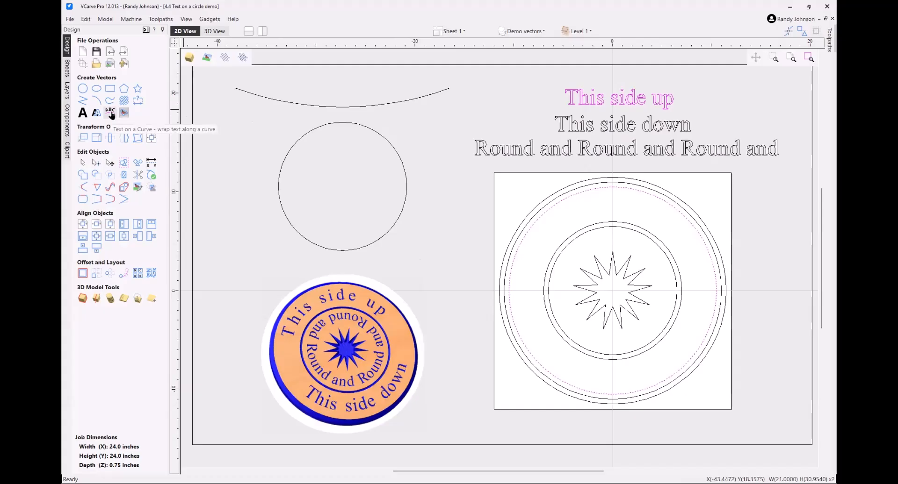
Wrap "This side up" onto the selected circle, trying the Below Curve position and the Text on other side option.
click(110, 113)
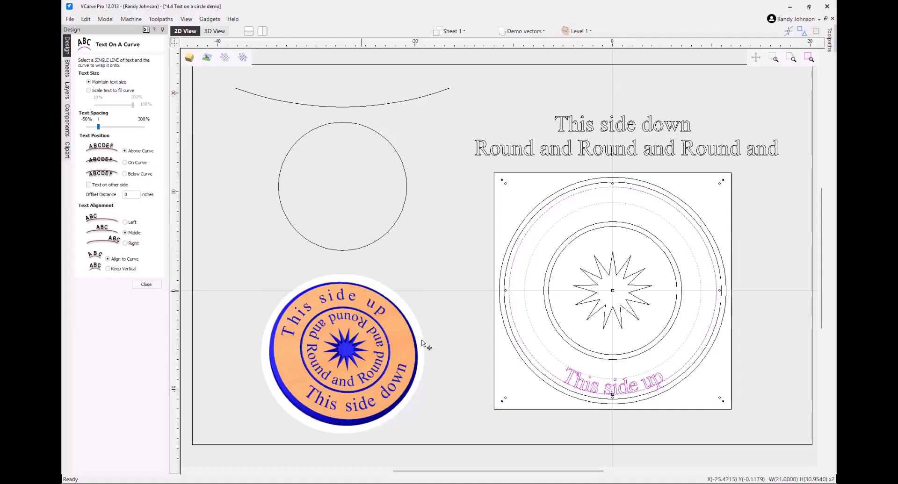
click(125, 163)
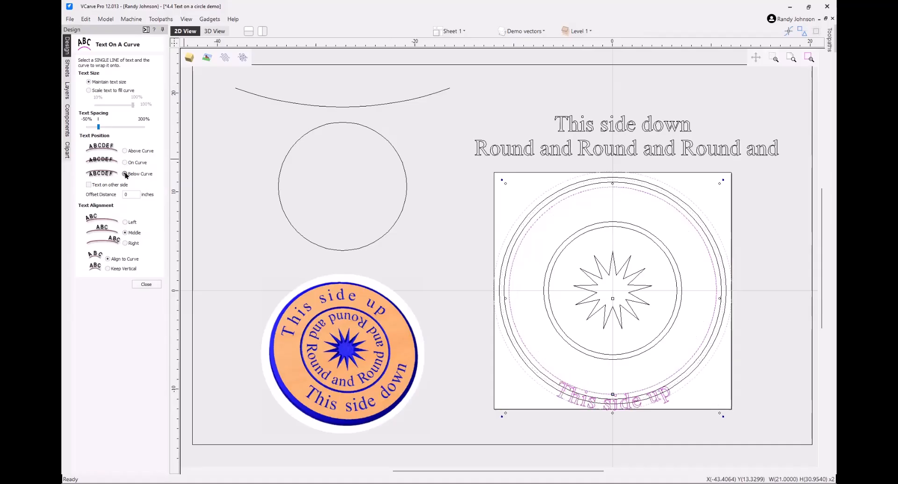
click(125, 152)
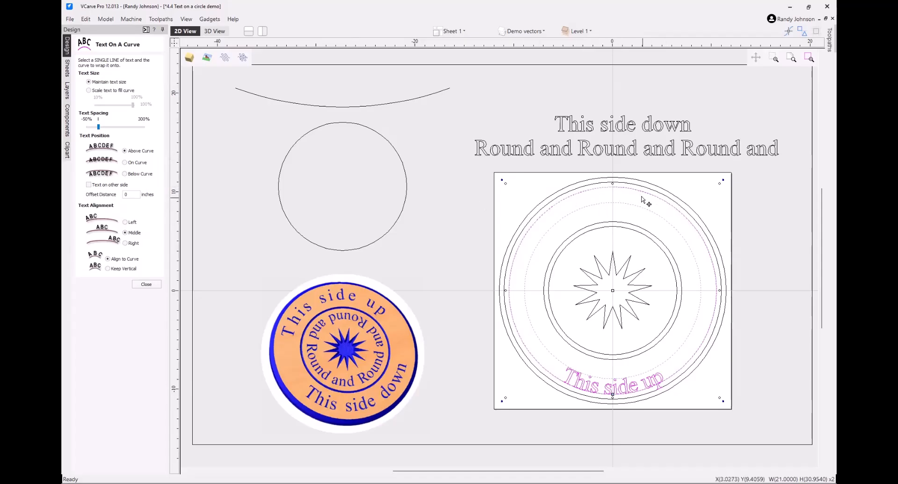
click(89, 185)
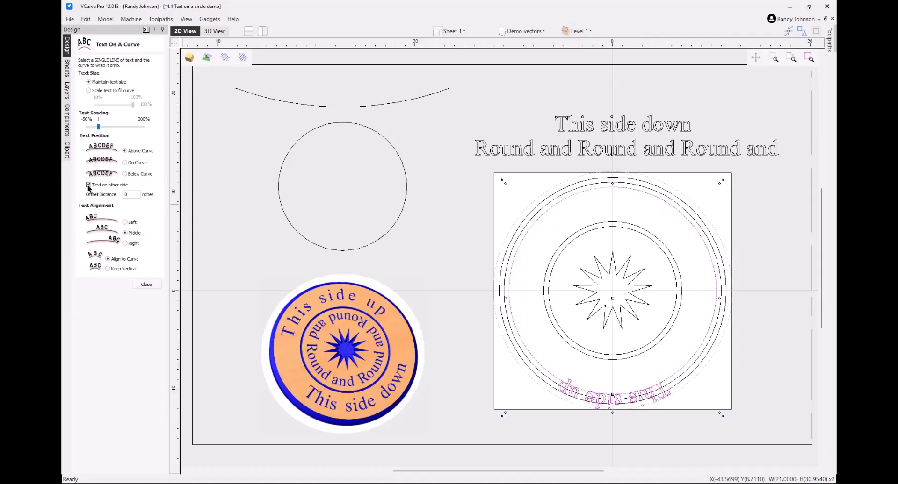
click(89, 186)
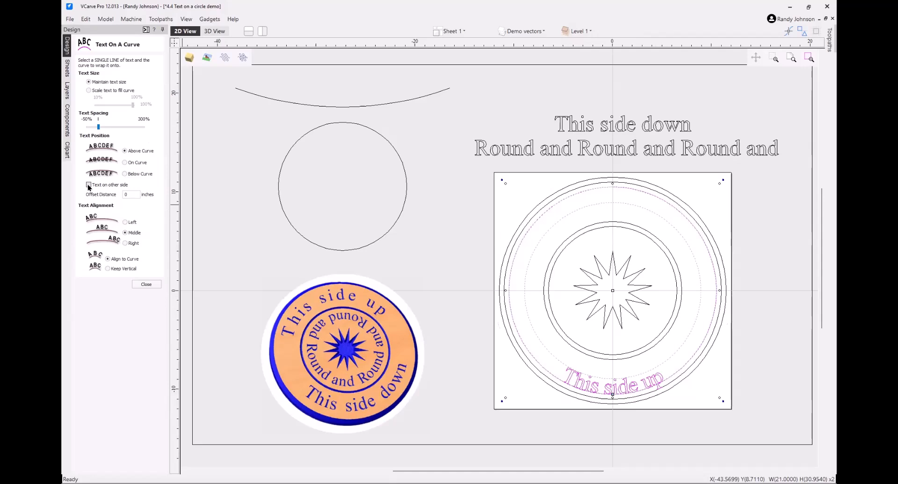
Try the Left, Middle and Right alignments for the "This side up" text on the circle.
click(125, 223)
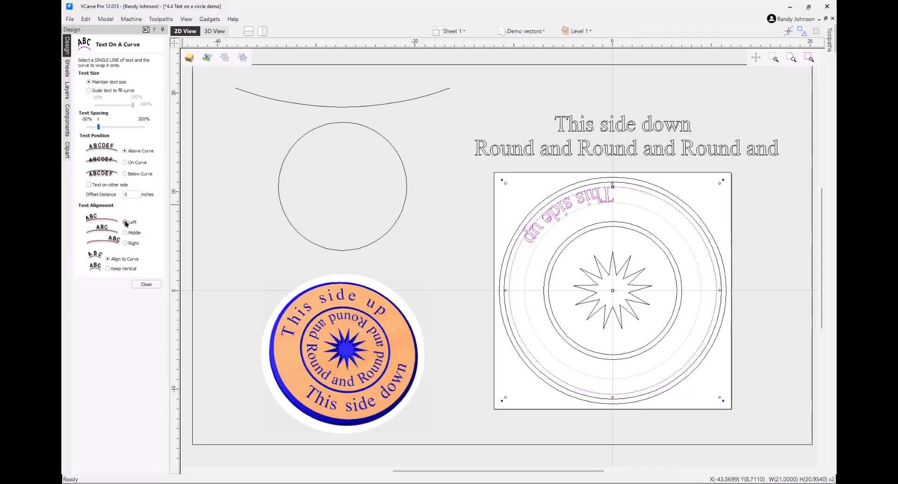
click(125, 233)
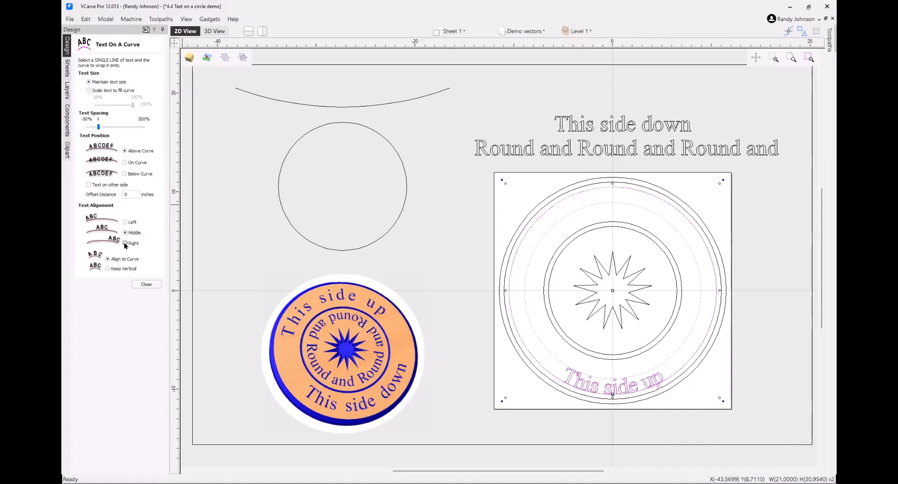
click(125, 244)
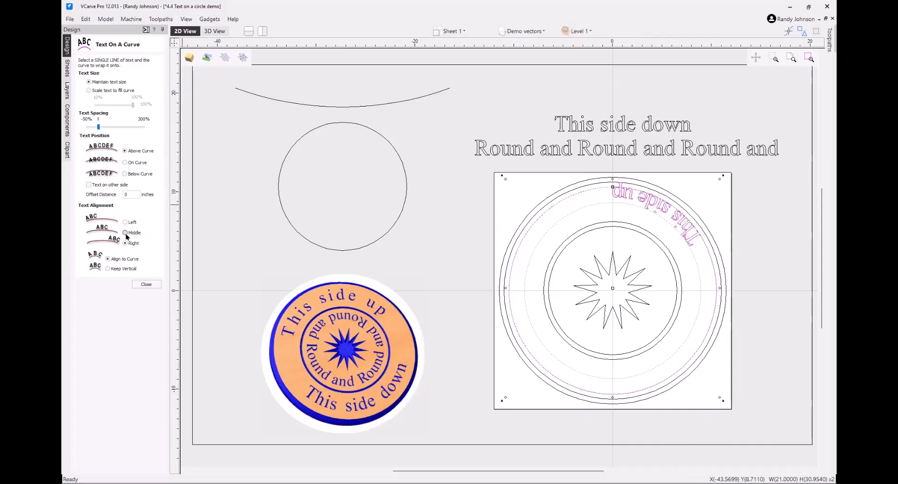
click(125, 233)
click(124, 223)
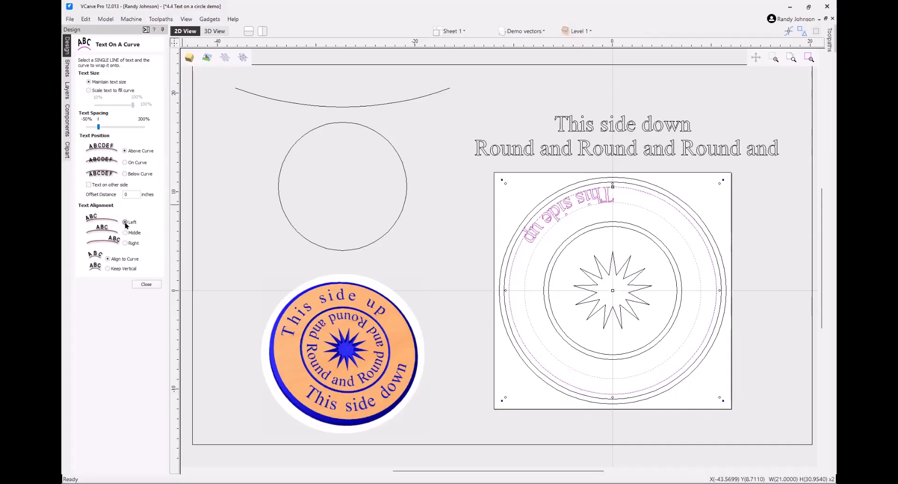
Try "This side up" on the other side of the circle with Middle alignment and the On Curve and Above Curve positions.
click(89, 185)
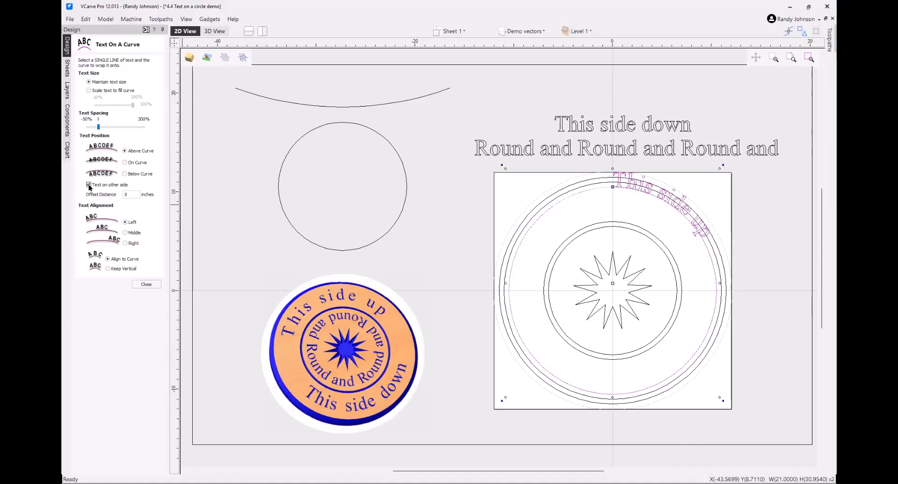
click(125, 233)
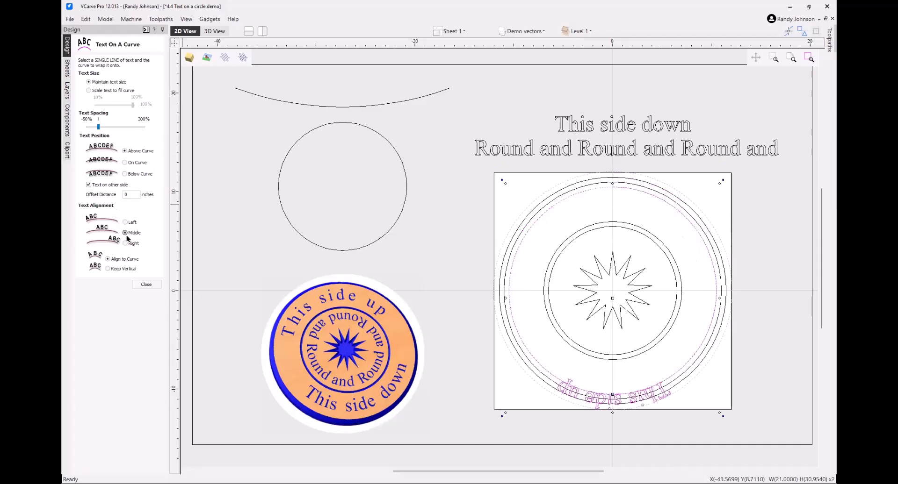
click(125, 164)
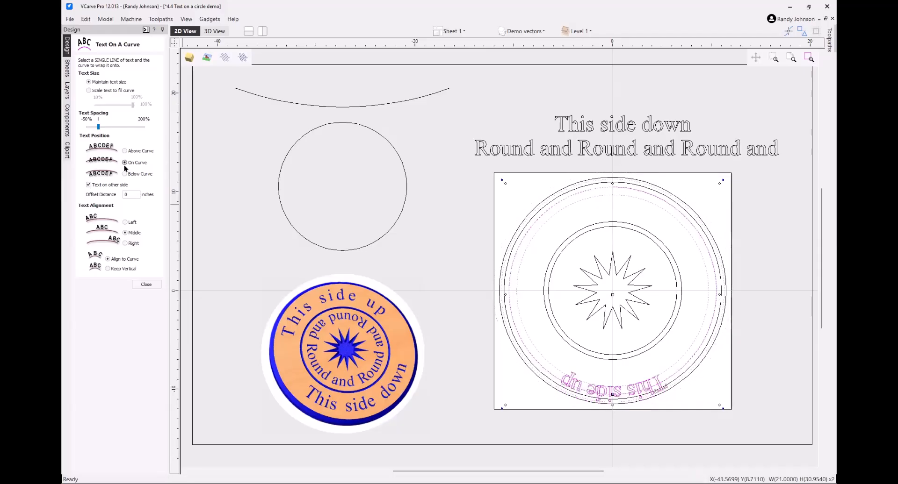
click(124, 151)
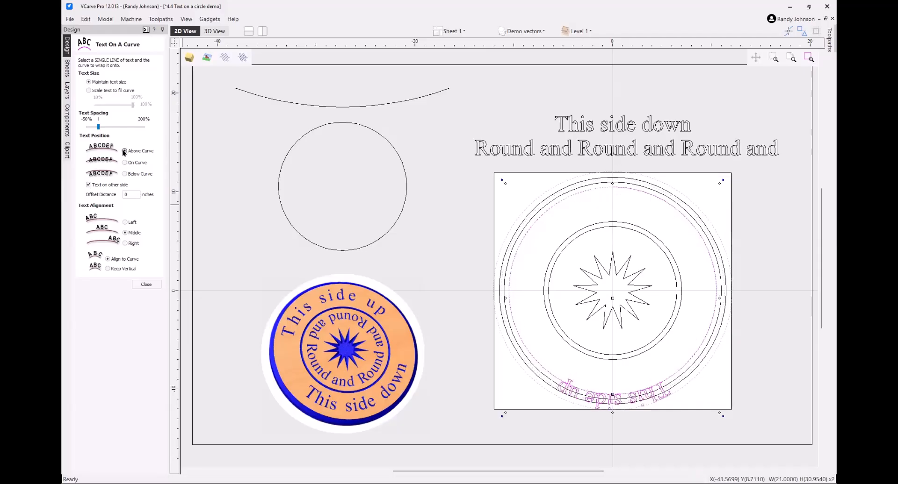
click(88, 185)
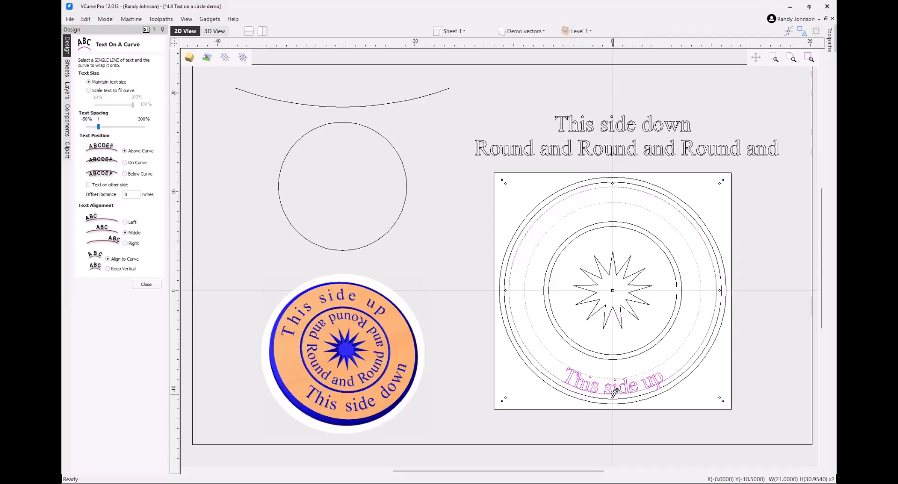
Move "This side up" to the top of the circle and set it Below Curve with Text on other side enabled.
drag(616, 391, 610, 201)
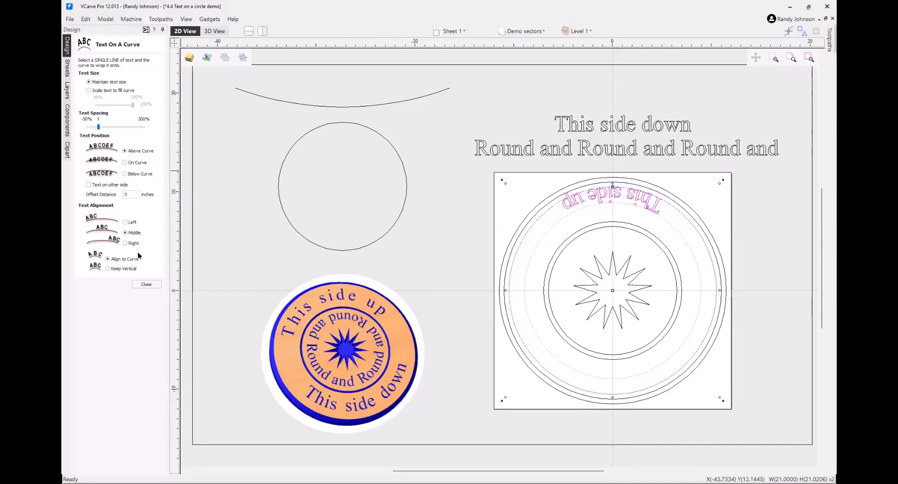
click(88, 185)
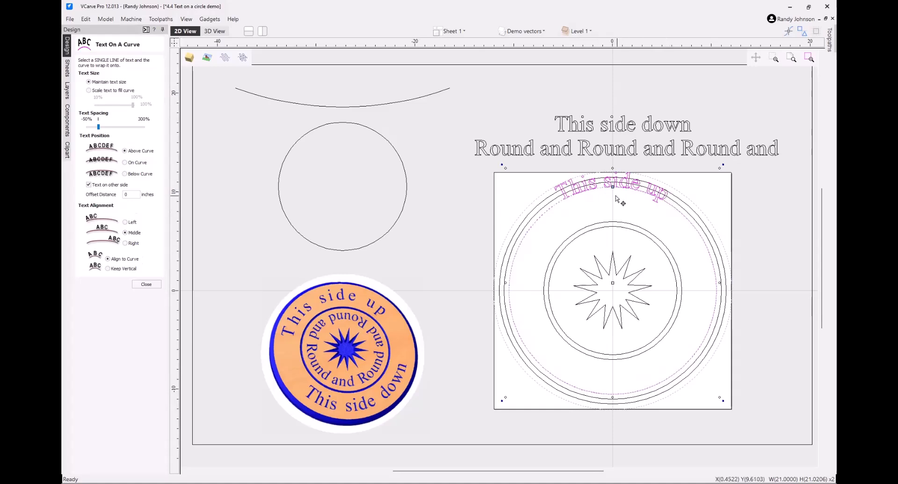
click(123, 174)
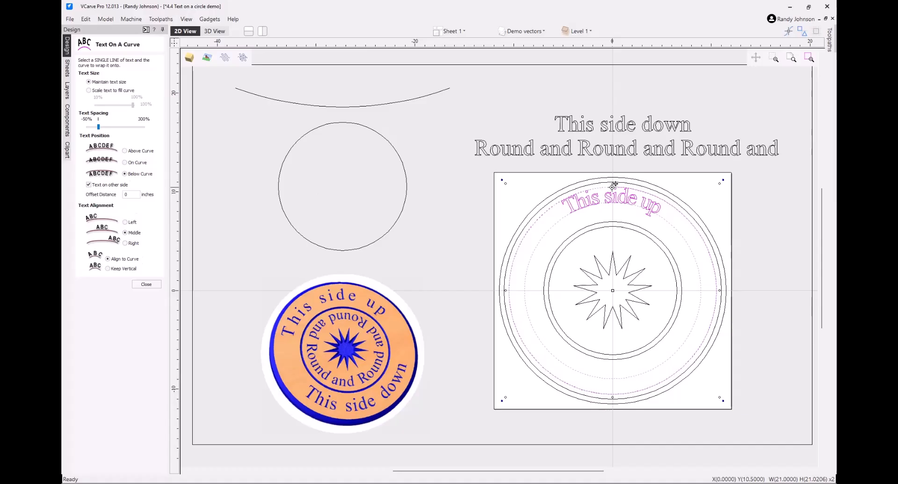
mouse_move(612, 187)
mouse_down()
mouse_move(545, 215)
mouse_move(607, 188)
mouse_move(615, 196)
mouse_up()
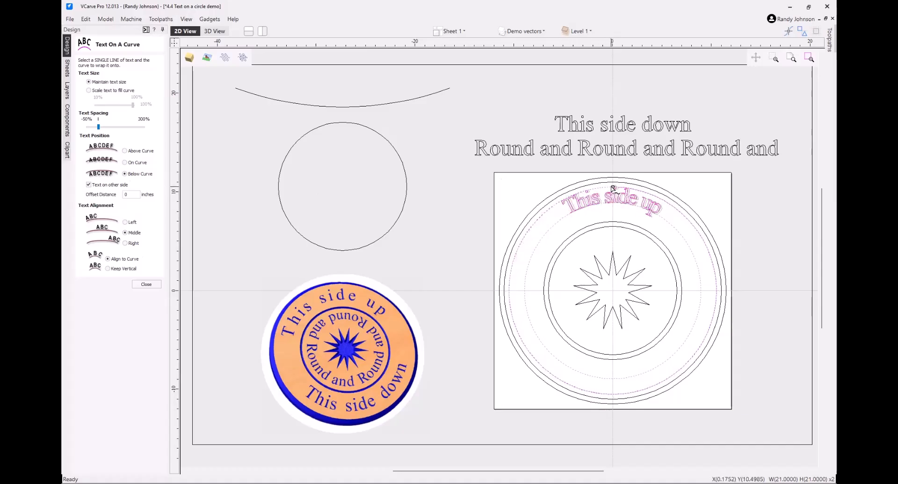
click(612, 188)
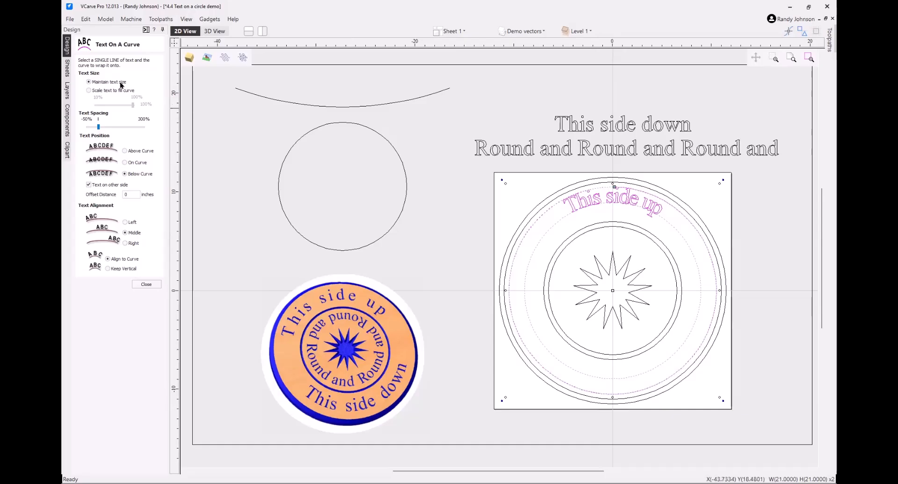
Try wider letter spacing for "This side up" and scale the text to fill the circle at 29%.
click(88, 91)
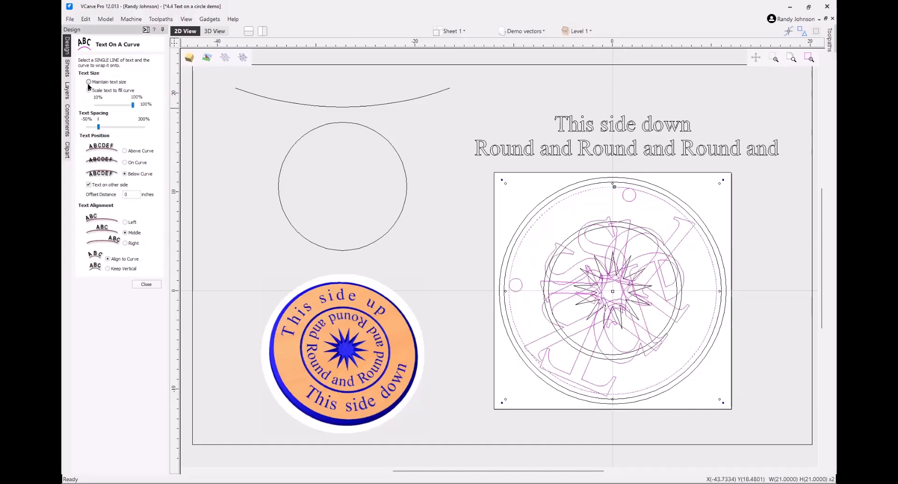
click(89, 82)
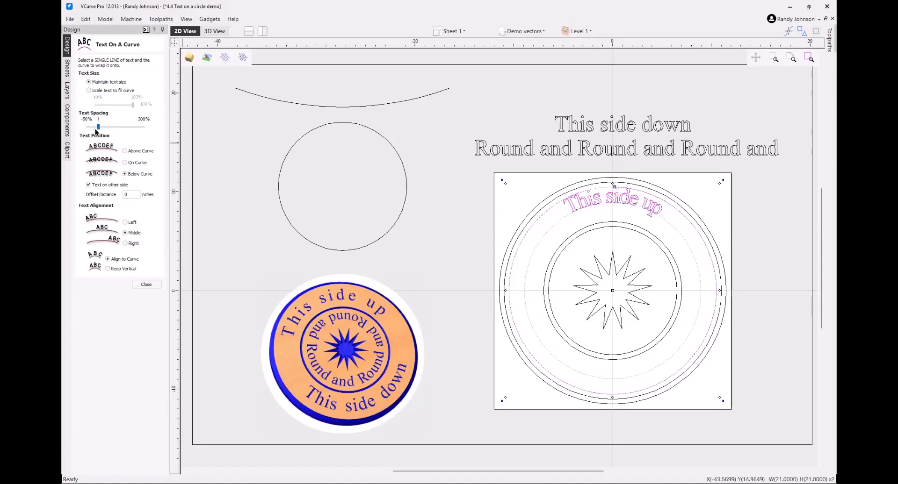
drag(99, 129, 109, 128)
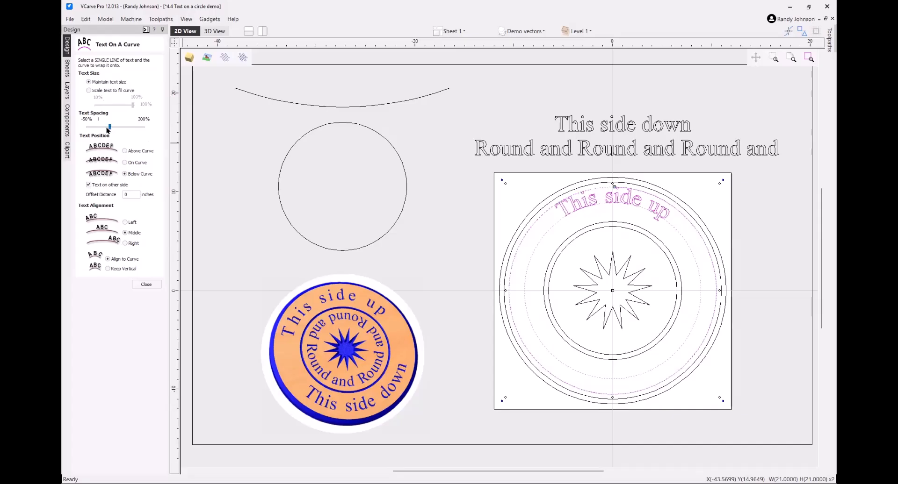
click(88, 90)
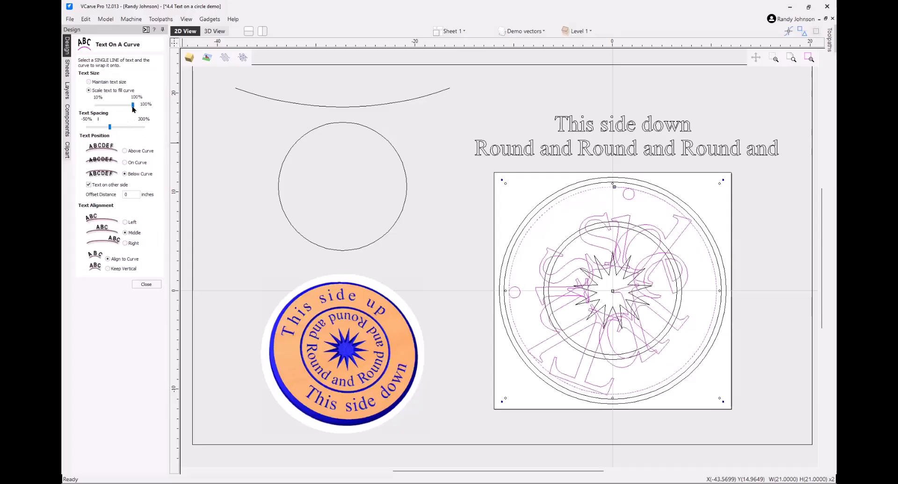
drag(110, 109, 104, 111)
click(233, 137)
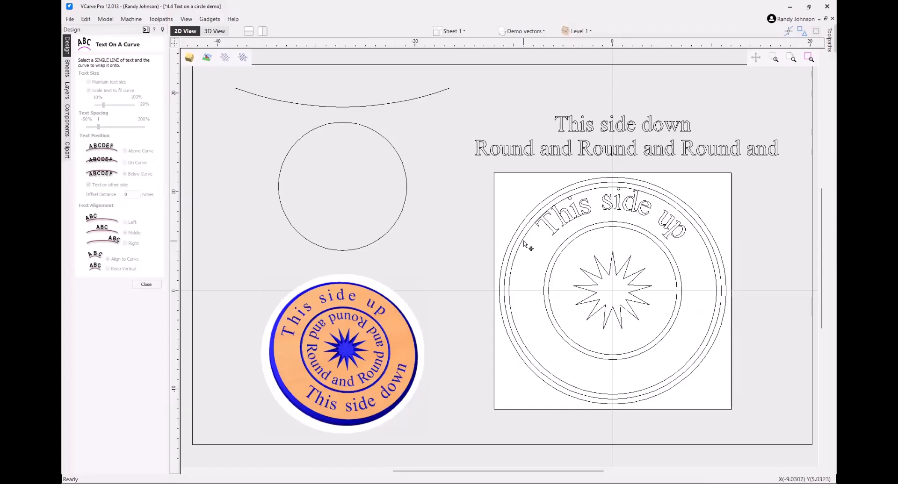
Examine the start nodes of the separate plain circle and of the open arc above it in node edit mode.
scroll(519, 245, down, 3)
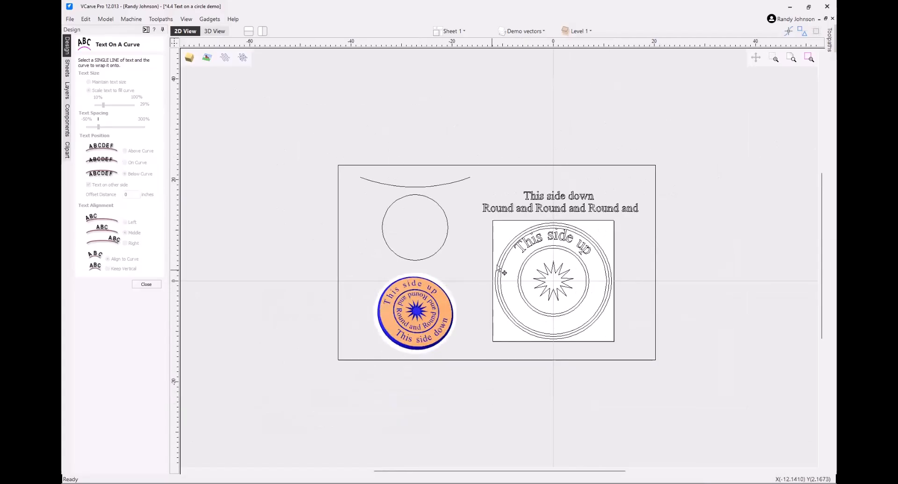
click(432, 199)
scroll(429, 199, up, 3)
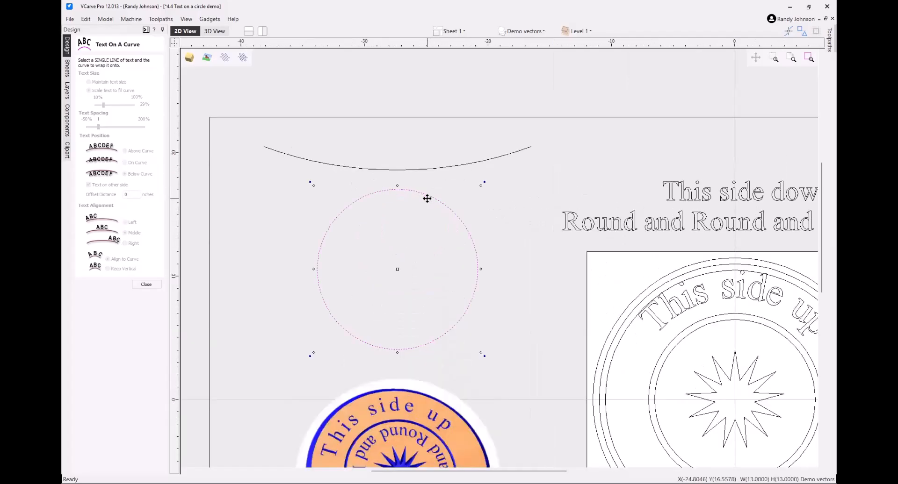
right_click(428, 200)
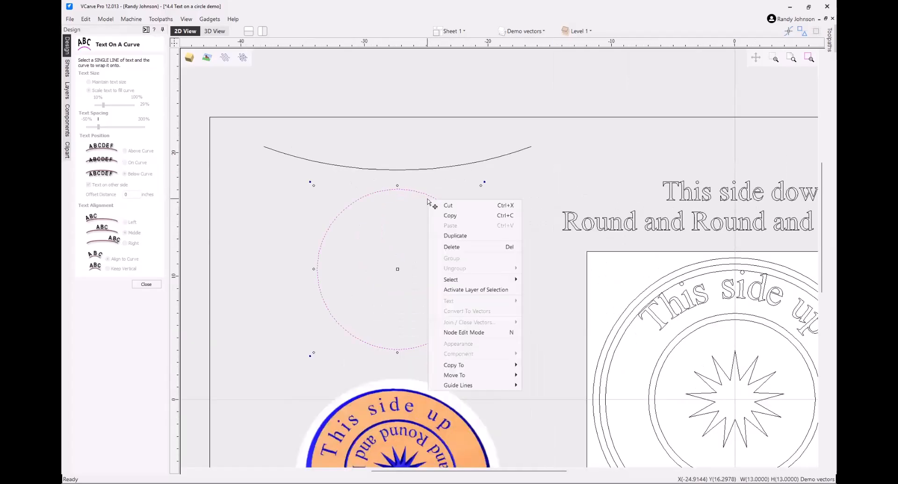
click(486, 332)
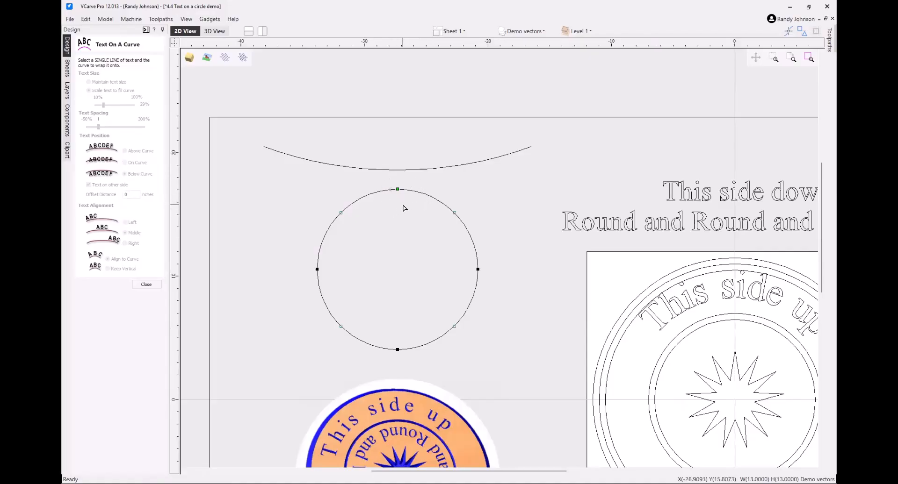
scroll(404, 208, down, 1)
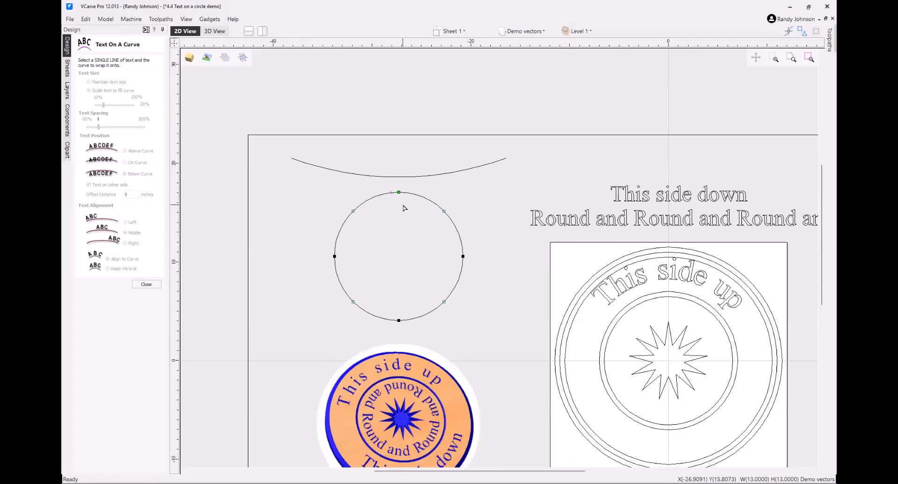
click(413, 178)
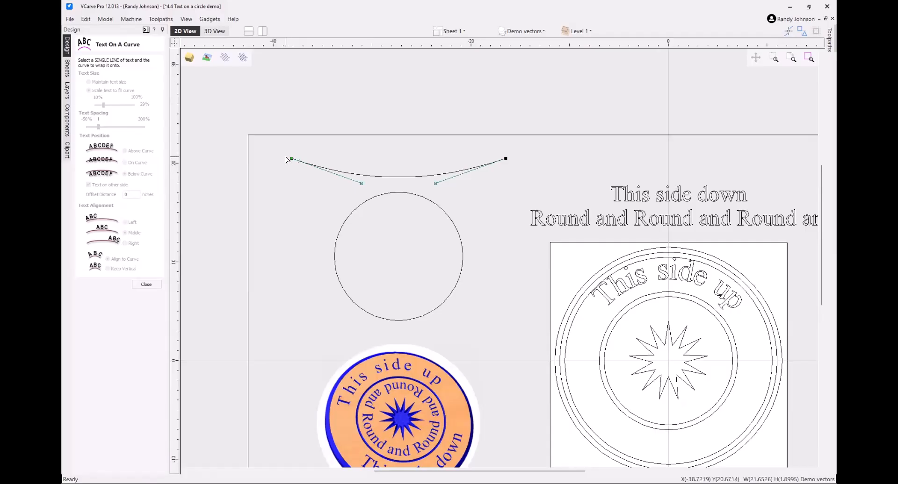
key(n)
click(561, 180)
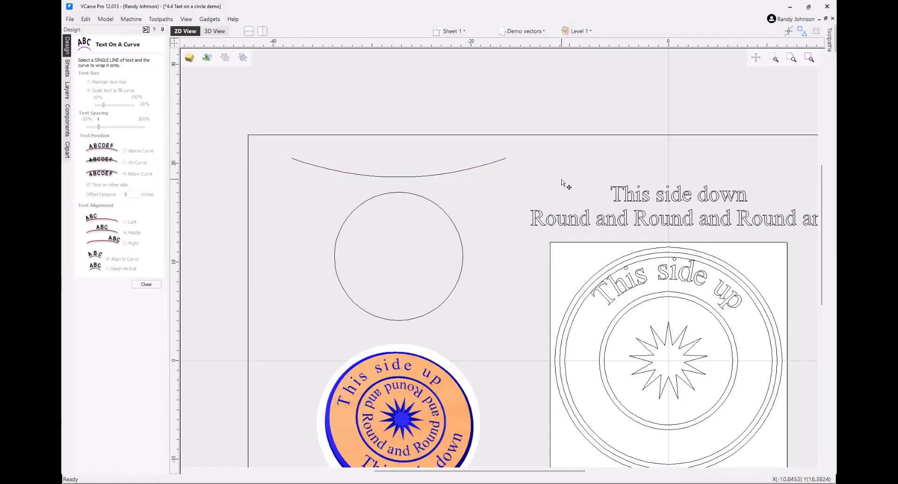
Wrap "This side up" onto the open arc instead, using the Above Curve position with Text on other side disabled.
click(646, 280)
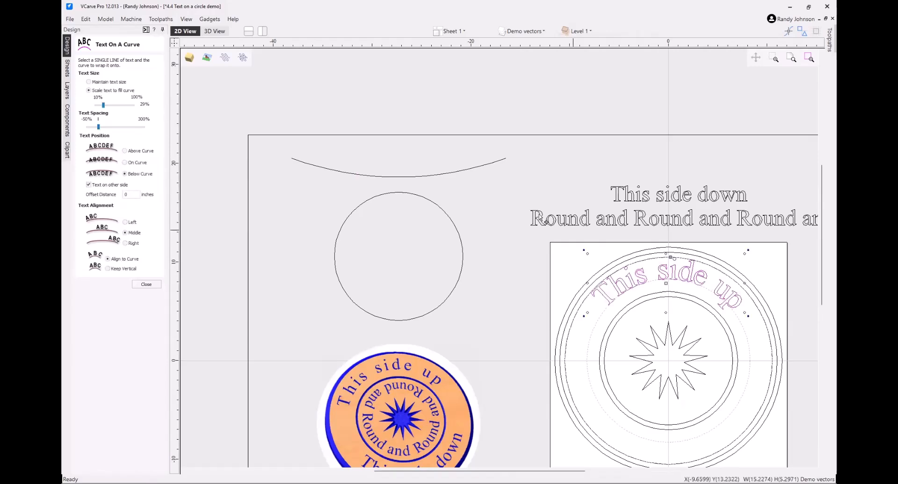
shift+click(447, 174)
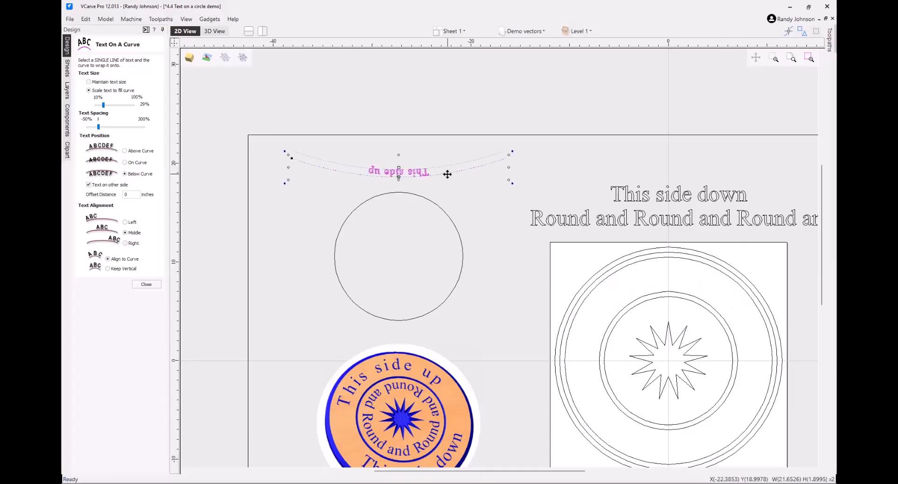
click(124, 151)
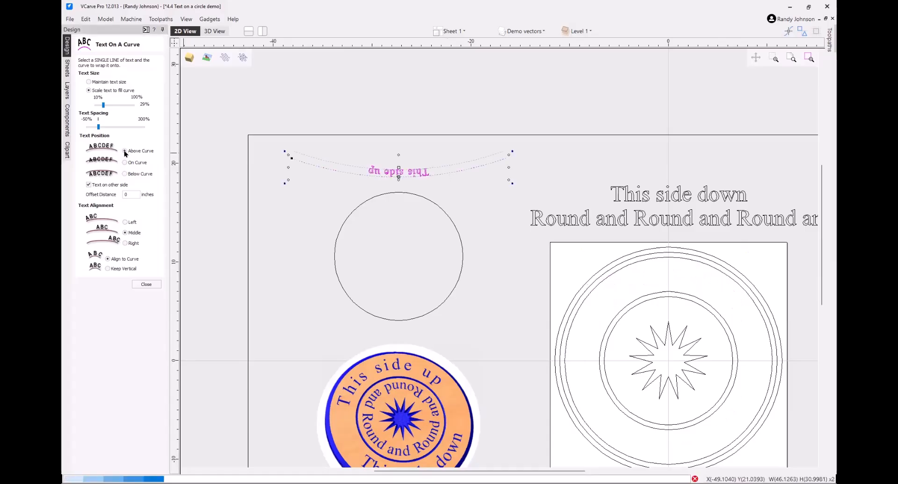
click(88, 185)
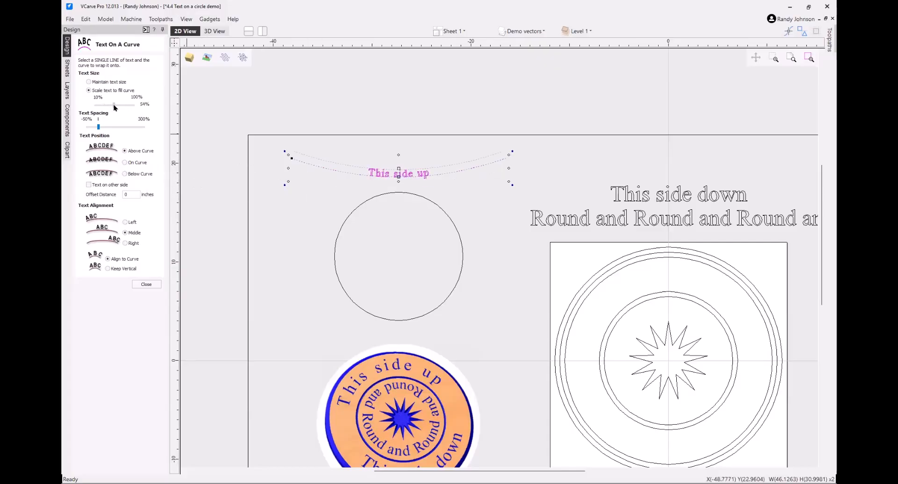
Scale "This side up" to fill the open arc at 73%.
drag(121, 105, 120, 105)
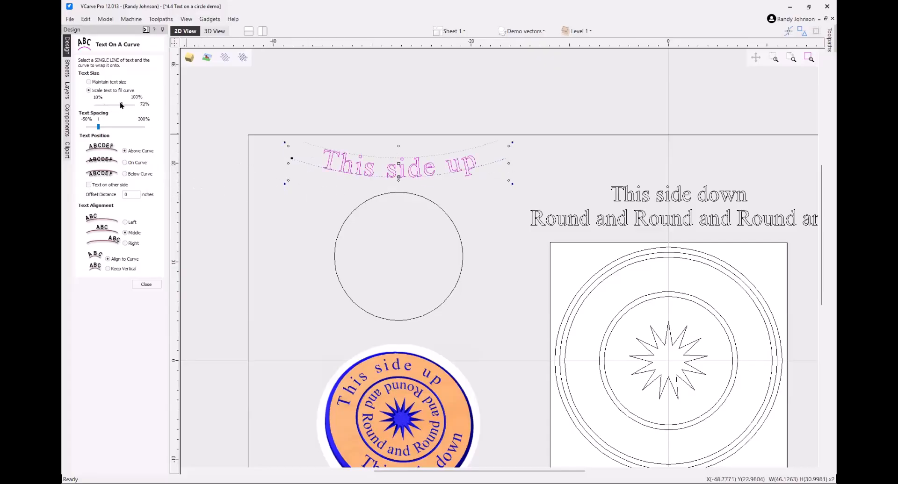
click(310, 190)
scroll(379, 169, up, 3)
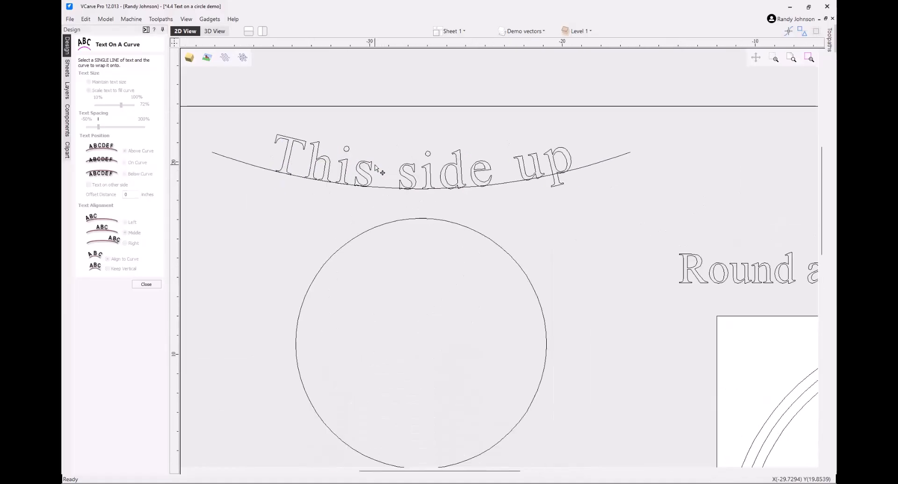
Examine the open arc's start and end nodes in node edit mode, declining to convert the text to curves.
click(320, 162)
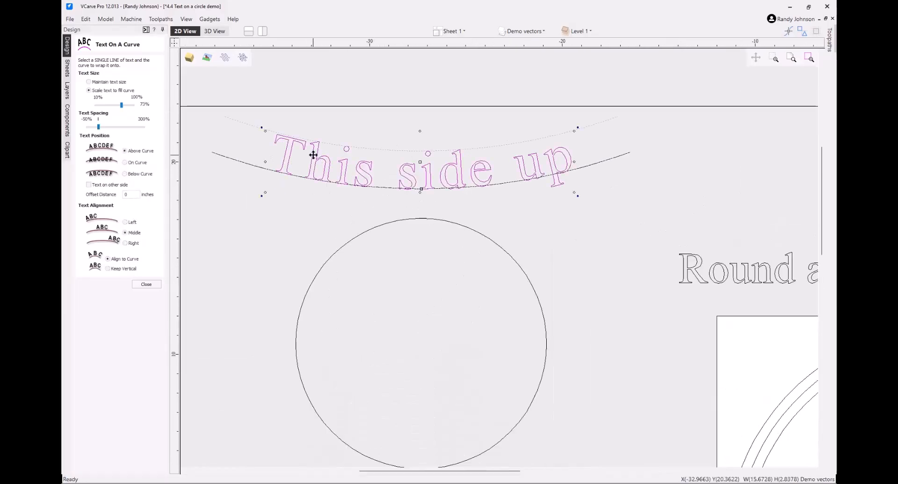
shift+click(222, 157)
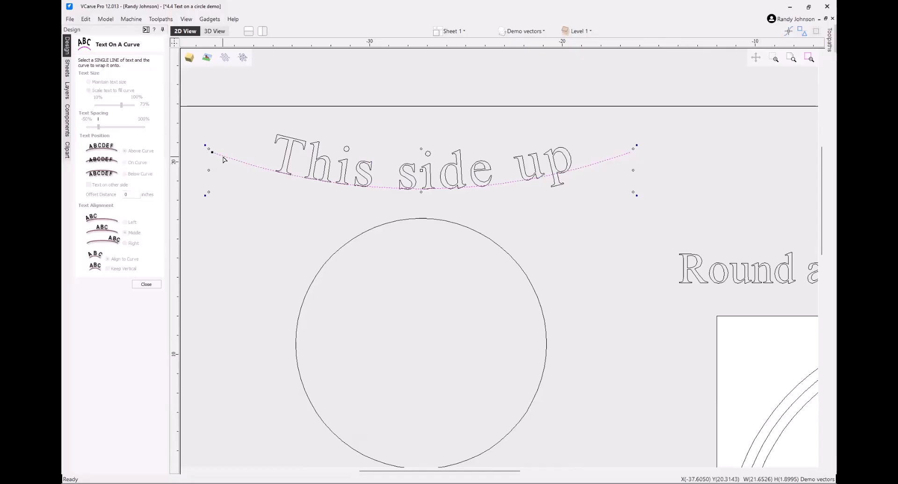
key(n)
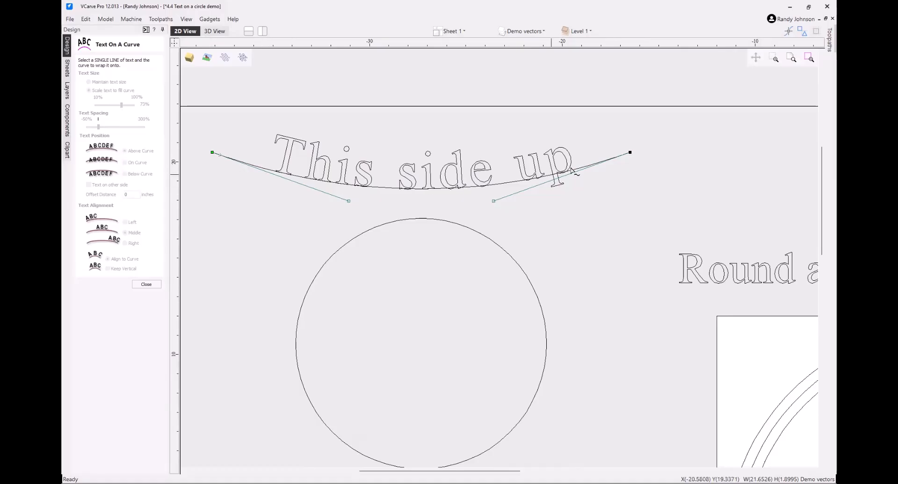
click(292, 156)
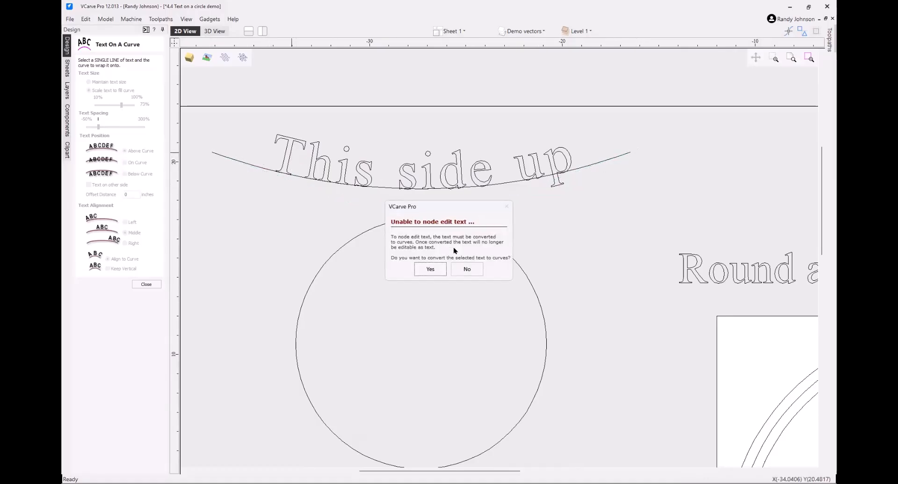
click(466, 269)
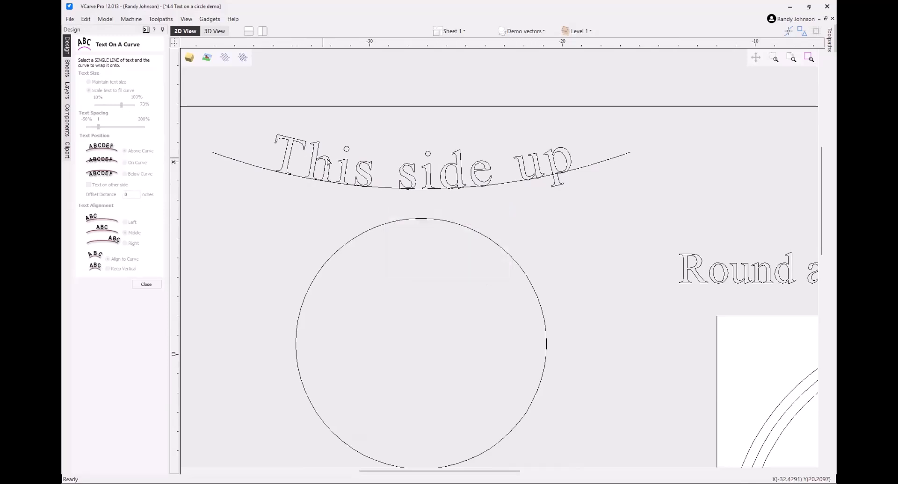
Try Left and Right alignment for "This side up" on the open arc, and return it to Middle.
click(321, 157)
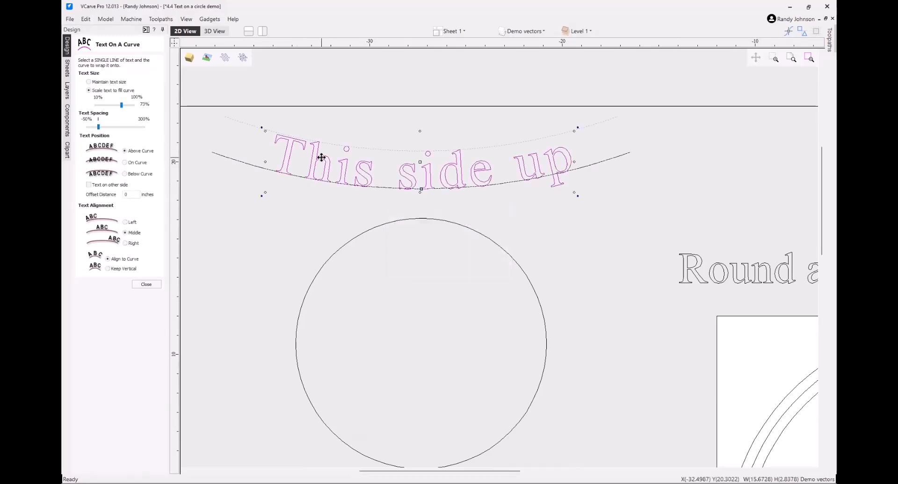
click(125, 223)
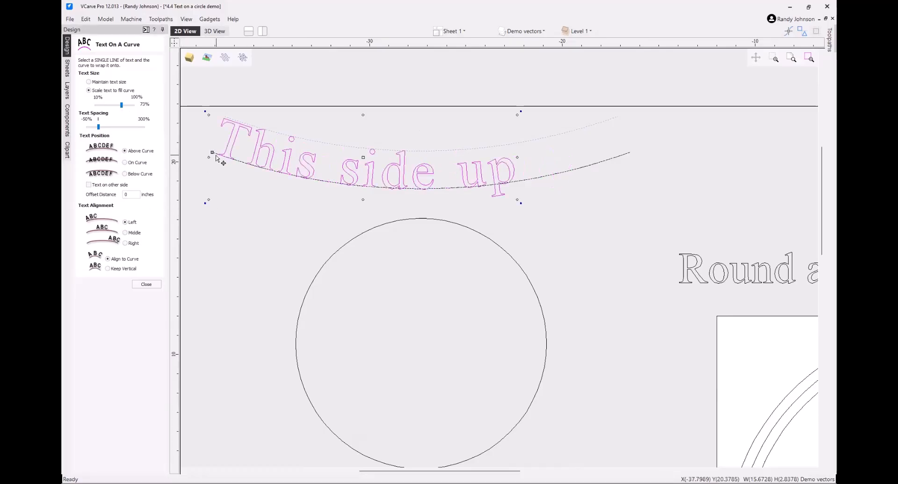
click(124, 244)
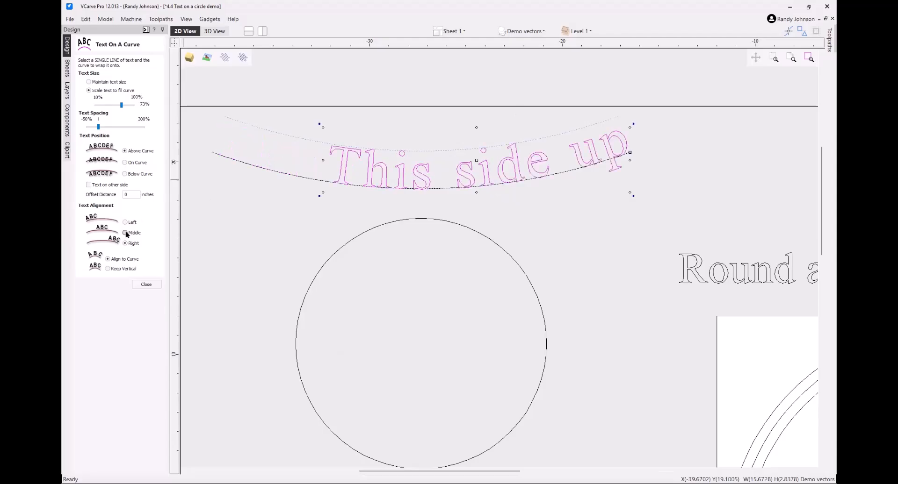
click(125, 233)
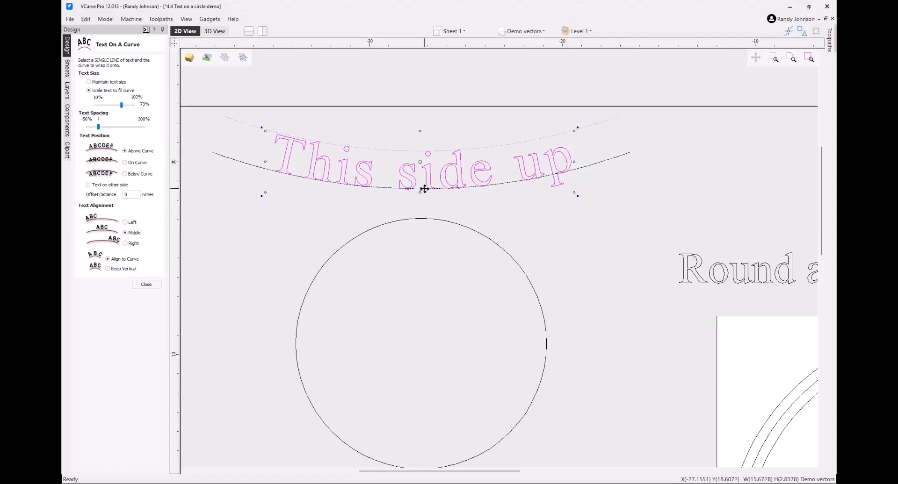
Wrap "This side up" onto the plain circle below the arc, scaled to fill it at 33%, and inspect the circle's start node.
scroll(401, 202, down, 3)
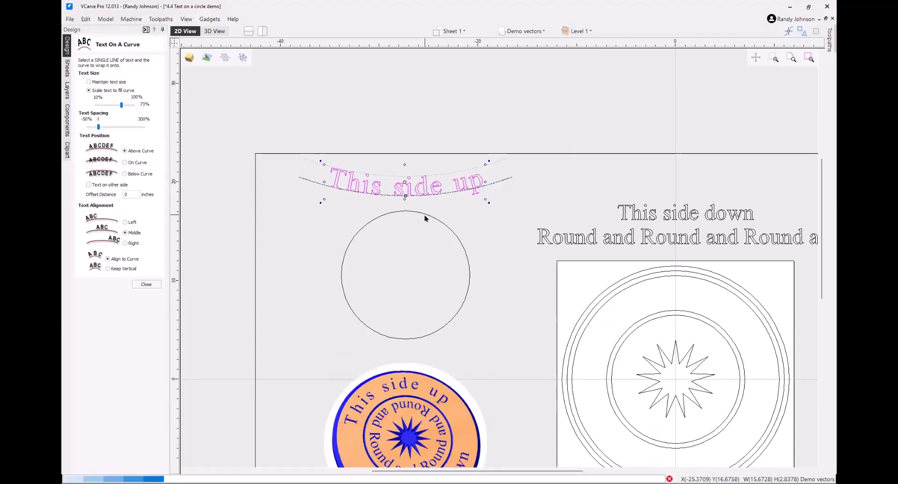
click(424, 214)
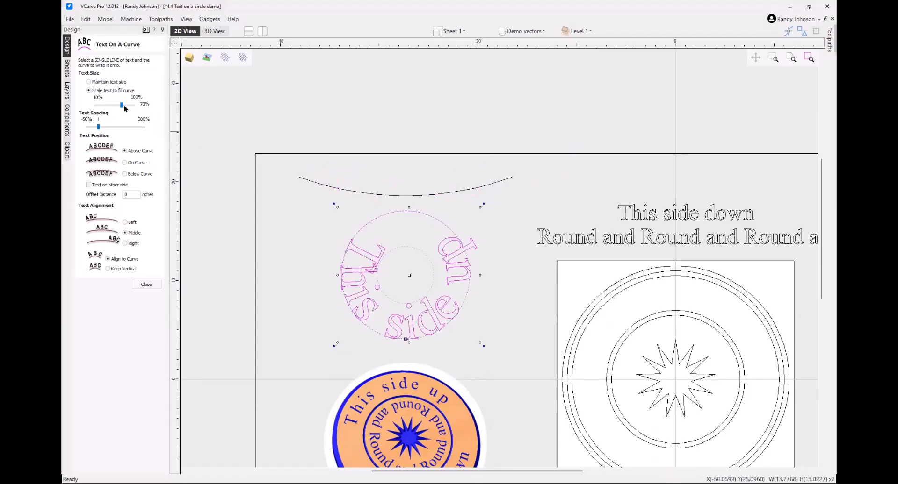
click(114, 106)
click(105, 105)
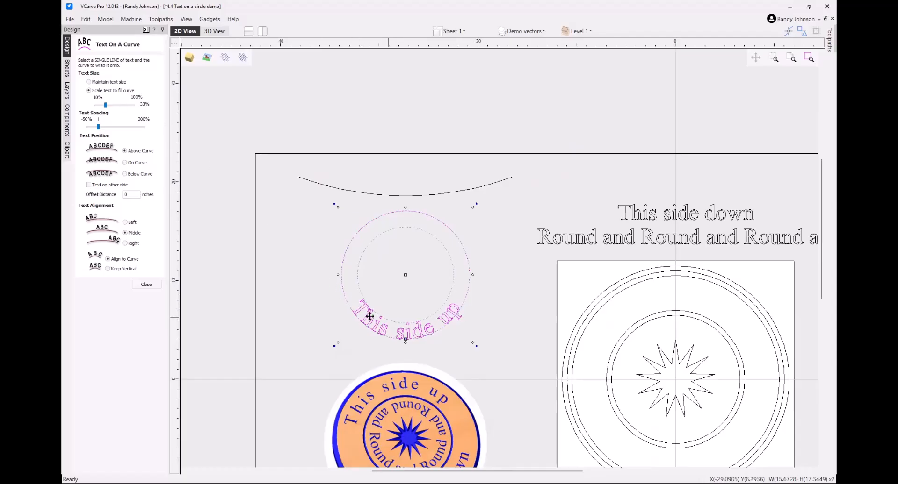
click(147, 285)
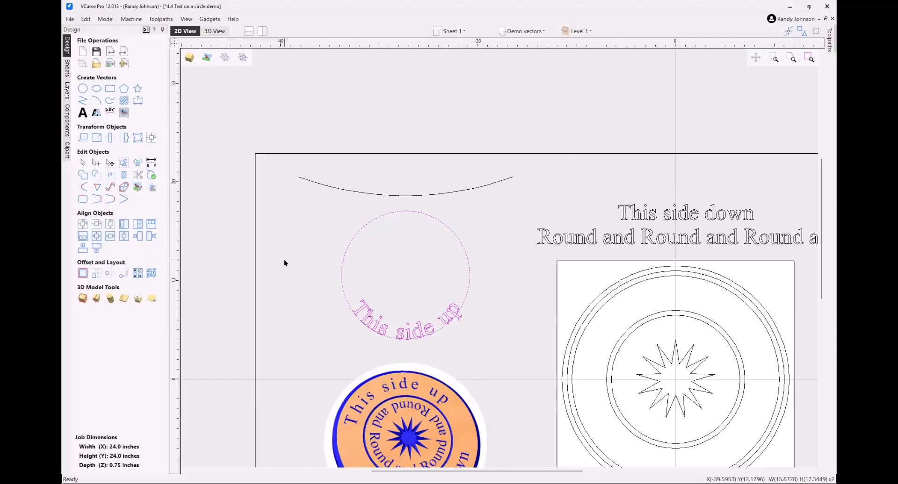
click(403, 213)
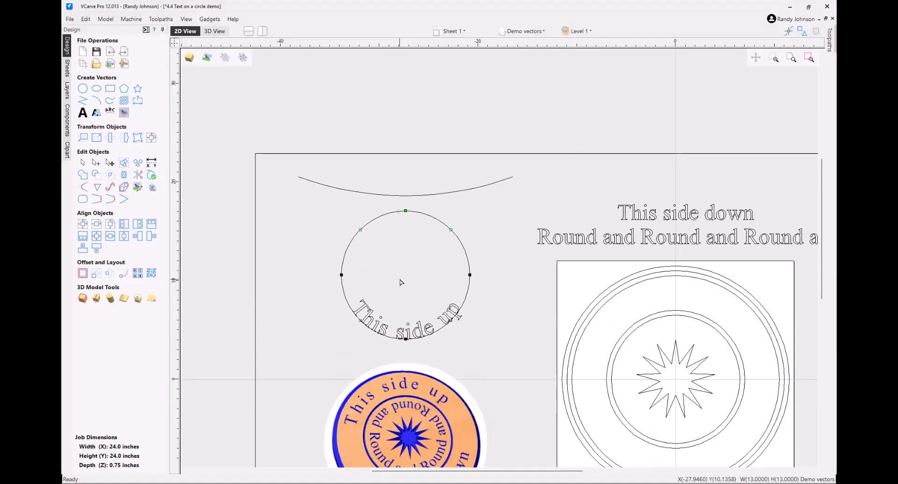
click(401, 283)
Try Left and Right alignment for "This side up" on the circle, and return it to Middle.
click(368, 317)
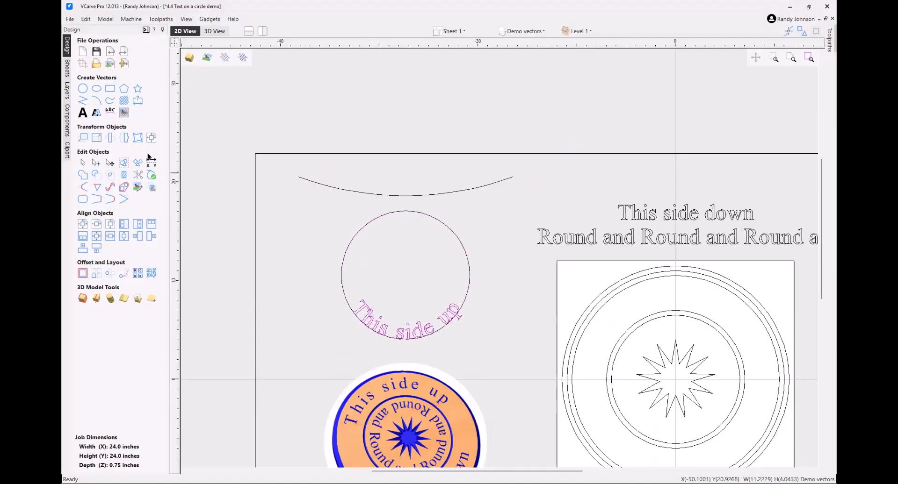
click(109, 113)
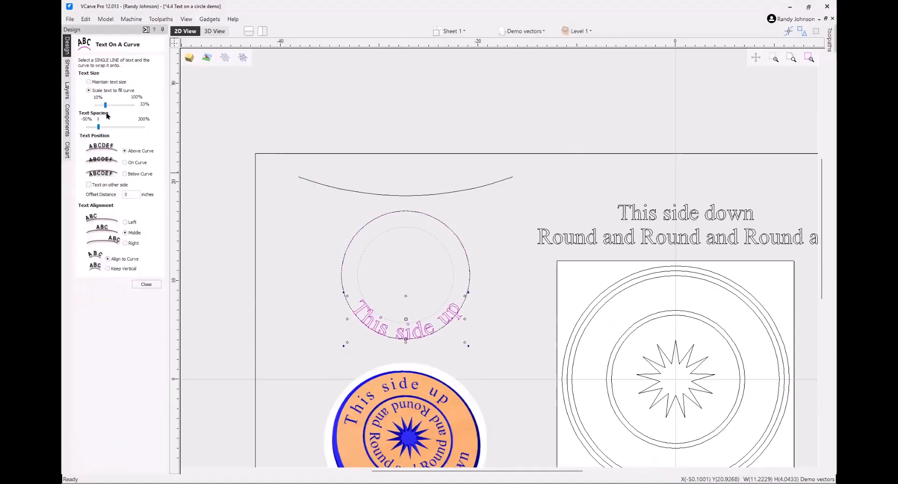
click(125, 223)
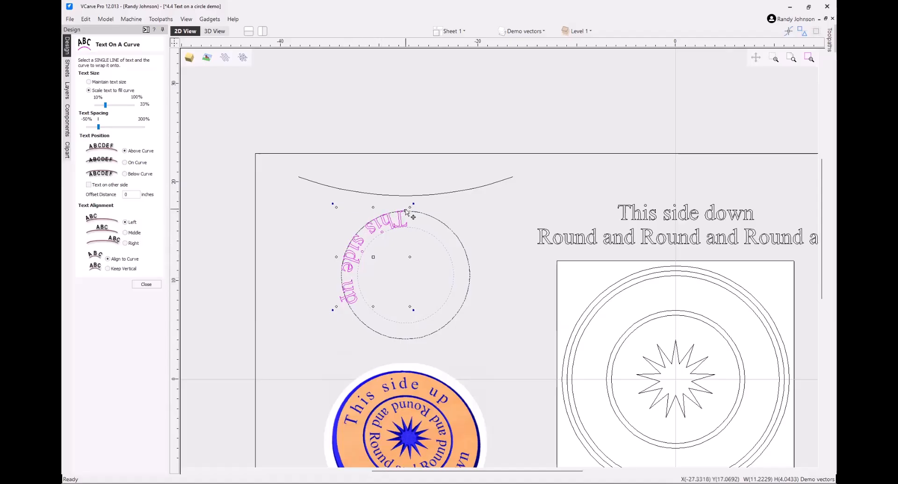
click(124, 244)
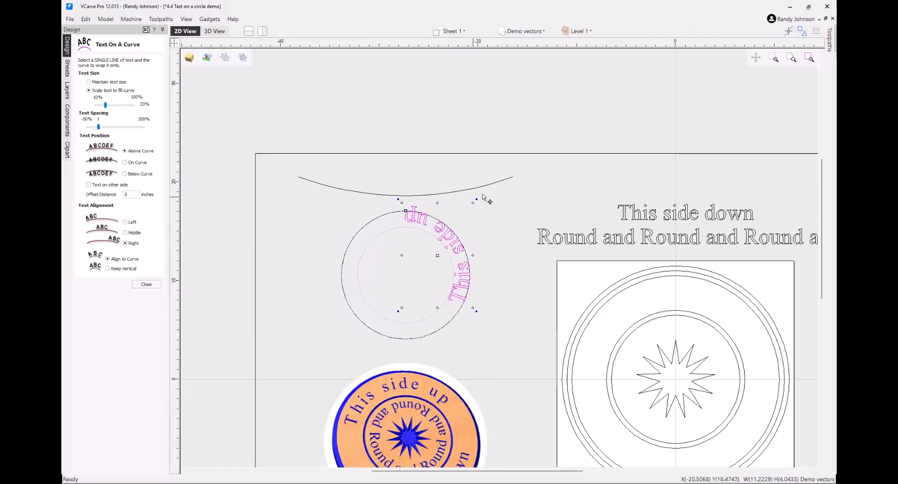
click(125, 233)
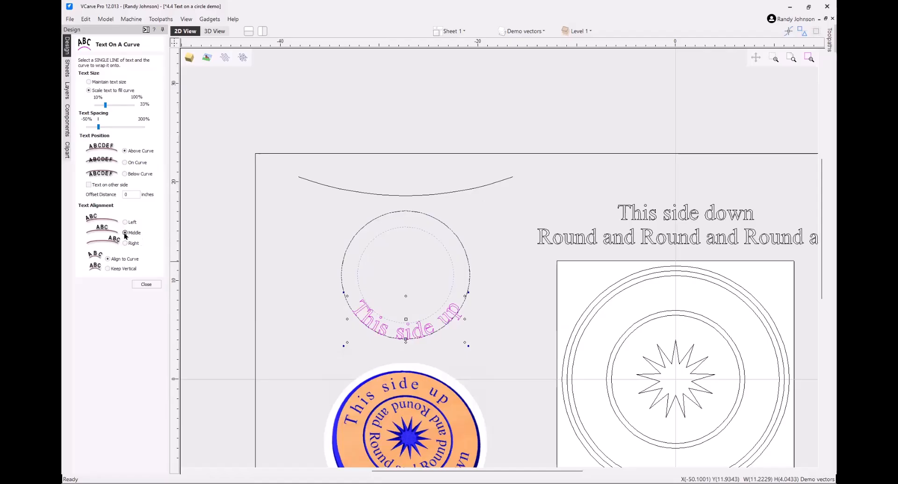
click(146, 284)
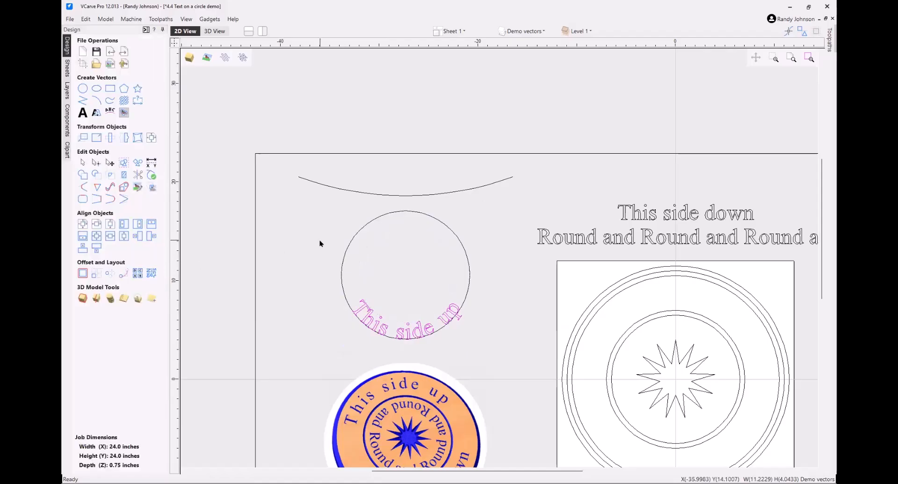
Examine the circle's start node at its top in node edit mode.
click(372, 226)
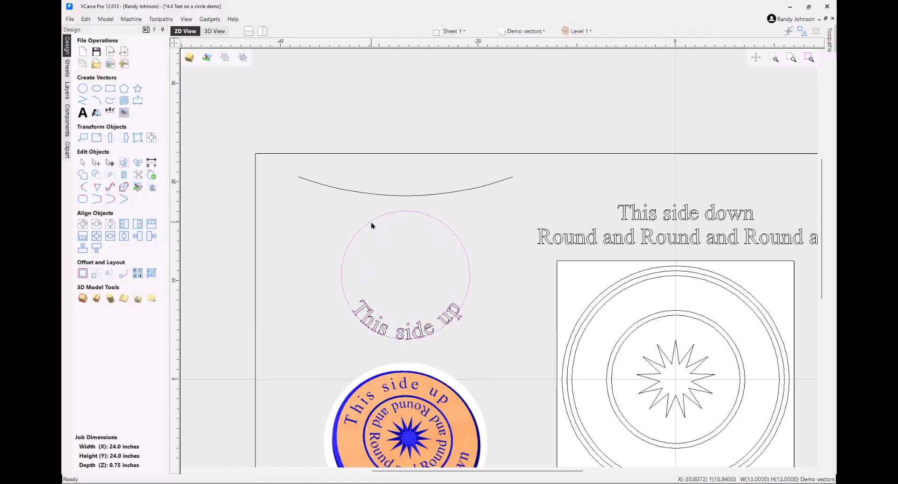
double_click(371, 222)
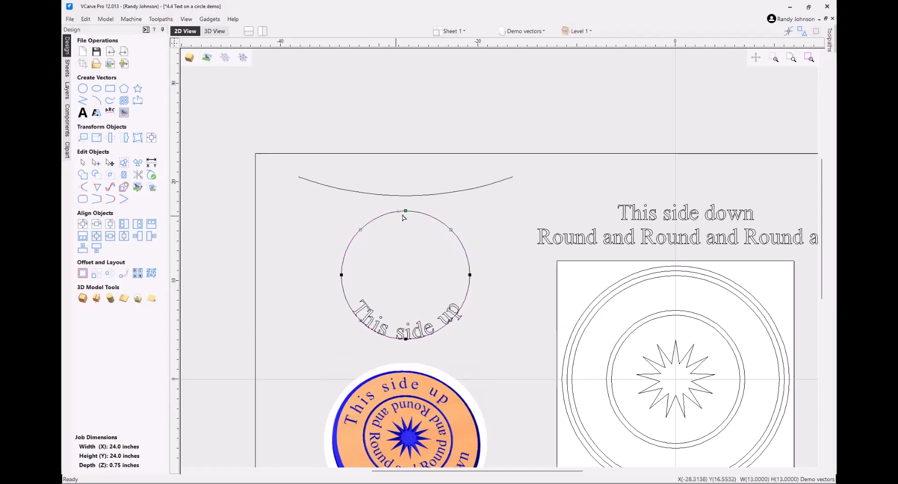
click(401, 232)
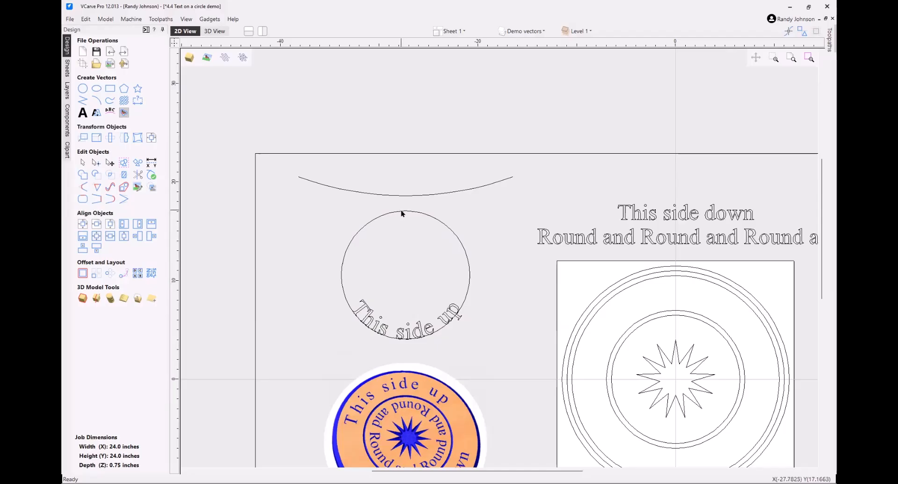
Cut the circle's vector at its top start node in node edit mode.
click(398, 212)
right_click(400, 213)
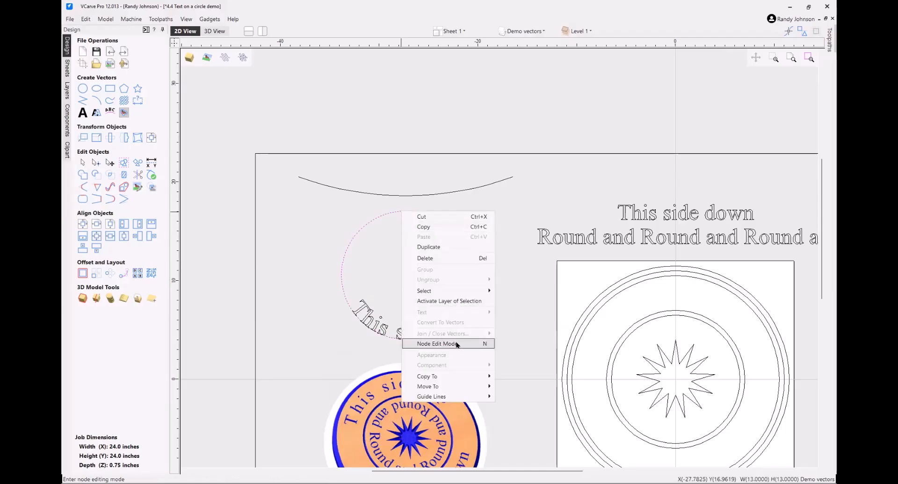
click(480, 344)
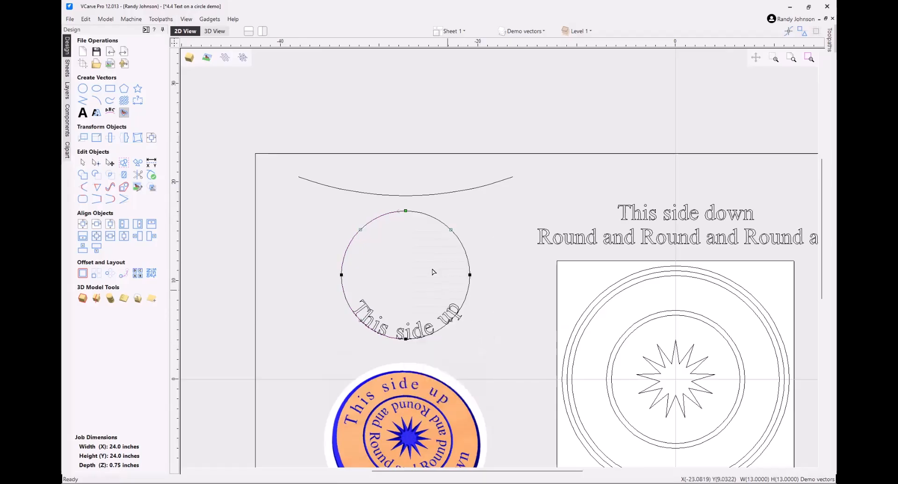
scroll(411, 222, up, 5)
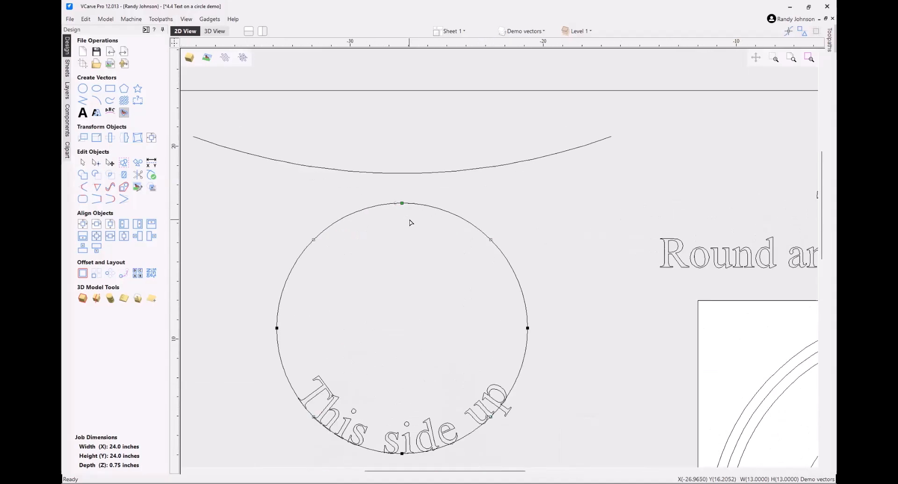
scroll(414, 341, down, 5)
scroll(414, 341, up, 3)
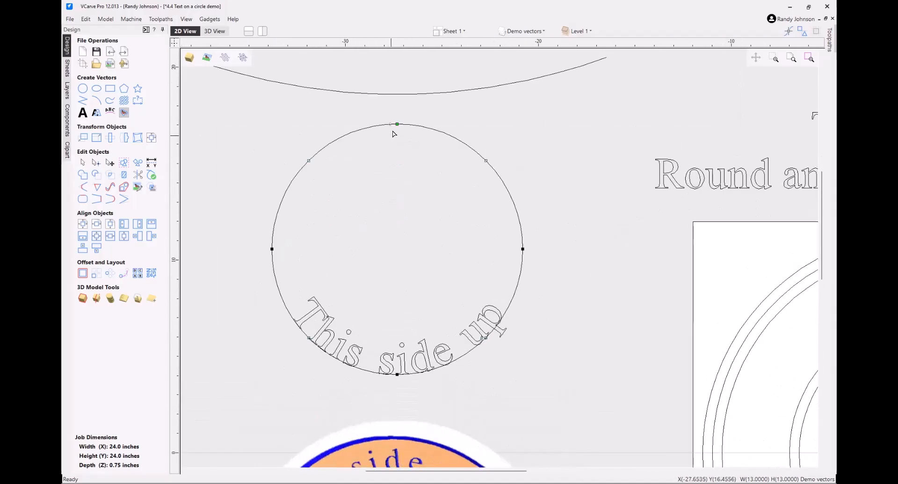
right_click(397, 123)
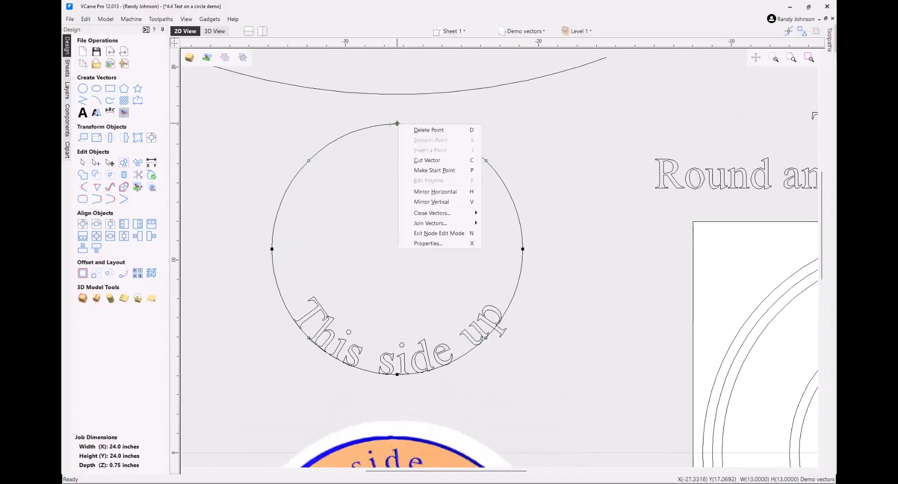
click(427, 160)
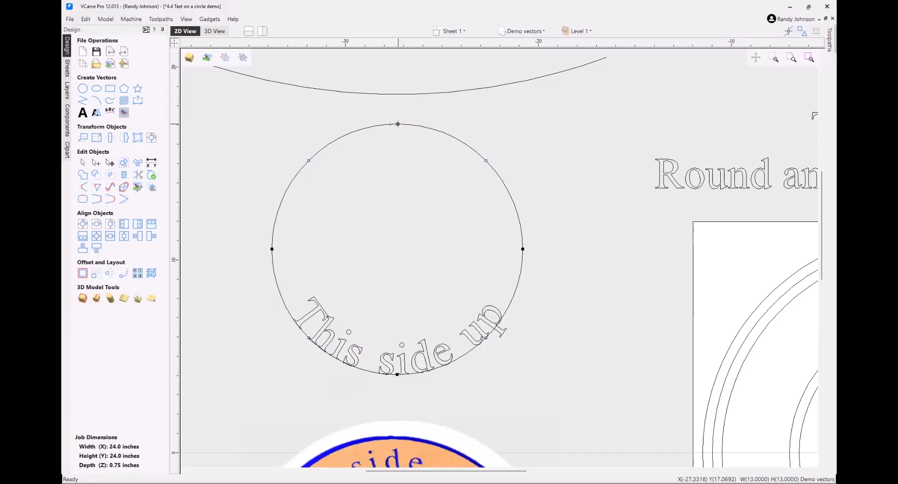
Pull the circle's two cut ends apart at the top and inspect the separated start and end nodes.
drag(397, 124, 331, 105)
drag(395, 123, 502, 104)
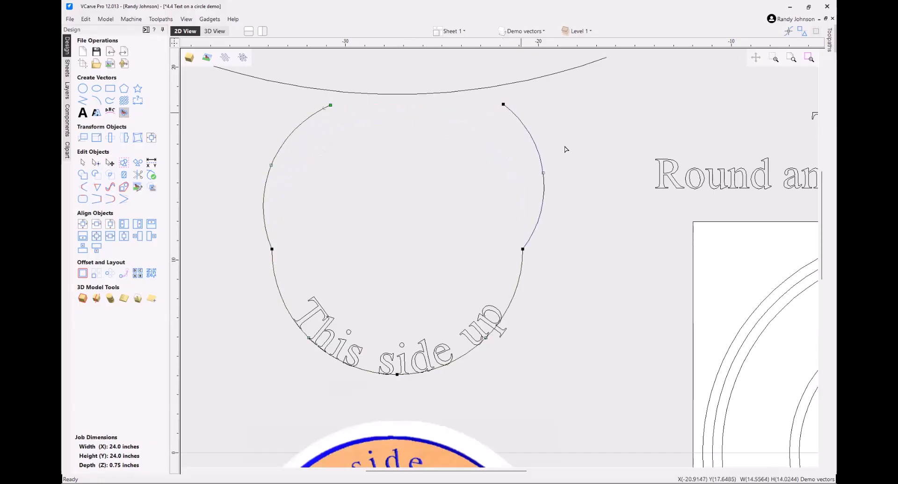
scroll(403, 234, down, 2)
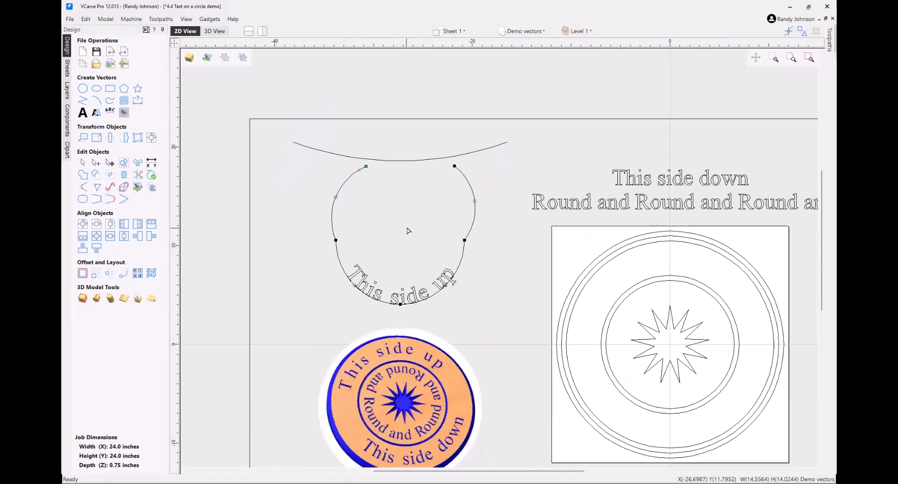
click(315, 277)
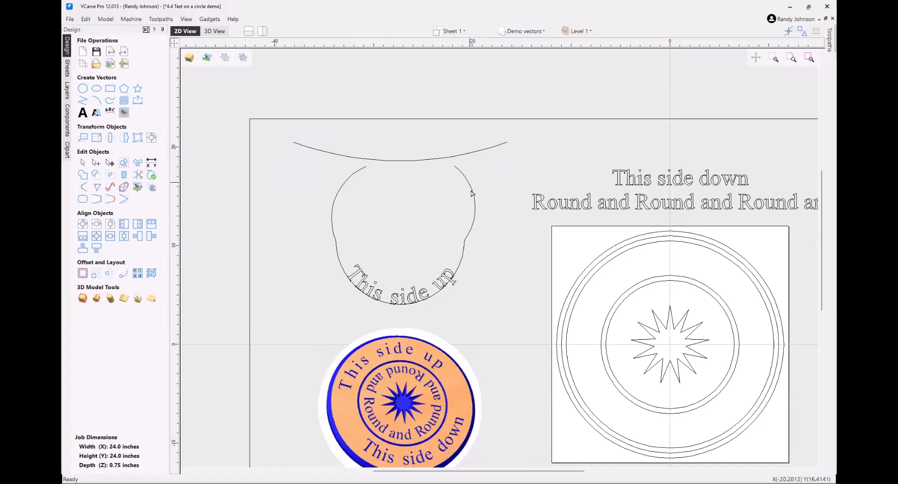
click(362, 167)
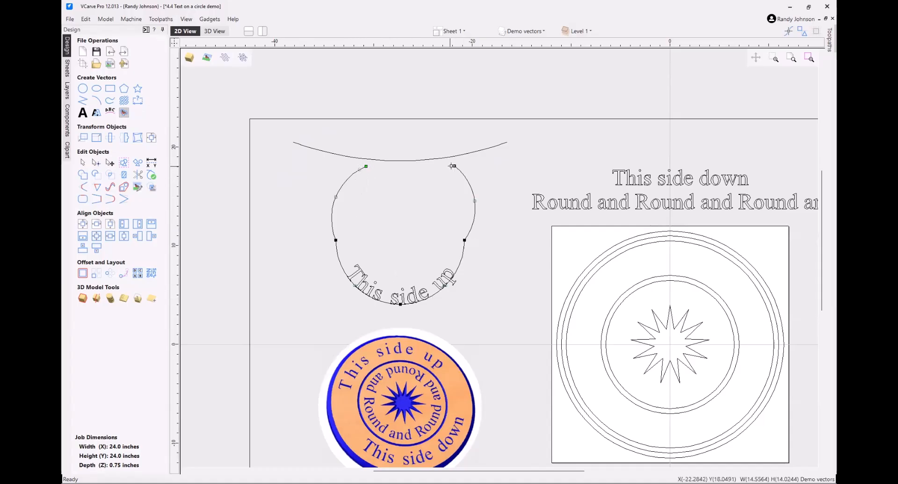
Fit "This side up" onto the opened circle with Text On A Curve and try Left, then Right alignment.
click(376, 288)
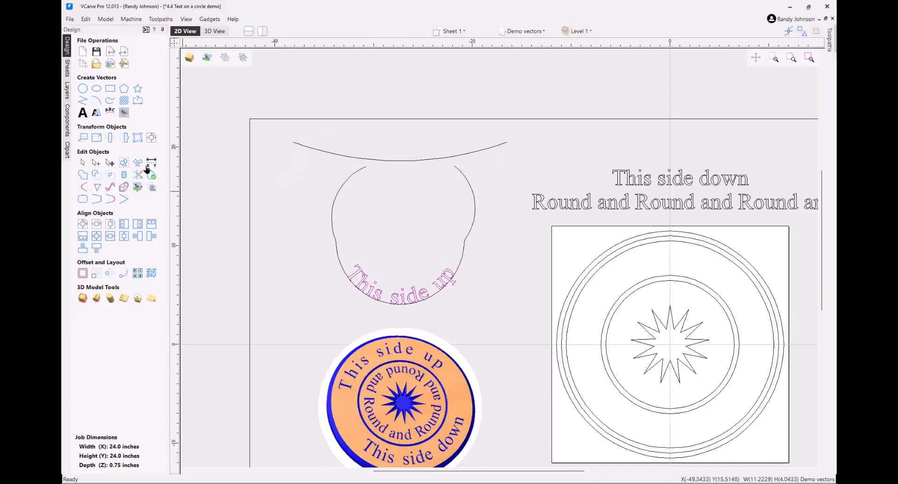
click(111, 112)
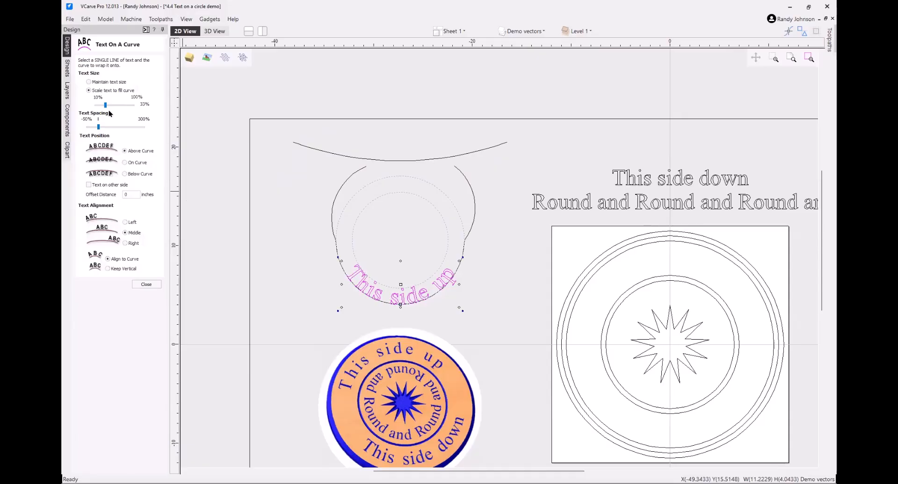
click(339, 190)
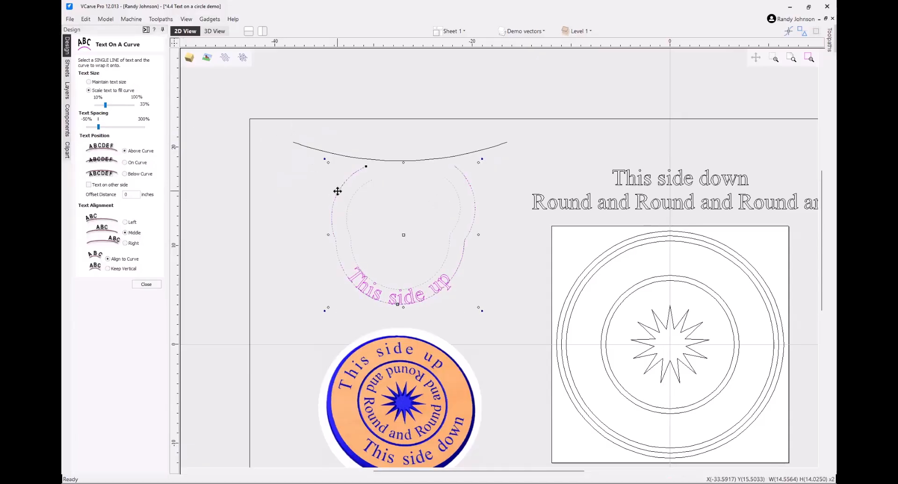
click(125, 223)
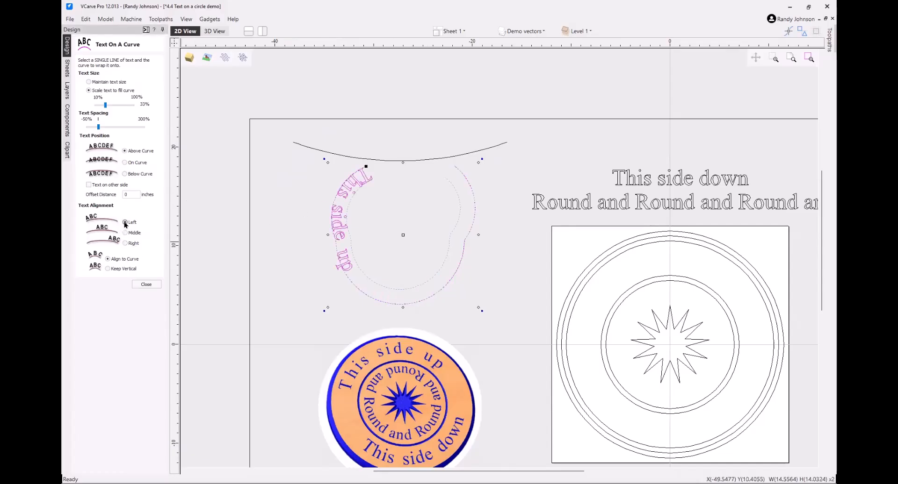
click(125, 243)
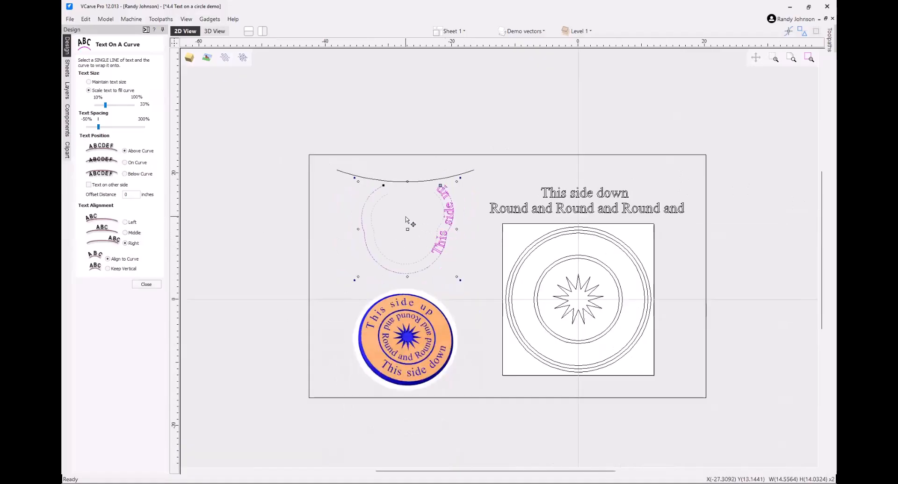
scroll(415, 220, down, 2)
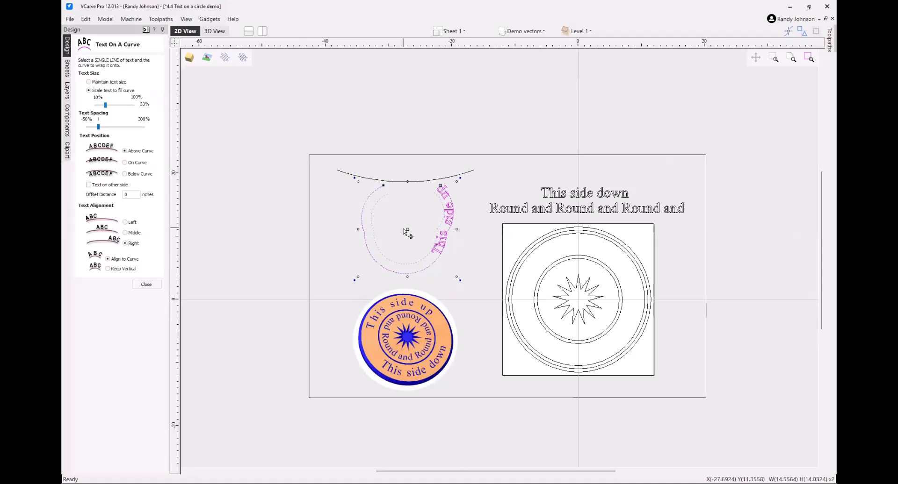
Examine the start node of the sign's innermost outer border circle in node edit mode, and leave the mode.
click(588, 235)
click(588, 235)
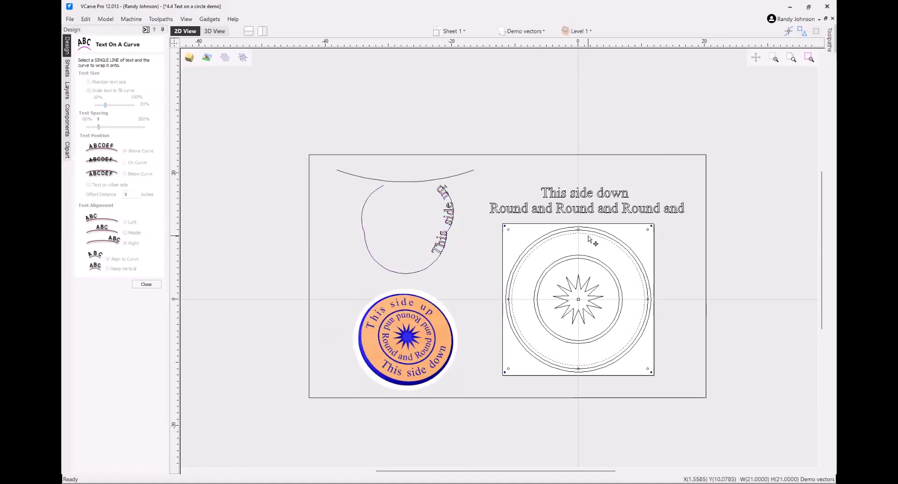
right_click(588, 236)
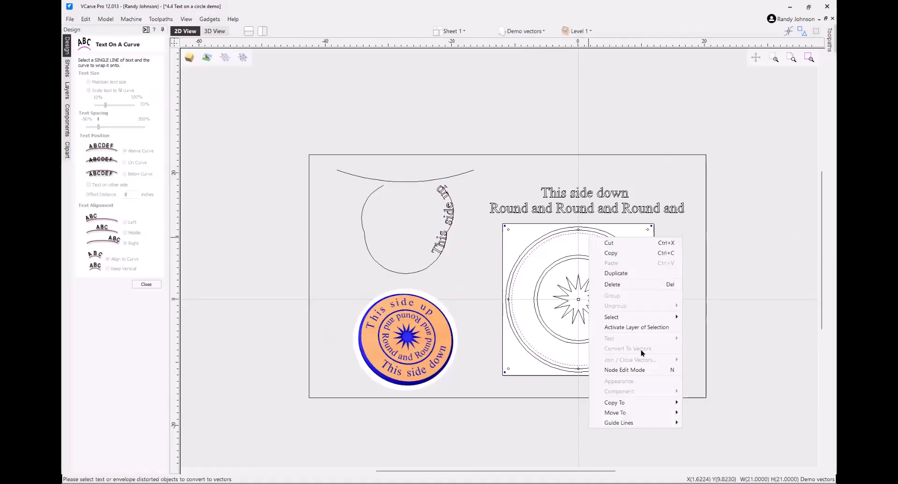
click(634, 368)
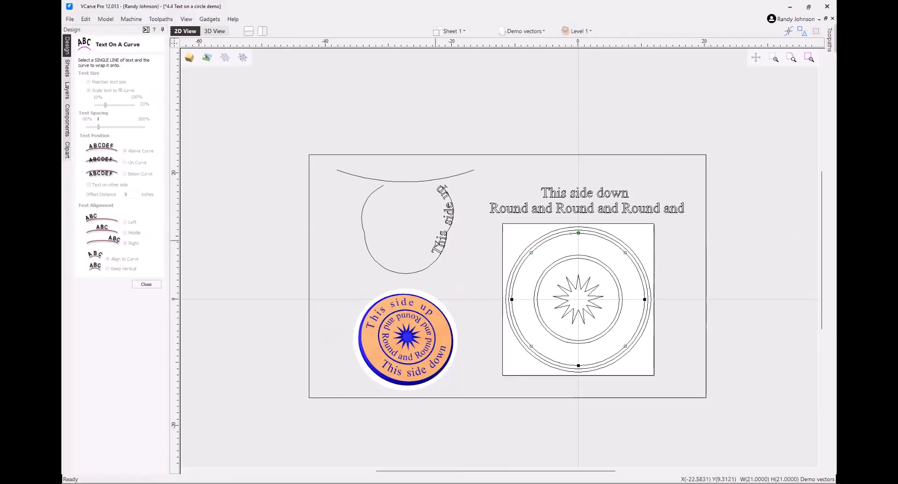
key(n)
Wrap "This side up" onto the sign's innermost outer border circle with Middle alignment.
click(439, 240)
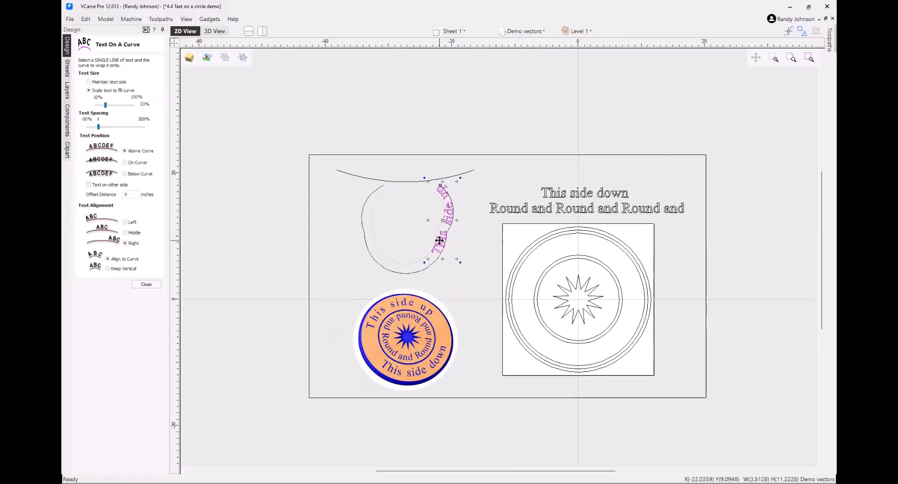
click(577, 235)
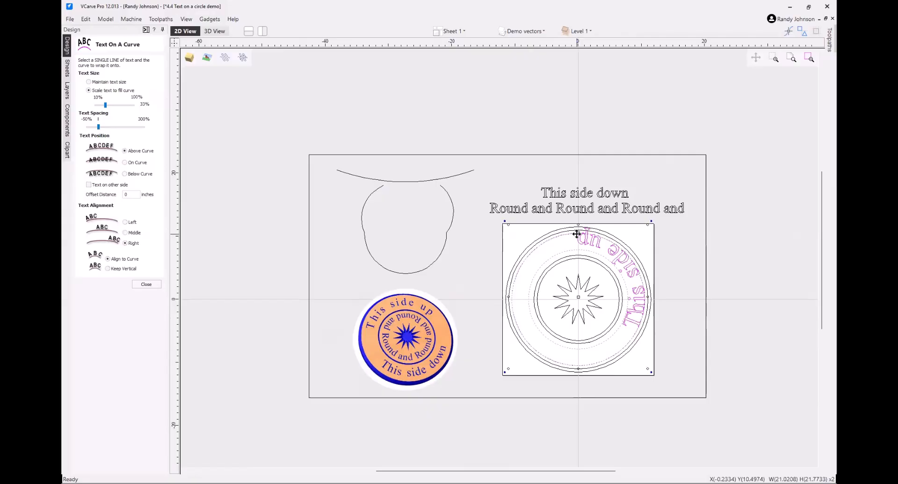
click(125, 233)
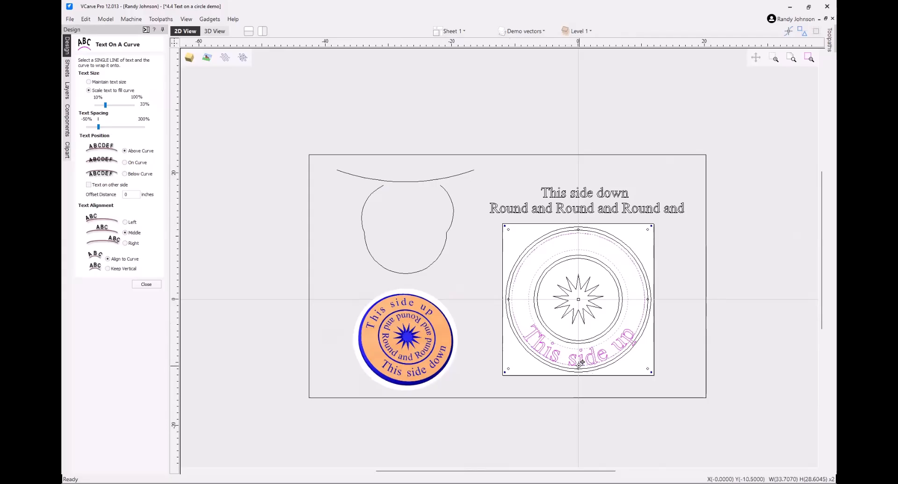
Move "This side up" to the top of the circle and set it Below Curve with Text on other side enabled.
drag(582, 362, 578, 234)
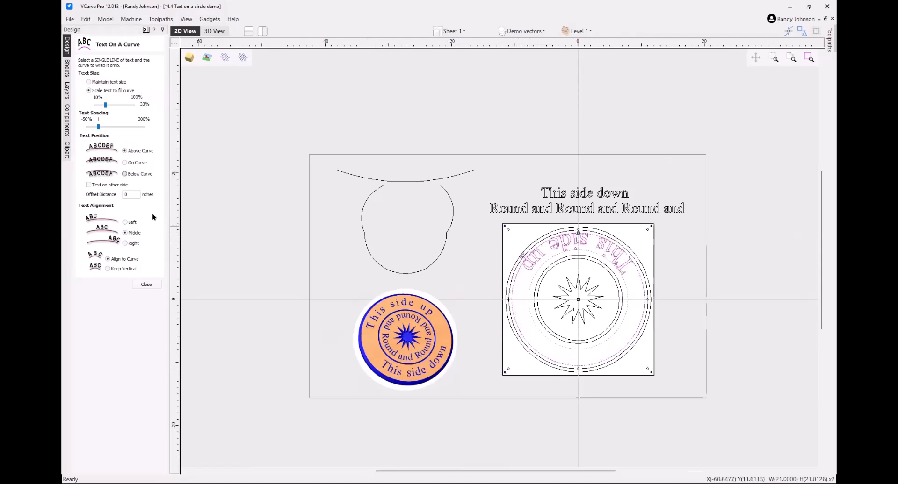
click(124, 174)
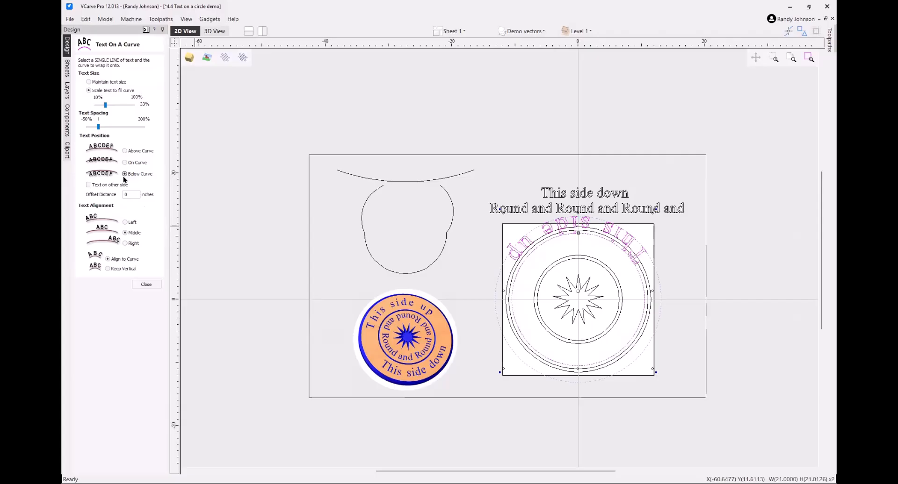
click(89, 185)
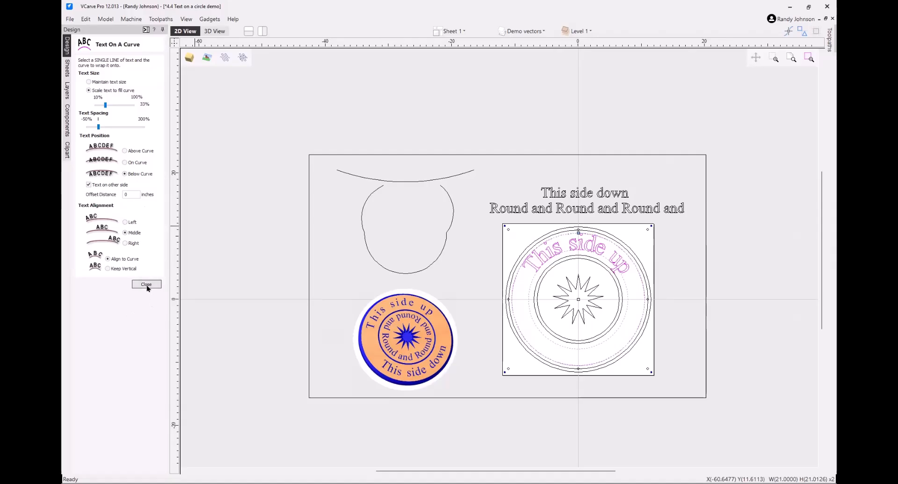
click(249, 233)
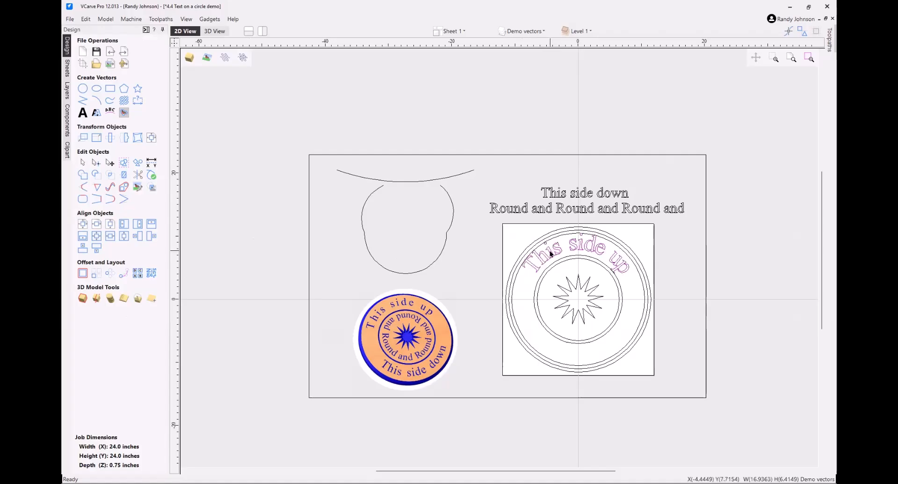
Widen the letter spacing of "This side up" on the sign and scale it to fill 33% of the curve.
click(109, 116)
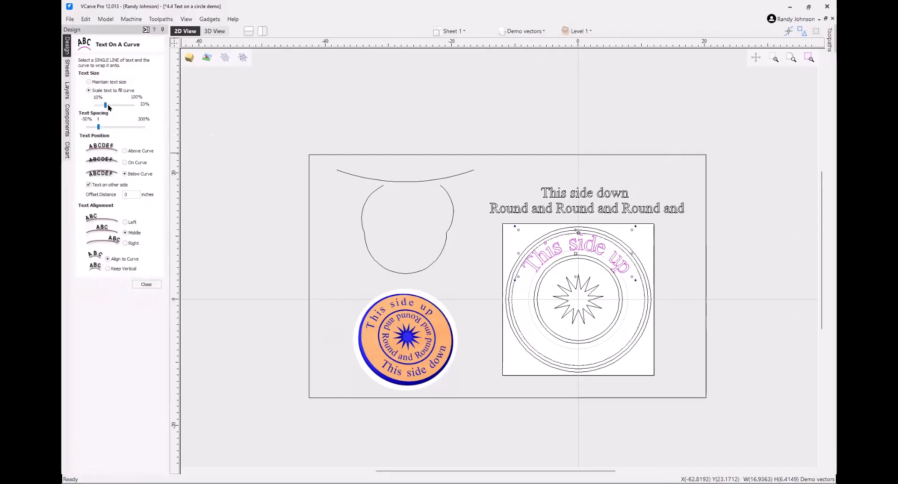
drag(102, 107, 98, 128)
key(Right)
key(Right)
key(Right)
key(Right)
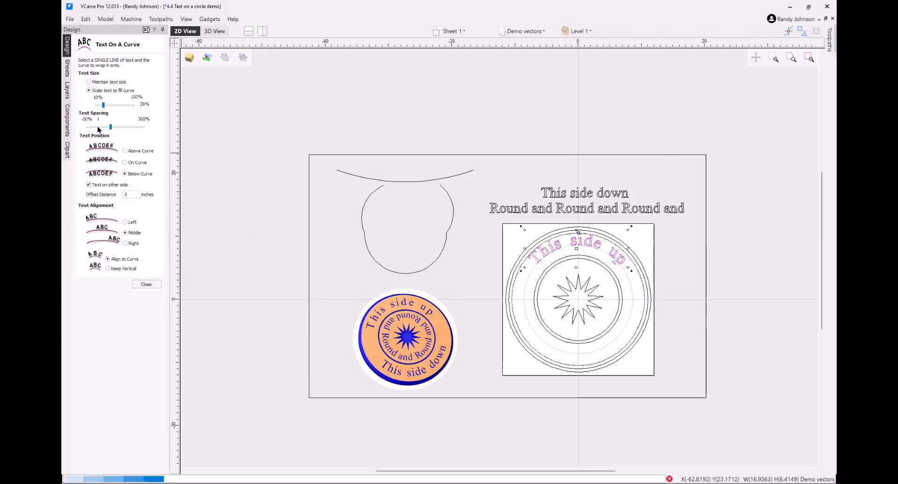
key(Right)
key(Right)
key(Right)
key(Right)
key(Right)
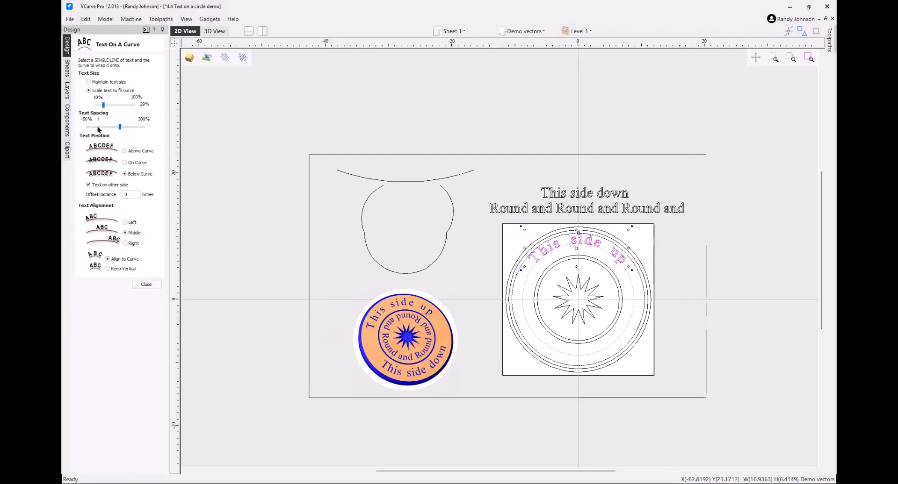
key(Right)
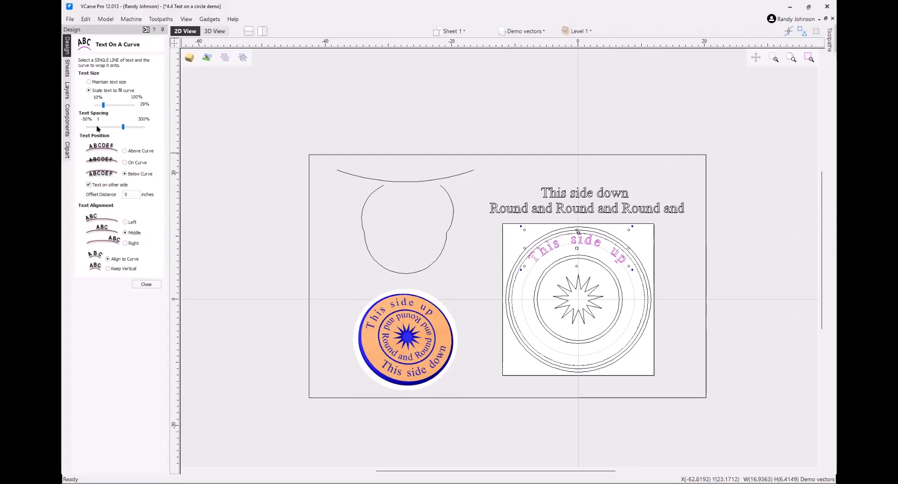
drag(104, 106, 105, 106)
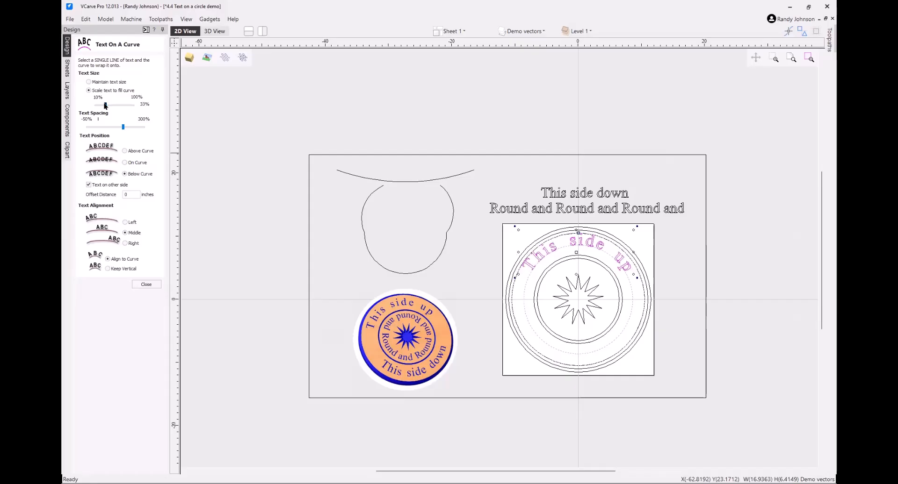
click(200, 212)
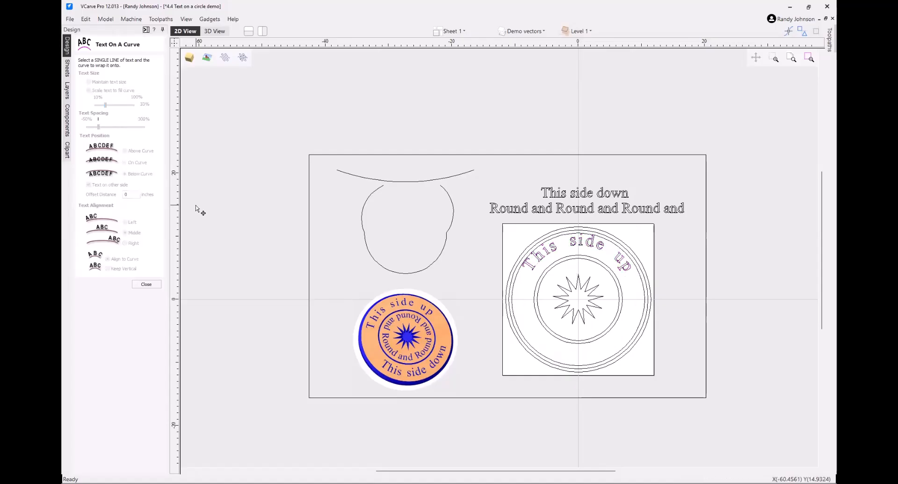
Wrap "This side down" along the bottom of the same border circle and scale it to fill 28% of the curve.
click(557, 194)
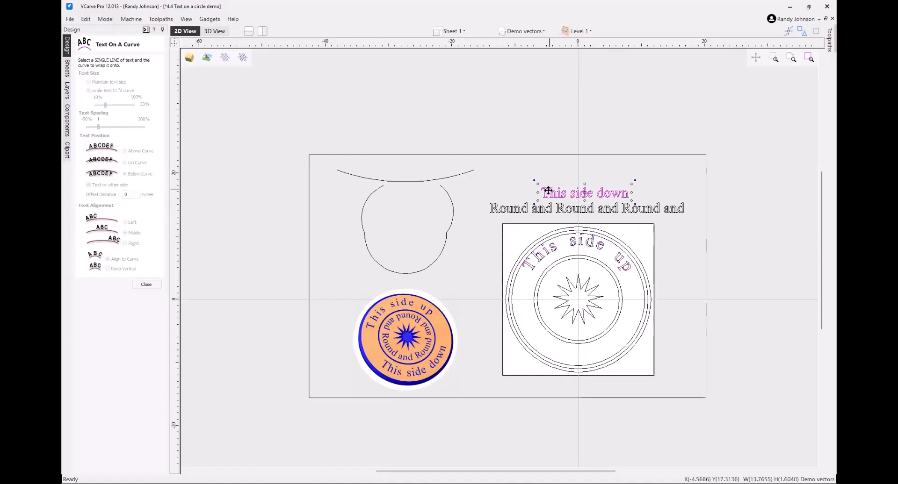
shift+click(512, 279)
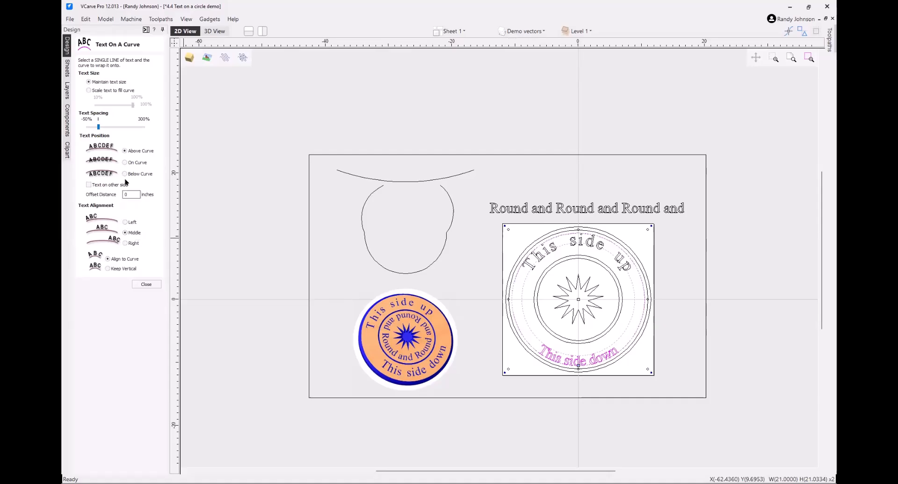
click(89, 91)
drag(133, 105, 110, 106)
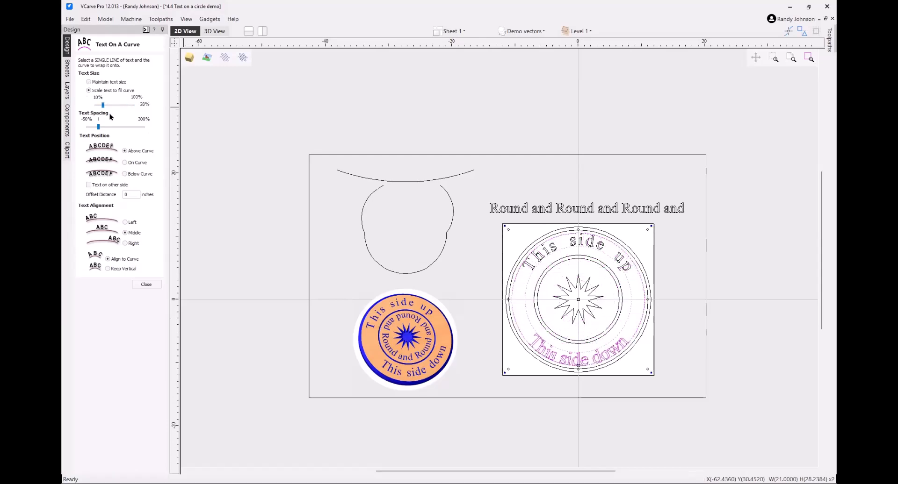
Widen the letter spacing of "This side down" and set its scale to 32% of the curve.
drag(99, 127, 111, 129)
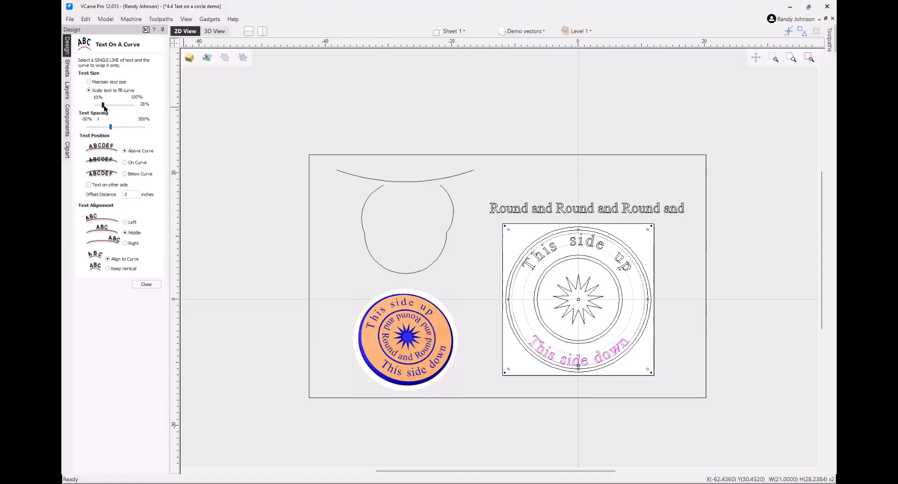
drag(103, 107, 103, 108)
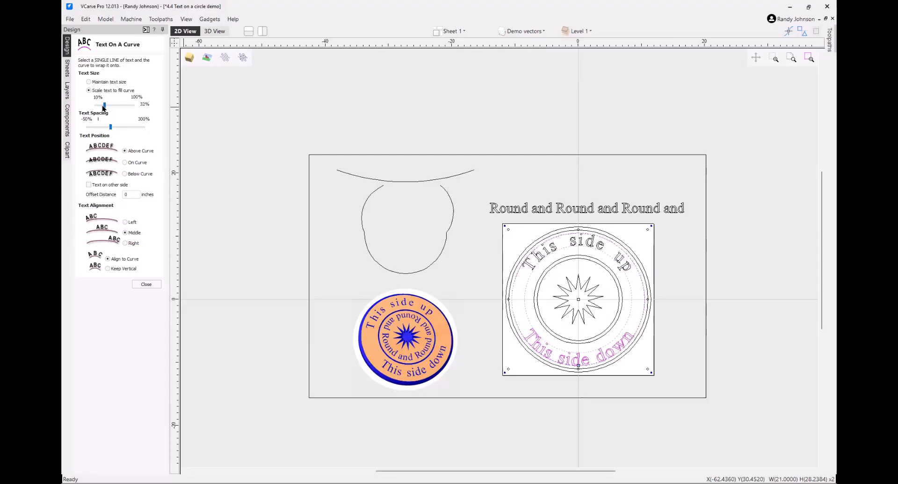
click(223, 186)
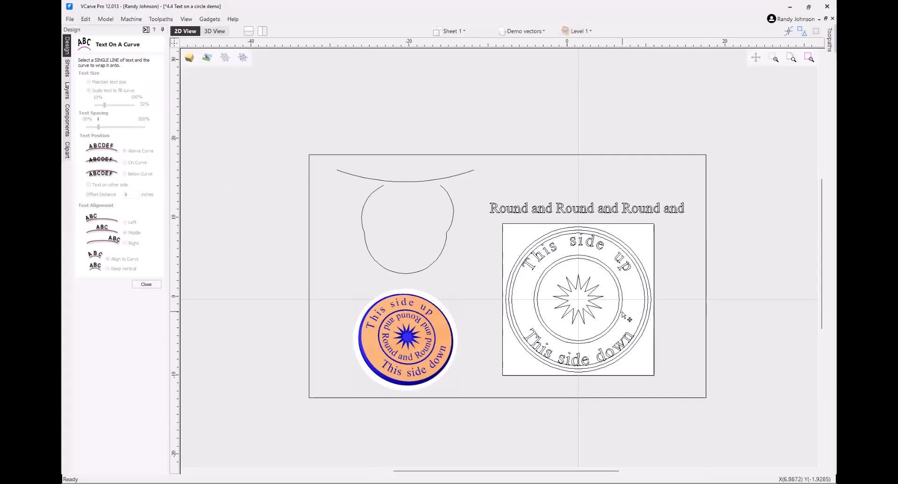
Wrap "Round and Round and Round and" onto the smallest circle around the star.
scroll(620, 312, up, 2)
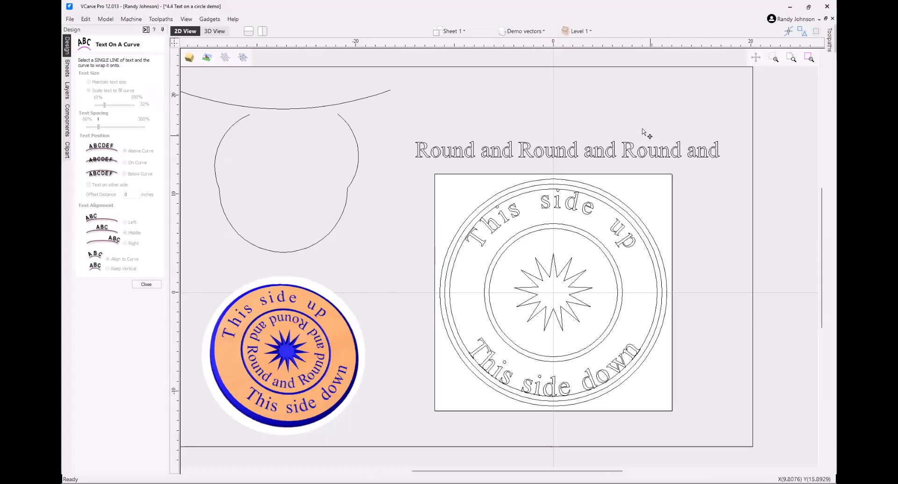
click(536, 153)
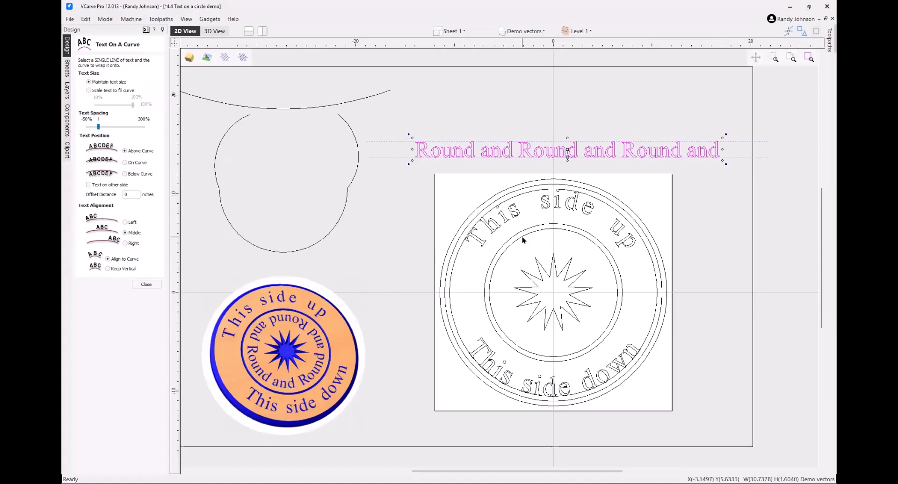
shift+click(522, 238)
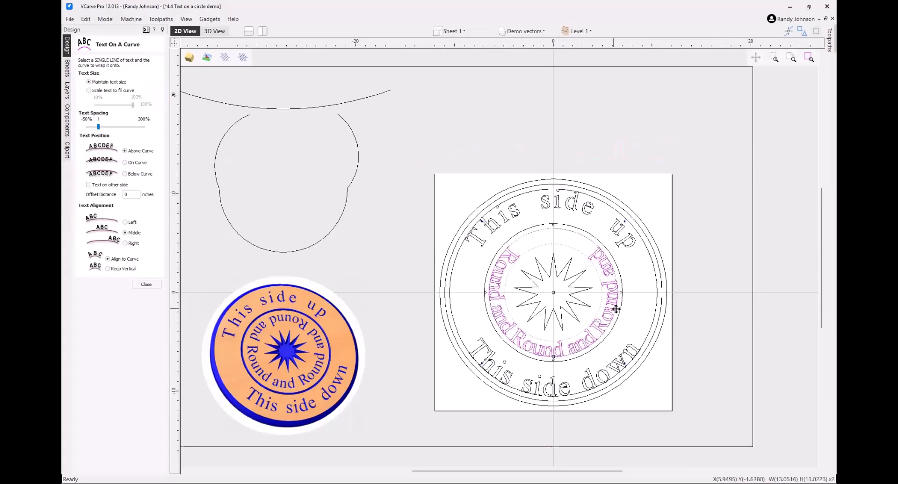
scroll(616, 309, up, 3)
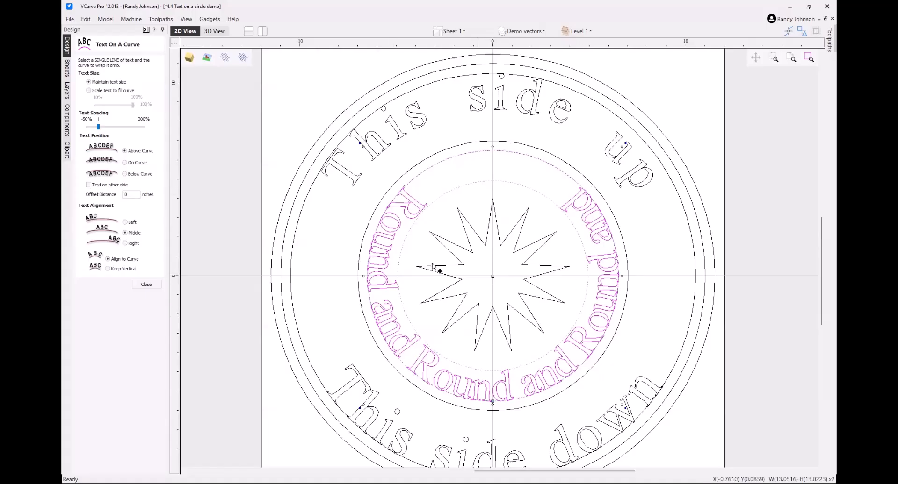
Scale "Round and Round and Round and" to fill 96% of its circle.
click(89, 92)
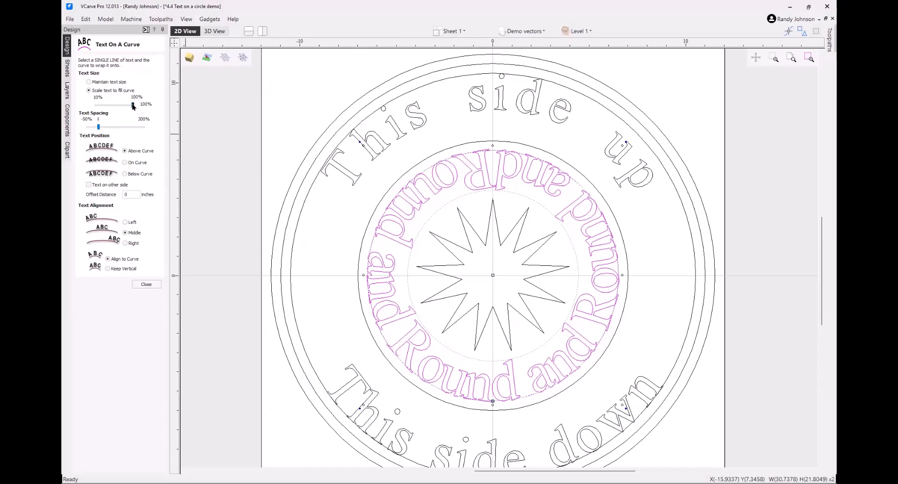
key(Left)
key(Left)
key(Left)
key(Left)
key(Left)
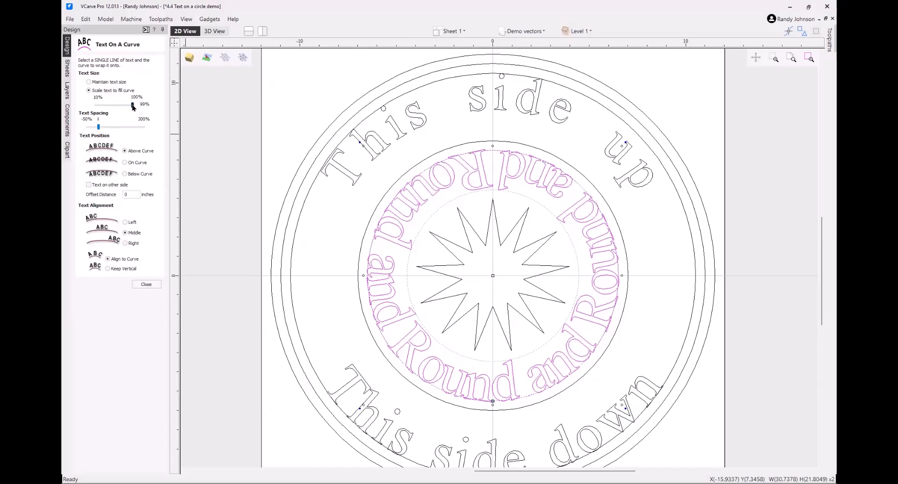
key(Right)
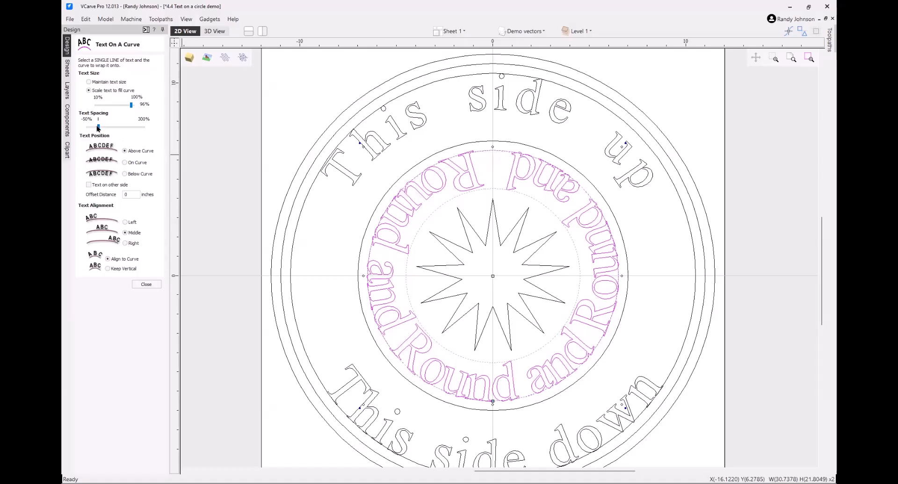
Widen the letter spacing of "Round and Round and Round and" on its circle and finish the curve fitting.
key(Right)
key(Right)
key(Right)
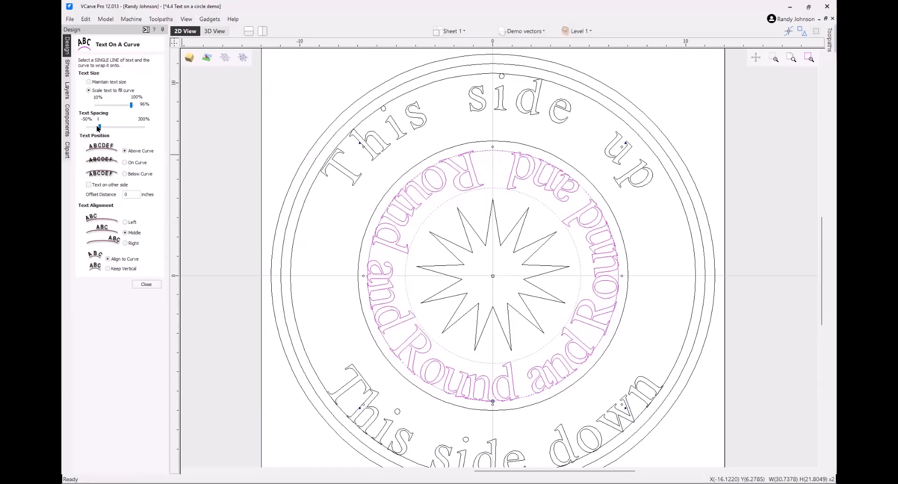
key(Right)
key(Right)
key(Right)
key(Right)
key(Right)
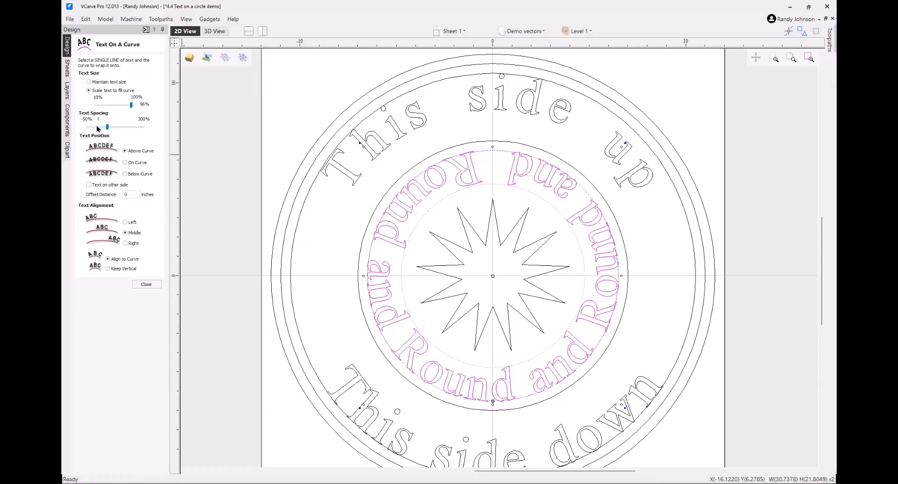
key(Right)
key(Right)
key(Right)
key(Right)
key(Right)
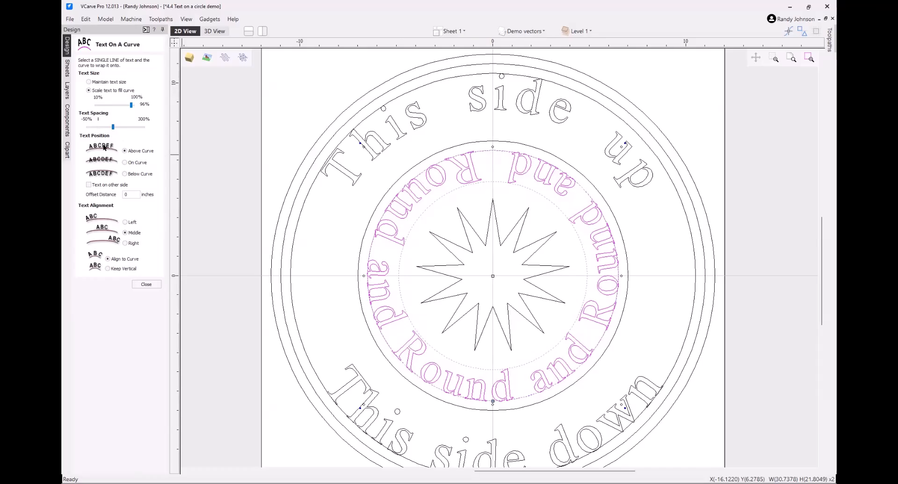
click(146, 284)
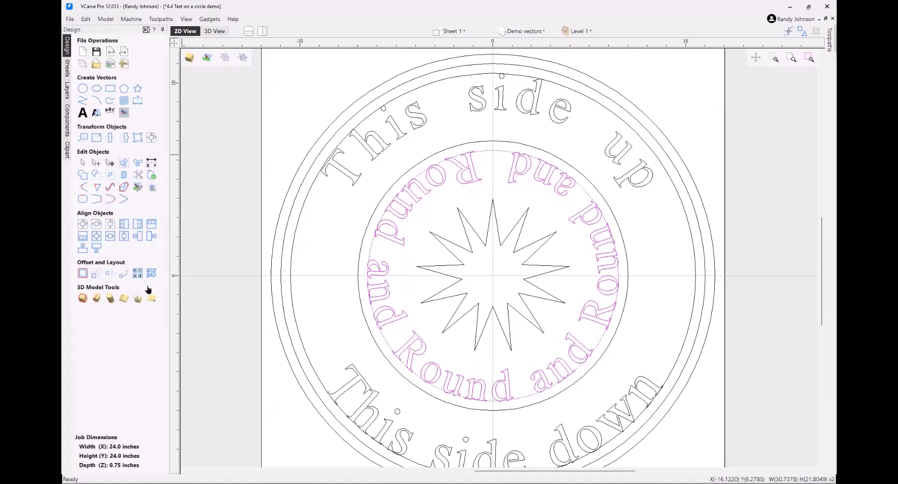
Open "This side up" for text editing and tighten the gaps between the individual letters of "This".
click(483, 107)
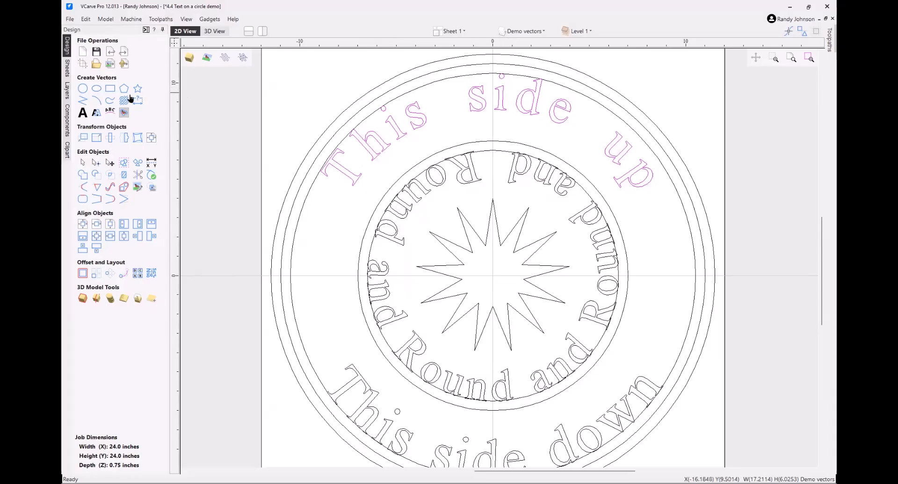
click(81, 114)
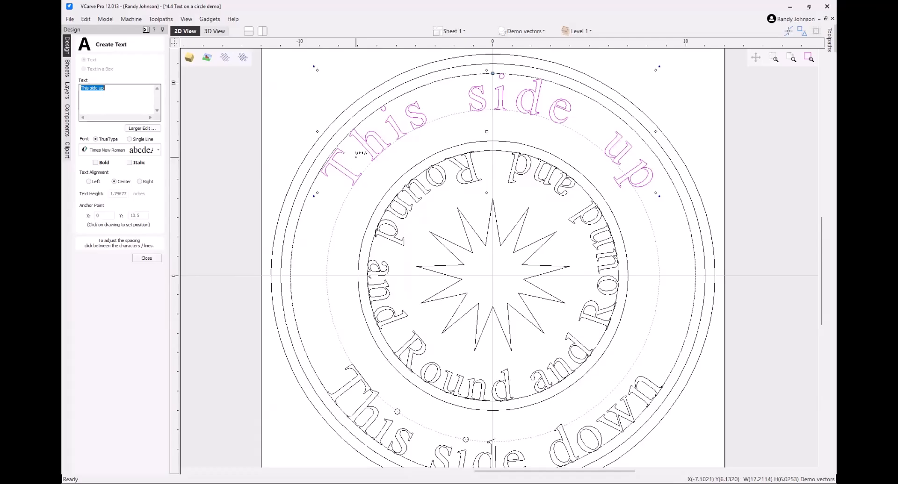
click(356, 157)
click(356, 157)
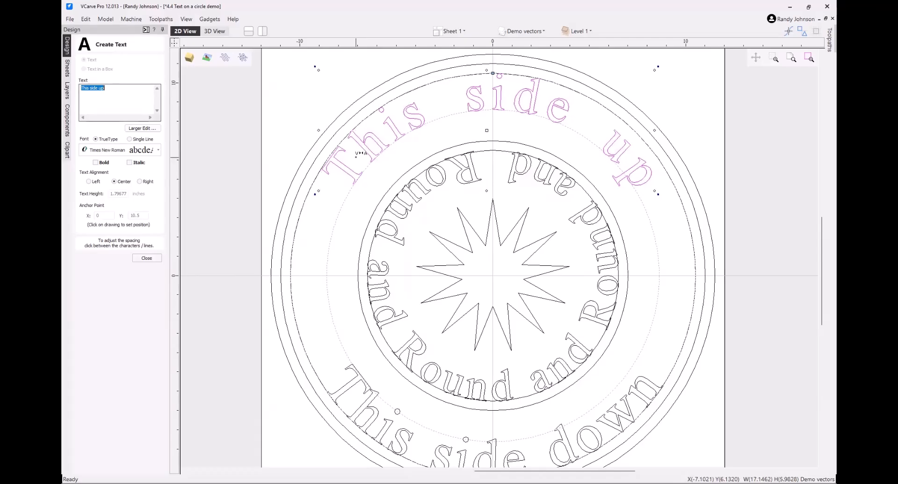
click(356, 157)
click(355, 157)
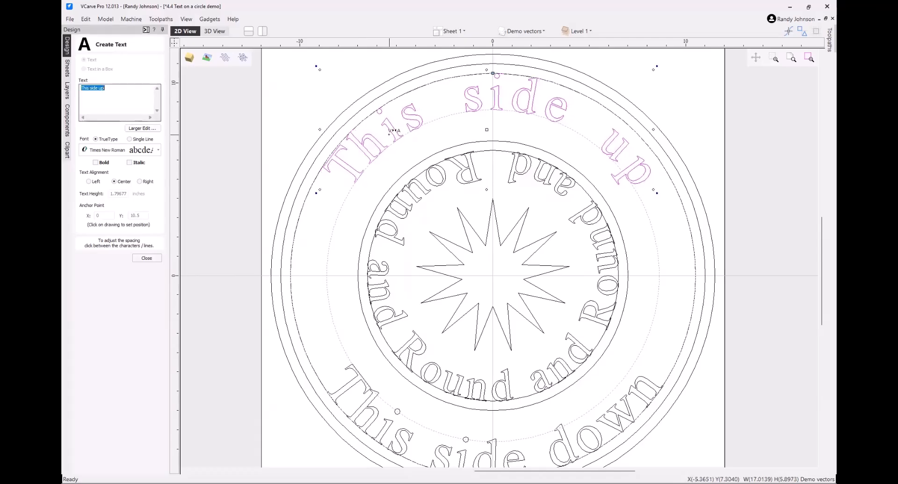
click(382, 133)
click(382, 133)
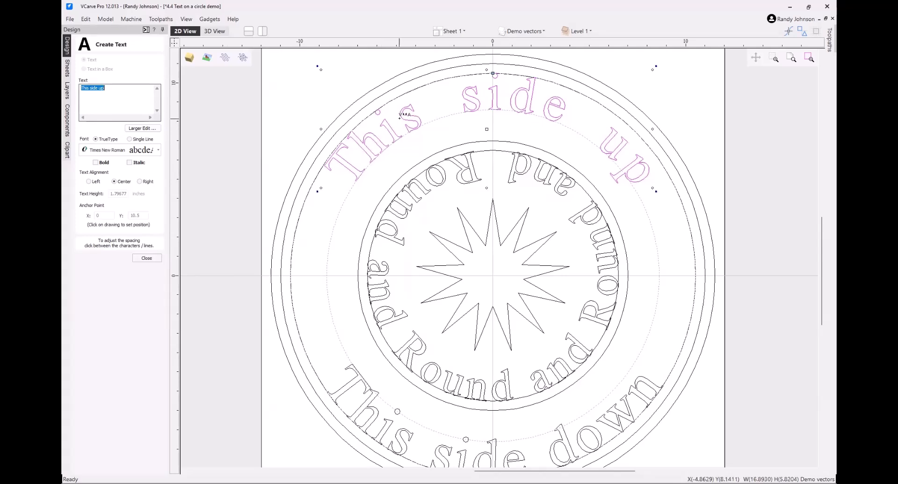
click(398, 123)
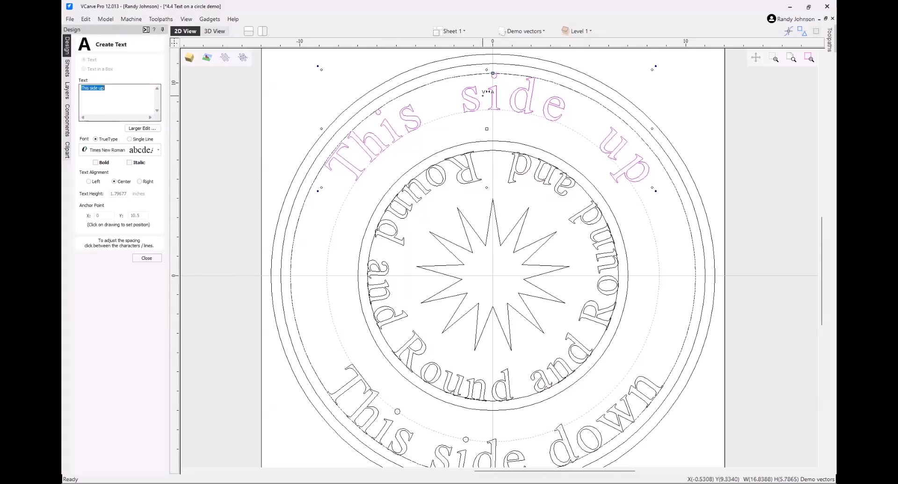
Tighten the gaps between i, d and e in "side" and between the two letters of "up".
click(506, 92)
click(506, 92)
click(504, 94)
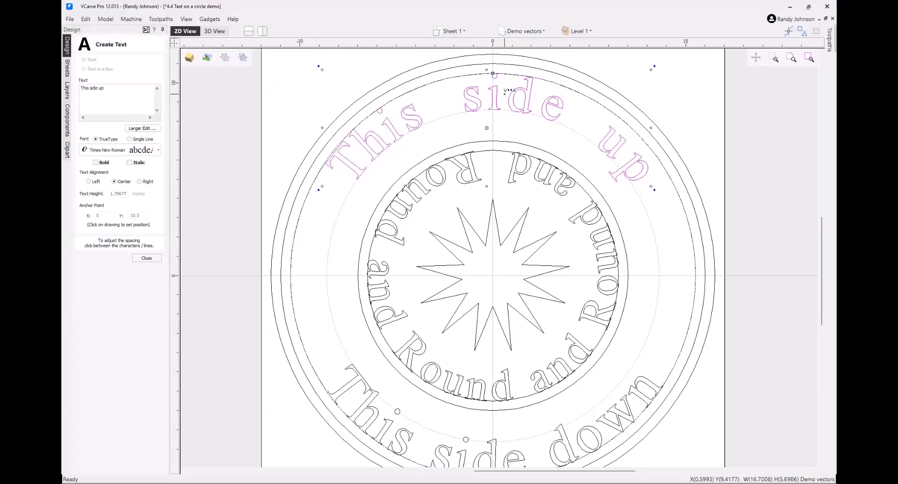
click(504, 94)
click(504, 95)
click(504, 95)
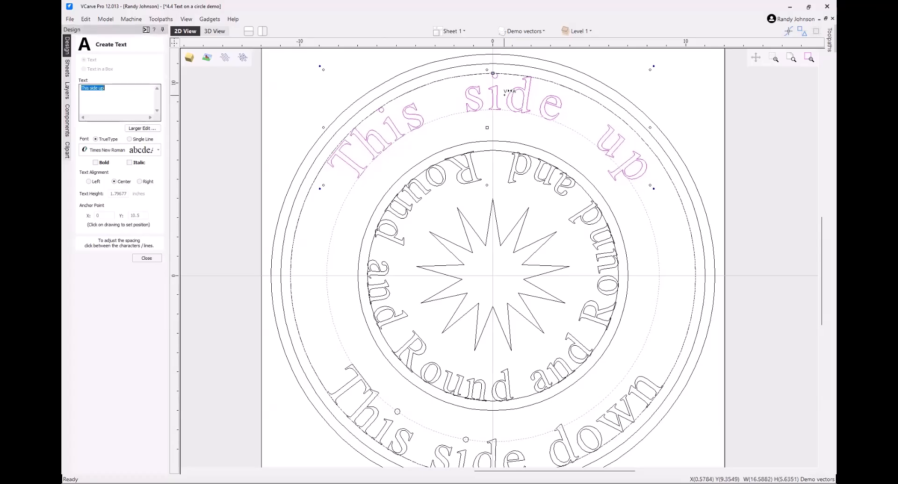
click(539, 98)
click(539, 98)
click(539, 98)
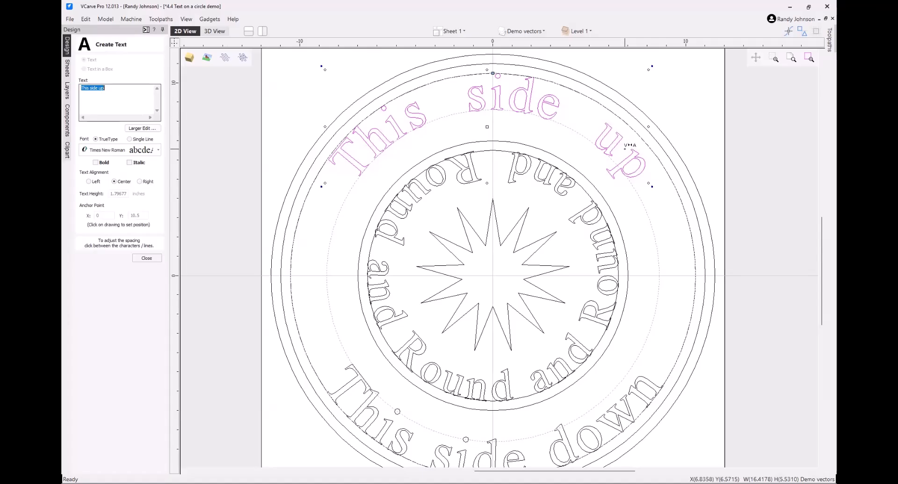
click(625, 149)
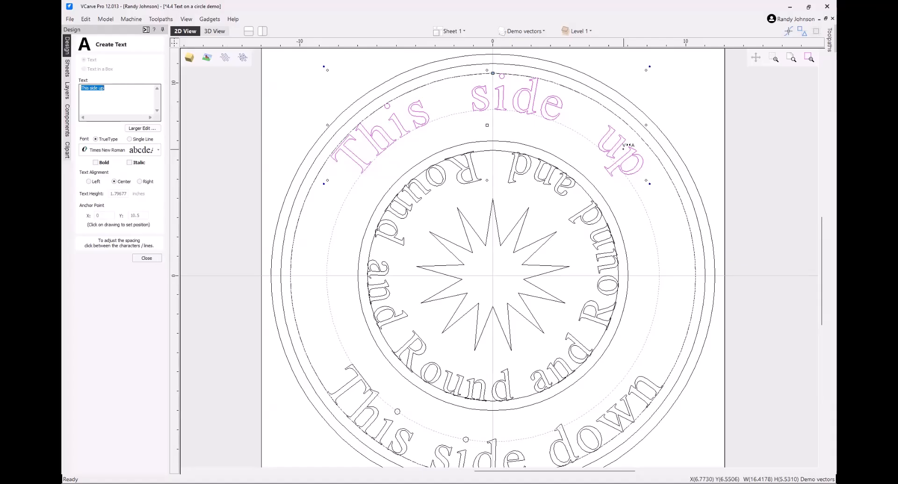
click(623, 148)
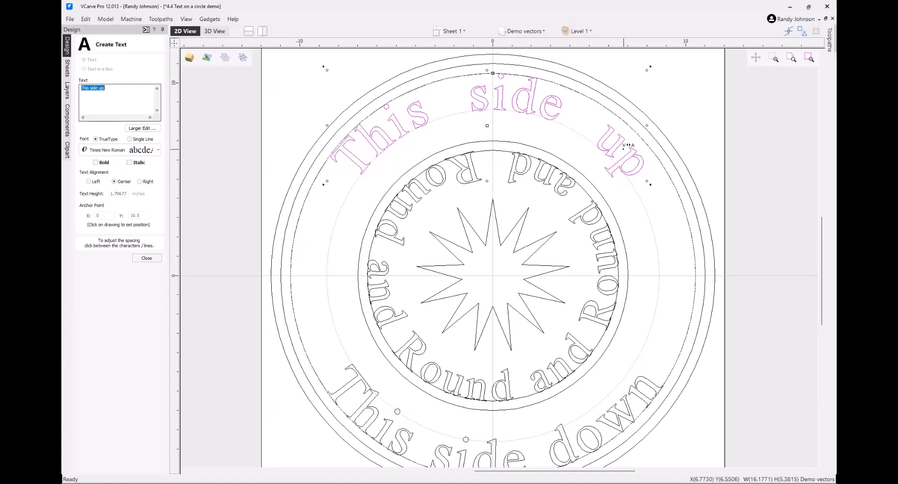
Try widening the gap between the two letters of "up" and tighten it again.
shift+click(623, 149)
shift+click(623, 149)
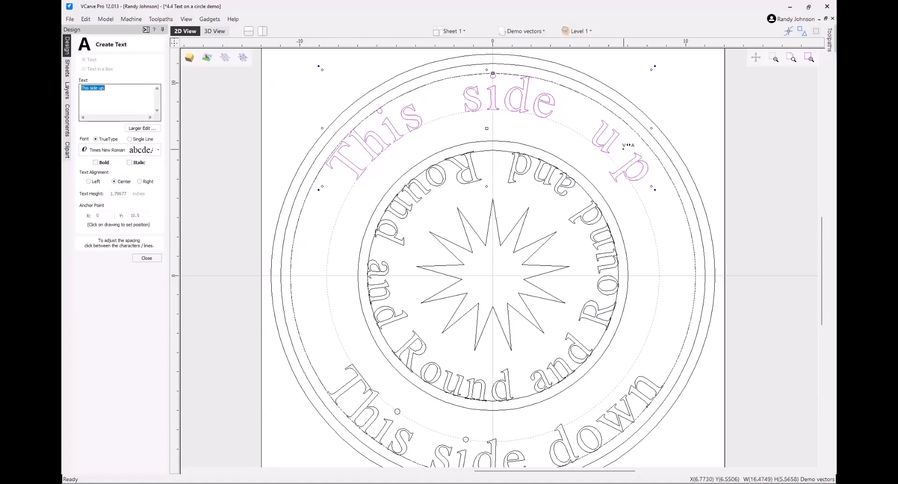
shift+click(623, 149)
shift+click(623, 147)
click(623, 149)
click(623, 149)
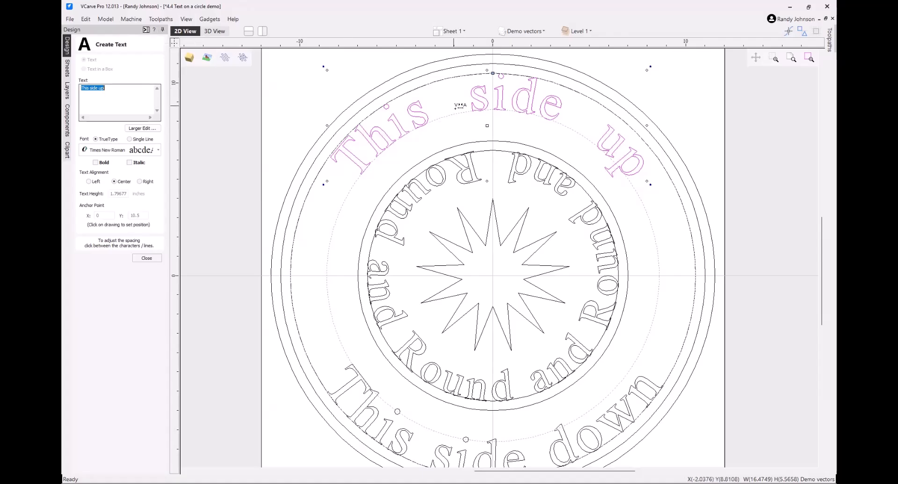
Examine how "This side down" sits against its border circle, comparing it with the reference picture of the sign.
click(465, 176)
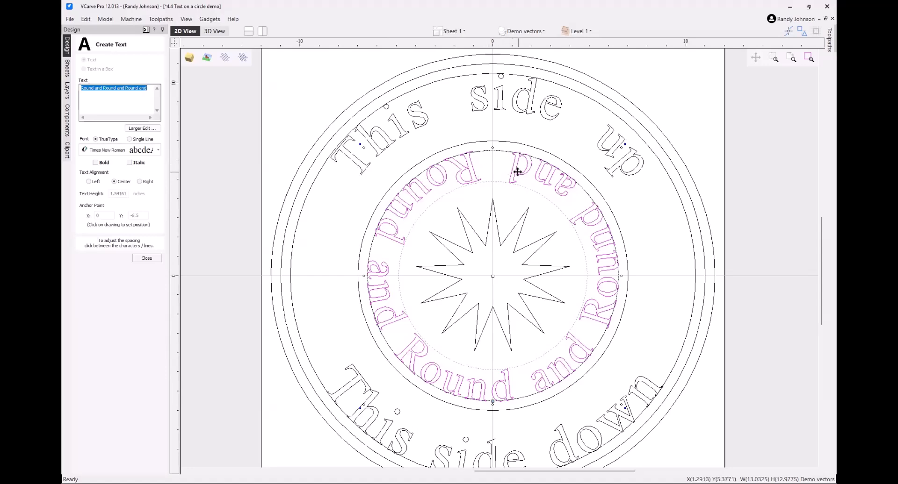
scroll(487, 200, down, 3)
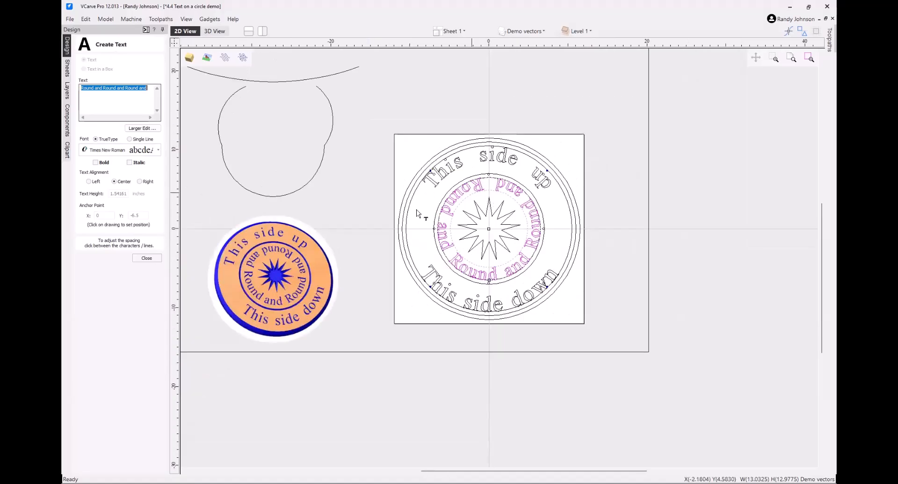
scroll(424, 290, up, 4)
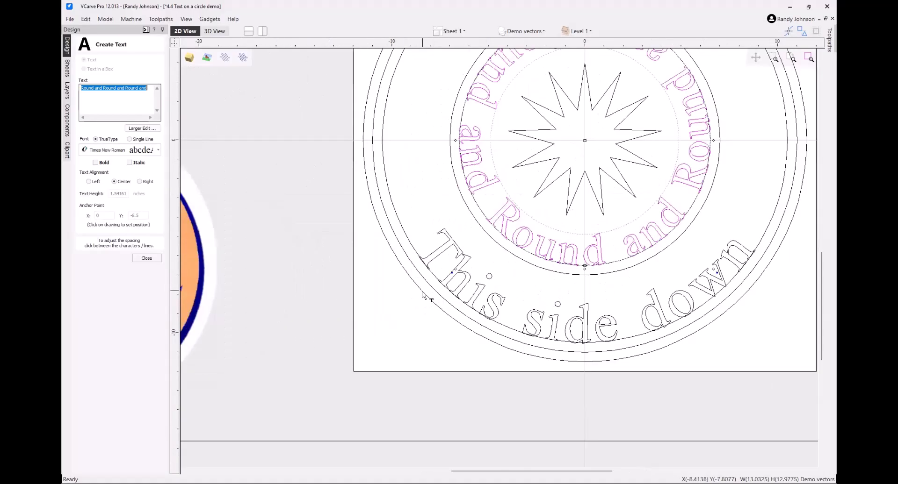
click(408, 233)
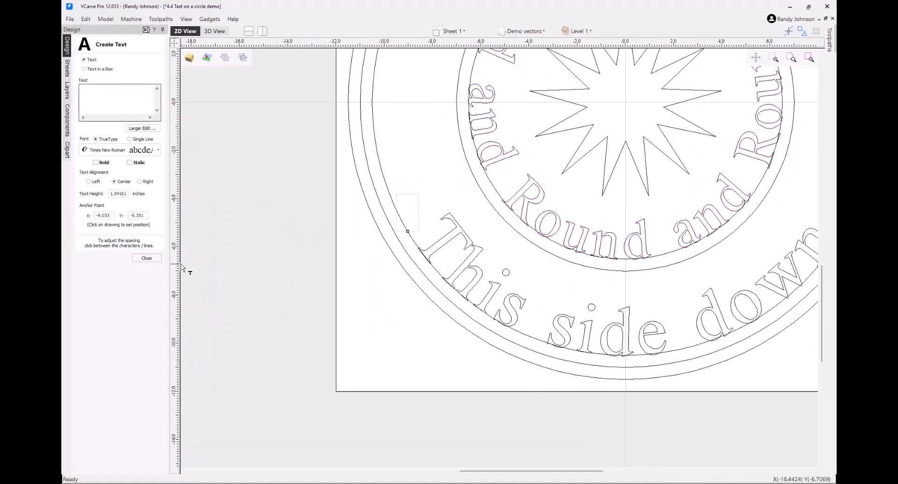
click(146, 259)
click(405, 233)
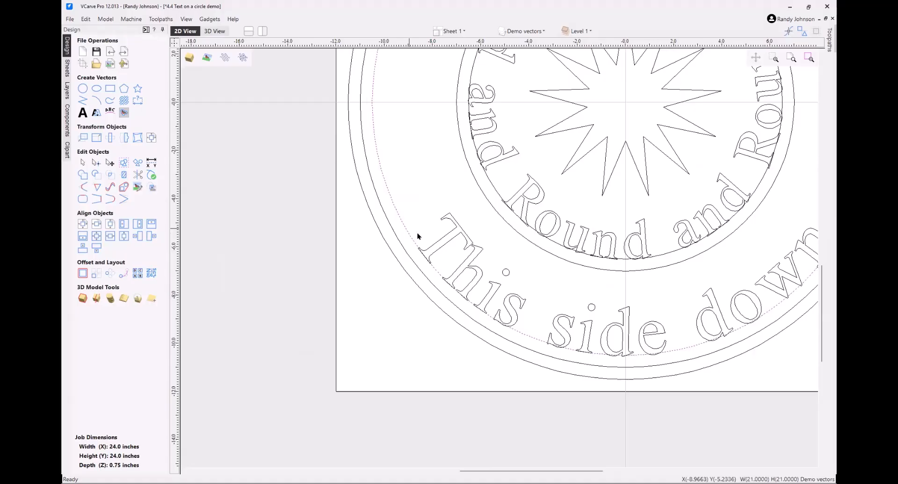
scroll(419, 234, down, 4)
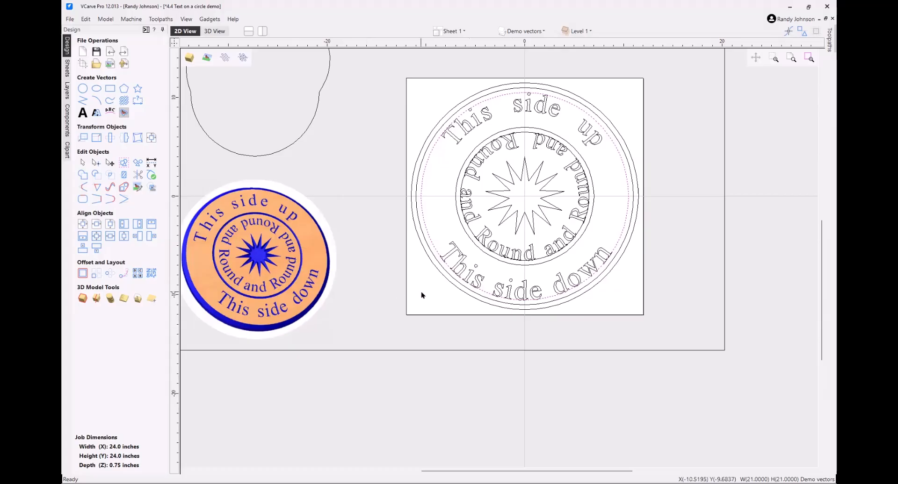
click(449, 283)
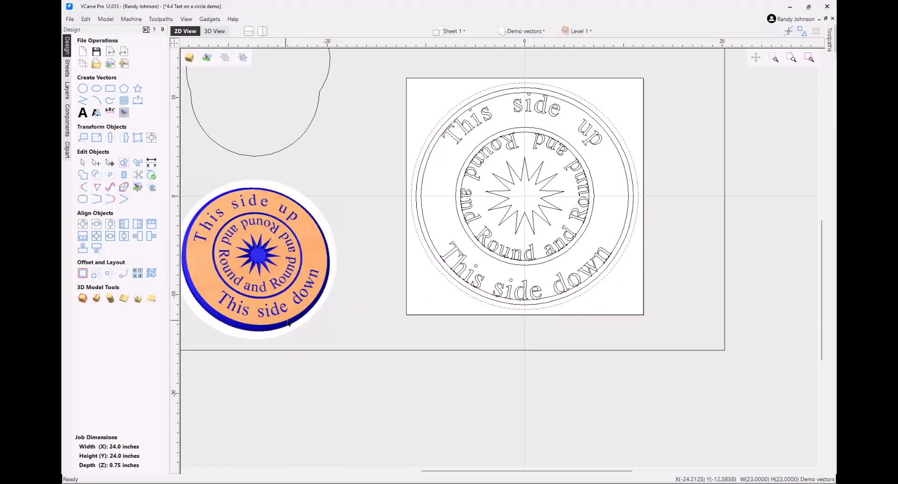
click(437, 251)
scroll(446, 256, up, 3)
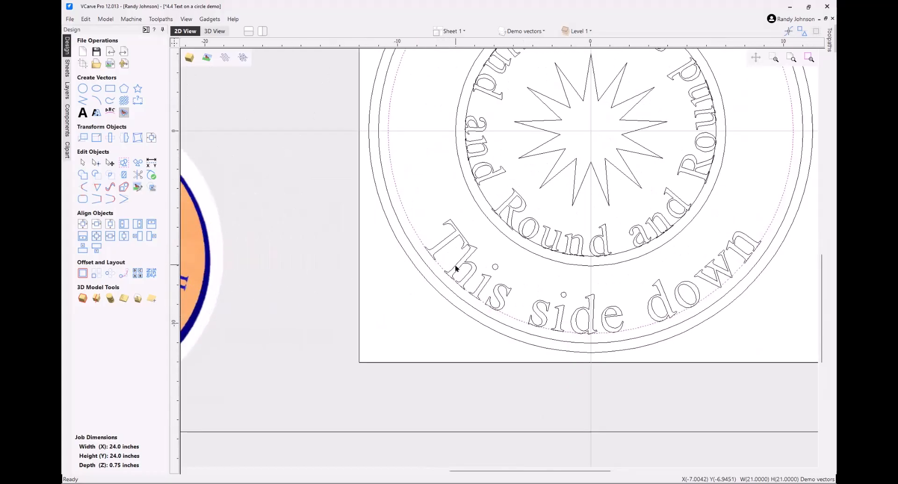
scroll(456, 268, down, 3)
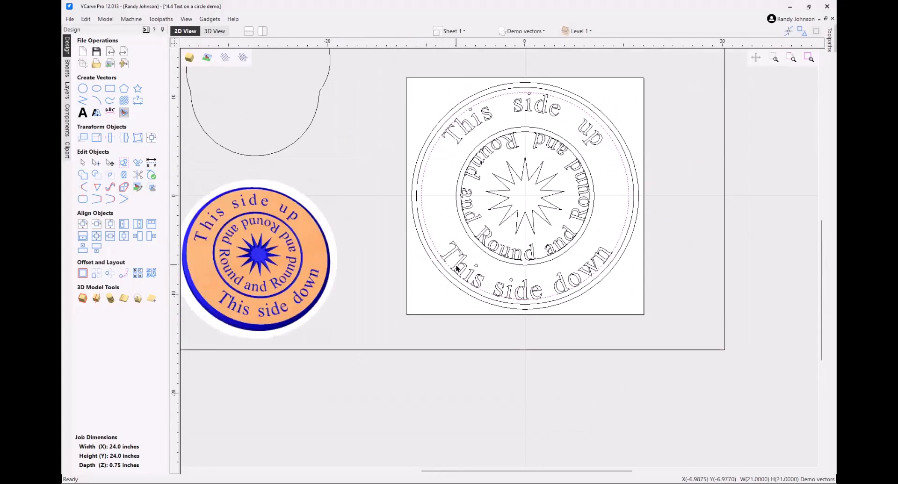
Offset "This side down" from its border circle by 0.25 inches using Text On A Curve.
click(457, 260)
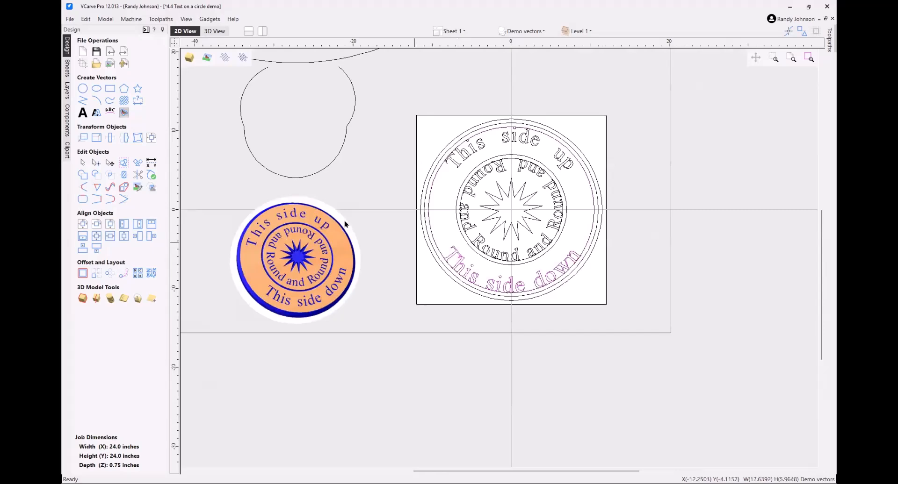
click(110, 112)
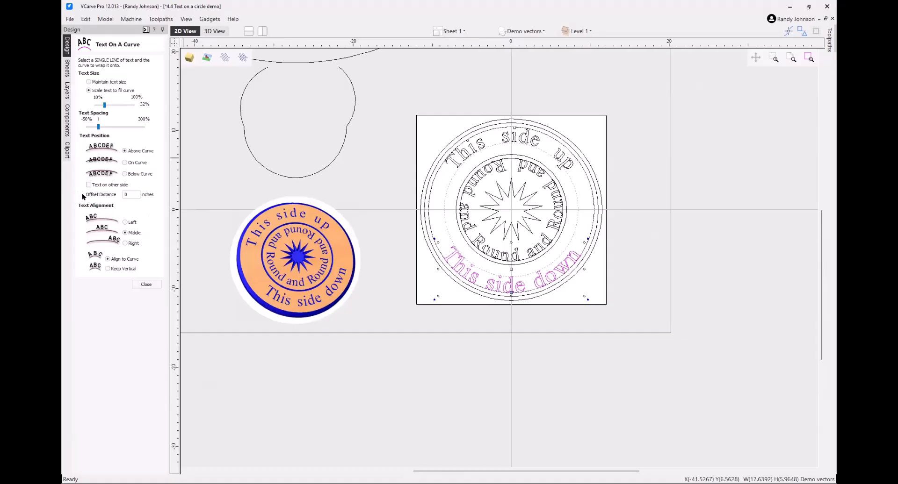
double_click(134, 196)
text(.25)
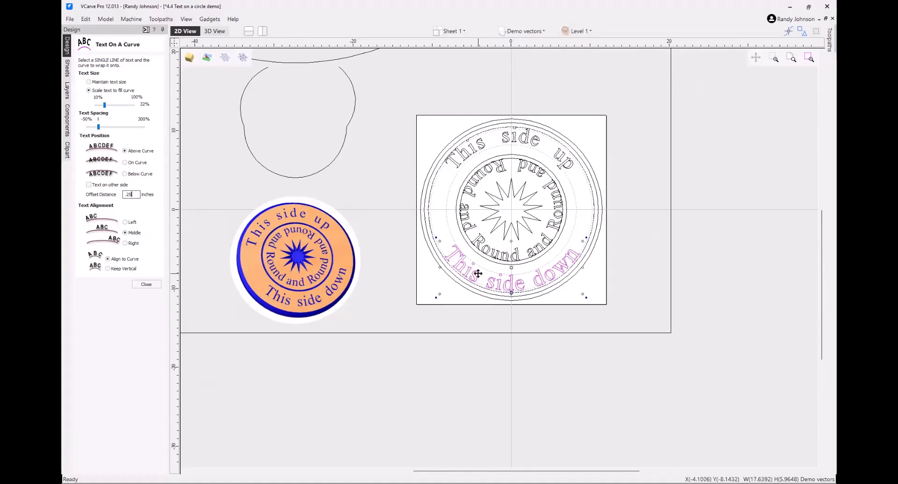
scroll(478, 274, up, 5)
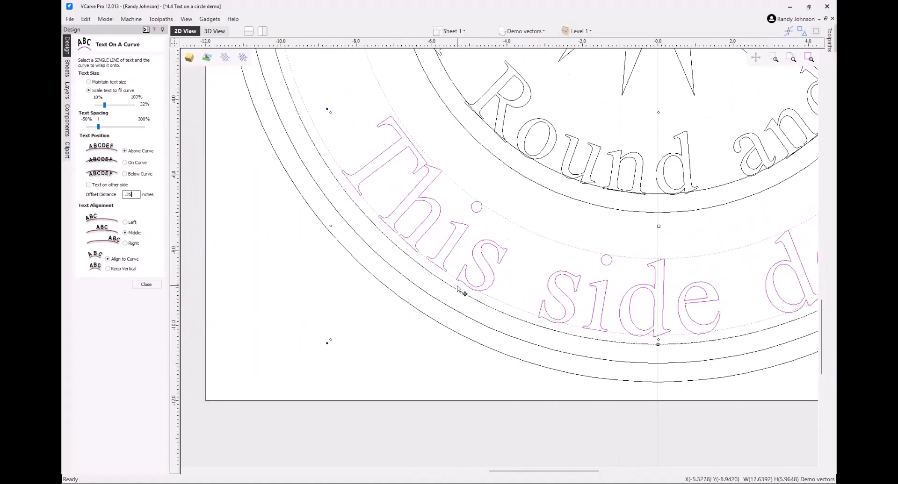
scroll(459, 290, down, 5)
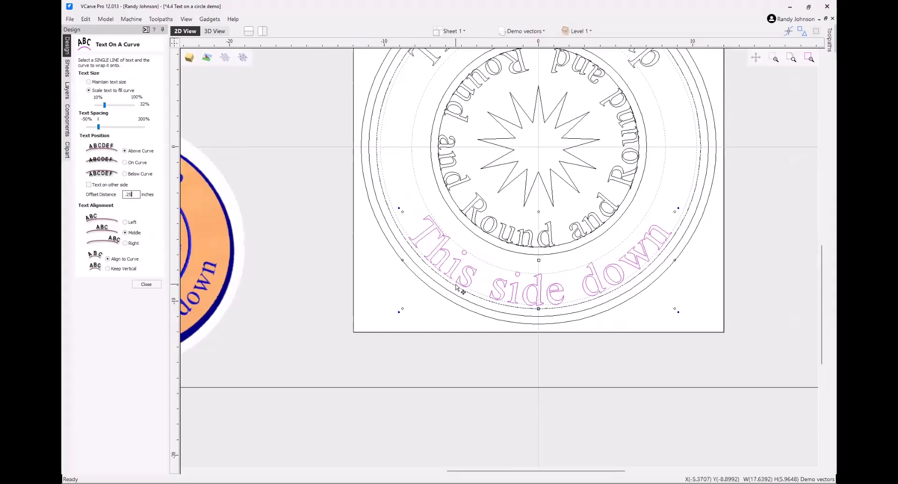
scroll(456, 287, down, 3)
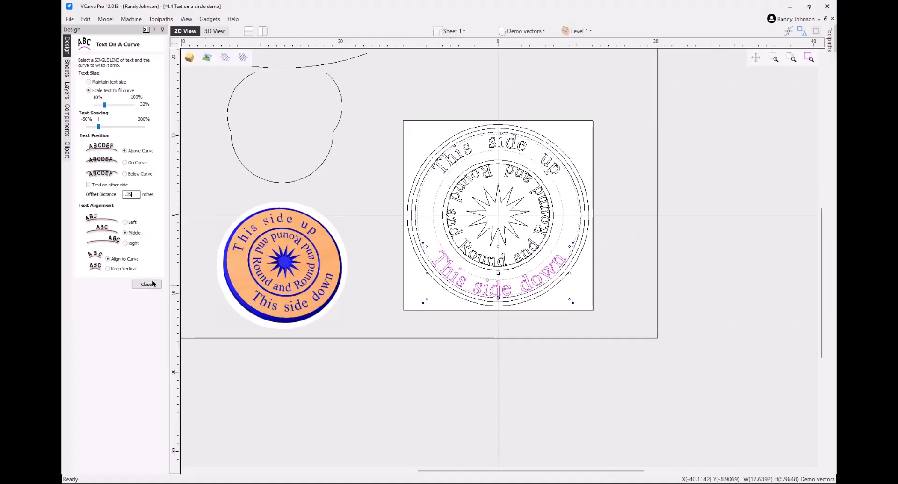
click(147, 284)
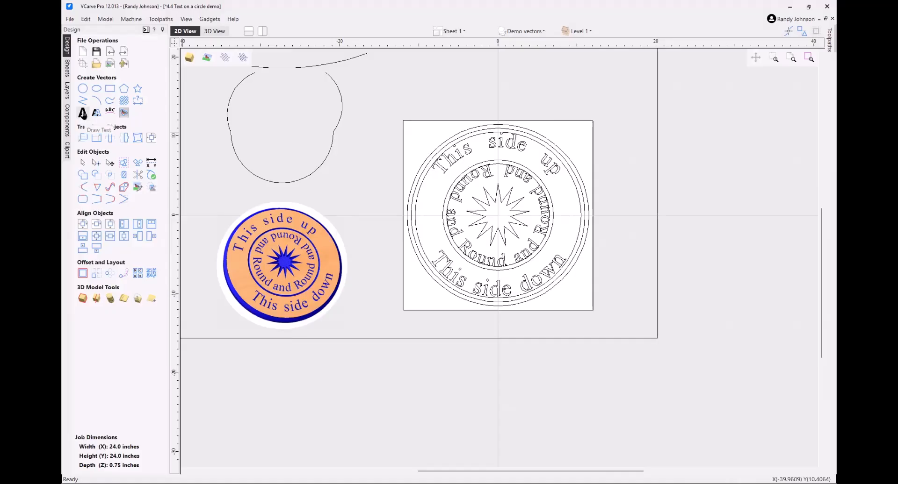
Tighten the gap between the i and s of "This" in the "This side up" text.
click(82, 113)
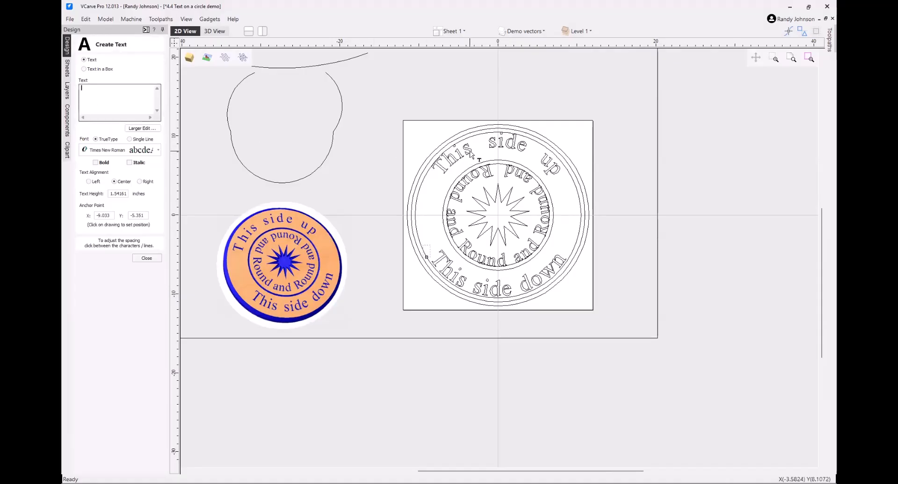
scroll(470, 154, up, 3)
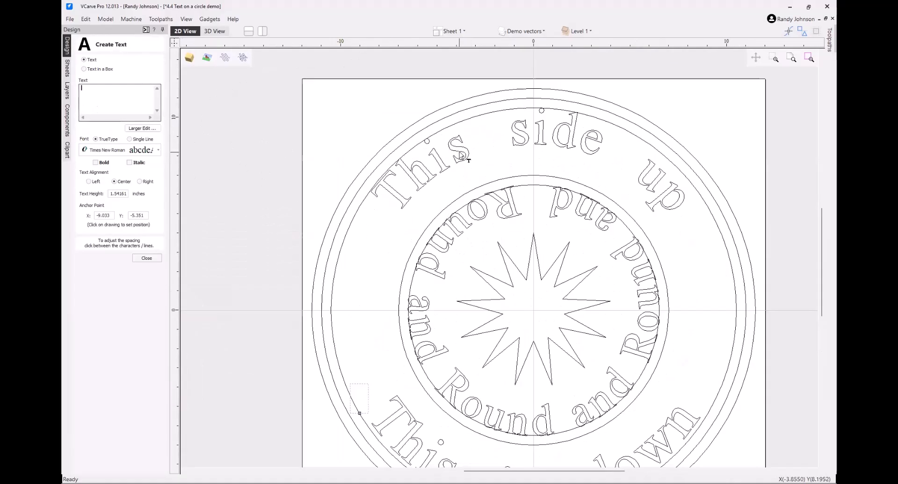
click(460, 149)
click(459, 151)
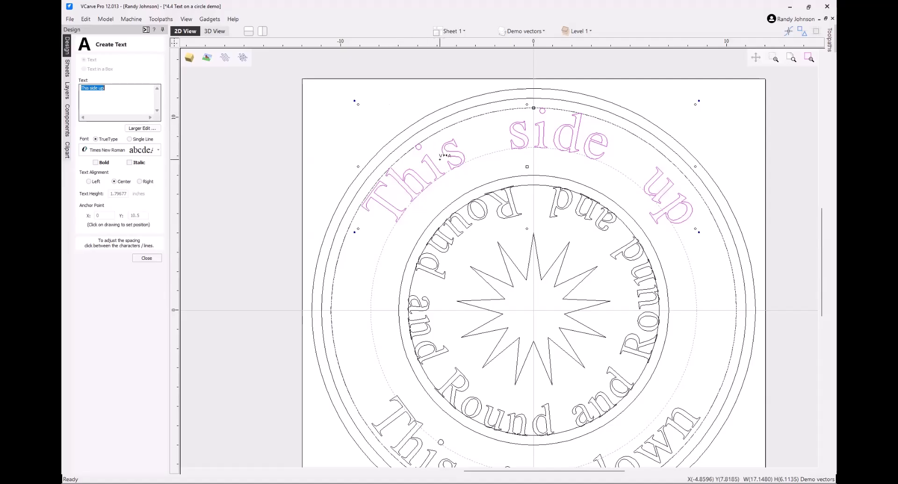
scroll(440, 154, up, 3)
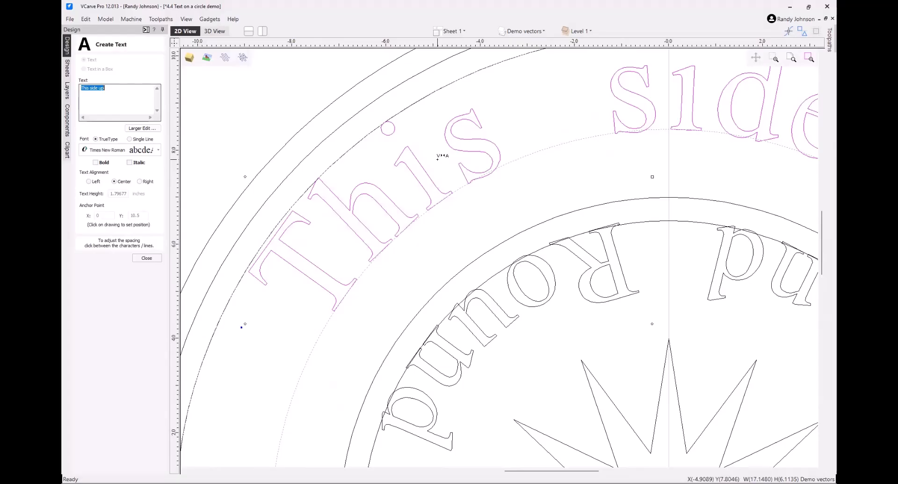
click(437, 160)
click(437, 159)
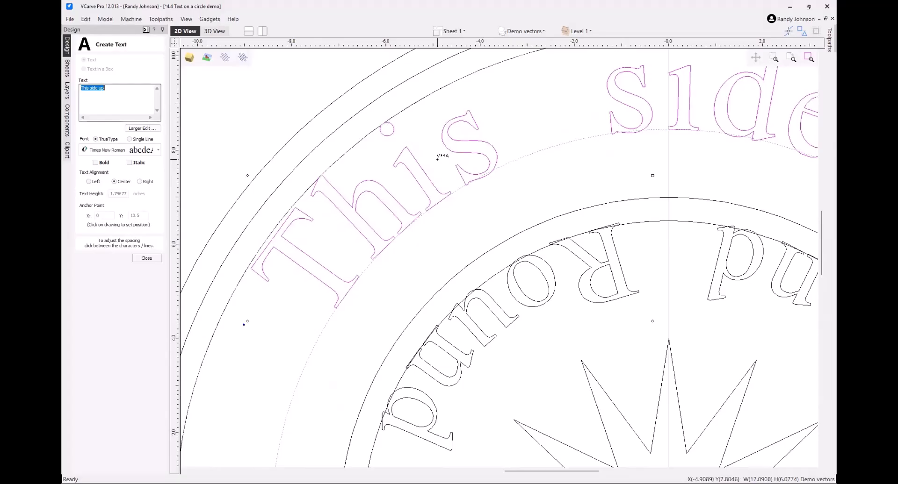
click(437, 159)
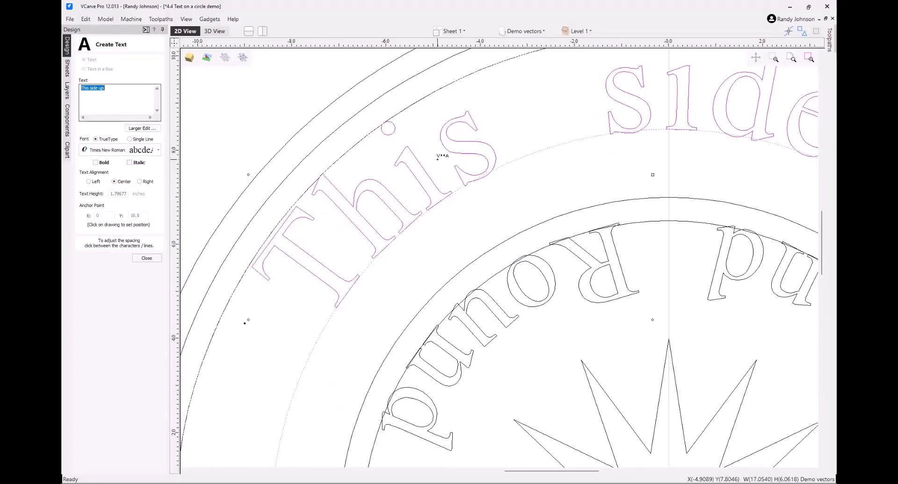
click(145, 258)
scroll(358, 222, down, 3)
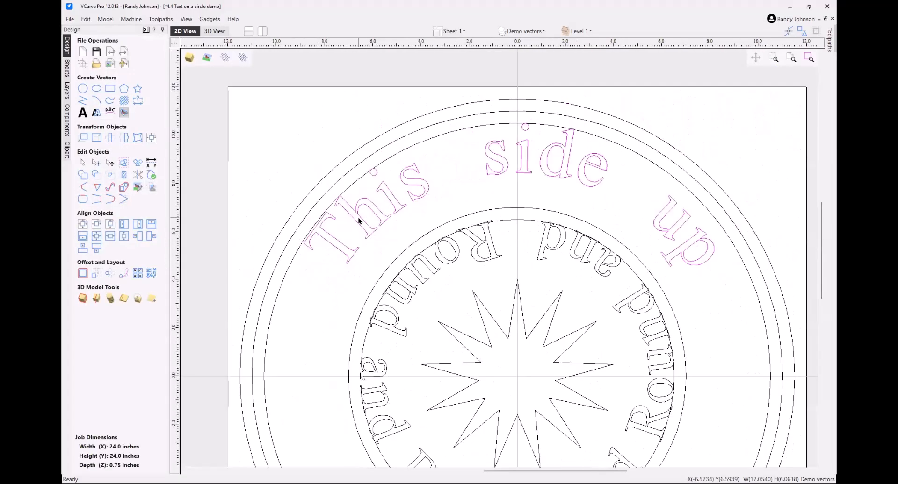
scroll(358, 221, down, 2)
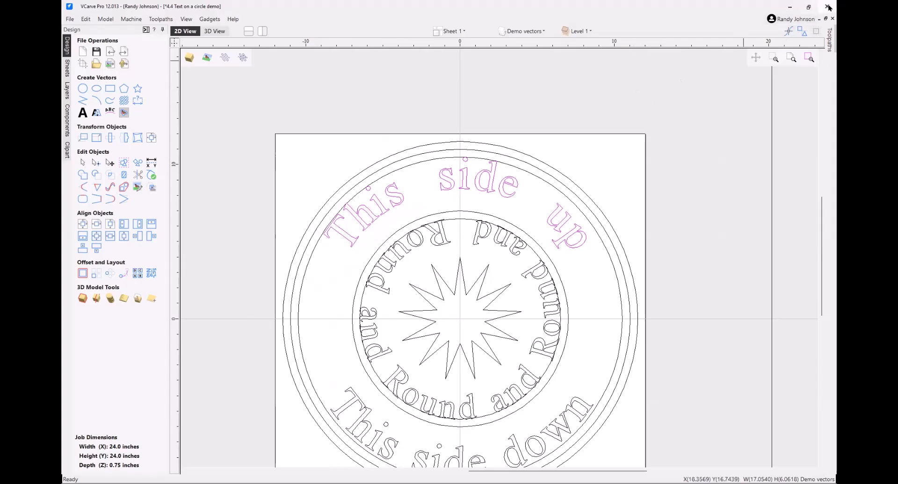
Switch from the text demo to the "4.5 Intro to 3D Models V2" file and maximize its window.
click(788, 8)
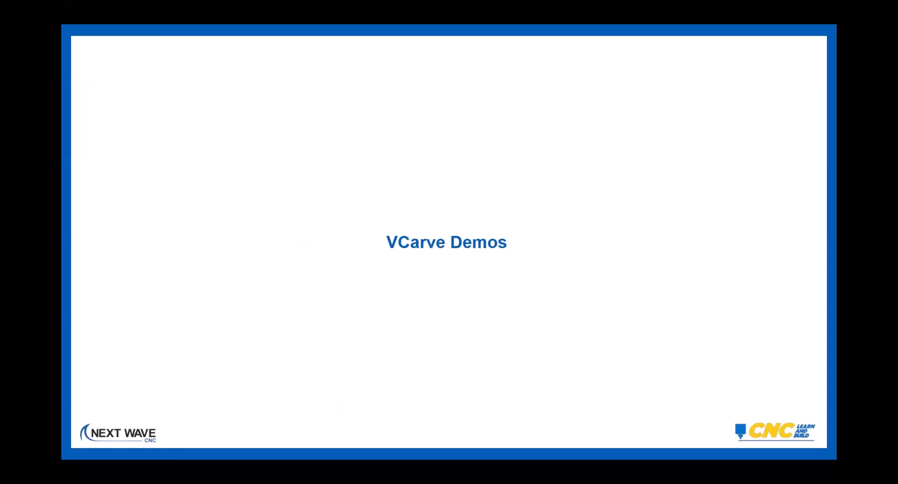
key(alt+Tab)
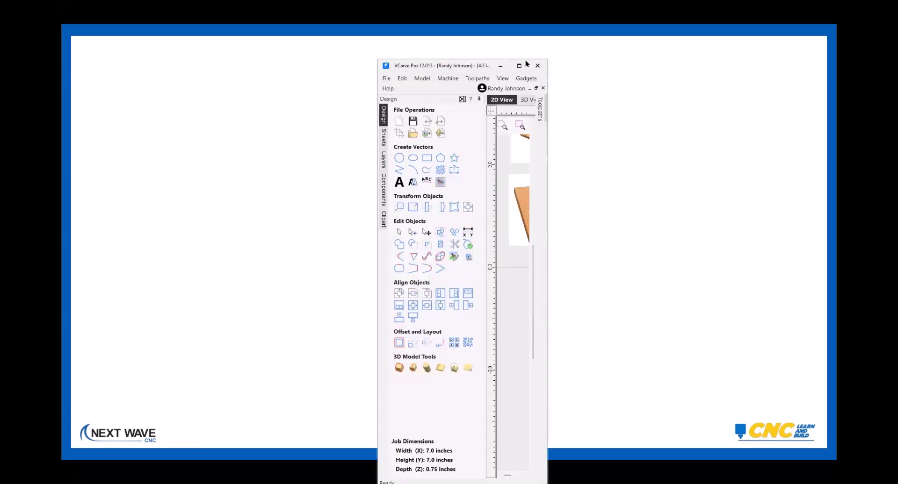
click(519, 67)
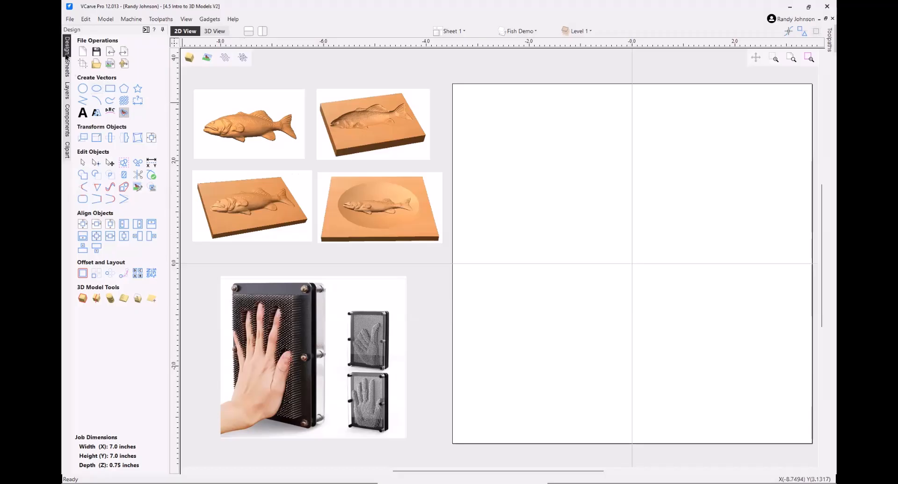
Insert the plain bass model from the Animals clipart library and show the 2D and 3D views one above the other.
click(68, 152)
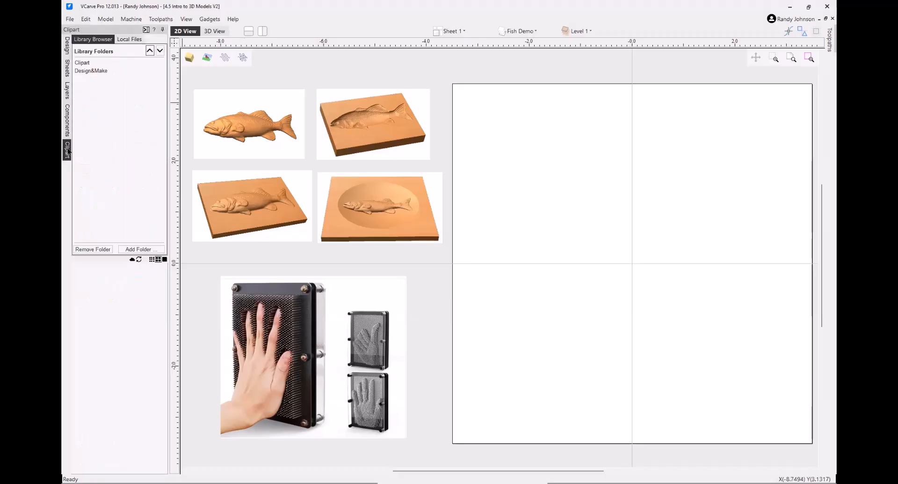
double_click(83, 63)
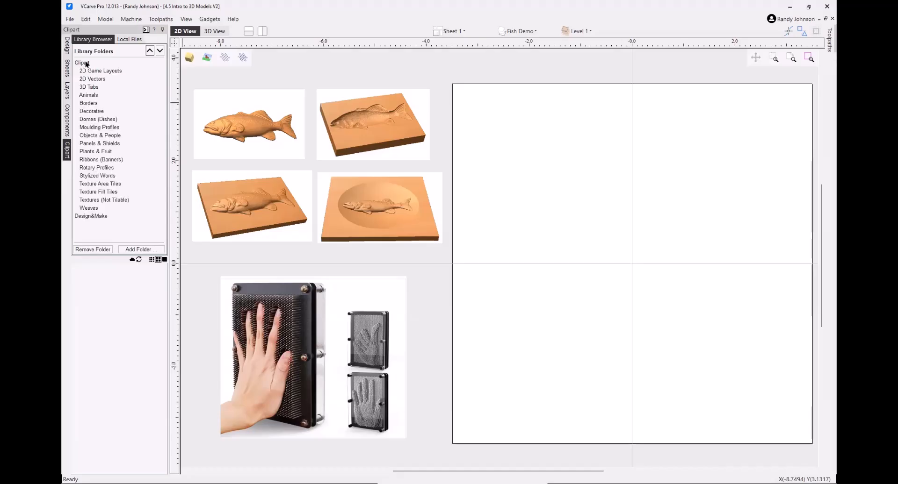
click(91, 95)
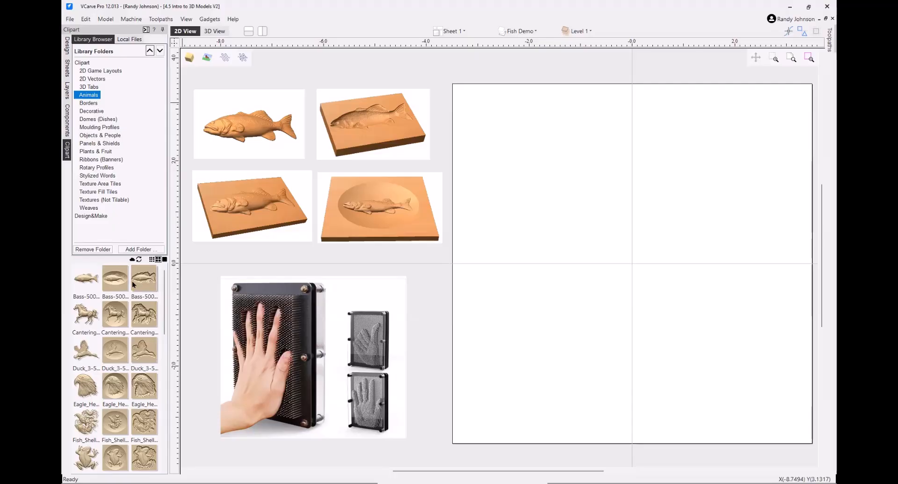
double_click(88, 283)
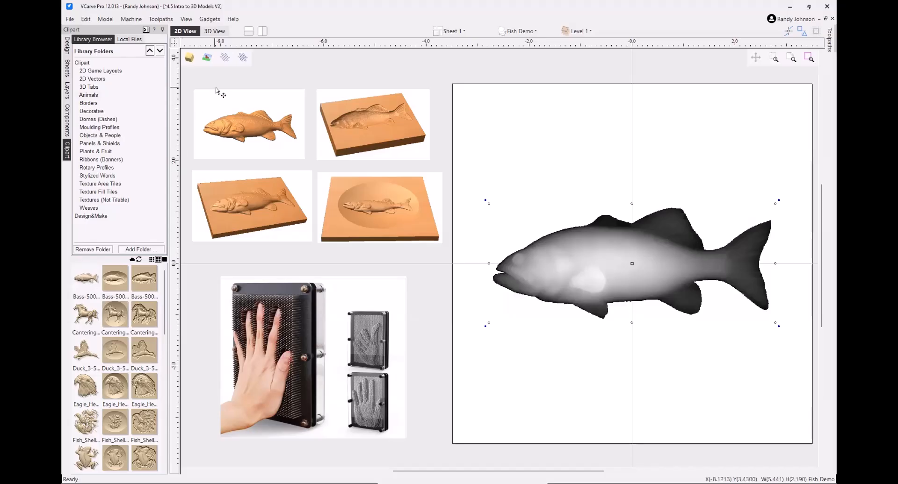
click(249, 31)
drag(496, 440, 472, 368)
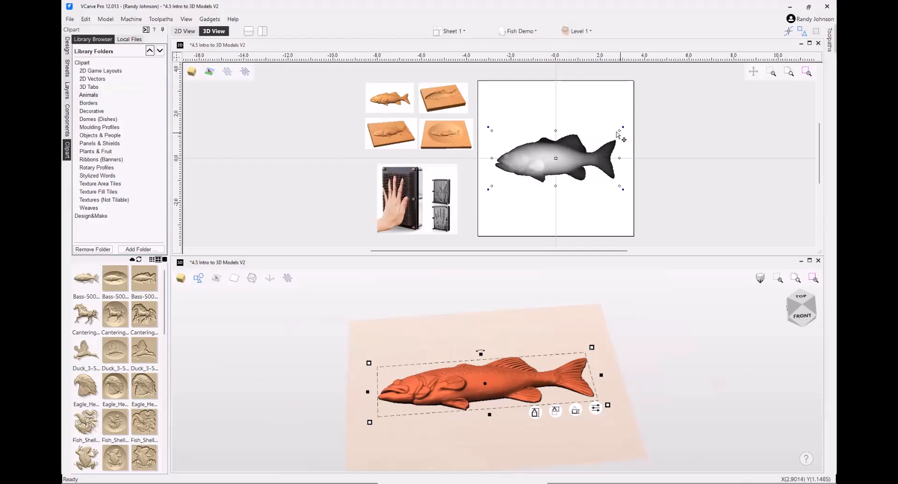
Resize the bass to about 4.09 by 1.65 inches, moving it off the material and back near the centre.
drag(622, 127, 653, 105)
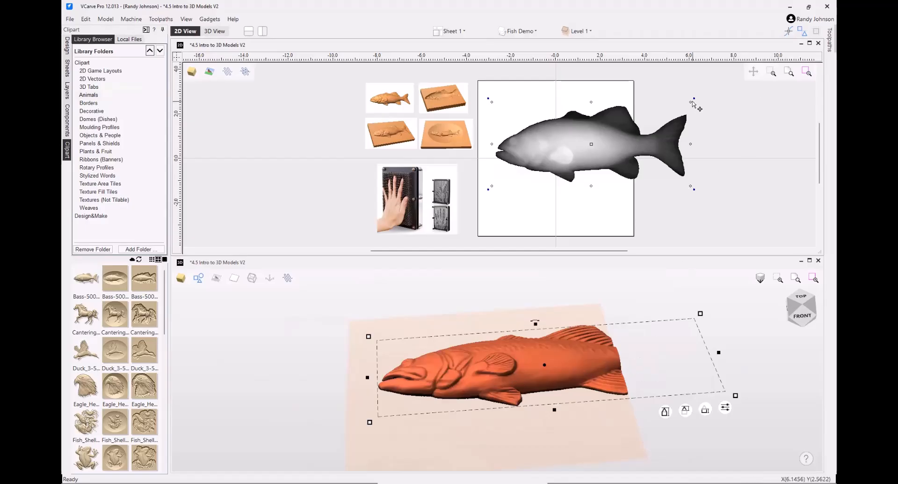
drag(691, 102, 587, 194)
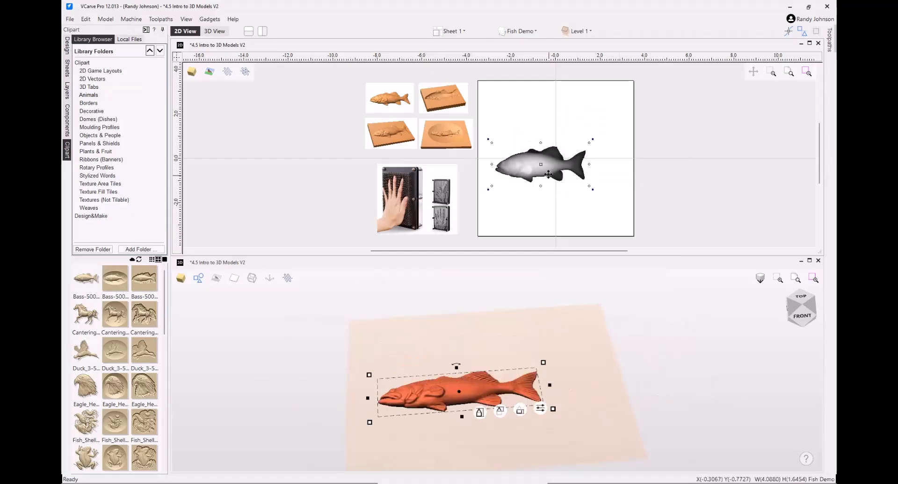
drag(525, 167, 681, 150)
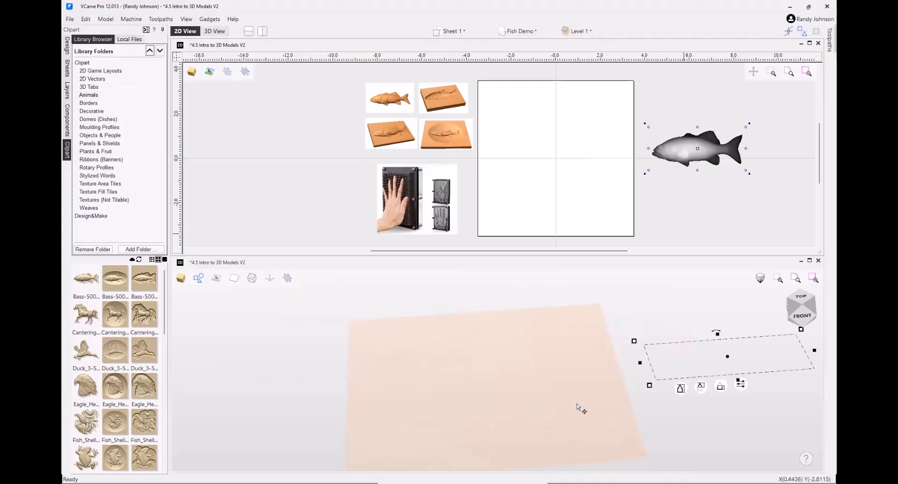
drag(698, 148, 547, 157)
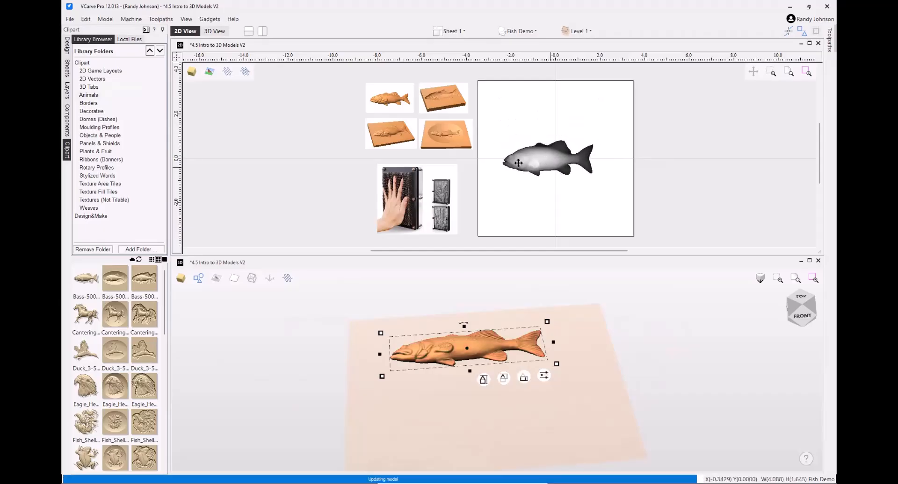
scroll(506, 160, up, 2)
scroll(506, 161, down, 2)
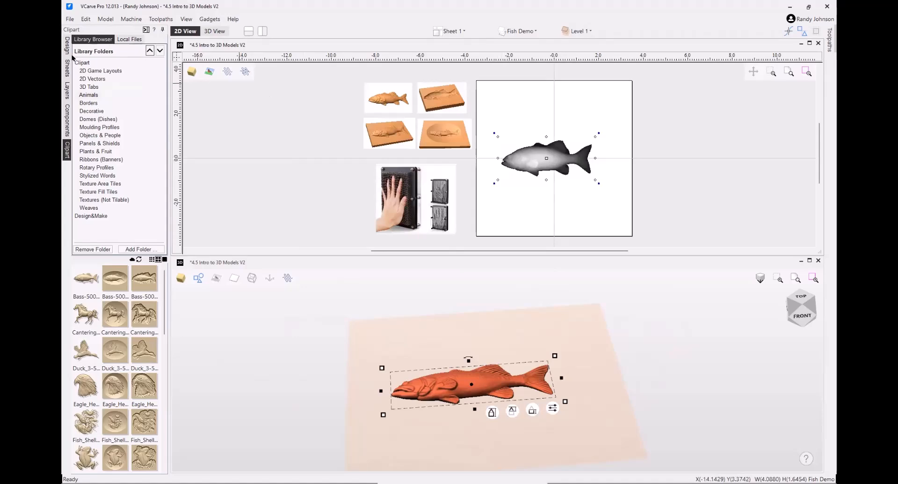
Examine the bass and the modeling plane beneath it in the 3D view from several angles and distances.
click(71, 49)
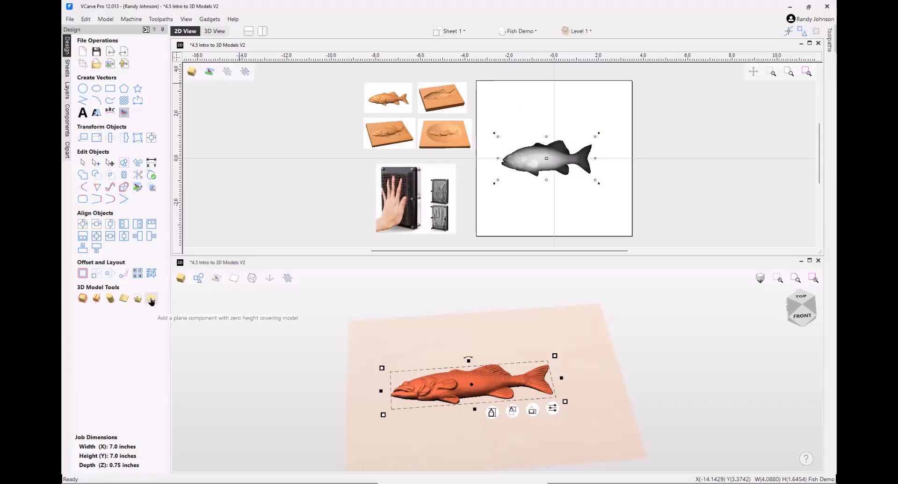
click(231, 329)
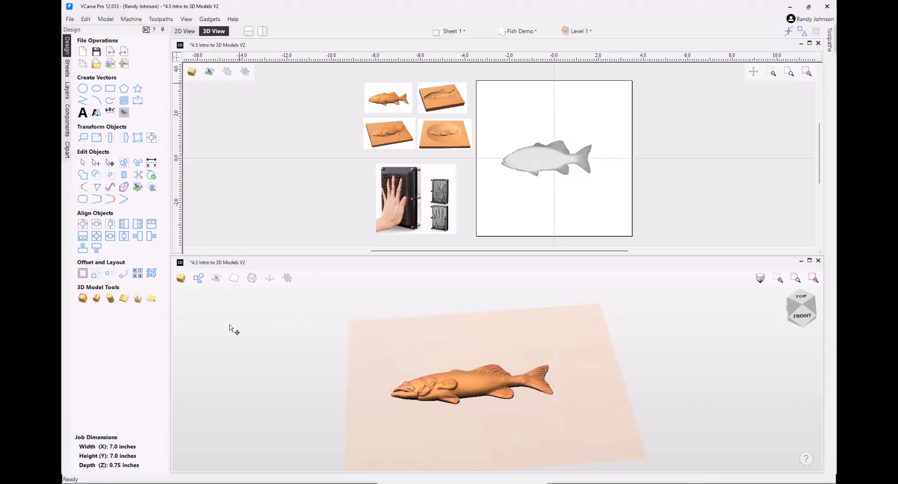
scroll(411, 325, down, 3)
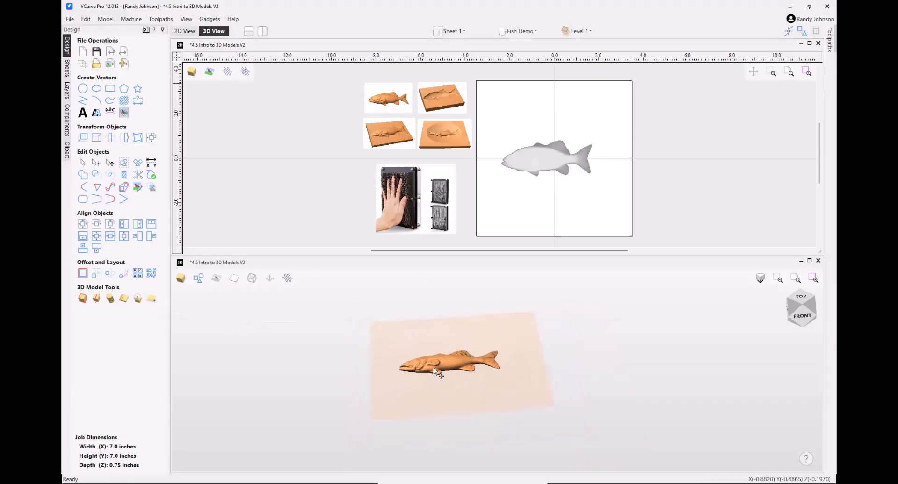
scroll(437, 372, up, 3)
click(448, 363)
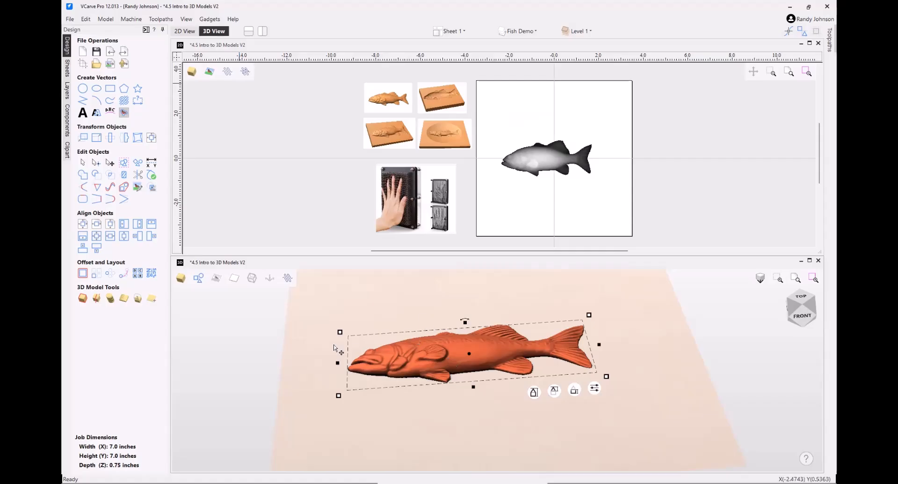
click(311, 341)
scroll(310, 341, down, 2)
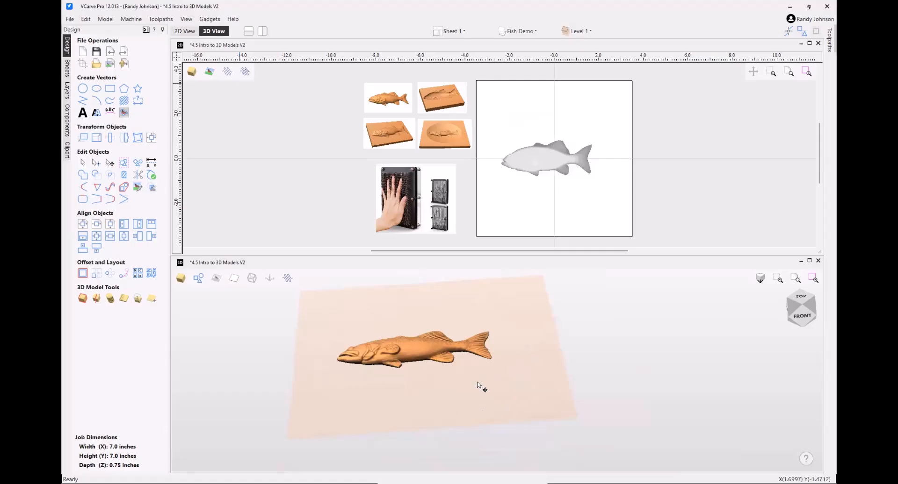
drag(437, 386, 433, 368)
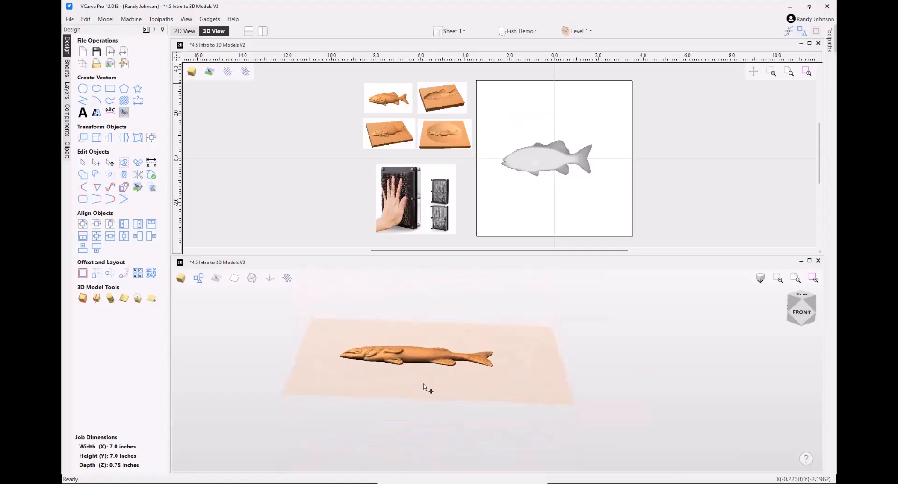
drag(433, 397, 444, 374)
drag(539, 379, 487, 379)
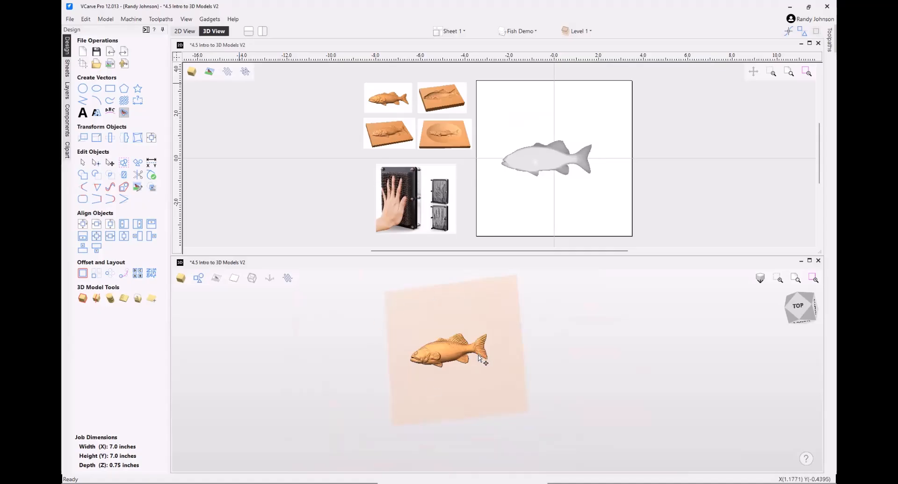
scroll(473, 336, up, 3)
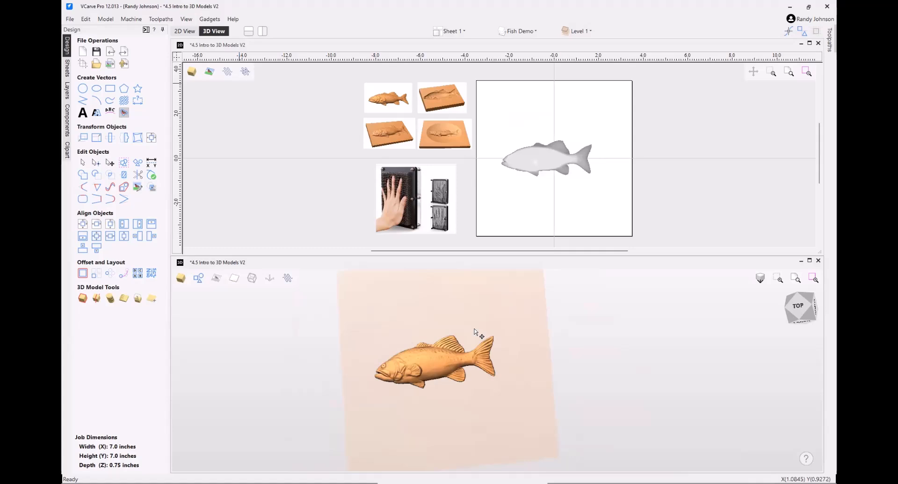
scroll(474, 332, up, 3)
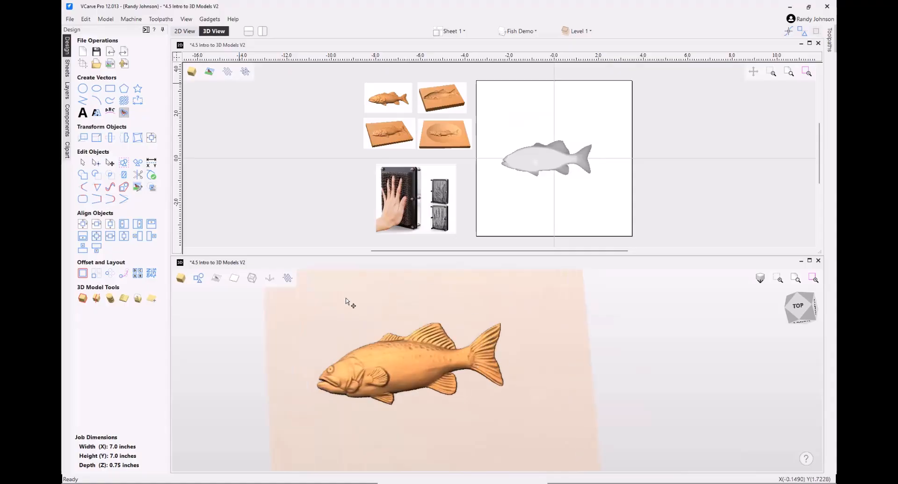
scroll(364, 363, down, 3)
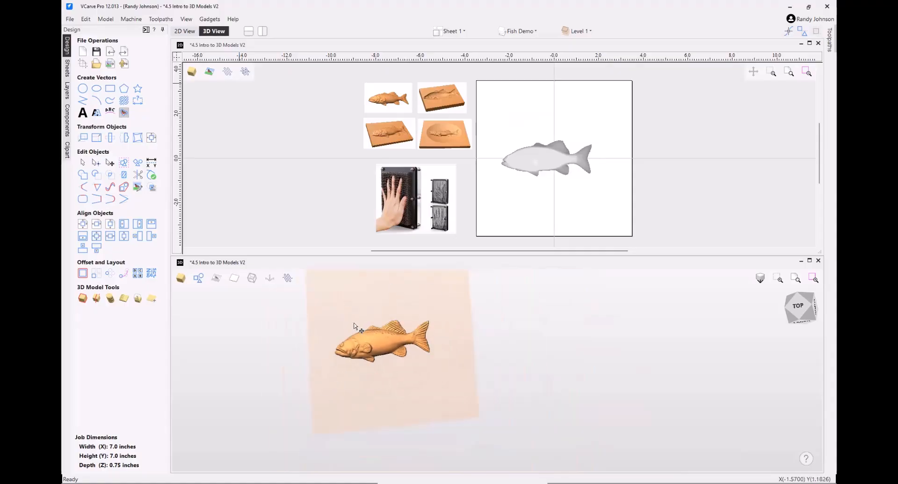
drag(386, 399, 400, 358)
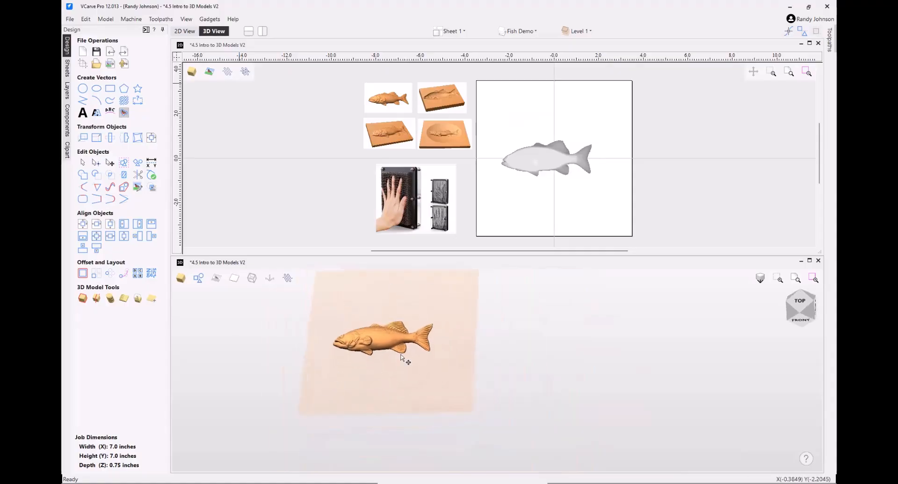
Hide the modeling plane in the 3D view and view the bass on its own from above.
click(186, 19)
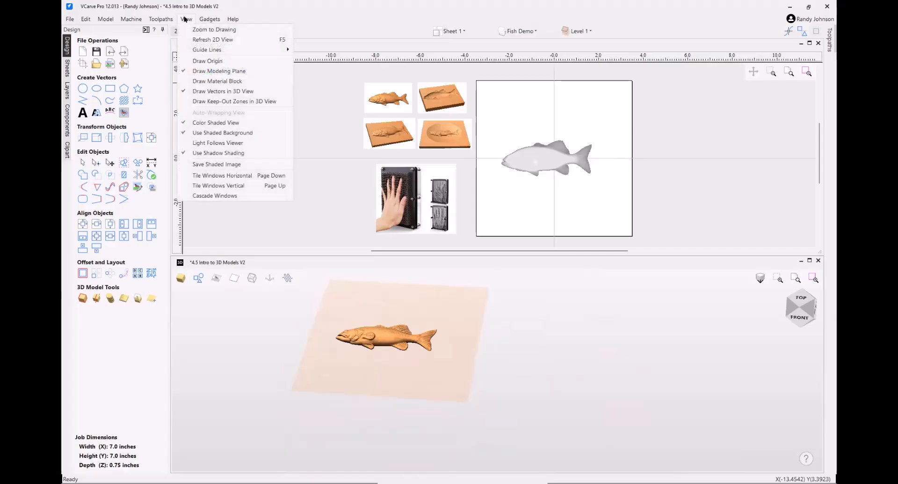
click(221, 71)
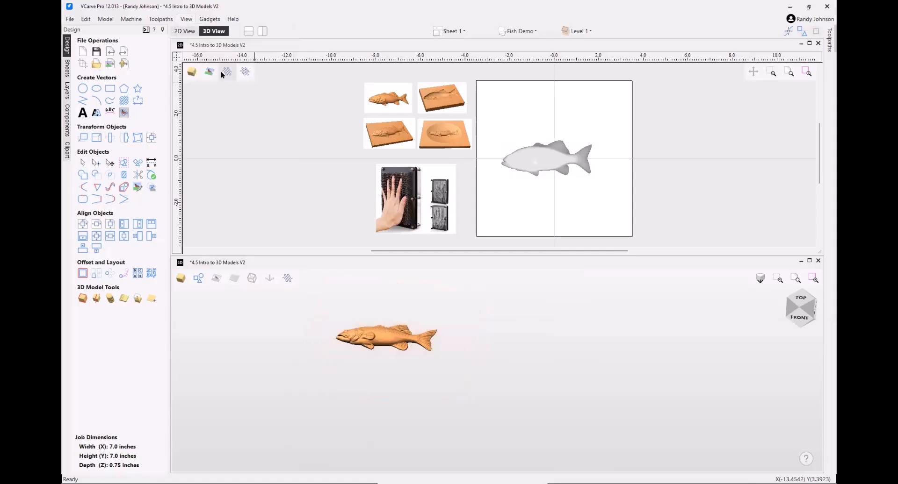
mouse_move(417, 395)
mouse_down()
mouse_move(455, 338)
mouse_move(417, 433)
mouse_up()
scroll(417, 432, down, 3)
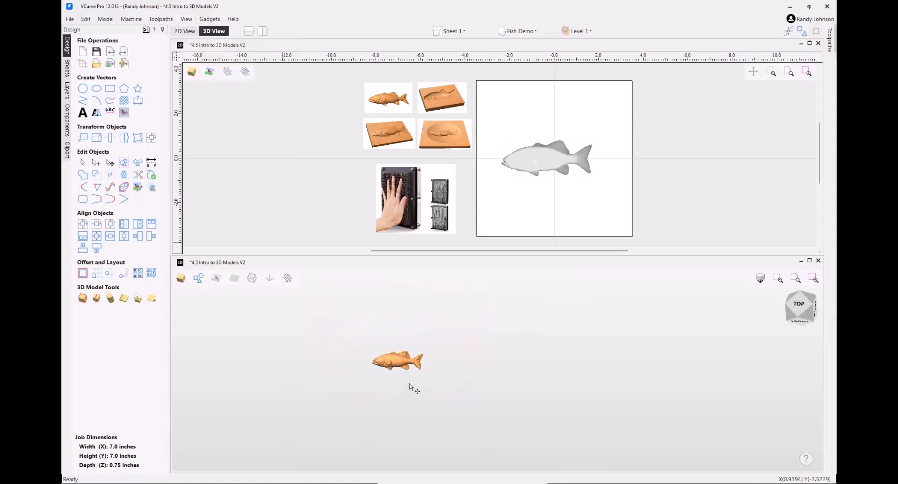
Show the modeling plane beneath the bass again in the 3D view.
scroll(391, 345, up, 3)
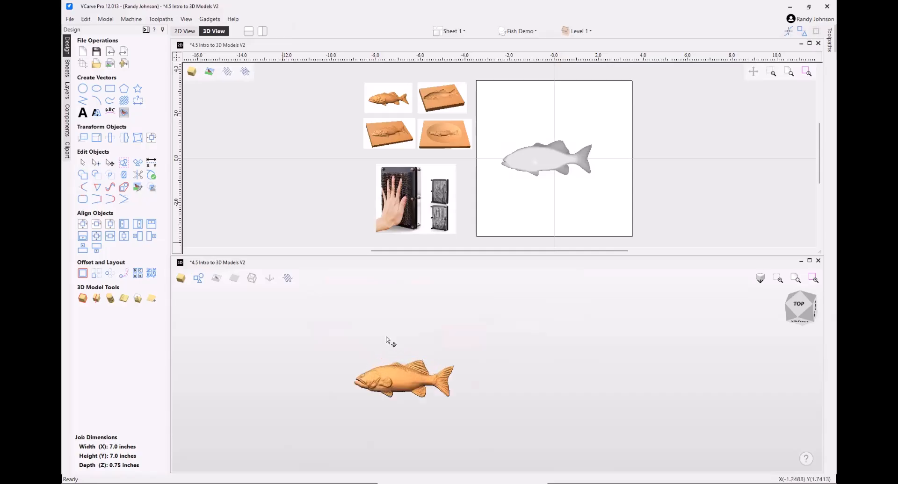
click(186, 18)
click(204, 71)
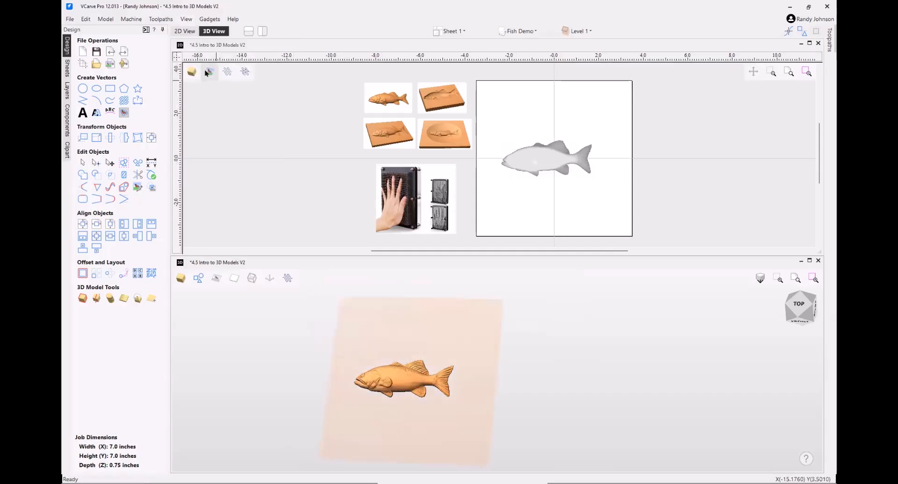
drag(411, 357, 460, 328)
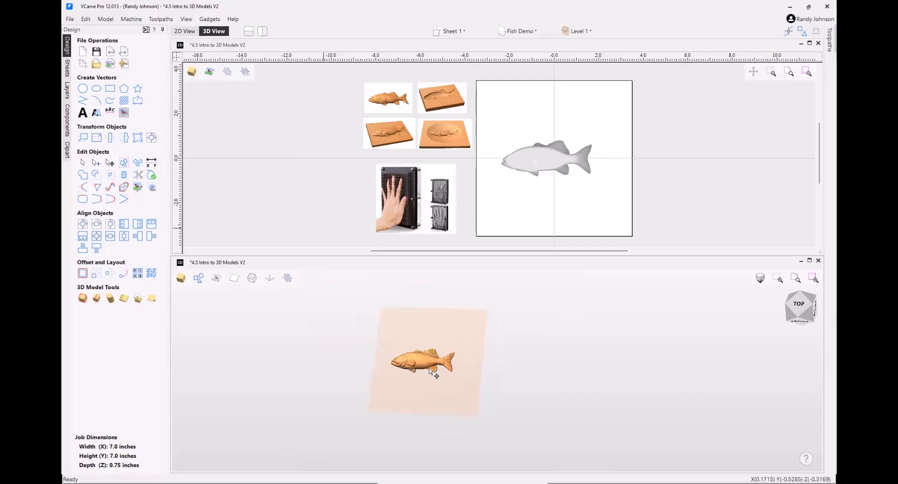
drag(424, 386, 423, 384)
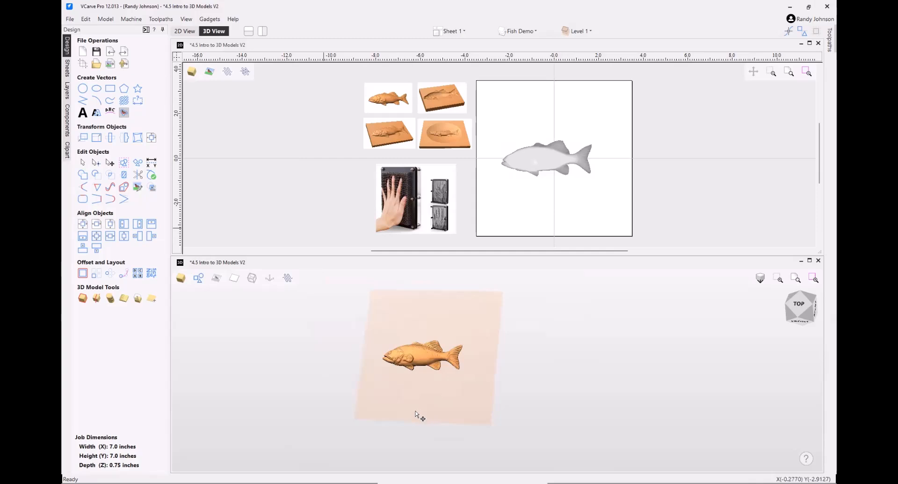
Add a zero plane component beneath the bass, covering the whole 7 by 7 inch job.
click(150, 301)
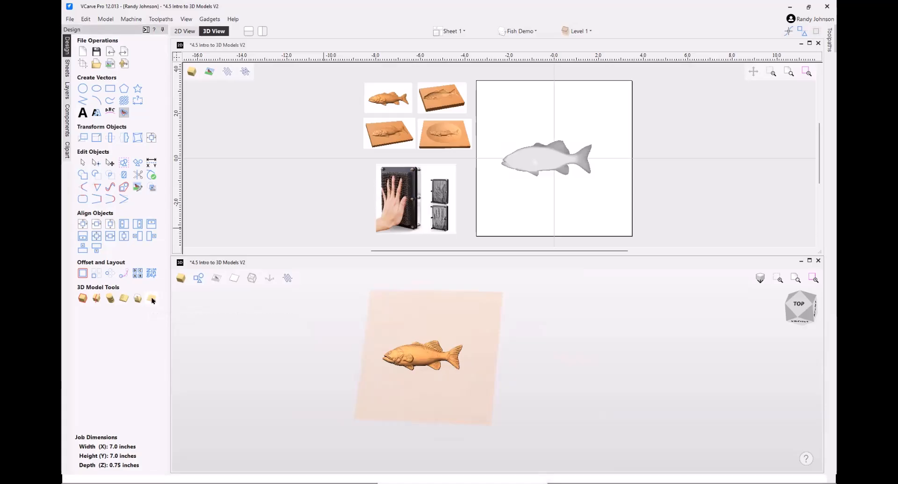
drag(374, 398, 445, 393)
scroll(424, 366, up, 5)
scroll(423, 367, down, 2)
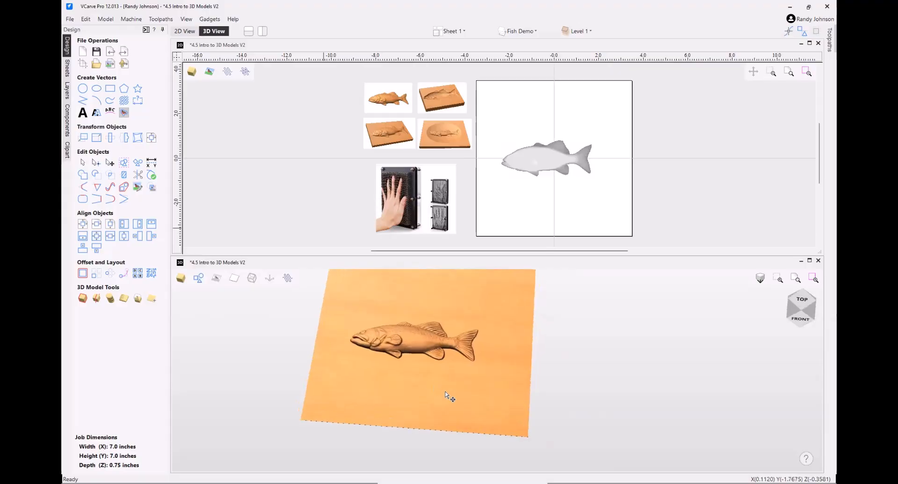
scroll(446, 396, down, 3)
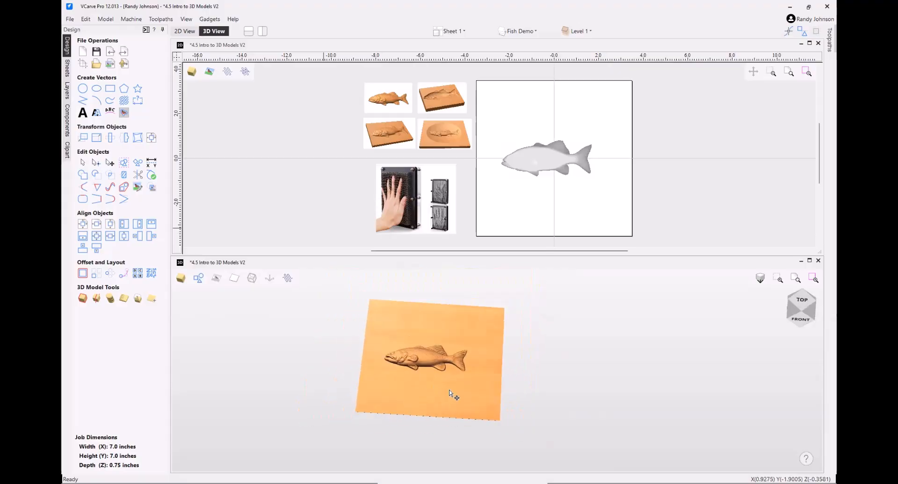
Try shifting the zero plane partly off the modeling plane in the 3D view, undo the move and deselect the plane.
click(424, 396)
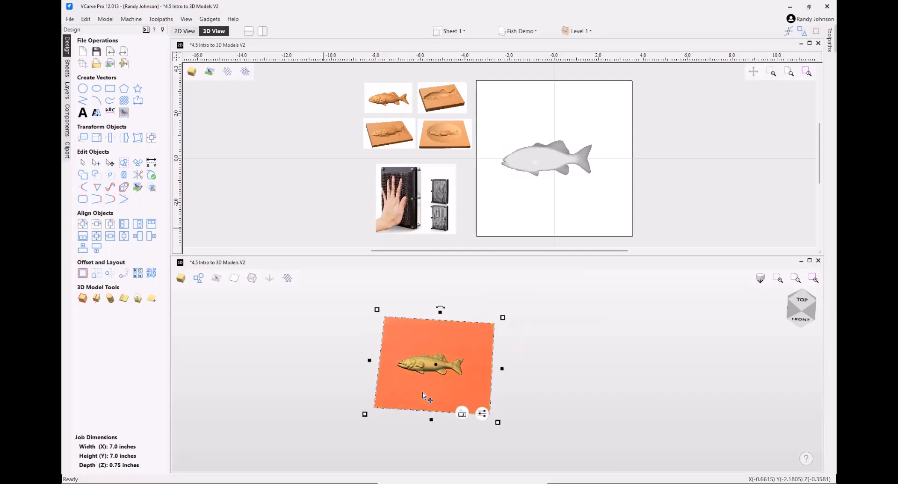
drag(426, 397, 458, 382)
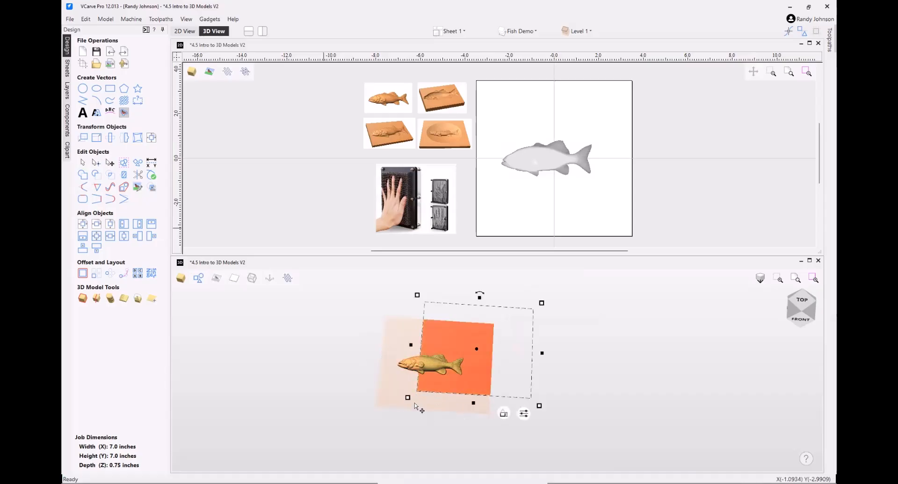
scroll(414, 403, up, 4)
scroll(383, 396, down, 4)
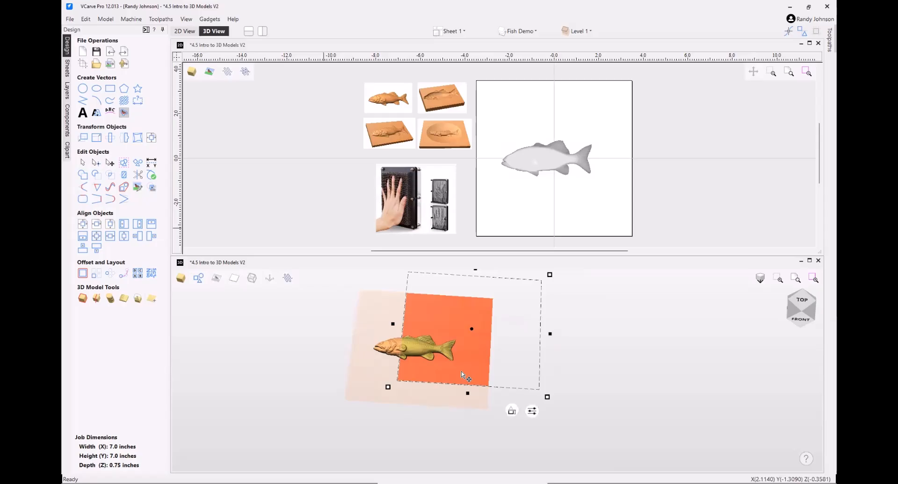
key(ctrl+z)
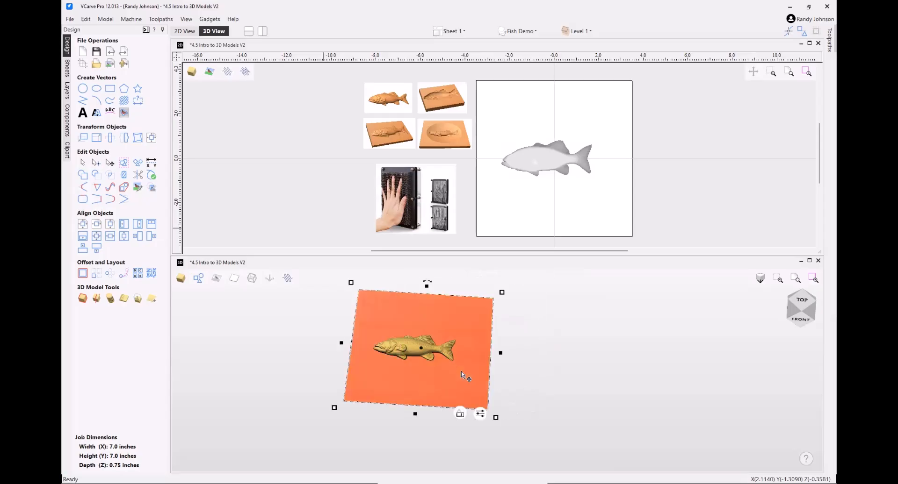
click(288, 359)
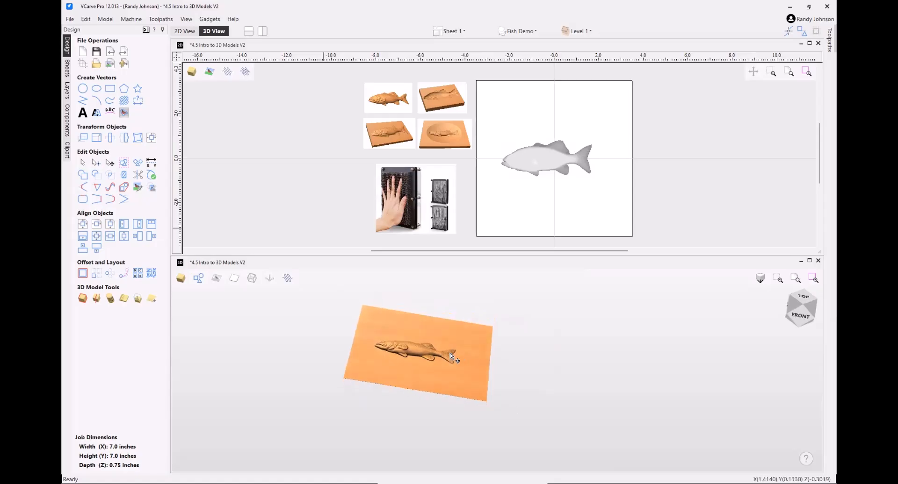
Compare the bass on its zero plane with the enlarged carved-fish sample pictures, and select the zero plane in the 3D view.
drag(453, 356, 411, 444)
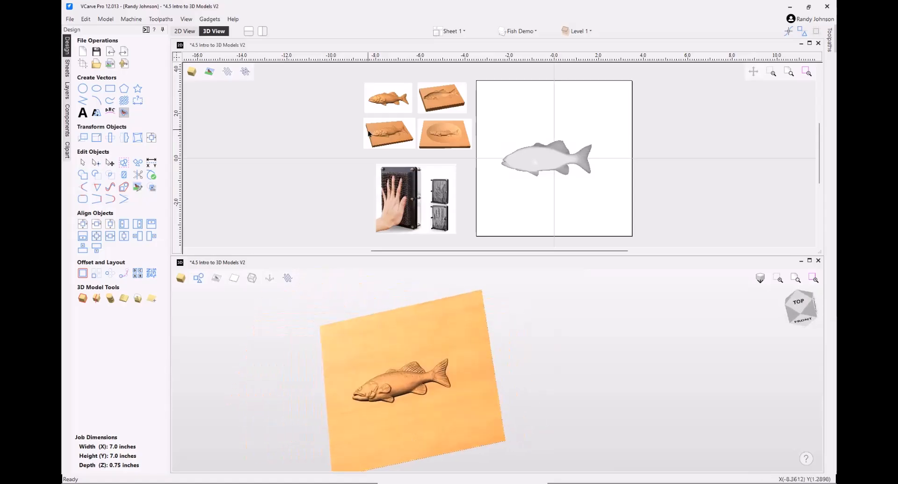
scroll(403, 139, up, 6)
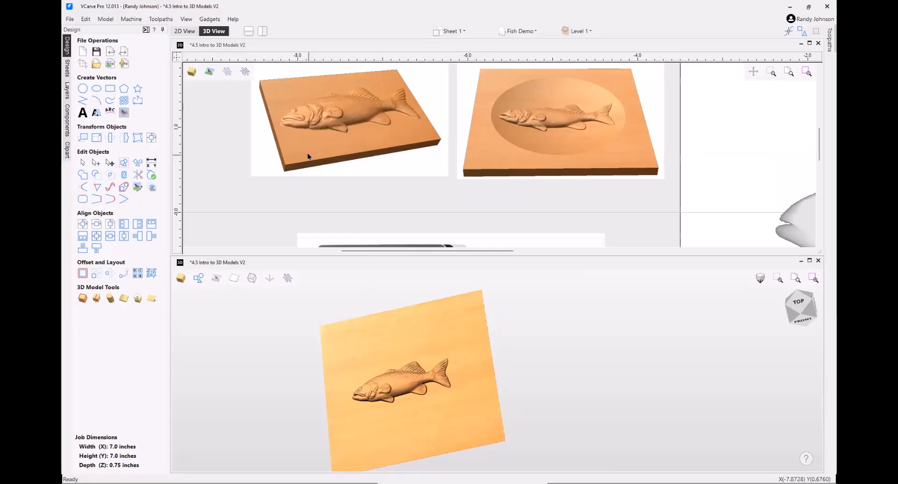
drag(415, 339, 421, 377)
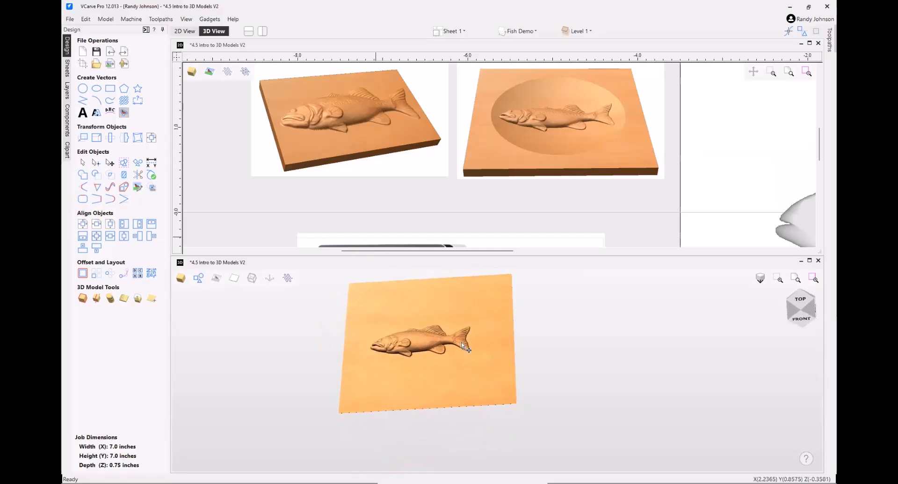
click(421, 377)
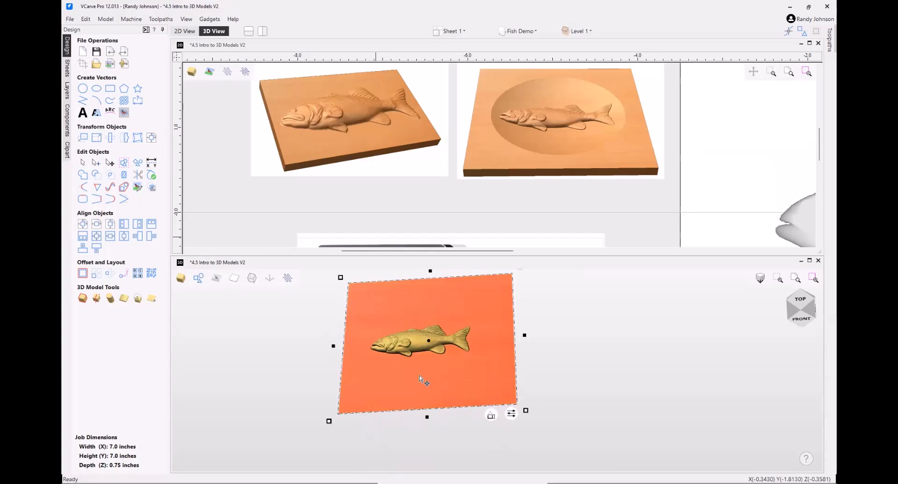
In the component list, hide and show again the Zero Plane and the Bass-50034-A component one after the other.
click(69, 120)
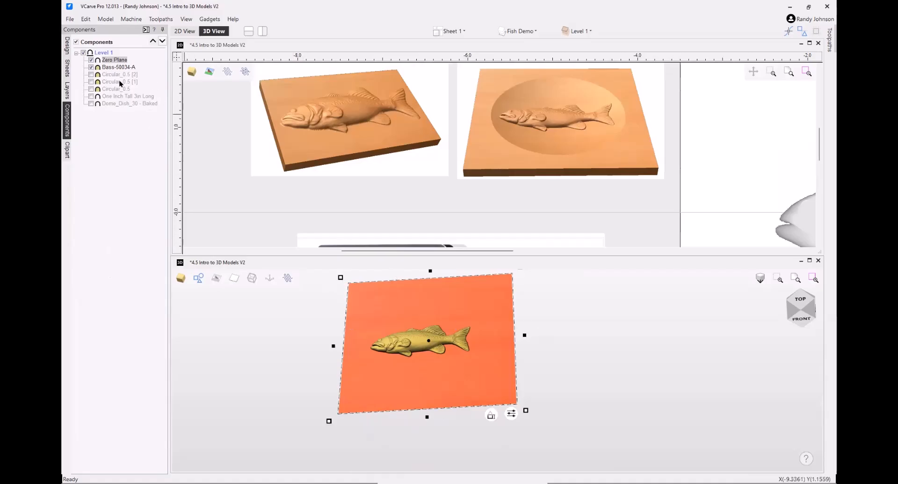
click(91, 60)
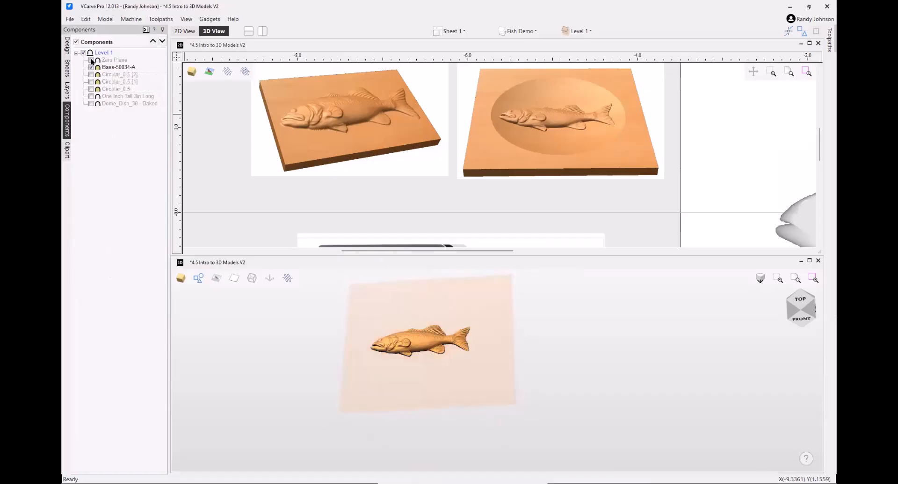
click(92, 60)
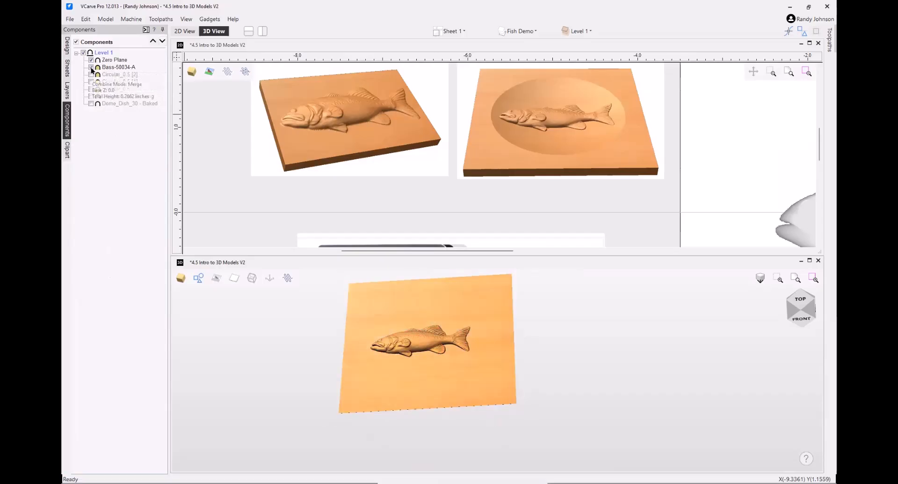
click(91, 67)
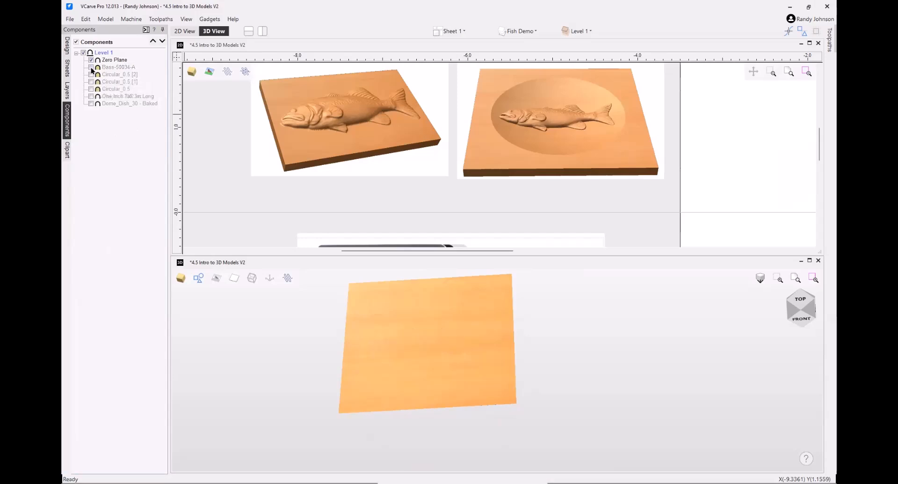
click(91, 68)
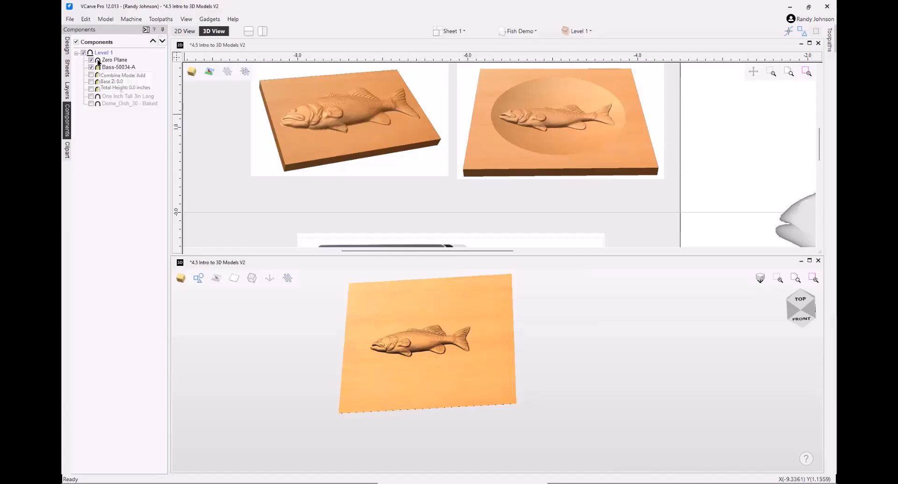
Set the Zero Plane component's base height to 0.5 inches in its component properties.
double_click(98, 62)
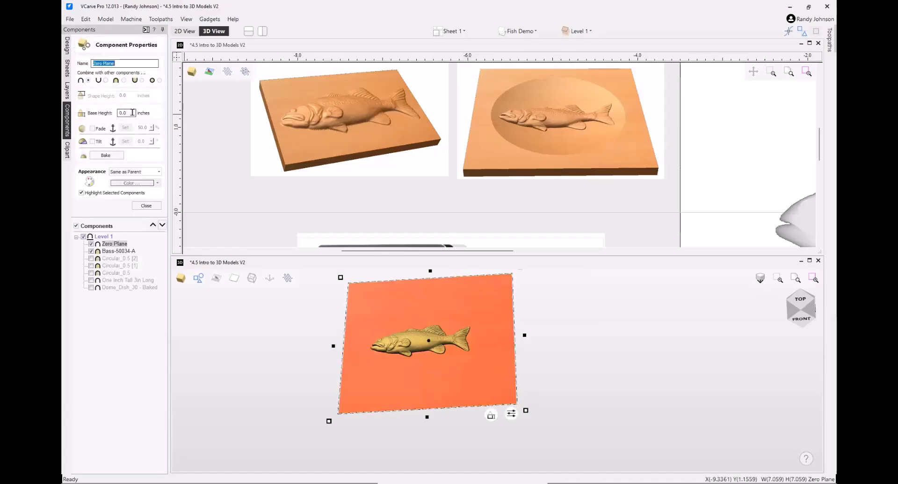
double_click(123, 112)
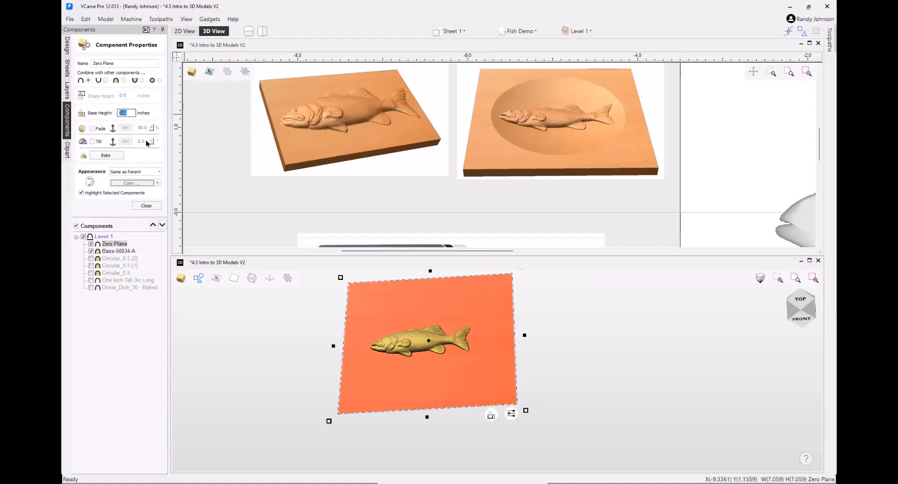
text(.5)
key(Return)
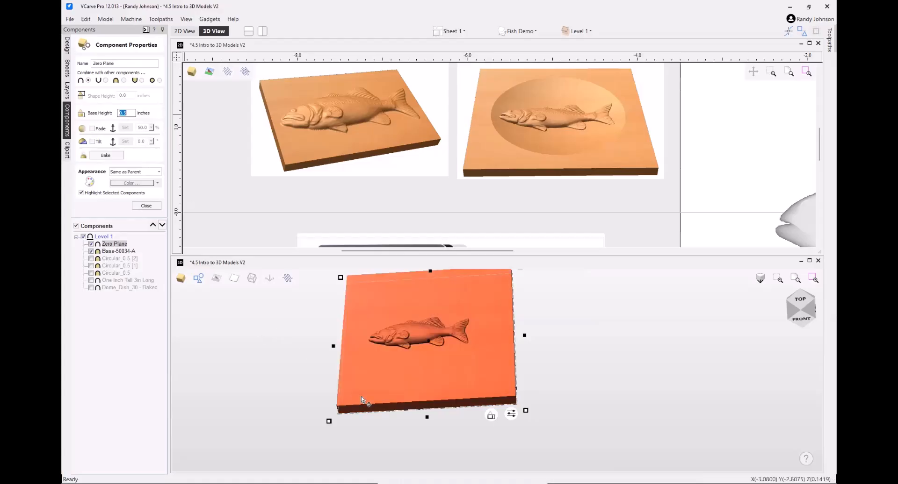
drag(415, 437, 419, 352)
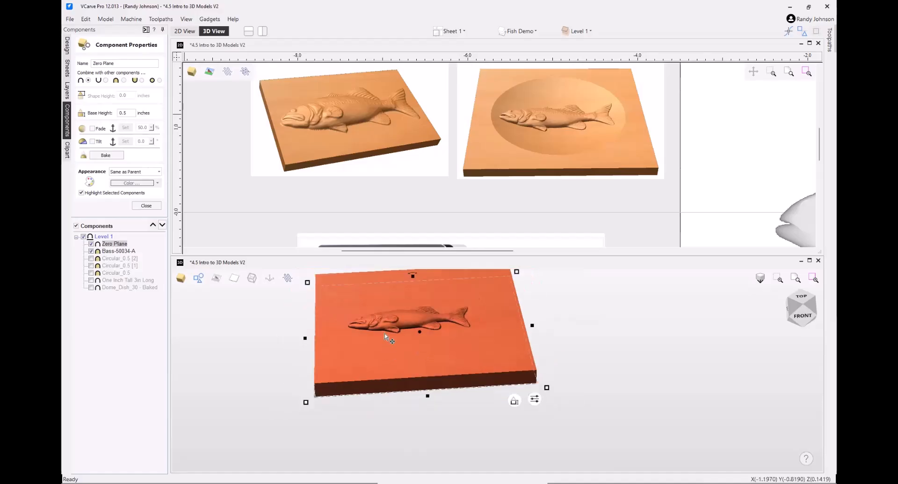
drag(439, 360, 440, 289)
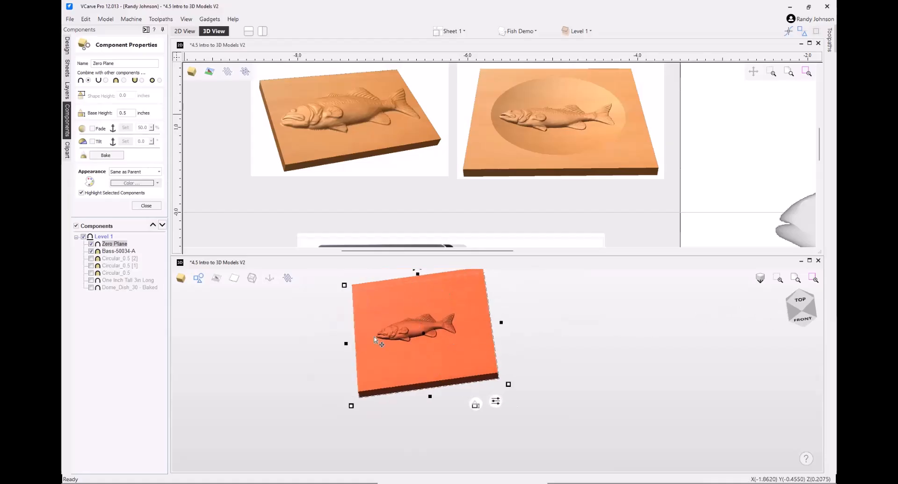
middle_drag(412, 348, 416, 396)
scroll(417, 396, up, 2)
scroll(418, 396, up, 1)
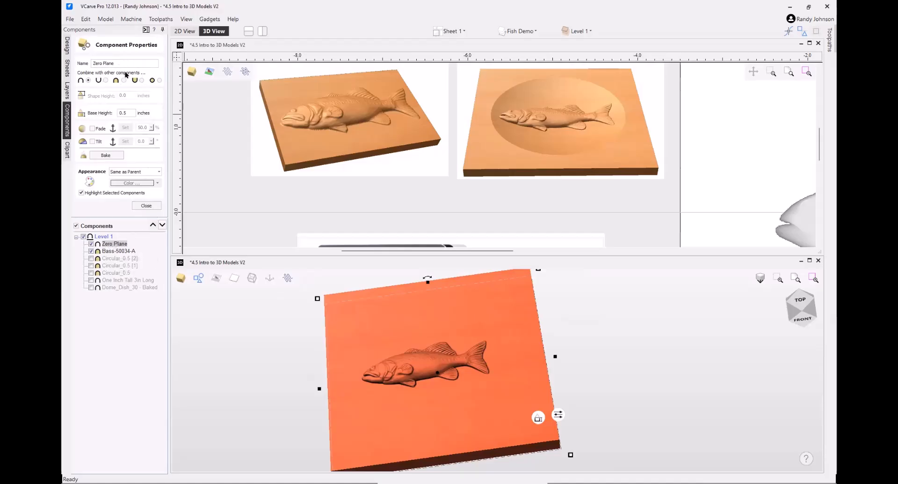
Rename the Zero Plane component as Material.
drag(118, 63, 67, 55)
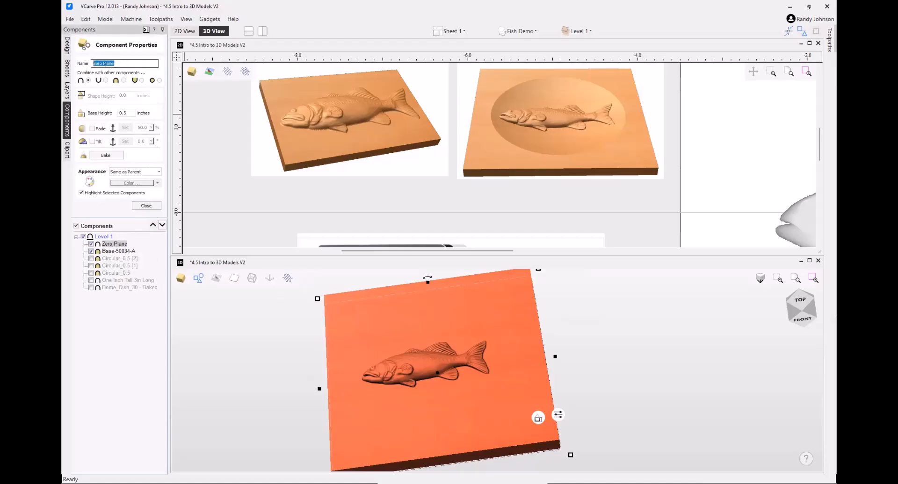
text(Mate)
key(Return)
text(erial)
key(Return)
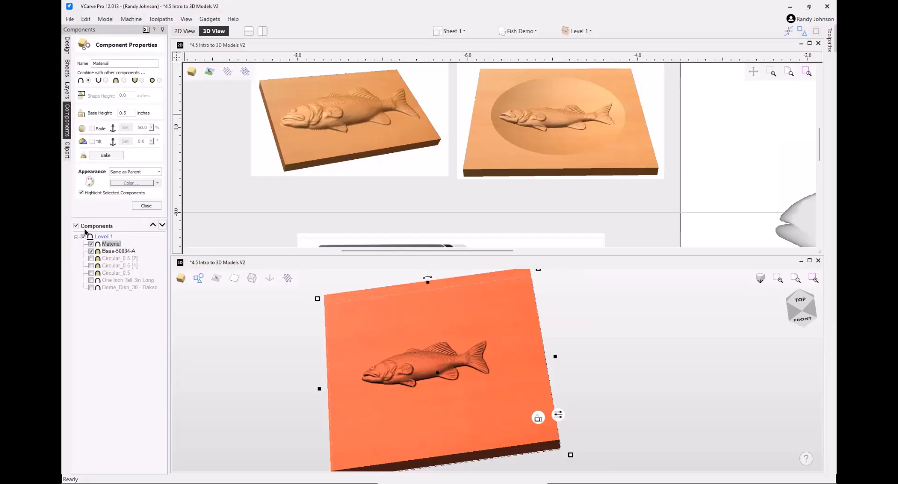
Move the Bass-50034-A component above Material in the component order.
click(116, 252)
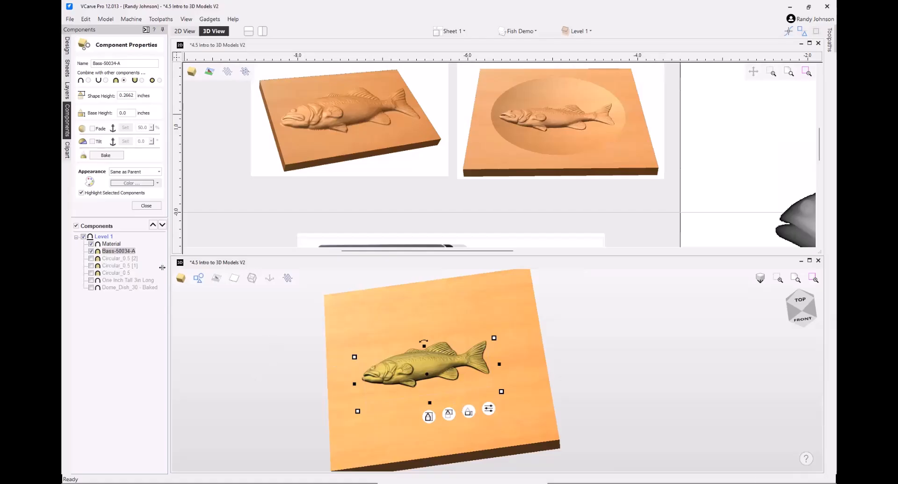
mouse_move(116, 252)
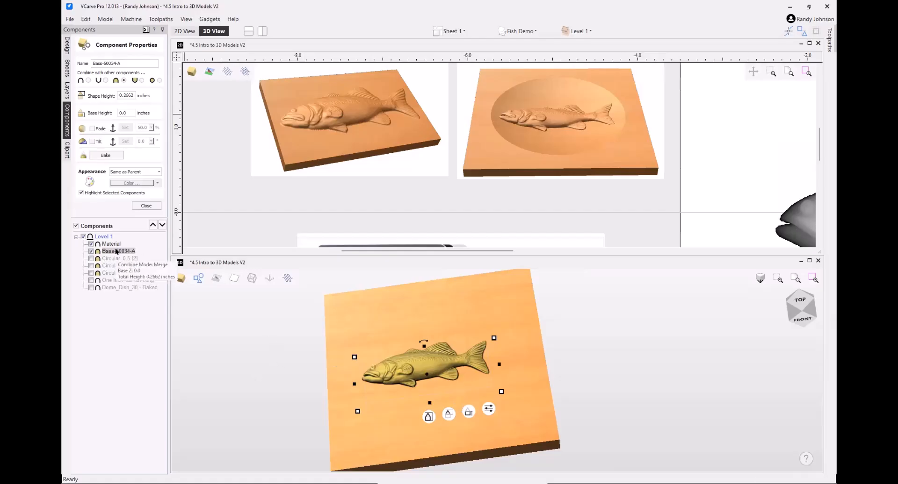
click(154, 226)
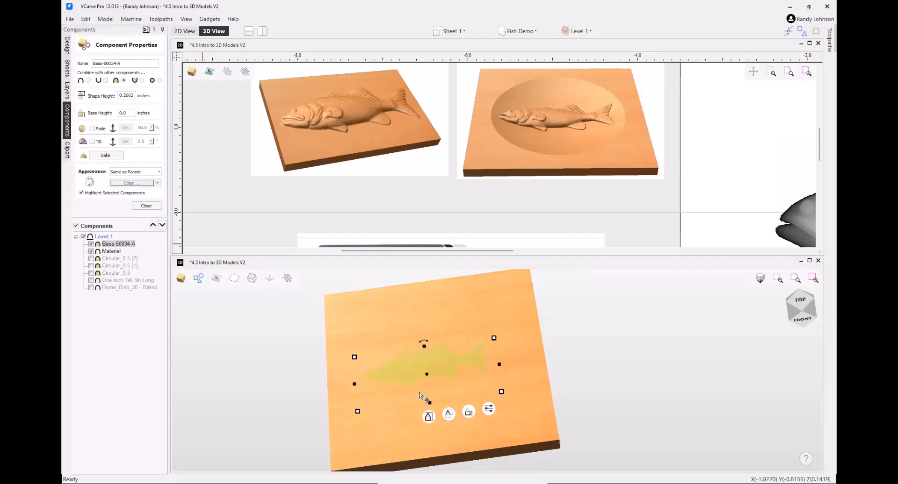
Set the bass component's shape height to 0.25 inches and clear the component selection.
scroll(423, 401, up, 1)
drag(422, 412, 430, 383)
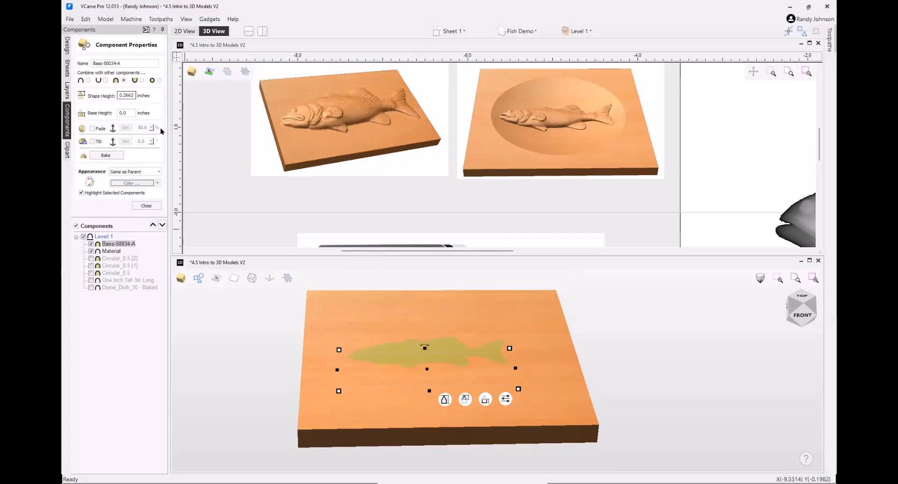
text(5)
key(Return)
click(111, 252)
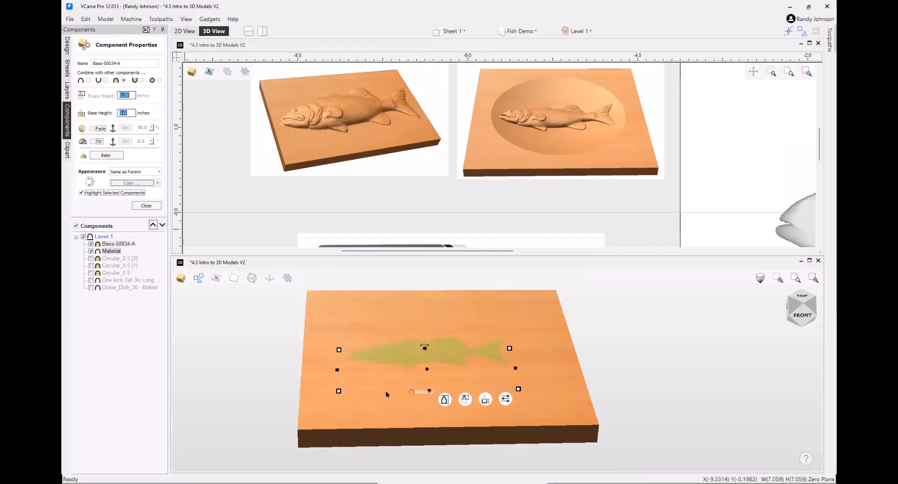
click(353, 395)
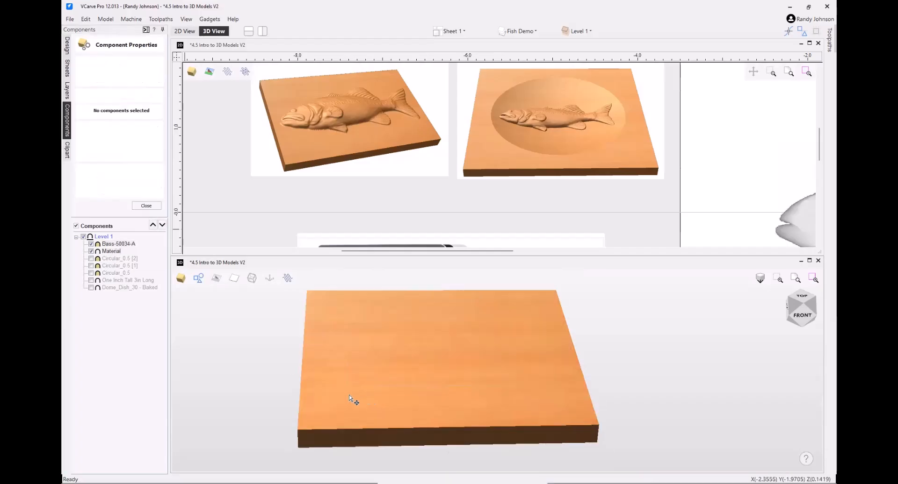
Temporarily move the Material component aside to expose the bass hidden beneath it, and undo the move.
click(353, 396)
drag(396, 399, 459, 416)
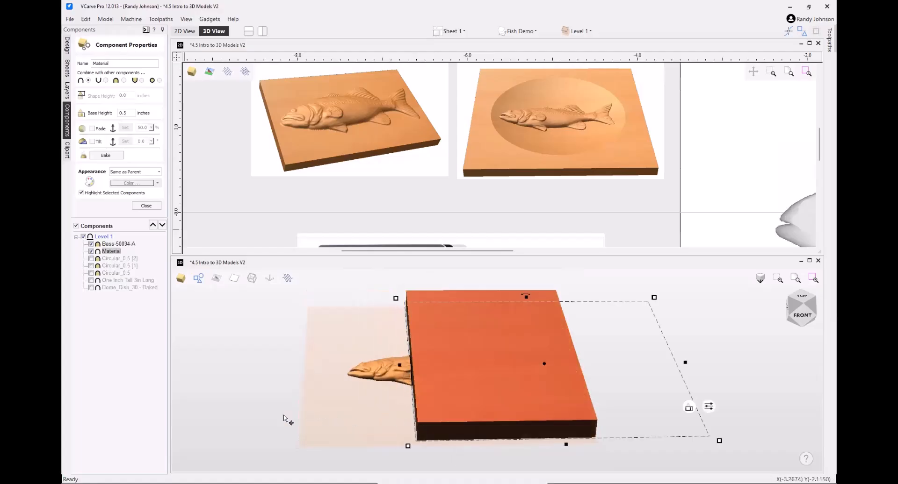
drag(287, 419, 419, 408)
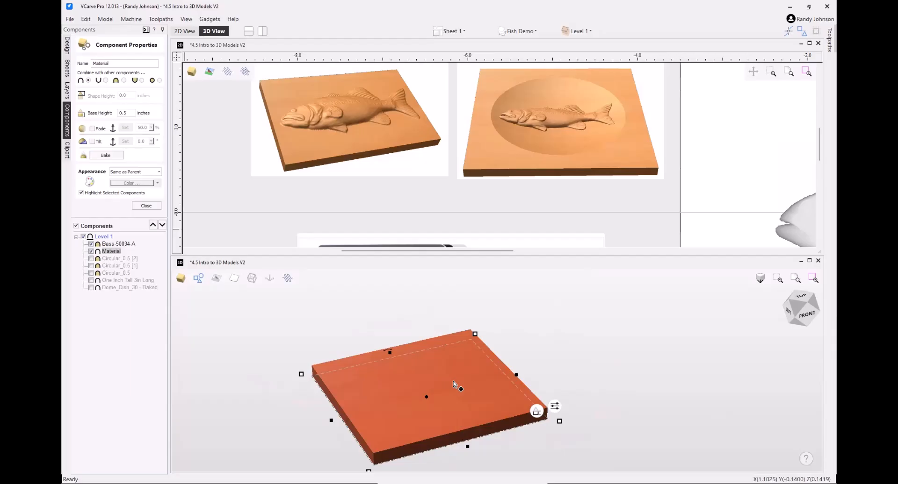
Set the Bass-50034-A component's combine mode to Add and compare the model with the sample images.
click(115, 244)
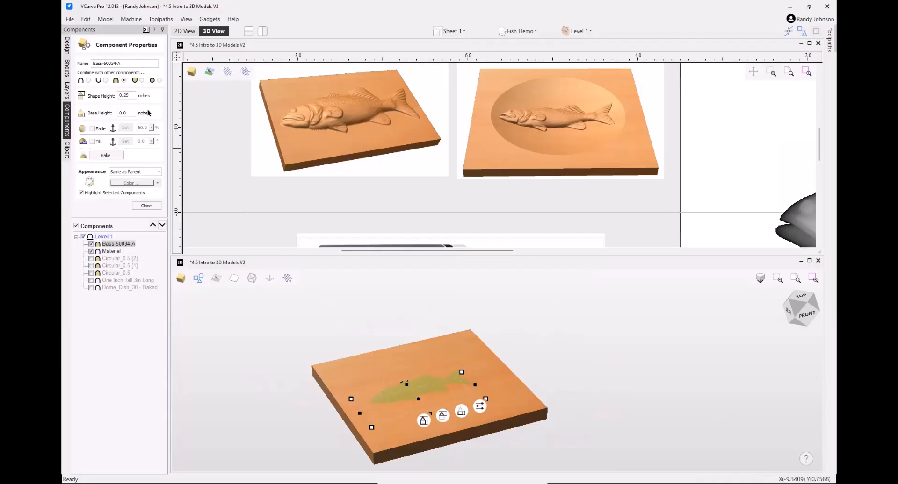
click(89, 80)
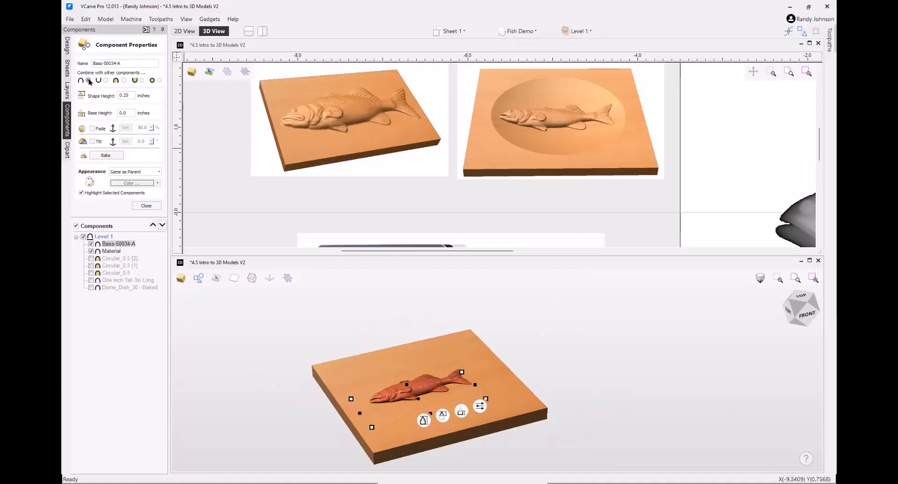
scroll(502, 306, down, 3)
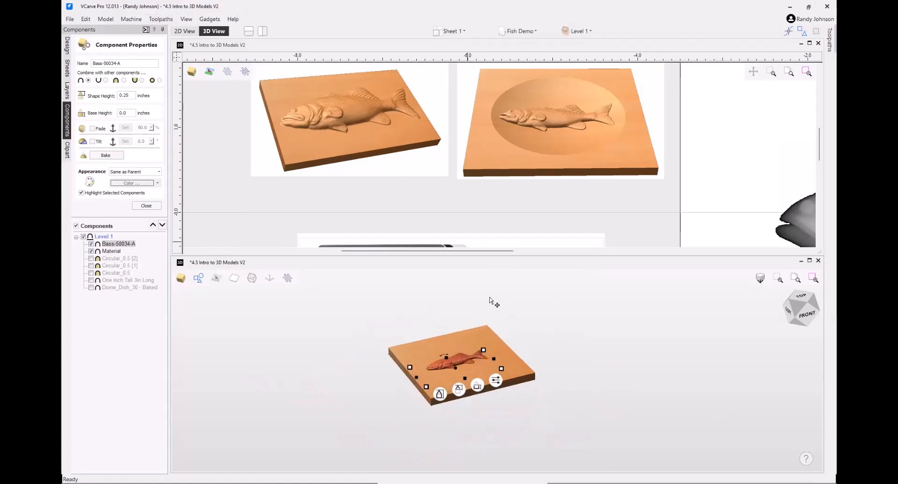
scroll(491, 301, up, 2)
scroll(499, 153, down, 5)
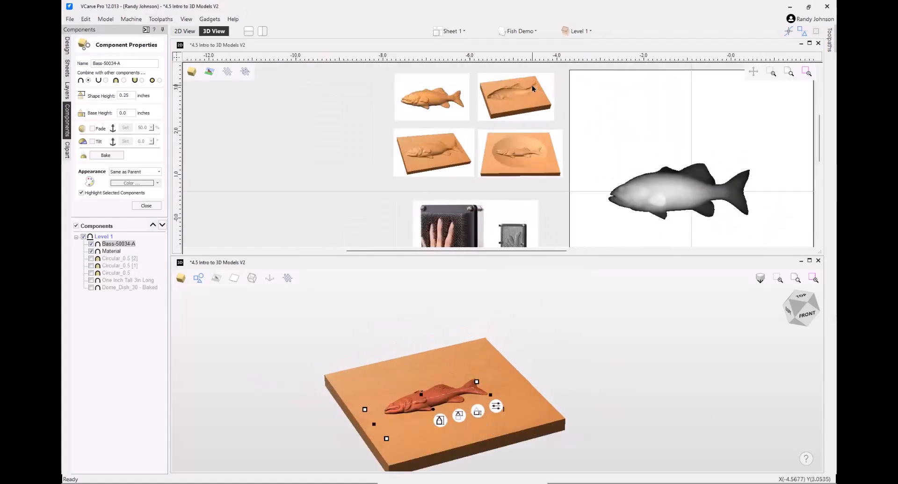
scroll(532, 85, up, 4)
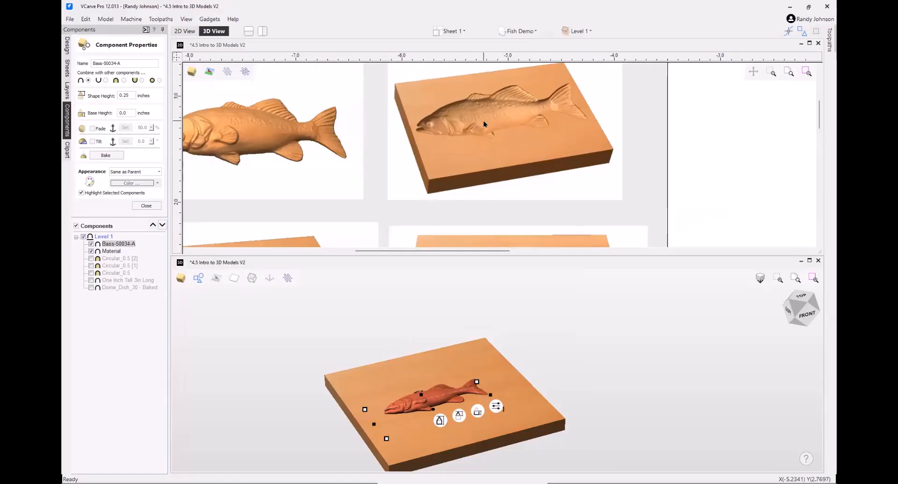
Try the Subtract combine mode on the bass component, compare it with the sample images, and return the mode to Add.
click(106, 81)
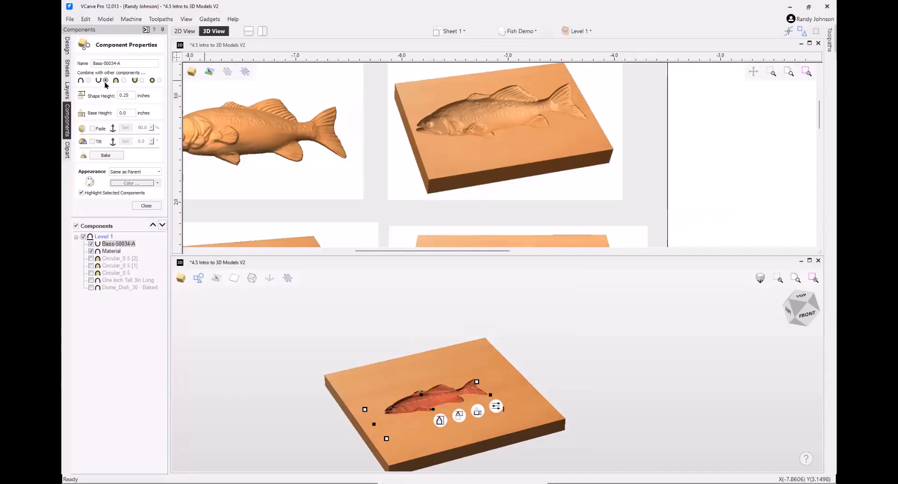
scroll(443, 428, up, 5)
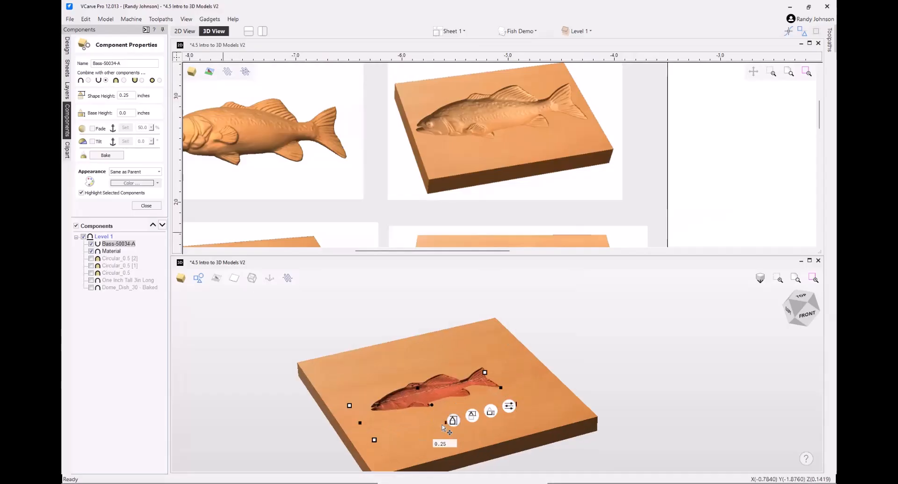
scroll(440, 411, down, 5)
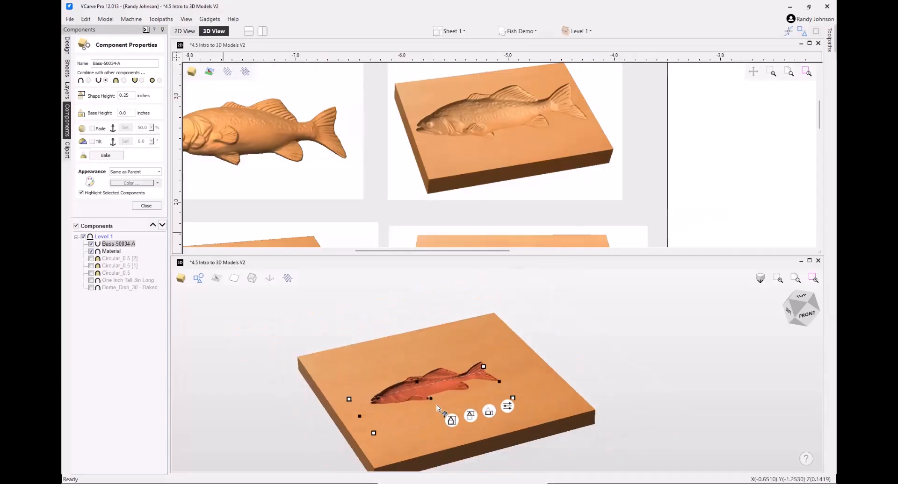
scroll(439, 405, down, 2)
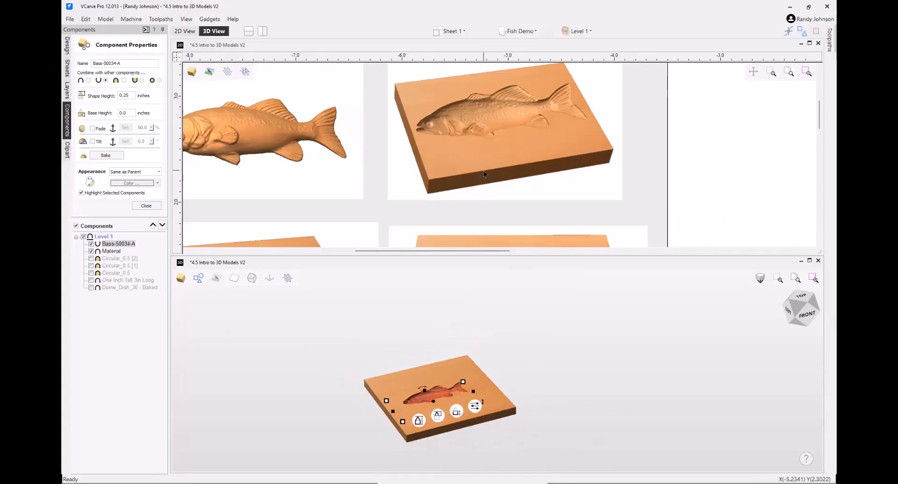
scroll(486, 167, down, 4)
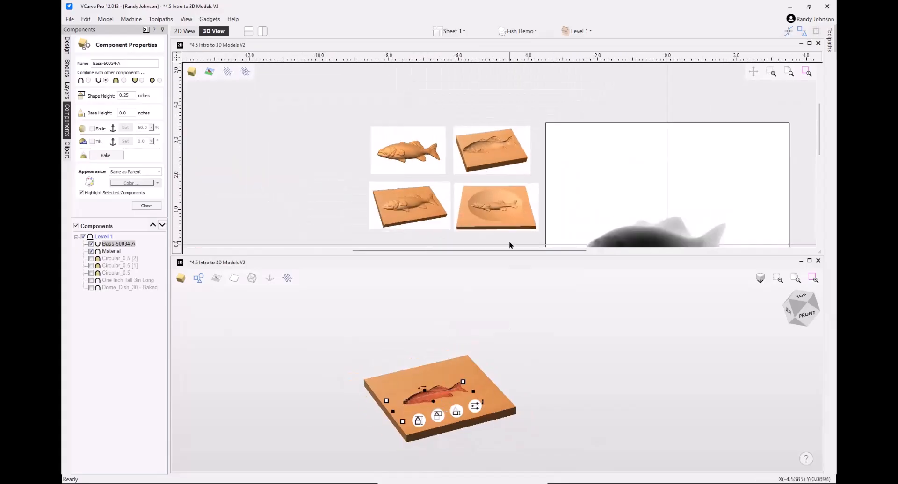
scroll(512, 241, up, 4)
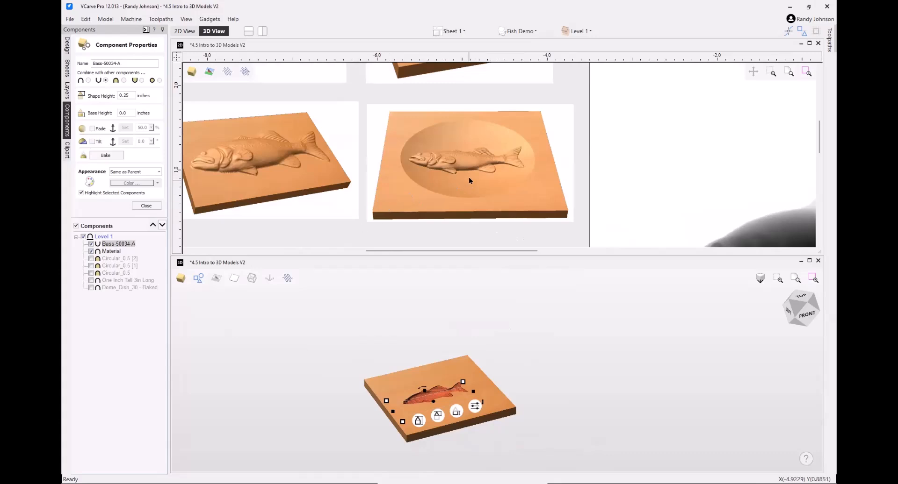
click(110, 246)
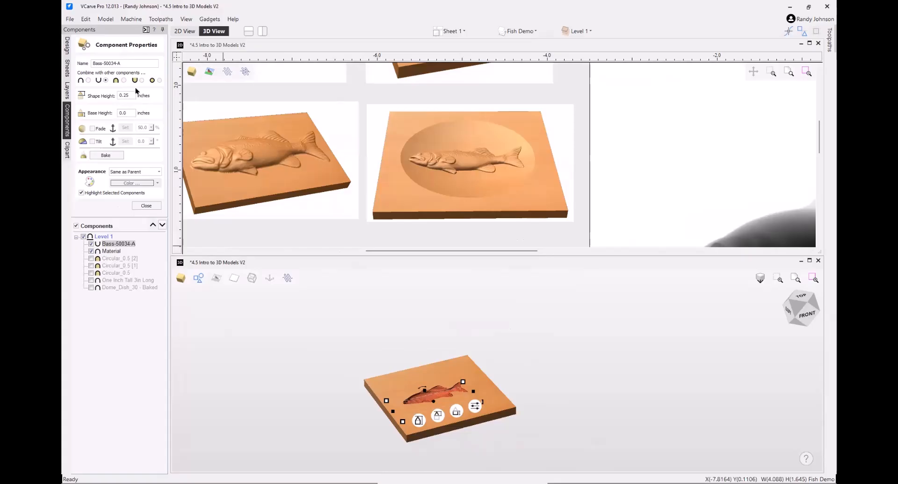
click(88, 81)
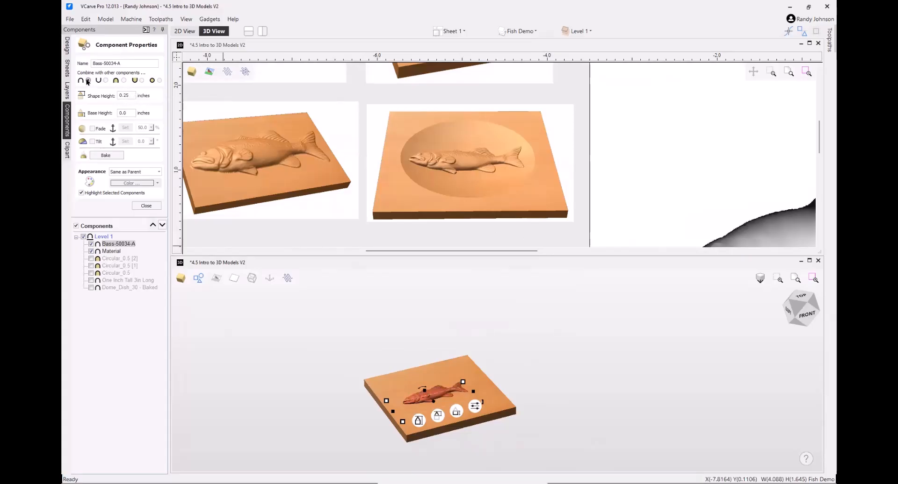
Add the Dome_Dish_45 clipart from the Domes (Dishes) library folder to the model and show its component properties.
click(67, 150)
scroll(348, 166, down, 4)
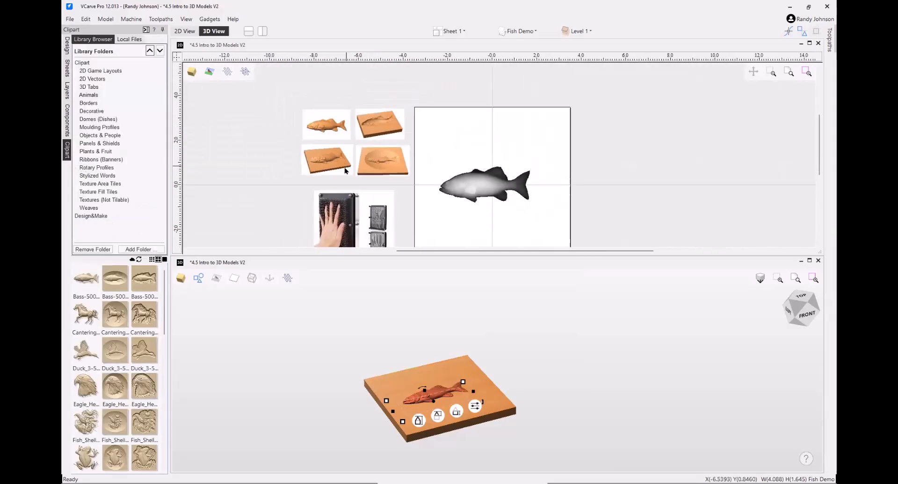
scroll(564, 168, down, 3)
scroll(565, 198, up, 3)
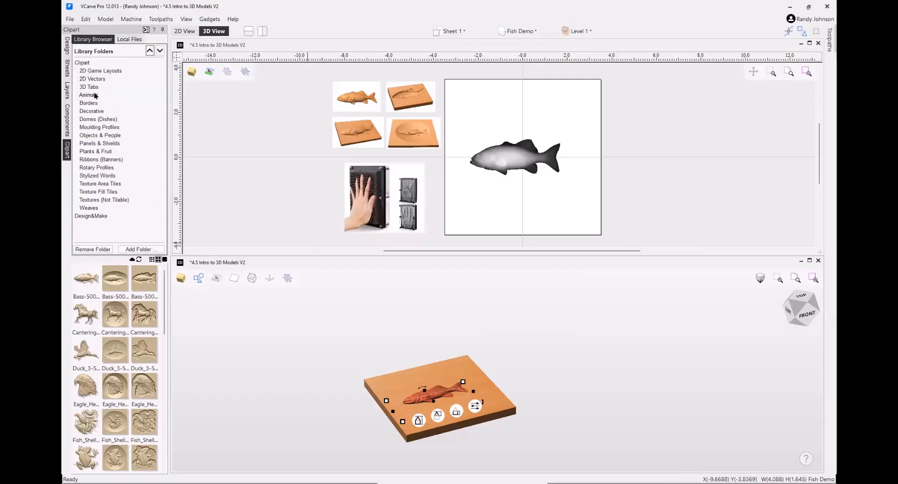
click(91, 121)
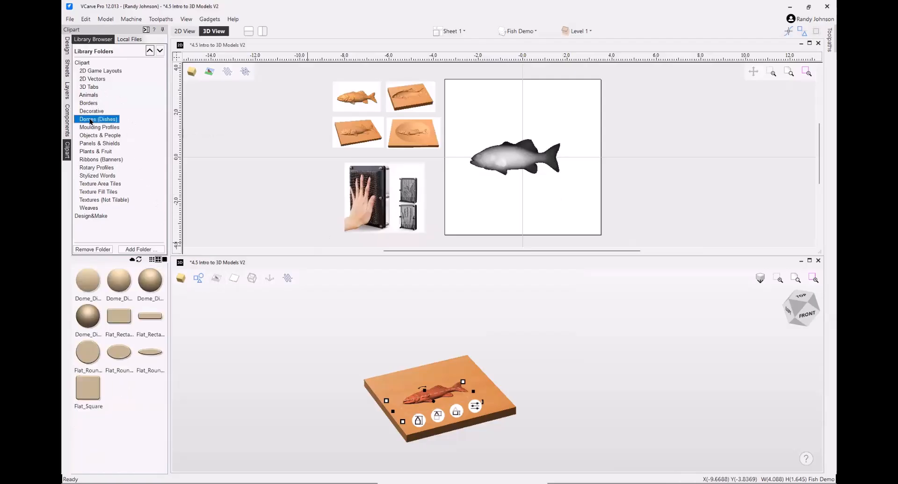
double_click(119, 282)
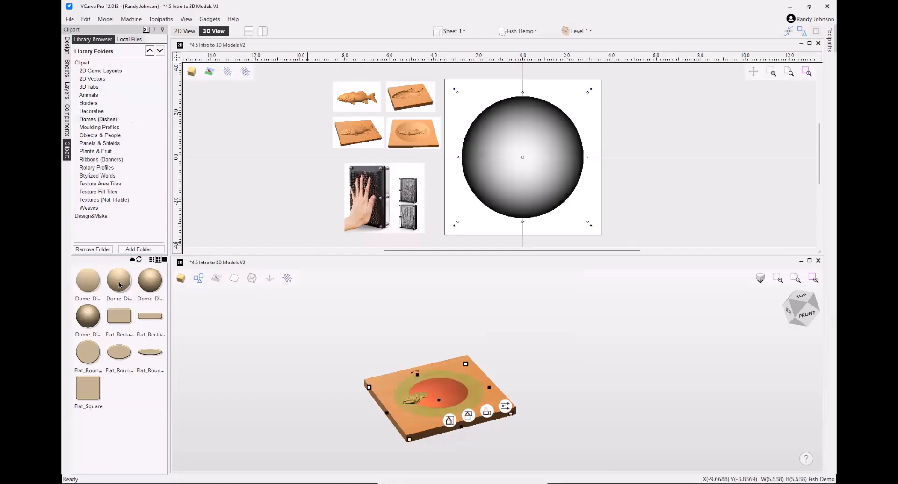
scroll(430, 446, up, 2)
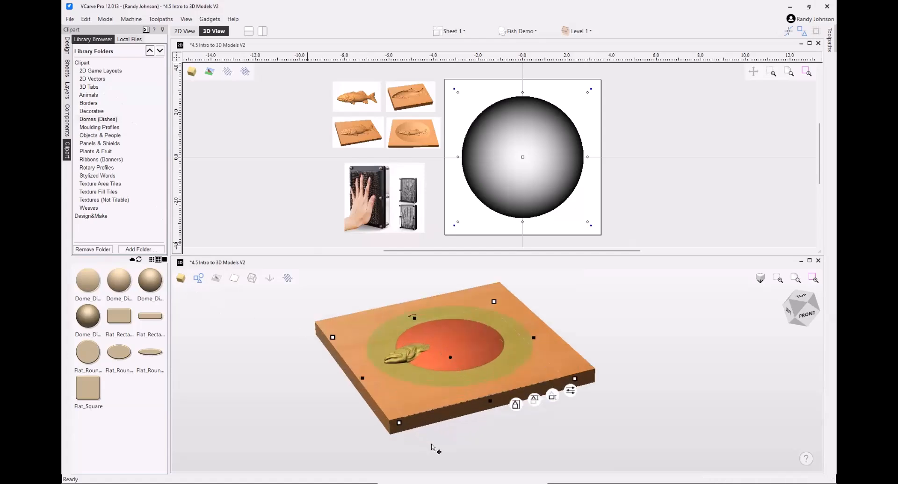
drag(491, 425, 458, 380)
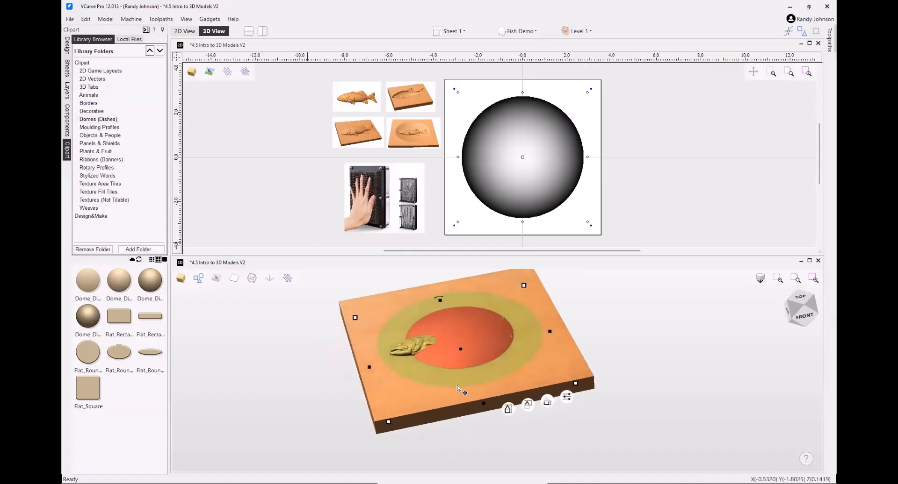
drag(491, 442, 481, 417)
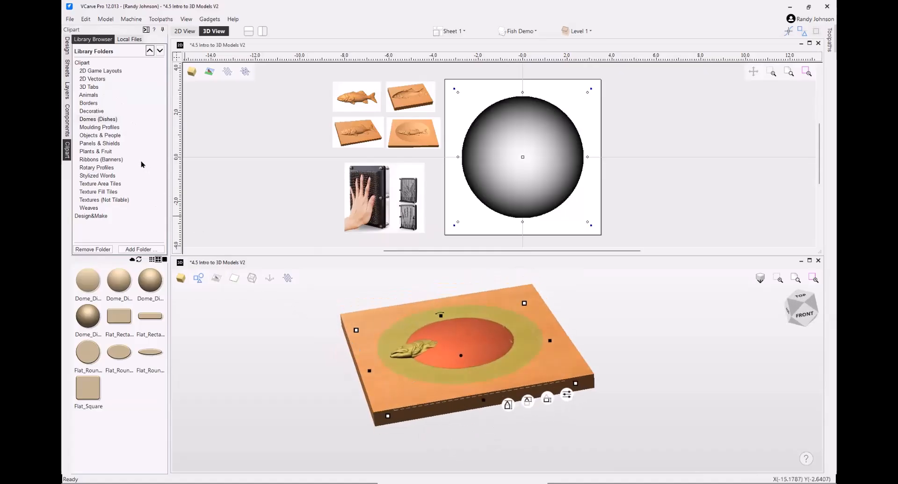
click(67, 125)
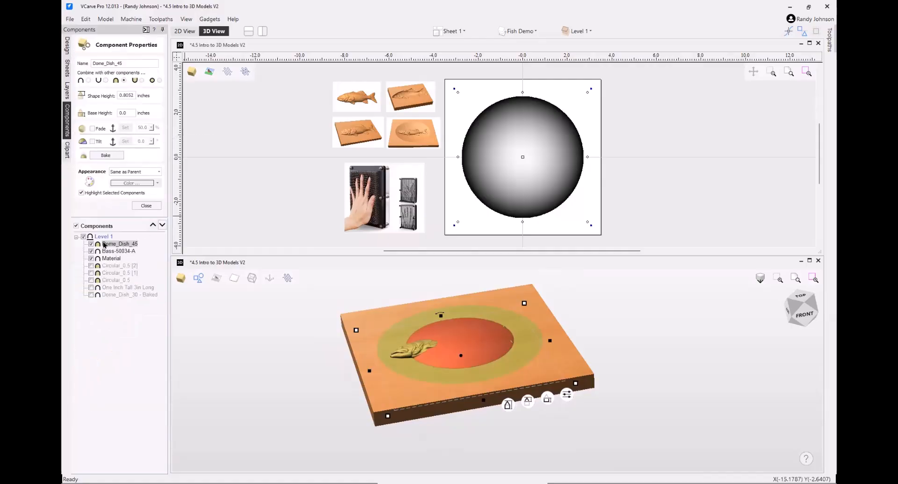
Temporarily move the Material and Dome_Dish_45 components aside to expose how they overlap the bass, and undo both moves.
mouse_move(104, 245)
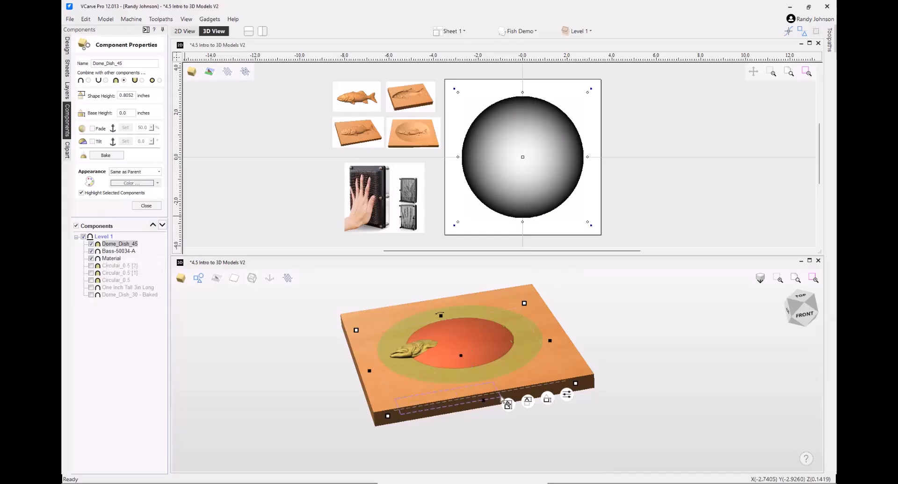
click(408, 405)
click(387, 404)
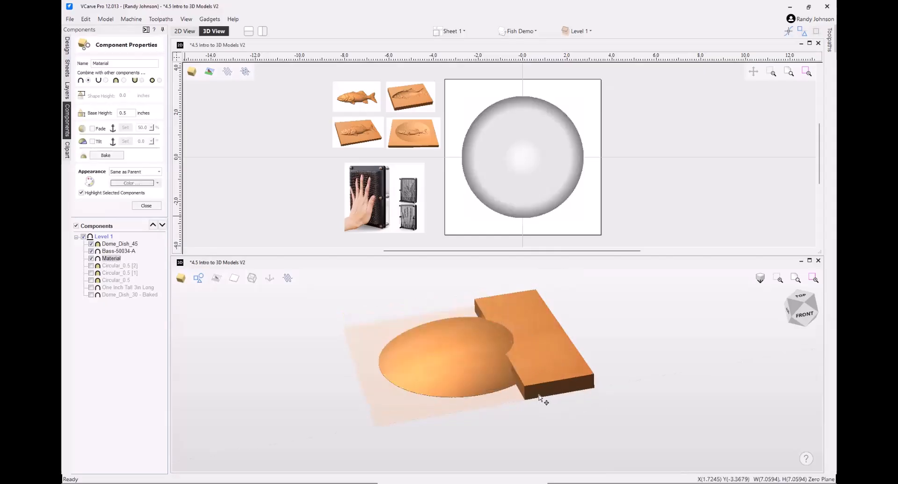
click(419, 360)
click(419, 360)
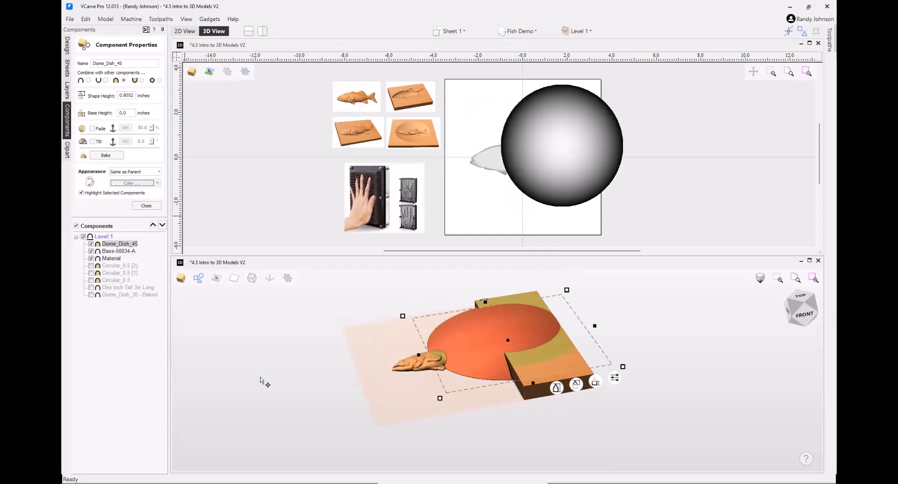
key(F9)
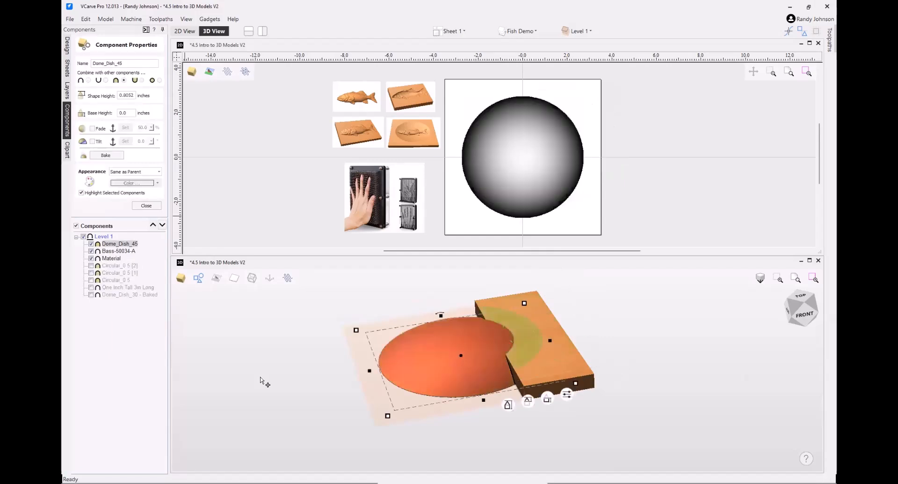
click(260, 378)
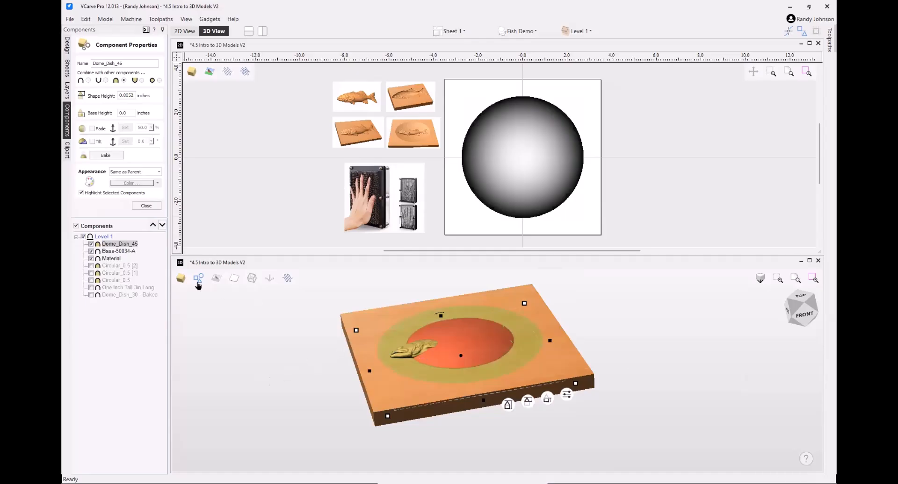
Set the Dome_Dish_45 component's combine mode to Subtract and clear the selection to inspect the carved dish.
mouse_move(100, 254)
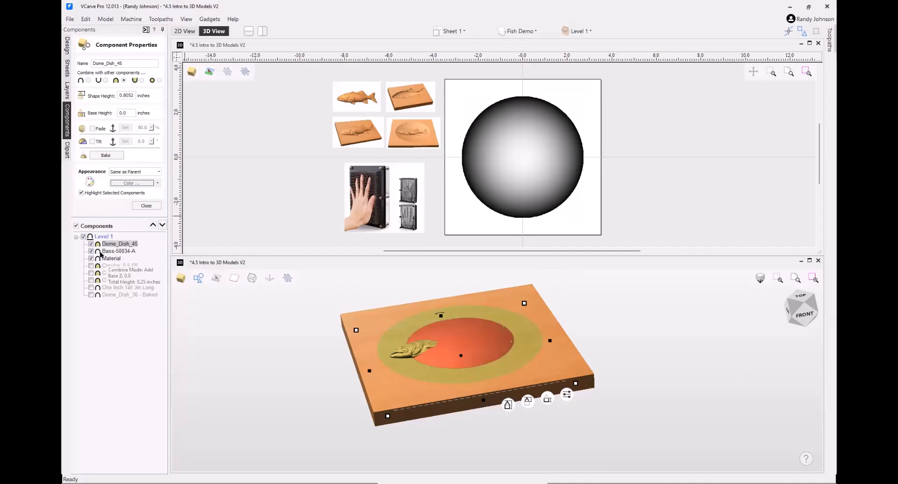
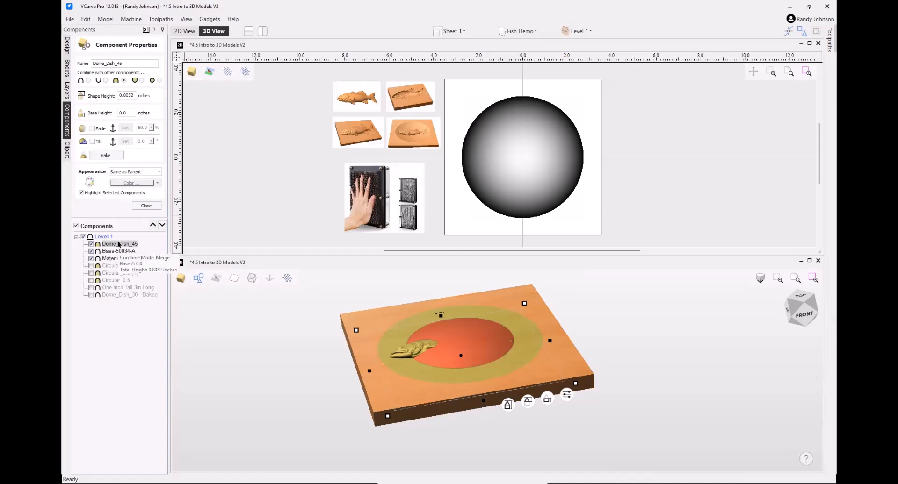
click(105, 81)
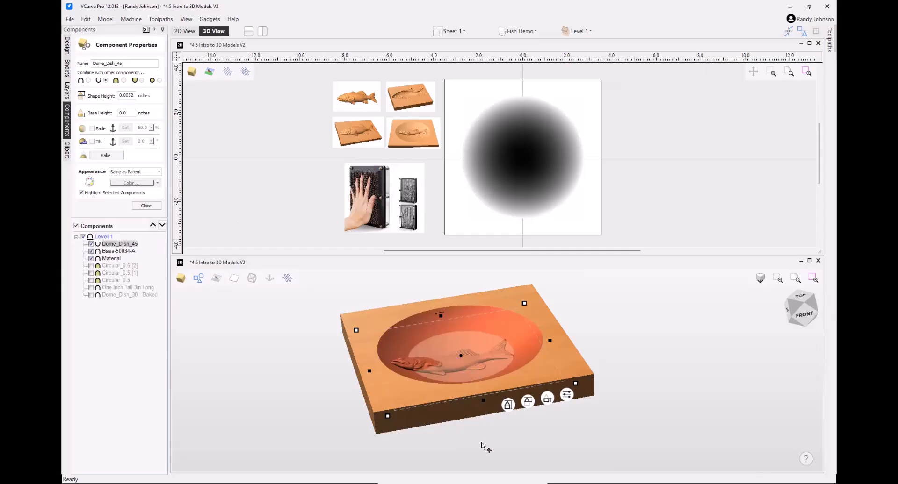
mouse_move(483, 463)
mouse_down()
mouse_move(493, 455)
mouse_move(494, 476)
mouse_move(481, 473)
mouse_up()
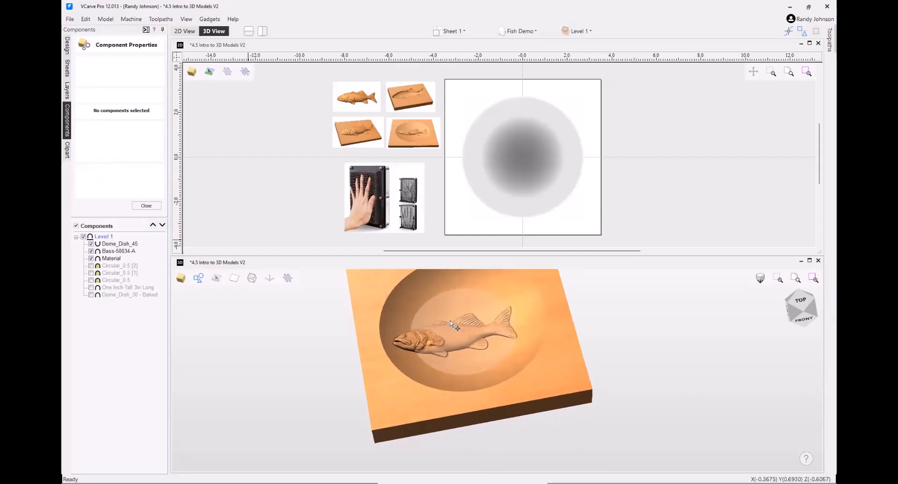
Move the bass component slightly so it sits centred within the dish, and clear the selection.
click(418, 339)
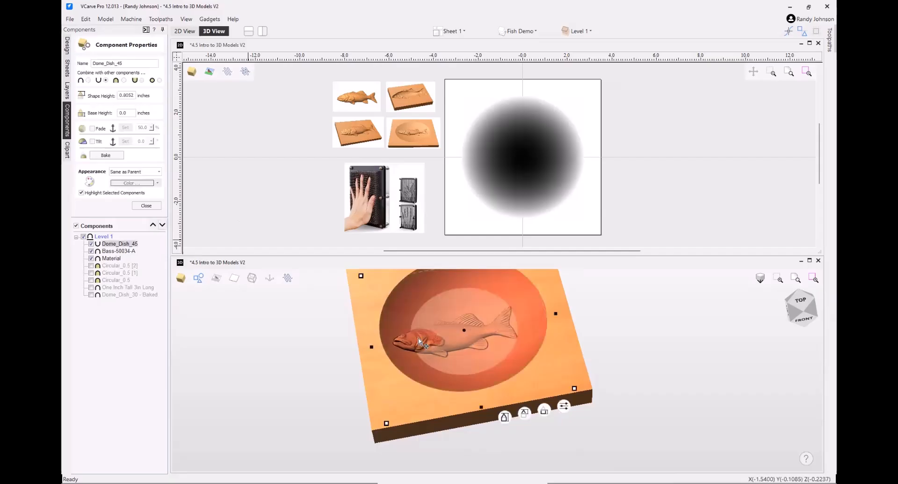
click(459, 341)
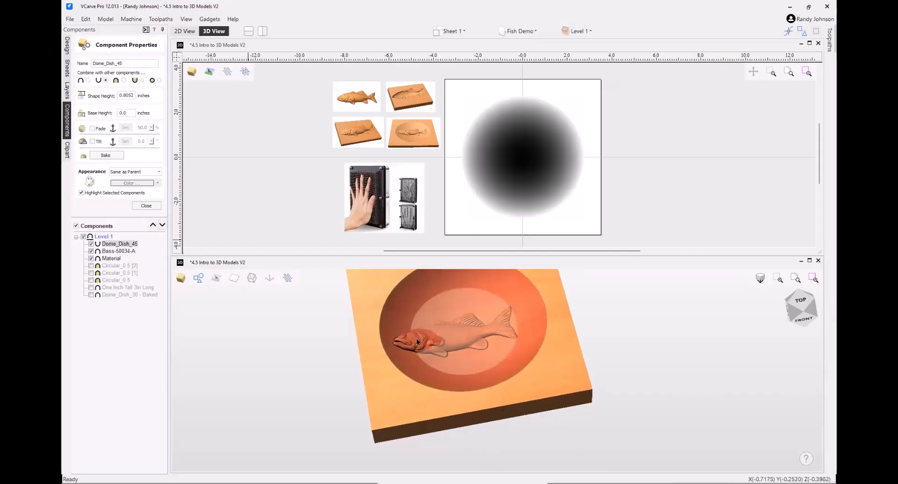
click(117, 251)
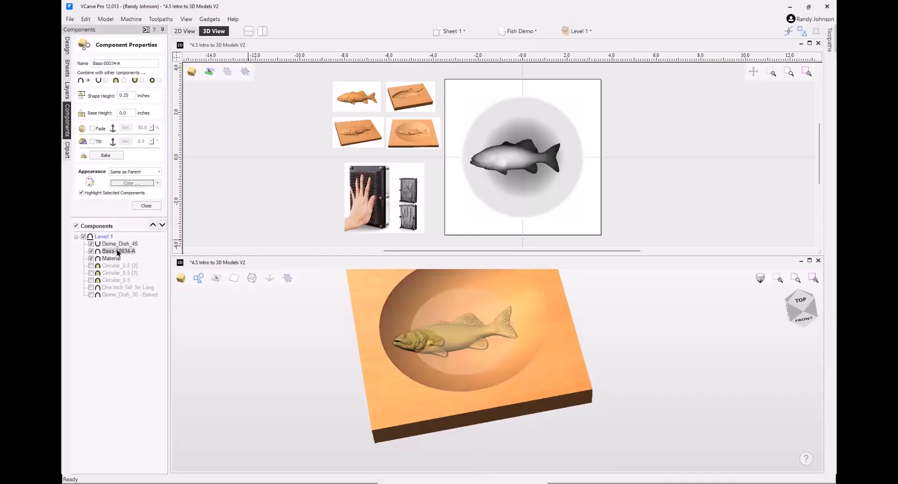
click(516, 155)
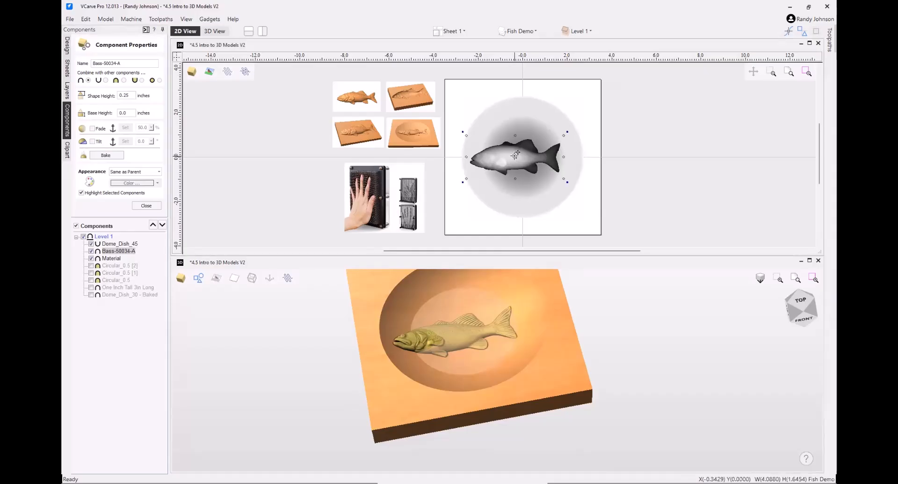
drag(515, 155, 523, 154)
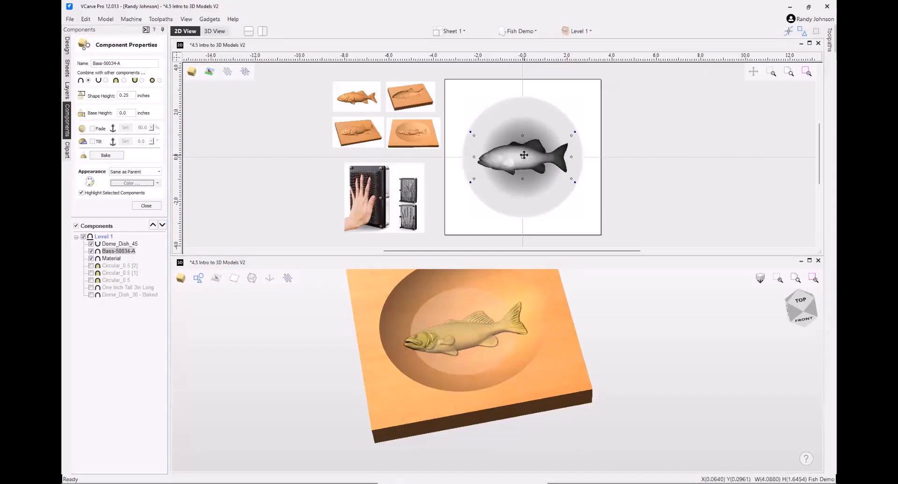
click(266, 373)
drag(266, 373, 433, 317)
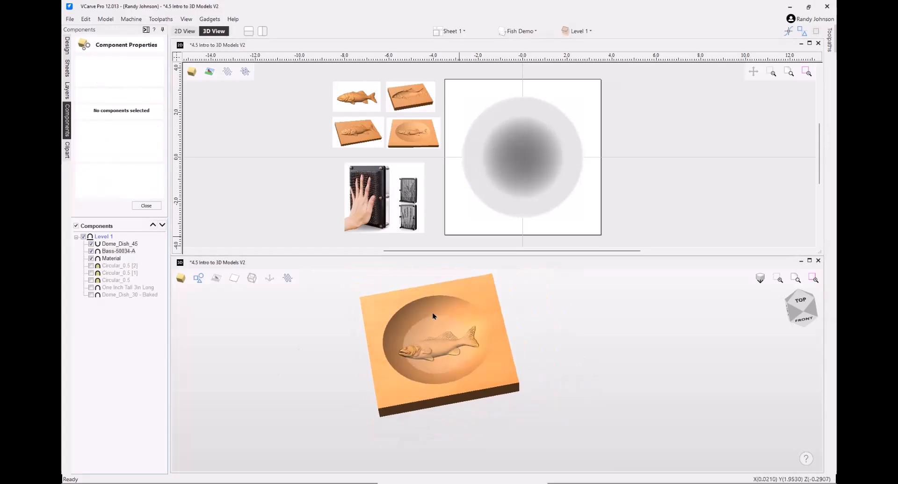
Inspect the bass in the carved dish and check the job dimensions for the material depth.
scroll(433, 317, up, 3)
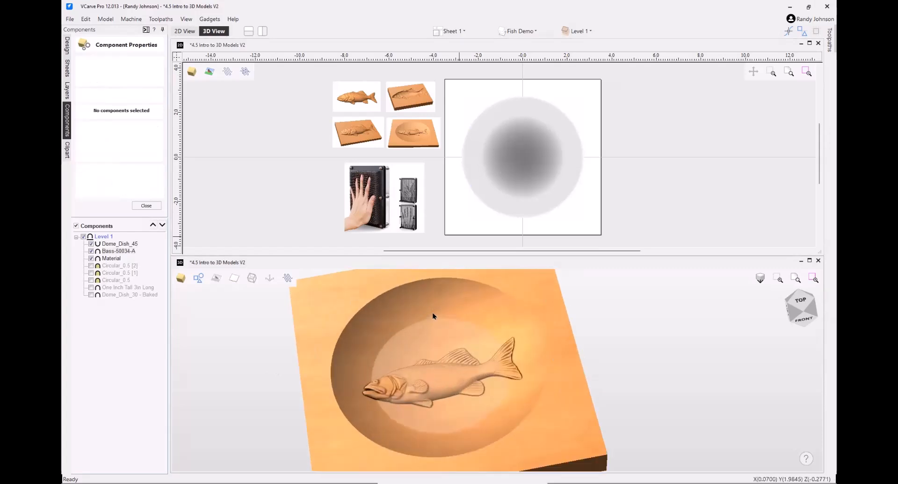
scroll(381, 348, down, 5)
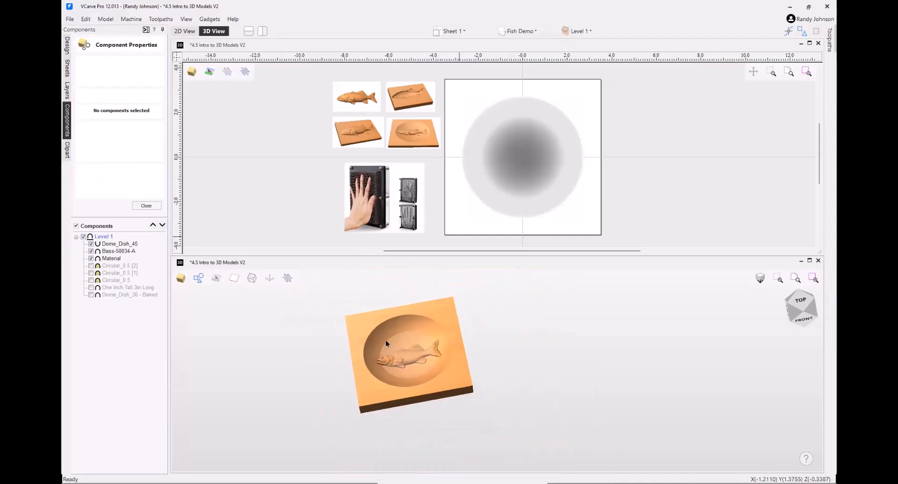
drag(413, 458, 426, 415)
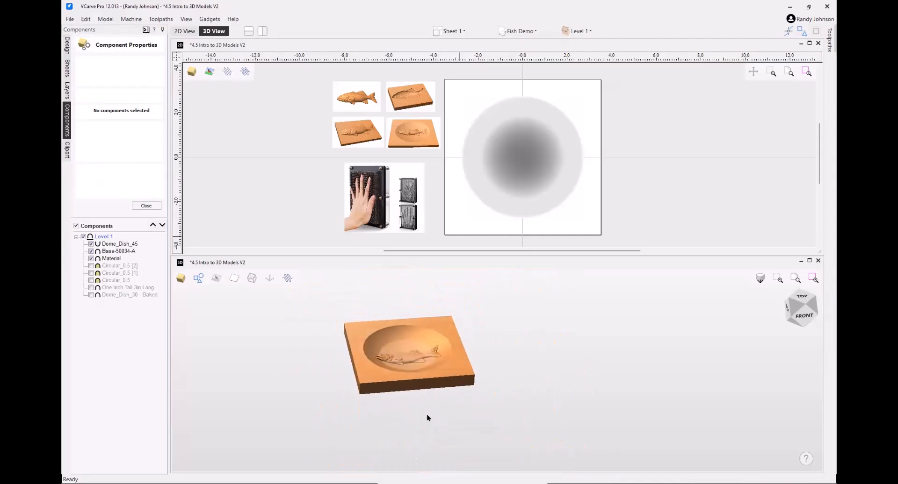
scroll(404, 350, up, 3)
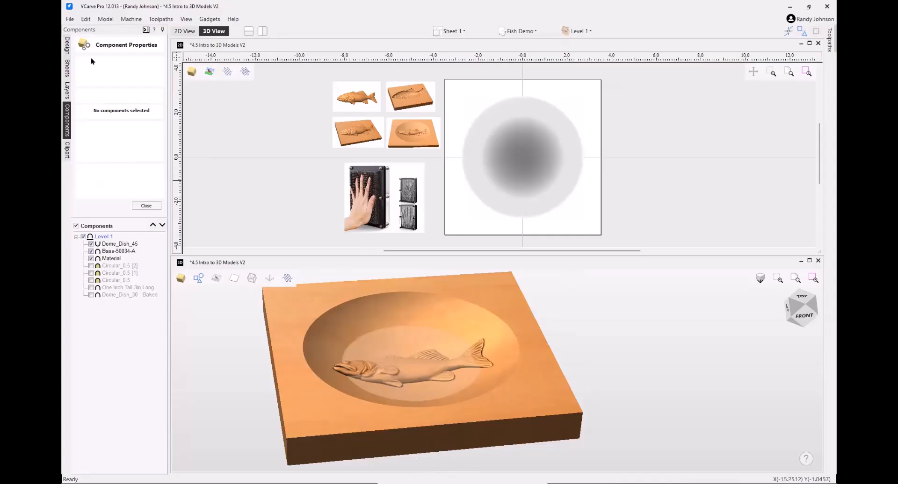
click(67, 51)
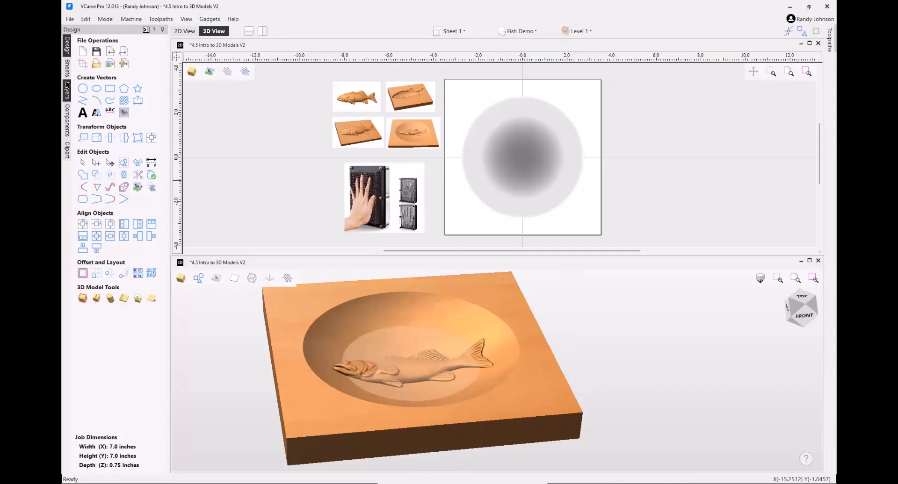
click(67, 123)
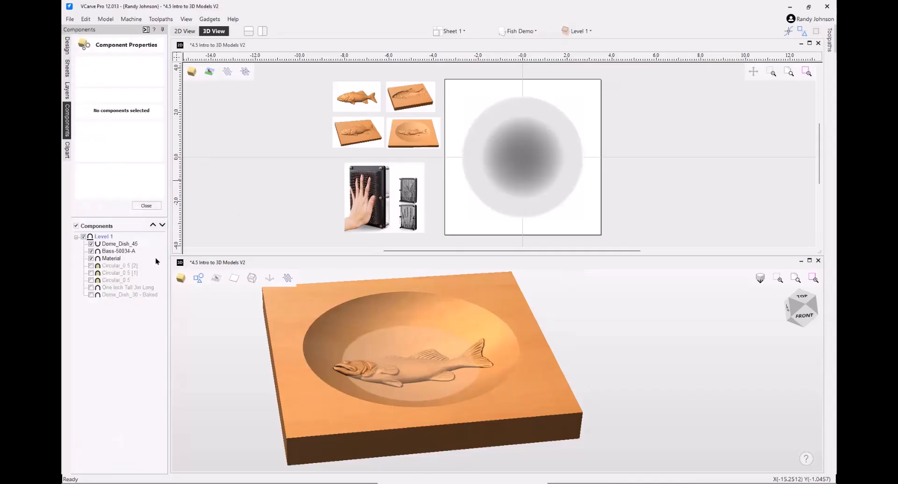
Set the Material component's base height to 0.75 inches and inspect how the dish cuts into it.
click(110, 258)
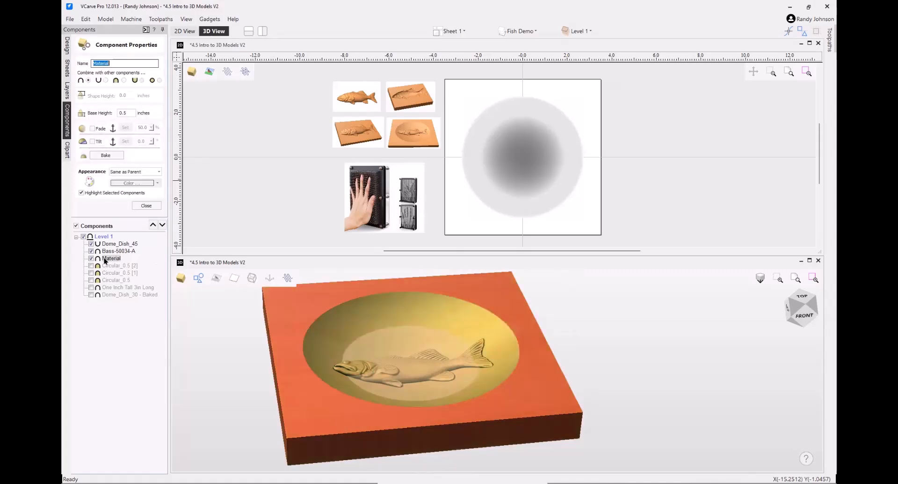
double_click(124, 113)
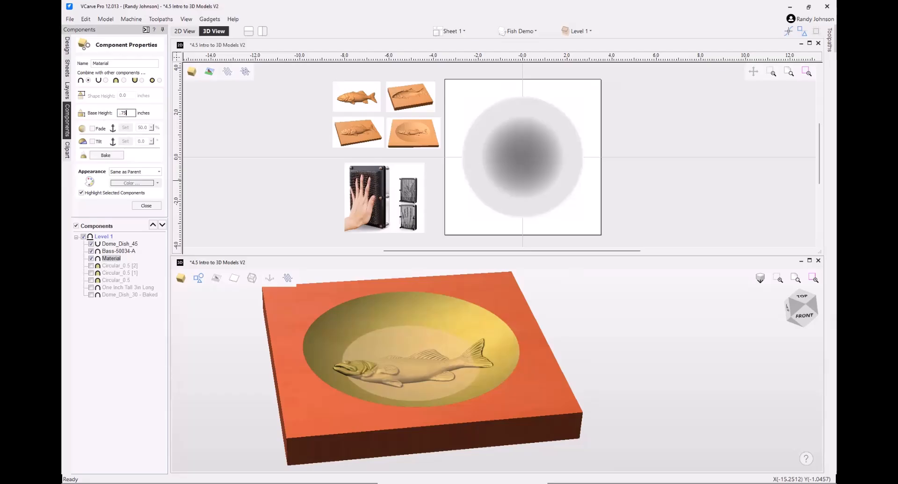
text(.75)
key(Tab)
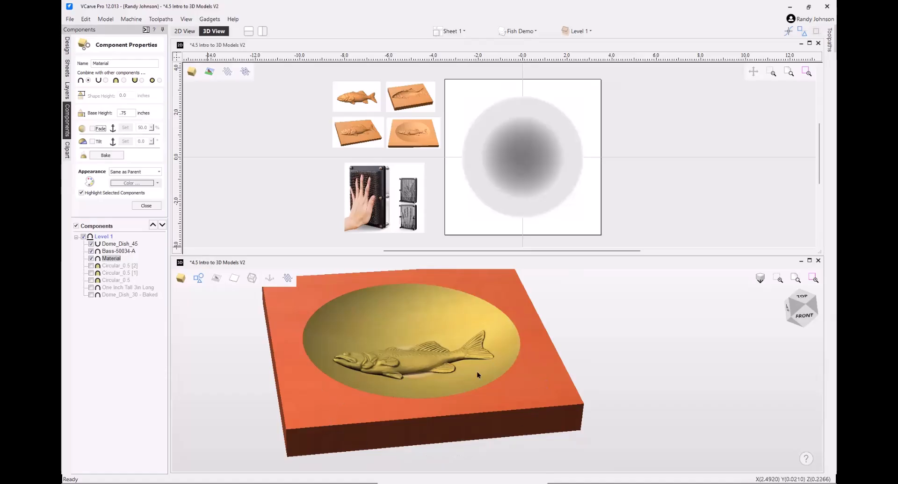
scroll(416, 378, up, 5)
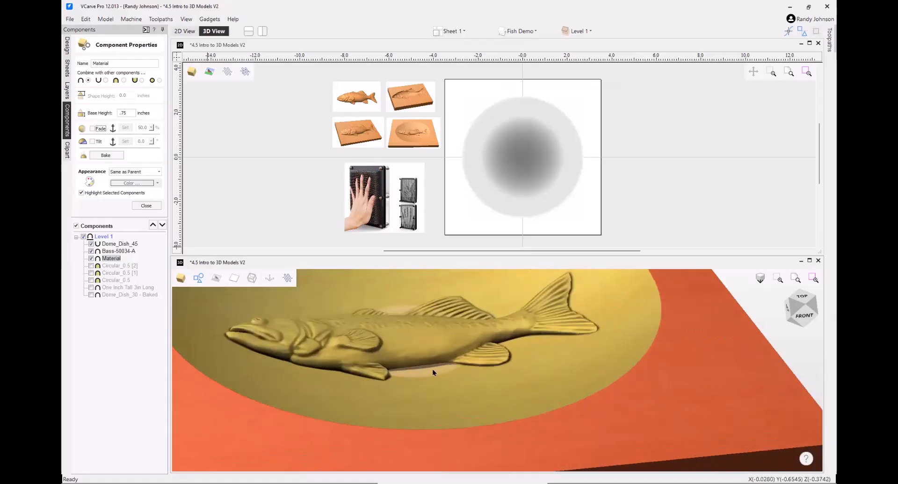
scroll(434, 369, down, 5)
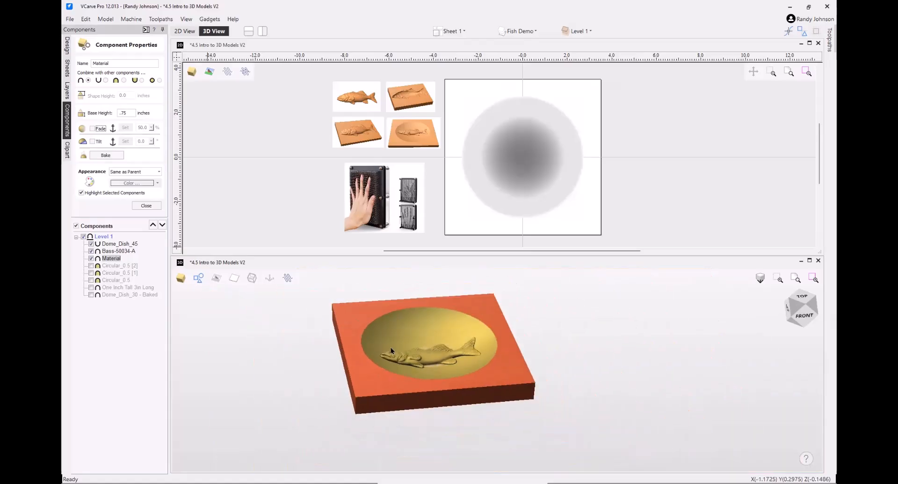
Set the Dome_Dish_45 component's shape height to 0.5 inches, inspect the shallower dish, and clear the selection.
click(116, 244)
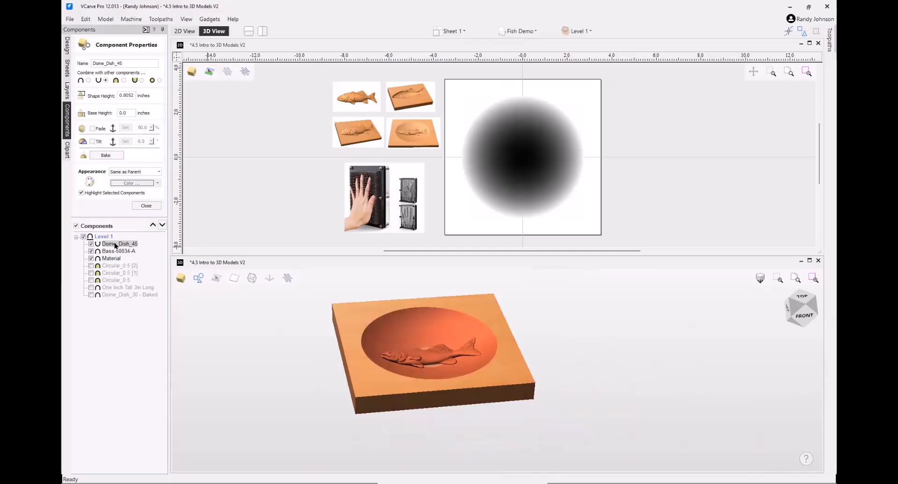
click(130, 95)
drag(135, 95, 84, 99)
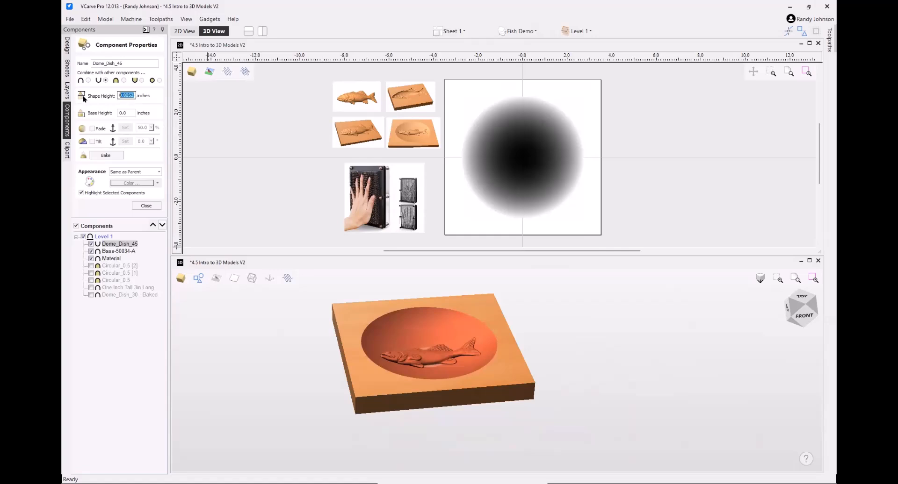
text(.5)
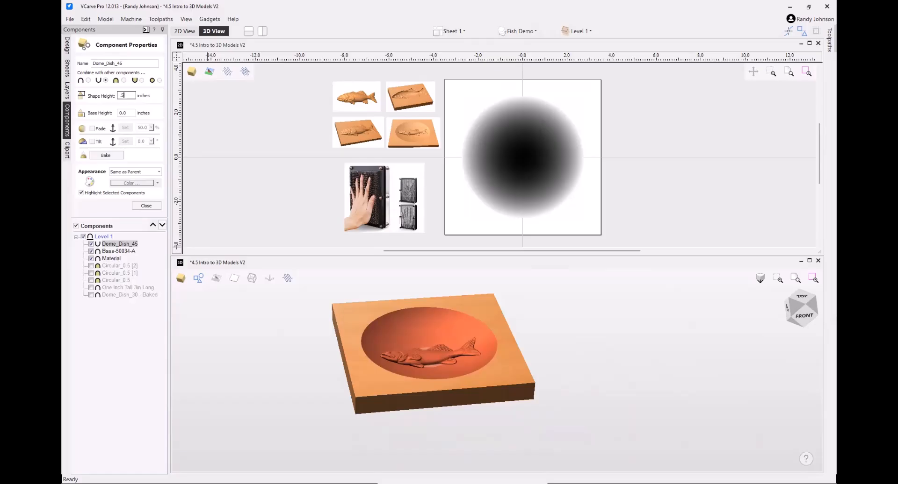
key(Tab)
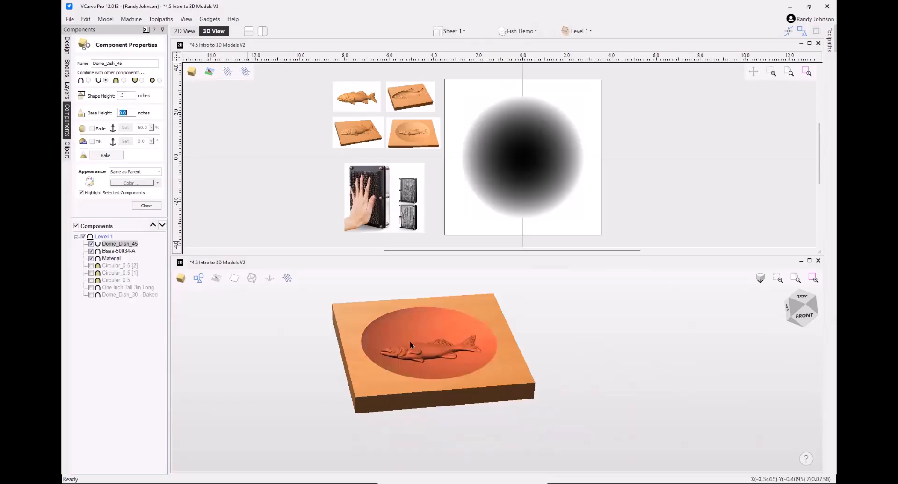
drag(465, 437, 463, 393)
scroll(464, 373, up, 3)
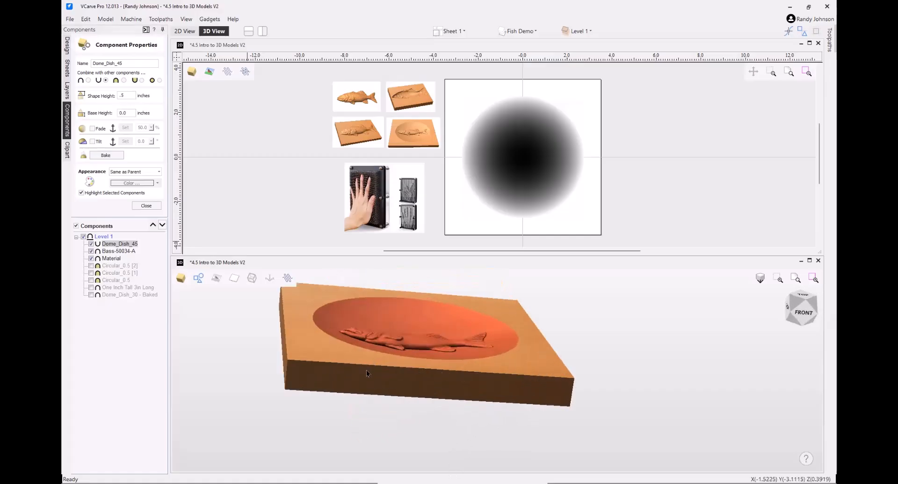
drag(365, 368, 357, 390)
scroll(368, 388, down, 4)
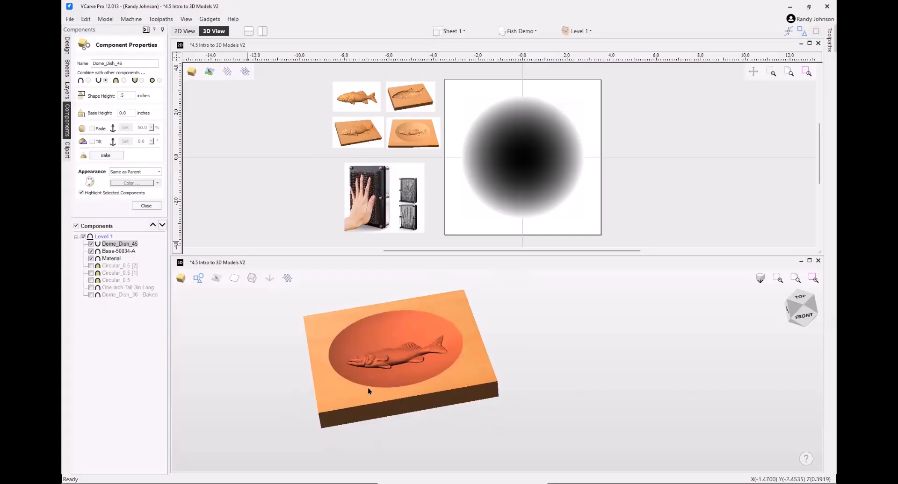
click(268, 382)
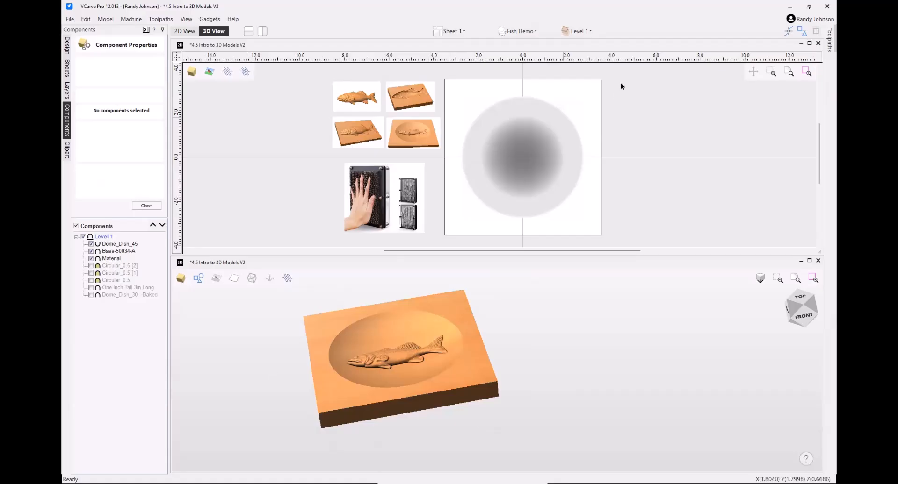
Open the Material Setup form for the sheet and show the Material component's properties alongside it.
click(830, 46)
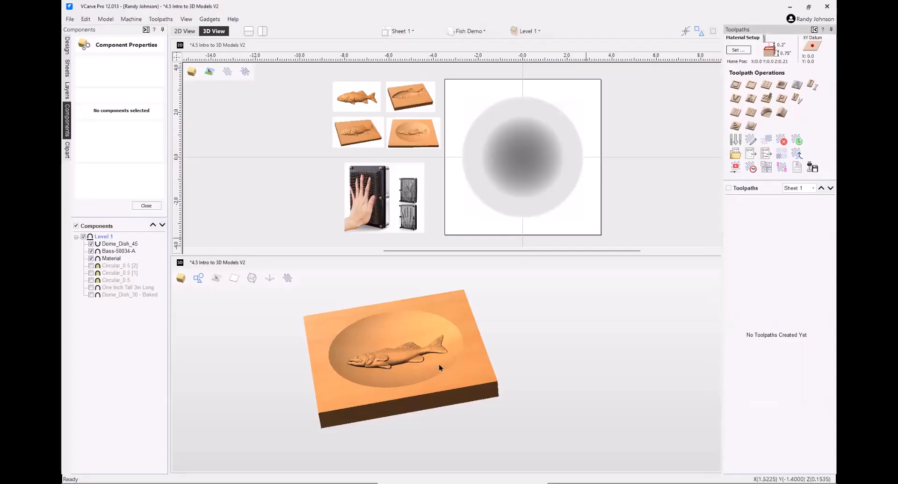
click(734, 126)
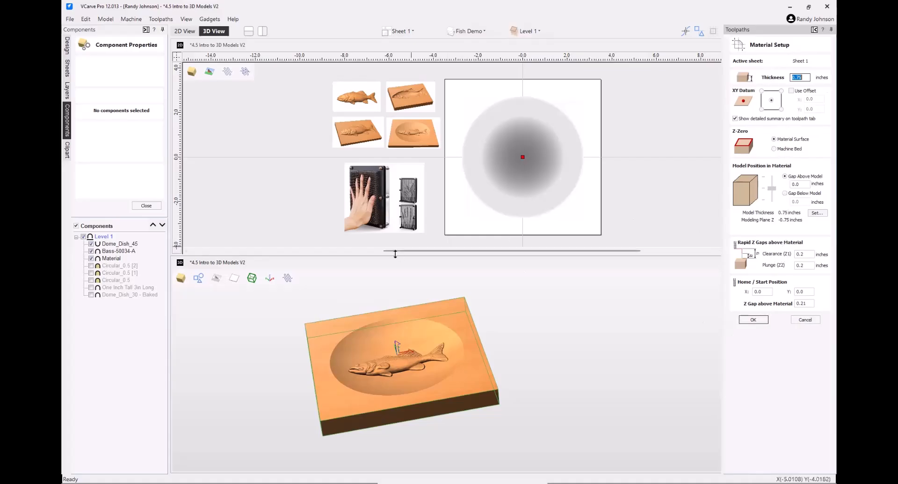
click(113, 259)
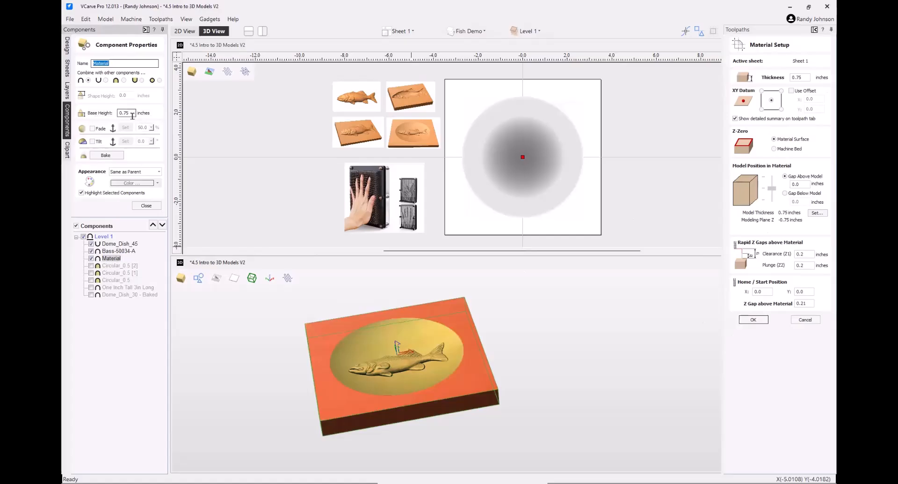
Try a base height of 1 inch for the Material component against the material setup, and return it to 0.75 inches.
double_click(133, 115)
text(1)
key(Return)
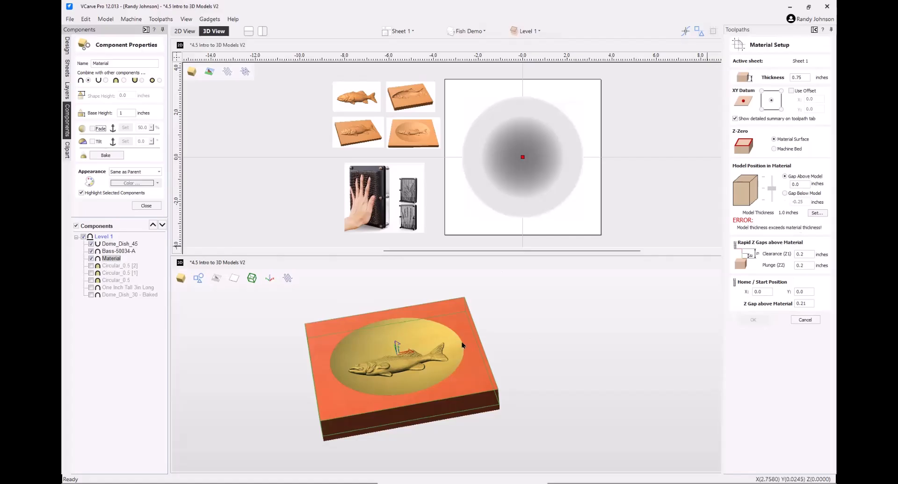
double_click(129, 113)
text(.7)
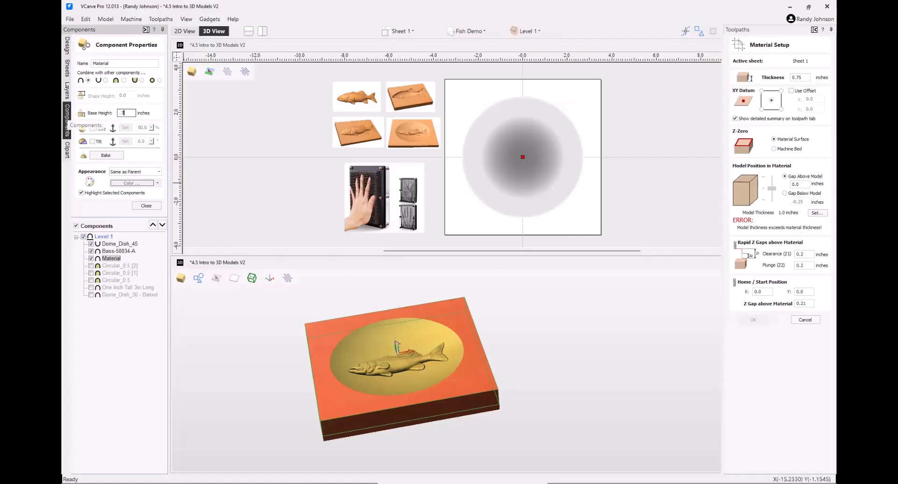
text(5)
key(Return)
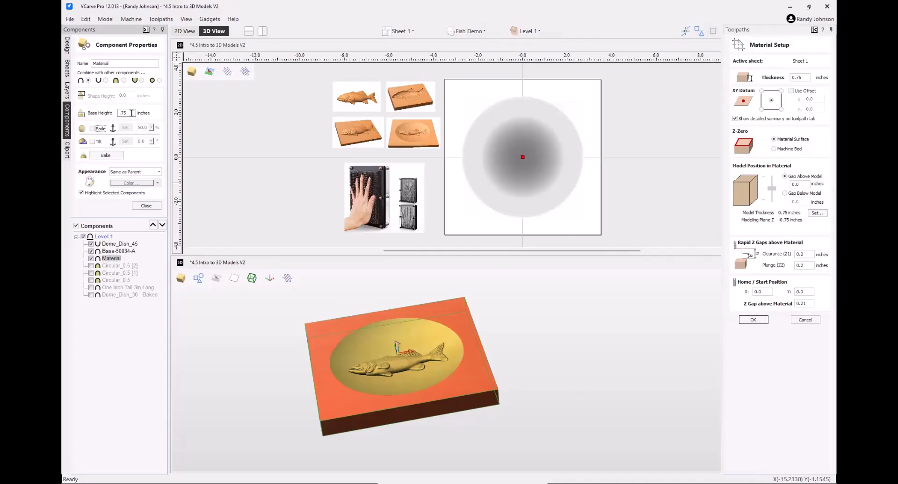
Set the Material component's base height to 0.5 inches and try different model positions in the material, ending with a 0.0 inch gap above the model.
double_click(112, 113)
key(BackSpace)
key(Return)
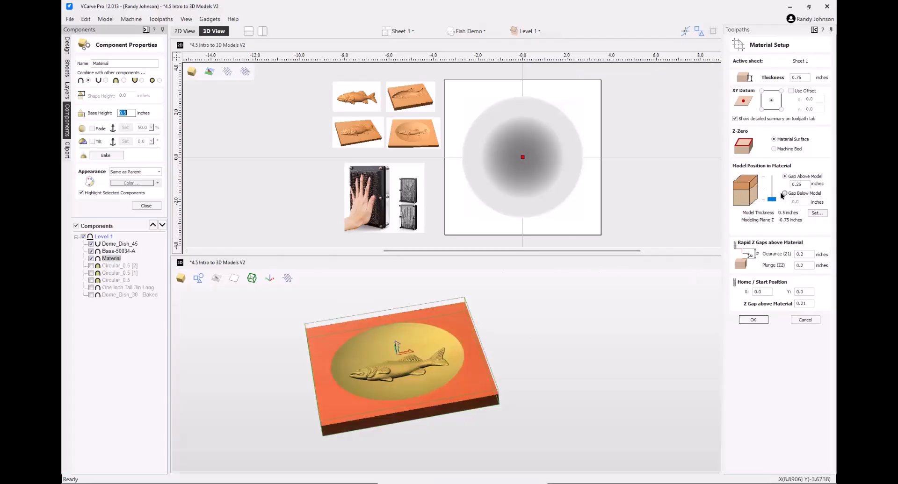
drag(774, 201, 772, 191)
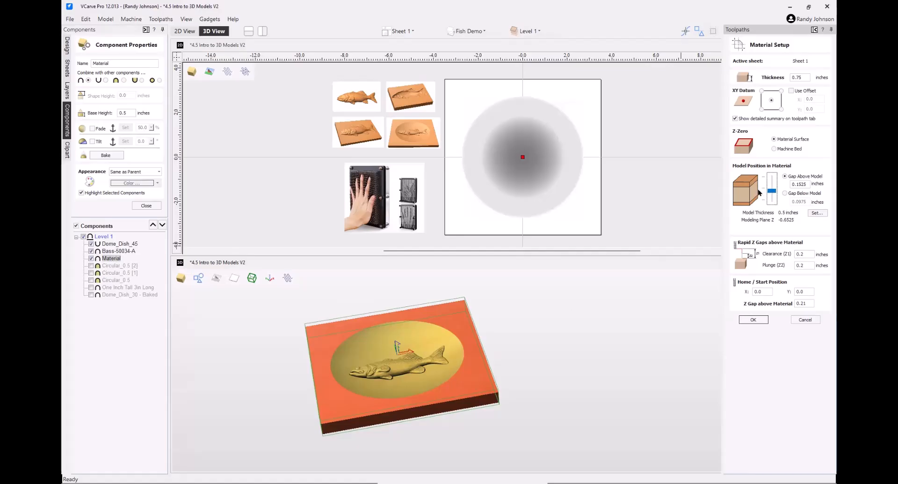
drag(774, 193, 774, 179)
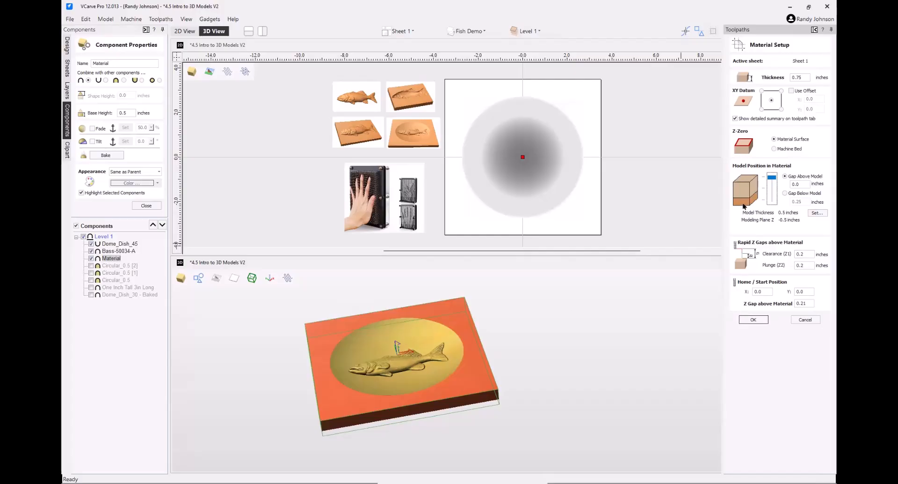
drag(771, 182, 759, 199)
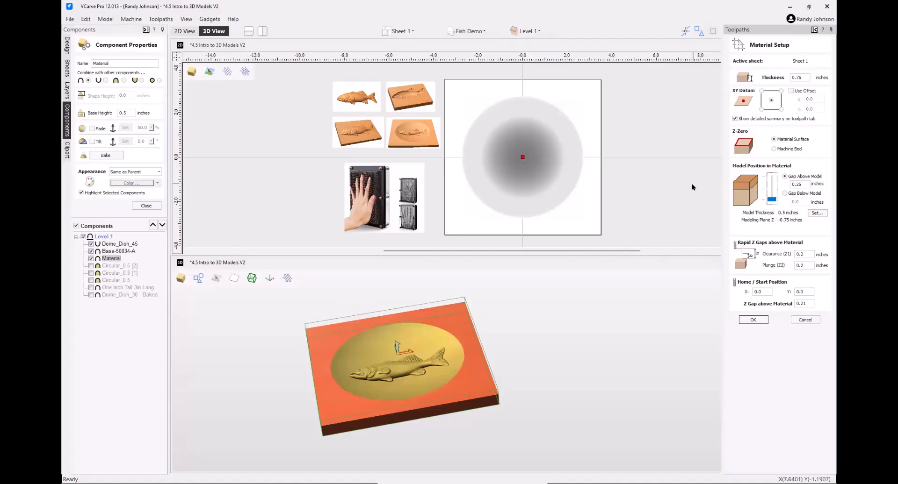
drag(772, 200, 773, 180)
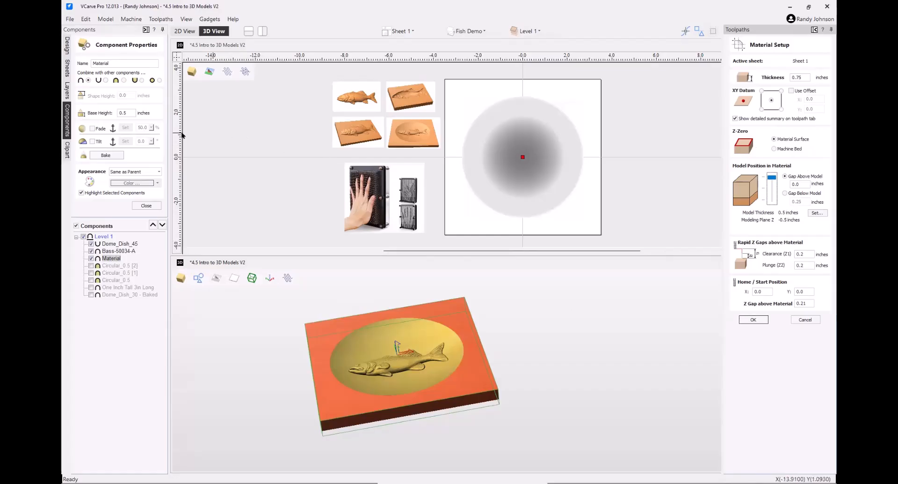
Set the Material component's base height back to 0.75 inches.
double_click(123, 114)
text(.)
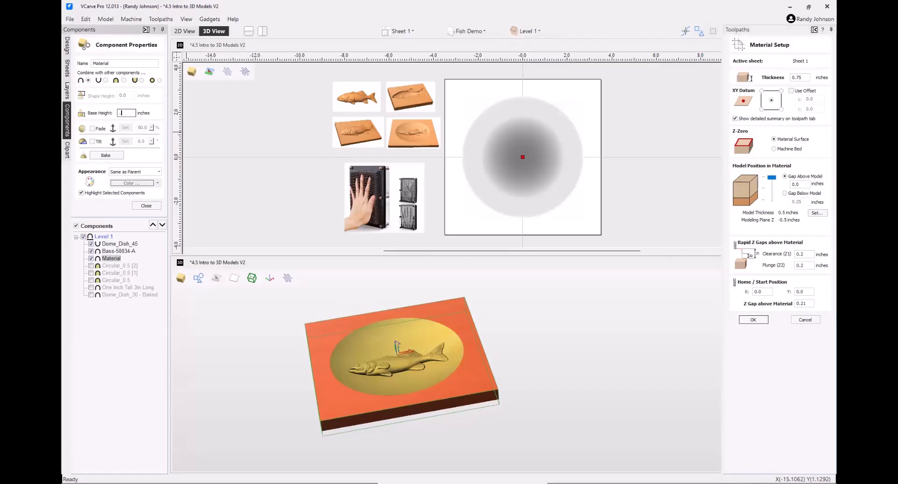
text(75)
key(Return)
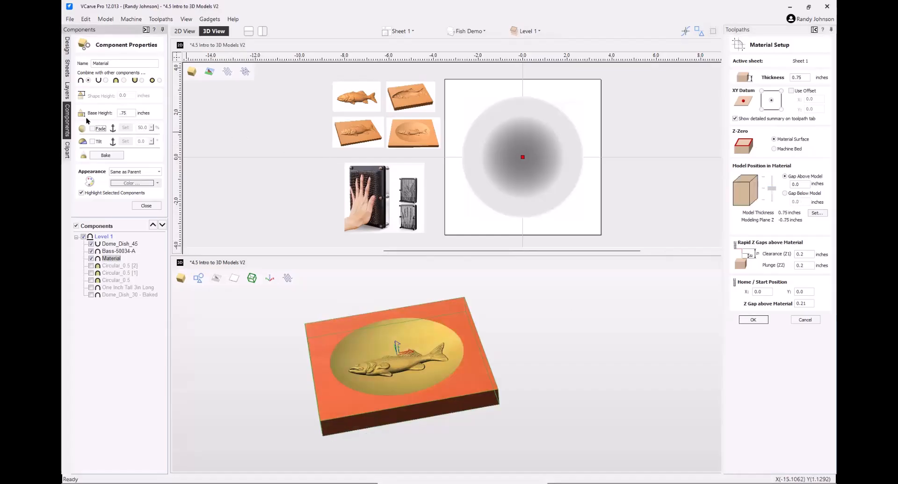
Accept the 0.75-inch material setup and calculate a 3D raster roughing toolpath with the 1/4-inch end mill, model boundary and 0.02-inch allowance.
click(153, 208)
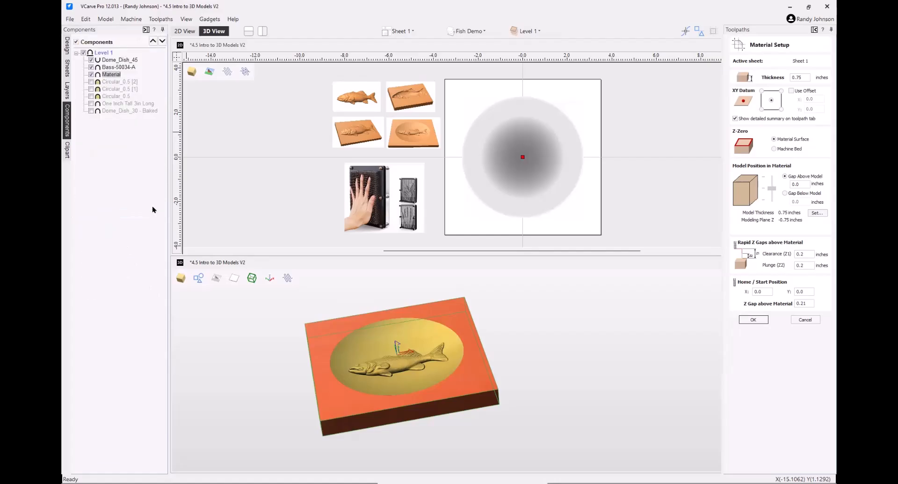
click(756, 322)
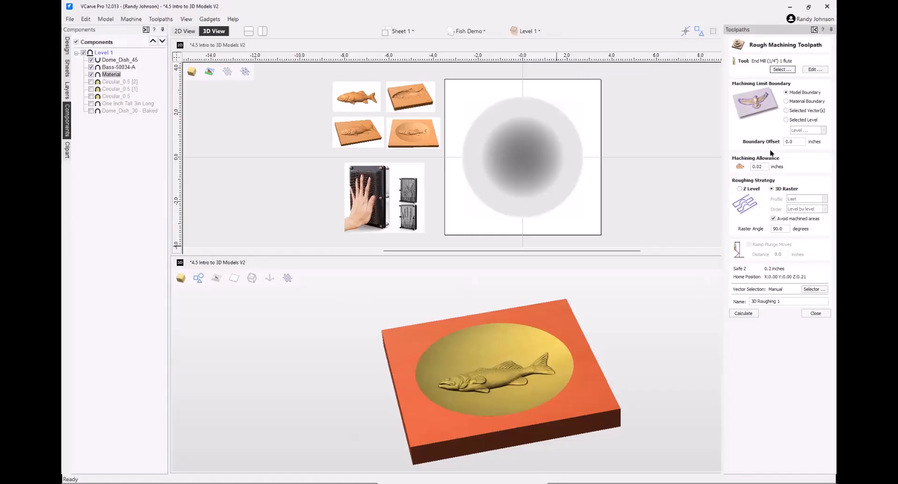
click(746, 314)
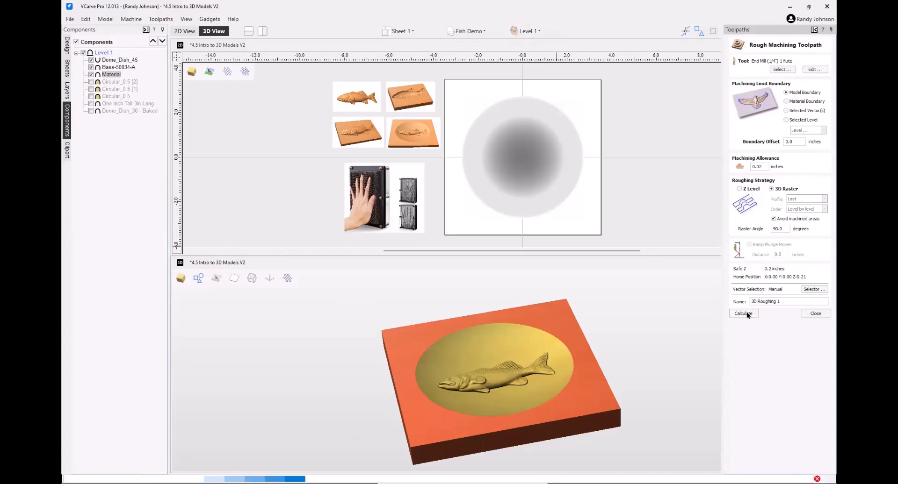
Simulate the 3D roughing toolpath, enlarge the 3D view to inspect the rough-cut fish dish, and close the preview.
drag(513, 426, 500, 460)
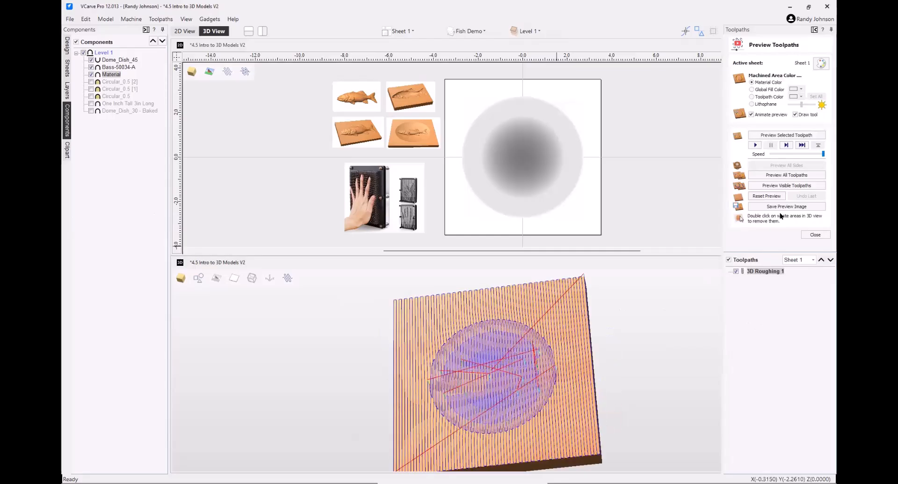
click(783, 137)
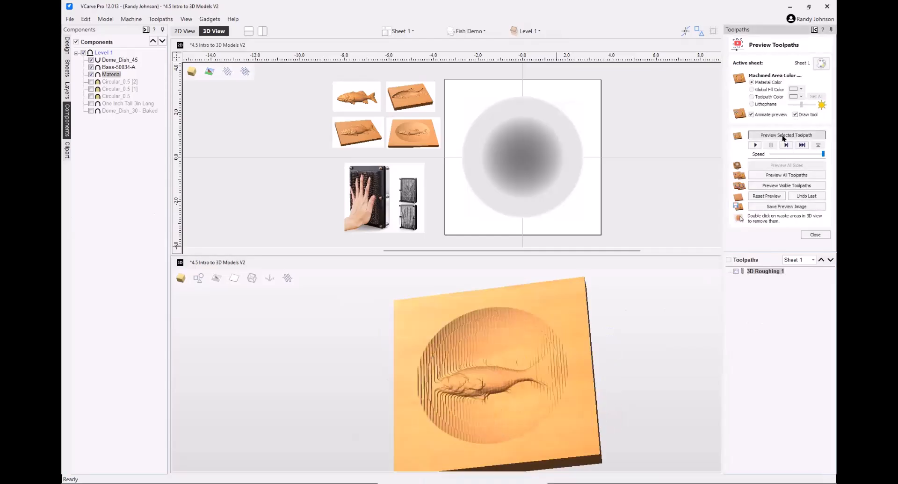
drag(517, 351, 575, 338)
scroll(574, 338, up, 2)
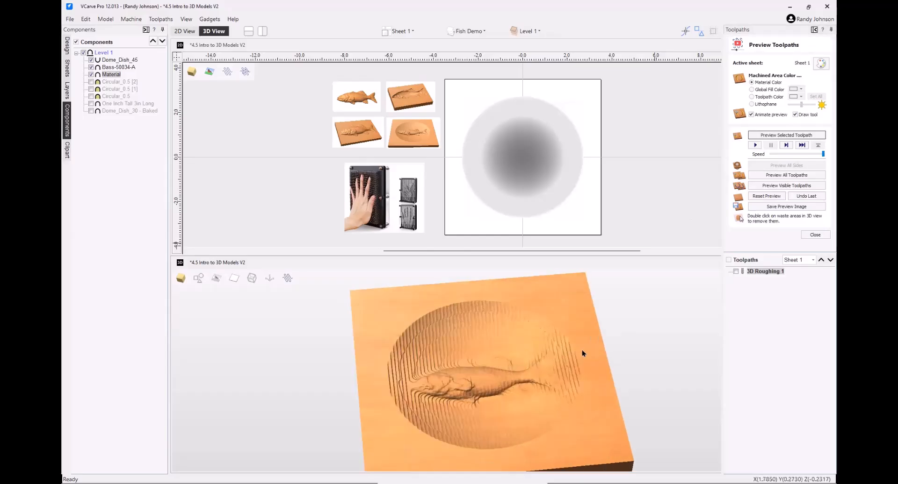
click(261, 31)
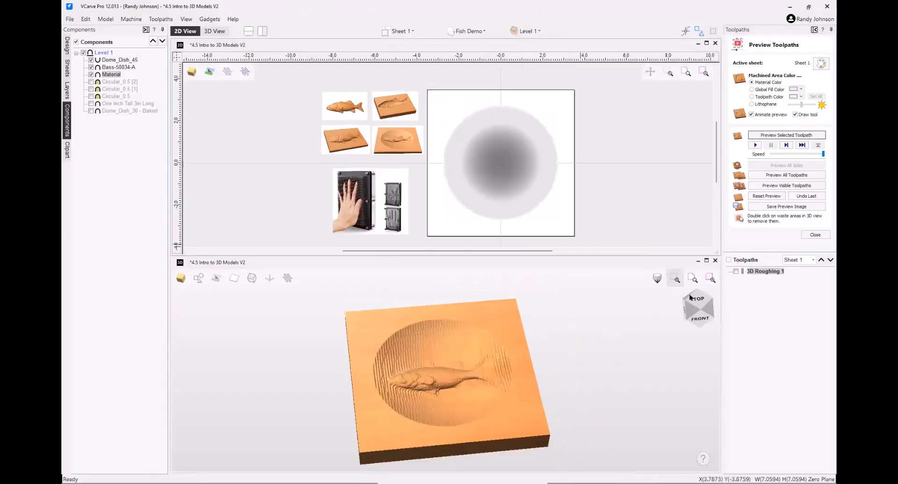
click(706, 260)
scroll(494, 278, up, 1)
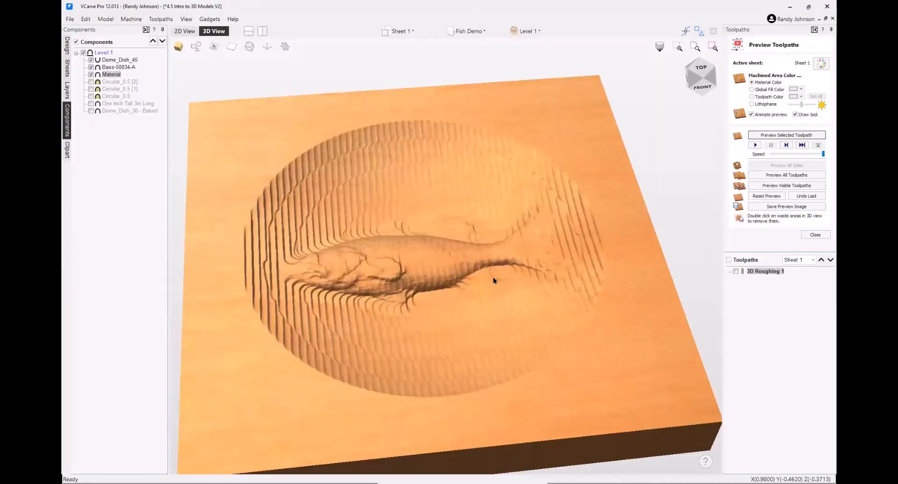
scroll(492, 278, down, 1)
click(815, 235)
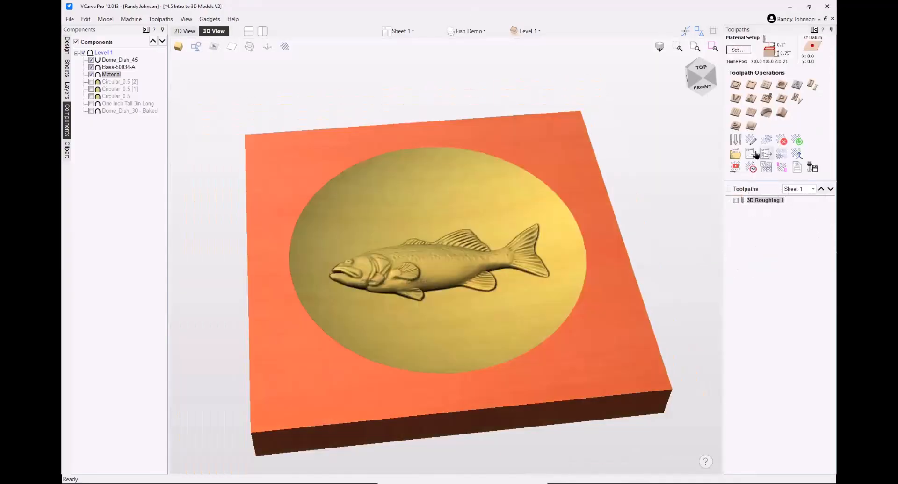
Calculate a 3D finishing toolpath with the 1/16-inch ball nose, model boundary and raster strategy at 0 degrees.
click(750, 127)
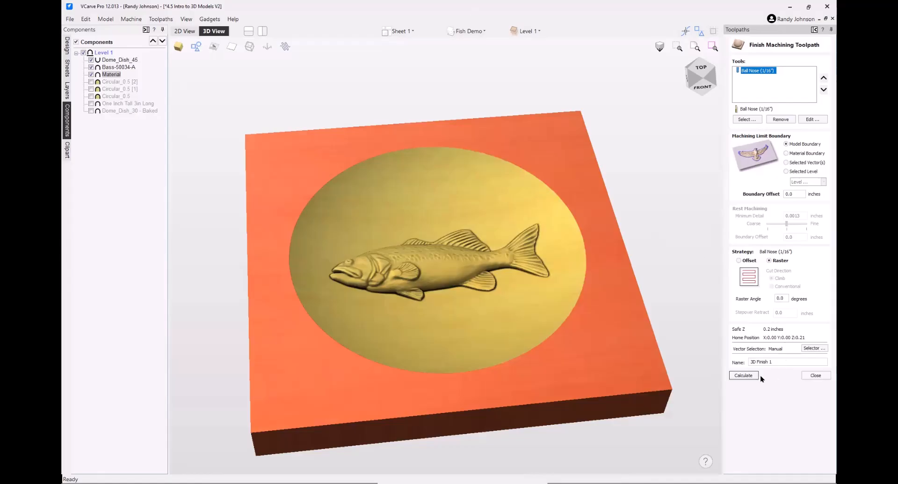
click(744, 375)
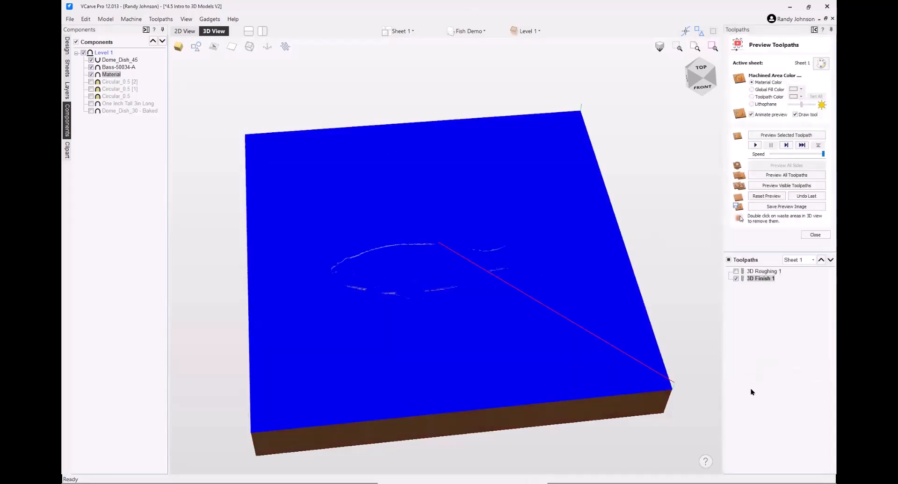
Simulate the 3D finishing toolpath, slowing and then speeding up the playback to maximum, inspect the carved dish and close the preview.
click(795, 154)
click(795, 154)
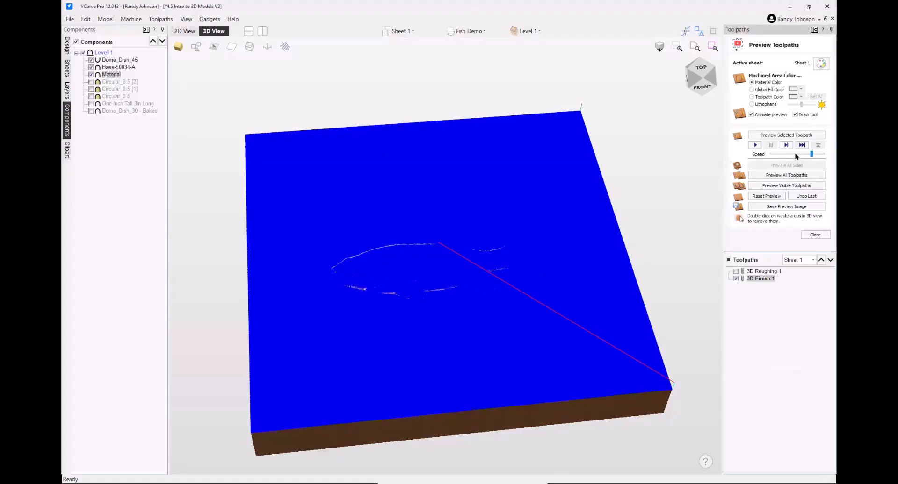
click(795, 154)
click(795, 154)
click(795, 145)
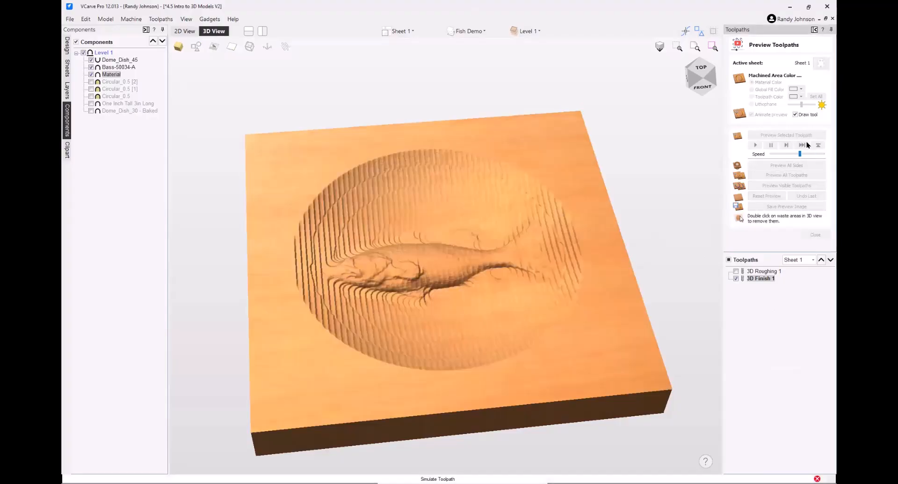
click(807, 153)
click(812, 153)
click(816, 153)
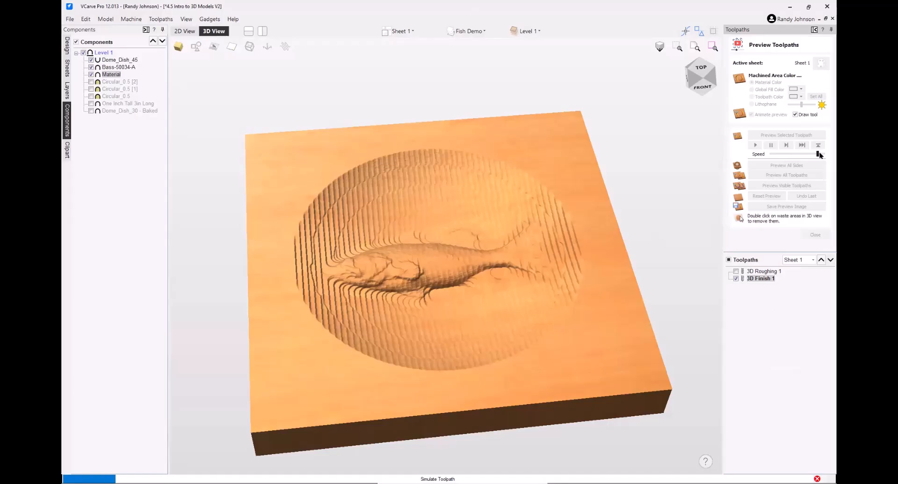
click(820, 153)
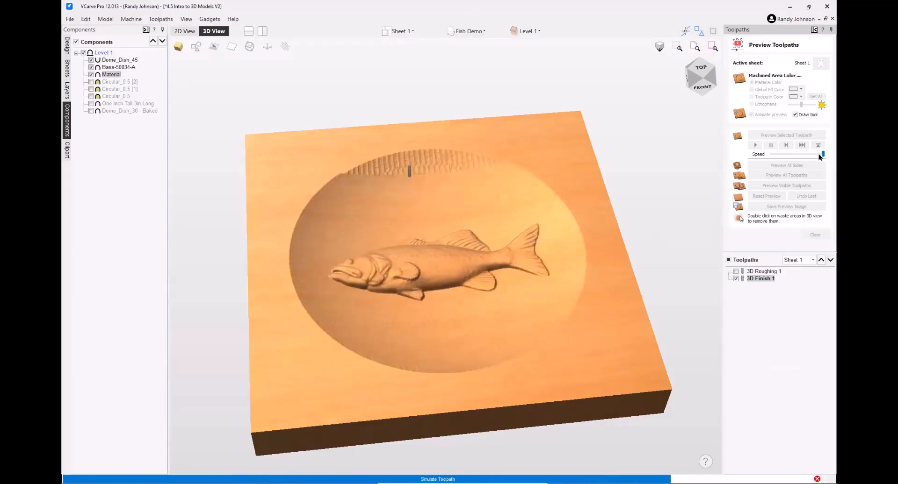
mouse_move(463, 264)
mouse_down()
mouse_move(433, 316)
mouse_move(478, 210)
mouse_move(469, 267)
mouse_up()
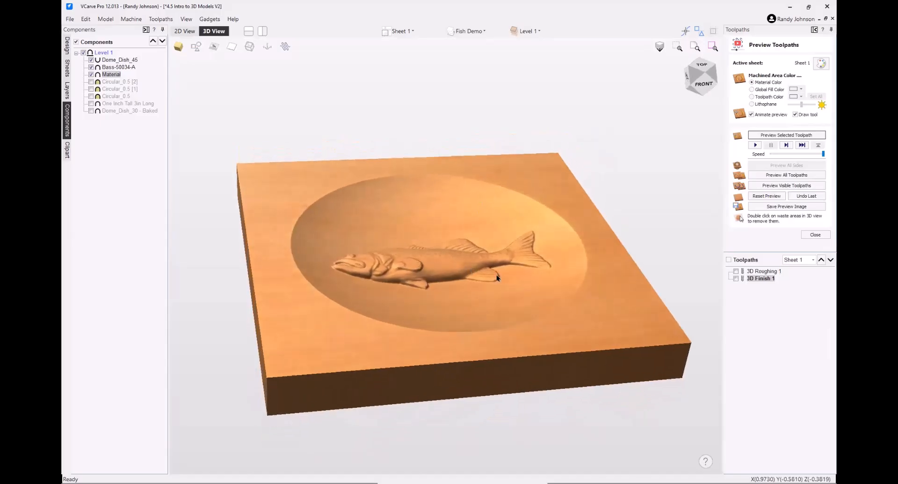
click(819, 237)
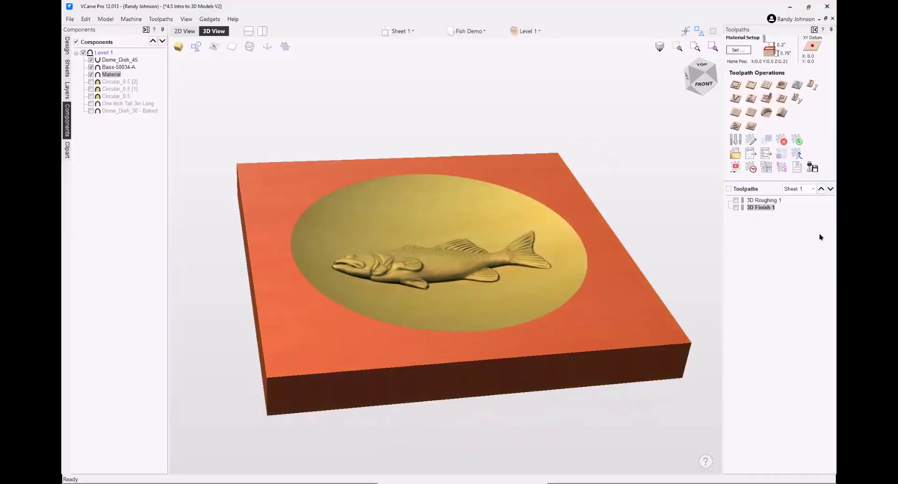
Deselect the Material component in the 3D model.
drag(582, 251, 403, 301)
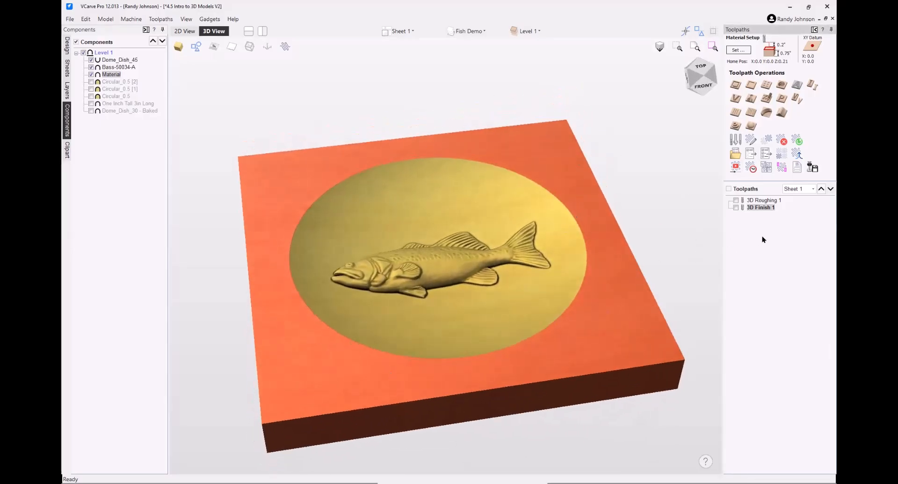
scroll(529, 290, down, 3)
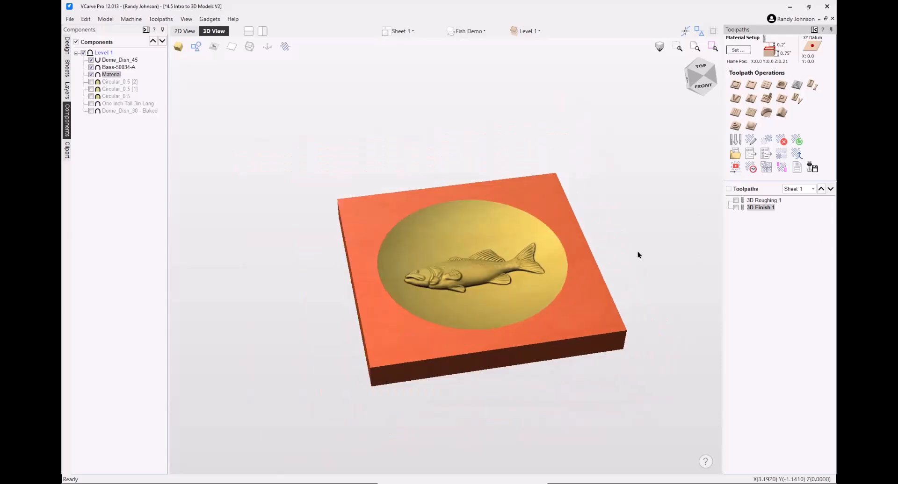
double_click(615, 364)
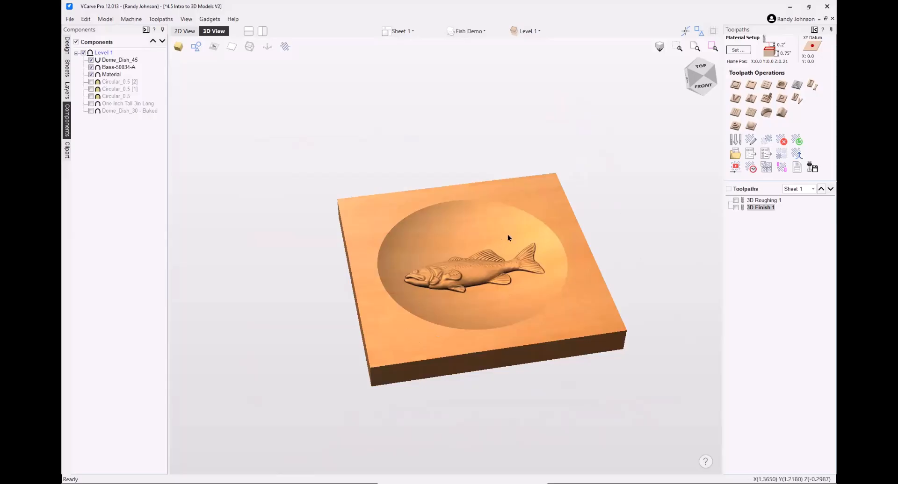
Hide the Material and Dome_Dish_45 components so that only Bass-50034-A is displayed.
click(90, 74)
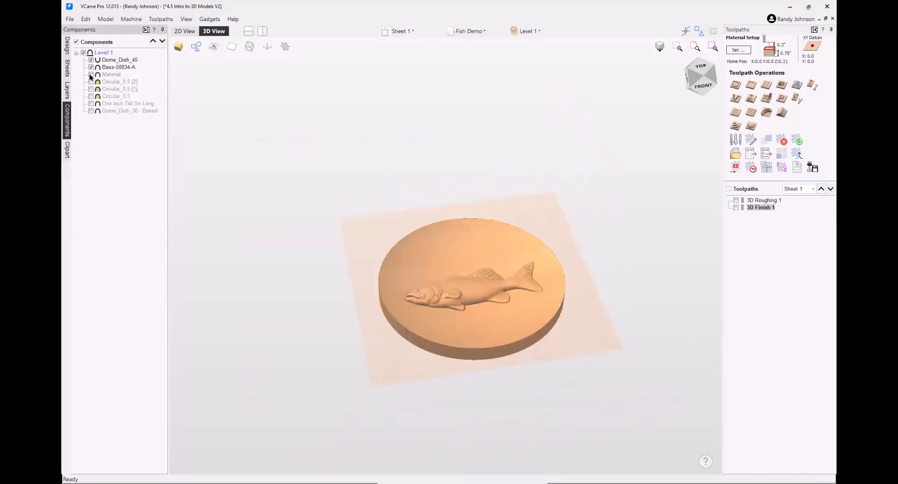
click(91, 68)
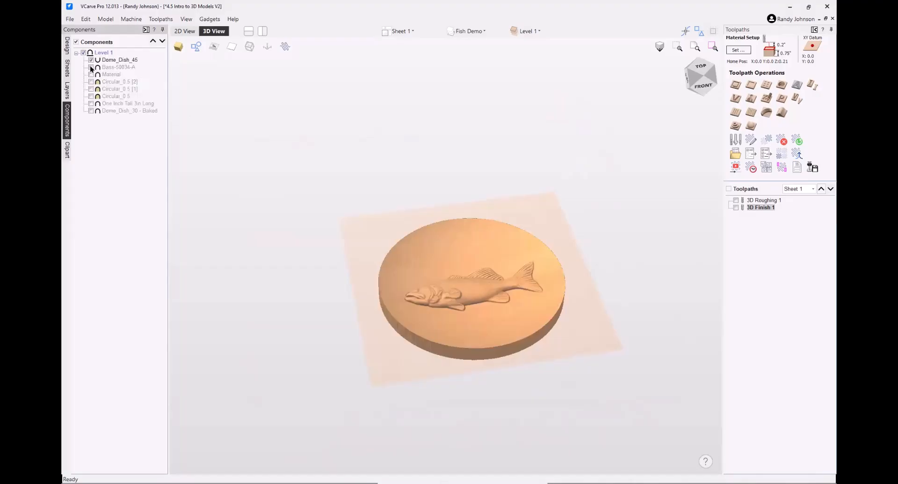
click(90, 60)
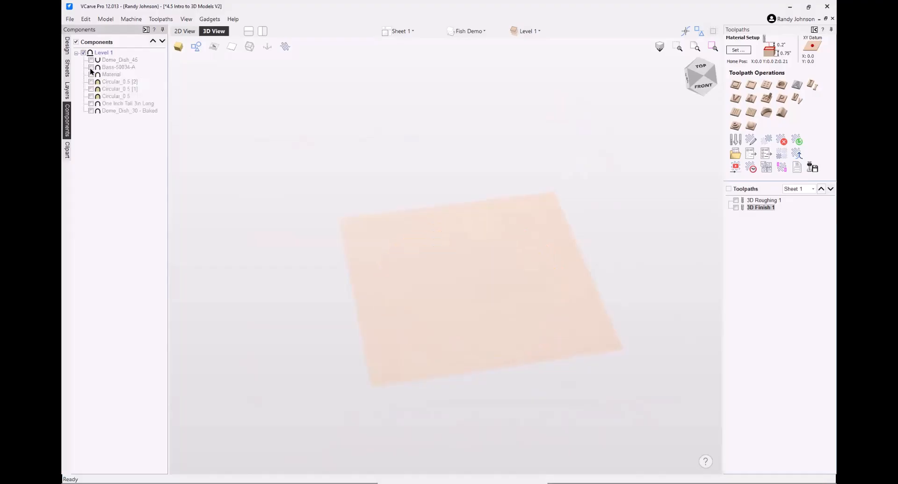
click(90, 68)
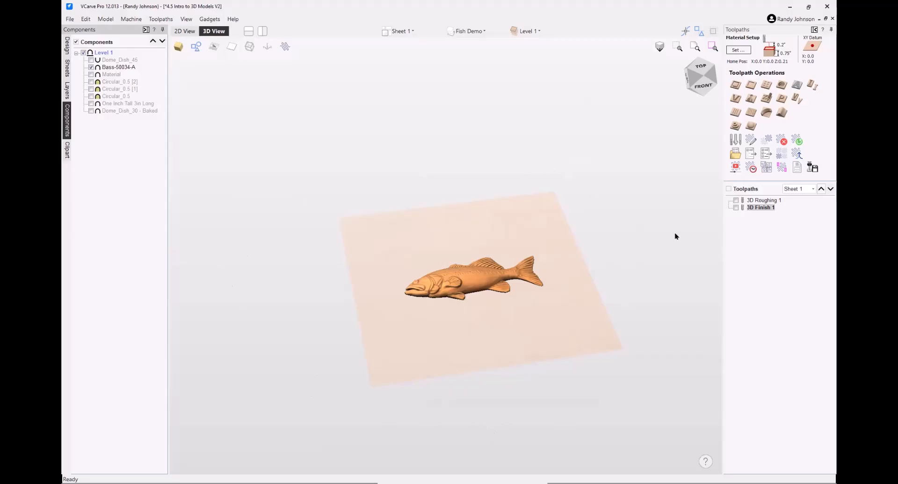
Reopen the toolpath preview and examine the machined fish up close from above.
click(735, 170)
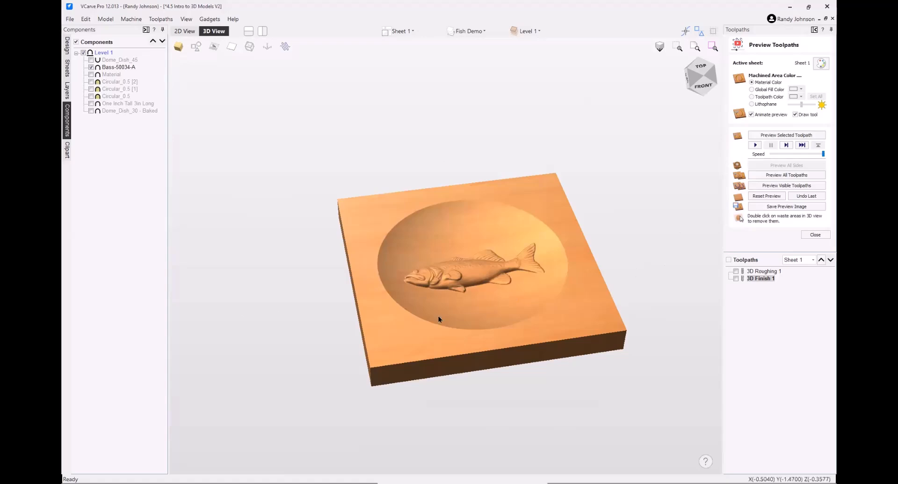
scroll(449, 299, up, 5)
drag(474, 263, 465, 426)
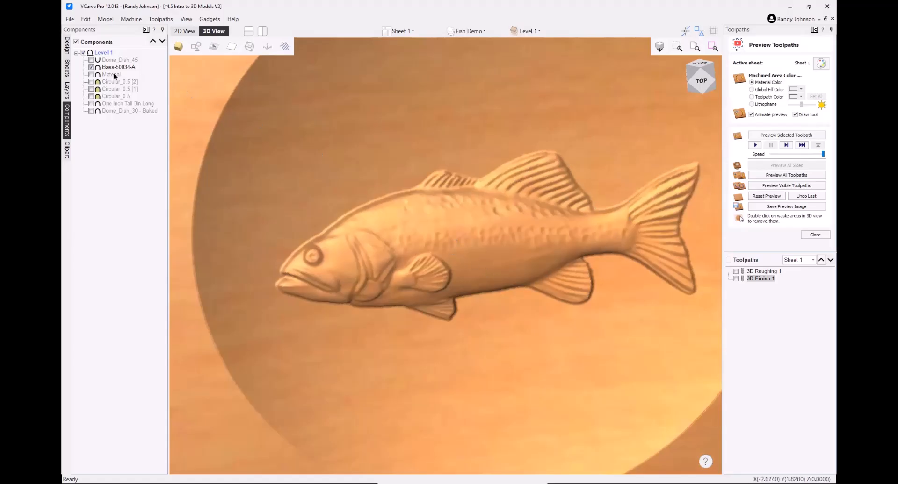
Show the Dome_Dish_45 and Material components again and leave the toolpath preview.
click(91, 61)
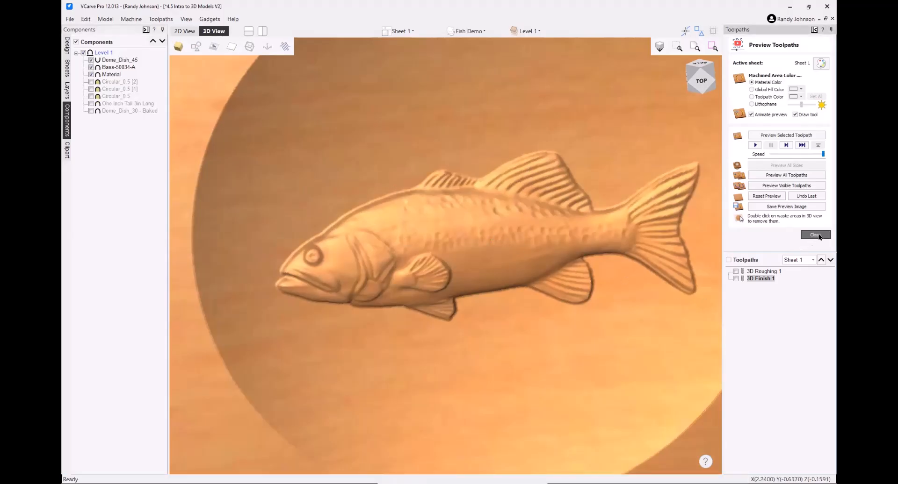
click(816, 235)
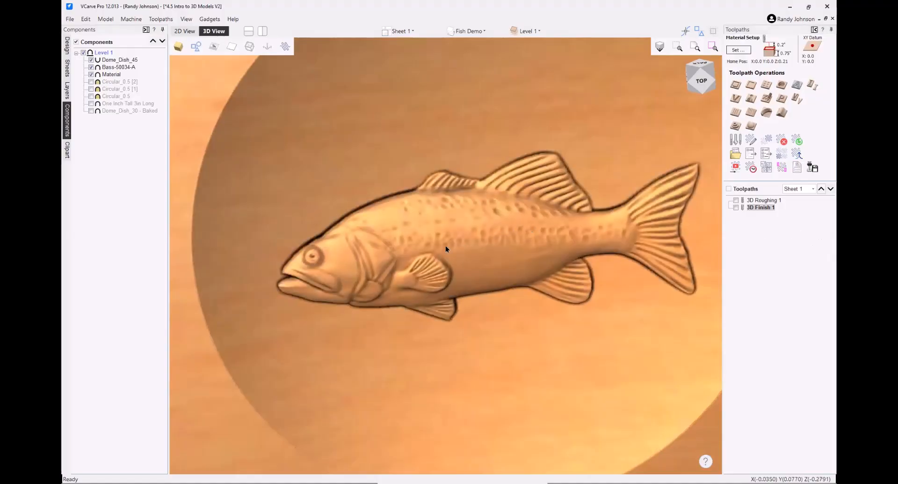
Bring up the simulated carving again to compare it with the model, view the whole dish and close the preview.
click(735, 167)
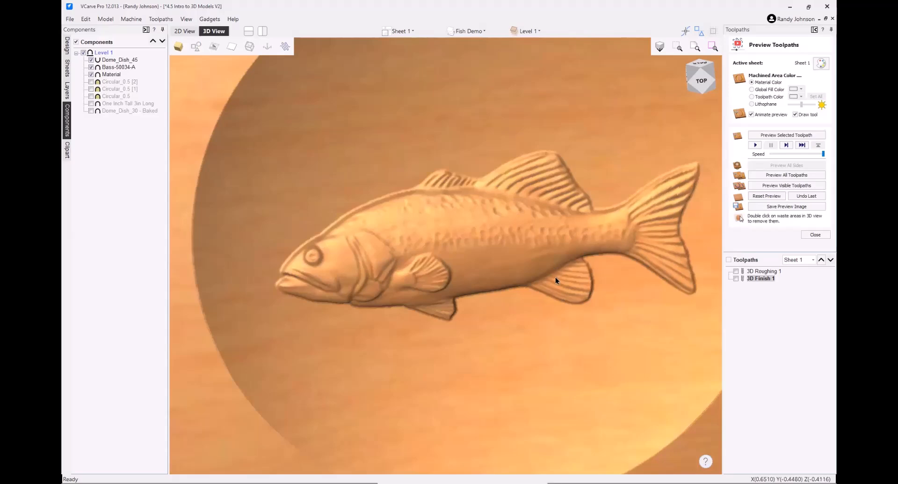
scroll(485, 306, down, 5)
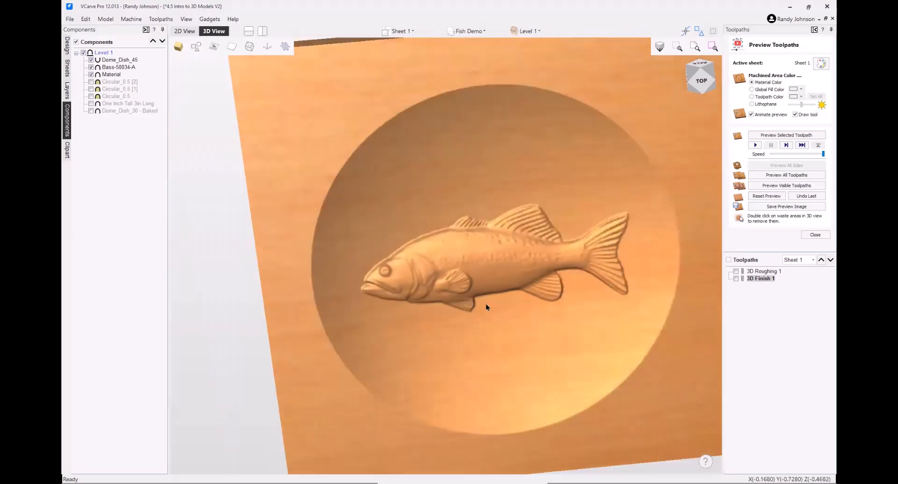
drag(484, 304, 367, 344)
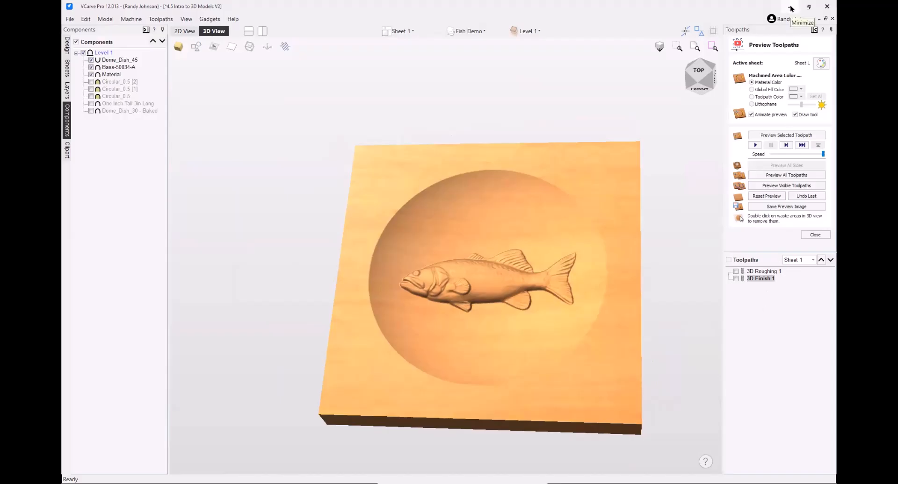
click(815, 235)
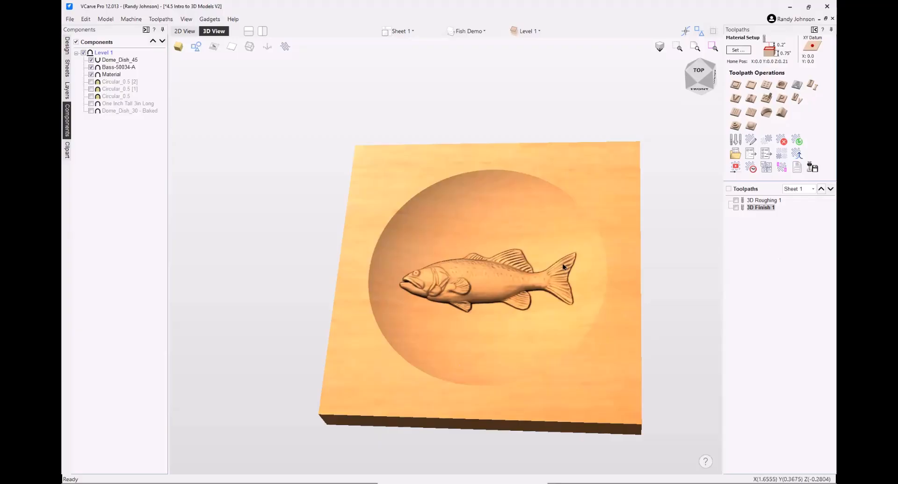
Set the scale factor for the machining time estimates to 2 in the toolpaths summary and check the finishing toolpath's details.
click(749, 168)
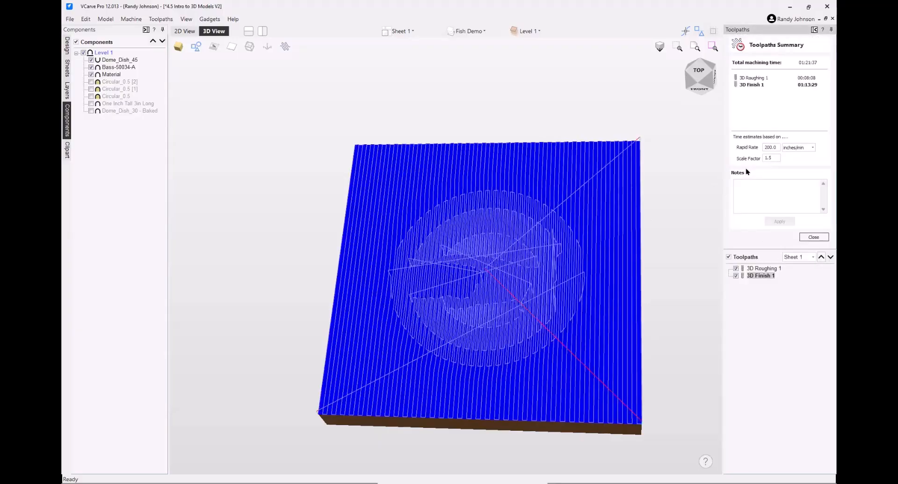
double_click(775, 158)
text(2)
key(Tab)
click(813, 237)
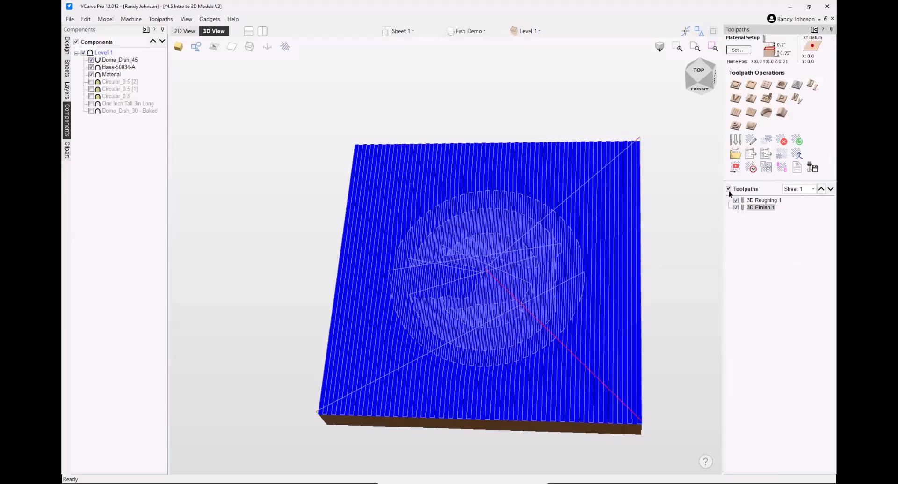
mouse_move(761, 211)
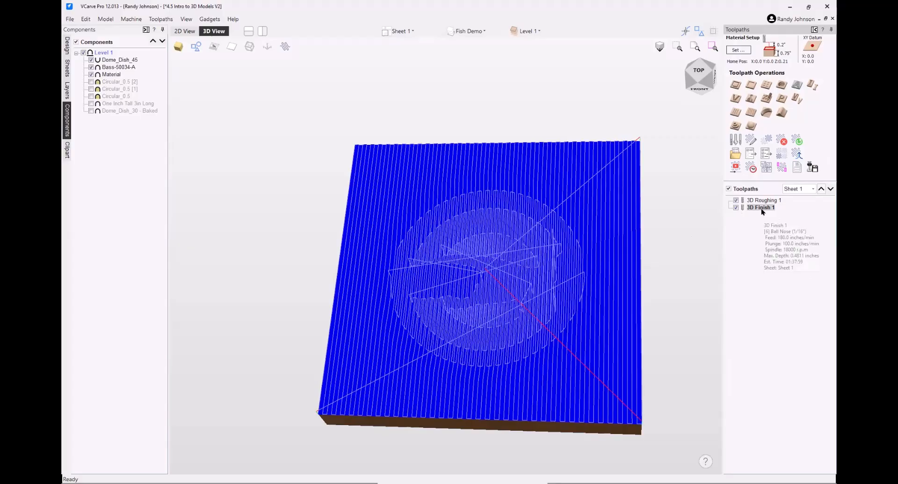
Display only the 3D Roughing 1 toolpath and check its End Mill (1/4") 1 flute settings in the tool database.
click(728, 189)
click(735, 201)
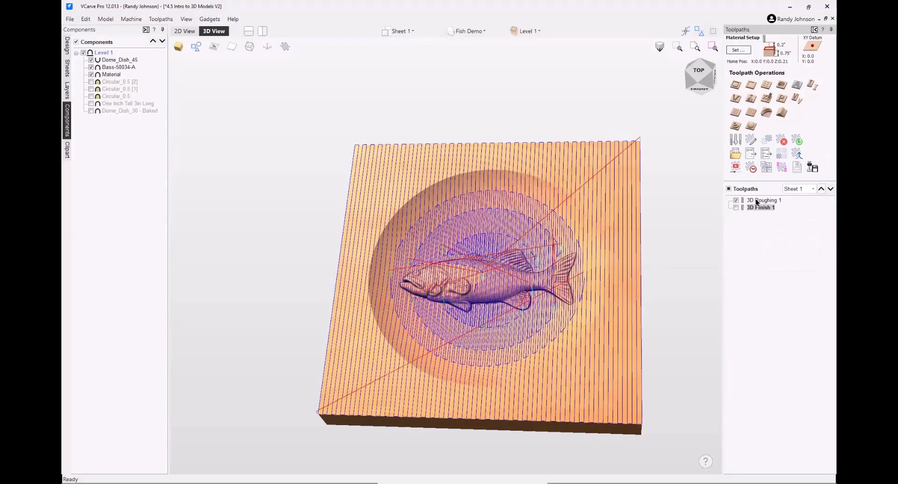
double_click(758, 201)
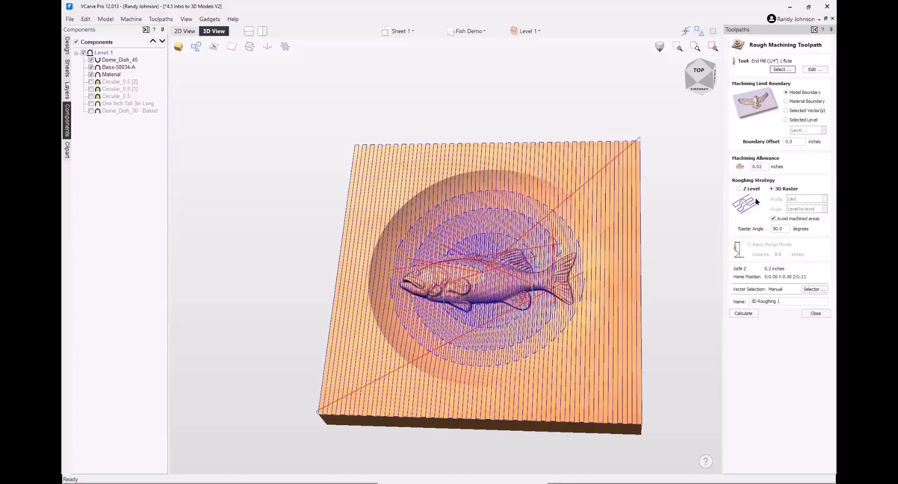
click(777, 69)
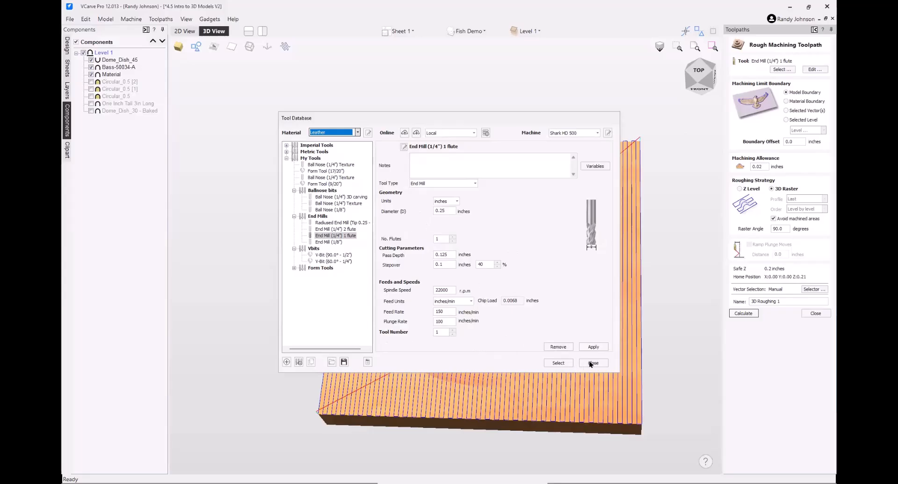
click(555, 364)
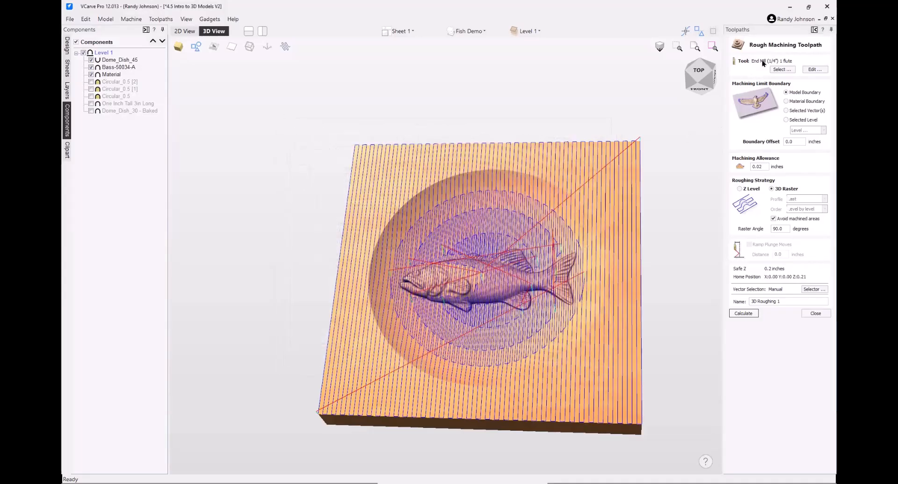
click(814, 314)
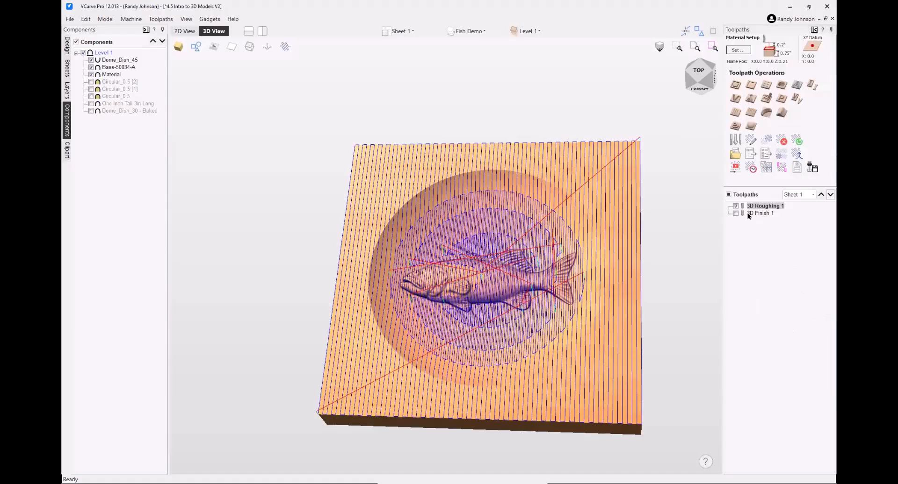
Check the Ball Nose (1/16") assigned to the 3D Finish 1 toolpath in the tool database and leave the toolpath unchanged.
click(748, 213)
double_click(748, 215)
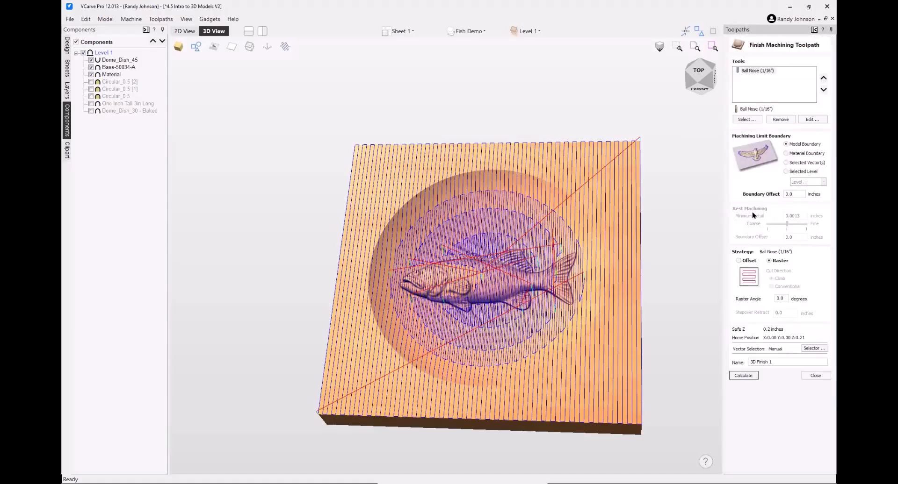
click(748, 120)
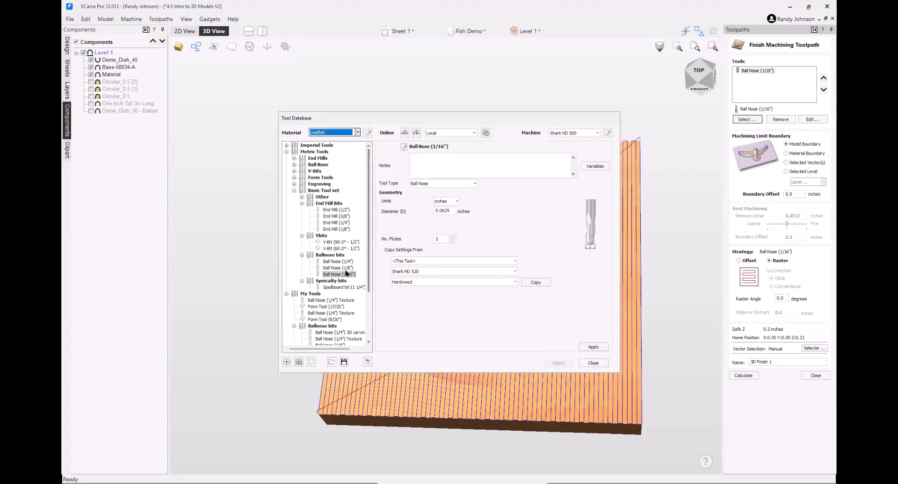
click(594, 364)
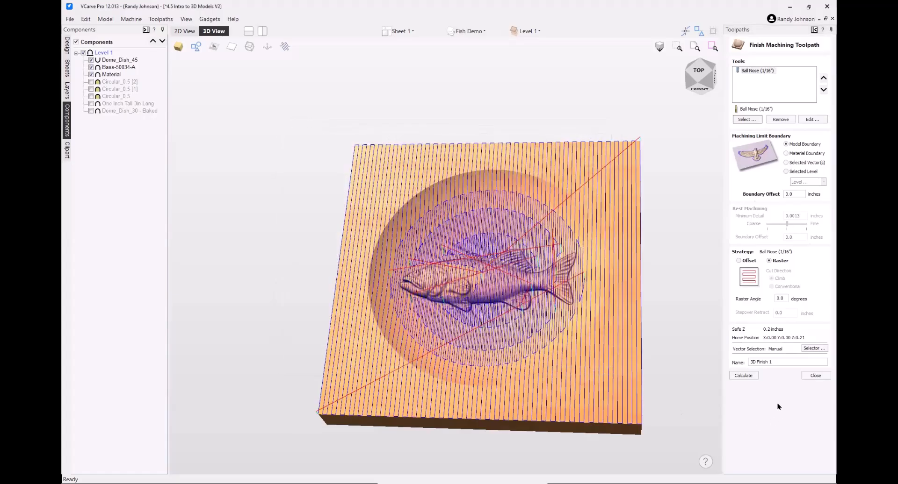
click(807, 378)
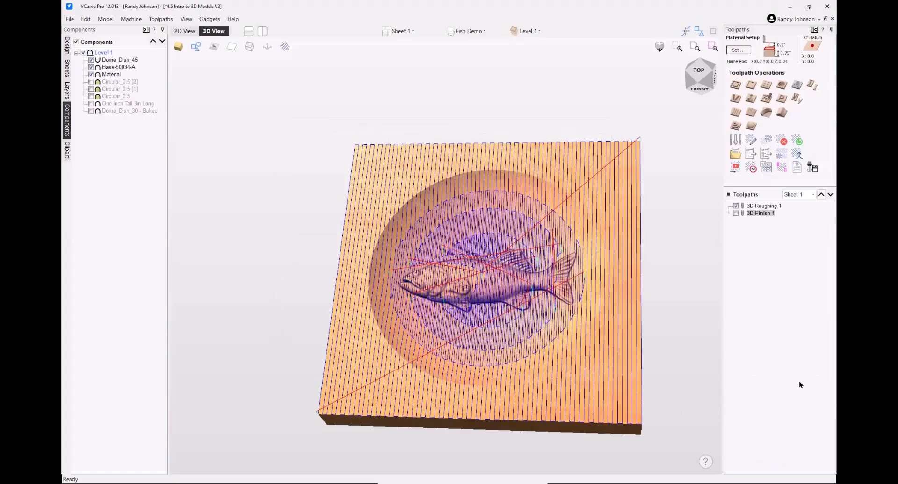
Switch to the J's Place sign project, show the 2D and 3D views side by side and examine the recessed duck from several angles.
click(788, 7)
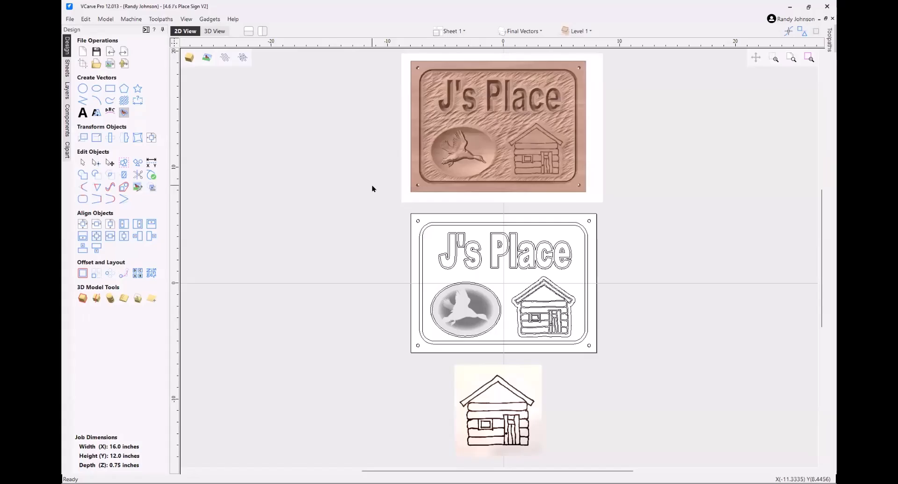
click(261, 33)
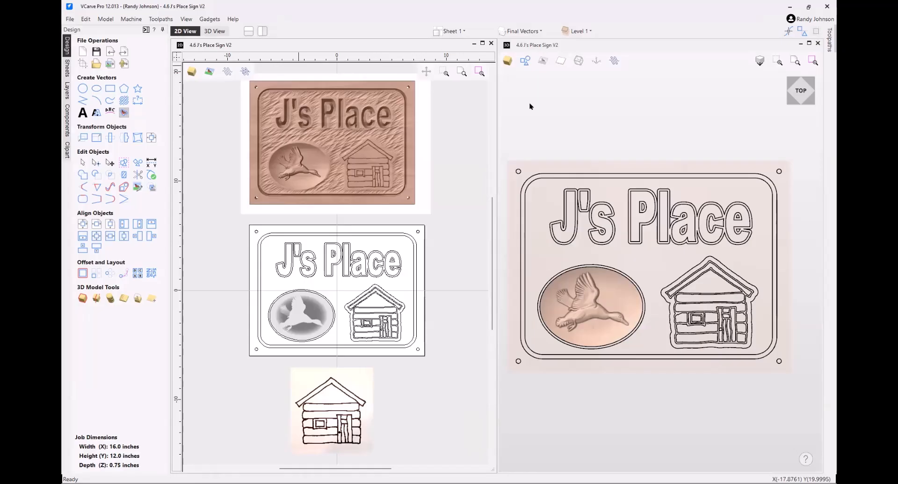
drag(663, 417, 722, 176)
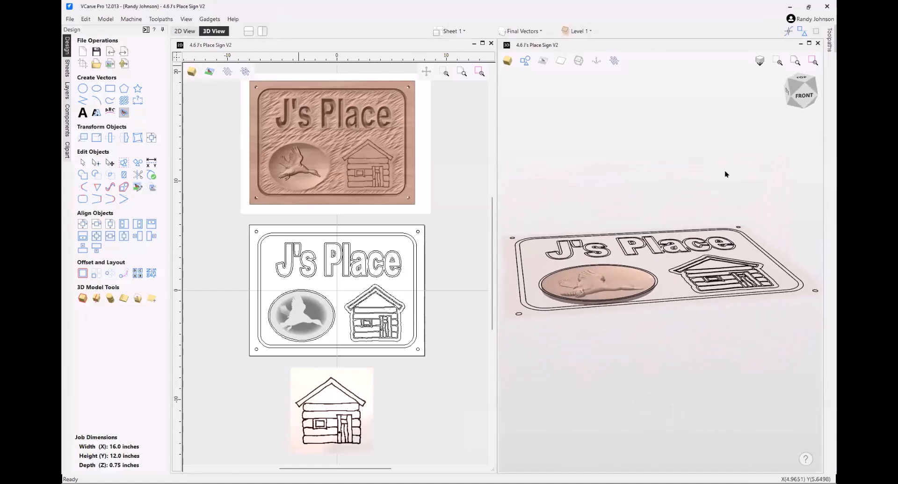
drag(577, 345, 525, 219)
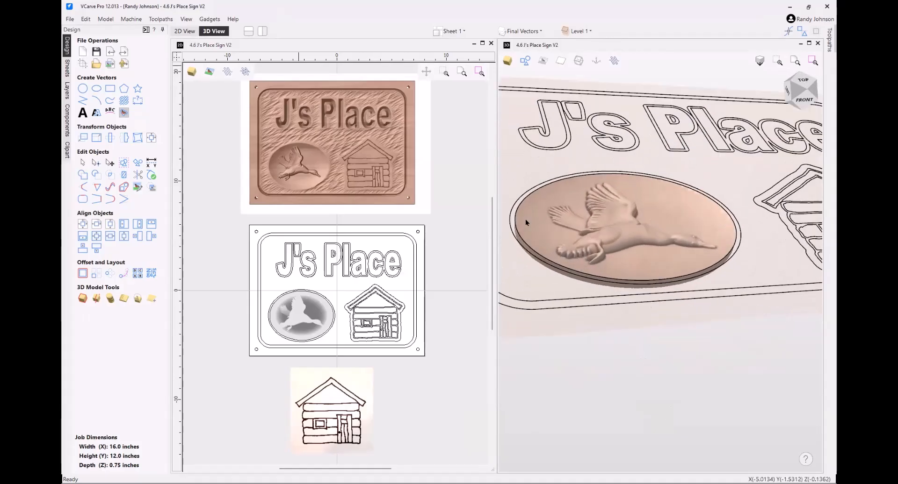
scroll(548, 234, down, 2)
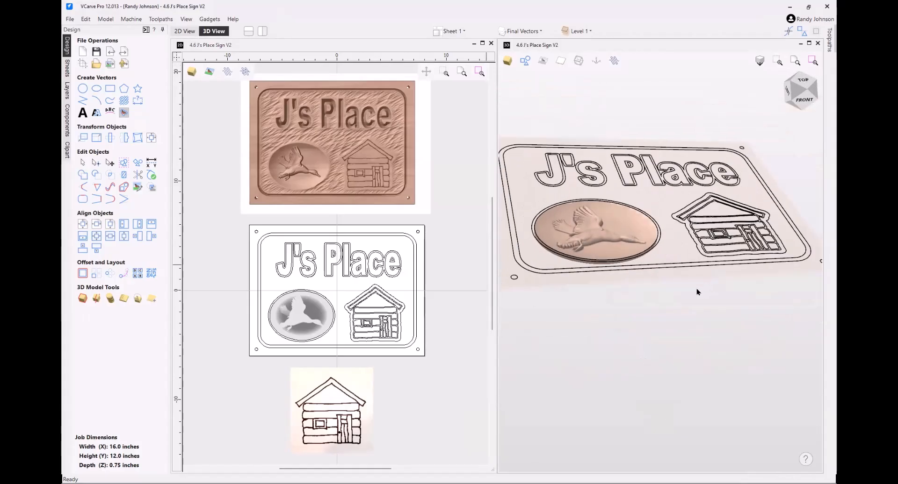
drag(692, 305, 667, 308)
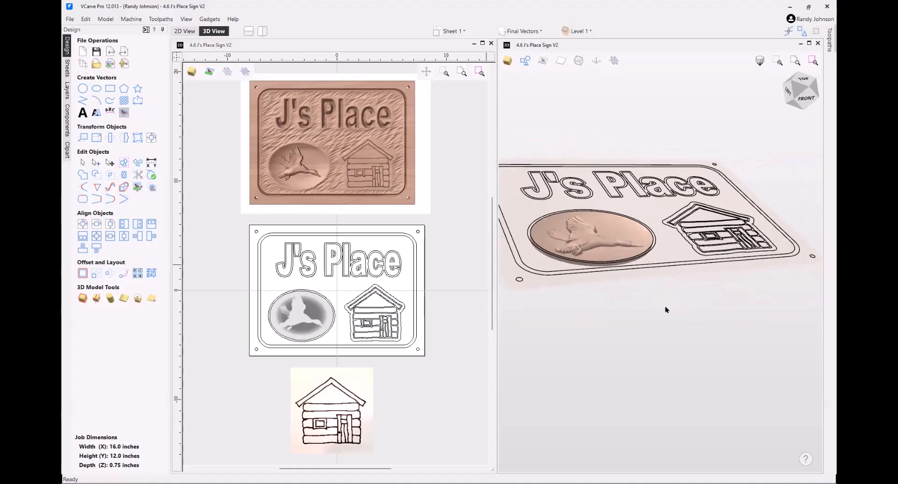
scroll(653, 313, down, 2)
drag(680, 208, 666, 345)
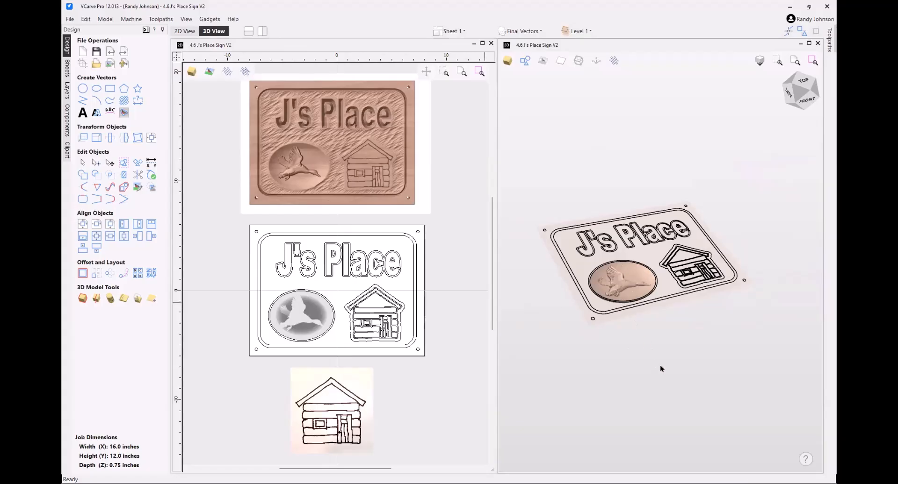
drag(661, 369, 639, 236)
scroll(606, 263, up, 4)
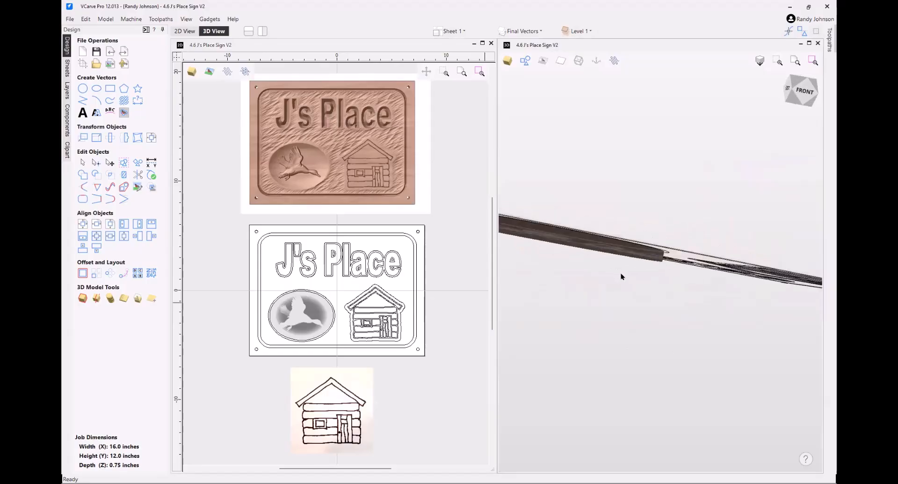
scroll(621, 277, down, 3)
click(793, 62)
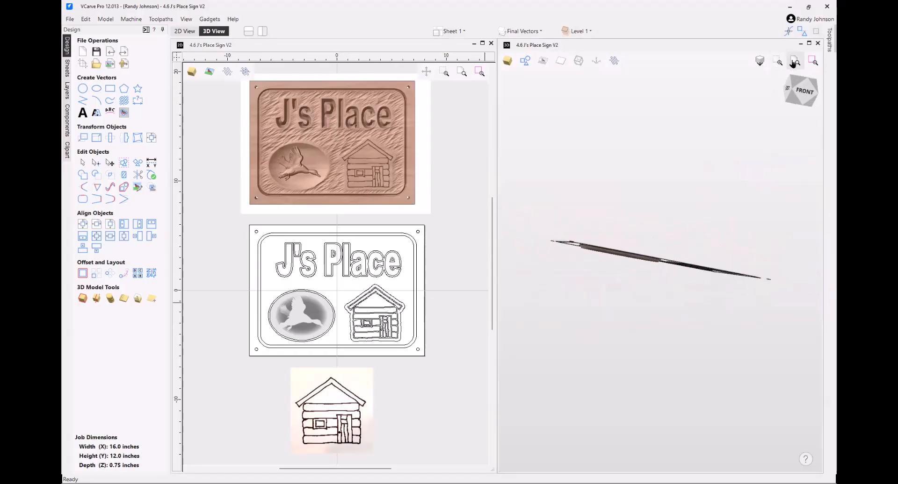
Maximize the 3D view and examine the whole sign with its duck oval, lettering and cabin.
click(809, 43)
drag(450, 330, 557, 343)
drag(637, 297, 603, 409)
drag(224, 271, 514, 198)
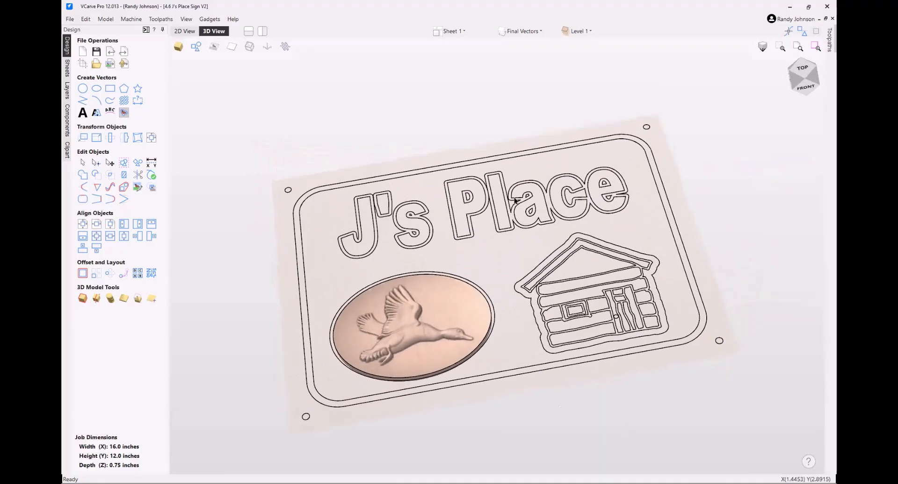
scroll(515, 199, down, 5)
drag(689, 238, 563, 323)
scroll(476, 343, up, 2)
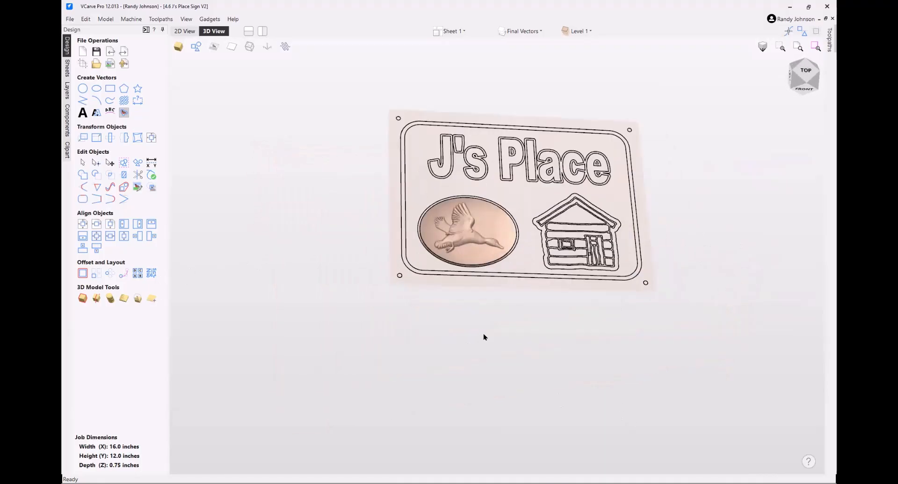
drag(483, 336, 343, 226)
Change the combine mode of the Duck_3-57246-B component to Add.
click(65, 125)
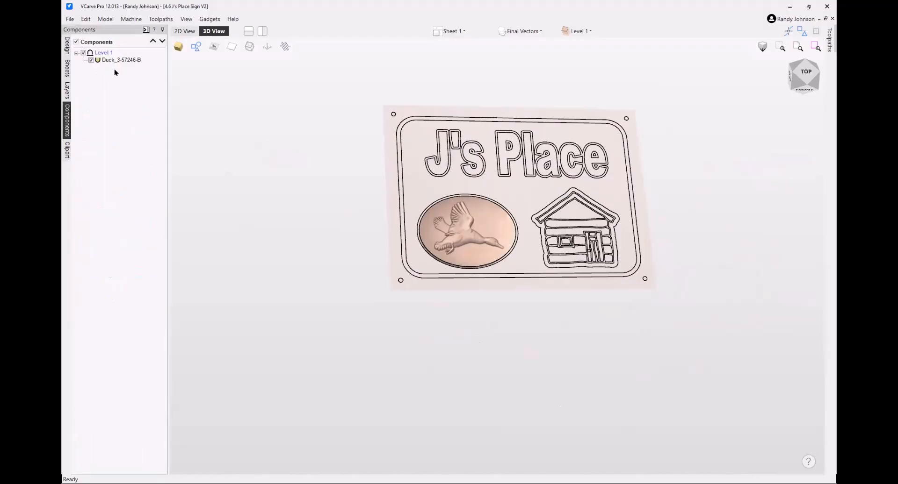
mouse_move(111, 66)
click(107, 61)
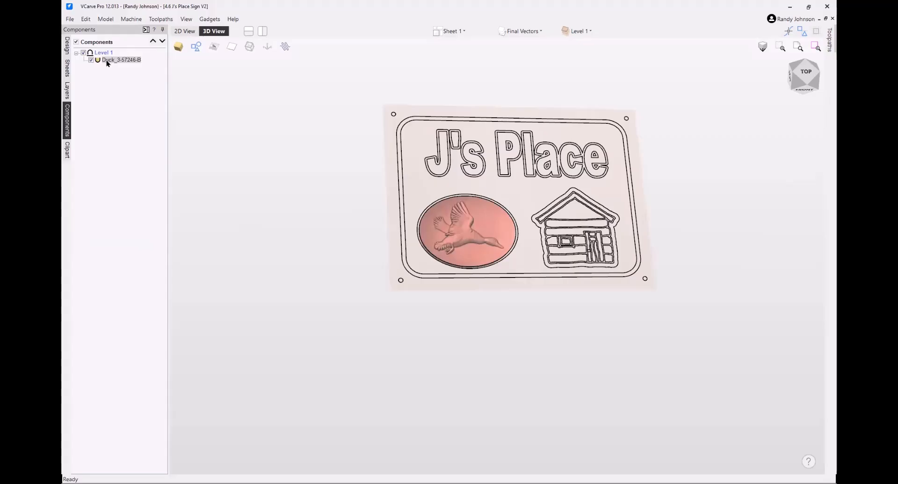
right_click(107, 61)
mouse_move(142, 70)
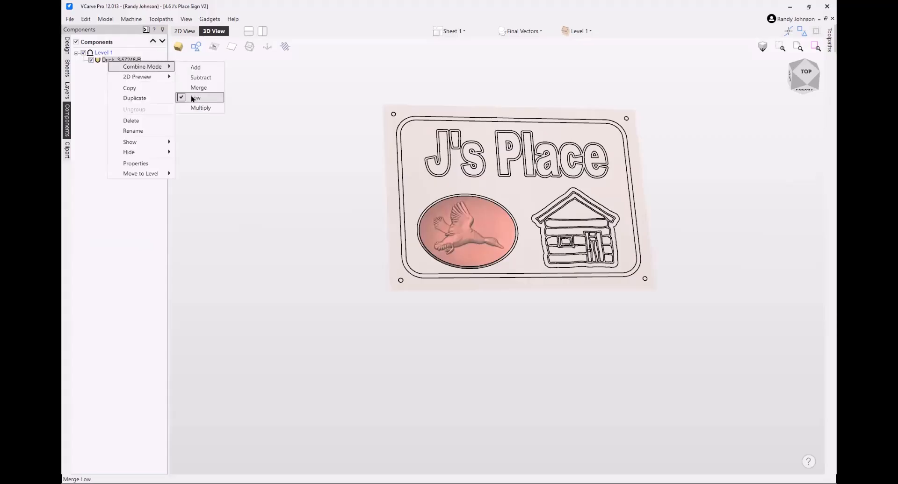
click(197, 69)
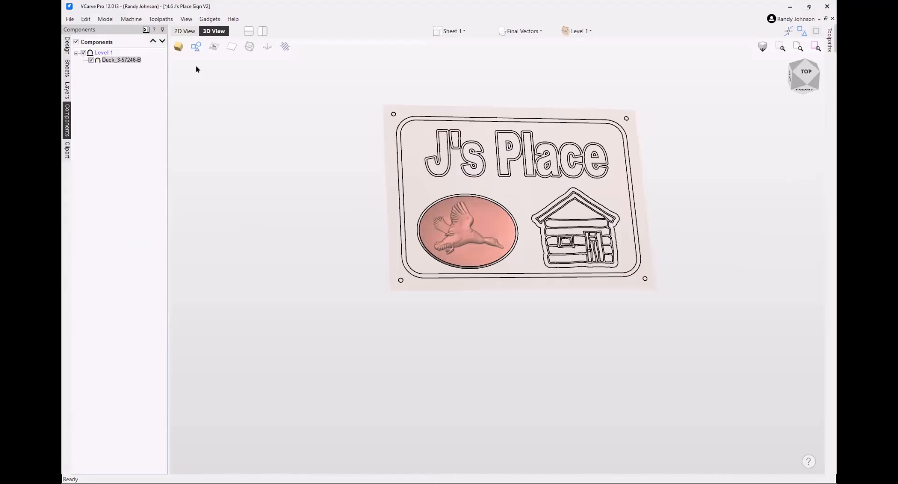
Review the combine mode options of the duck component and of Level 1 while inspecting the duck oval.
right_click(114, 62)
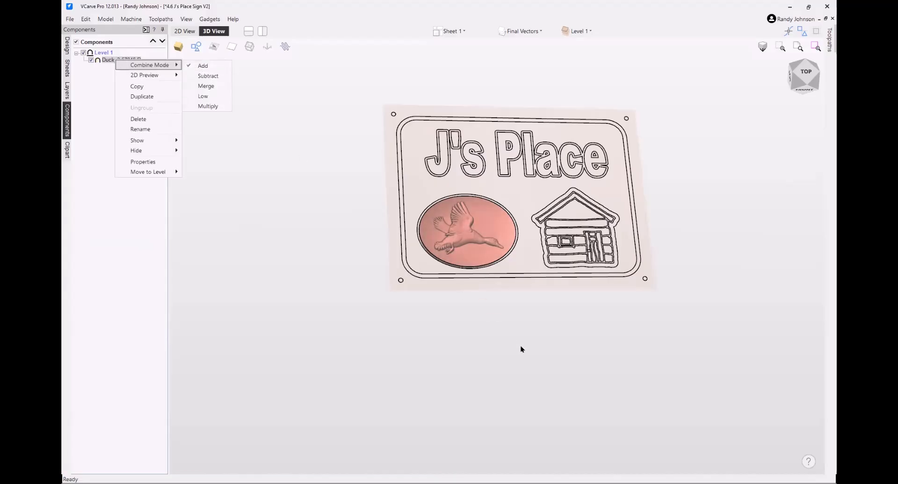
mouse_move(521, 350)
mouse_down()
mouse_move(537, 298)
mouse_move(546, 176)
mouse_move(539, 136)
mouse_move(529, 200)
mouse_move(532, 127)
mouse_move(521, 266)
mouse_move(504, 304)
mouse_move(541, 268)
mouse_move(538, 155)
mouse_move(504, 285)
mouse_move(557, 285)
mouse_move(511, 362)
mouse_move(509, 356)
mouse_up()
scroll(510, 355, up, 3)
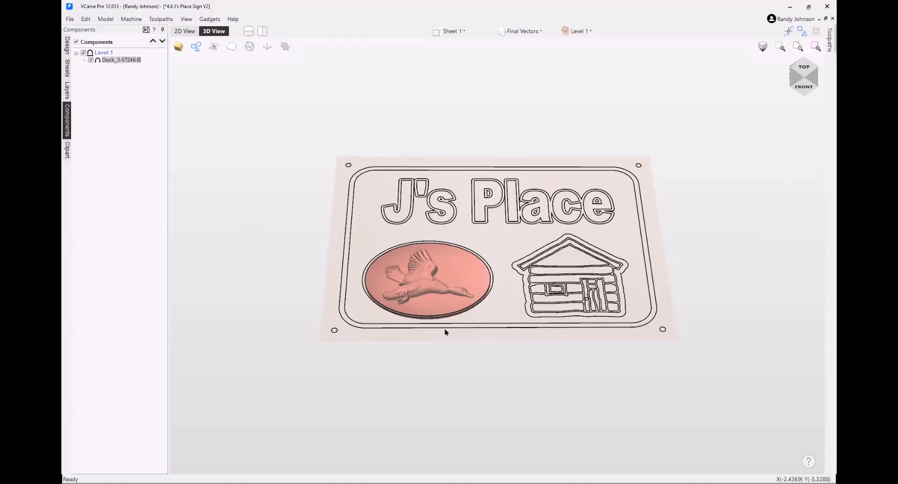
right_click(133, 59)
mouse_move(180, 67)
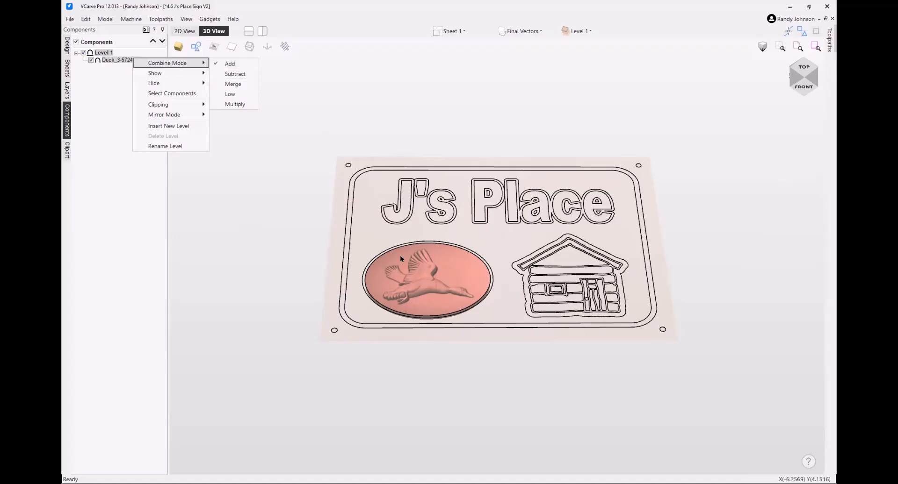
click(273, 253)
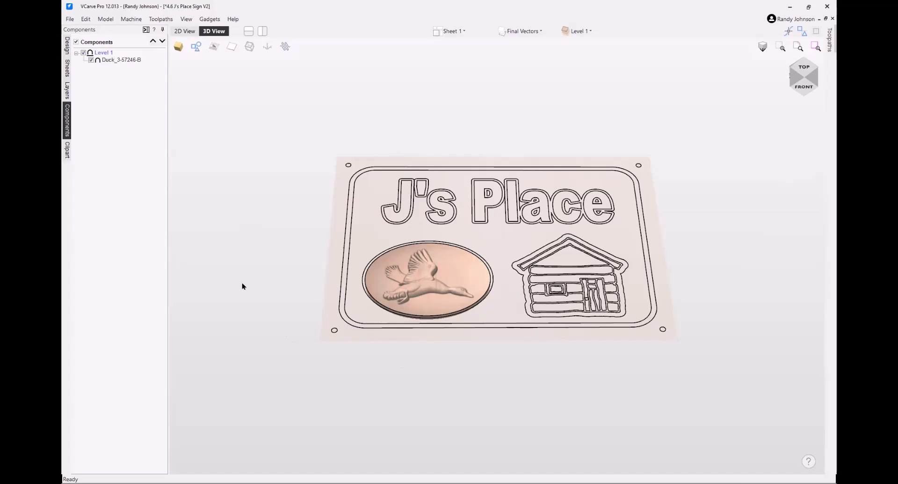
Review the duck component's combine setting and heights in its properties and close them.
right_click(130, 62)
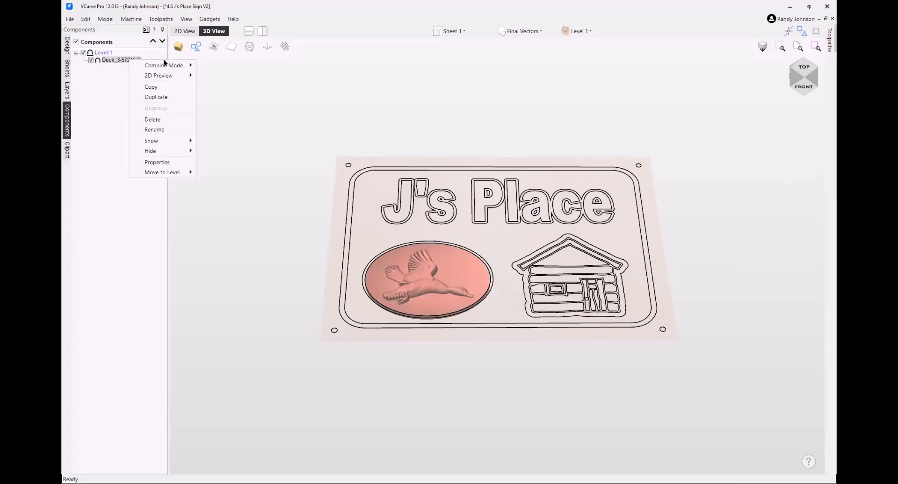
click(112, 60)
double_click(113, 61)
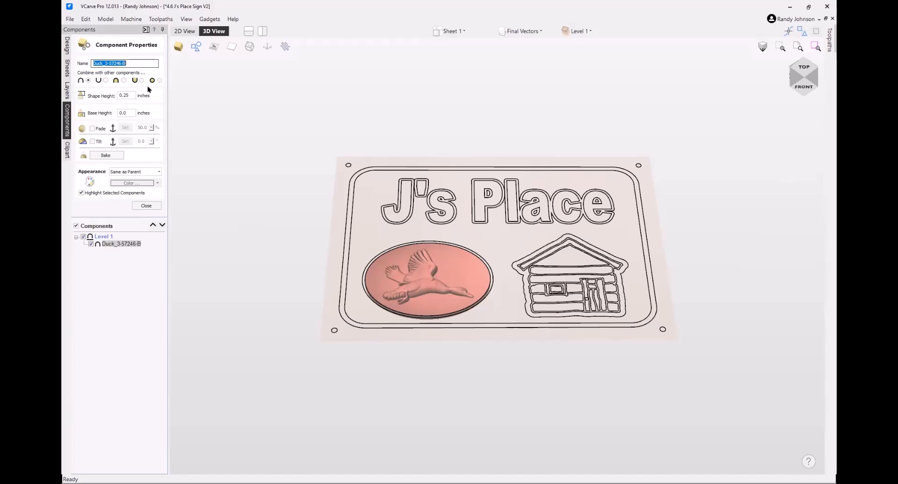
click(146, 206)
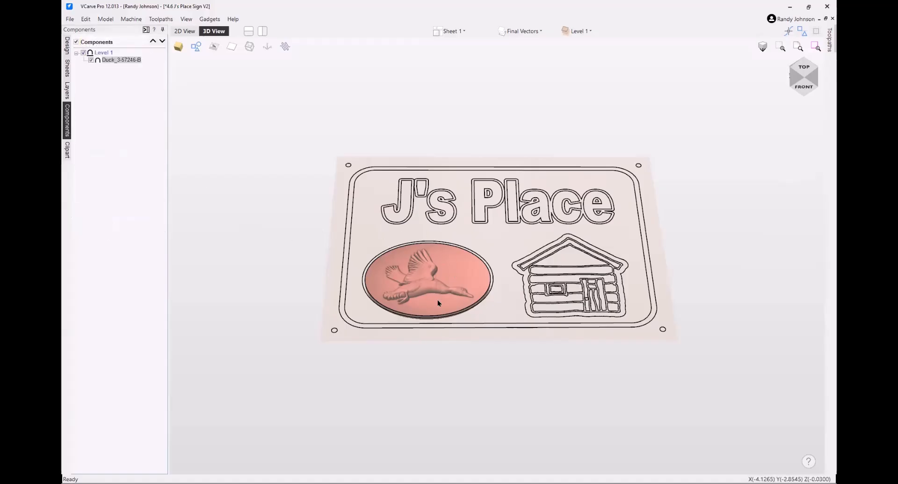
Keep the toolpath list open and display the 3D Roughing and 3D Finish 1/16 BN toolpaths on the sign.
click(831, 40)
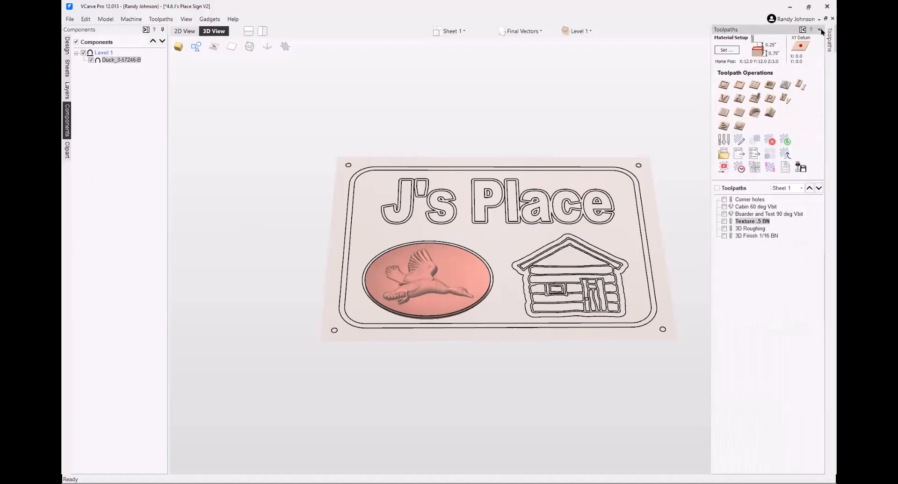
click(820, 29)
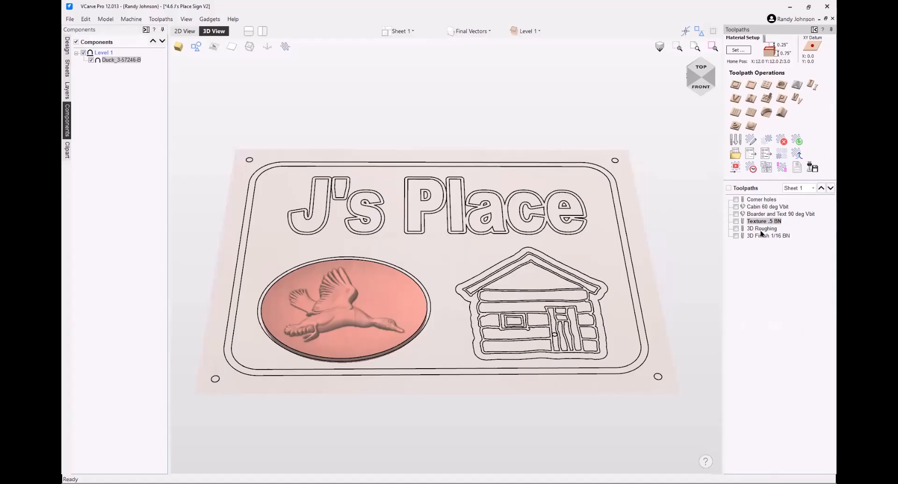
click(736, 229)
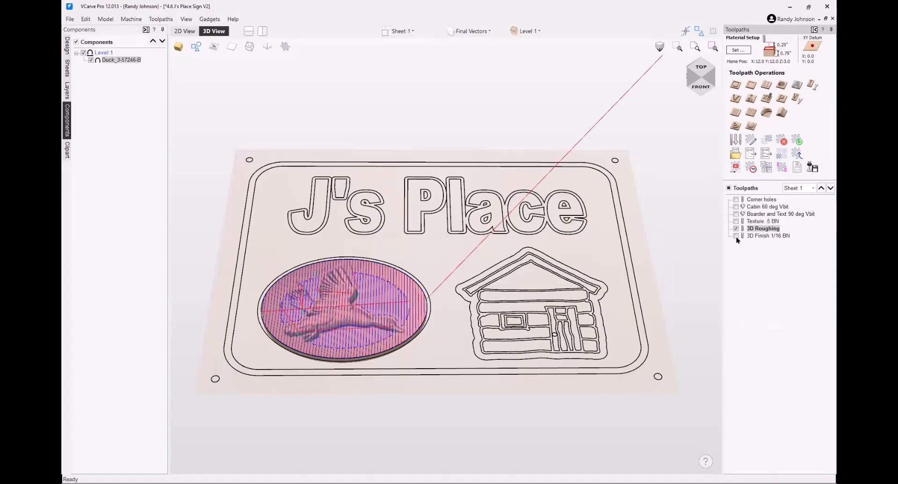
click(736, 236)
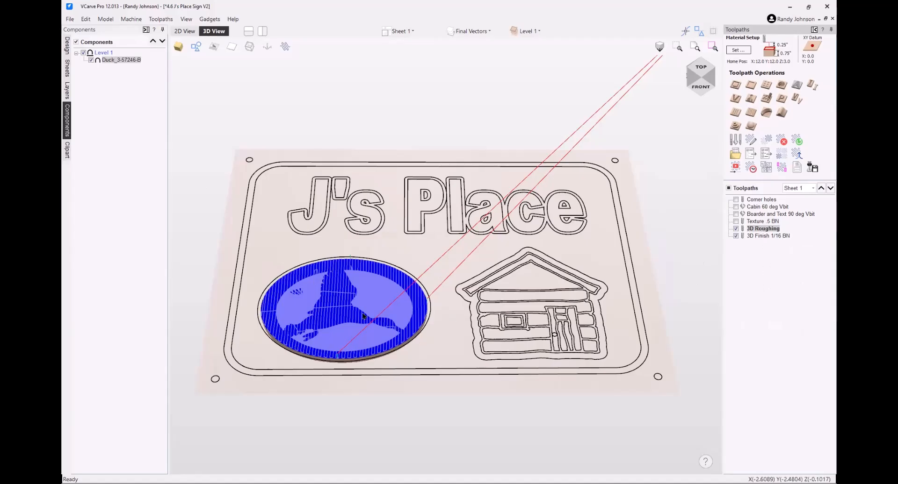
Show the 2D and 3D views side by side and inspect the cabin sketch bitmap below the sign layout.
click(265, 32)
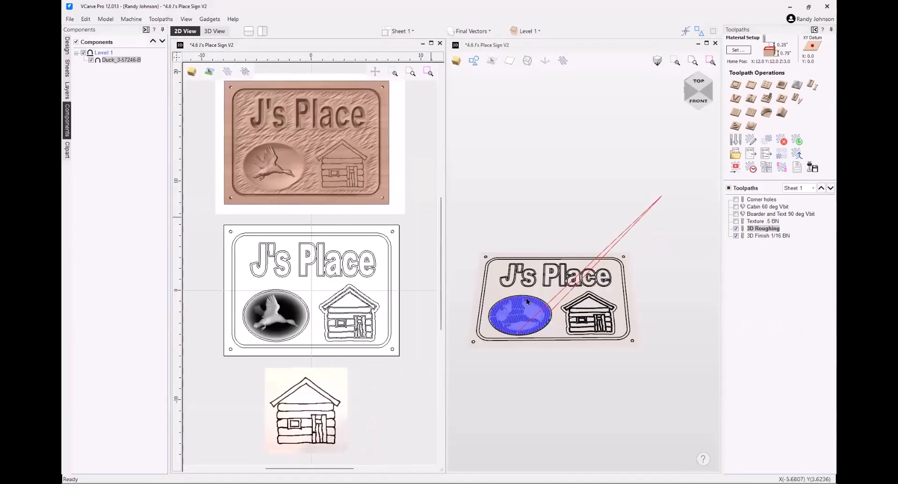
scroll(493, 321, up, 3)
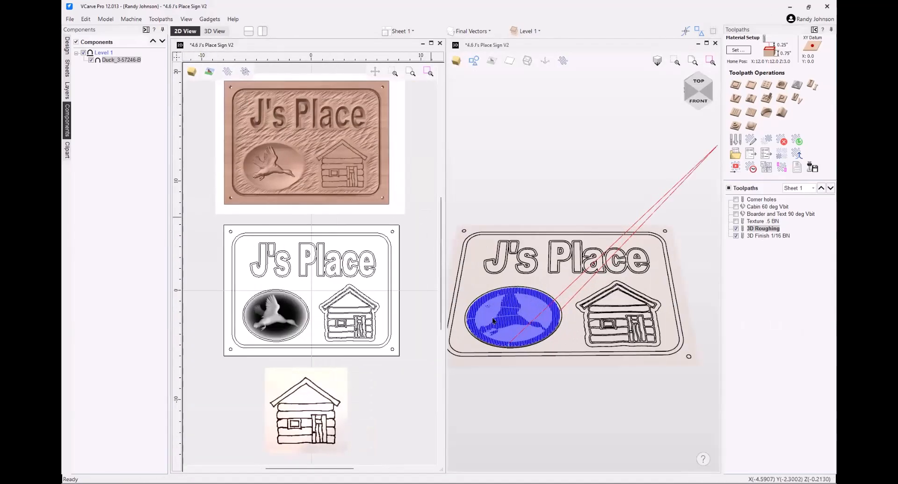
click(621, 179)
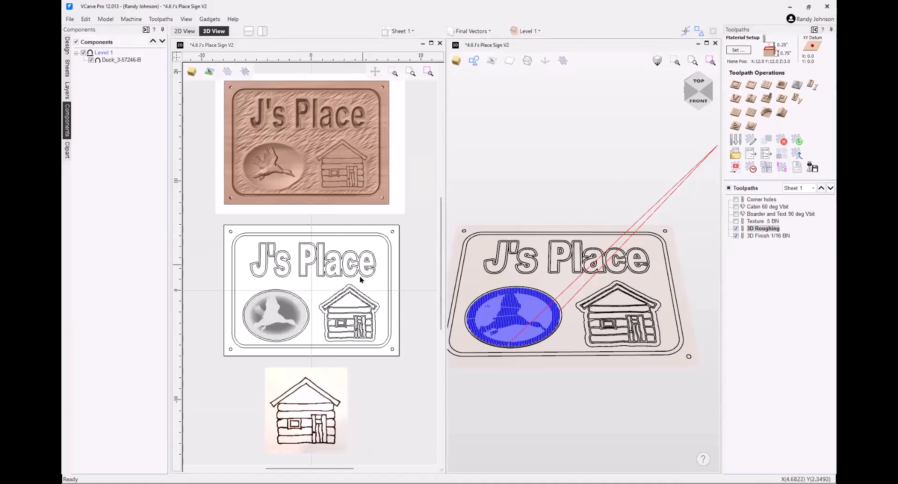
scroll(304, 444, up, 2)
scroll(305, 444, up, 1)
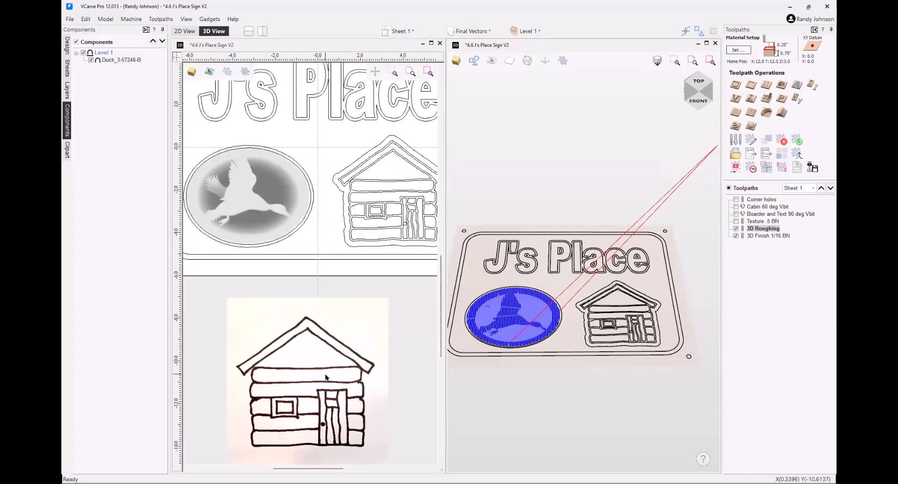
click(327, 376)
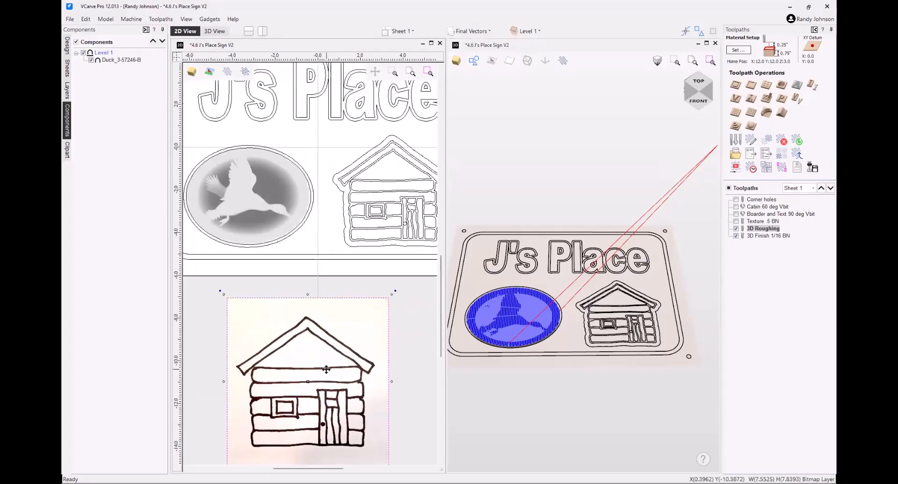
scroll(312, 360, down, 2)
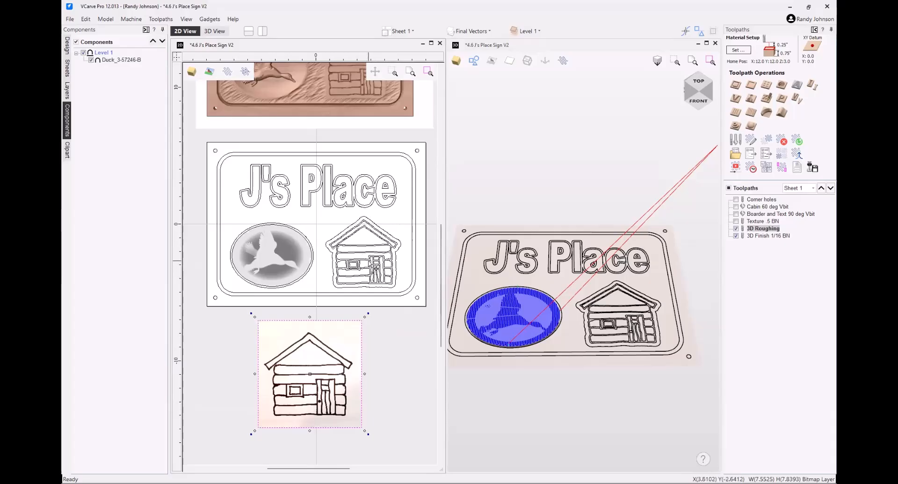
Hide the 3D Roughing and 3D Finish 1/16 BN toolpaths and preview the Corner holes toolpath on the material.
click(755, 200)
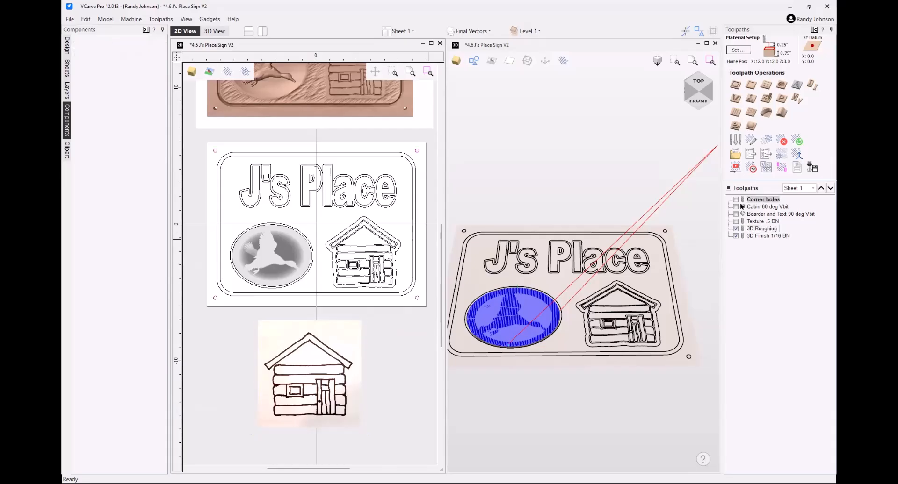
click(735, 201)
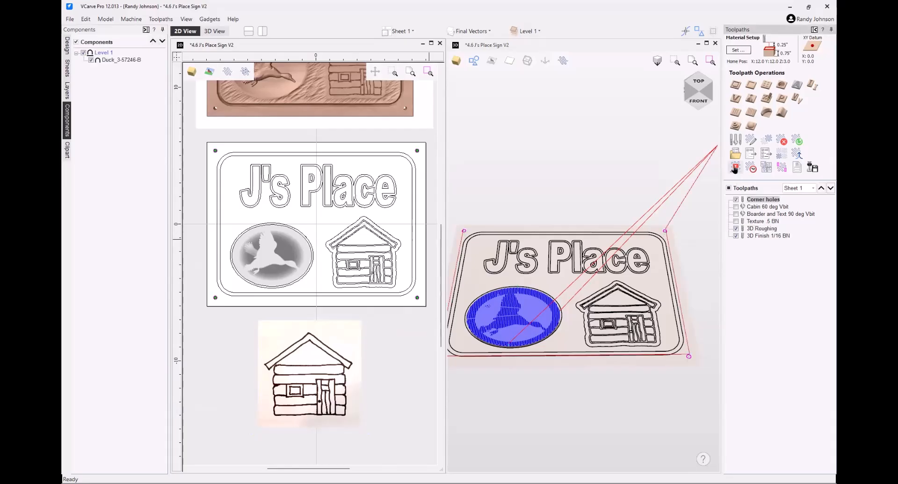
click(734, 170)
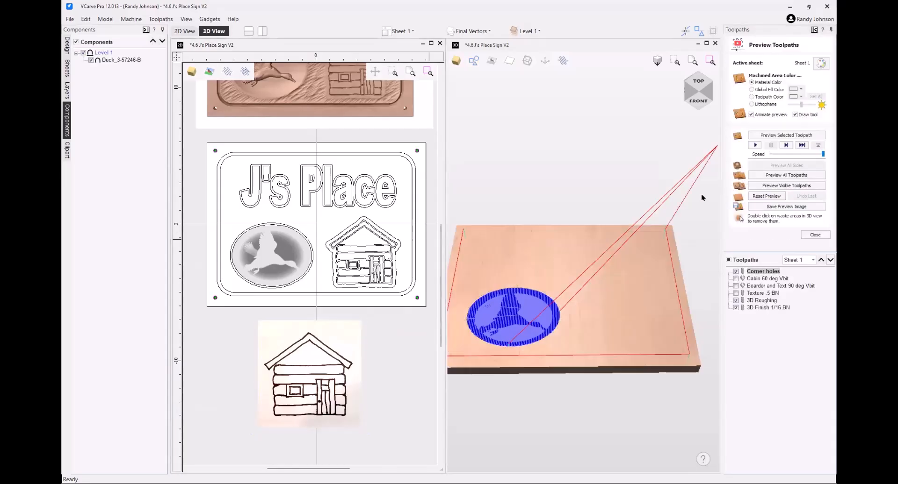
click(737, 301)
click(736, 307)
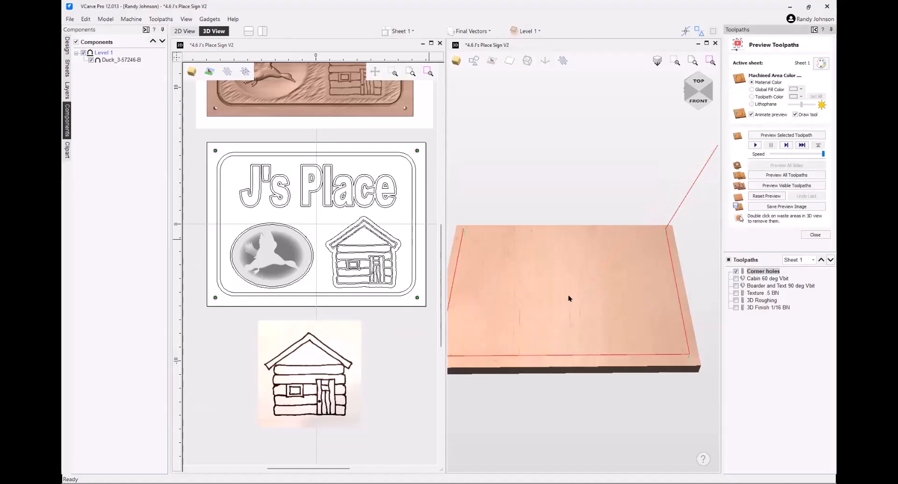
scroll(580, 247, down, 2)
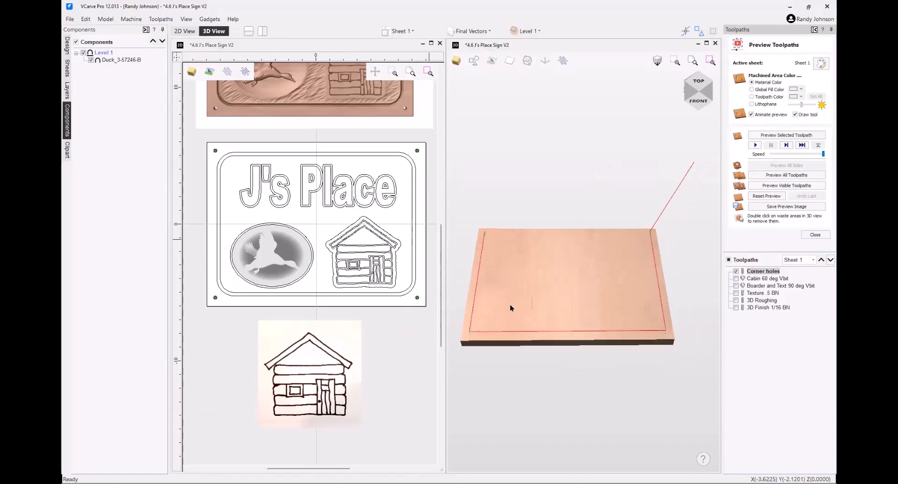
click(786, 135)
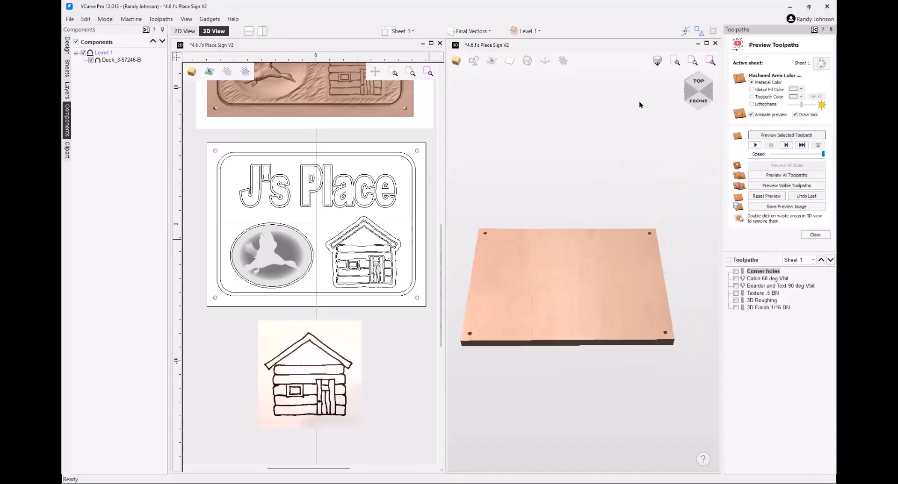
Stack the 2D view above the 3D view and preview the Cabin 60 deg Vbit toolpath on the sign.
click(248, 31)
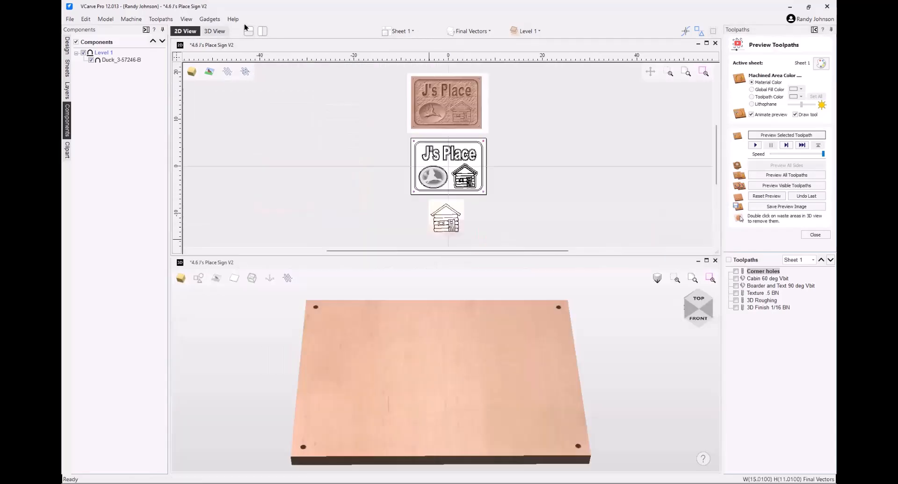
scroll(442, 182, up, 5)
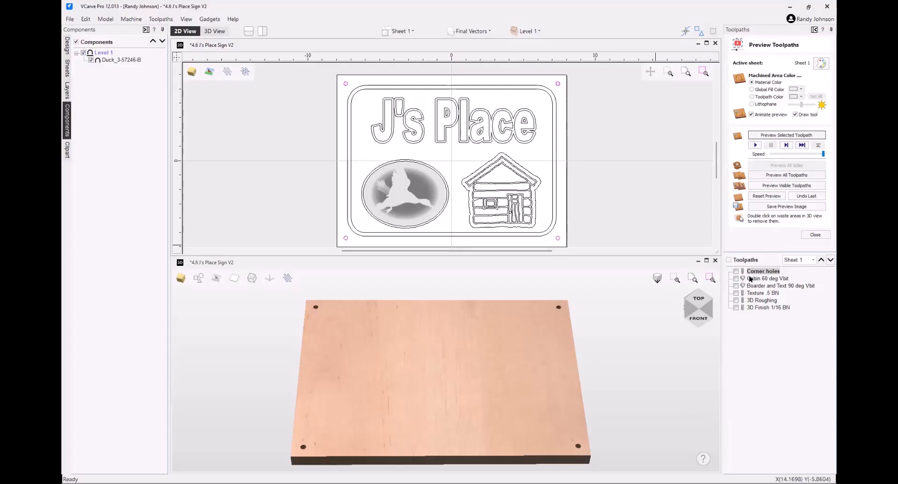
mouse_move(773, 274)
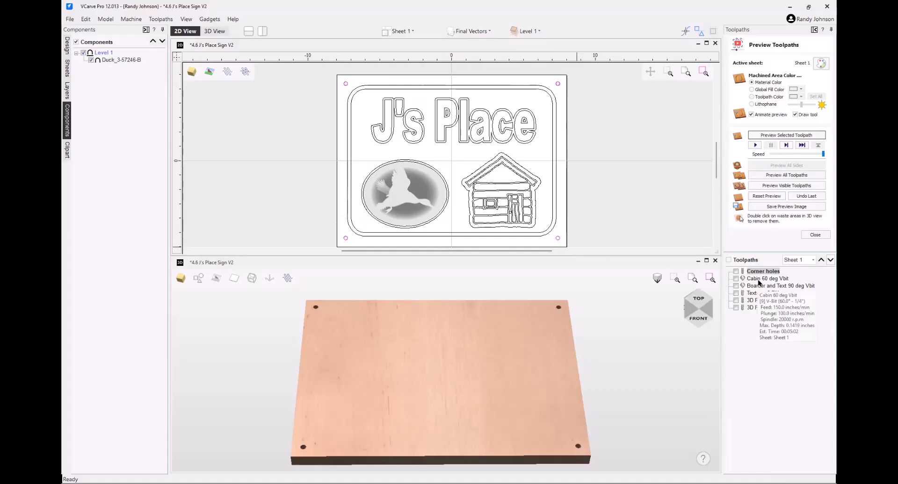
click(760, 279)
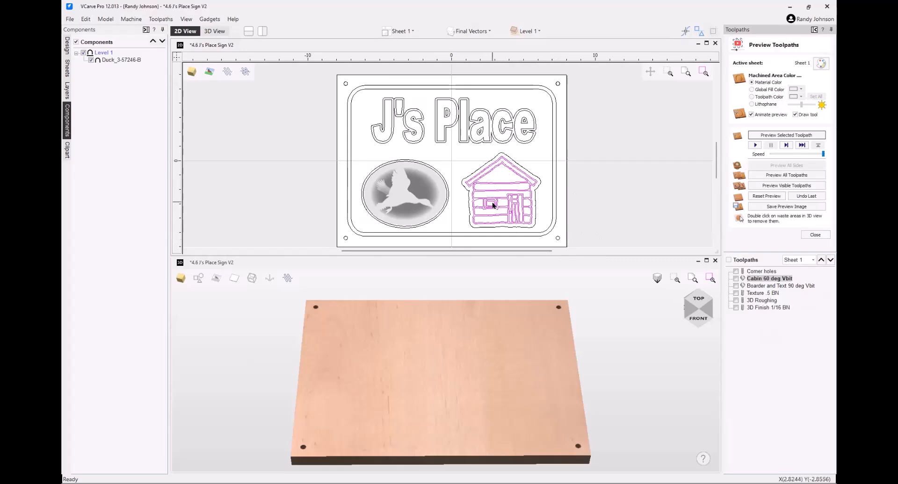
mouse_move(767, 281)
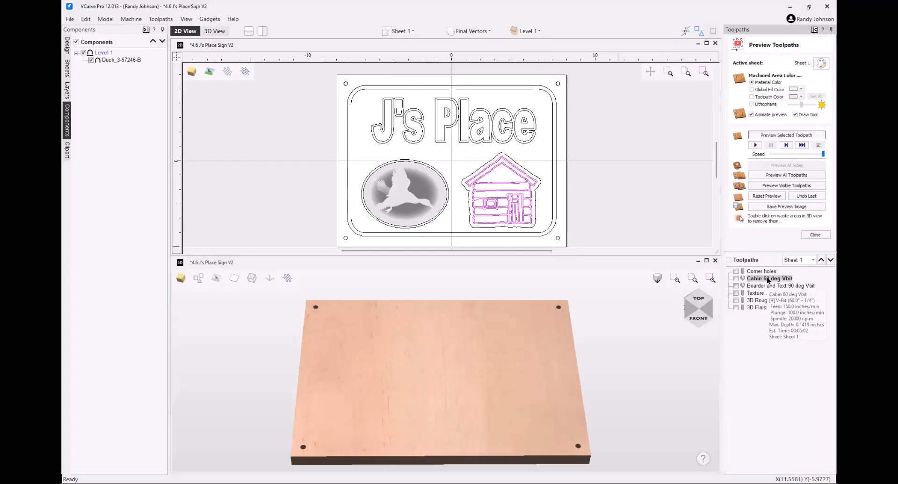
click(780, 136)
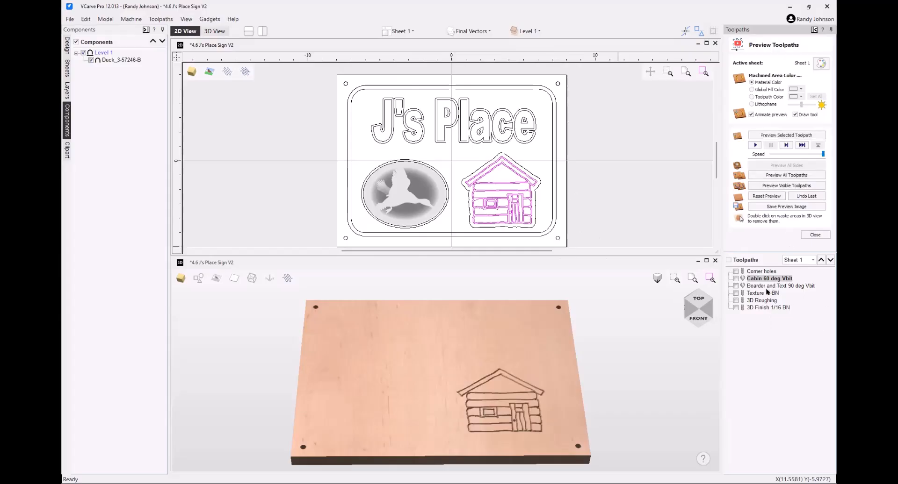
Preview the Boarder and Text 90 deg Vbit toolpath on the sign.
mouse_move(764, 289)
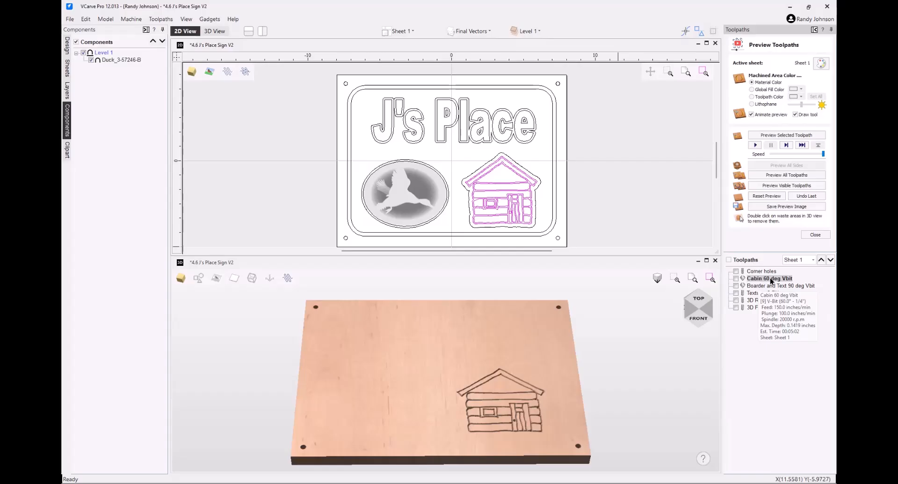
click(762, 287)
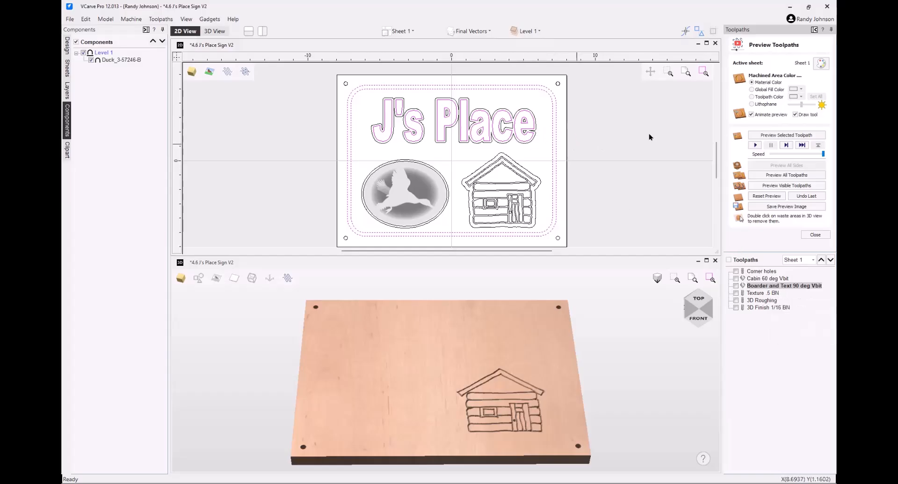
click(786, 136)
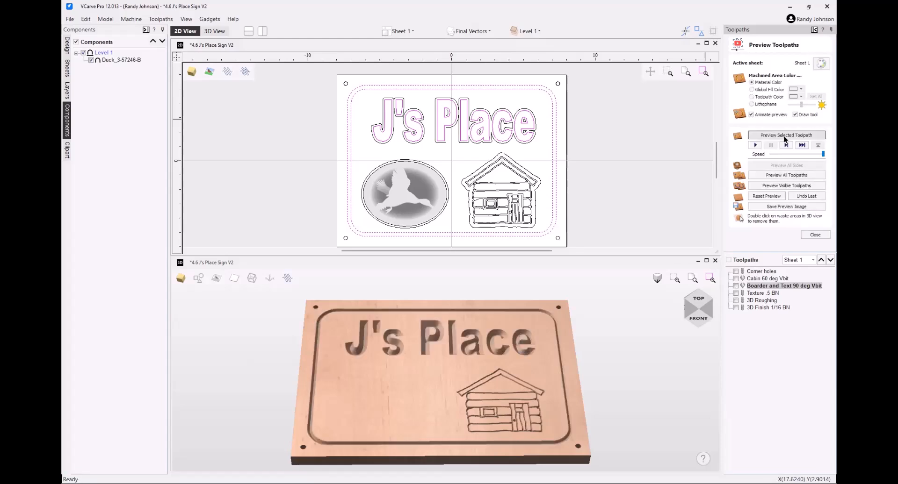
Select the Texture .5 BN toolpath, inspect its boundary vectors in a full-size 2D view, and restore the stacked views.
click(756, 293)
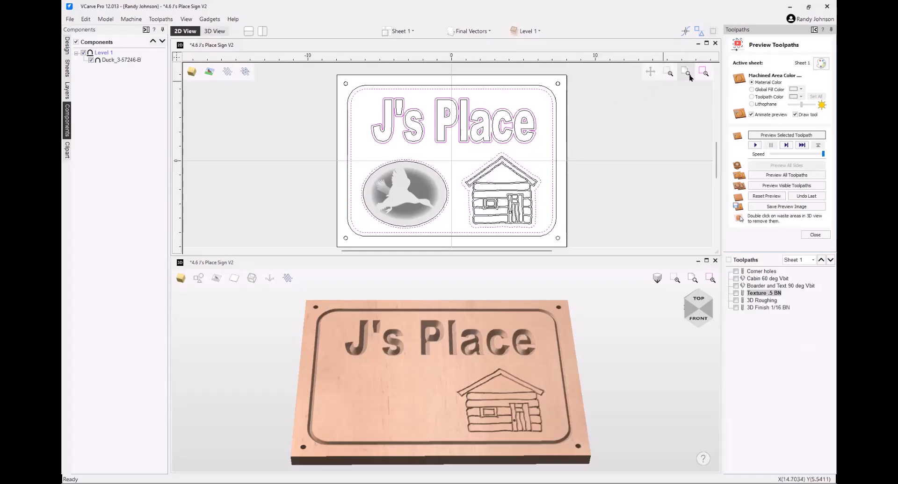
click(706, 43)
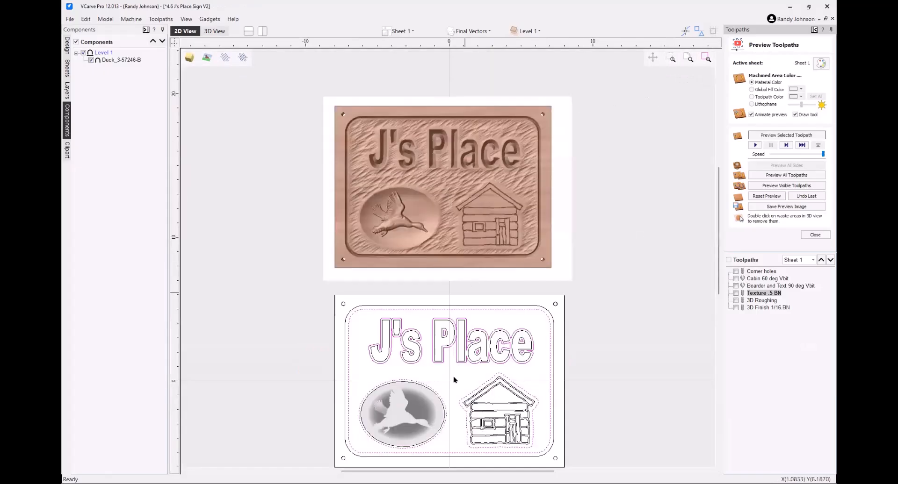
scroll(444, 457, up, 5)
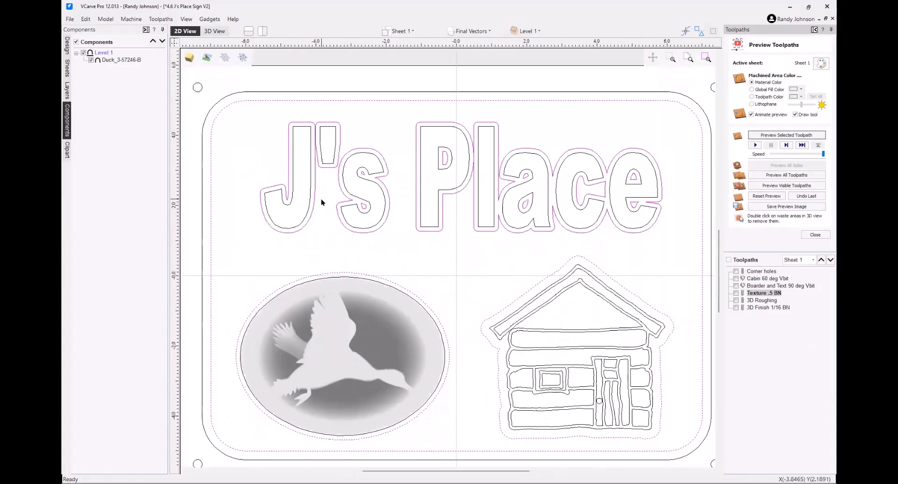
scroll(322, 201, down, 1)
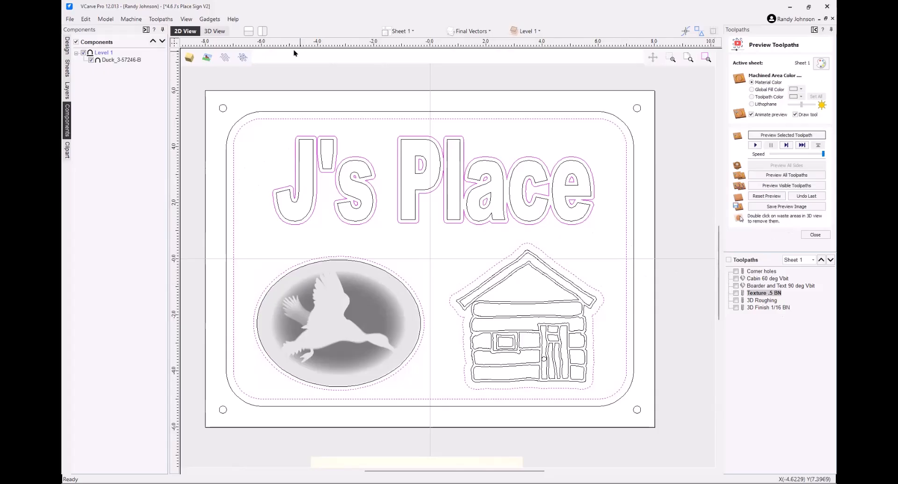
click(248, 31)
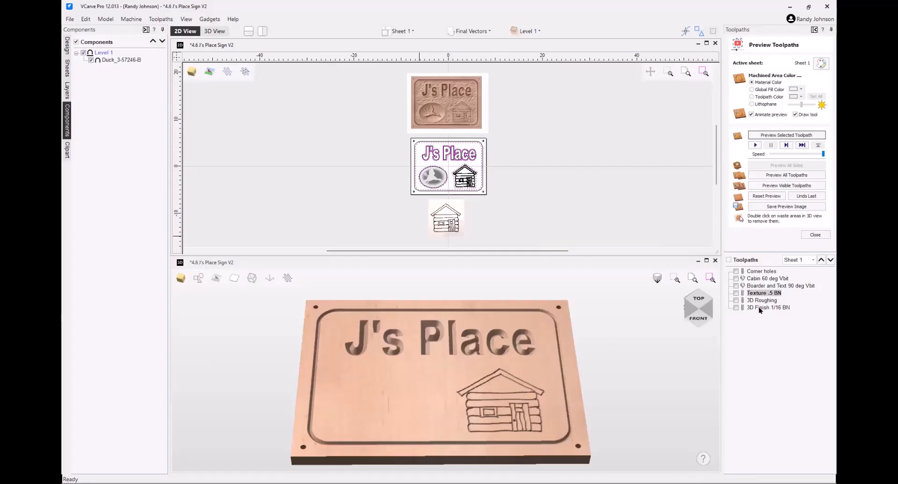
Display the Texture .5 BN toolpath on the previewed sign and examine it around the duck oval and cabin.
click(735, 293)
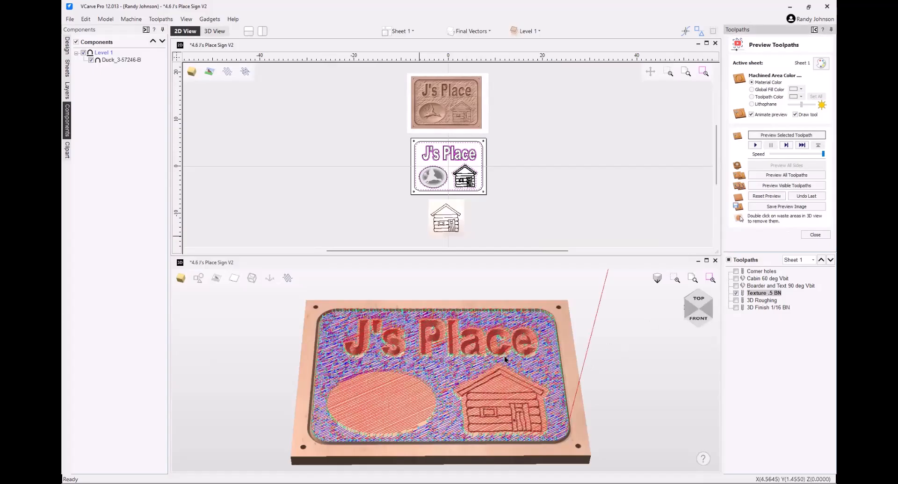
scroll(453, 463, up, 2)
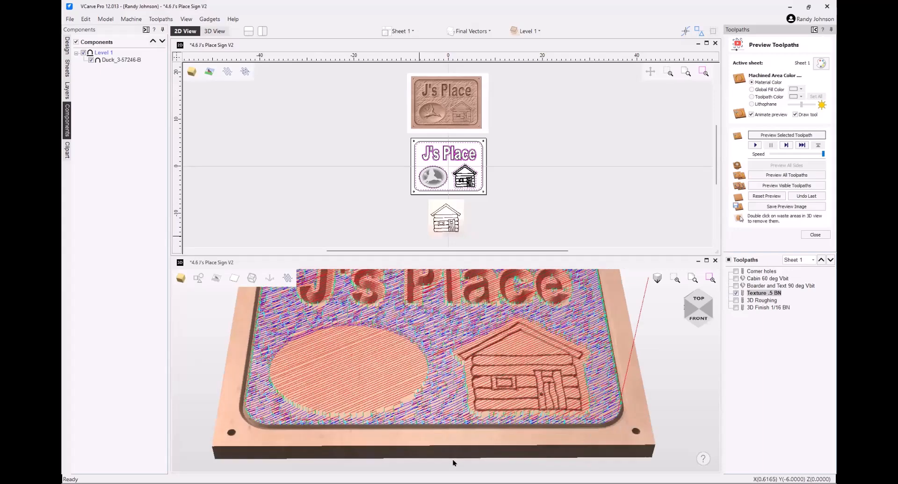
scroll(452, 460, up, 3)
drag(447, 377, 458, 431)
scroll(460, 409, down, 3)
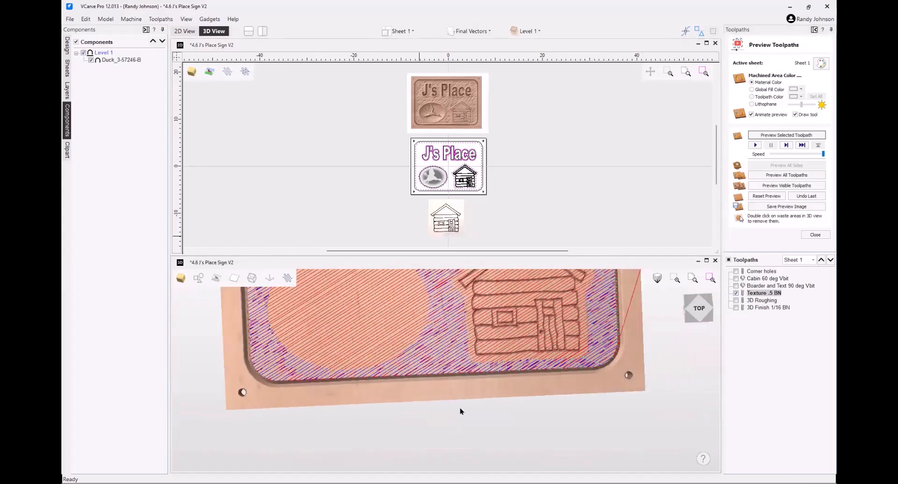
scroll(459, 408, down, 1)
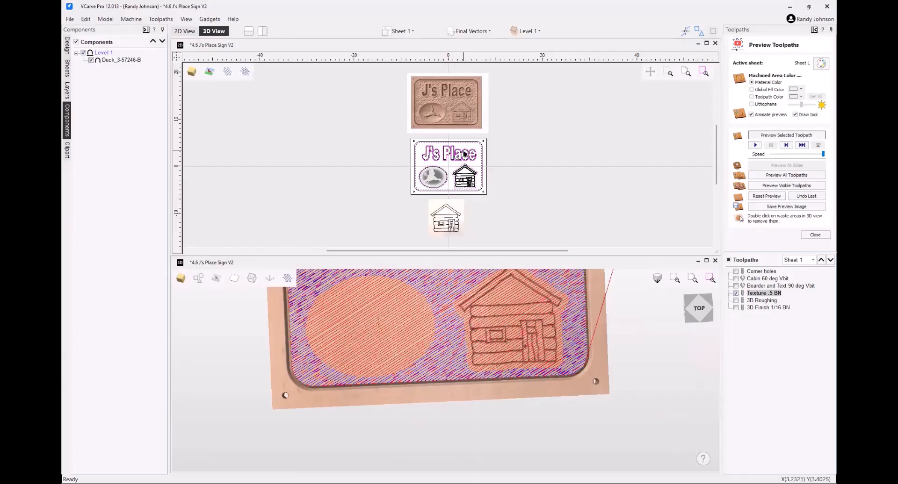
Compare the texture boundary vectors in the 2D layout with the toolpath lines, ending in a full-size 3D view.
scroll(464, 154, up, 1)
scroll(463, 157, up, 1)
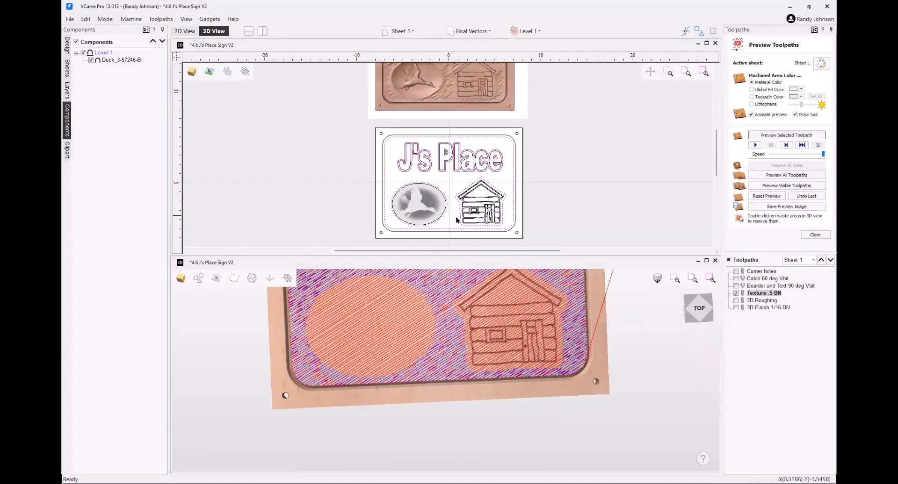
scroll(457, 219, up, 1)
scroll(461, 223, up, 1)
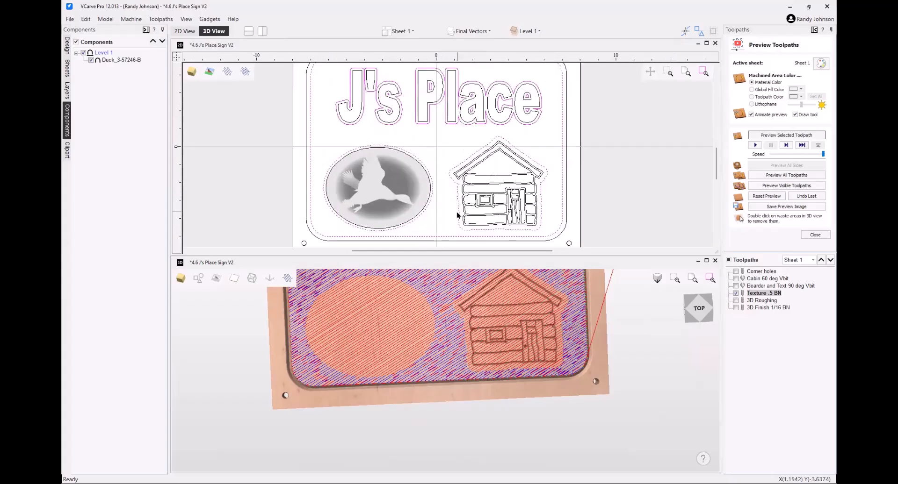
scroll(457, 214, down, 1)
scroll(445, 343, down, 3)
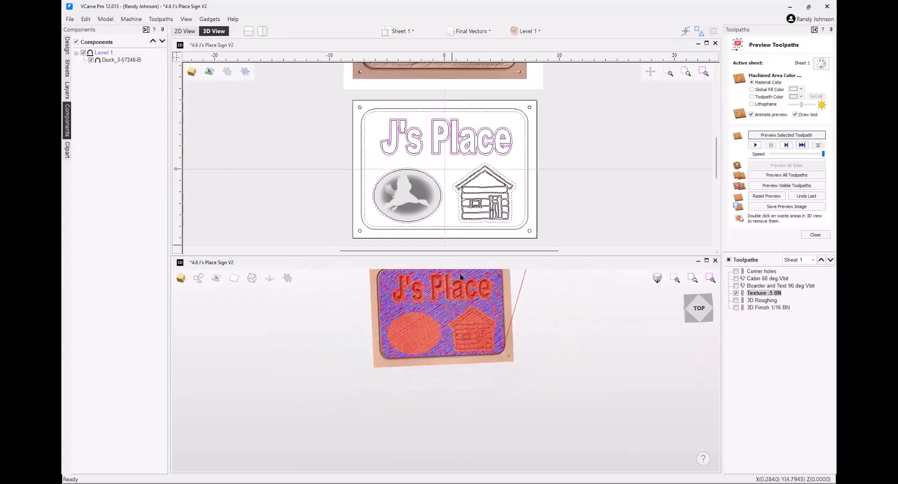
click(707, 261)
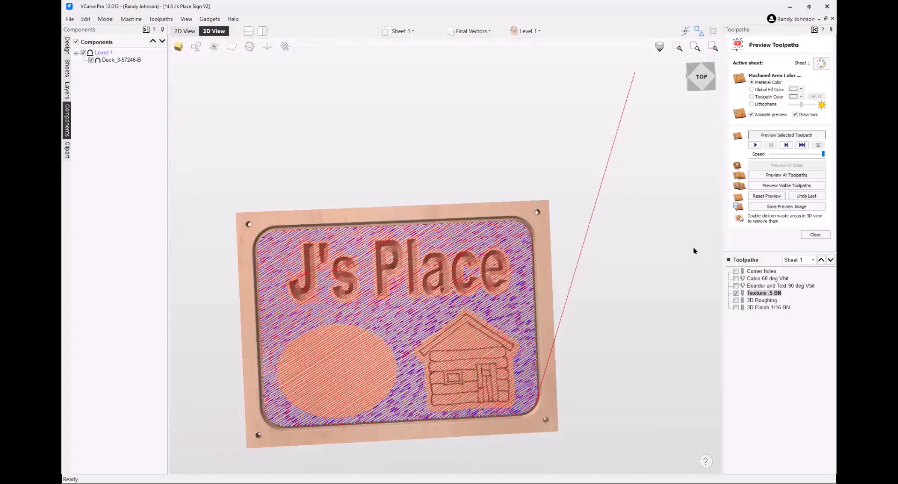
drag(403, 307, 525, 342)
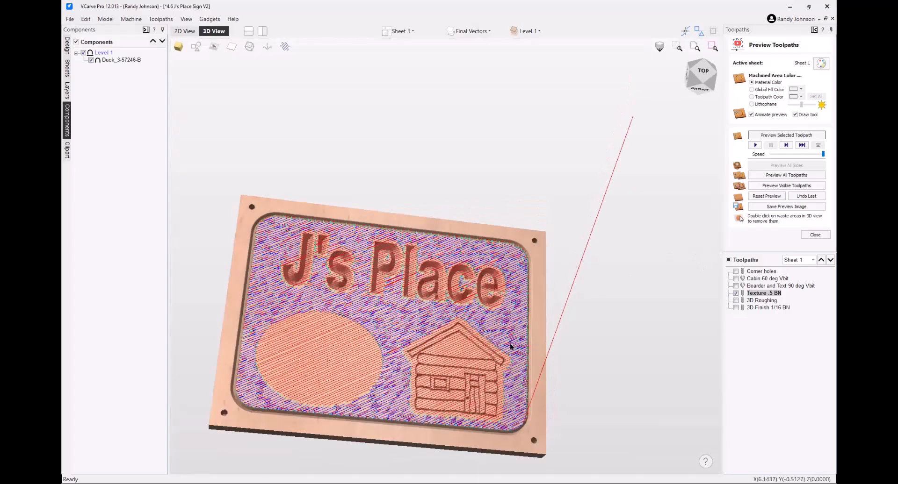
Preview the Texture .5 BN toolpath on the sign and examine the textured background around the lettering and duck oval.
scroll(510, 346, up, 1)
scroll(510, 346, down, 1)
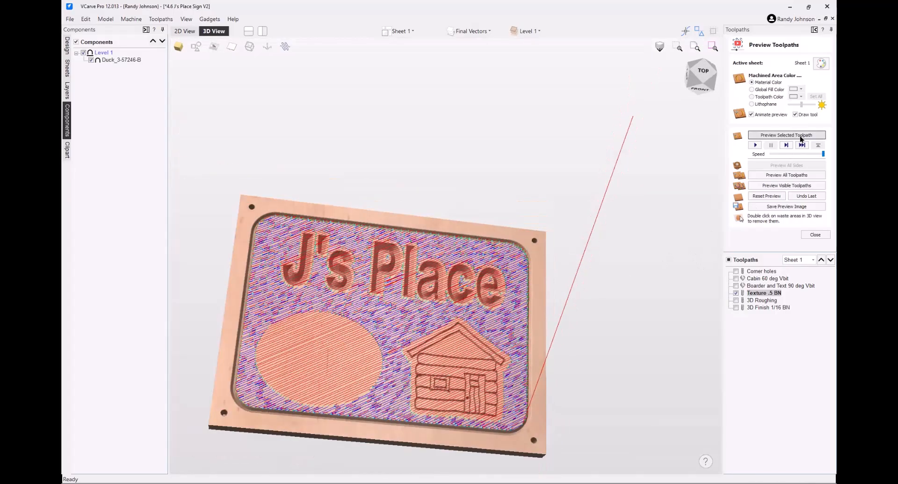
click(799, 137)
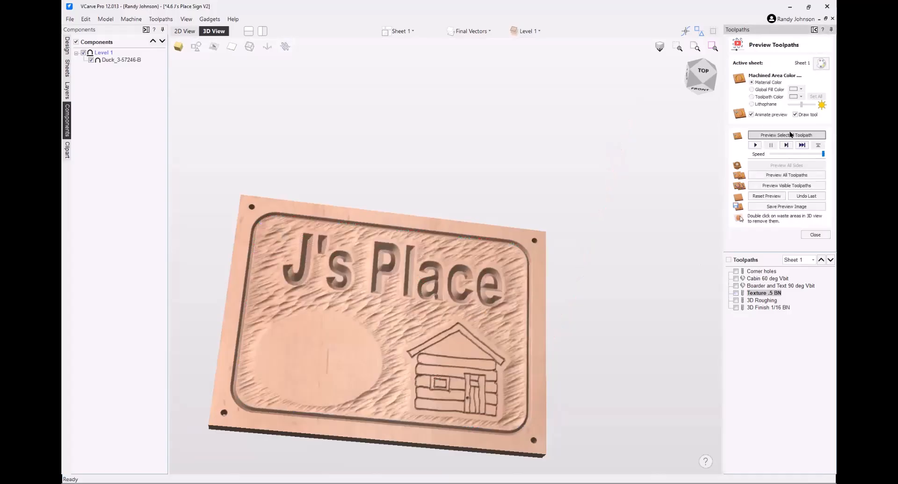
scroll(402, 301, up, 4)
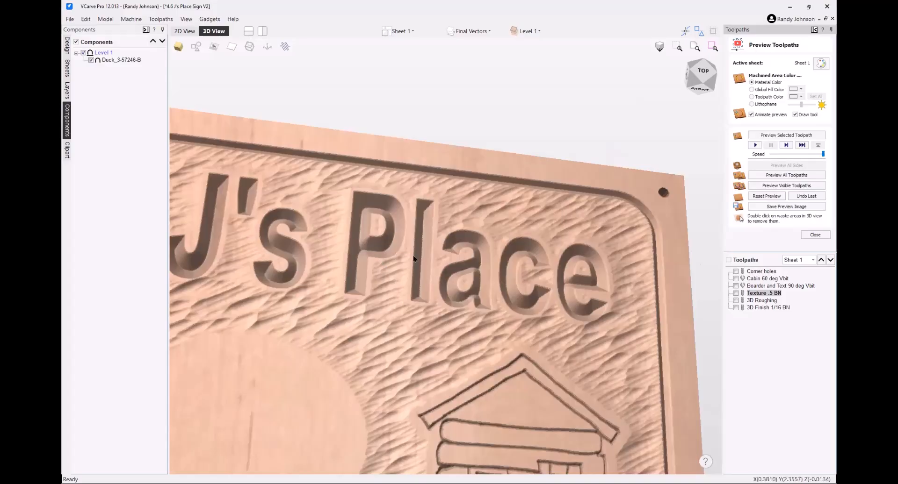
scroll(489, 360, down, 4)
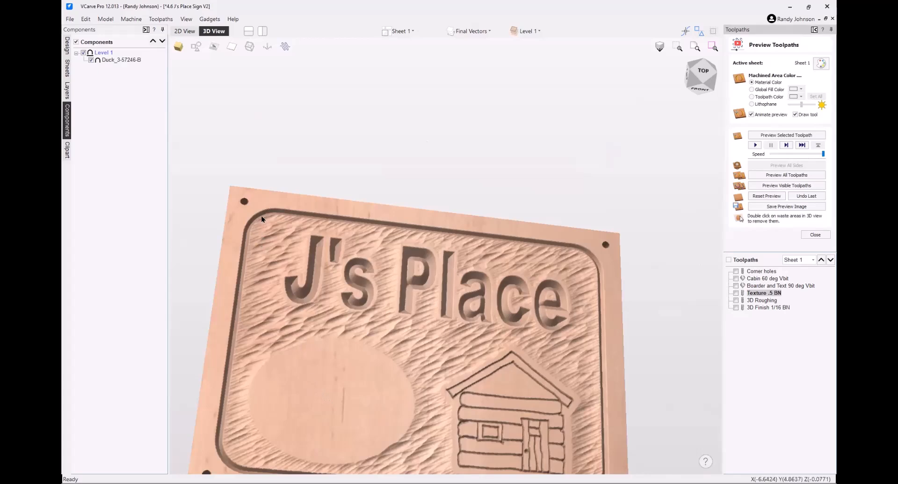
scroll(514, 240, down, 1)
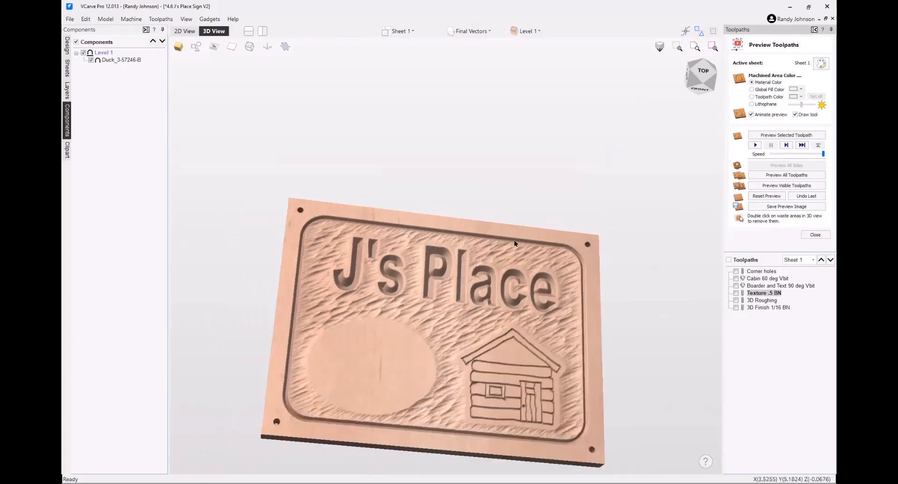
Restore the stacked views, display only the 3D Roughing toolpath, and inspect its settings and raster lines over the duck model before closing them.
click(249, 33)
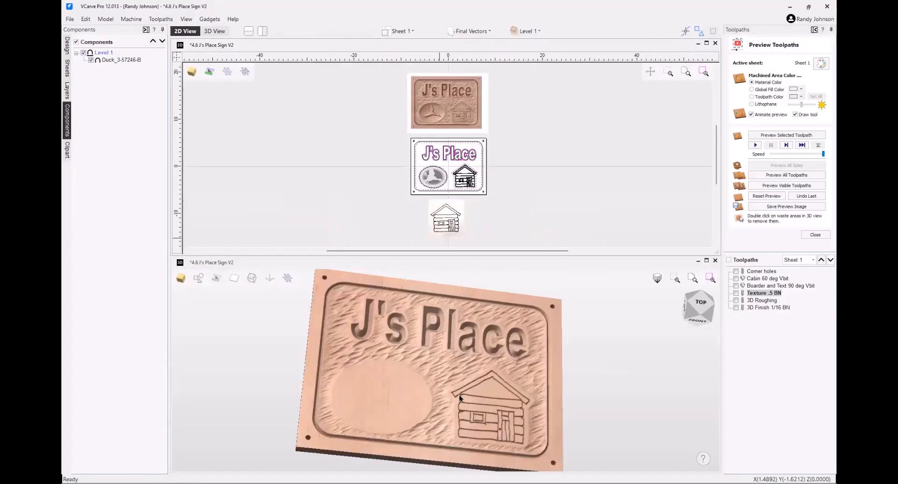
click(746, 301)
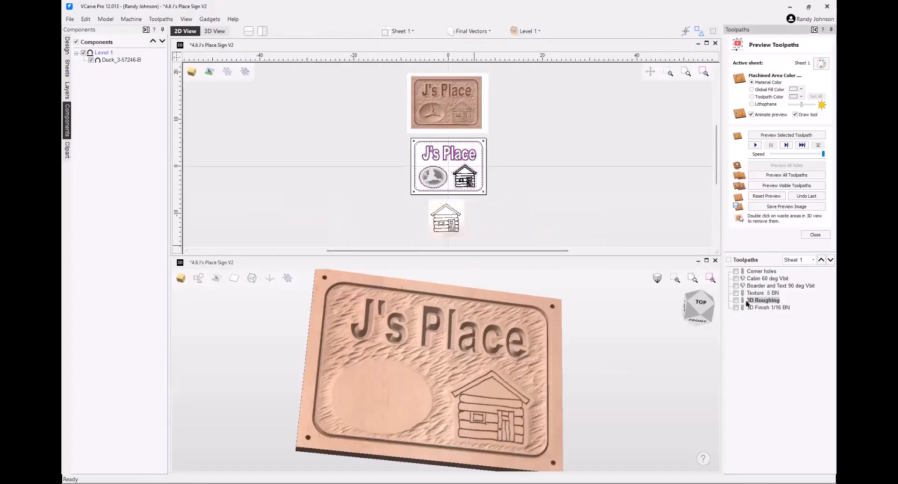
click(736, 300)
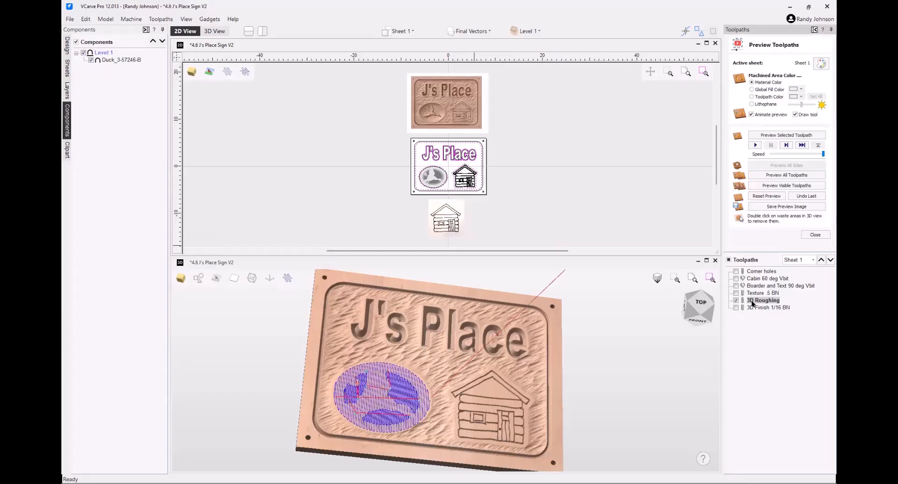
double_click(757, 300)
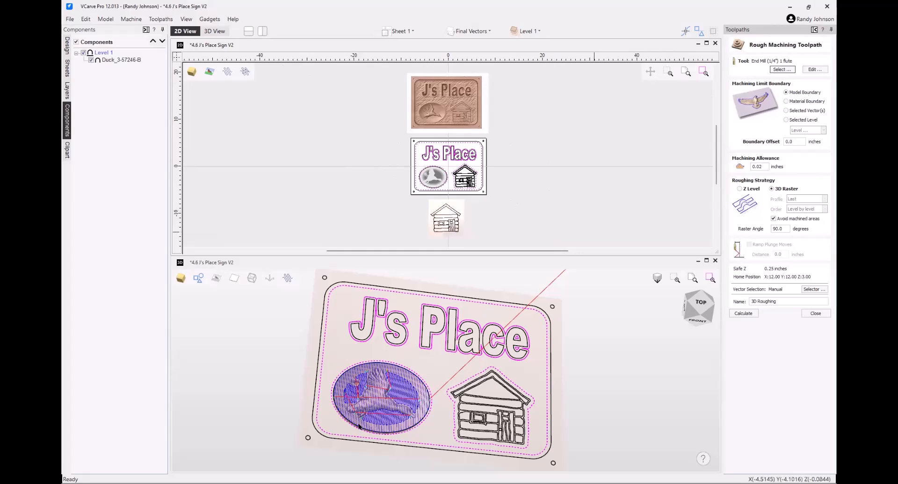
scroll(387, 425, up, 3)
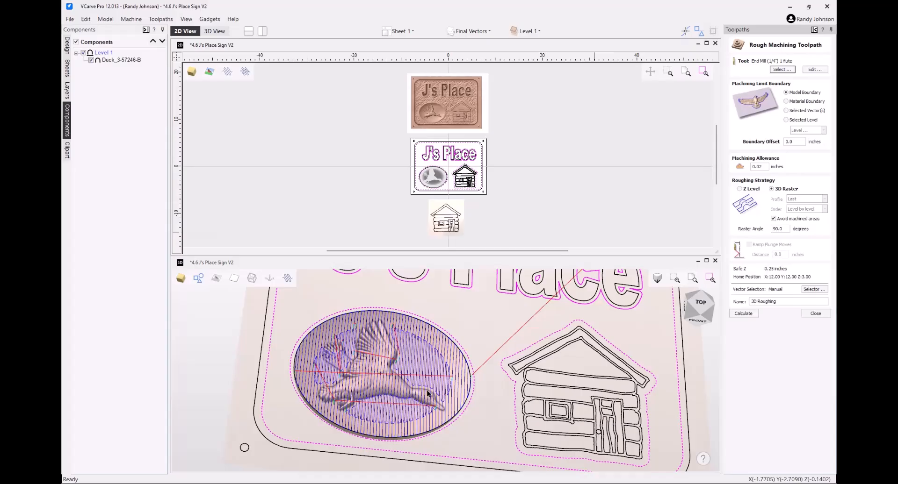
click(805, 313)
click(735, 167)
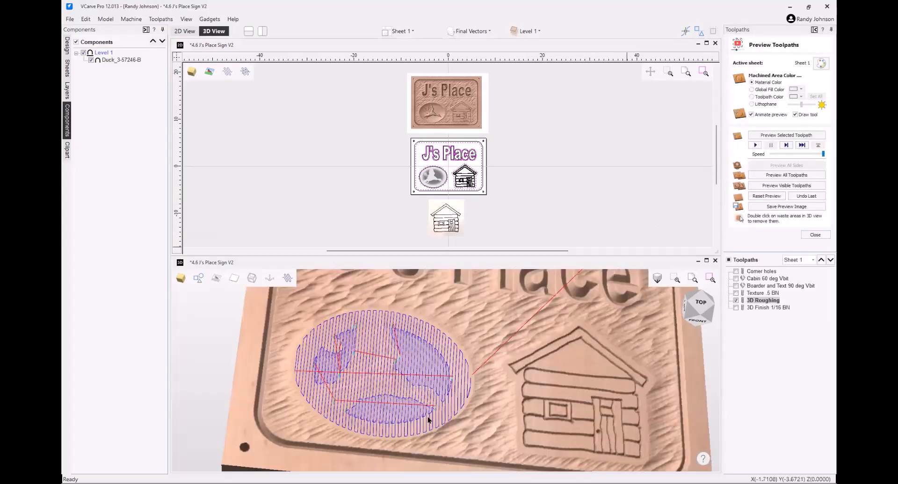
Preview the 3D Roughing toolpath on the duck oval in the 3D view.
scroll(372, 414, down, 2)
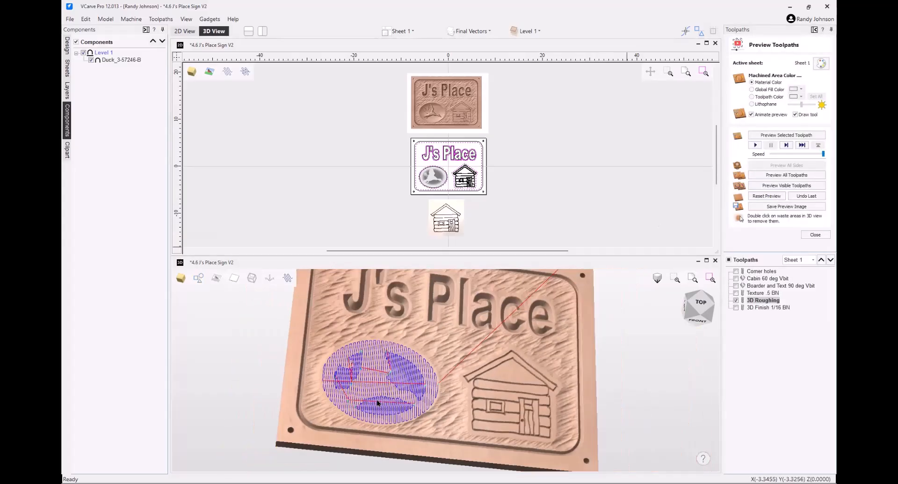
scroll(378, 403, up, 3)
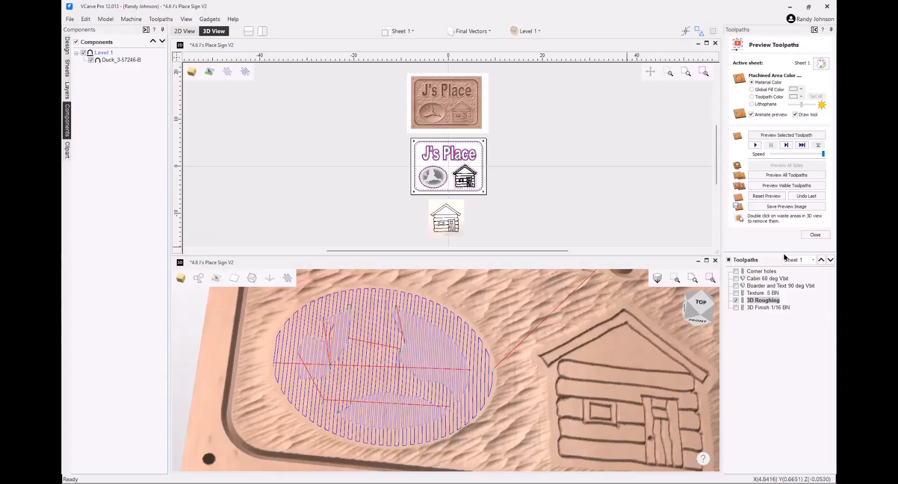
click(781, 136)
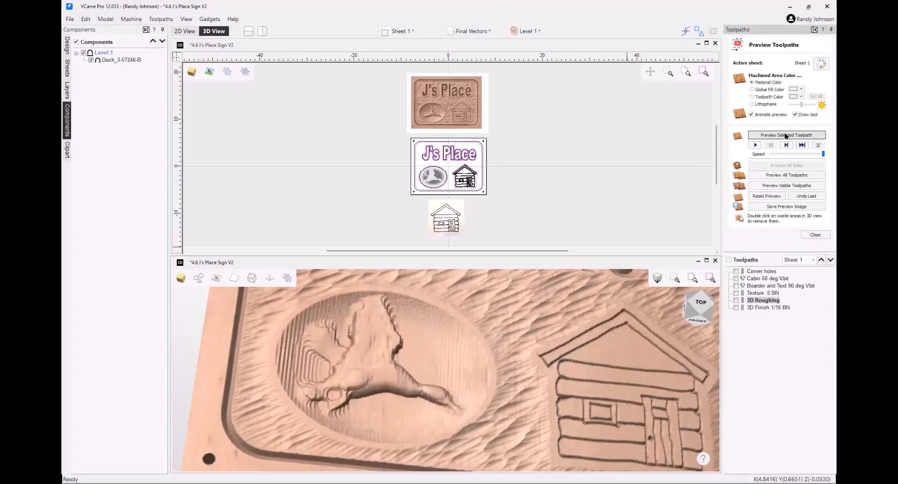
Display the 3D Finish 1/16 BN toolpath and examine its line spacing closely over the duck.
click(757, 308)
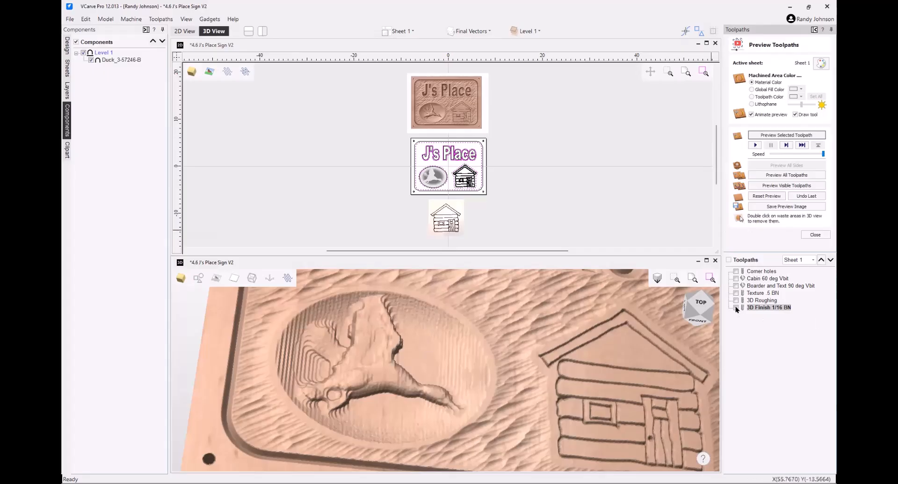
click(736, 308)
scroll(392, 378, up, 5)
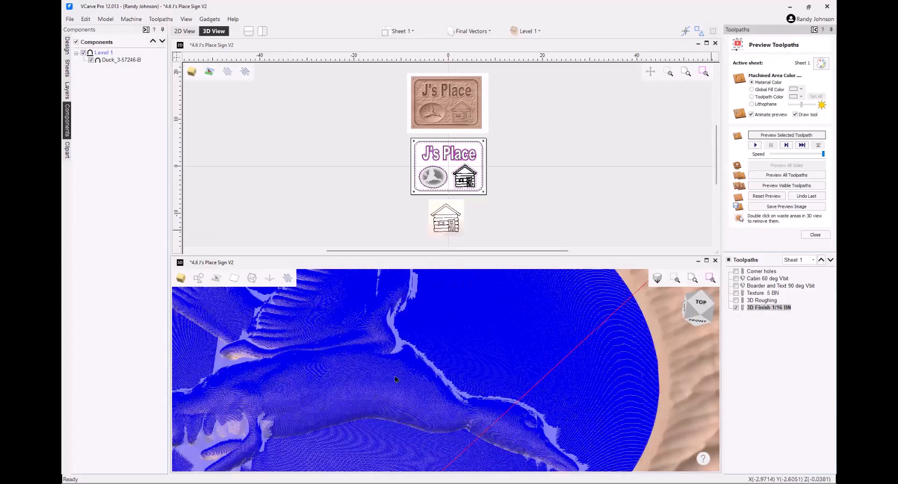
scroll(395, 378, up, 6)
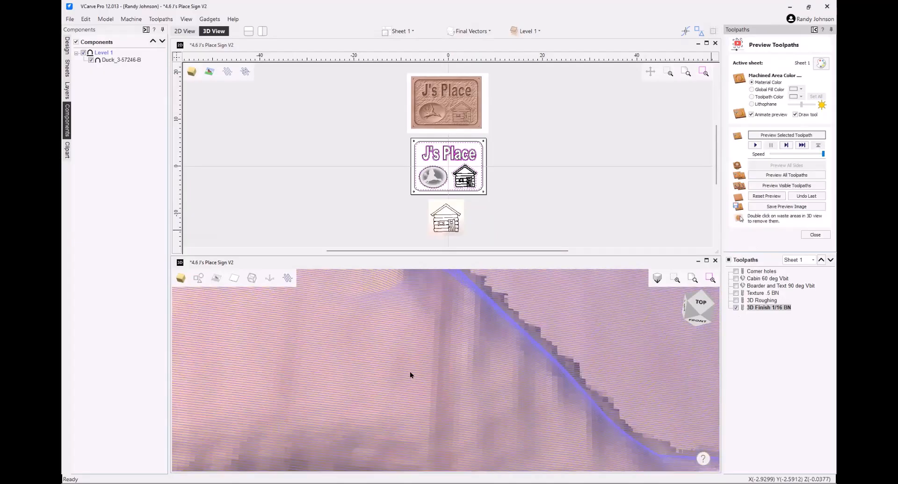
scroll(421, 364, down, 1)
scroll(421, 364, down, 6)
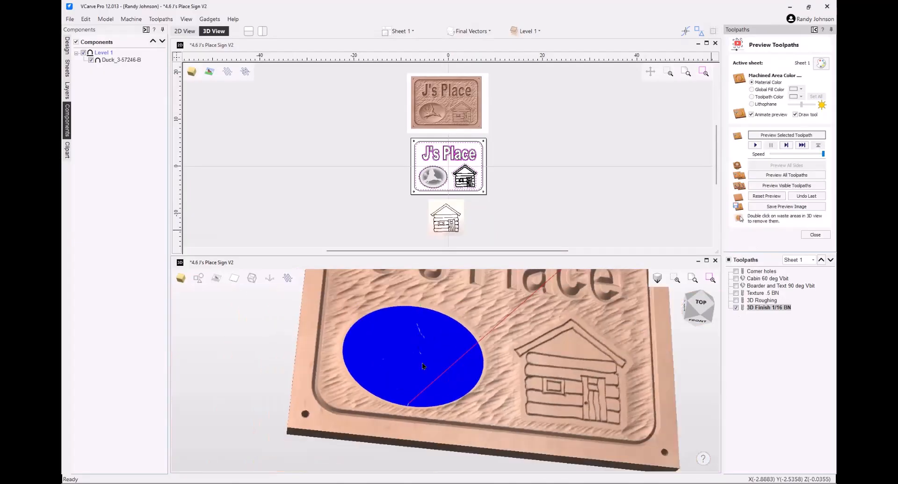
Preview the 3D Finish 1/16 BN toolpath at a reduced simulation speed, raising the speed while it runs.
click(793, 153)
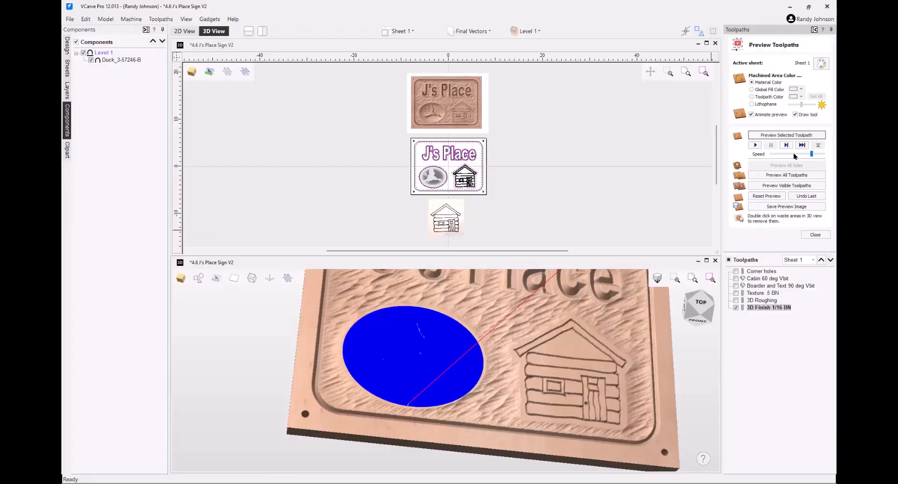
click(793, 156)
click(794, 135)
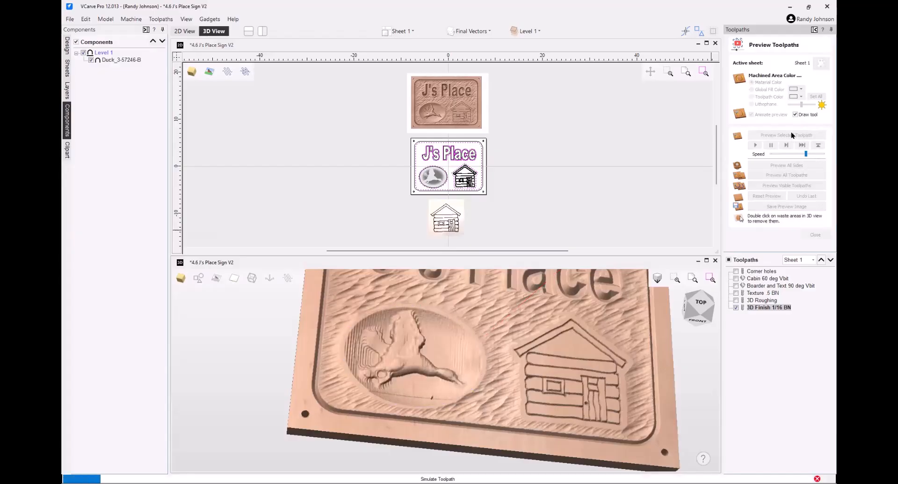
click(814, 154)
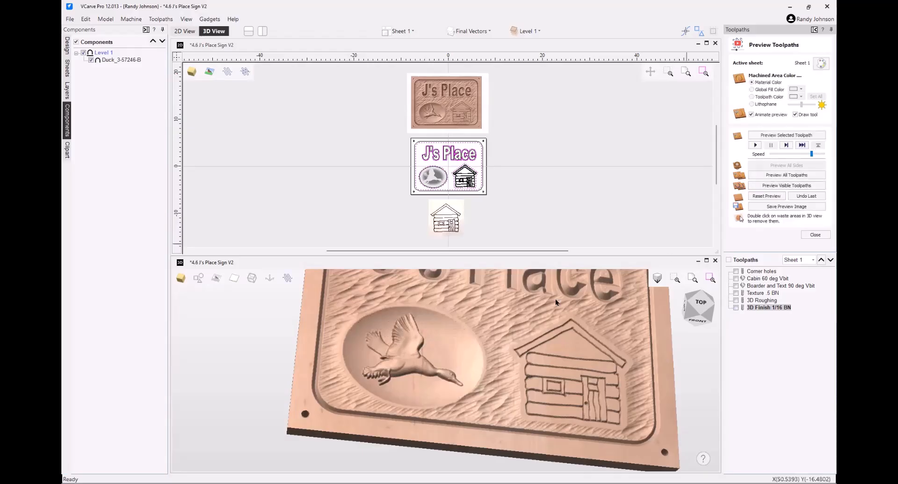
Show the 3D view at full size and examine the whole previewed sign from a tilted front angle.
click(706, 261)
scroll(368, 332, down, 2)
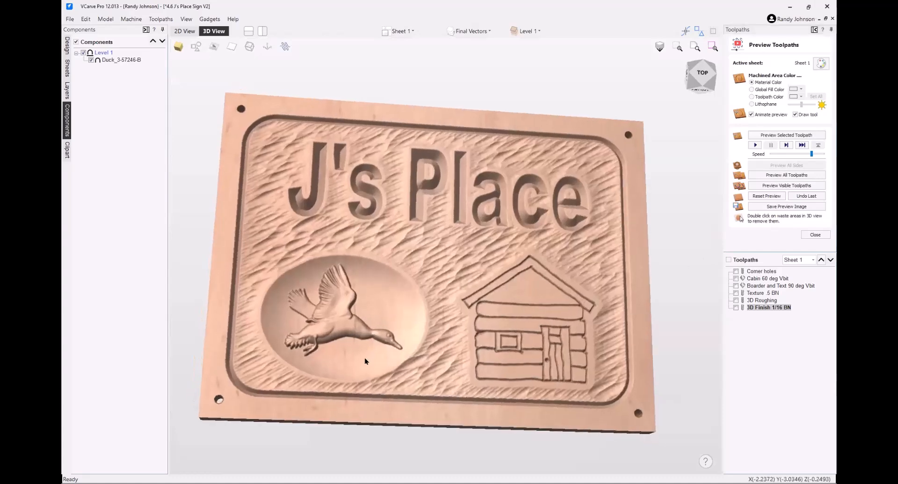
drag(365, 361, 515, 250)
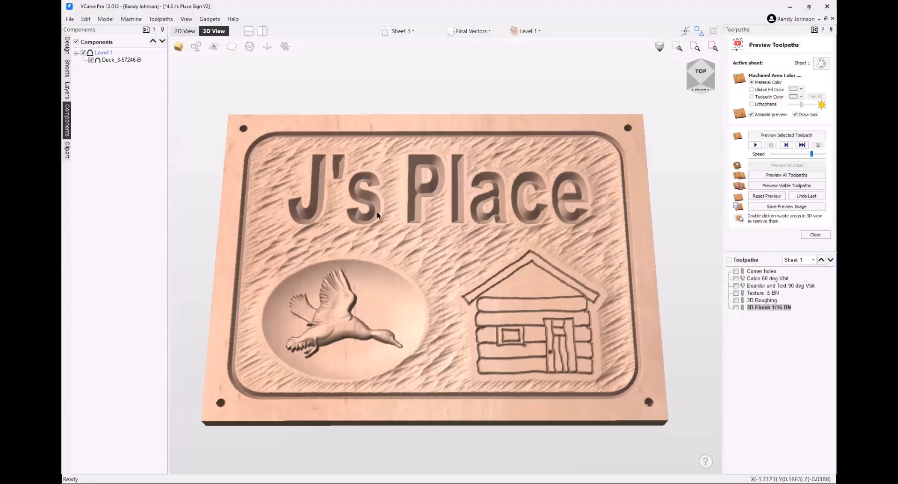
Select the hand-drawn cabin bitmap below the sign in a full-size 2D view and examine its line work.
click(185, 31)
scroll(375, 232, down, 1)
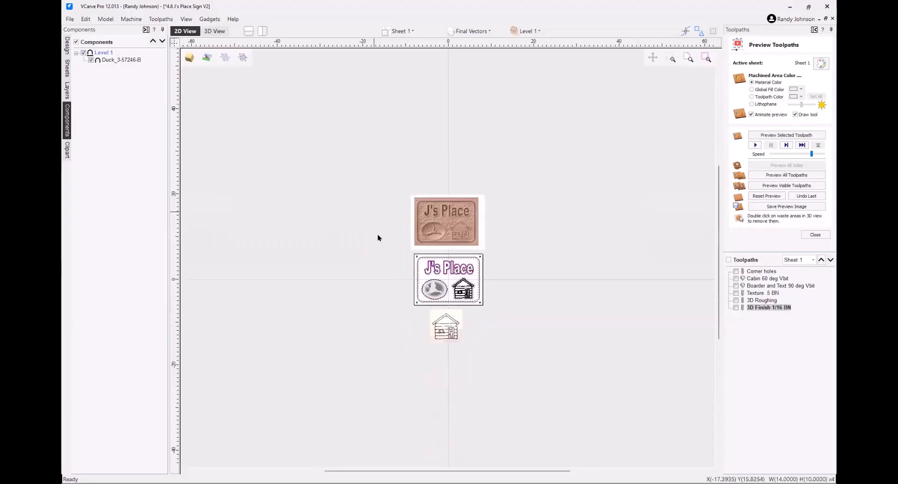
scroll(467, 330, up, 5)
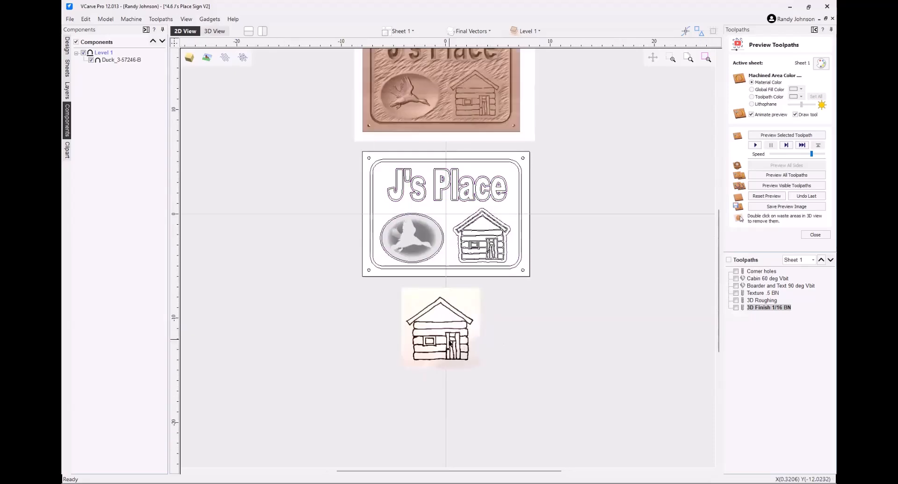
click(448, 344)
scroll(449, 344, up, 4)
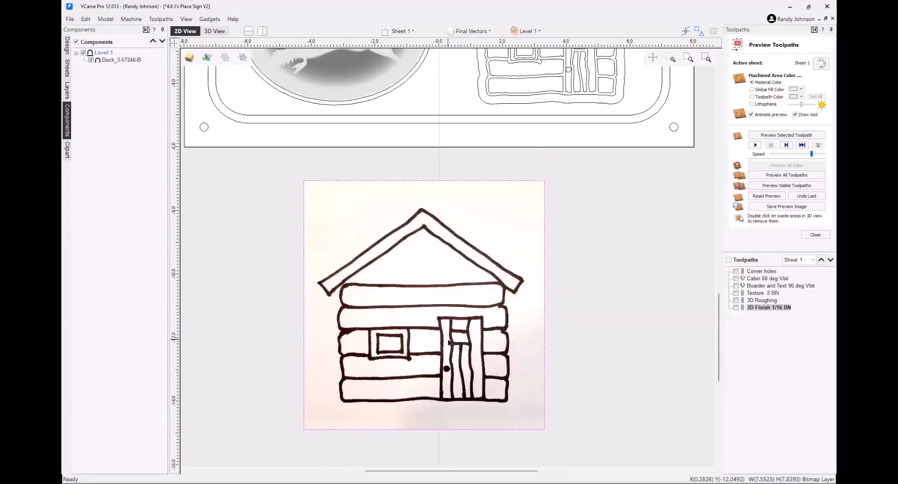
scroll(448, 343, down, 2)
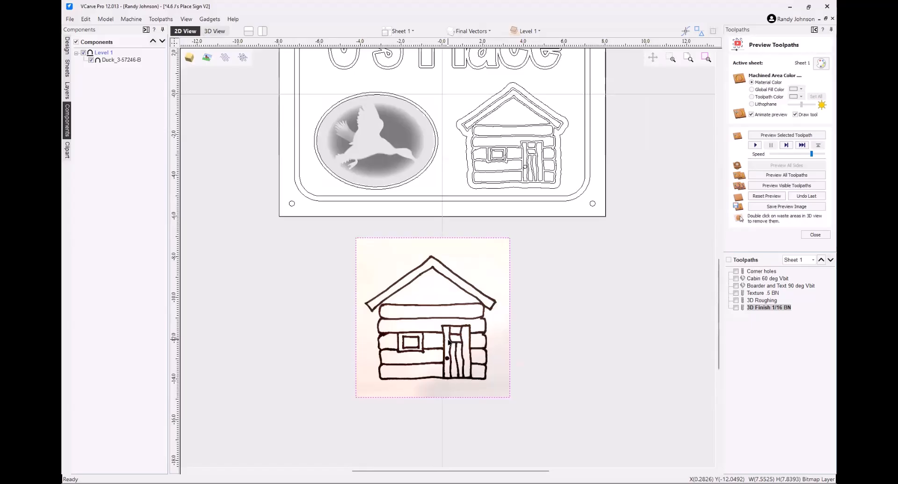
click(429, 309)
scroll(429, 306, up, 4)
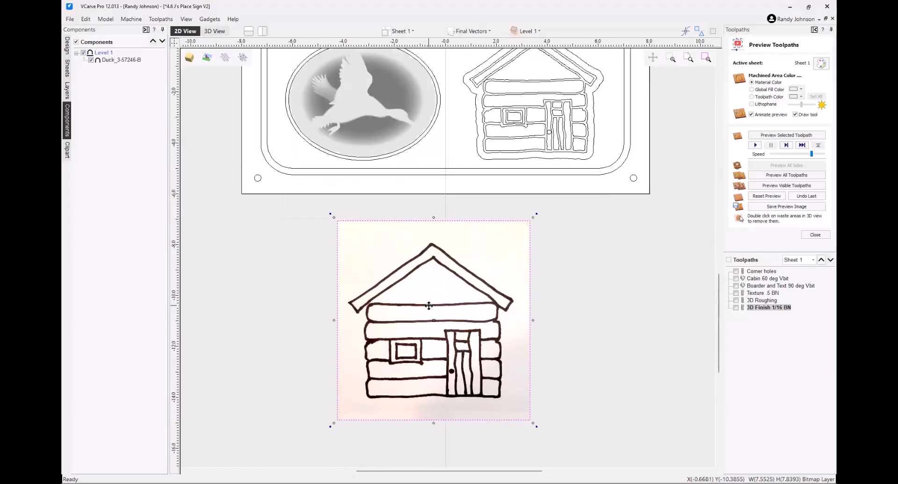
scroll(429, 306, down, 2)
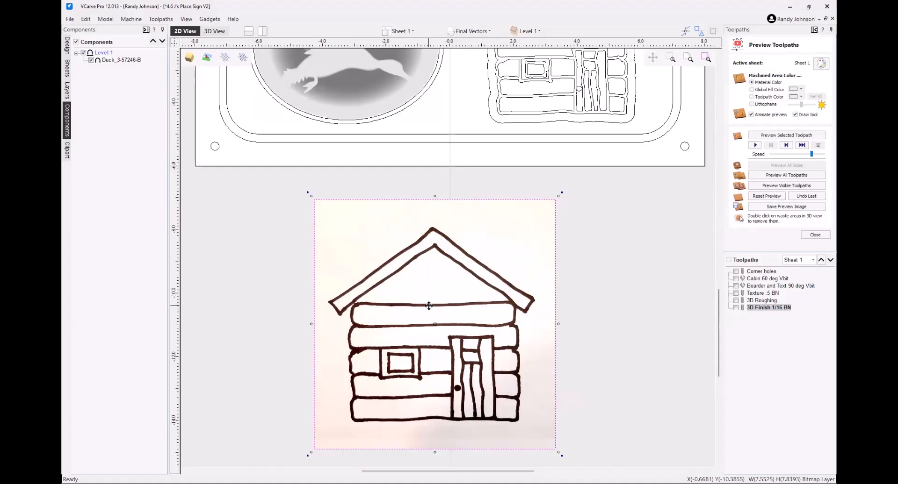
Open Trace Bitmap for the selected cabin drawing and preview the black/white traced vectors.
click(68, 48)
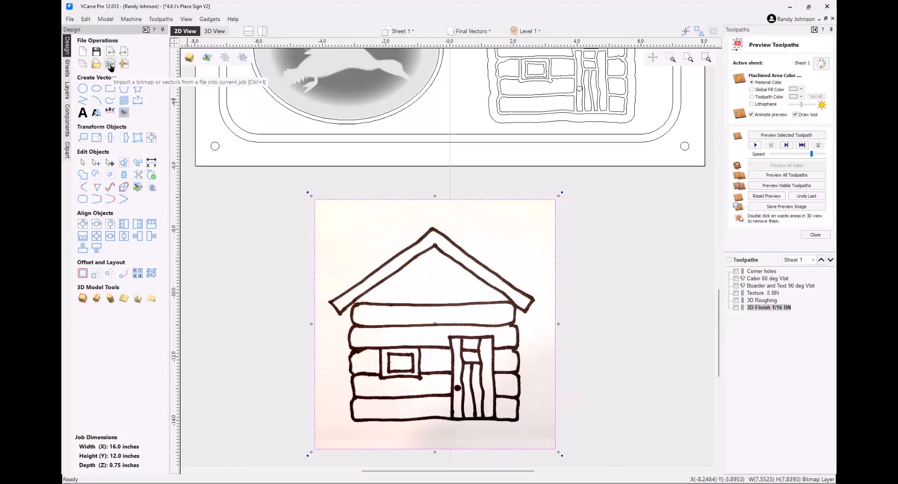
drag(416, 305, 417, 304)
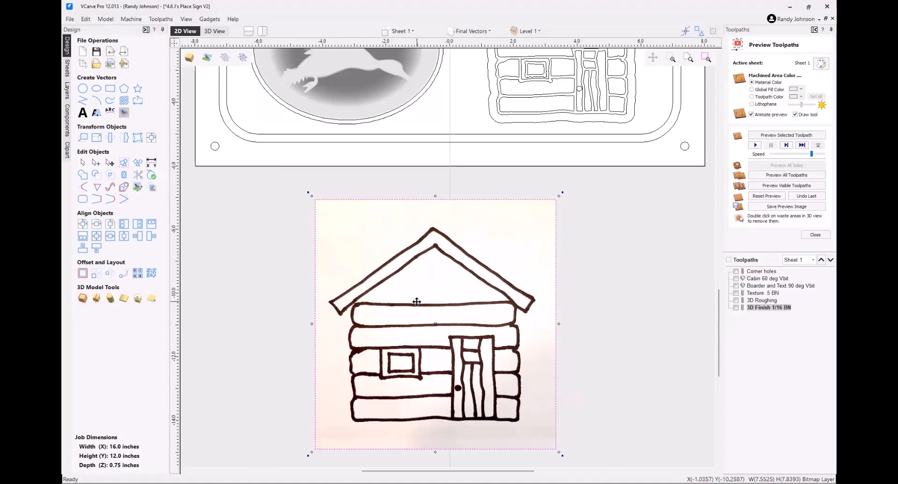
scroll(416, 302, down, 3)
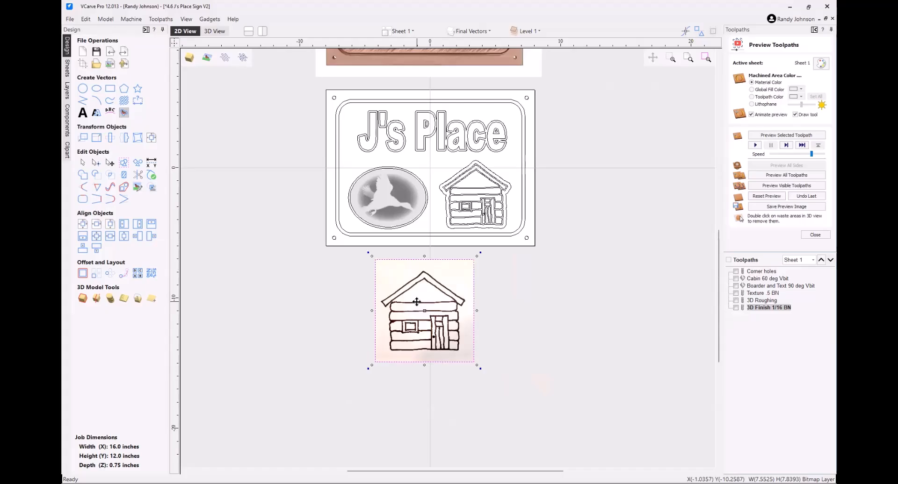
click(124, 113)
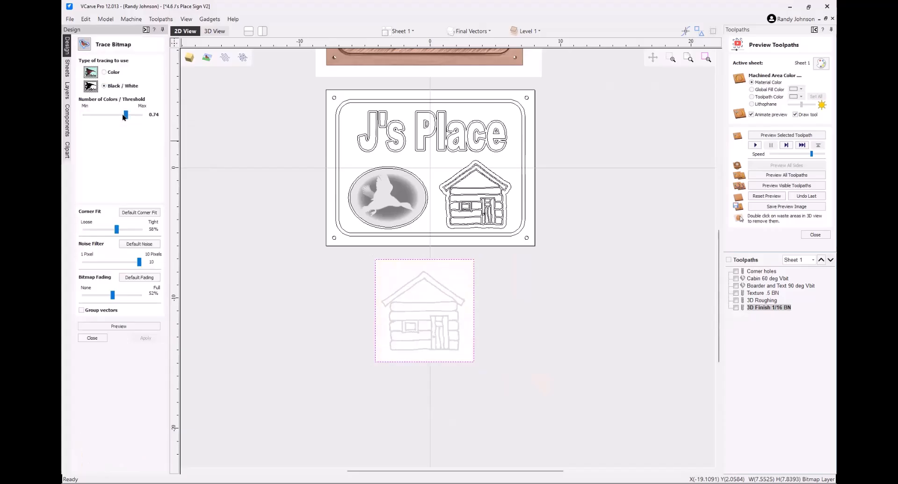
scroll(441, 340, up, 5)
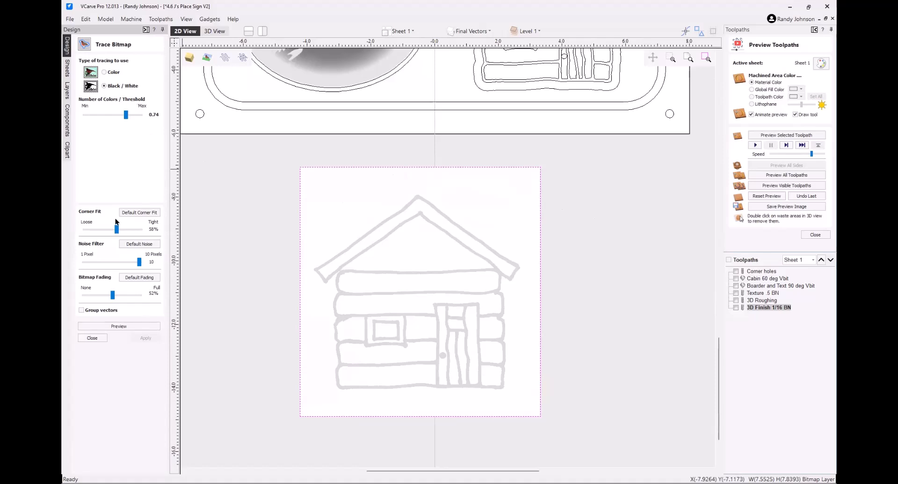
click(121, 327)
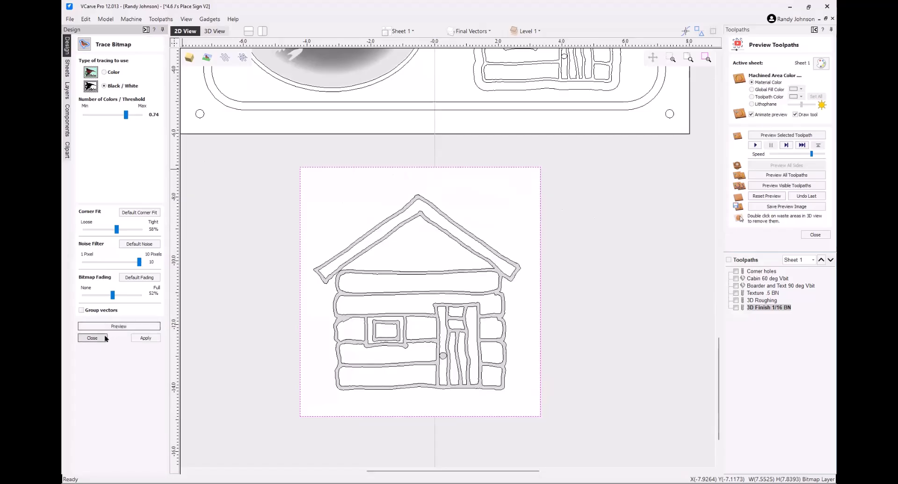
Apply the black/white trace of the cabin drawing and move the bitmap aside, next to the traced vectors.
click(144, 338)
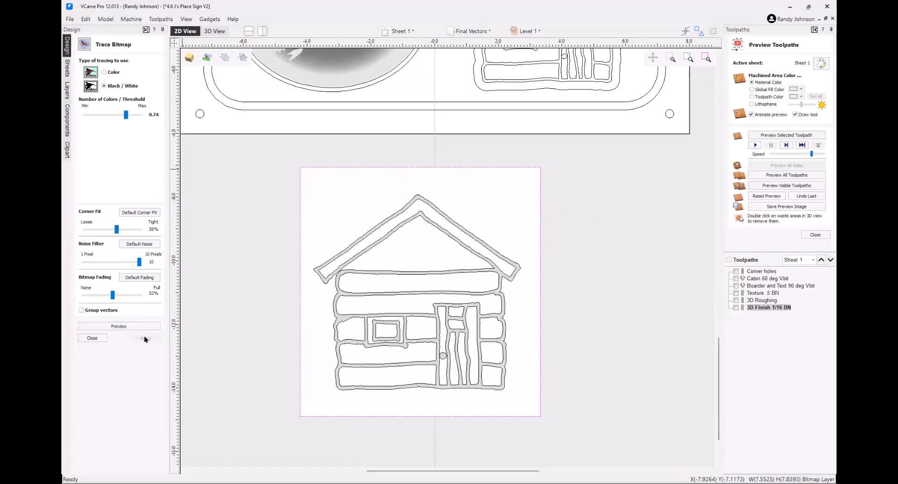
click(92, 338)
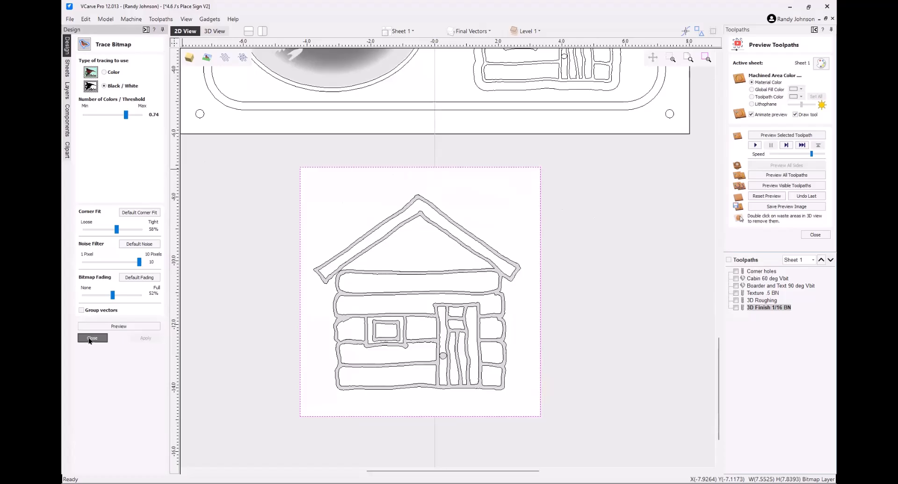
click(401, 258)
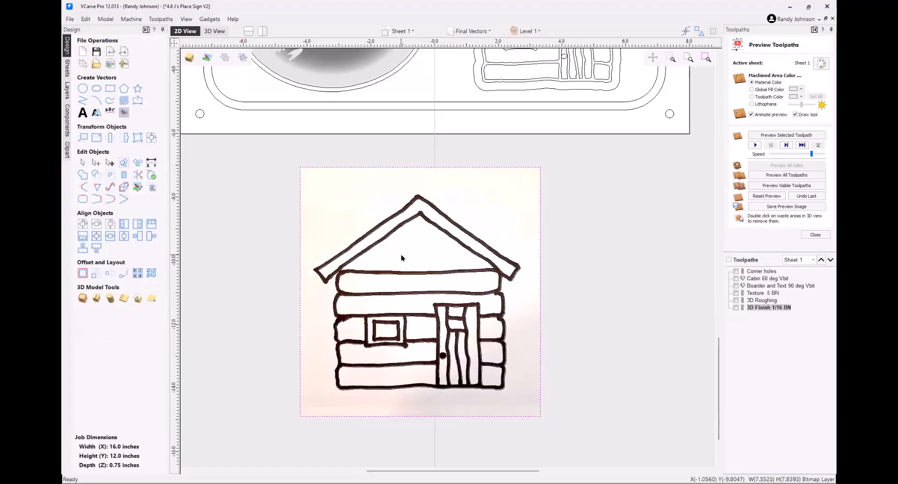
click(401, 258)
drag(401, 255, 646, 250)
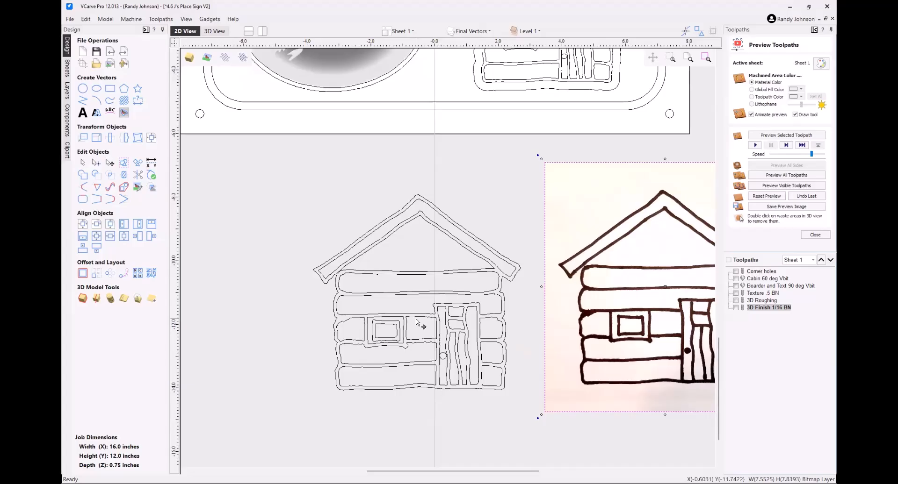
scroll(244, 314, down, 1)
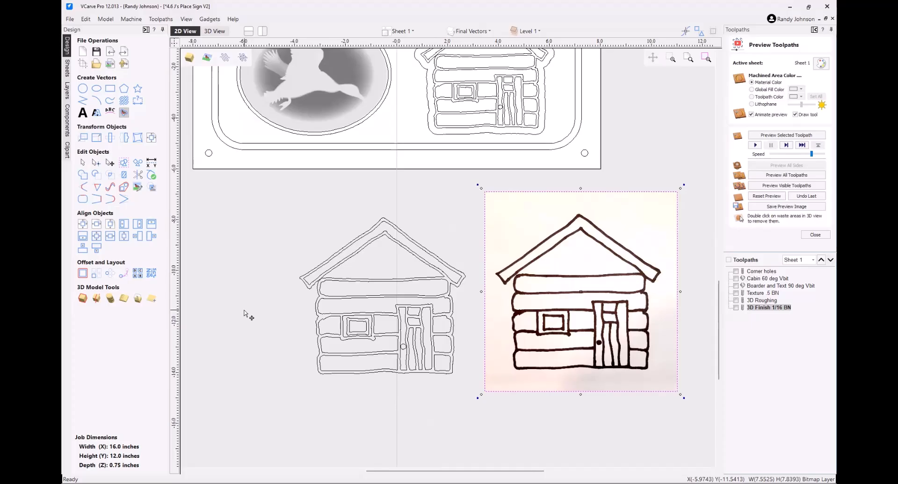
Open the Texture .5 BN toolpath for editing and bring up the Tool Database for its cutter selection.
scroll(246, 315, down, 3)
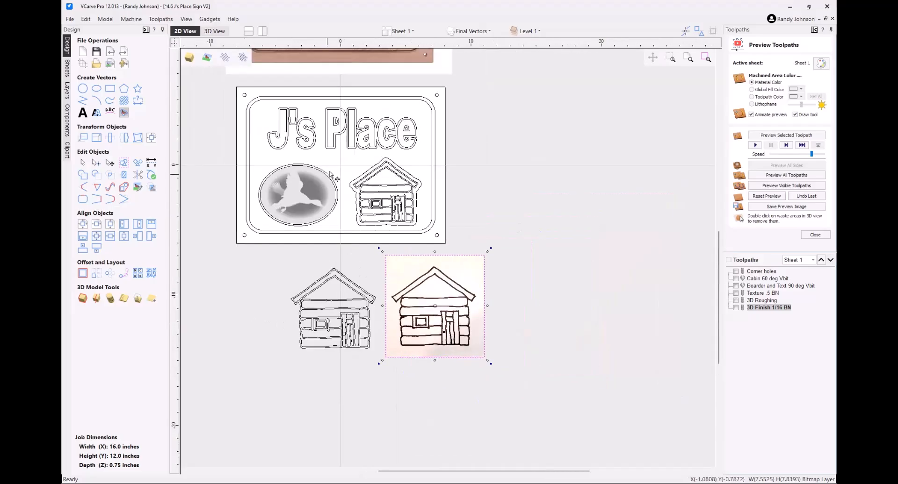
scroll(324, 127, up, 2)
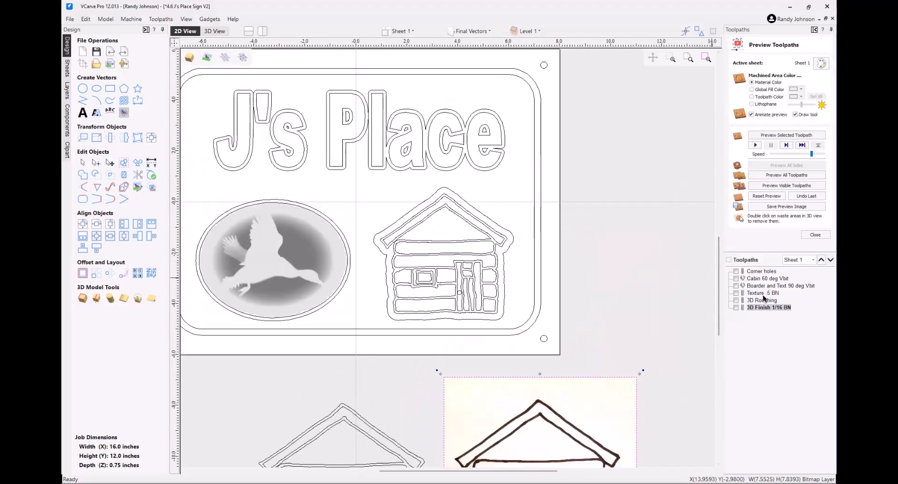
mouse_move(762, 296)
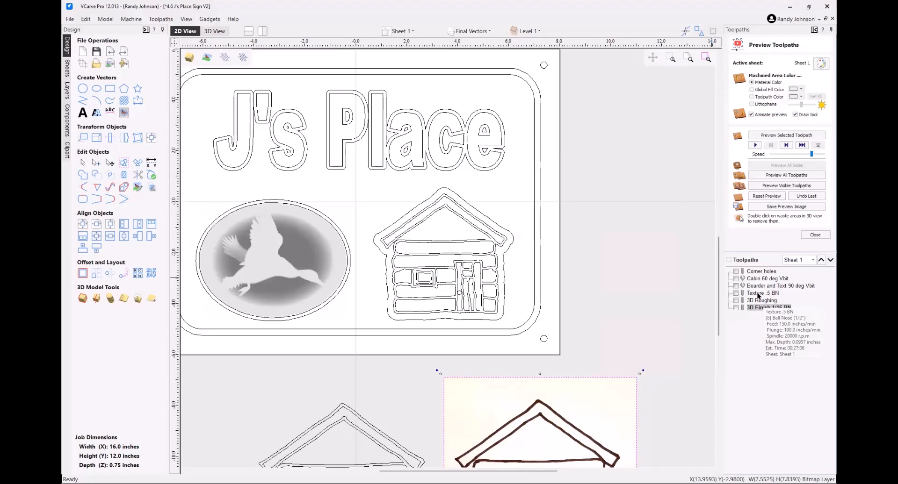
double_click(758, 295)
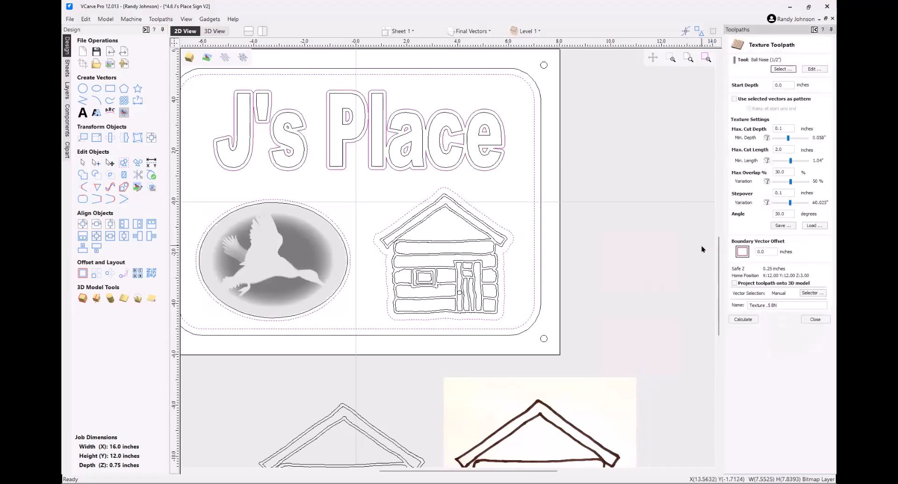
click(778, 69)
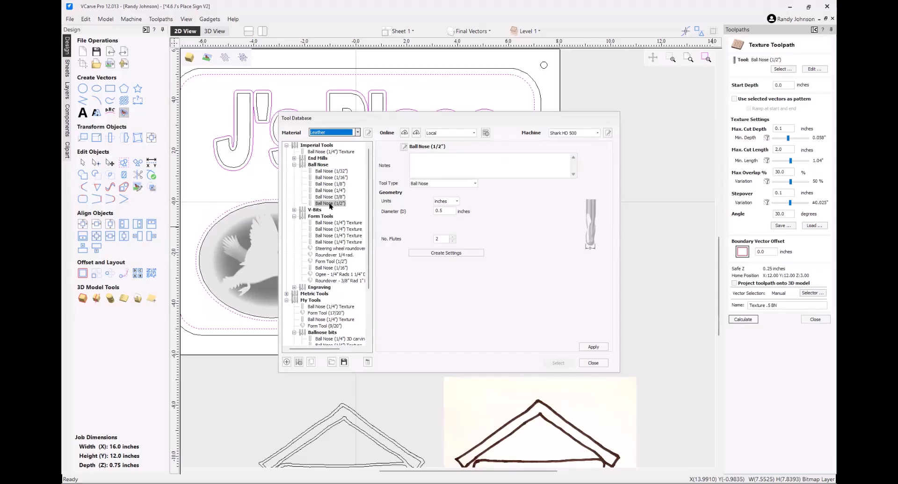
Set the Tool Database machine to Shark HD 520 and the material to Softwood for the 1/2" ball nose.
click(597, 133)
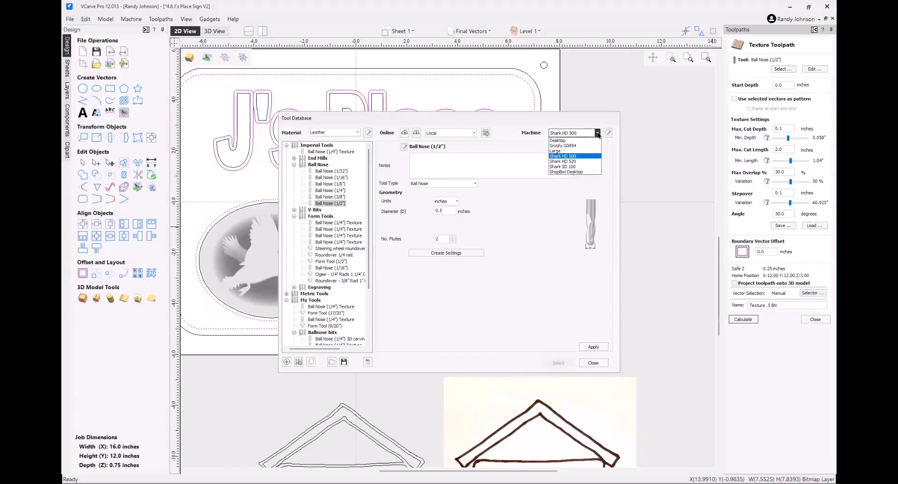
click(577, 162)
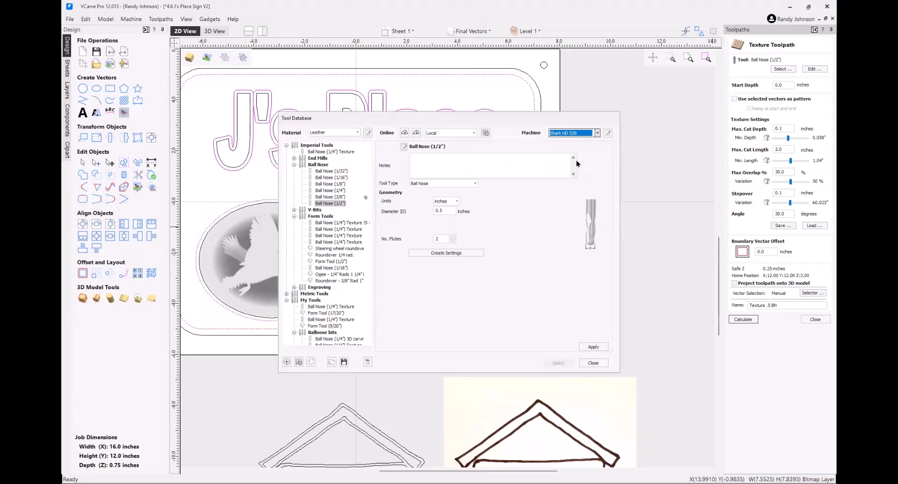
click(357, 133)
click(330, 150)
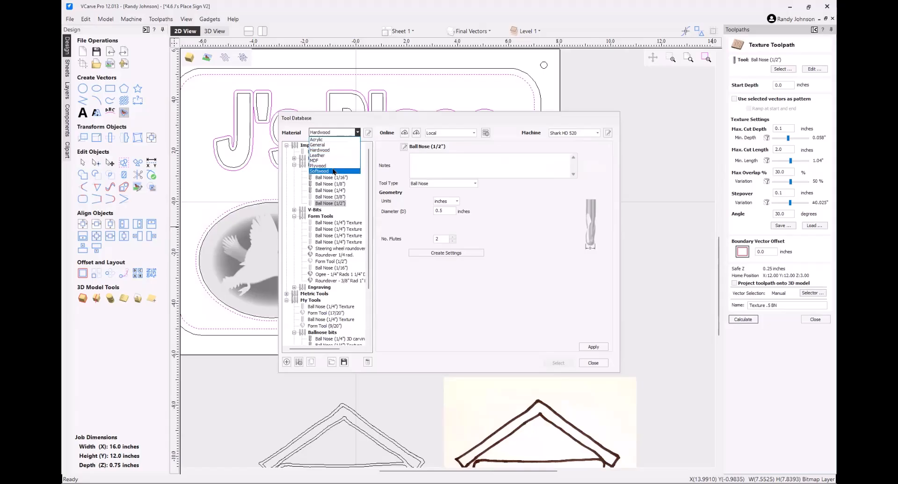
click(334, 171)
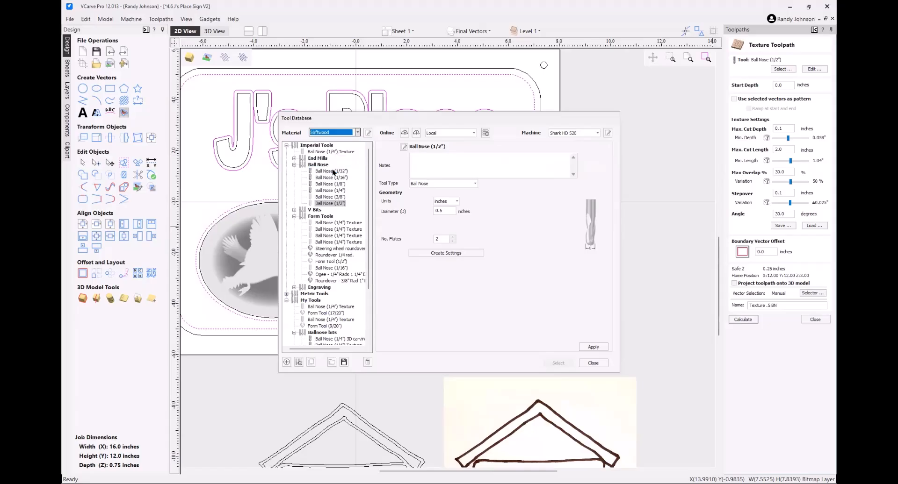
Create and apply cutting settings for the Ball Nose (1/2") and select it as the texture toolpath's tool.
click(441, 253)
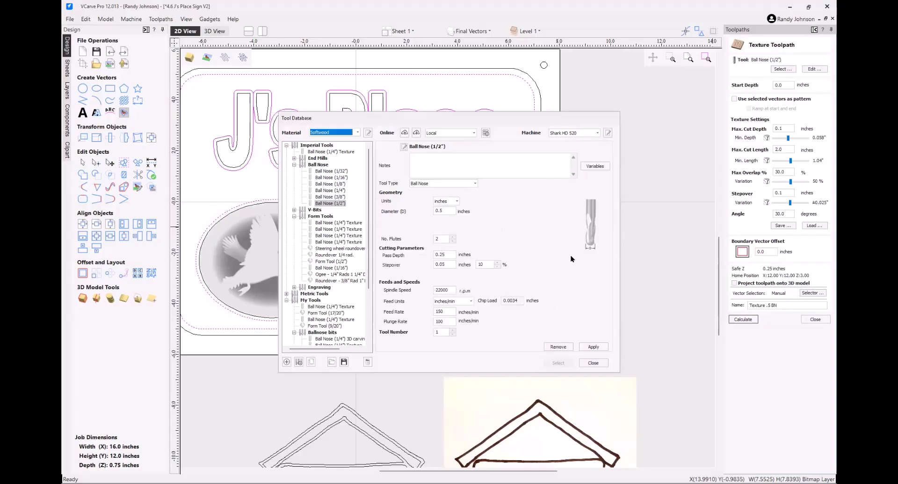
click(593, 347)
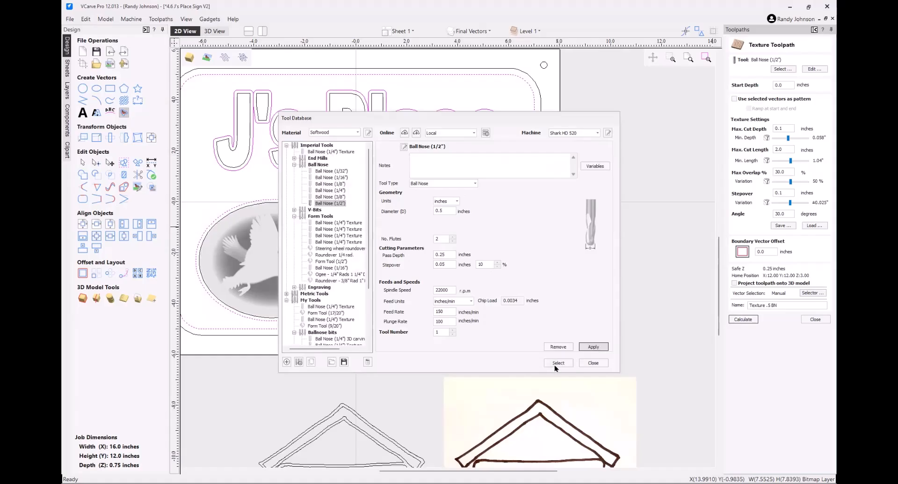
click(557, 364)
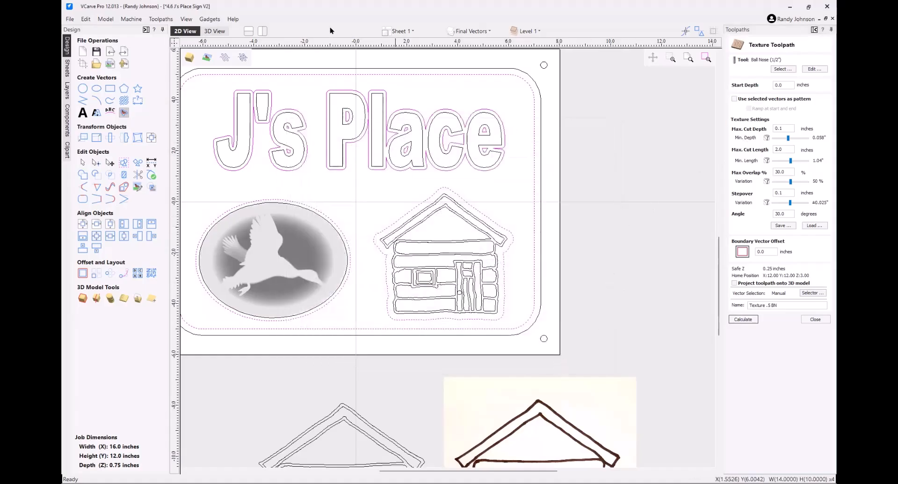
Close the texture toolpath without recalculating and examine the previewed sign in the 3D view.
click(219, 31)
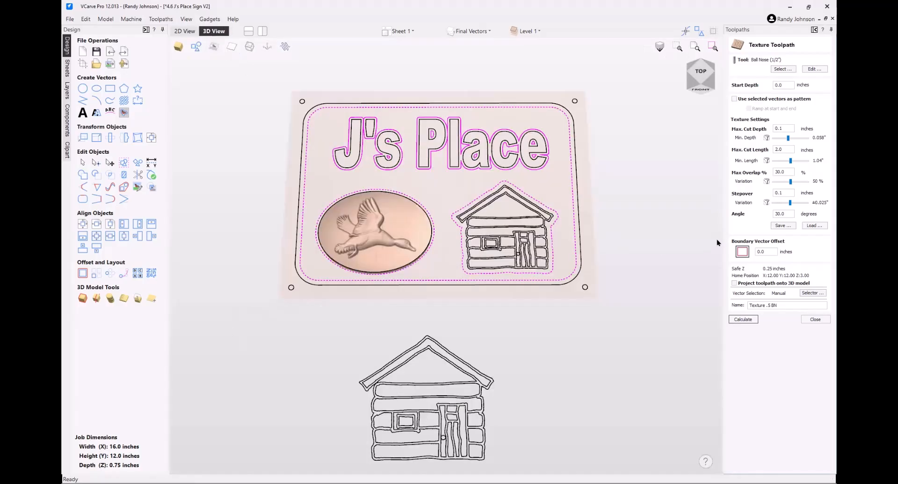
click(818, 320)
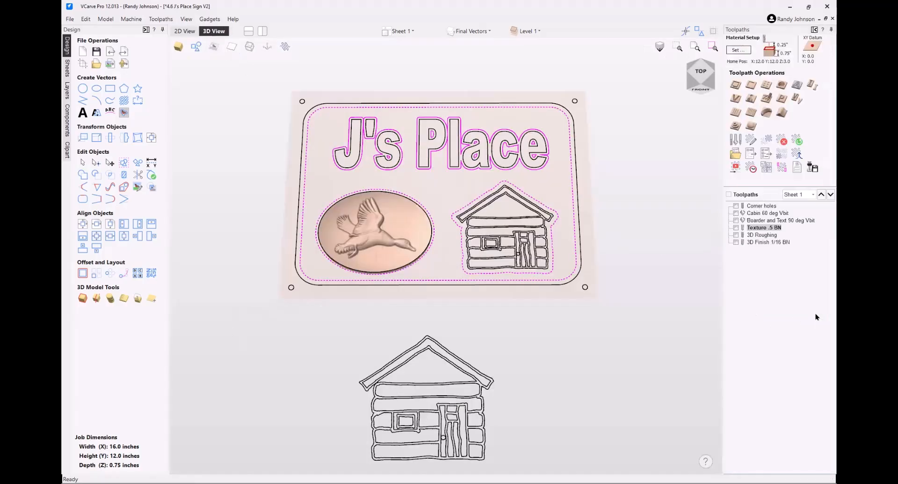
click(734, 169)
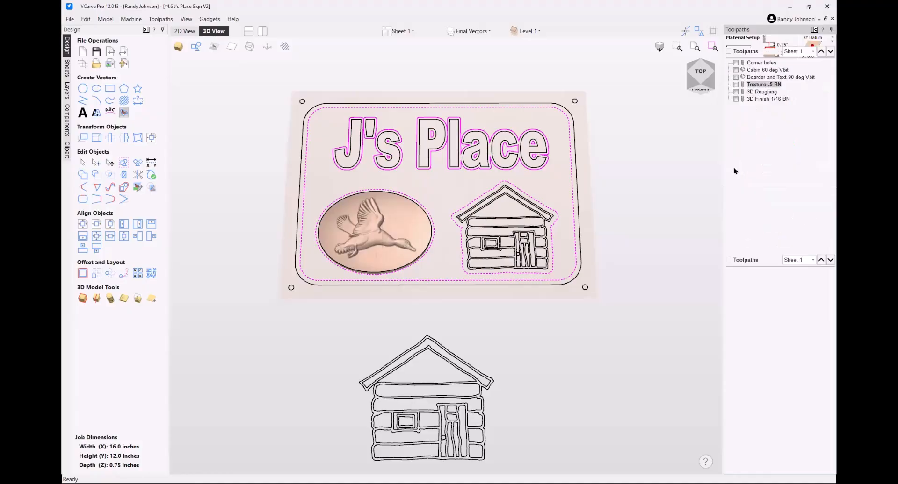
scroll(506, 122, up, 3)
scroll(523, 131, down, 2)
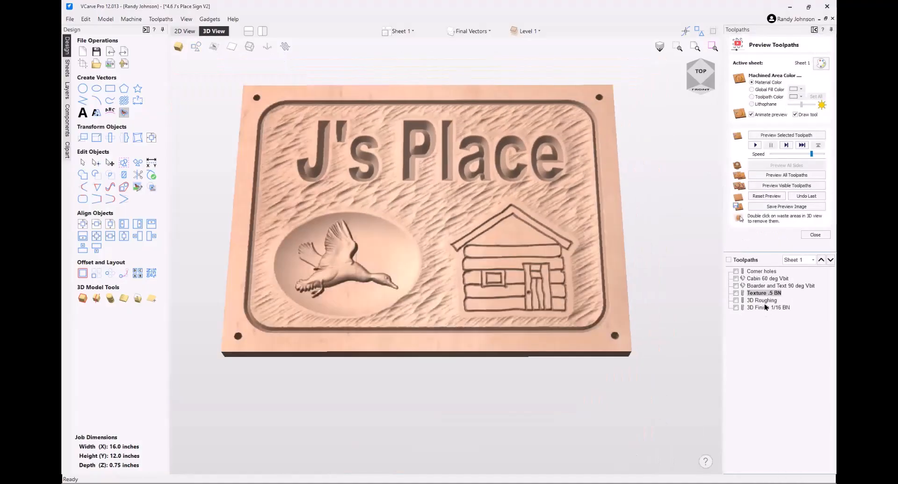
Reopen the Texture .5 BN toolpath and examine its cut depth, length, overlap, stepover and angle settings against the rendered sign image in the 2D view.
double_click(755, 293)
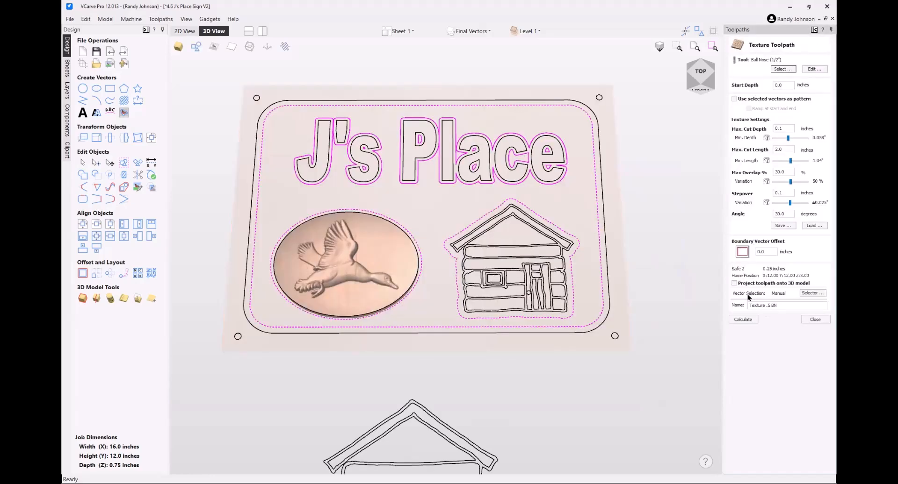
click(185, 31)
scroll(410, 301, down, 5)
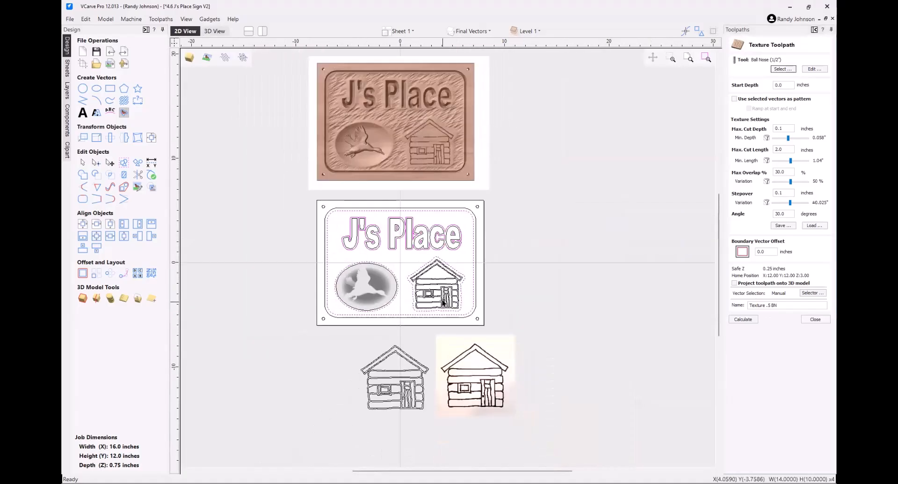
scroll(437, 208, up, 8)
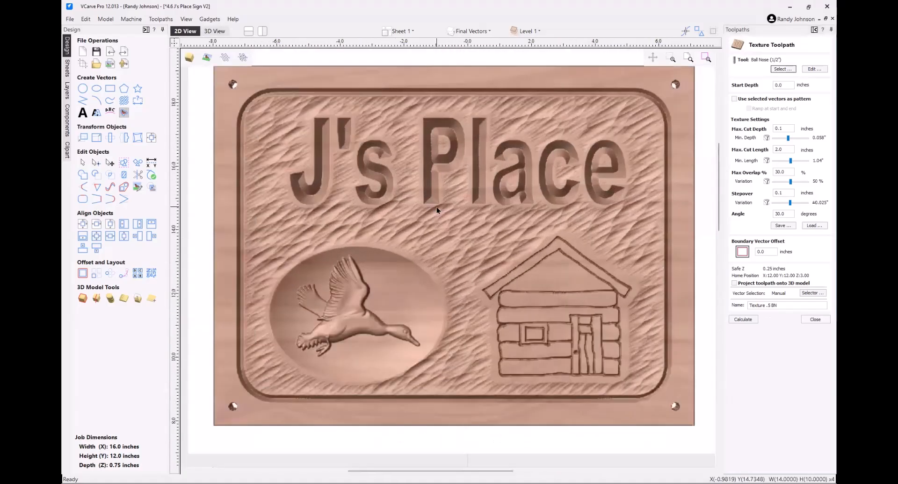
scroll(431, 206, up, 1)
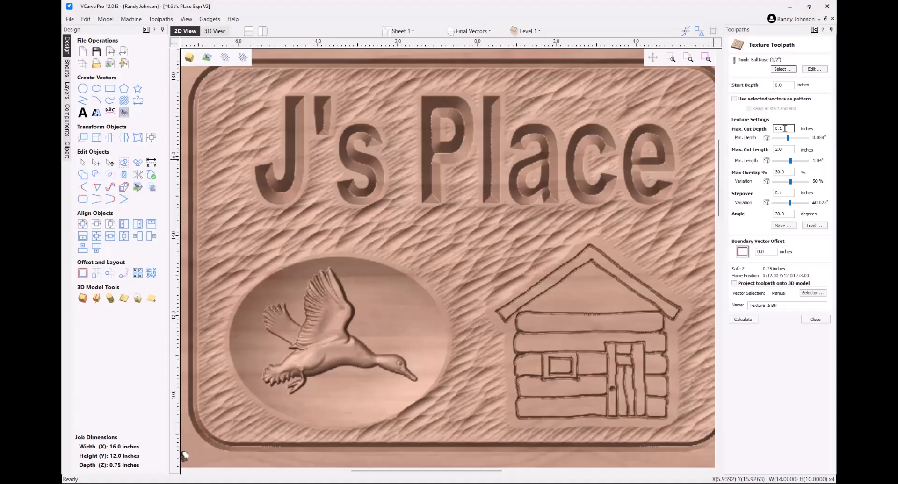
mouse_move(788, 139)
mouse_down()
mouse_move(809, 142)
mouse_move(776, 140)
mouse_move(807, 143)
mouse_move(788, 138)
mouse_up()
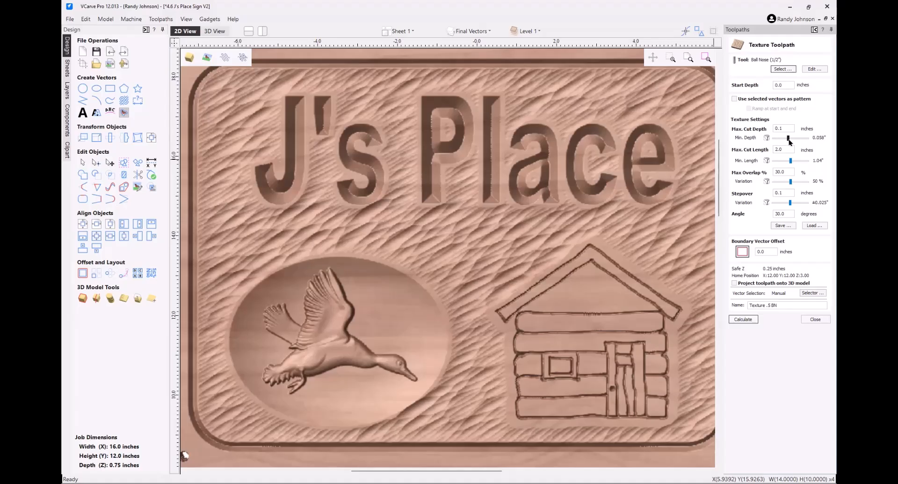
click(780, 127)
click(786, 212)
scroll(399, 235, down, 2)
scroll(495, 239, up, 2)
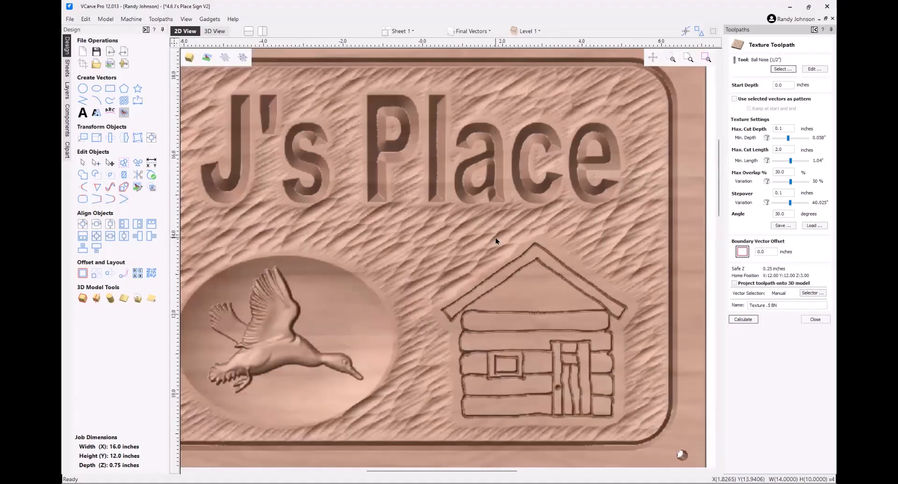
scroll(494, 237, down, 1)
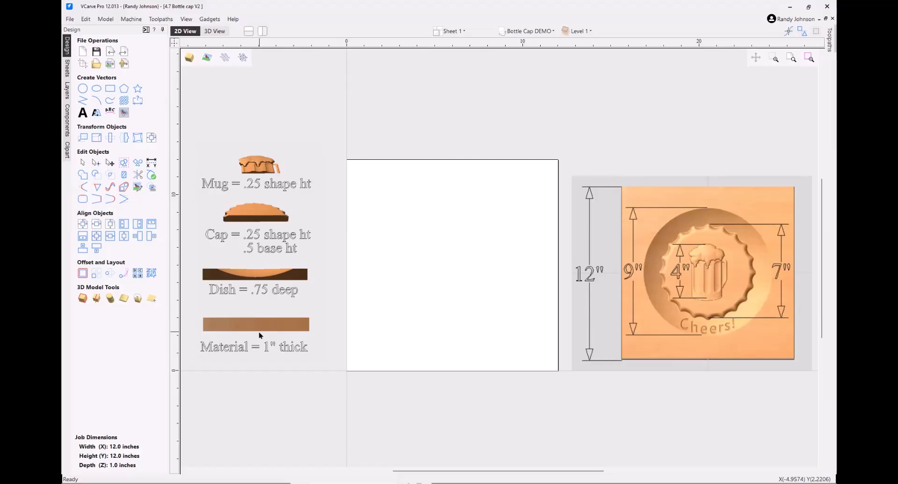
Show the 2D and 3D views one above the other and create a zero plane component for the blank bottle cap job.
click(248, 32)
drag(490, 316, 509, 372)
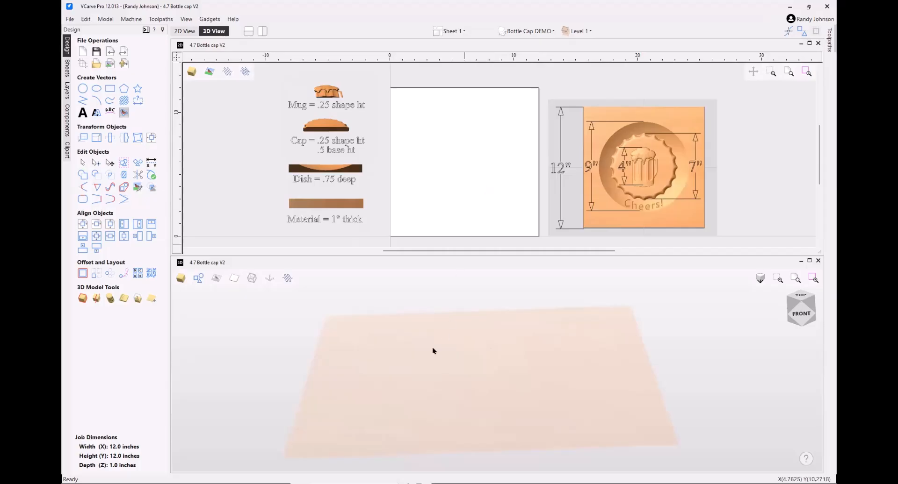
drag(537, 355, 545, 345)
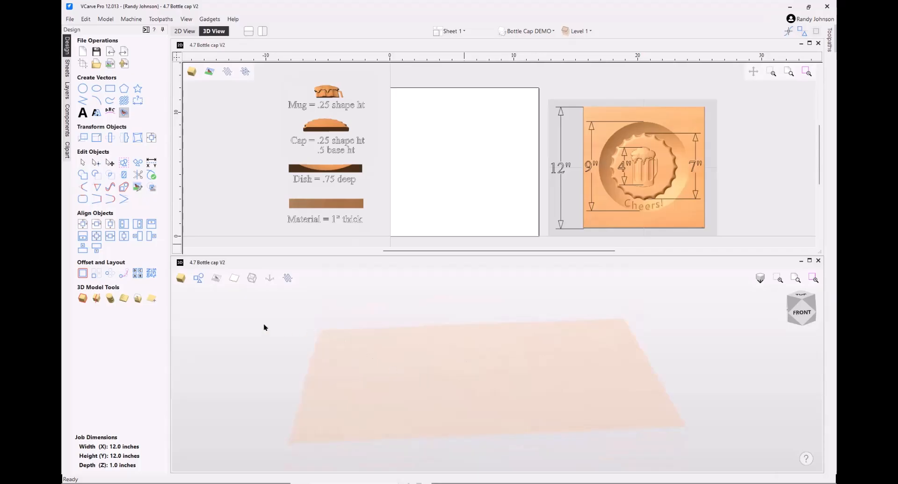
click(151, 299)
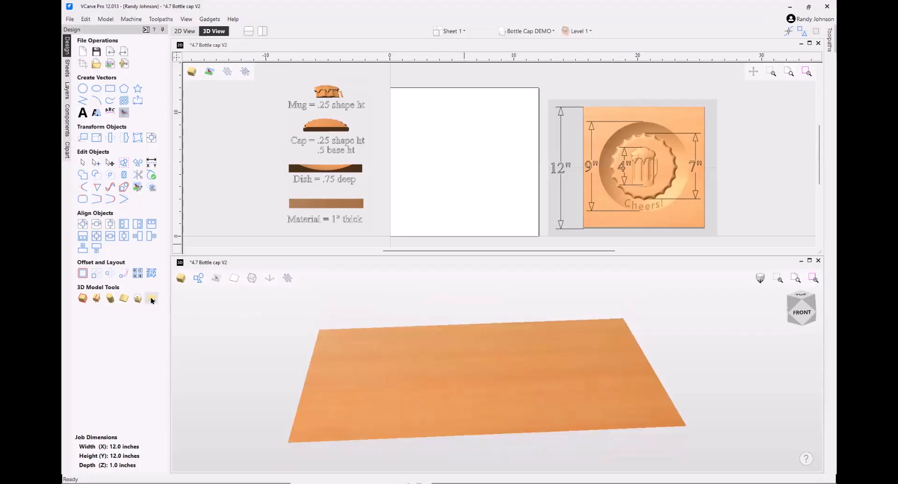
click(381, 354)
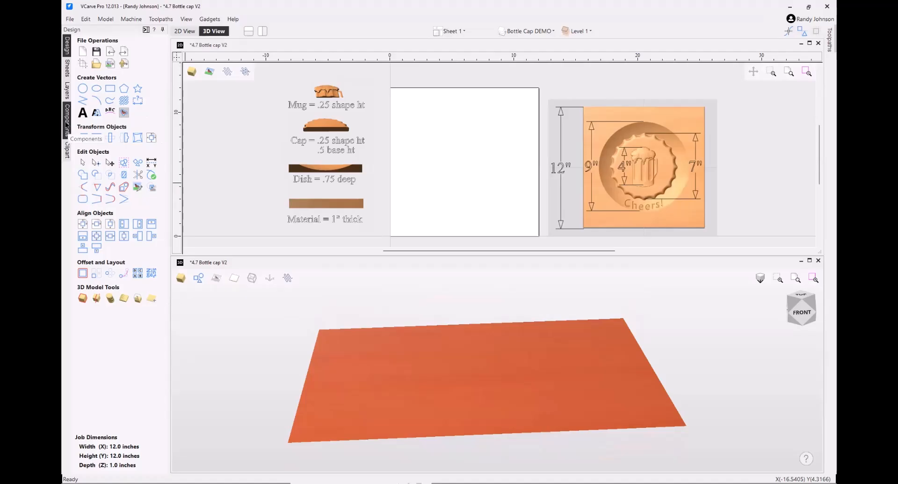
Rename the zero plane component as "Material" in the component tree and select it.
click(67, 125)
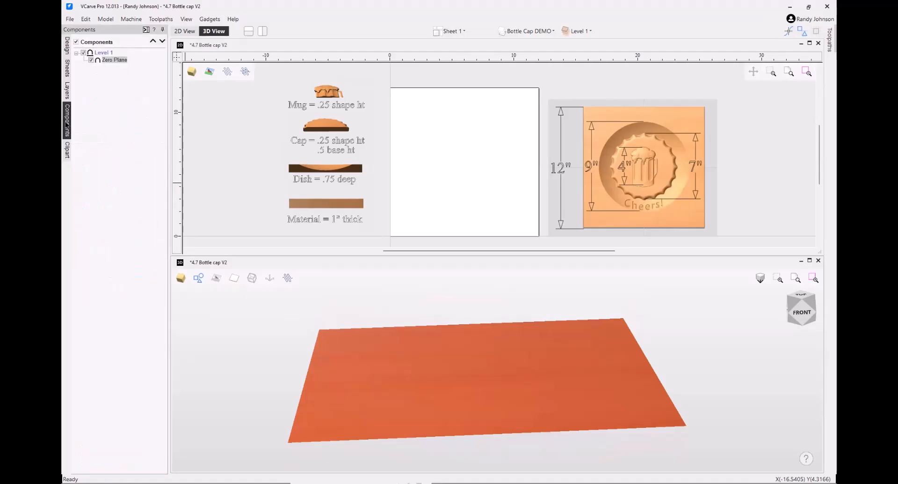
click(109, 60)
drag(131, 61, 95, 60)
text(Materia)
key(BackSpace)
key(BackSpace)
text(ial)
key(Return)
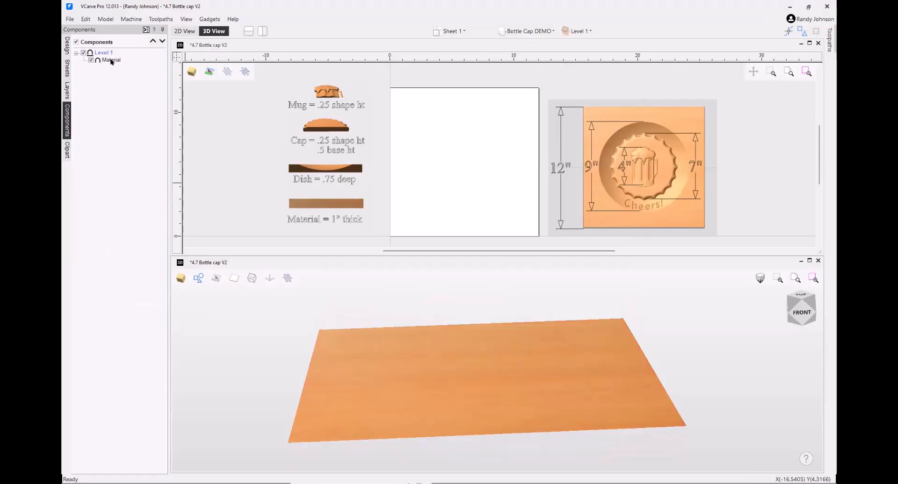
click(106, 60)
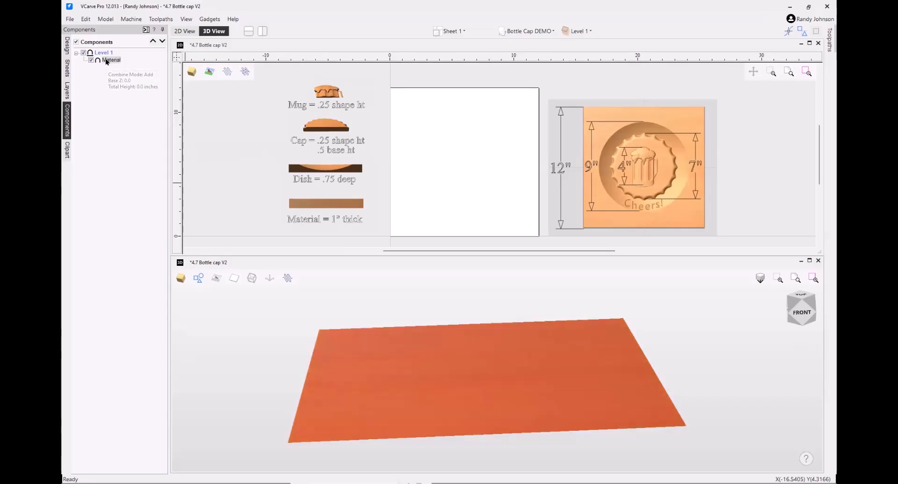
Set the Material component's base height to 1 inch to form the thickness of the blank.
double_click(106, 60)
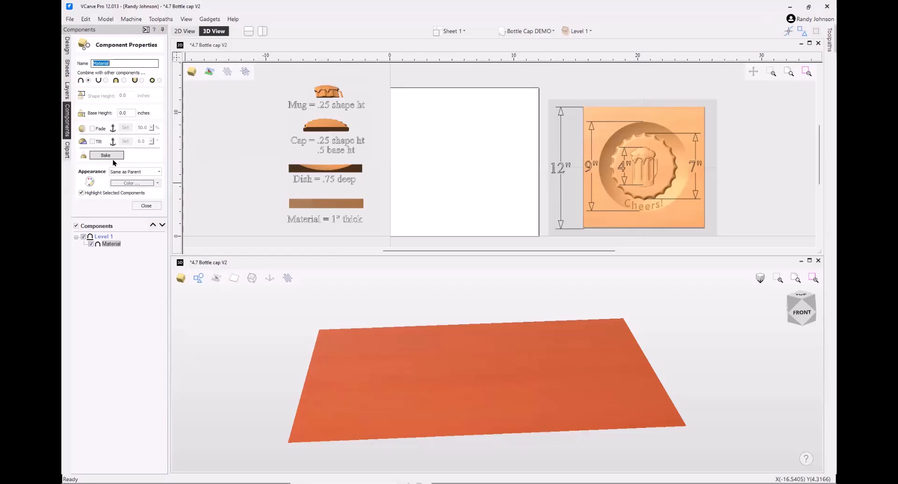
click(134, 113)
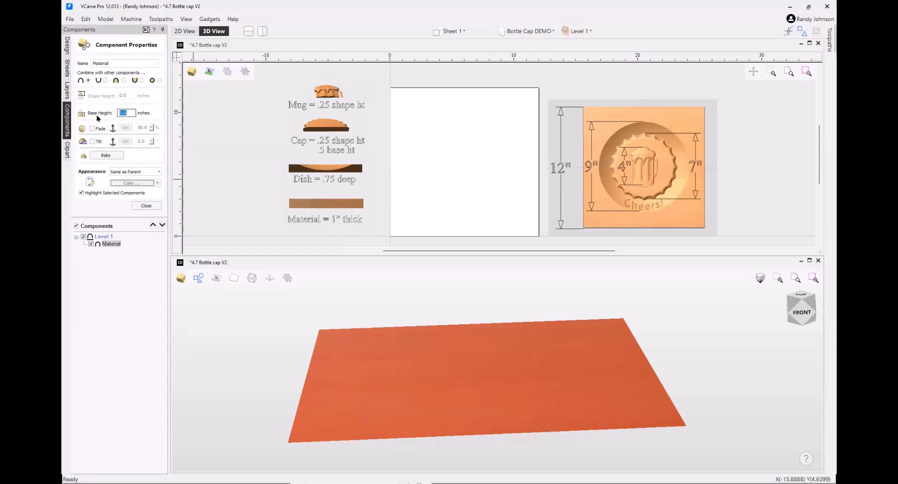
text(1)
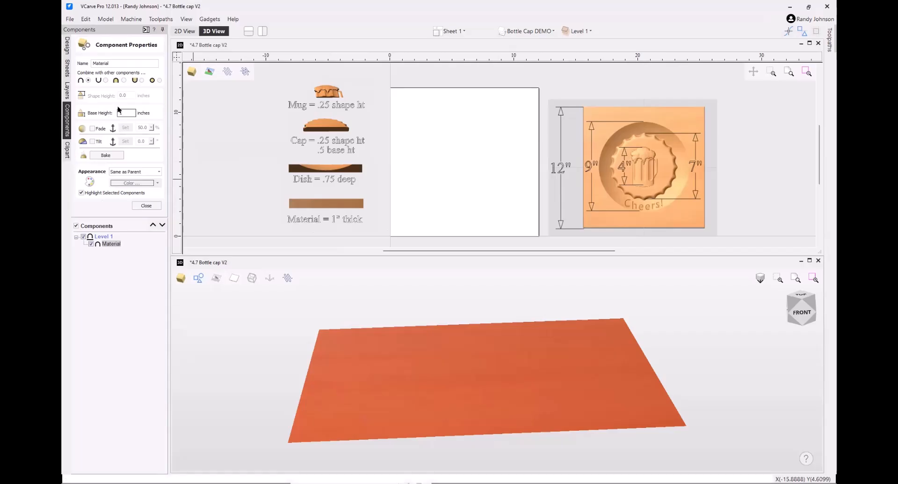
key(Return)
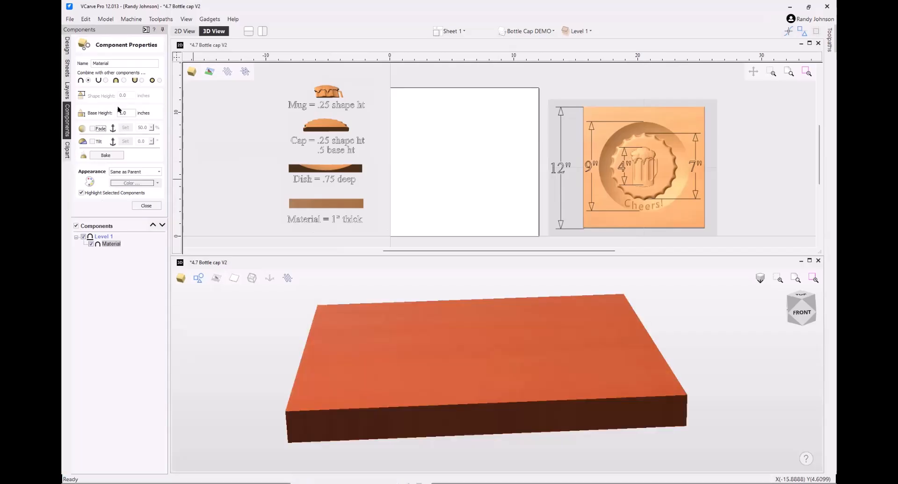
click(150, 205)
scroll(462, 334, down, 3)
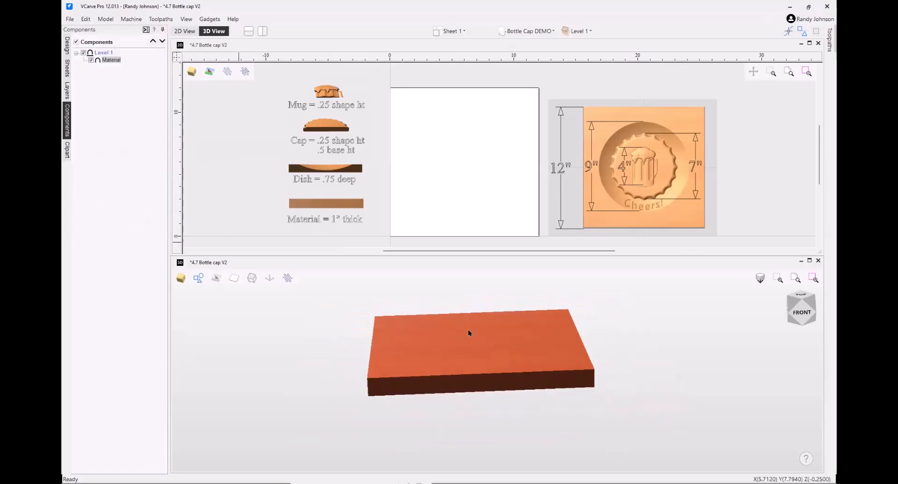
mouse_move(468, 330)
mouse_down()
mouse_move(483, 367)
mouse_move(477, 335)
mouse_up()
scroll(477, 334, down, 1)
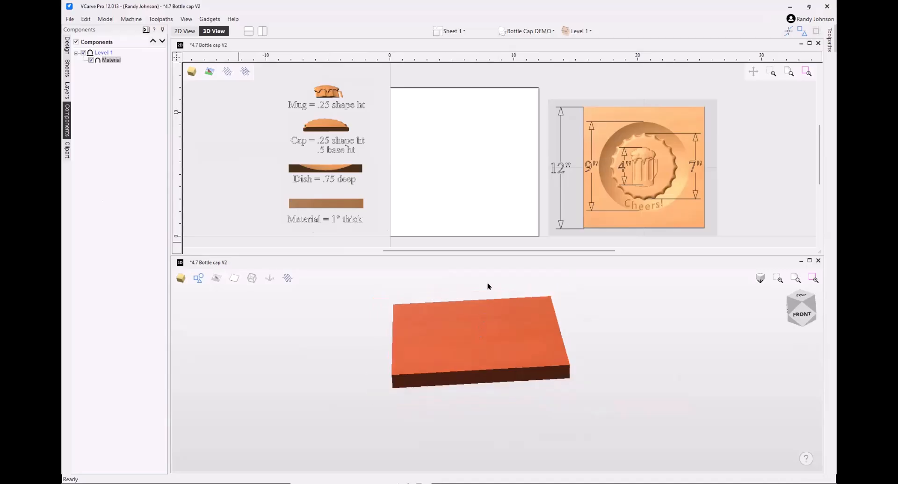
scroll(487, 283, up, 2)
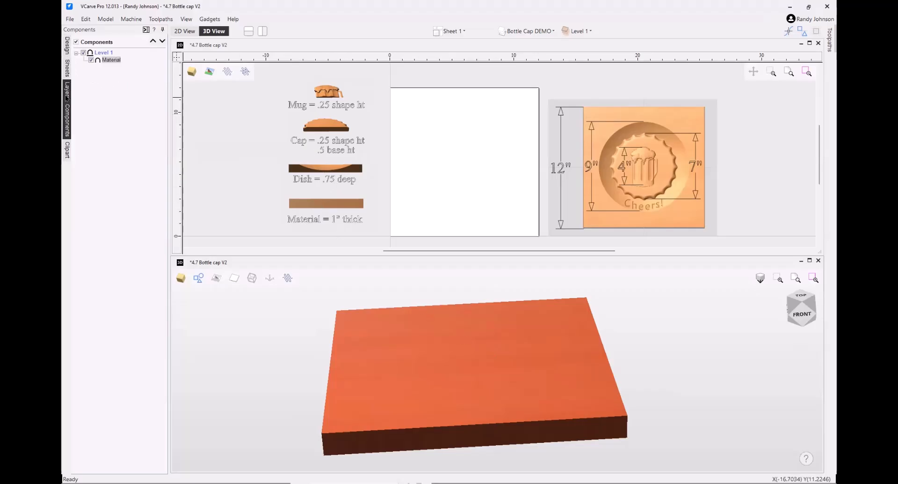
Insert the Dome_Dish_45 component from the Domes (Dishes) clipart folder onto the blank.
click(67, 154)
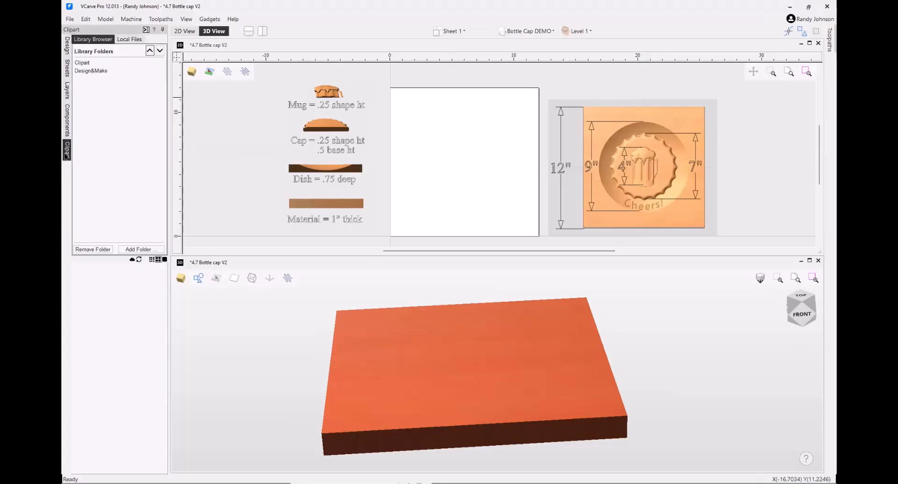
double_click(83, 62)
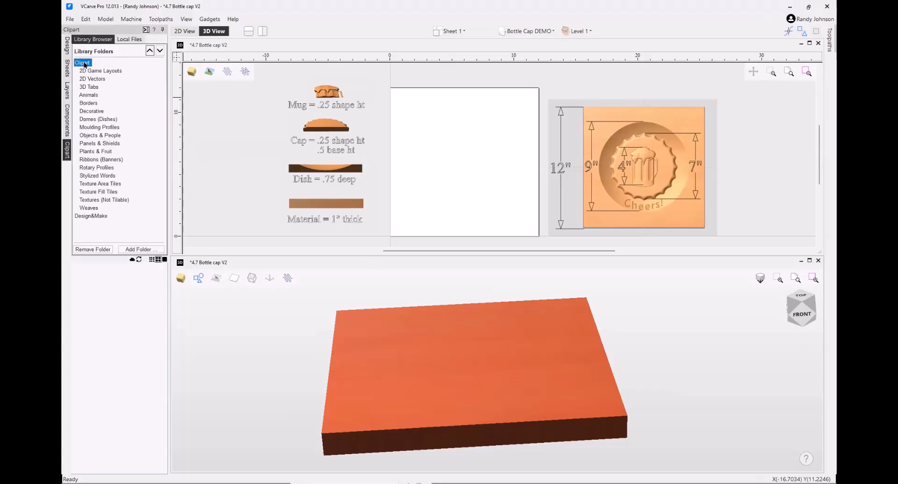
click(93, 119)
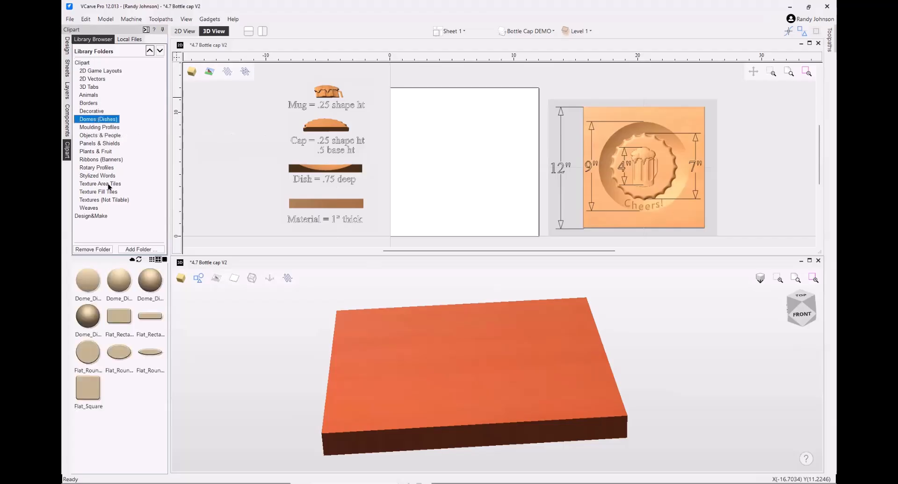
click(121, 279)
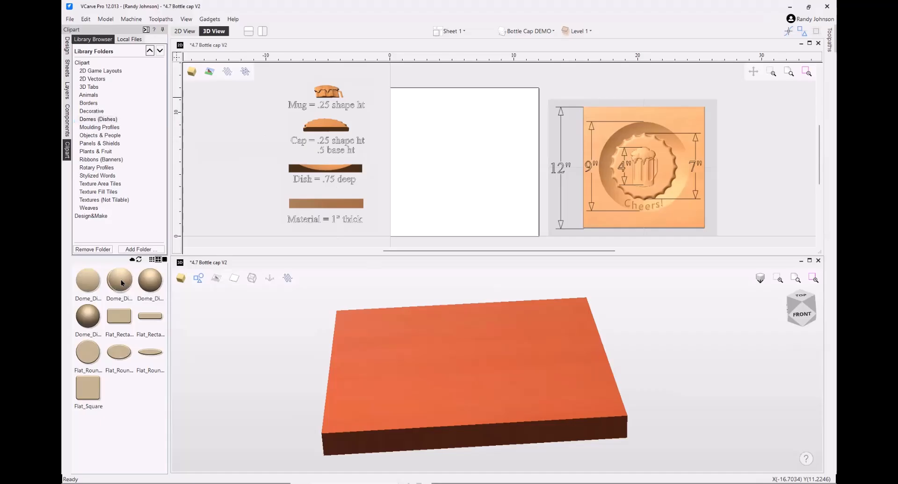
double_click(121, 280)
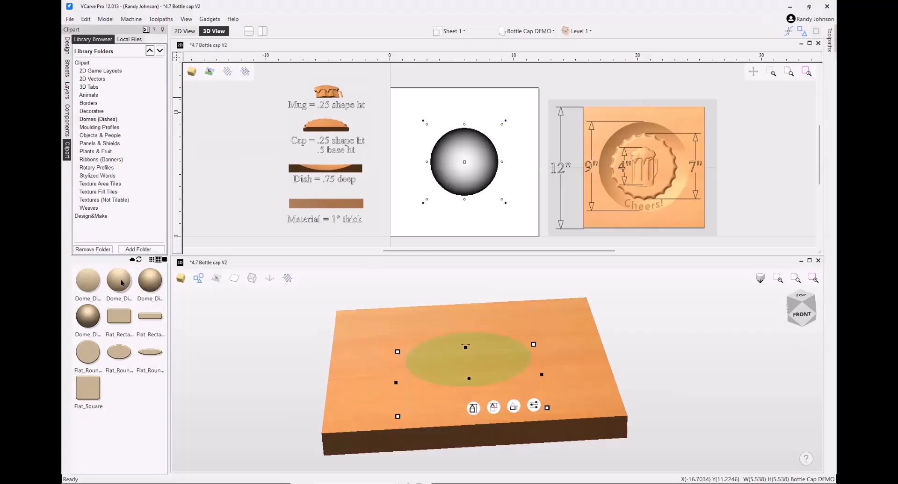
Scale the dome dish to 9 inches wide and high, keeping X and Y linked and anchored at its centre.
click(65, 49)
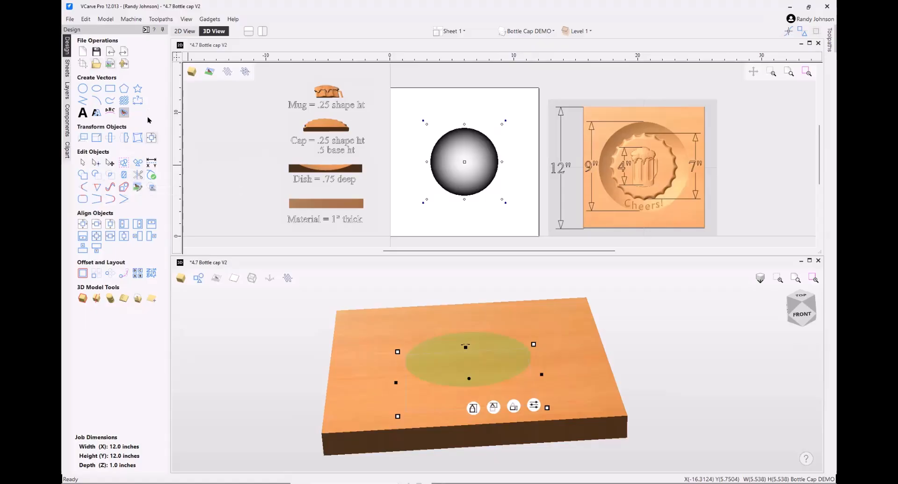
click(96, 139)
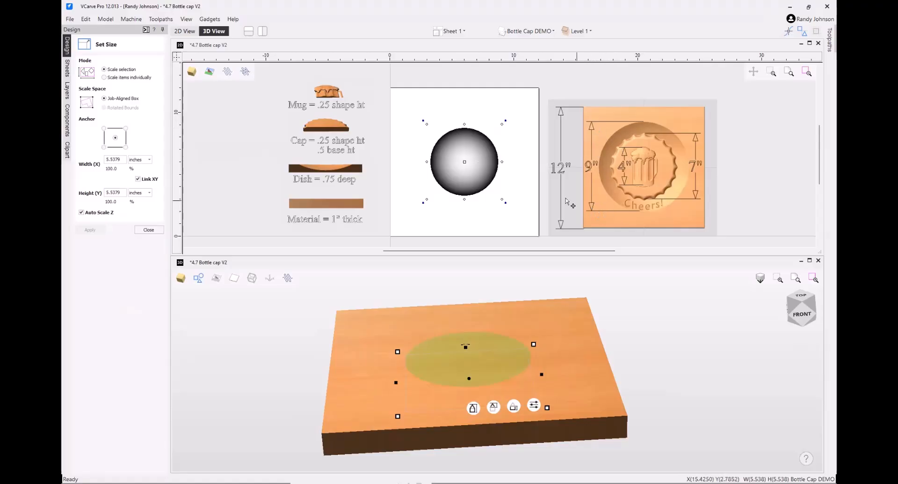
double_click(123, 159)
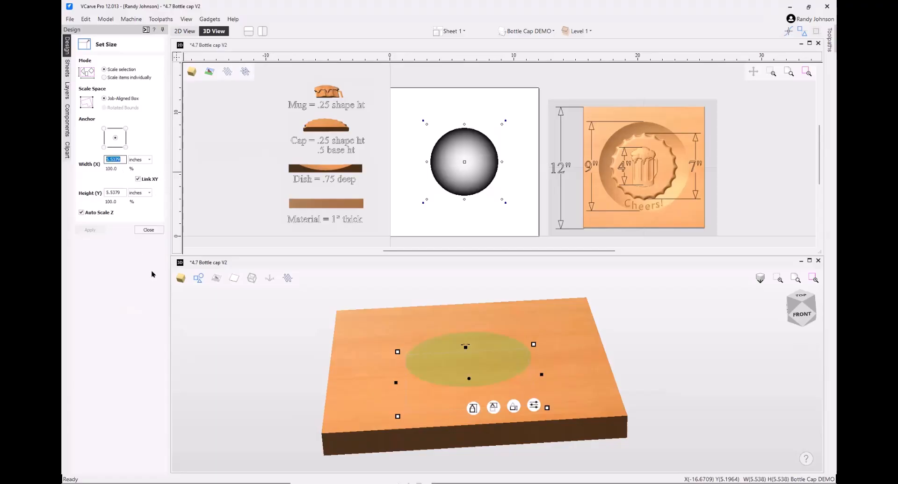
text(9)
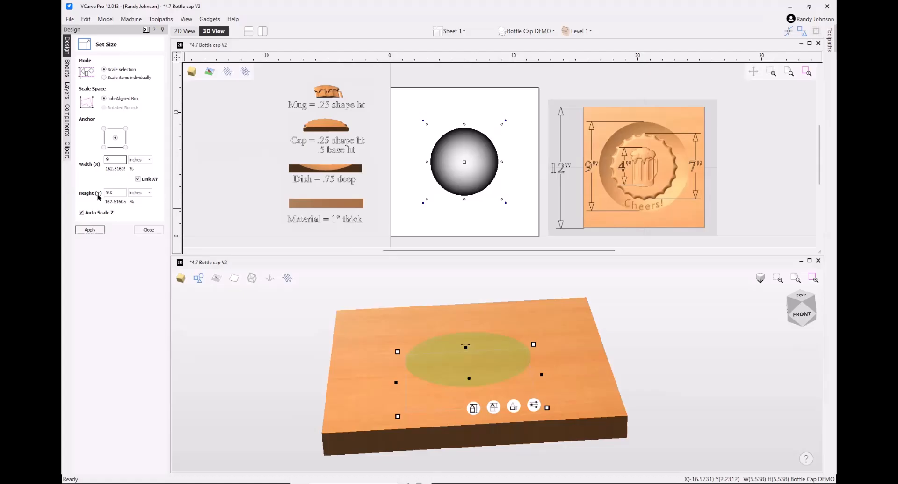
click(90, 230)
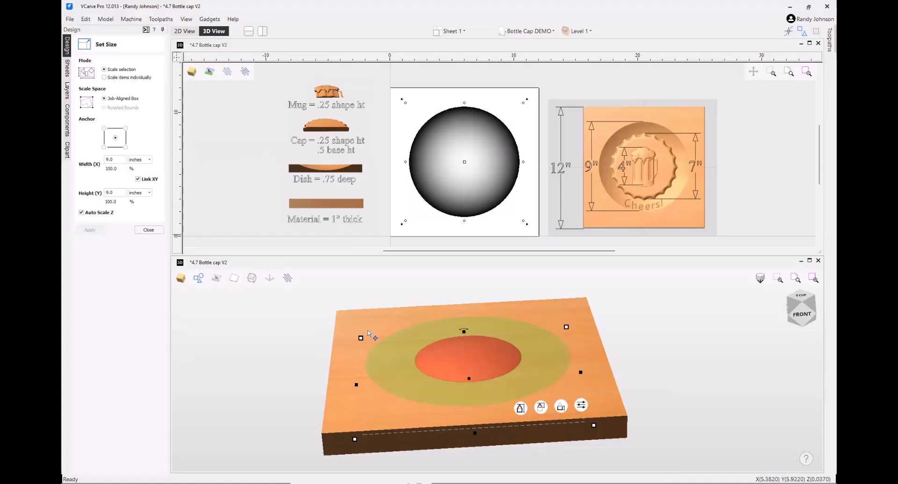
click(149, 230)
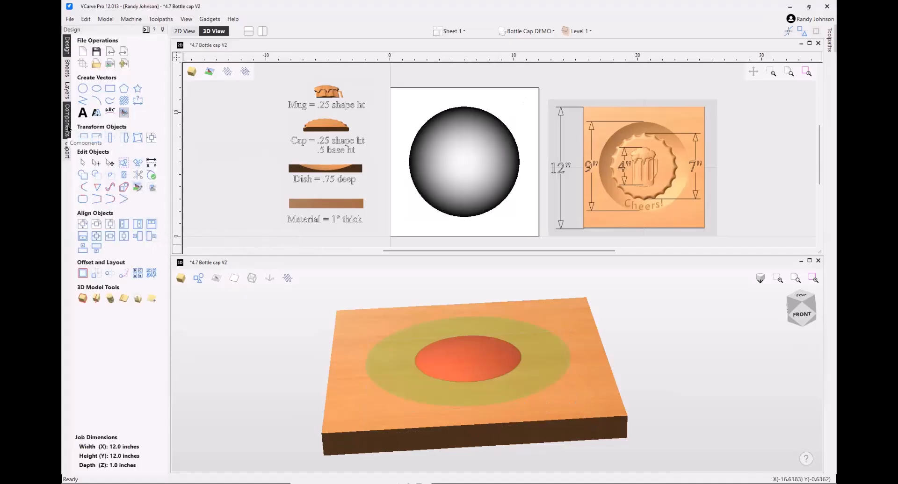
Set the dome dish's shape height to 0.7 inches and change its combine mode to subtract it from the material.
click(67, 122)
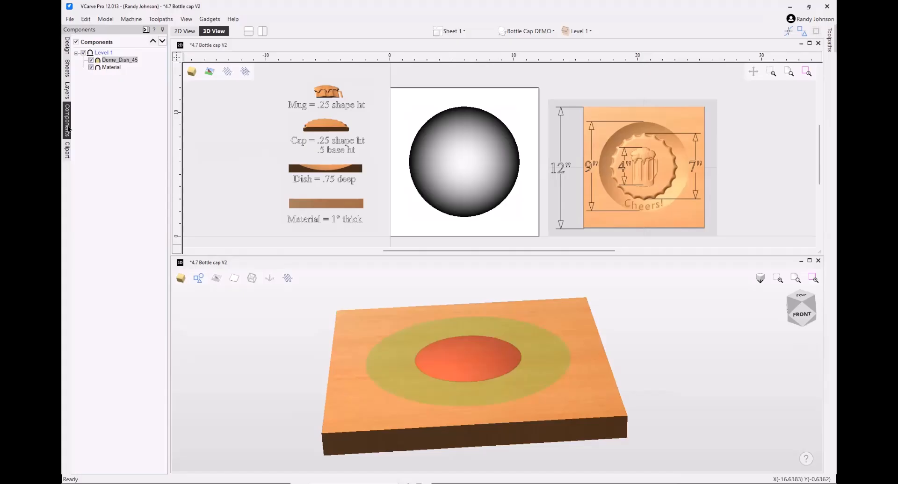
click(67, 48)
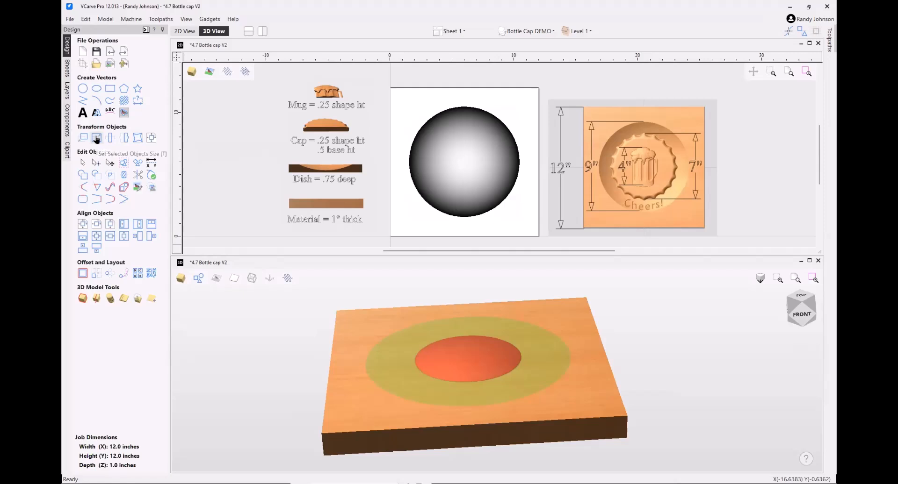
click(66, 122)
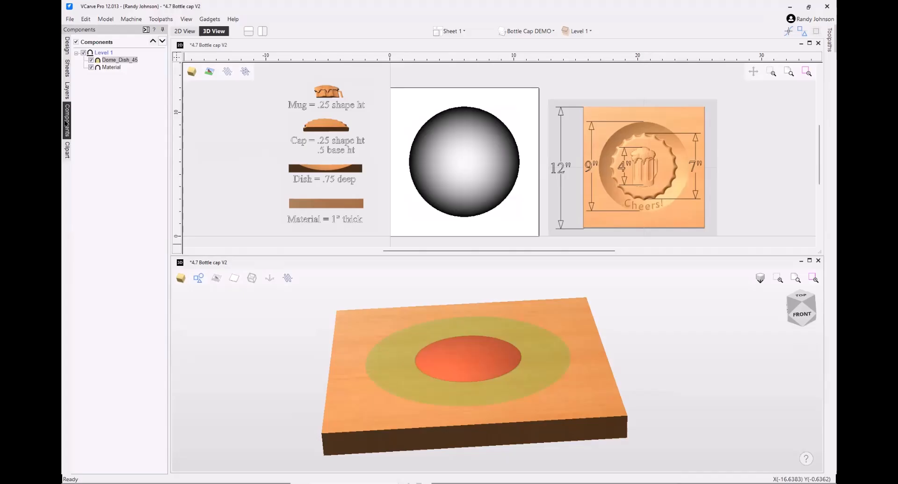
mouse_move(99, 62)
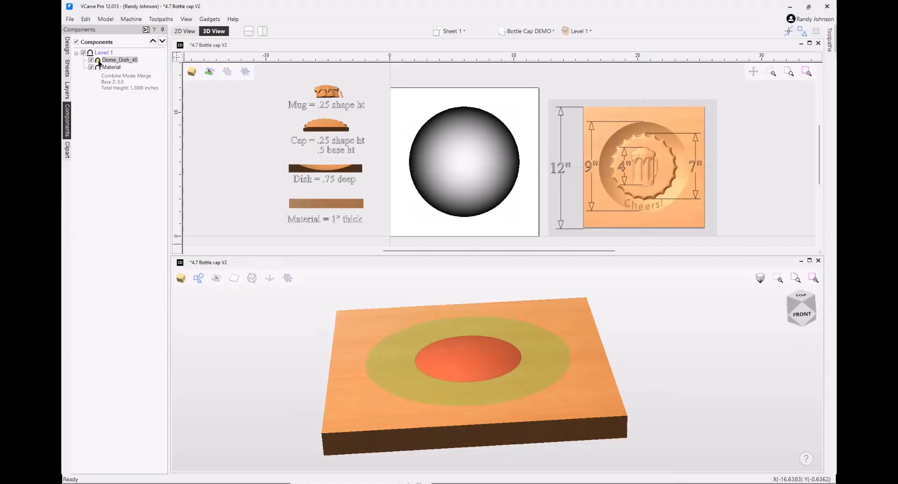
double_click(99, 62)
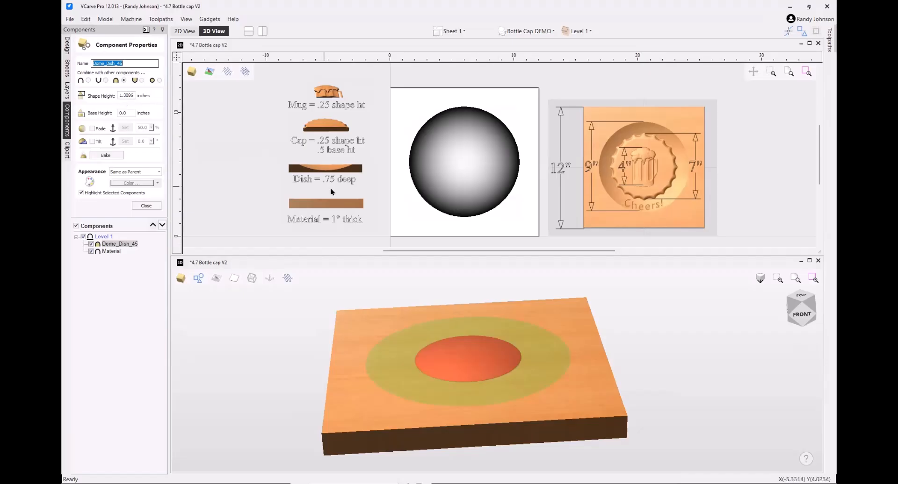
double_click(135, 95)
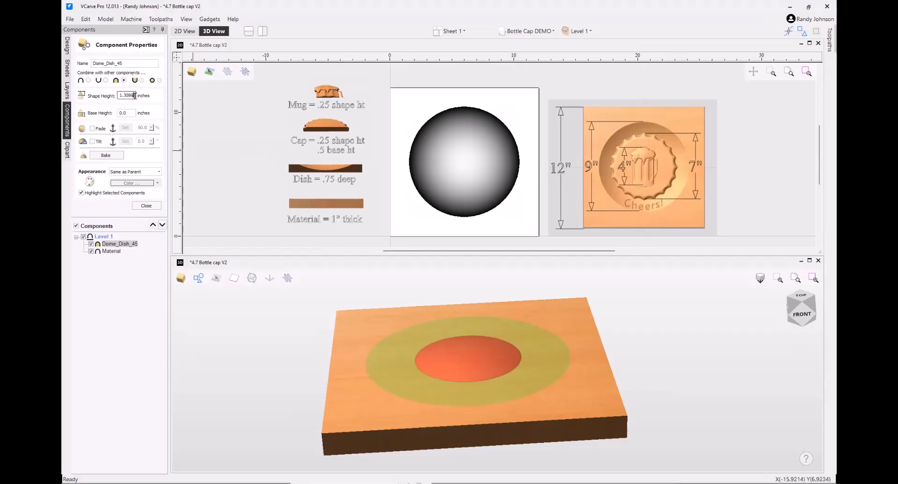
text(.7)
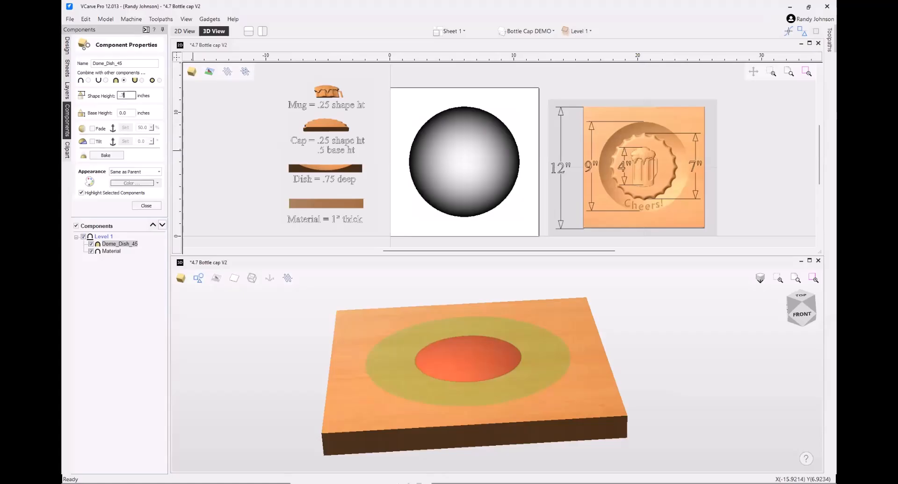
key(Return)
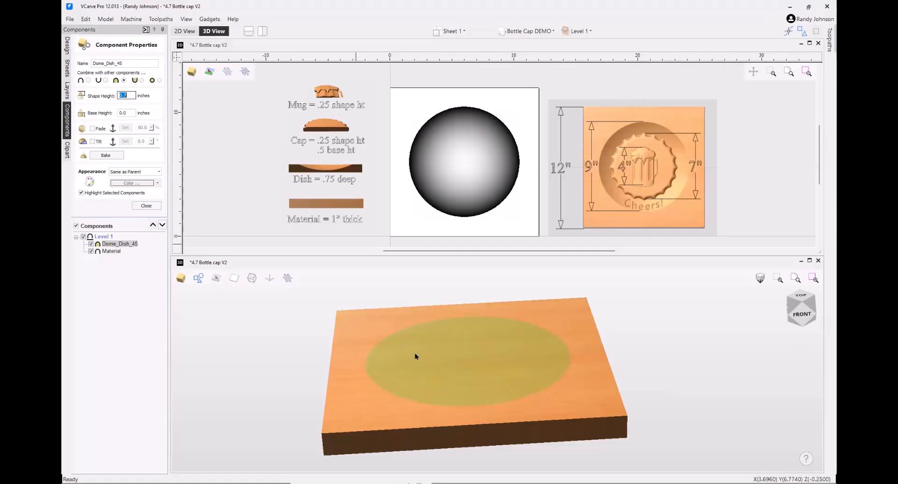
click(106, 80)
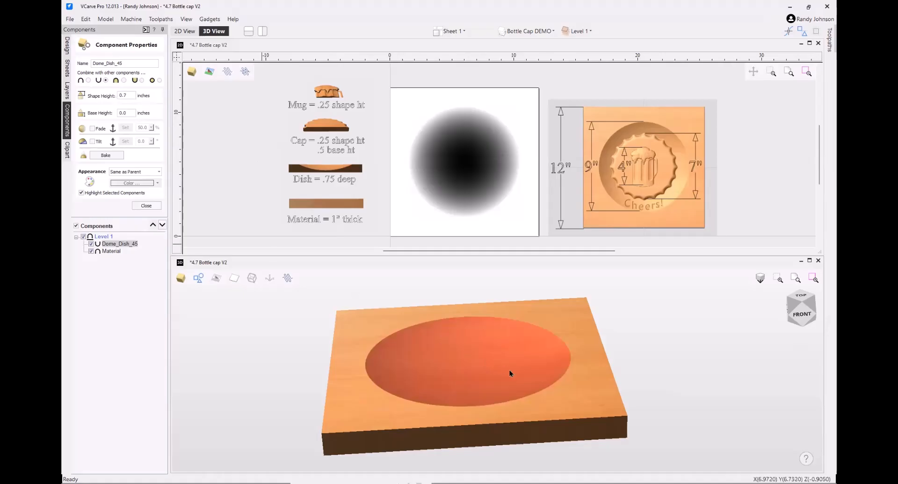
drag(508, 370, 536, 383)
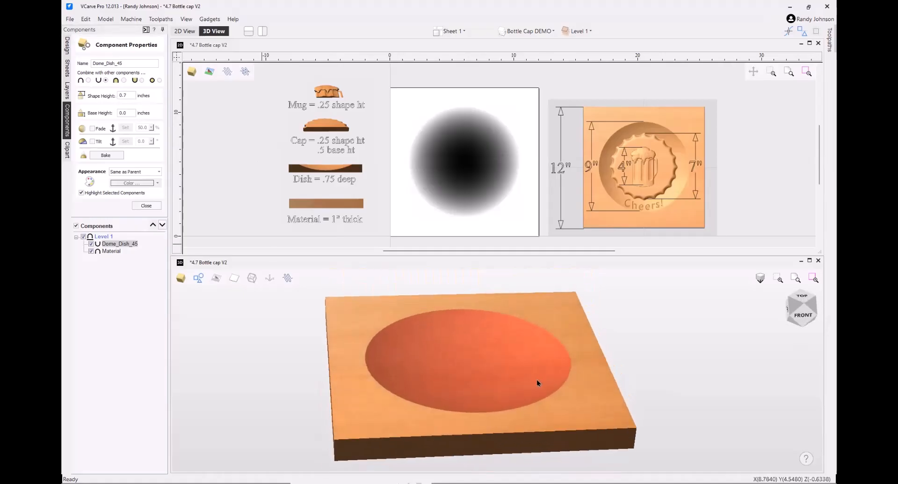
click(145, 206)
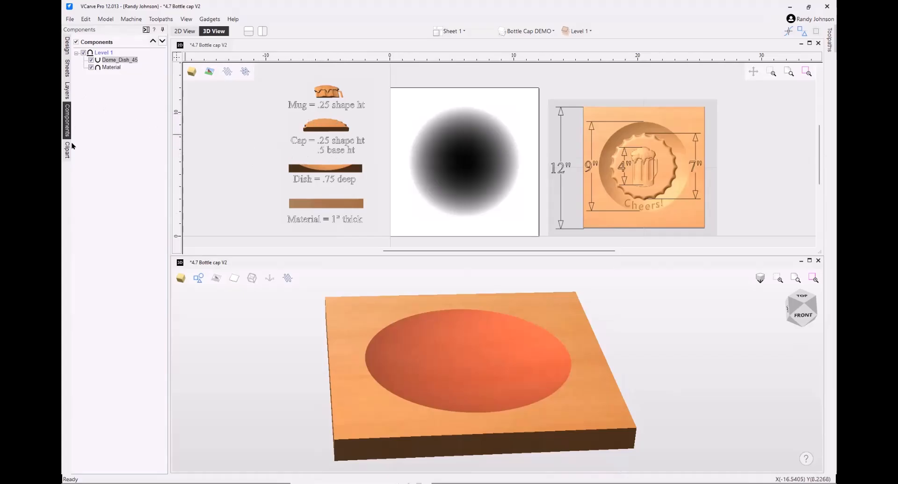
Insert the first bottle cap component, variant A, from the Objects & People clipart folder into the dish.
click(66, 155)
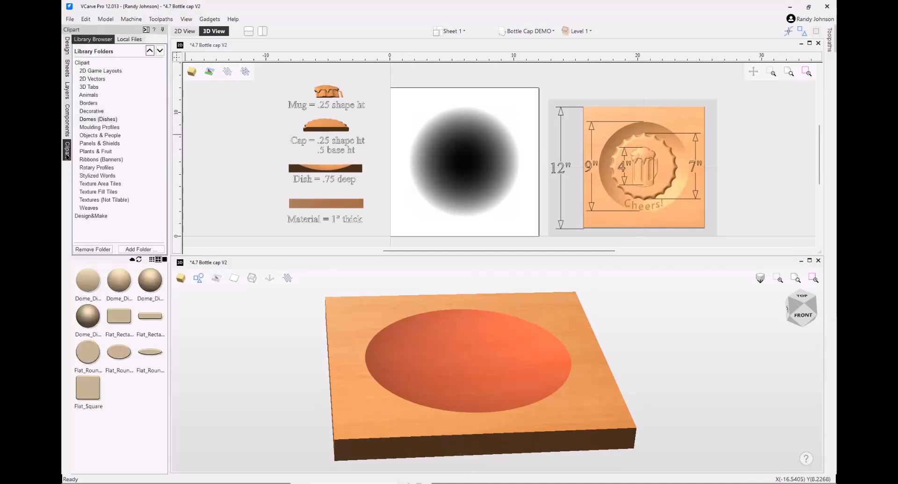
click(93, 135)
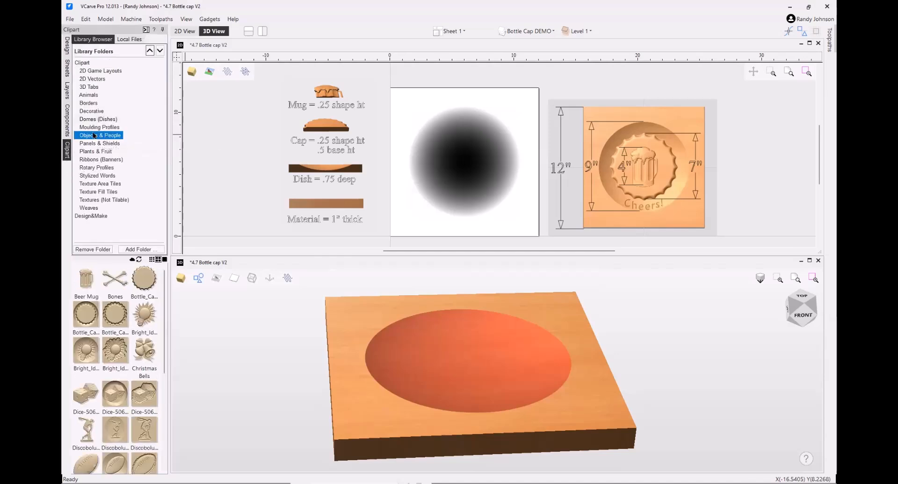
double_click(143, 278)
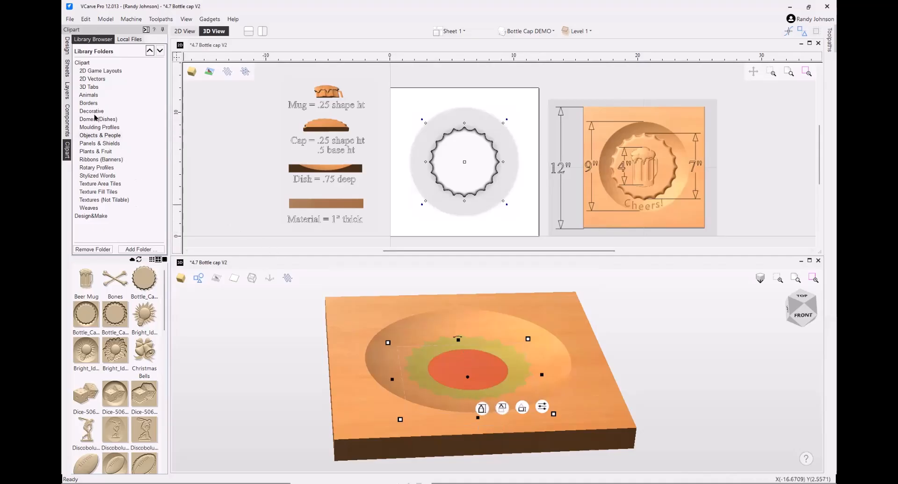
Examine the stacking order in the component tree by selecting the dome dish and the Material component in turn.
click(68, 47)
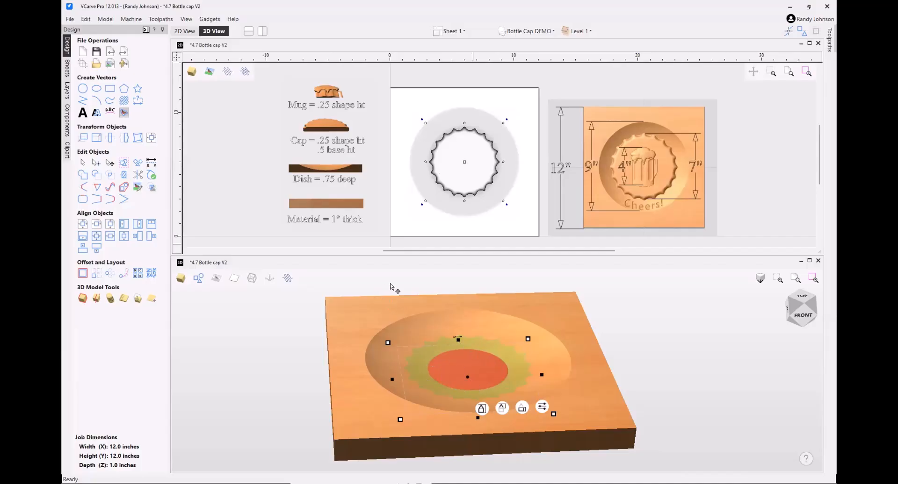
click(67, 125)
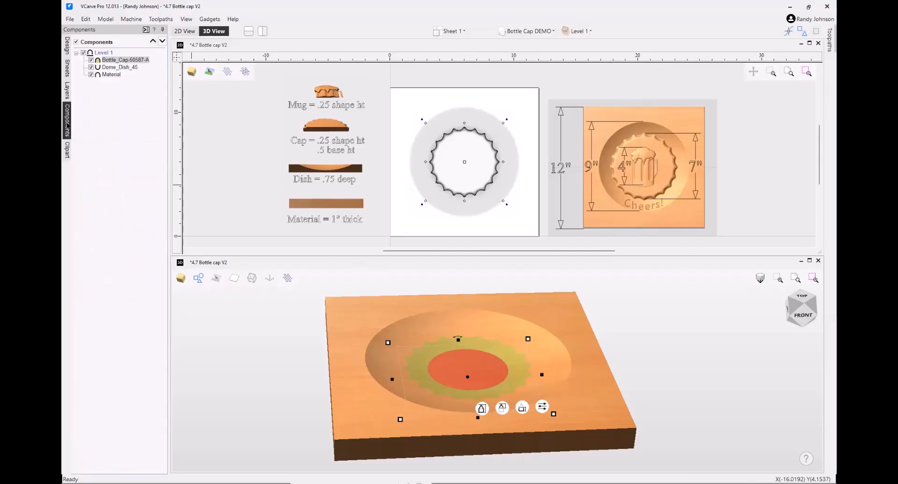
mouse_move(128, 63)
click(117, 68)
click(104, 76)
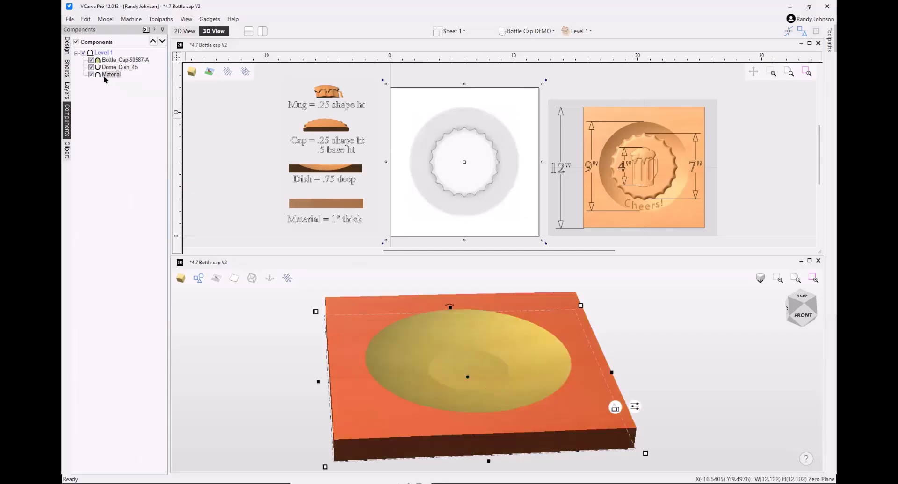
Scale the bottle cap to 7 inches wide and high about its centre, with X and Y linked and automatic Z scaling off.
click(112, 61)
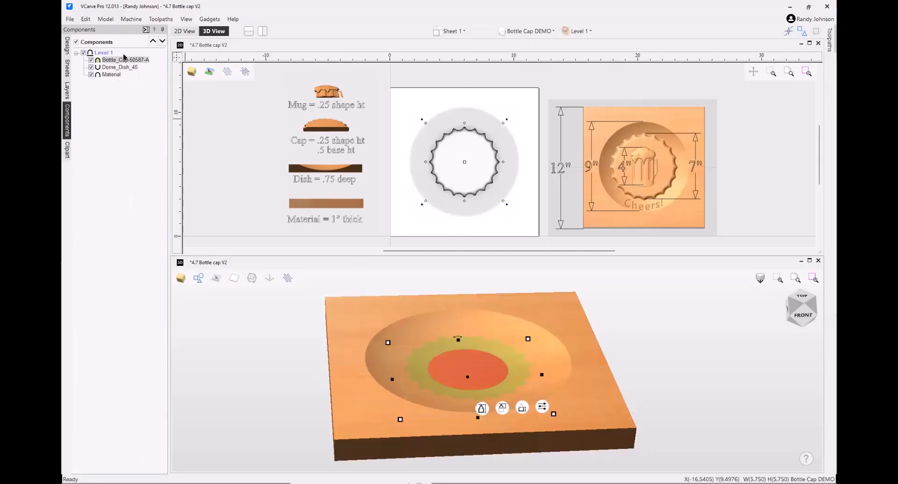
click(68, 46)
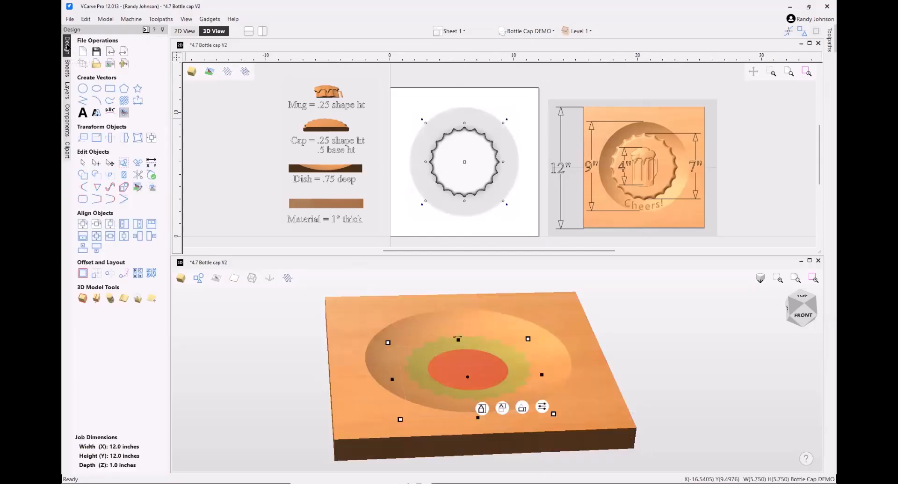
click(97, 138)
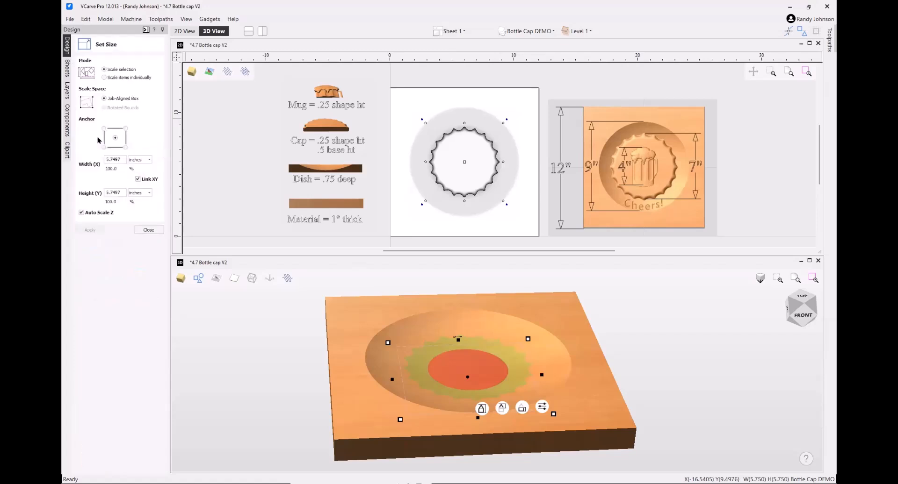
click(81, 213)
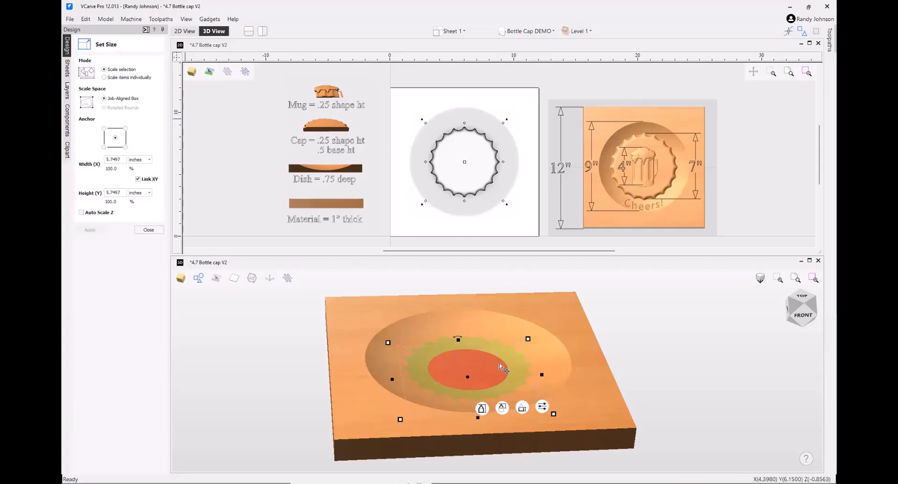
double_click(125, 159)
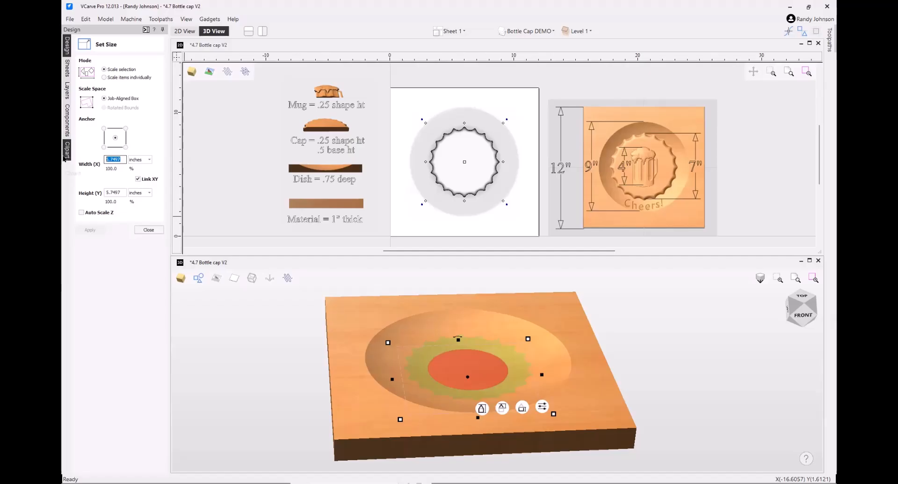
text(7)
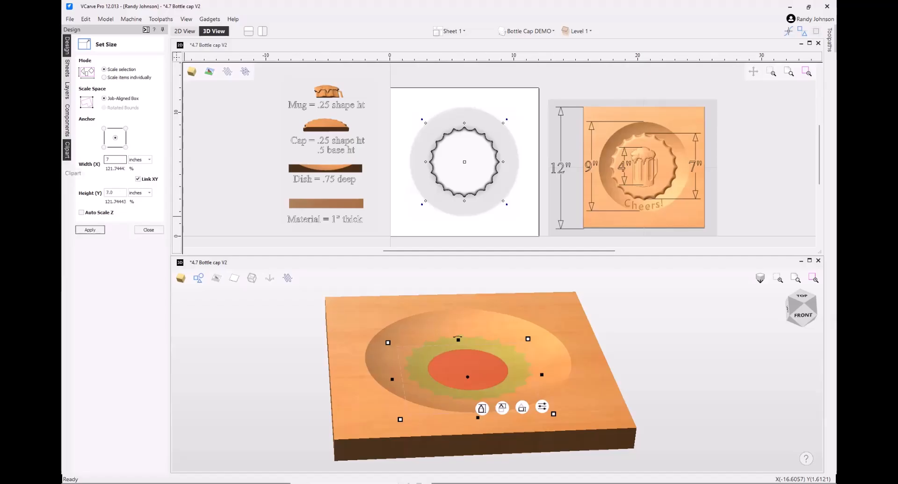
click(88, 230)
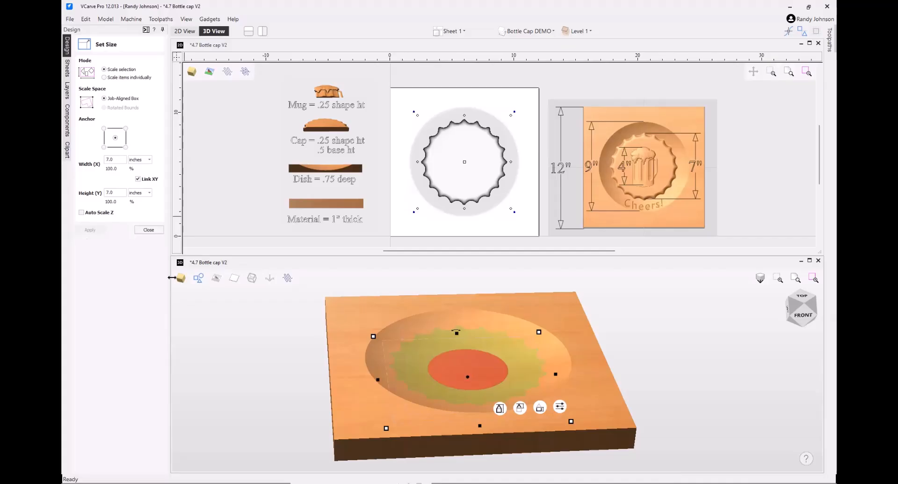
click(149, 230)
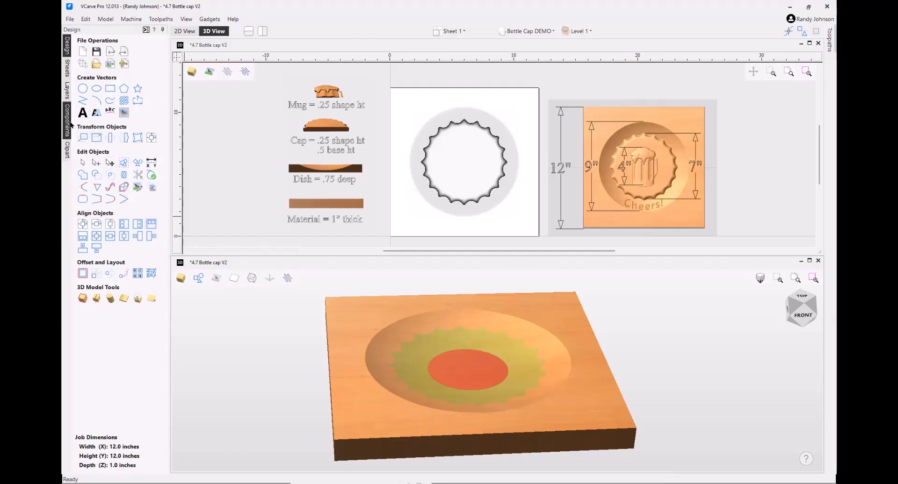
Open the bottle cap's component properties and hide the dome dish and Material components to inspect the cap alone.
click(68, 127)
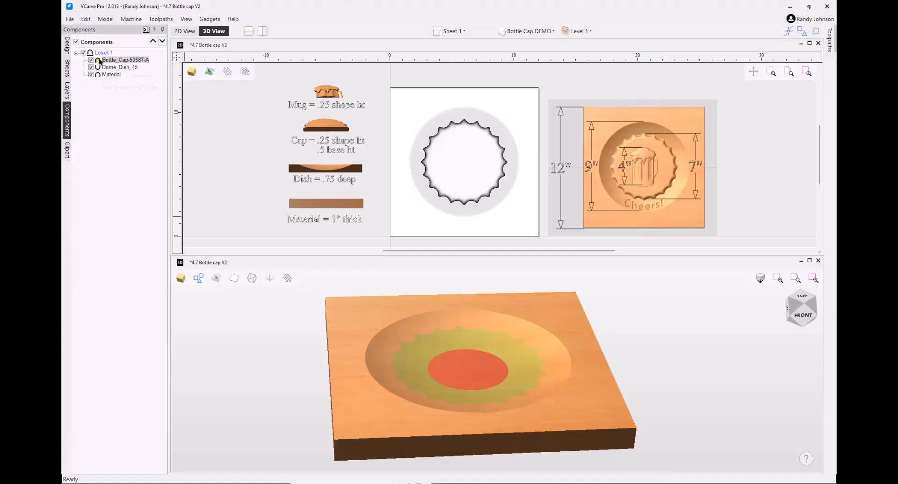
mouse_move(106, 62)
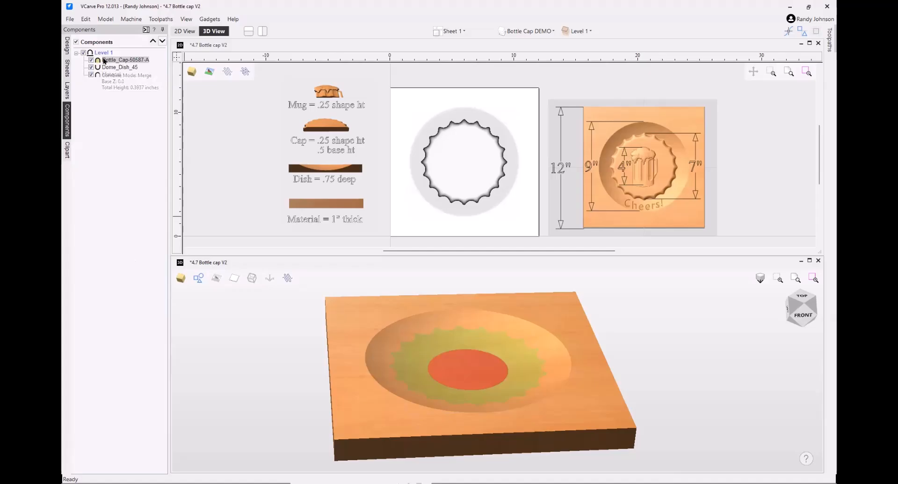
double_click(104, 61)
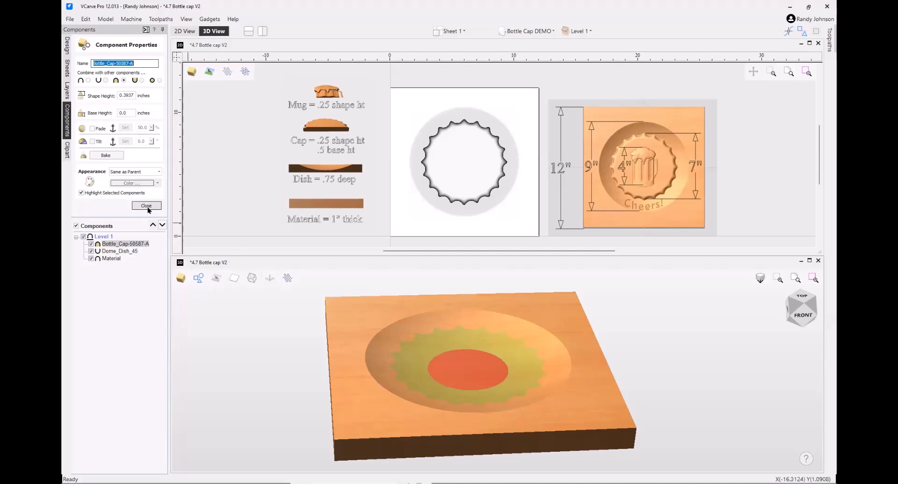
click(92, 252)
click(91, 259)
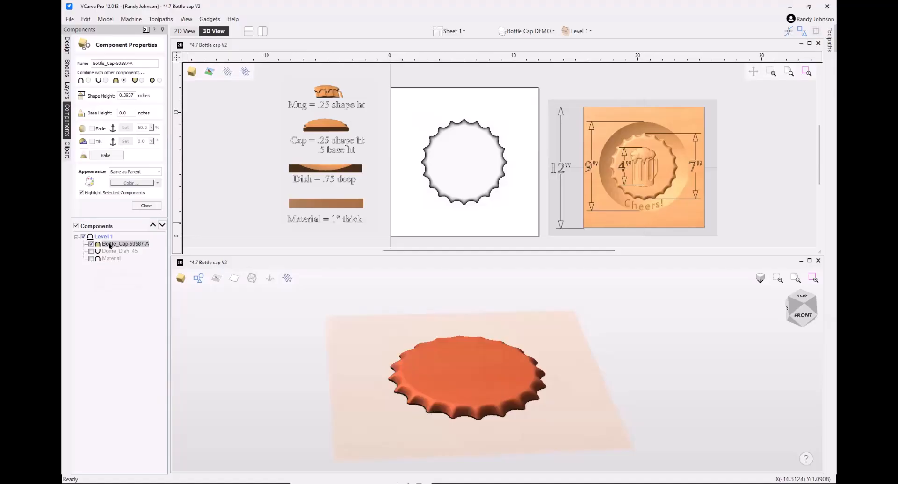
mouse_move(109, 245)
drag(479, 453, 484, 427)
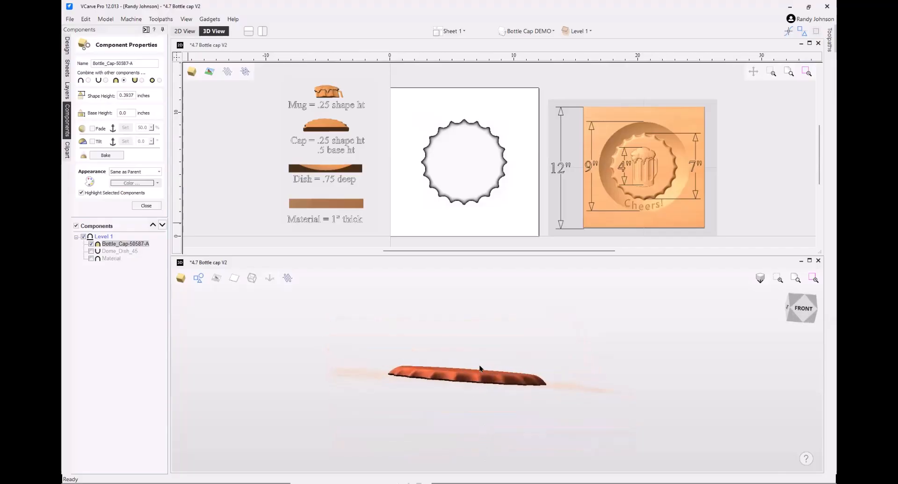
drag(451, 395, 473, 434)
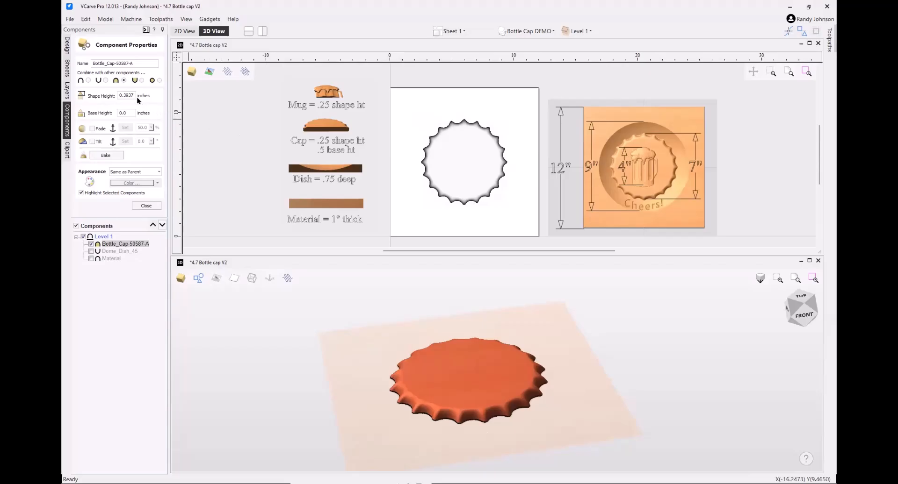
Set the bottle cap's shape height to 0.25 inches and its base height to 0.5 inches, and check its profile.
double_click(127, 96)
text(.)
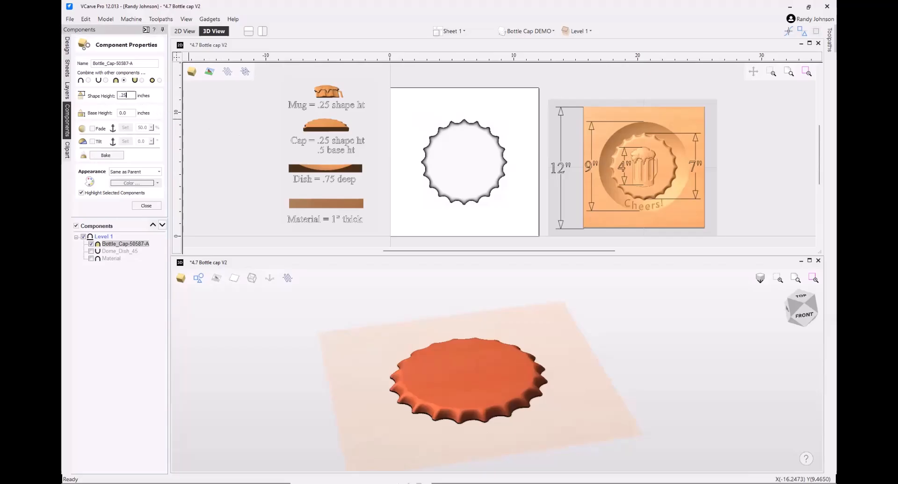
text(25)
key(Return)
drag(461, 377, 362, 338)
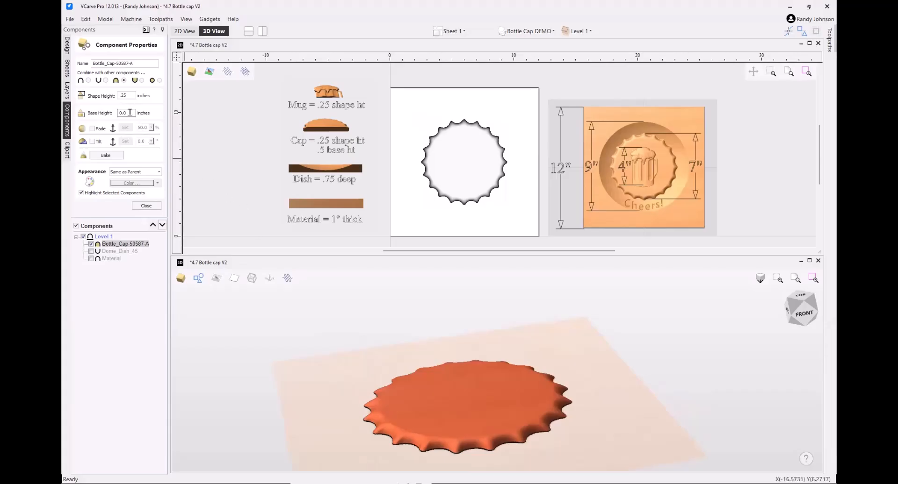
drag(129, 112, 107, 113)
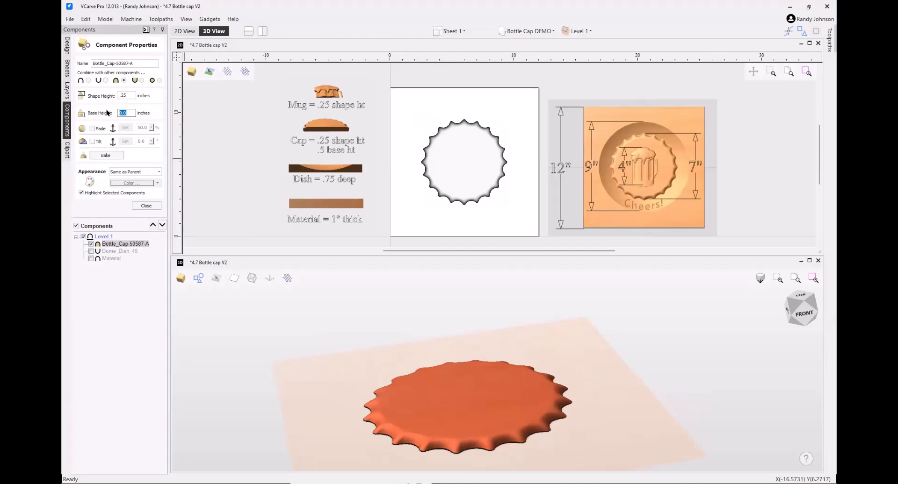
text(.5)
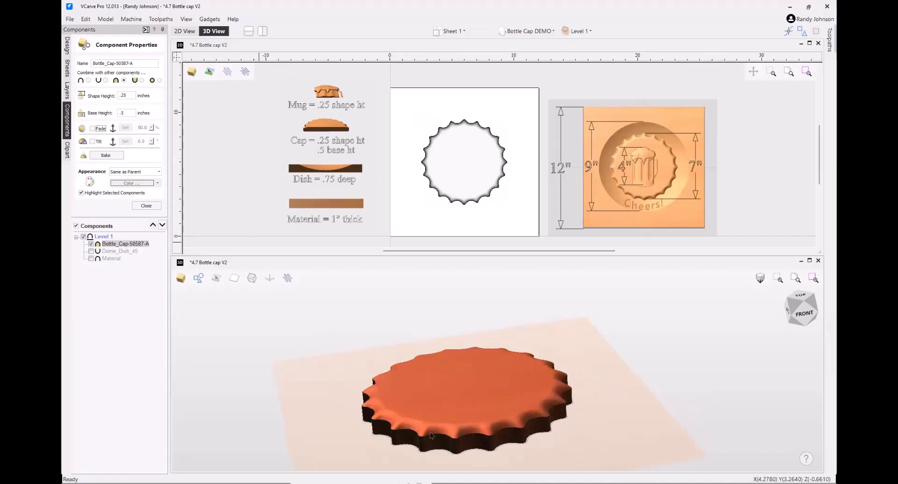
drag(429, 440, 425, 405)
scroll(467, 373, down, 2)
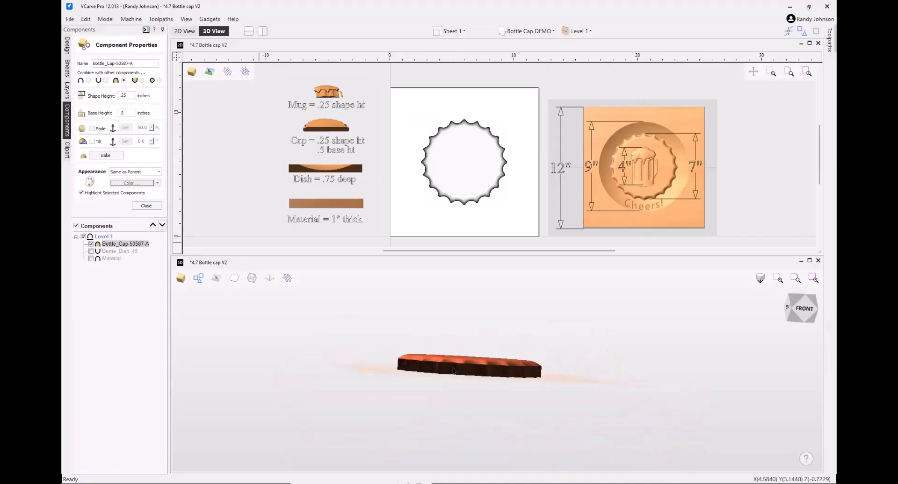
scroll(468, 373, up, 1)
mouse_move(468, 372)
mouse_down()
mouse_move(479, 378)
mouse_move(467, 369)
mouse_up()
scroll(467, 369, down, 3)
scroll(472, 326, up, 2)
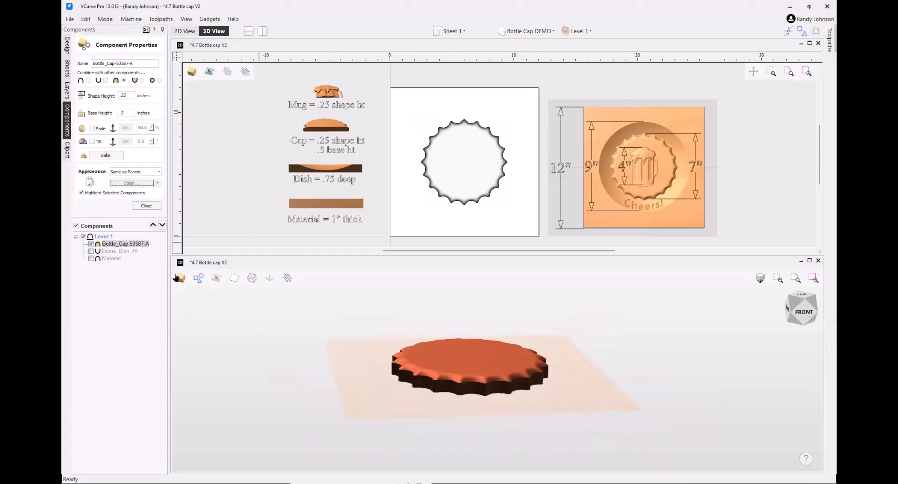
Show the Material and dome dish components again and check how the bottle cap sits in the dish.
click(92, 259)
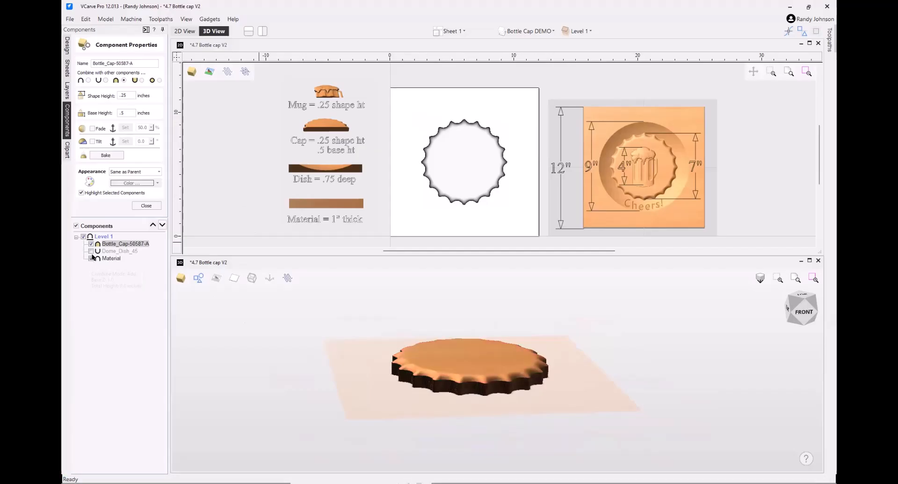
click(91, 252)
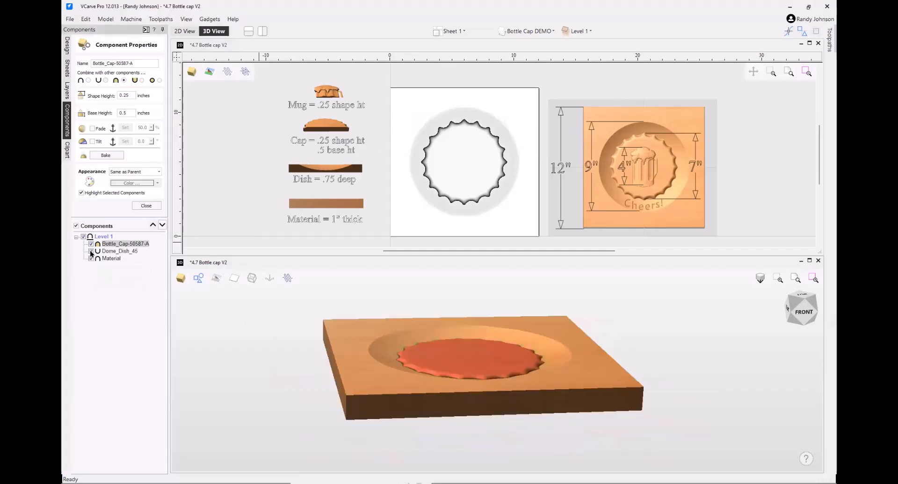
drag(513, 391, 483, 397)
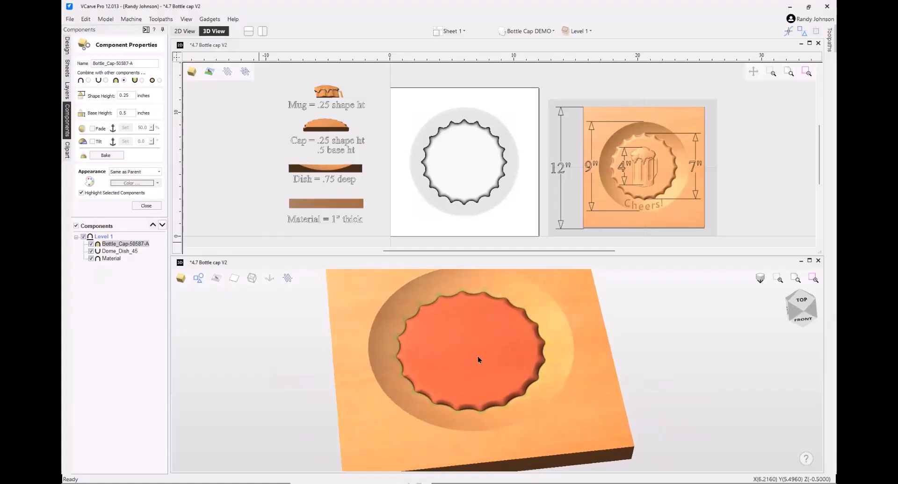
drag(483, 417, 487, 397)
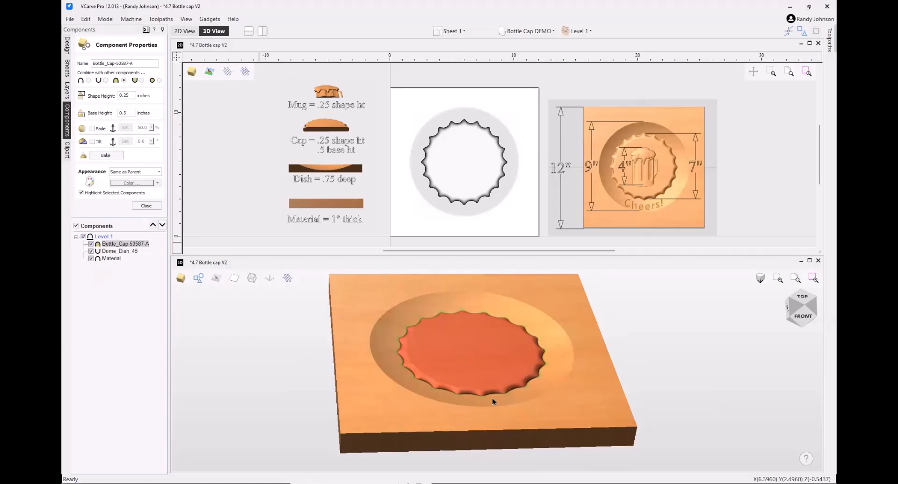
mouse_move(476, 365)
mouse_down()
mouse_move(488, 372)
mouse_move(357, 362)
mouse_move(537, 373)
mouse_move(473, 372)
mouse_up()
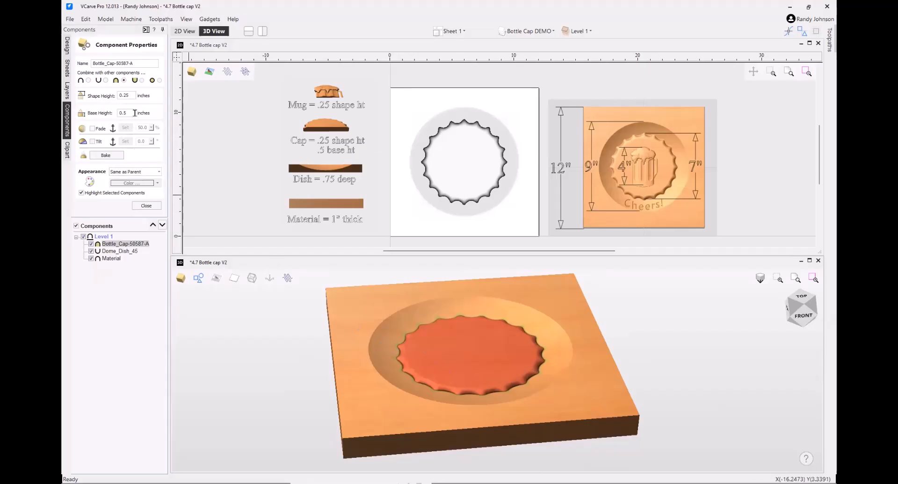
Set the bottle cap's base height to 0 and change its combine mode to add.
drag(135, 112, 86, 112)
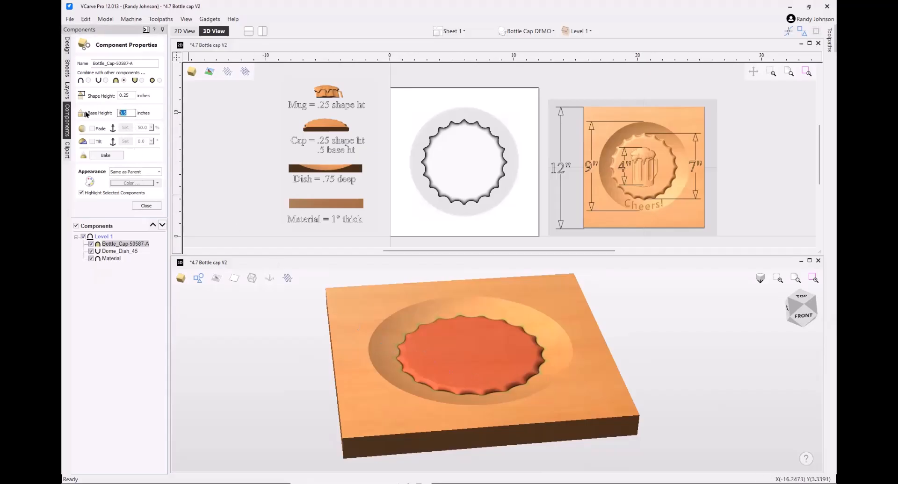
text(0)
key(Tab)
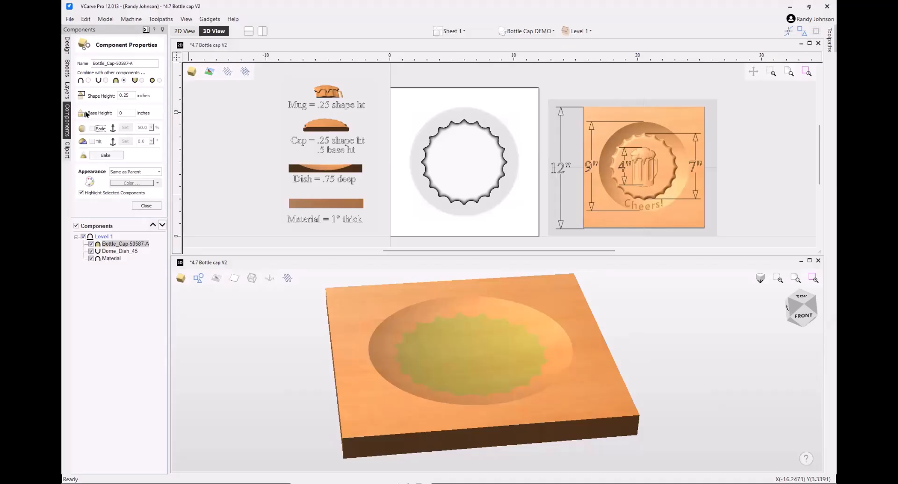
click(89, 81)
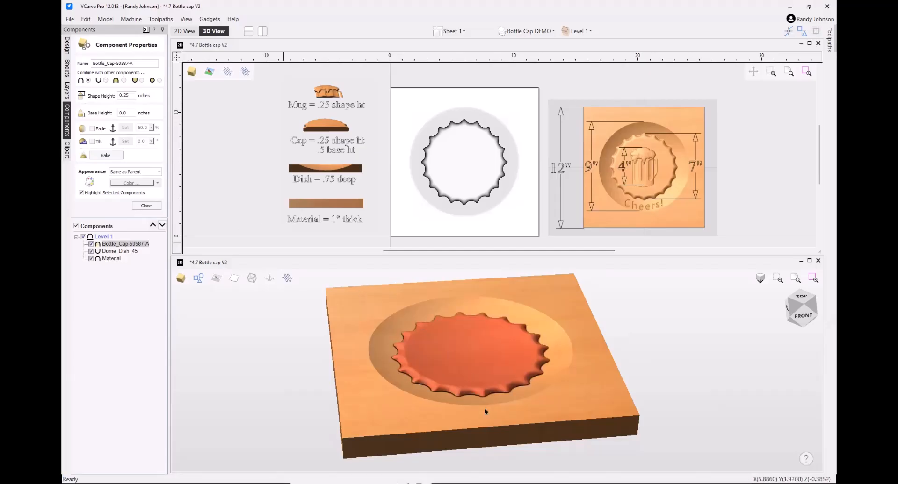
drag(484, 407, 481, 382)
scroll(489, 357, up, 3)
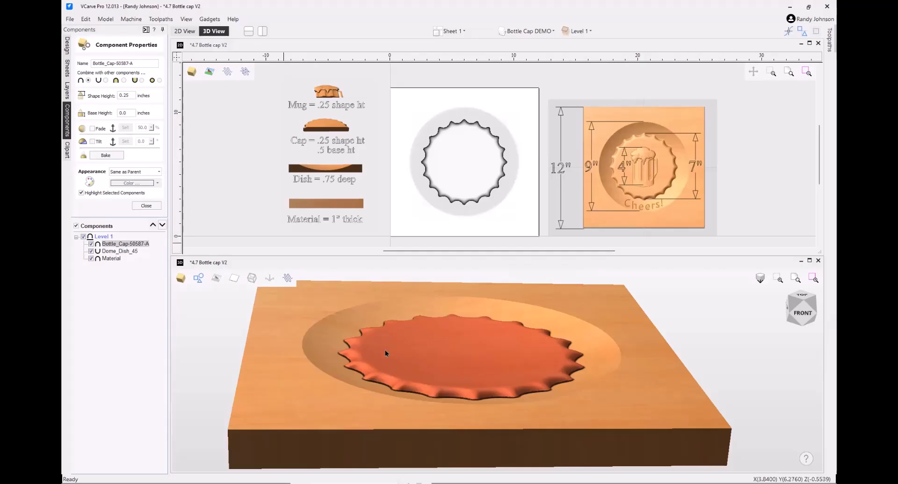
scroll(412, 359, down, 3)
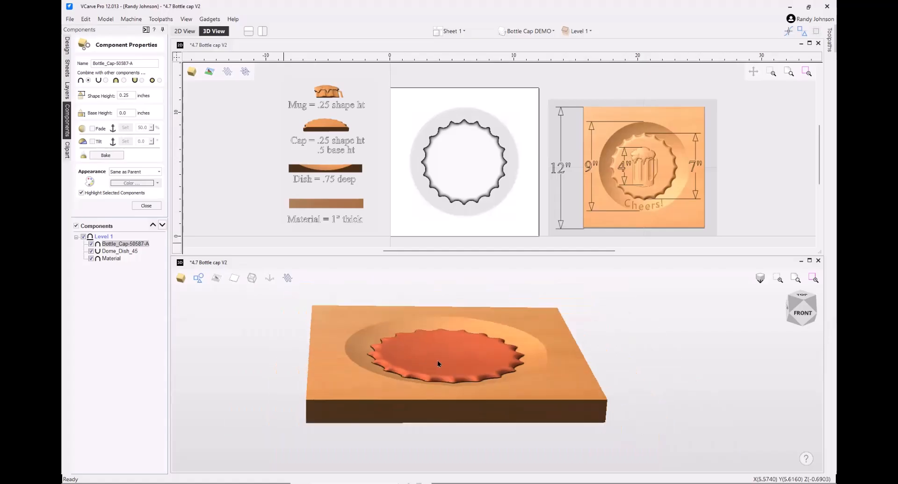
Move the bottle cap partly off the dish to view how it follows the surface, and recentre it in the material.
click(460, 172)
drag(460, 172, 431, 197)
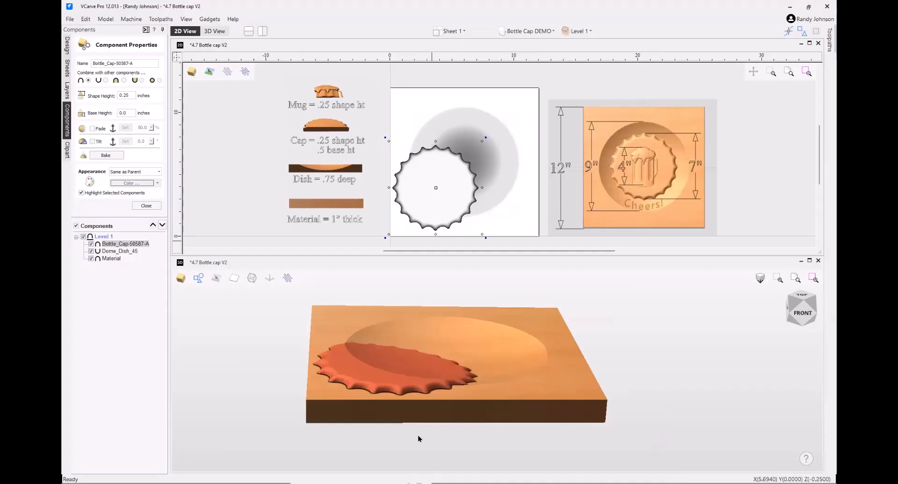
drag(417, 436, 350, 475)
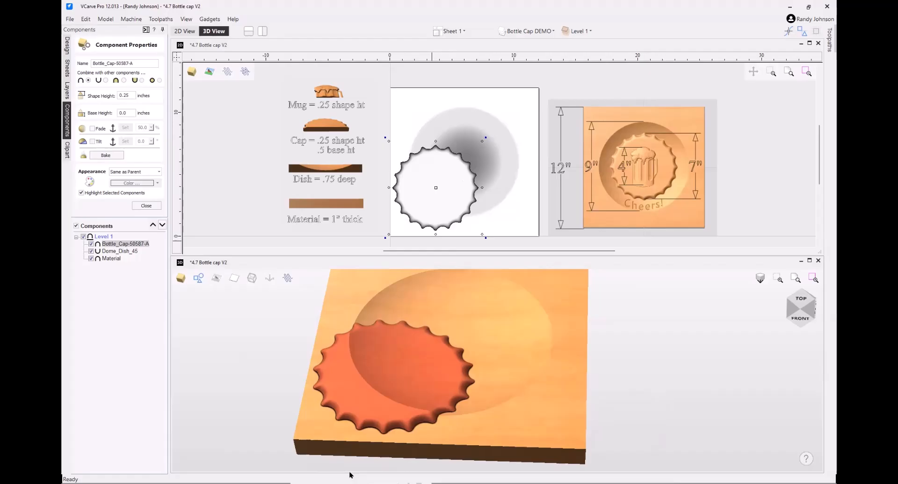
key(F9)
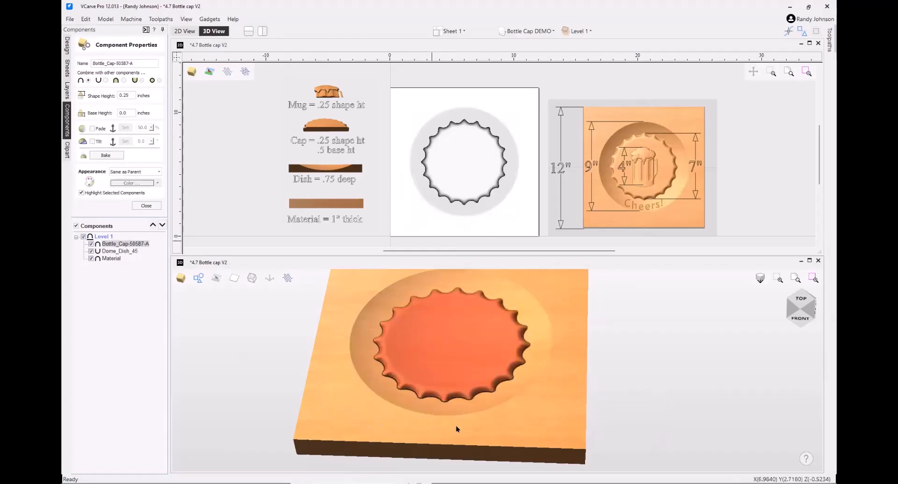
Change the bottle cap's combine mode back to merge.
drag(456, 427, 440, 440)
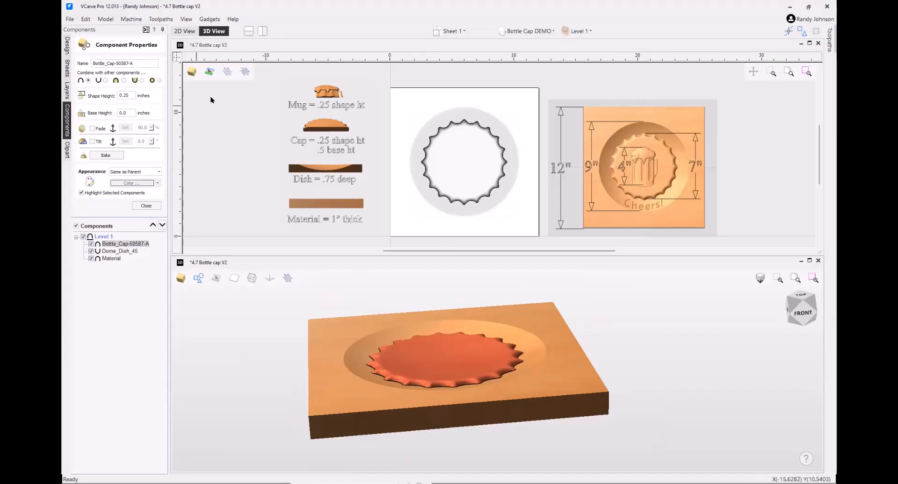
click(124, 81)
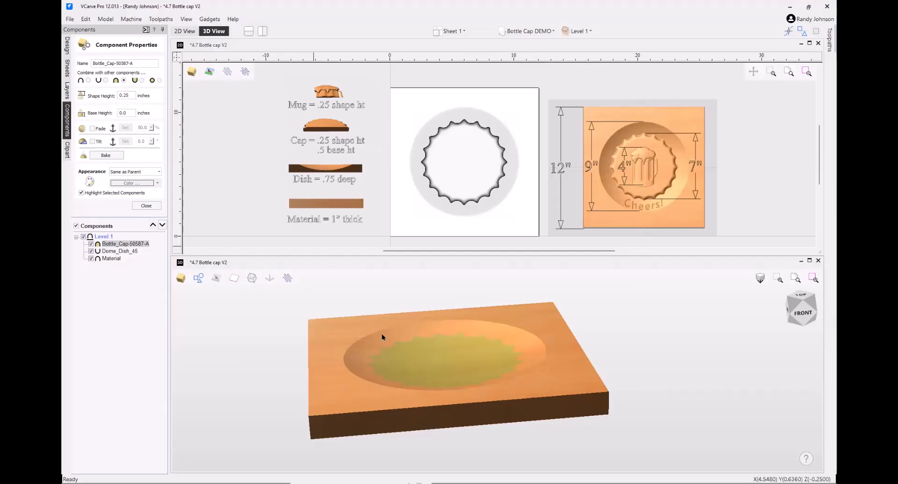
Set the bottle cap's base height to 0.5 inches and check how far it rises in the dish.
double_click(134, 112)
text(.5)
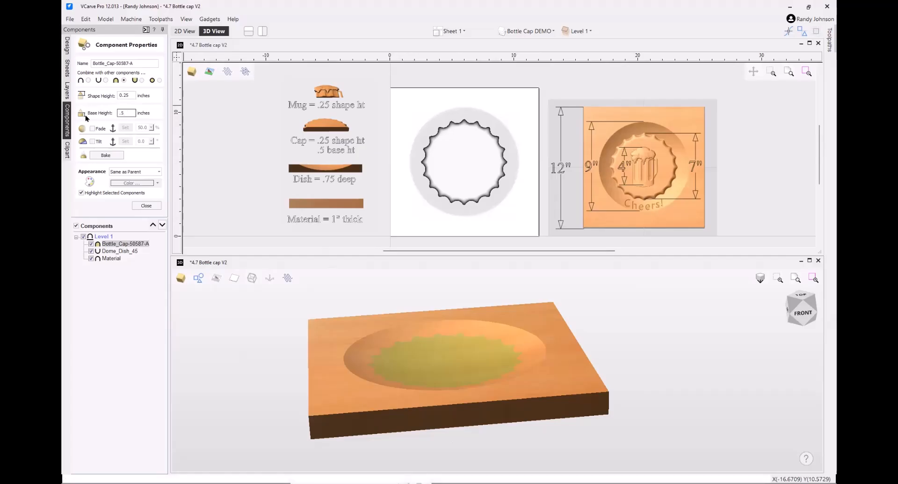
key(Return)
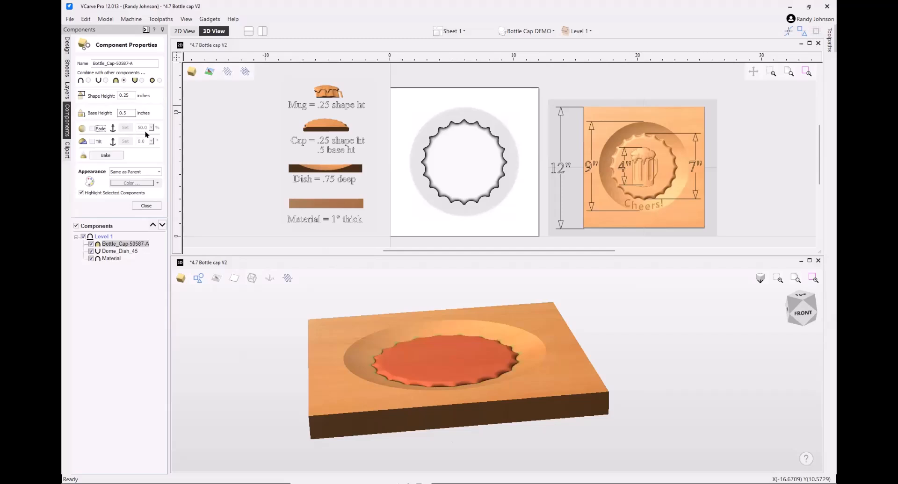
drag(428, 372, 478, 410)
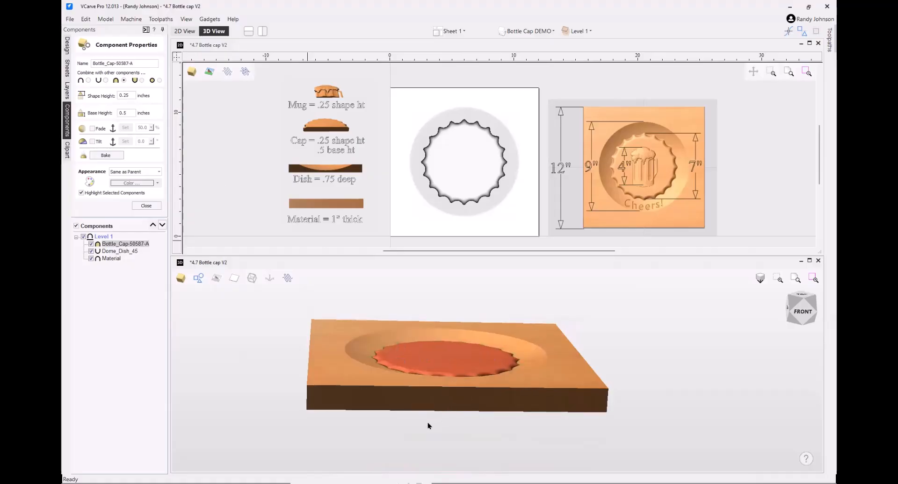
drag(427, 425, 465, 441)
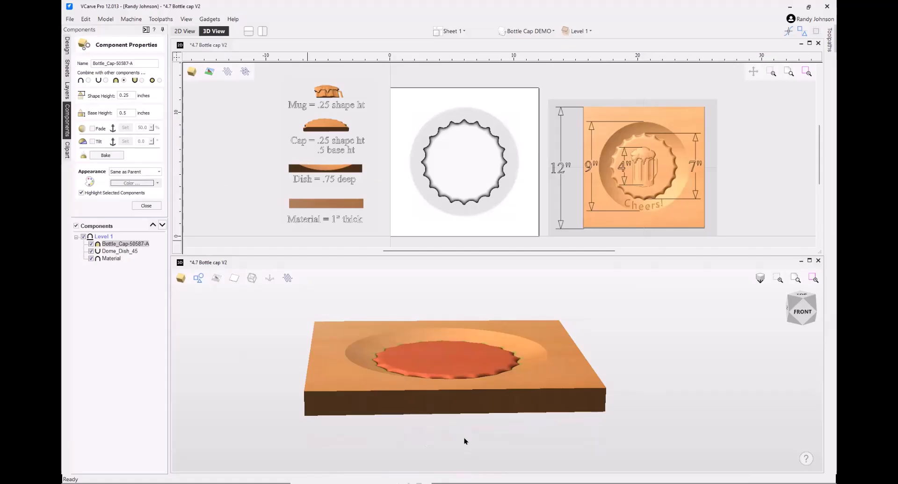
Hide the dome dish and Material components and show the material block outline to examine the bottle cap's height against it.
click(91, 251)
click(91, 259)
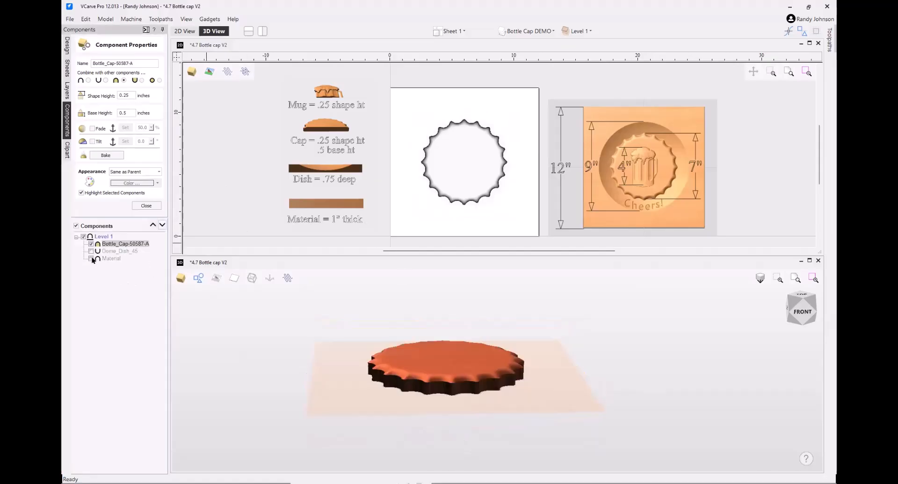
drag(497, 439, 499, 429)
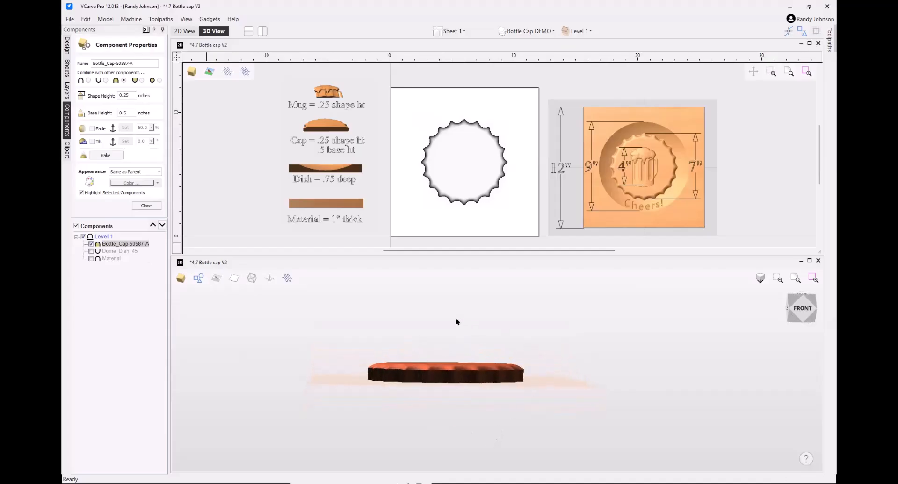
click(252, 279)
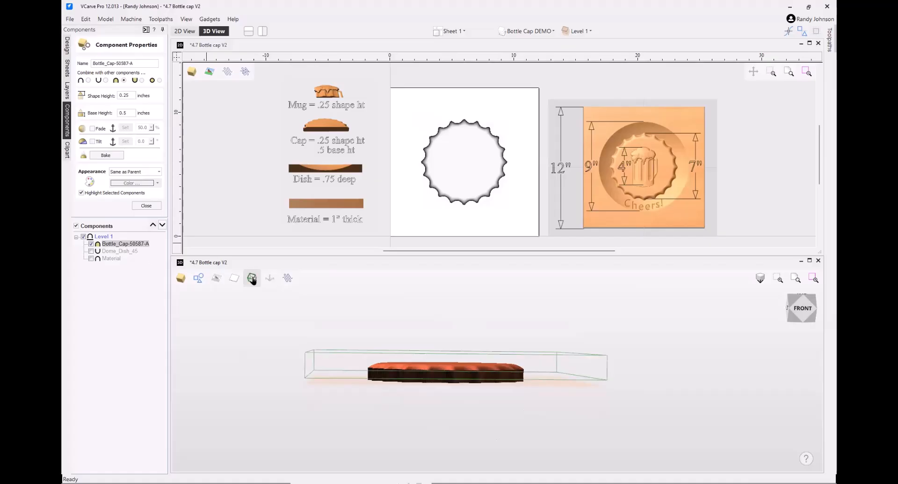
drag(458, 412, 461, 413)
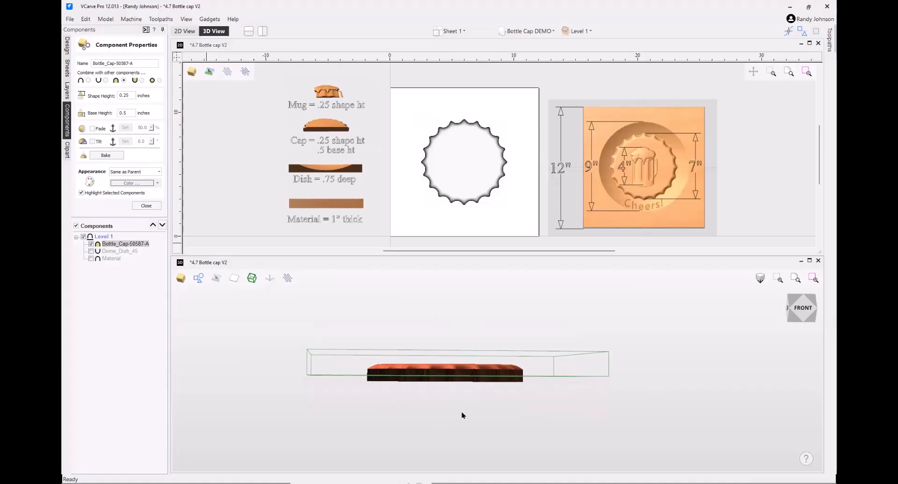
drag(453, 407, 444, 396)
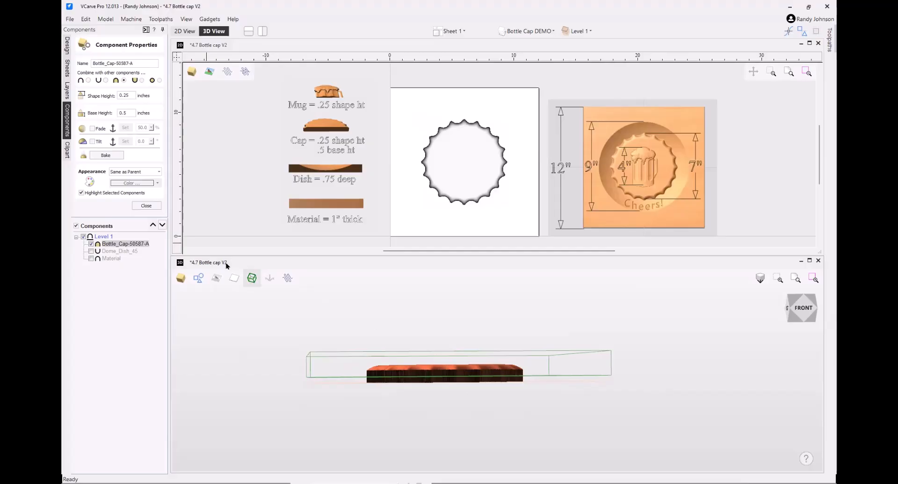
Close the component properties and, in the material setup, place the model at the bottom of the block with a 0.25-inch gap above.
click(146, 206)
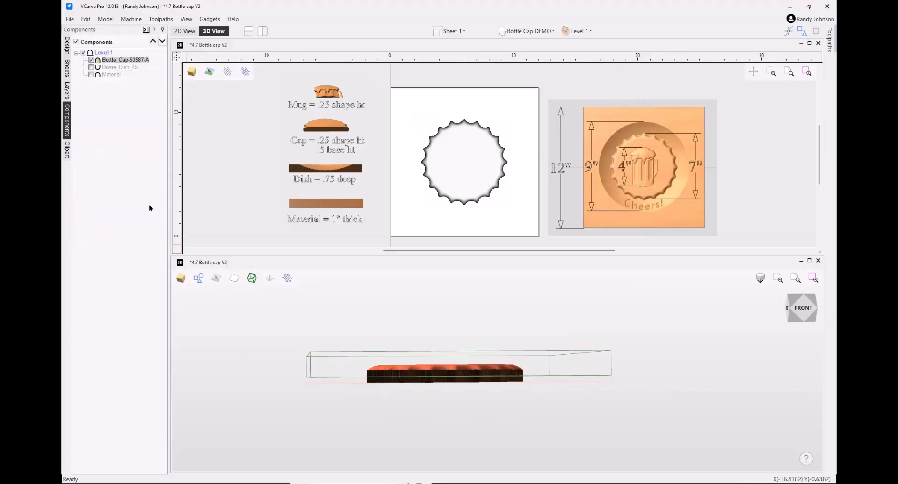
click(827, 45)
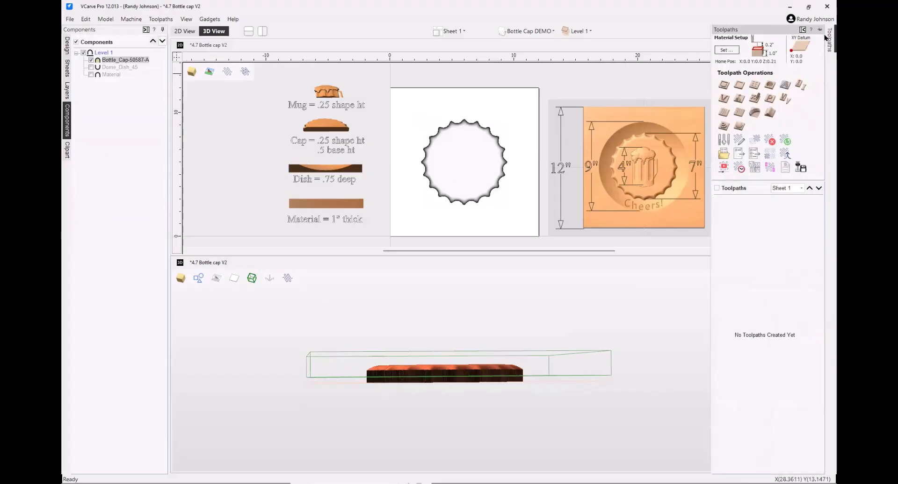
click(815, 30)
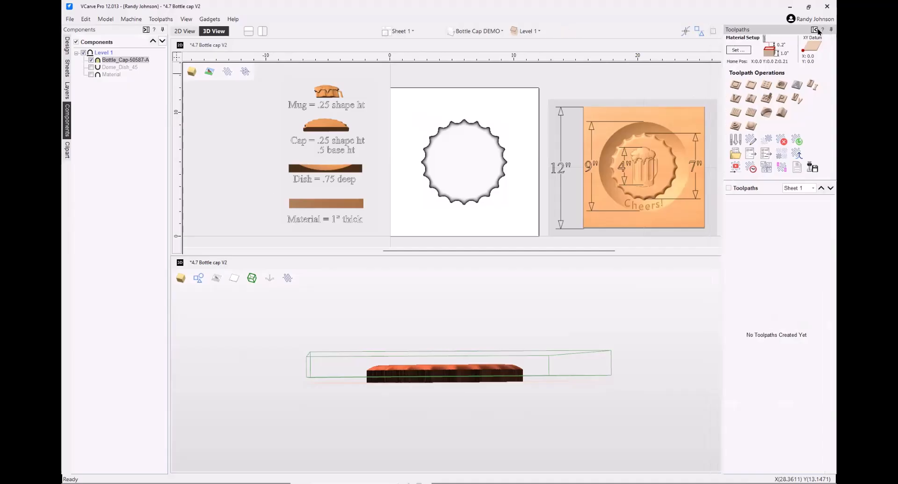
click(737, 50)
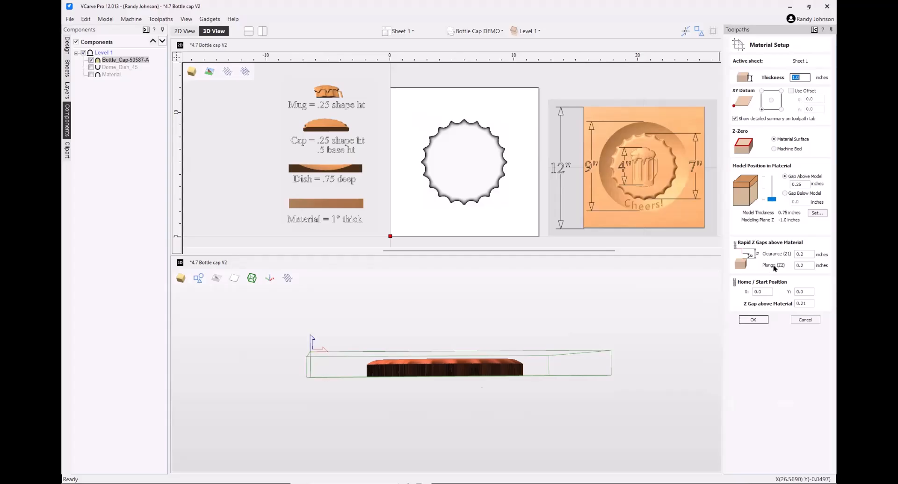
mouse_move(771, 200)
mouse_down()
mouse_move(773, 177)
mouse_move(772, 200)
mouse_up()
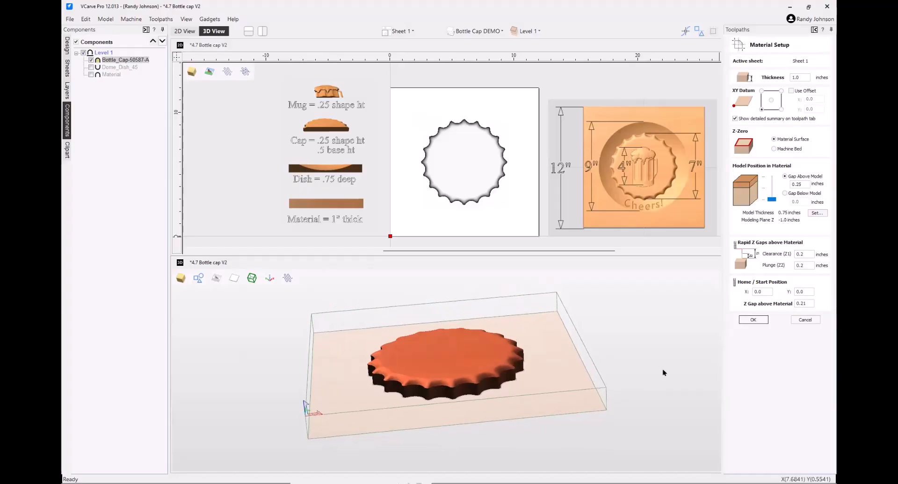
click(751, 320)
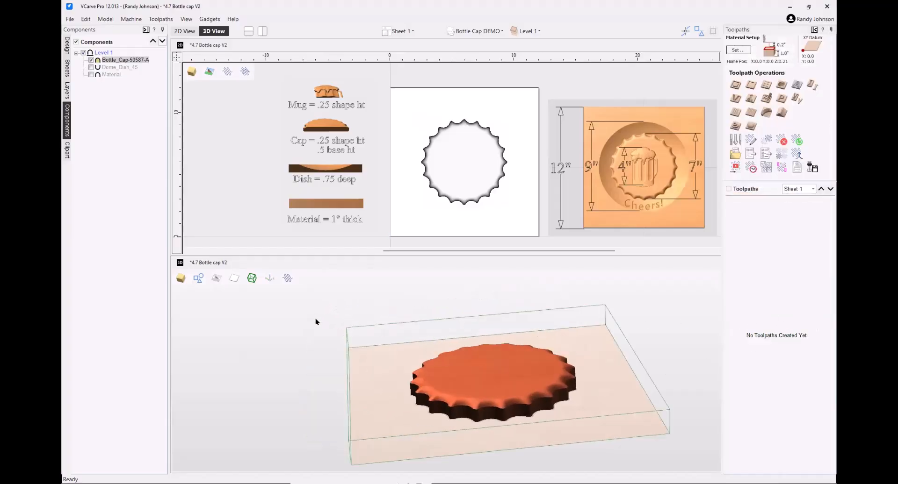
Make the Material and dome dish components visible again and deselect the bottle cap.
scroll(262, 320, down, 2)
scroll(465, 369, up, 3)
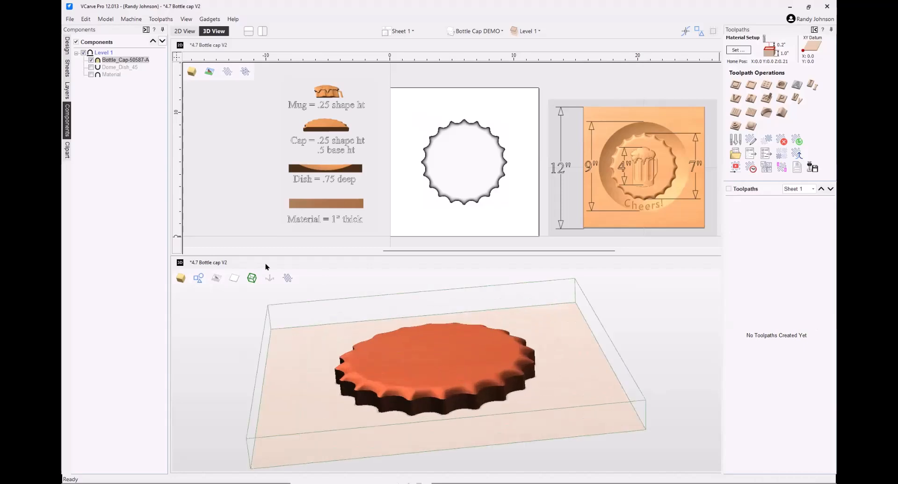
click(91, 75)
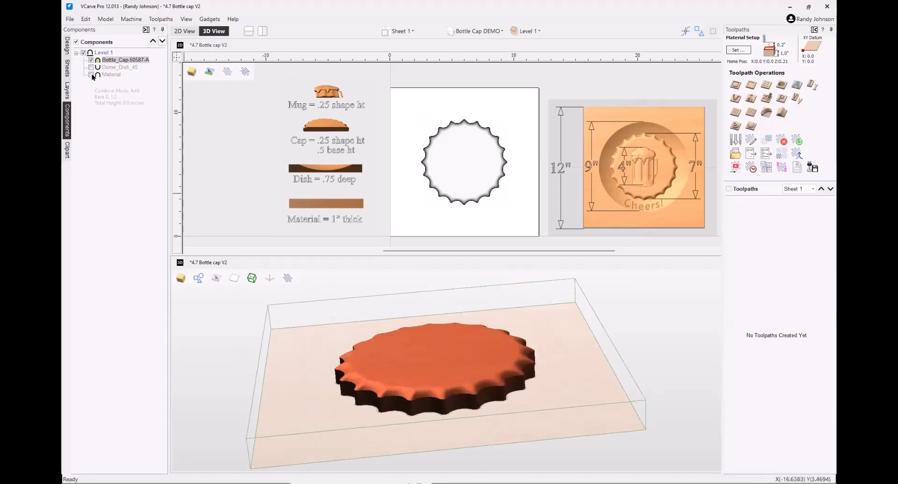
click(91, 67)
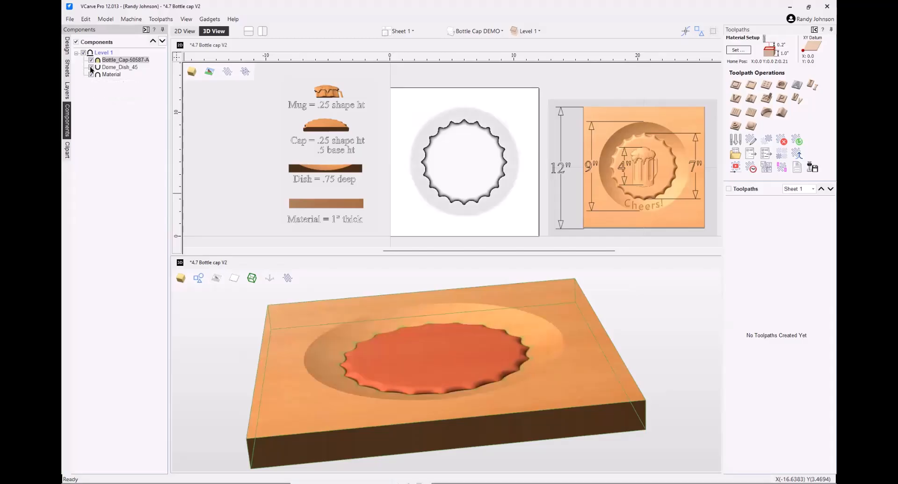
right_click(457, 317)
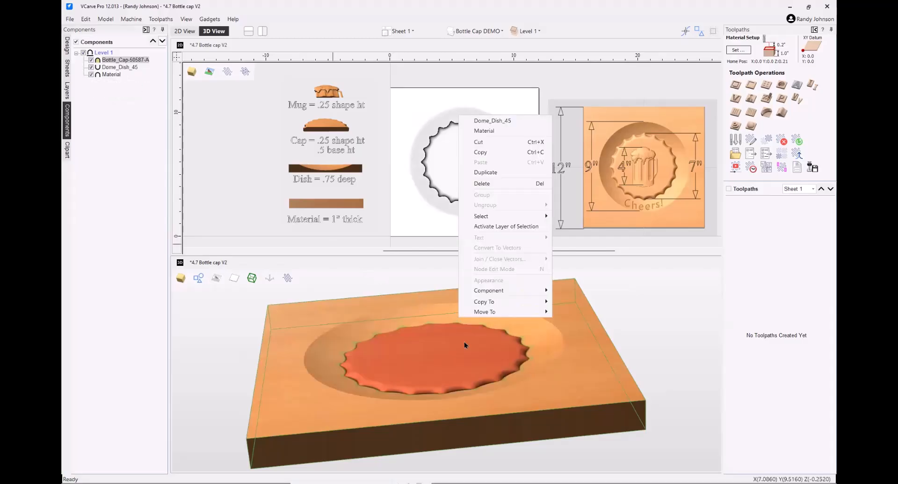
right_click(472, 364)
click(207, 342)
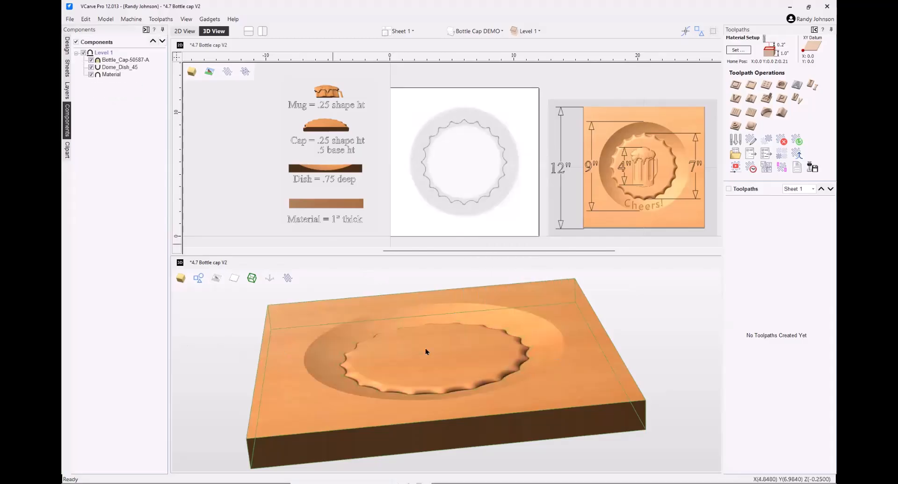
Hide only the Material component and compare the bottle cap and dish from the side with the material block outline.
scroll(431, 349, down, 3)
drag(431, 349, 451, 340)
scroll(450, 339, up, 2)
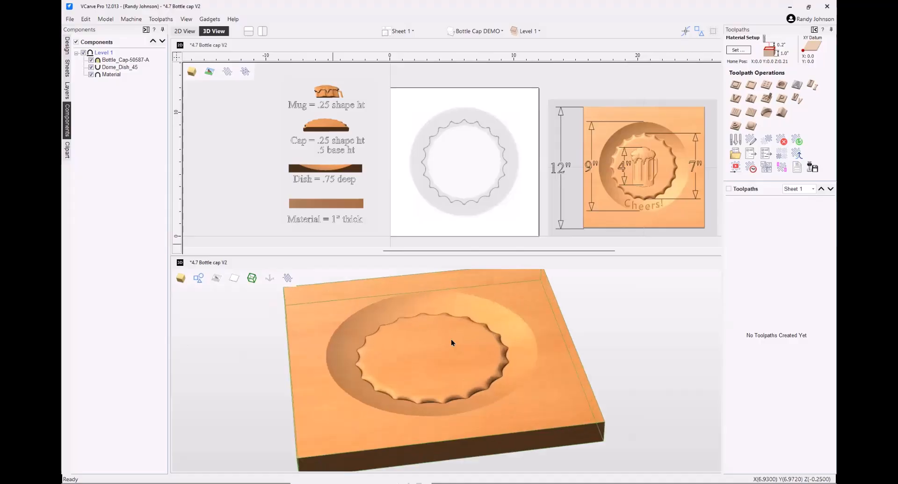
scroll(451, 340, down, 2)
drag(446, 454, 441, 422)
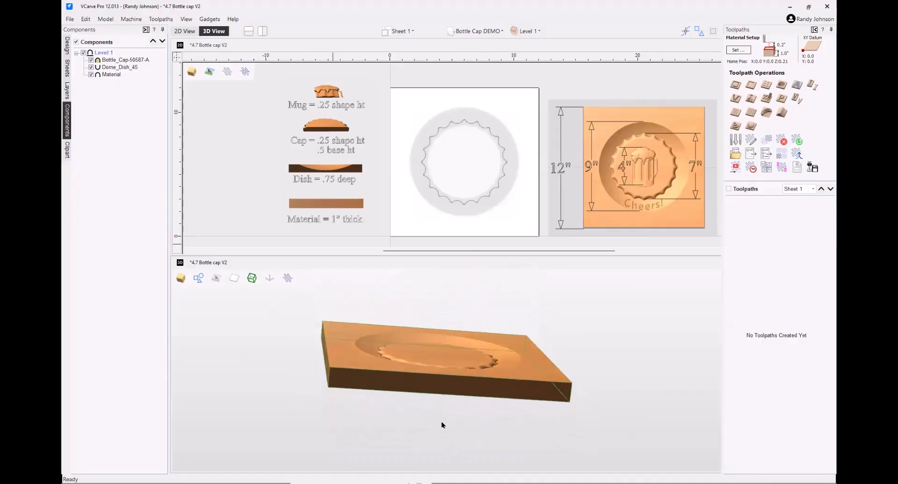
drag(334, 362, 334, 385)
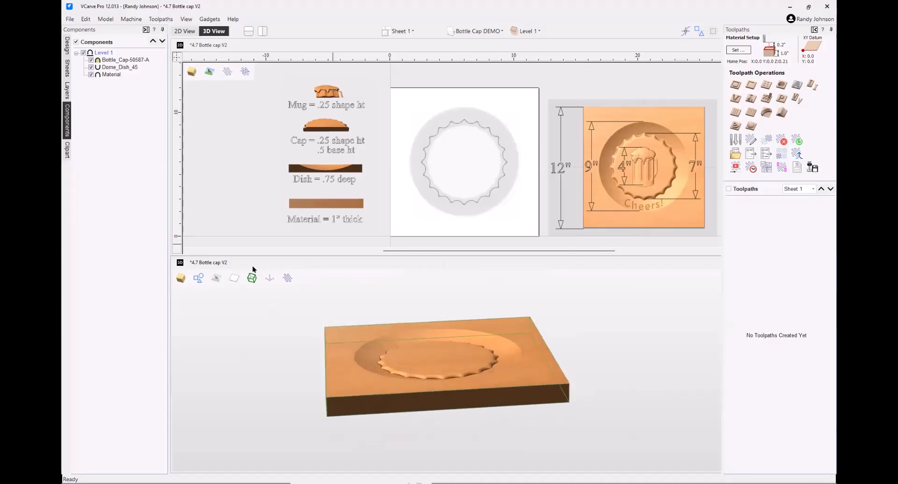
click(91, 75)
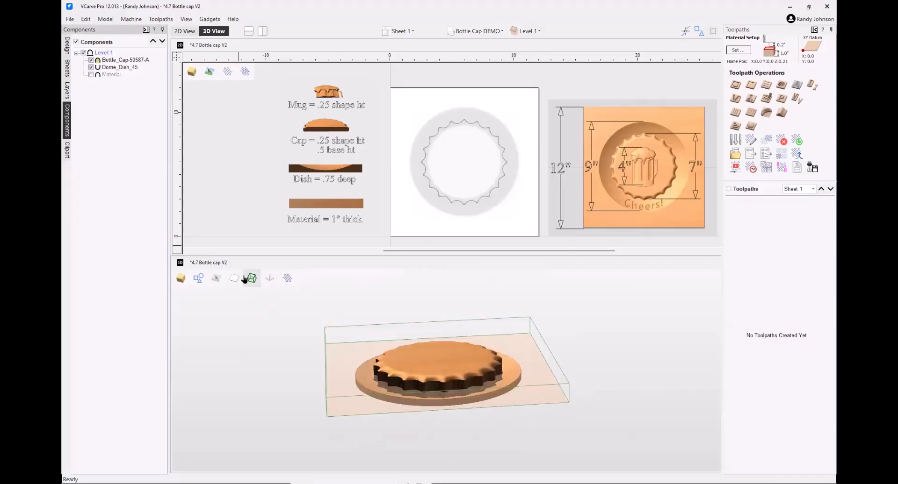
click(252, 279)
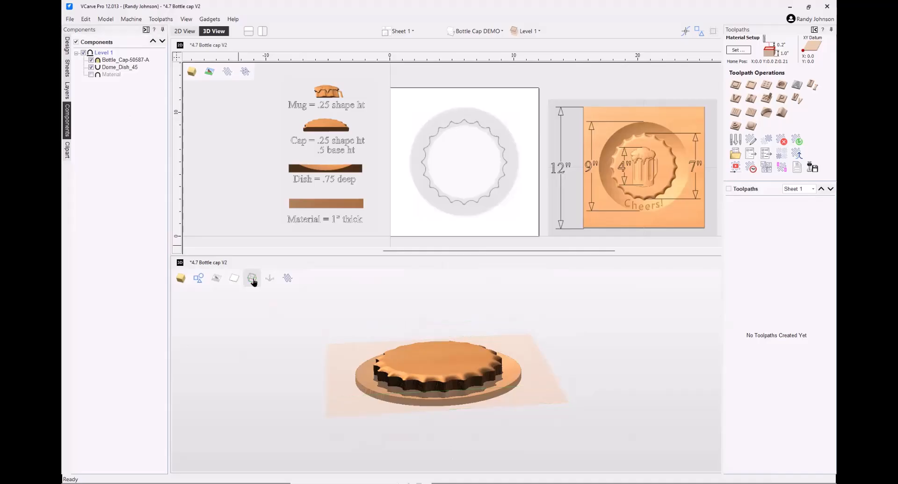
click(252, 279)
drag(332, 374, 540, 414)
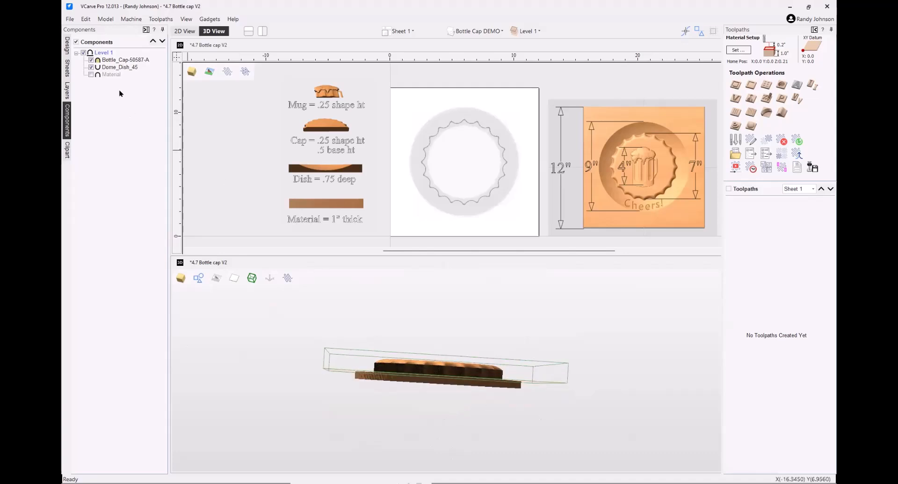
Show the Material component again and view the cap and dish from above.
click(91, 74)
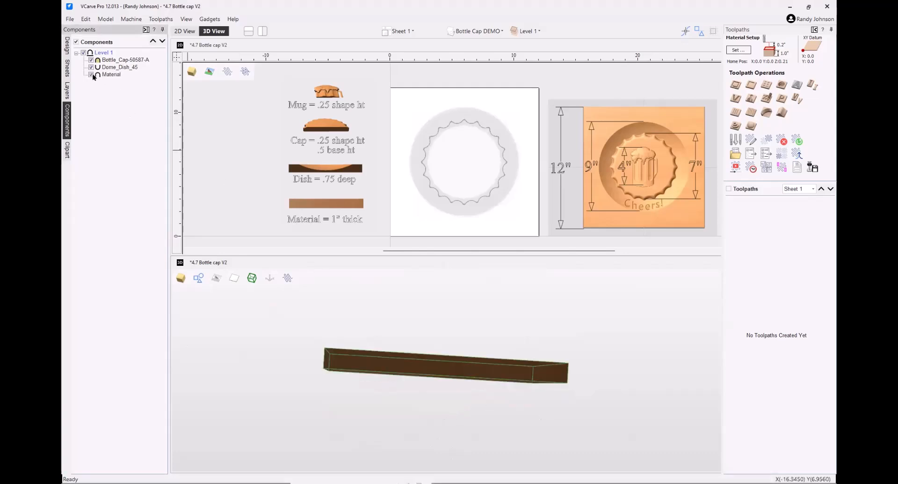
drag(278, 310, 498, 337)
scroll(500, 346, down, 3)
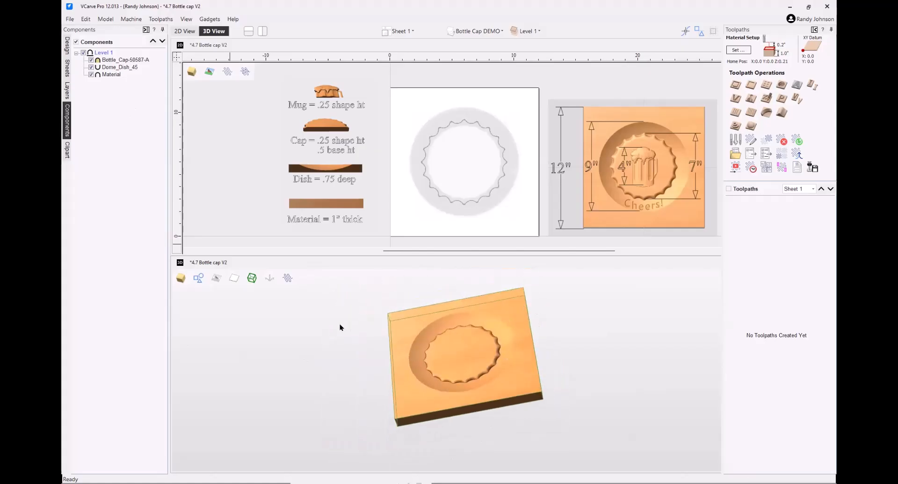
Hide the Material and dome dish components and inspect the bottle cap's side profile inside the material block outline.
click(91, 74)
click(91, 67)
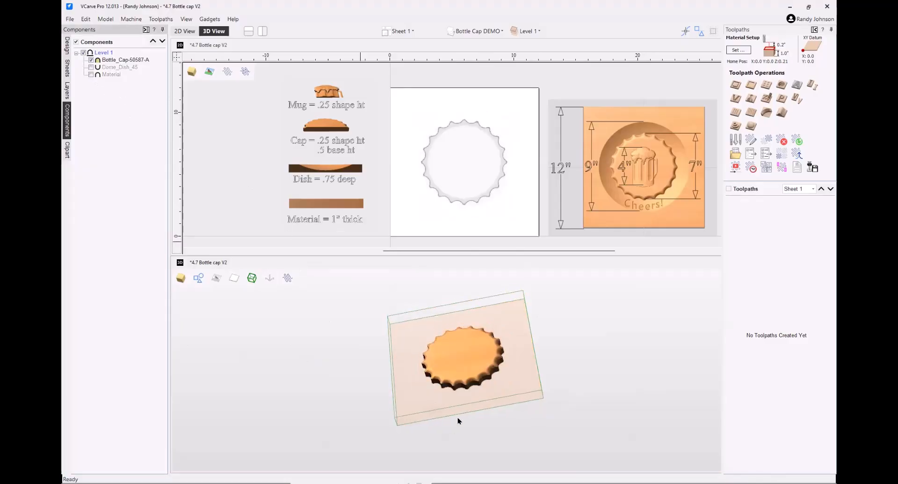
drag(457, 417, 472, 388)
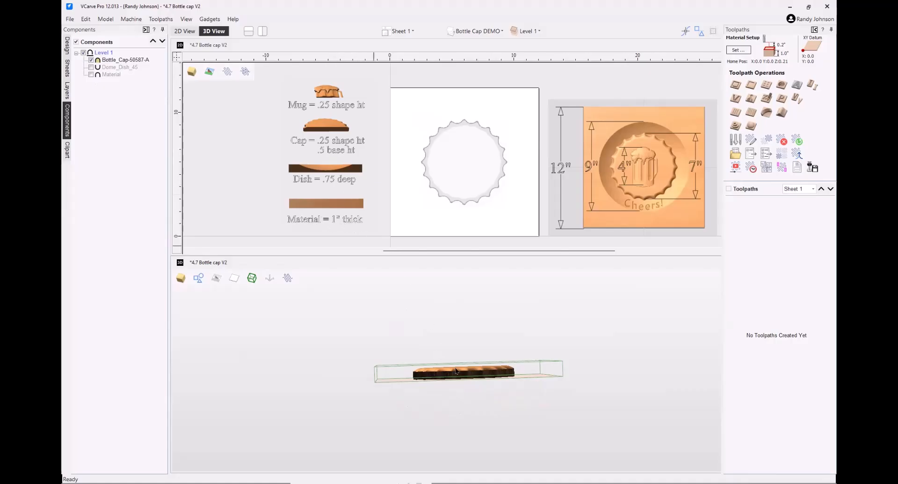
scroll(456, 372, up, 4)
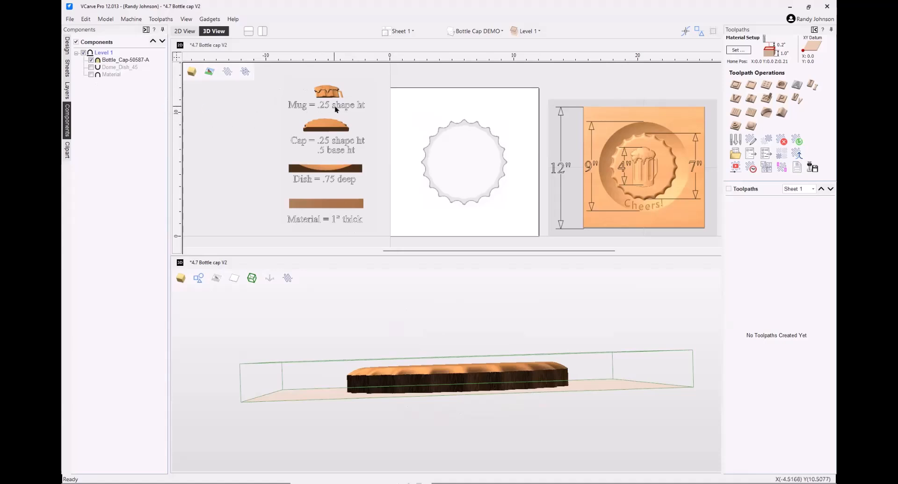
Import the Beer Mug clipart onto the centre of the bottle cap.
click(66, 152)
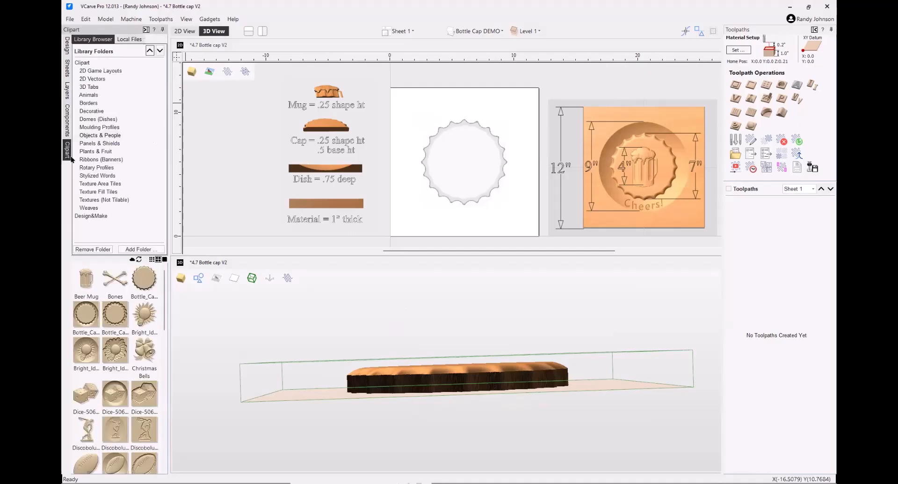
double_click(81, 283)
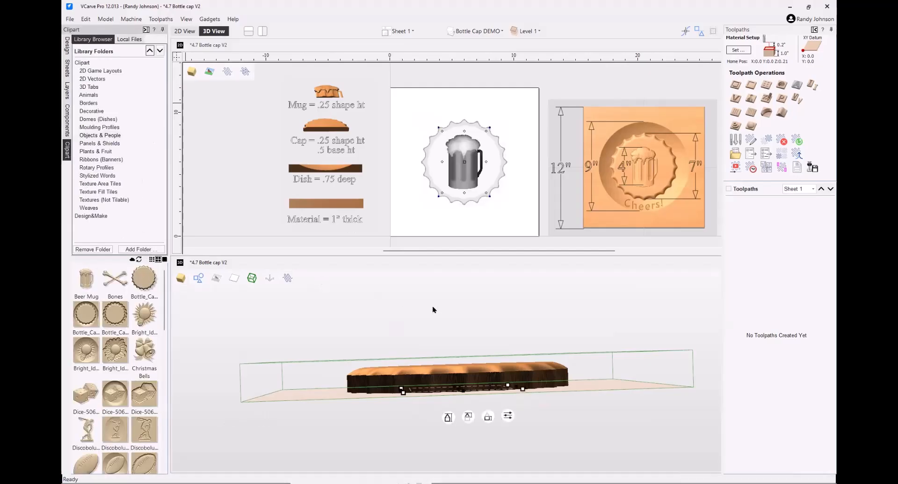
drag(440, 342, 423, 339)
scroll(418, 324, down, 1)
scroll(412, 329, up, 2)
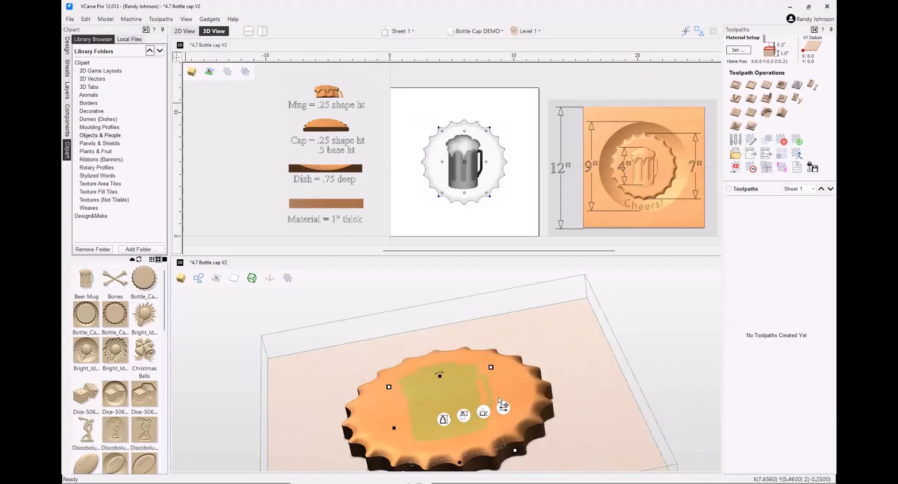
Set the Beer Mug component's combine mode to Add so that it sits on top of the bottle cap.
click(68, 121)
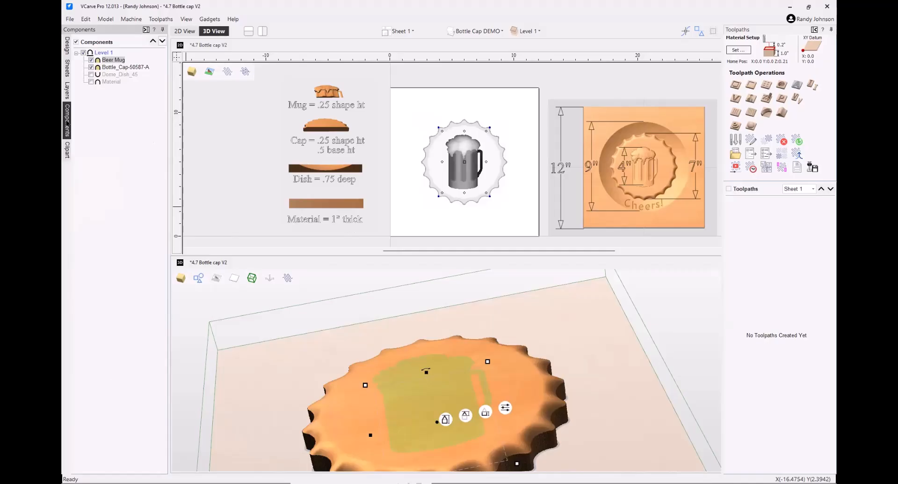
mouse_move(107, 62)
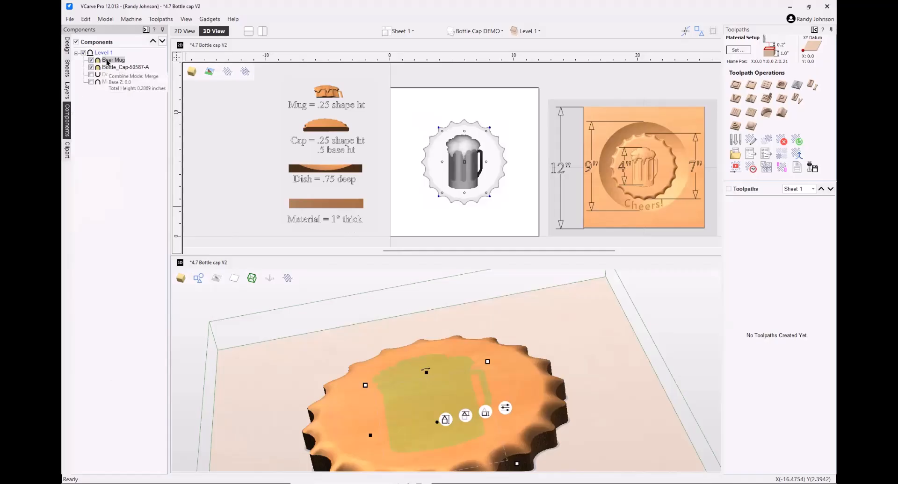
double_click(107, 60)
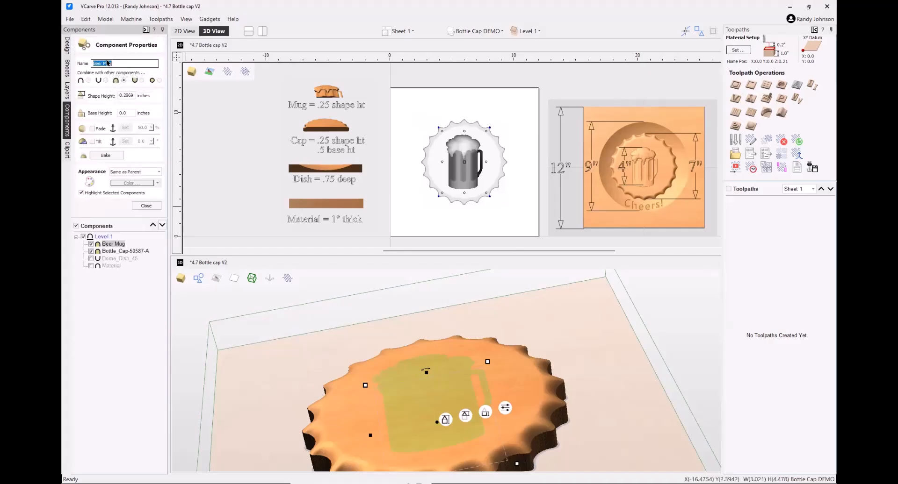
click(89, 80)
click(89, 81)
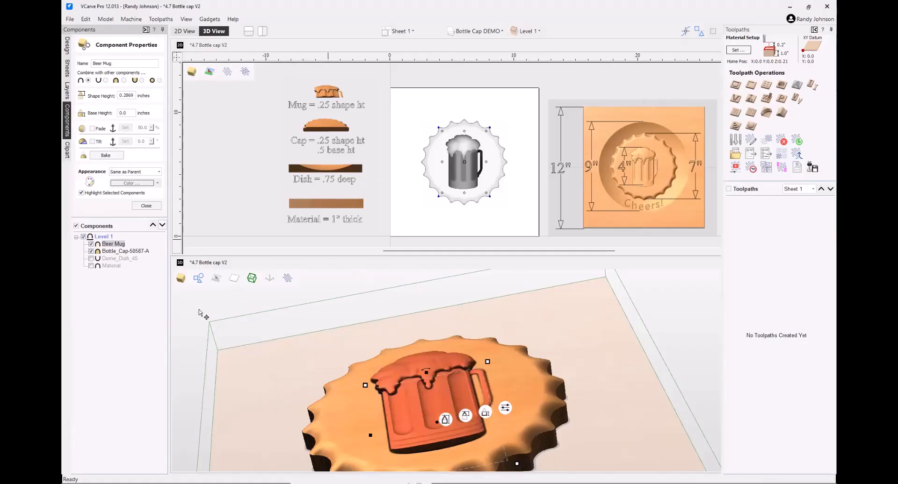
click(363, 311)
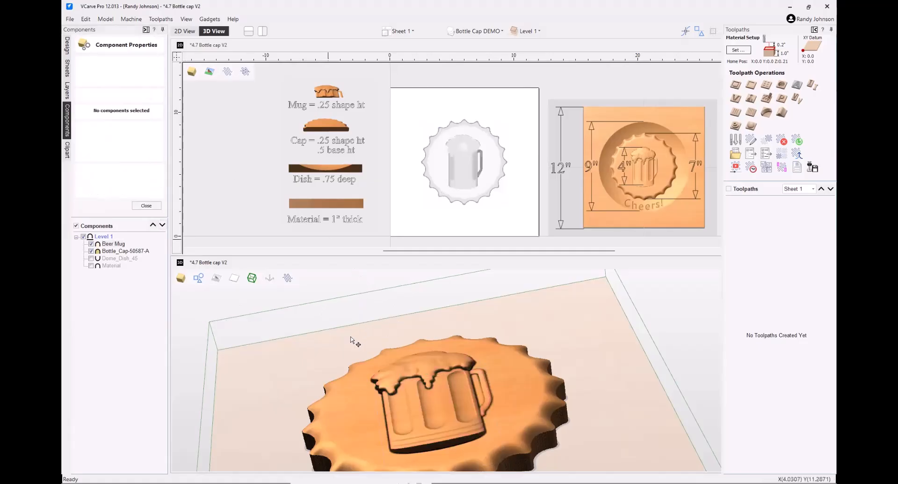
Turn on the visibility of the Dome_Dish_45 and Material components.
drag(348, 345, 348, 325)
drag(468, 393, 469, 384)
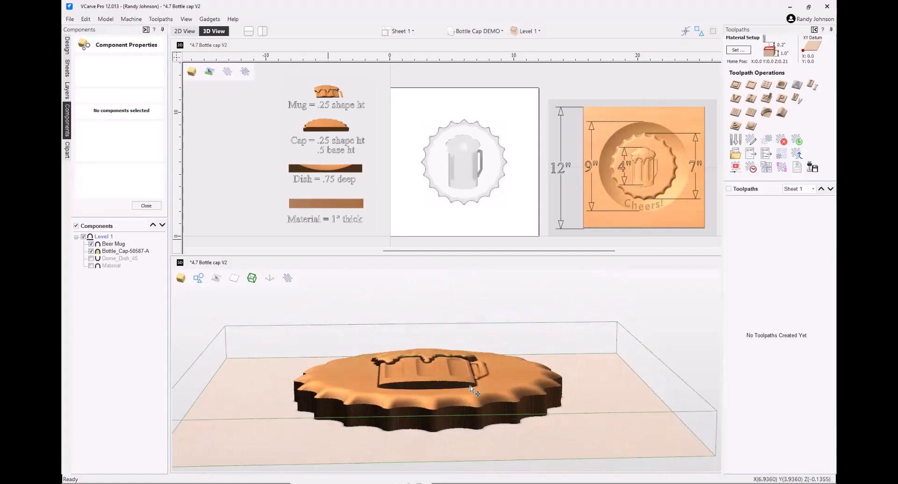
click(91, 259)
click(92, 266)
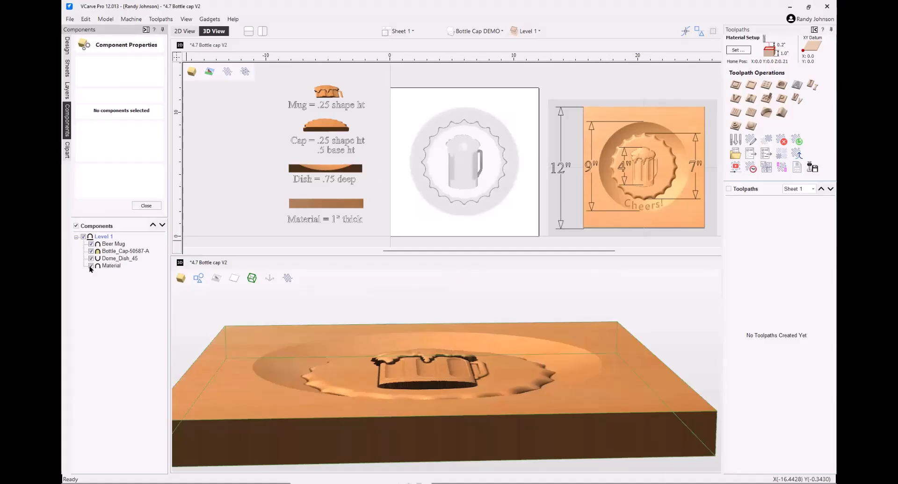
Set the Beer Mug component's shape height to 0.375 inches and check it against the material surface from the side.
click(112, 244)
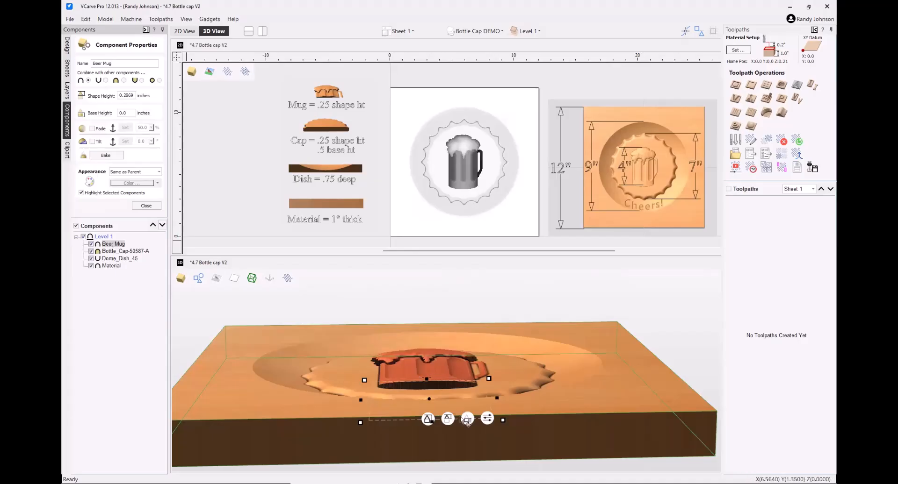
drag(455, 458, 453, 443)
drag(456, 447, 456, 472)
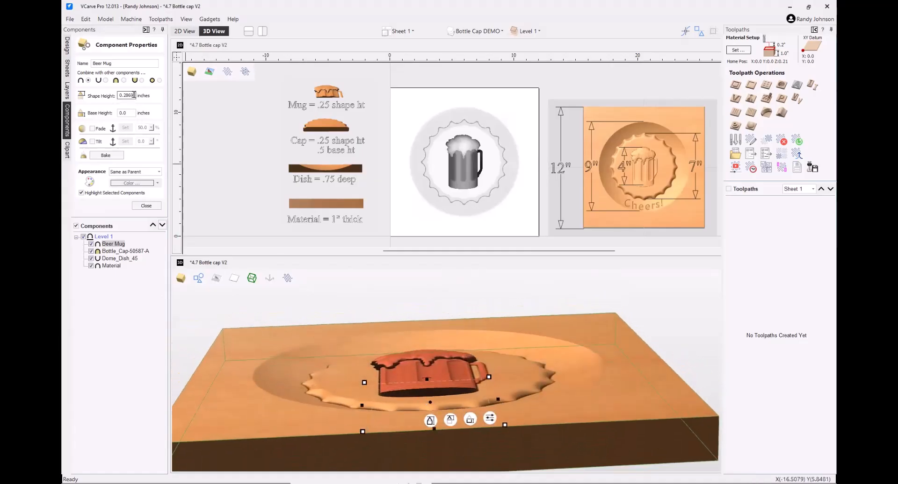
drag(134, 96, 93, 95)
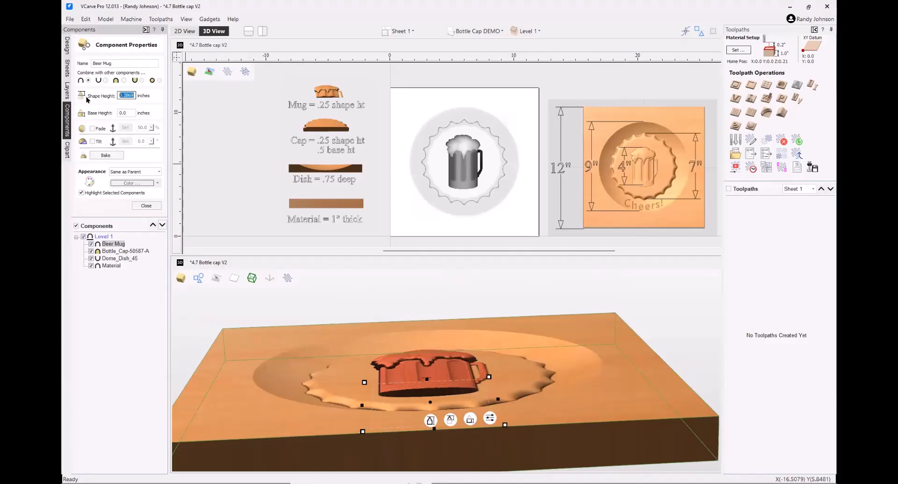
text(.375)
key(Tab)
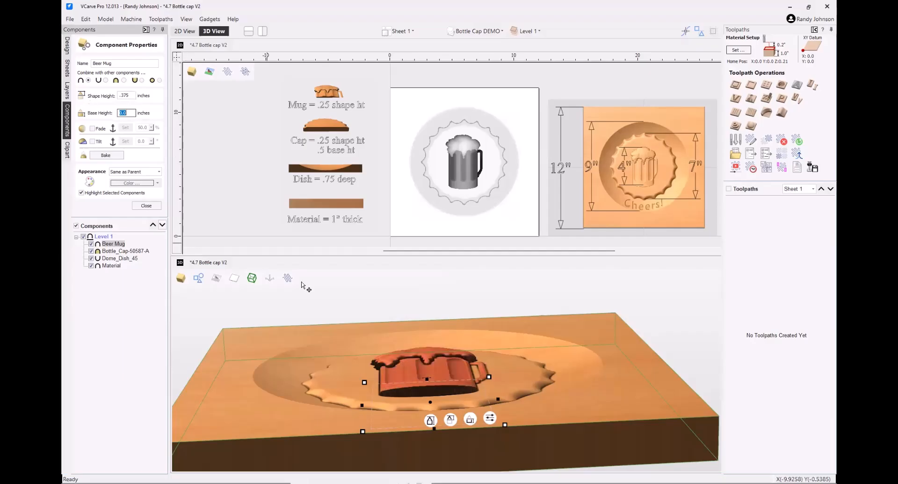
drag(435, 435, 438, 426)
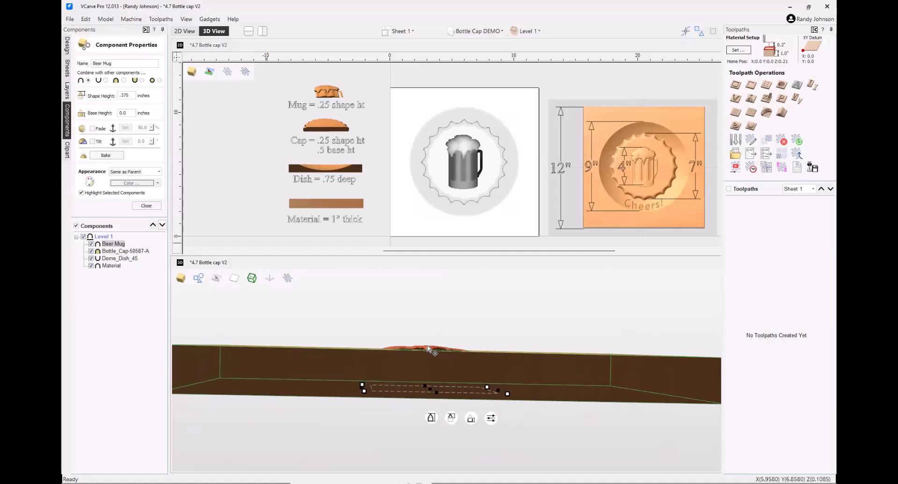
Open the material setup and compare the model thickness with the material thickness.
click(738, 50)
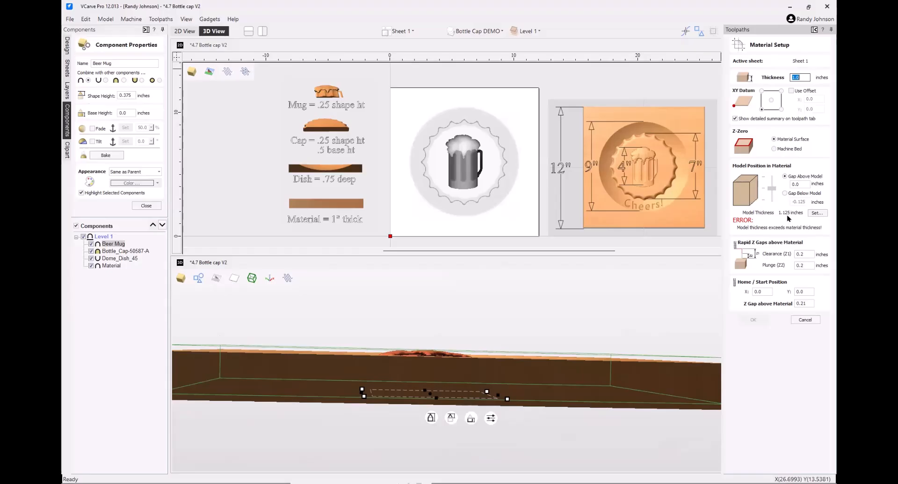
click(800, 78)
drag(451, 336, 461, 349)
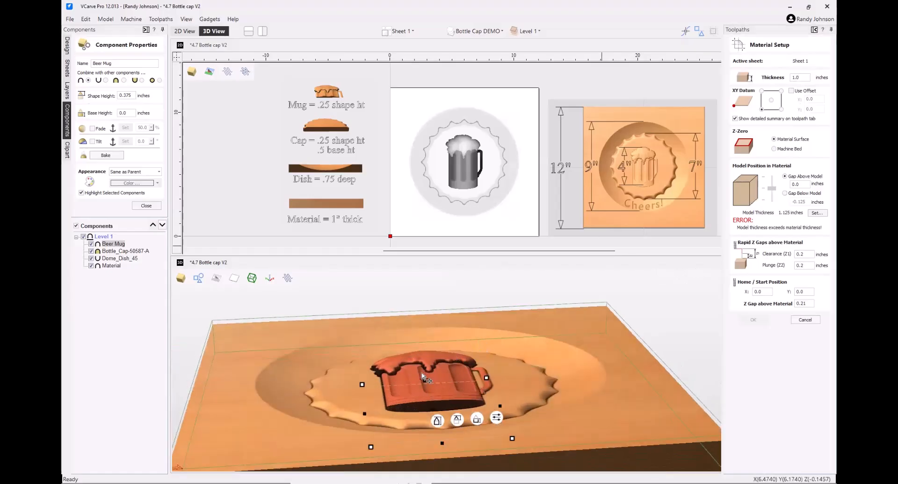
Set the Beer Mug component's shape height to 0.25 inches and close its properties.
double_click(134, 95)
key(BackSpace)
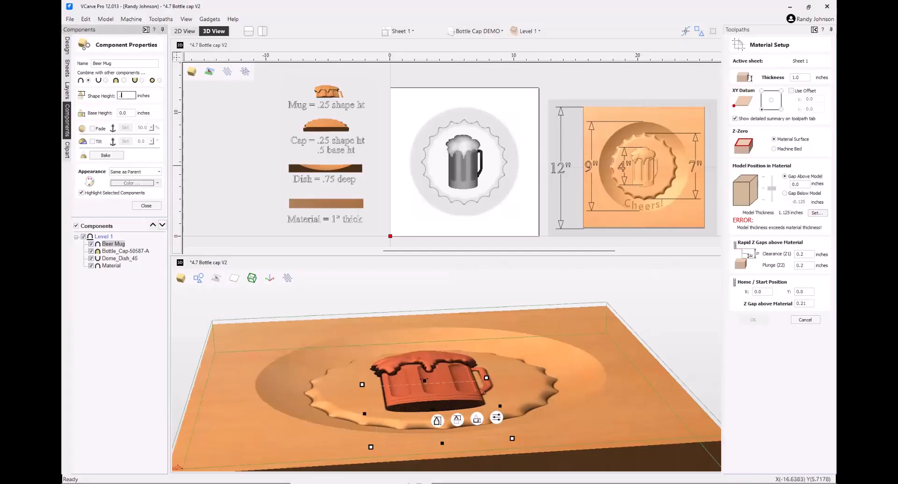
key(Tab)
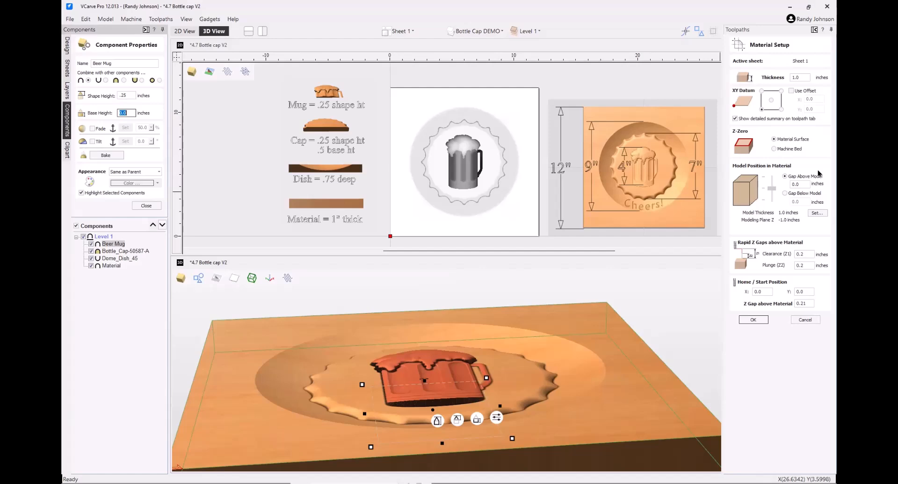
click(143, 205)
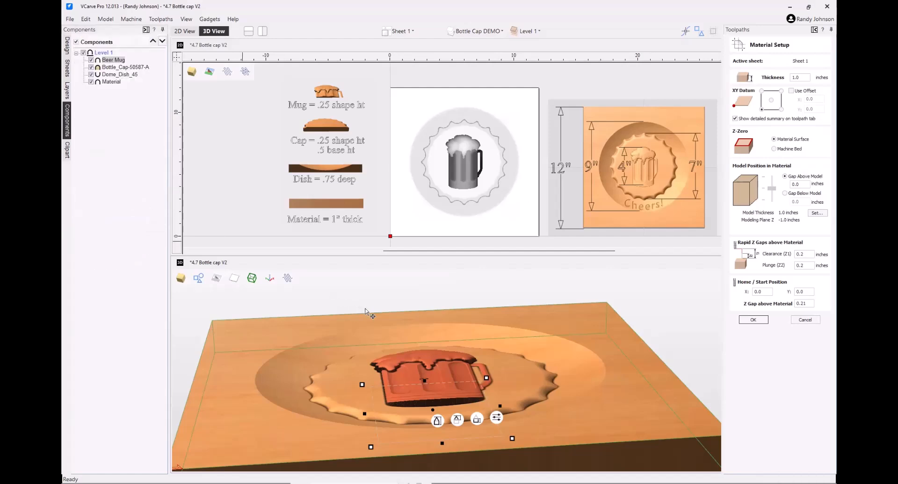
Maximise the 3D view so that the whole model fills the workspace.
scroll(394, 309, down, 4)
drag(456, 406, 459, 435)
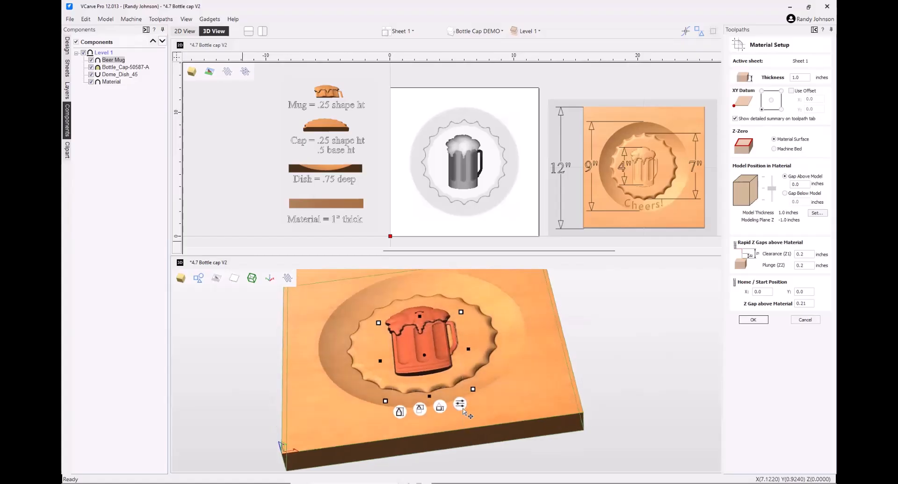
click(248, 31)
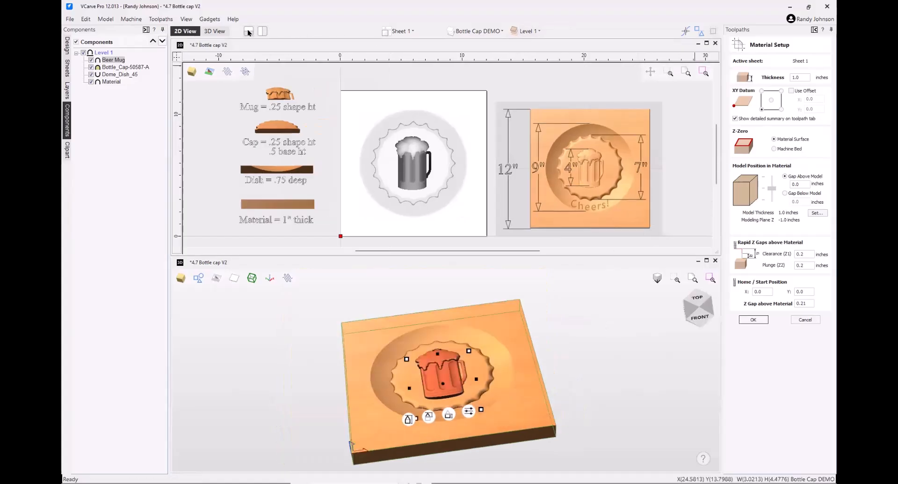
click(706, 260)
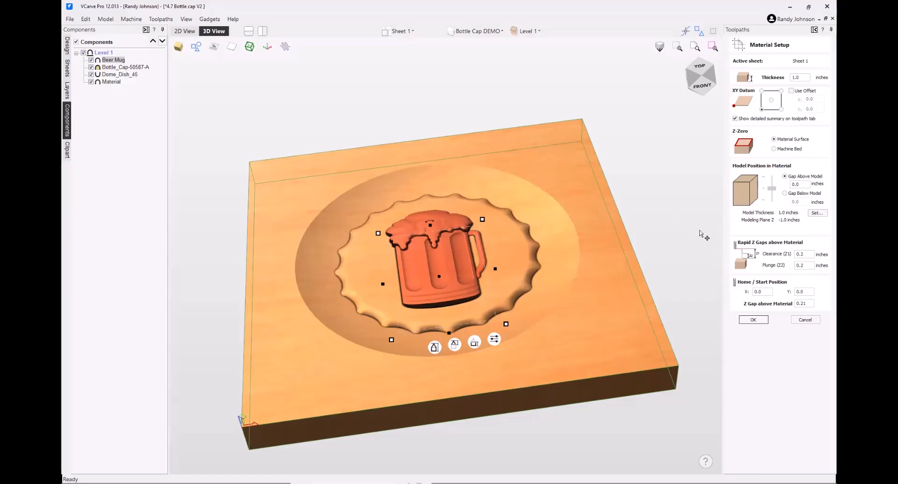
Hide the Material, Dome_Dish_45 and Bottle_Cap-50587-A components, leaving only the Beer Mug shown.
click(91, 82)
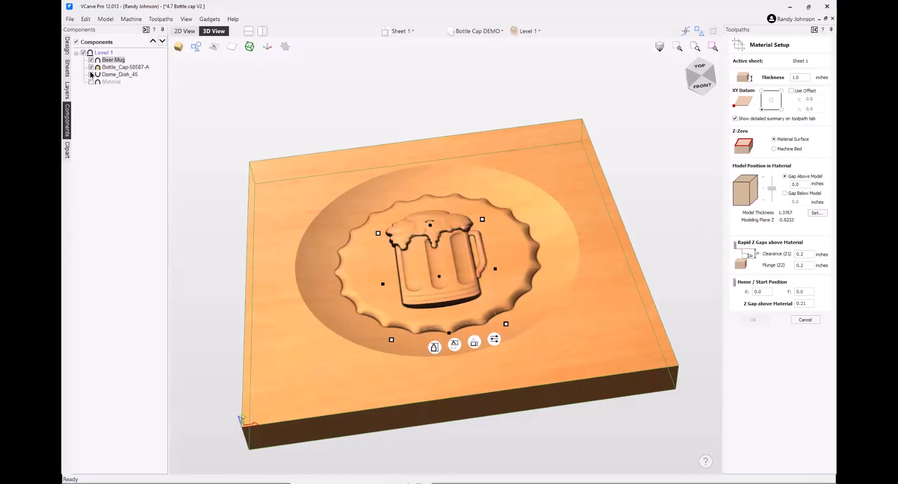
click(91, 75)
click(91, 67)
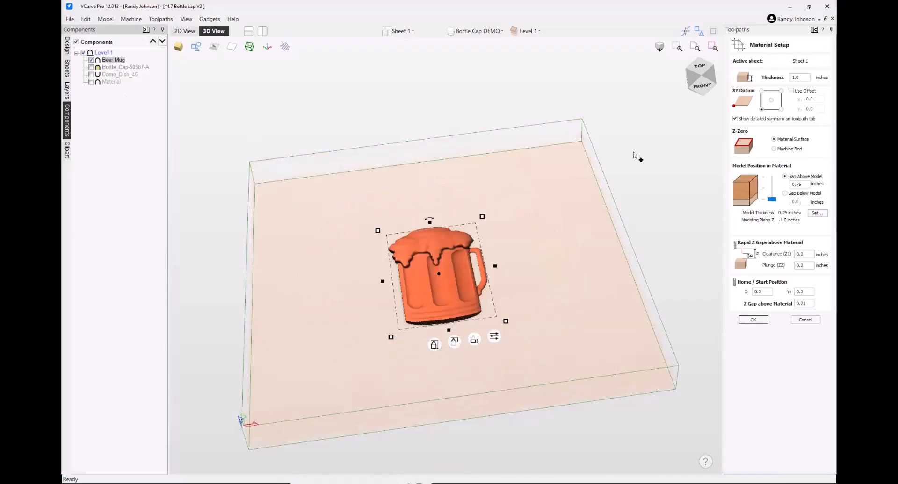
Position the mug model at the top of the material with a 0.0 inch gap above it and accept the material setup.
drag(772, 199, 772, 178)
drag(502, 465, 493, 366)
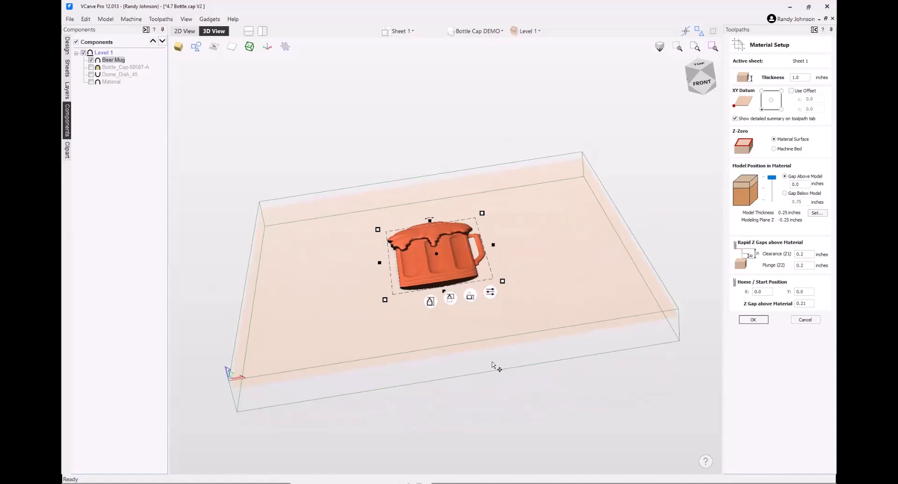
click(754, 321)
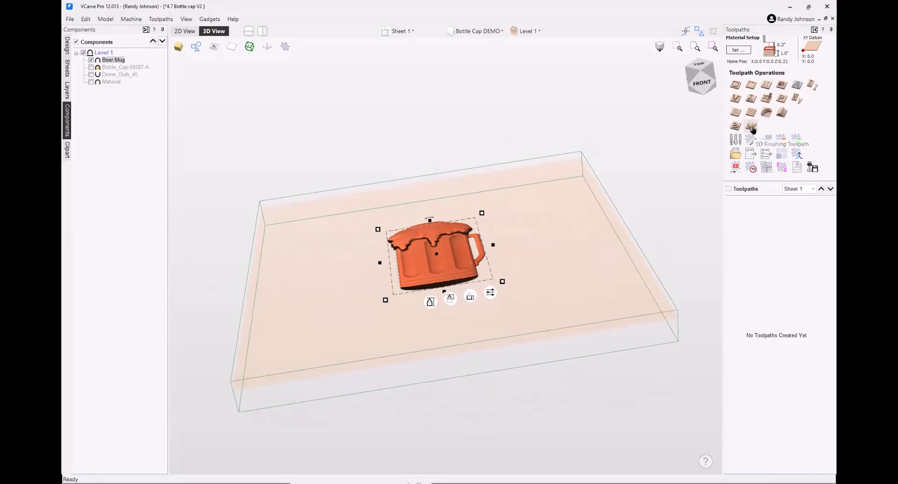
Start a 3D Finishing toolpath with the material boundary as its machining limit.
click(751, 127)
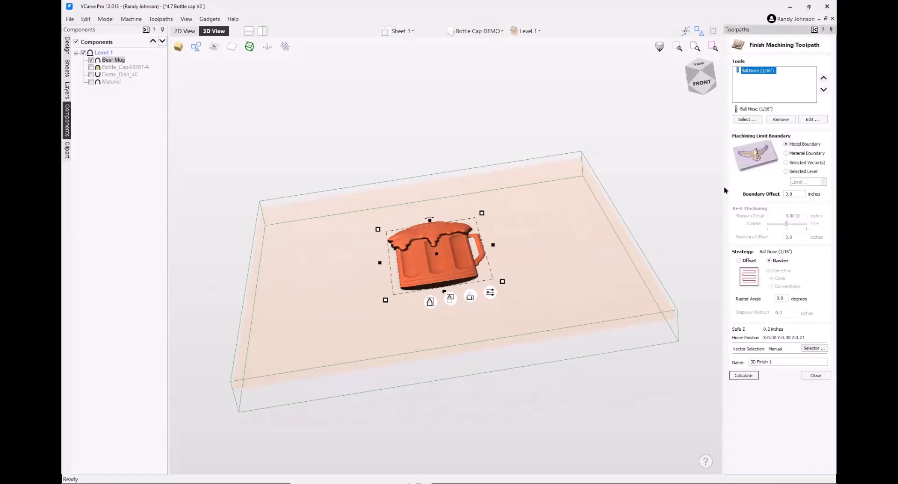
click(787, 154)
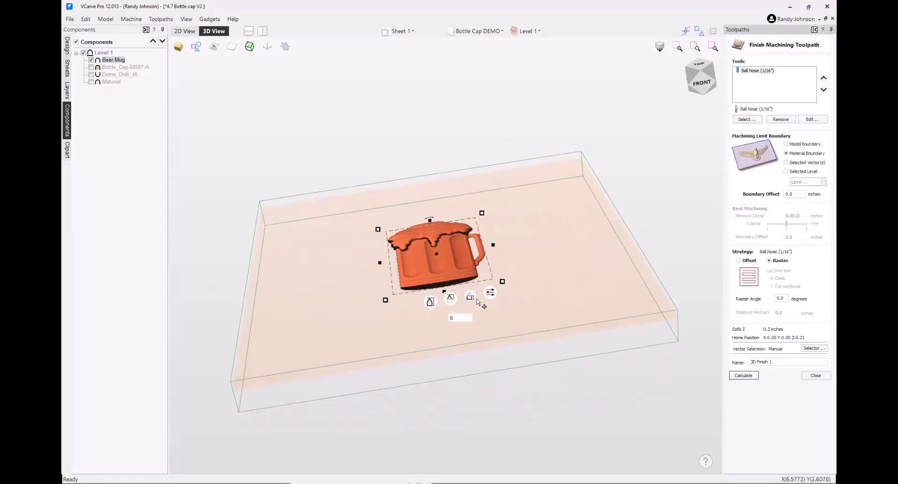
drag(488, 310, 514, 353)
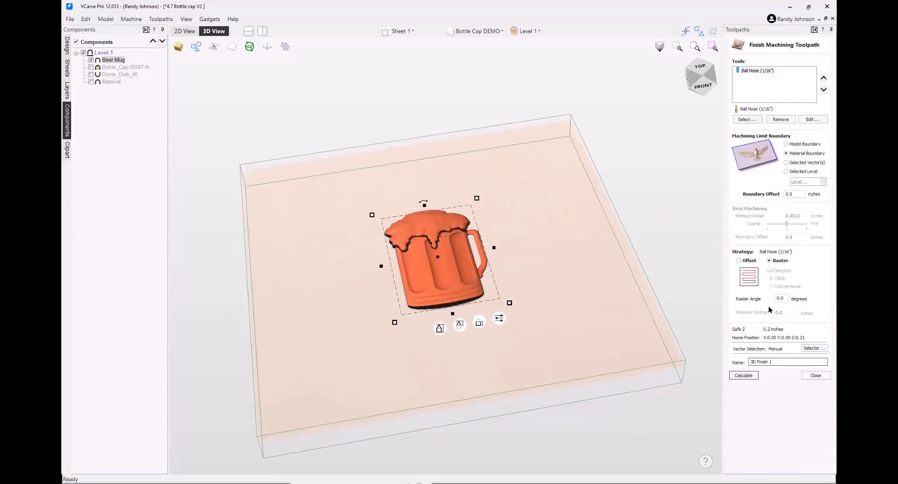
Replace the finishing tool with the 1/8" Ball Nose, copying its Shark HD 520 Hardwood settings for use in Softwood.
click(776, 120)
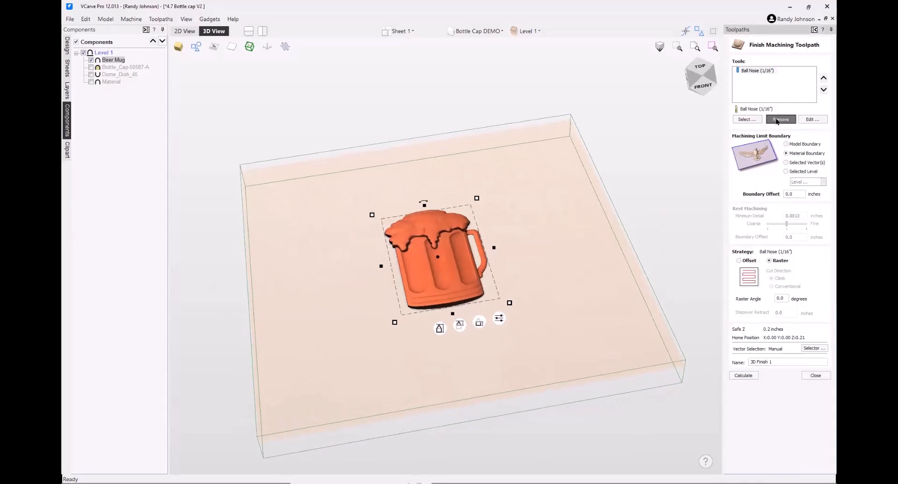
click(748, 119)
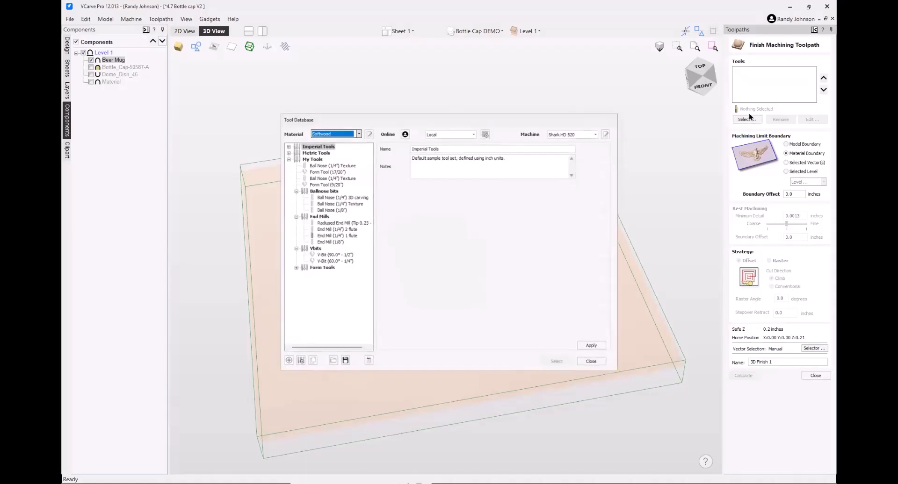
click(330, 210)
click(593, 347)
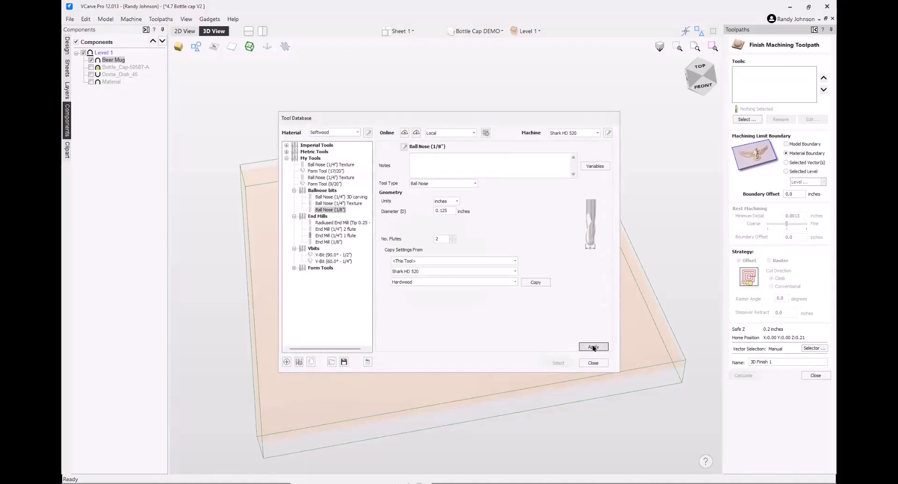
click(535, 282)
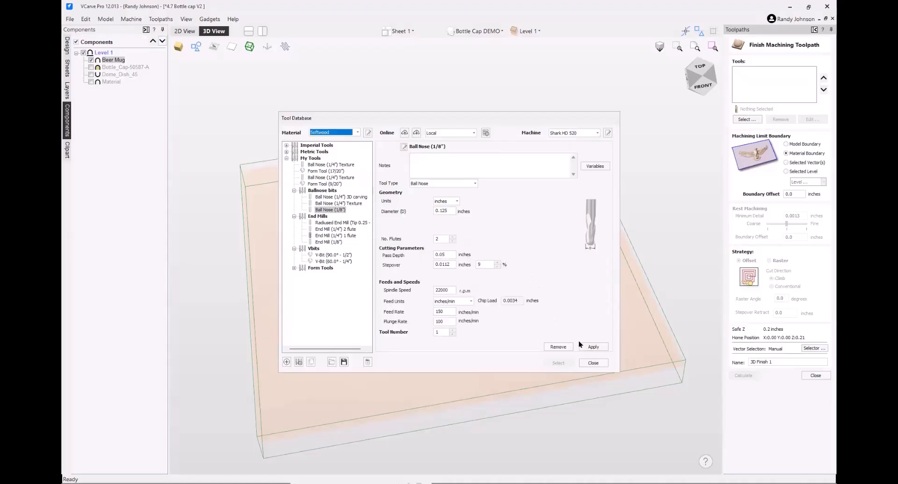
click(561, 363)
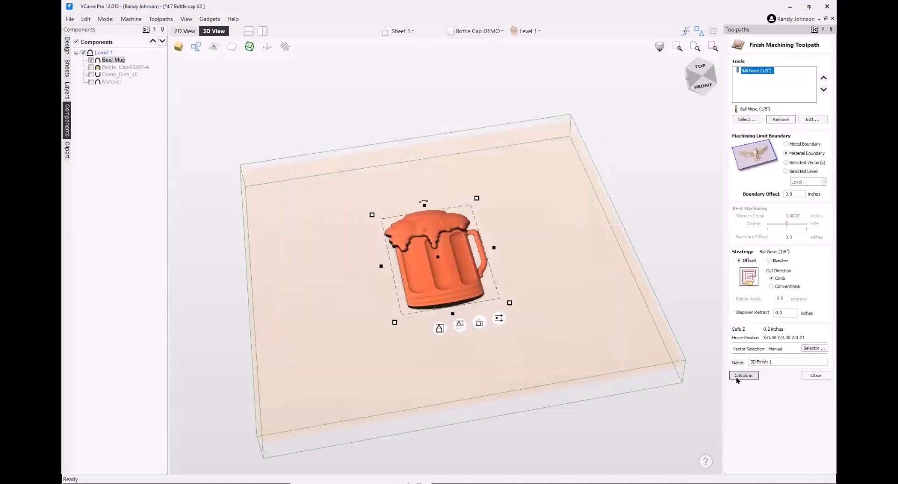
Calculate the 3D Finish 1 toolpath for the beer mug, preview its cut in the material and close the preview.
click(740, 376)
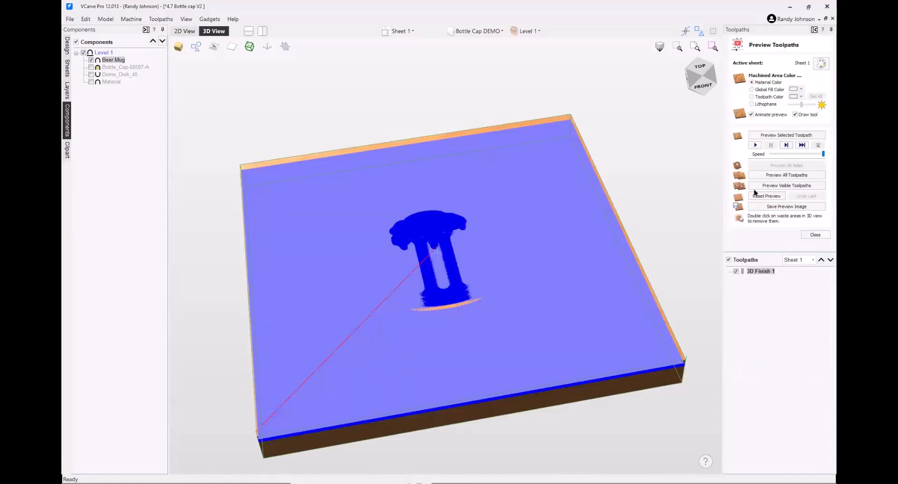
click(779, 137)
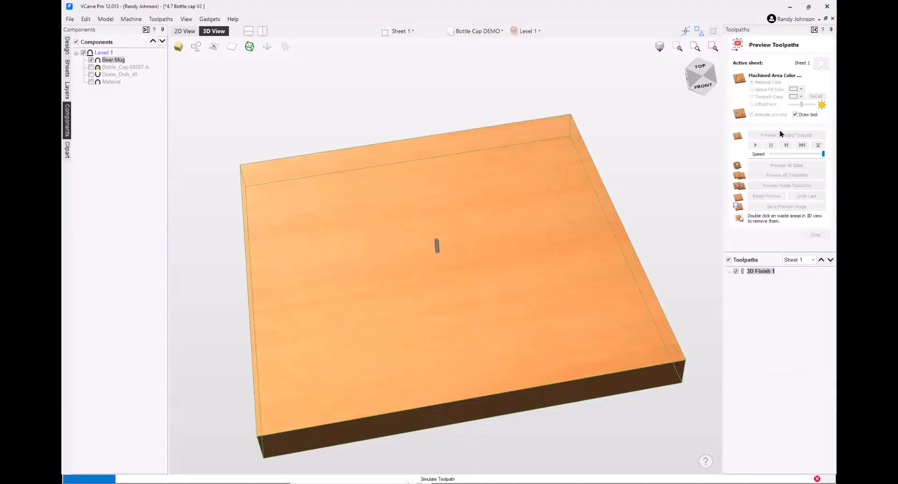
drag(456, 384, 502, 313)
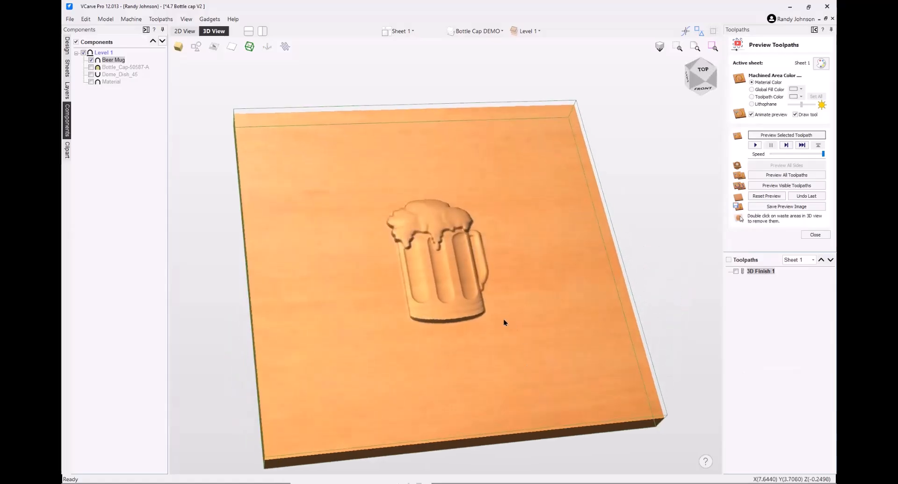
drag(567, 311, 519, 261)
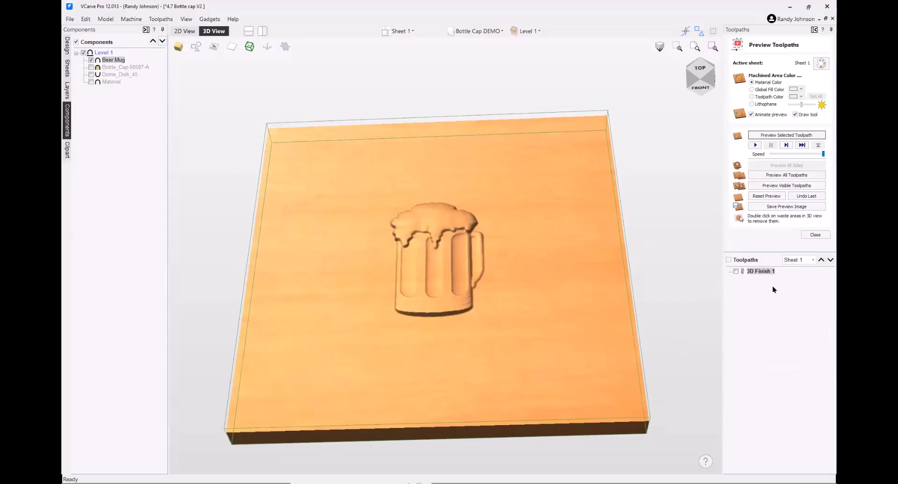
click(815, 234)
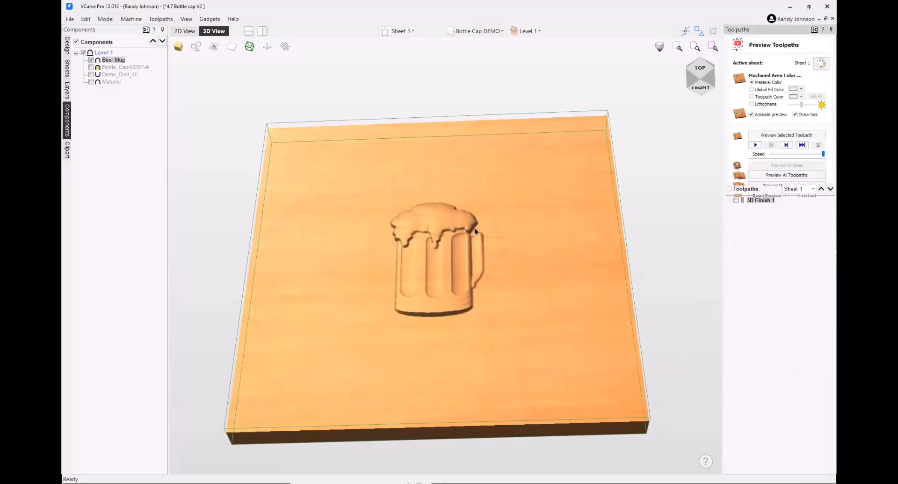
Show the Bottle_Cap-50587-A, Dome_Dish_45 and Material components again alongside the Beer Mug.
click(91, 67)
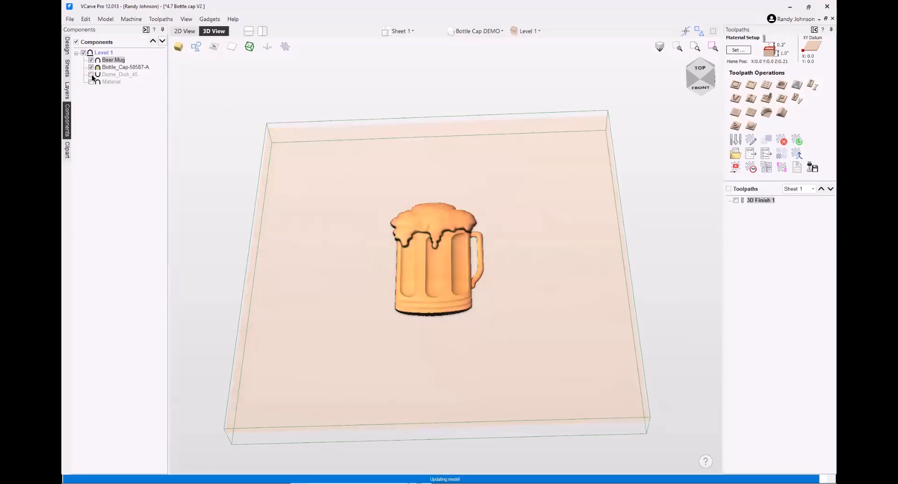
click(91, 74)
click(92, 82)
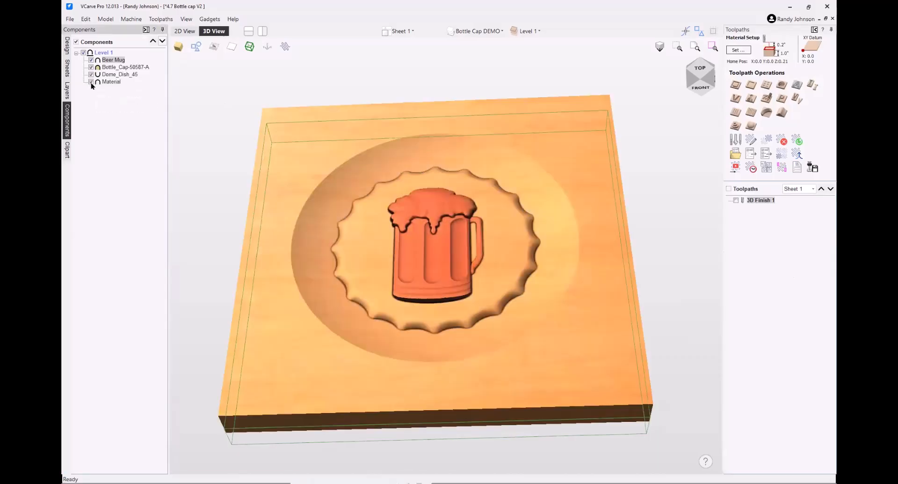
drag(439, 318, 496, 373)
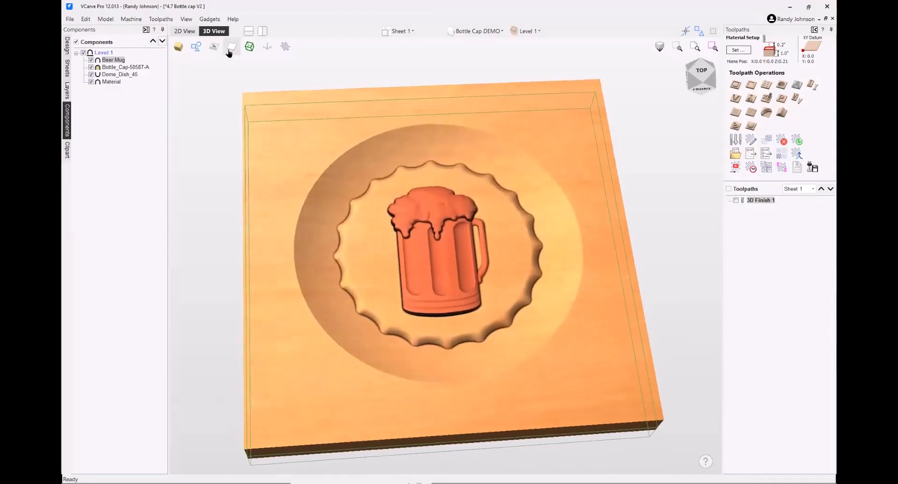
Select the Dome_Dish_45 component in the 2D view and create a circular boundary vector around its outline.
click(187, 32)
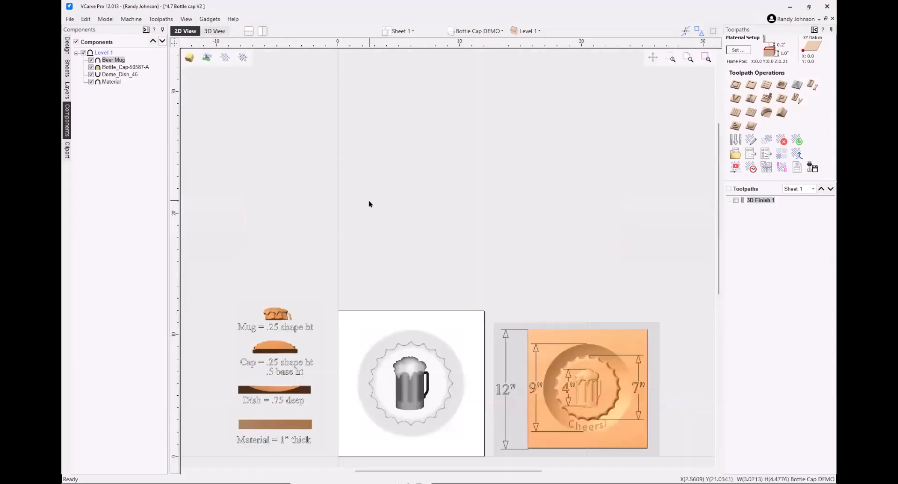
scroll(368, 201, down, 2)
scroll(400, 284, up, 5)
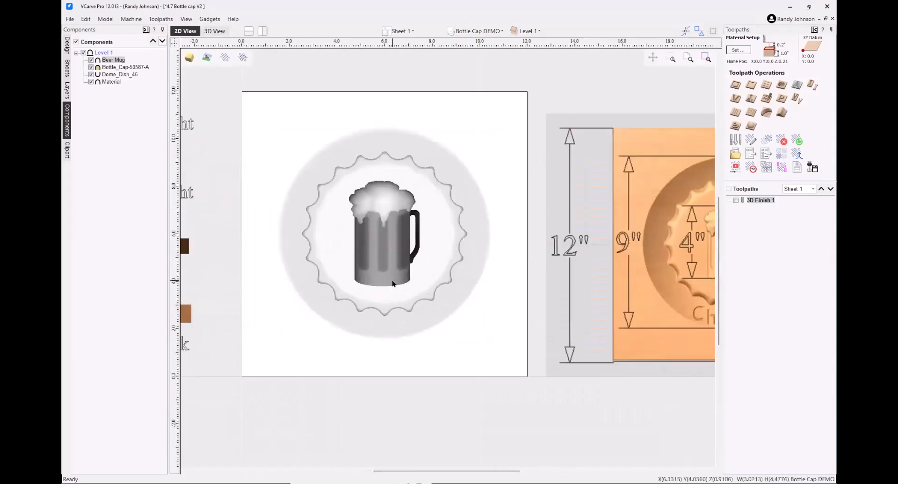
scroll(392, 284, down, 2)
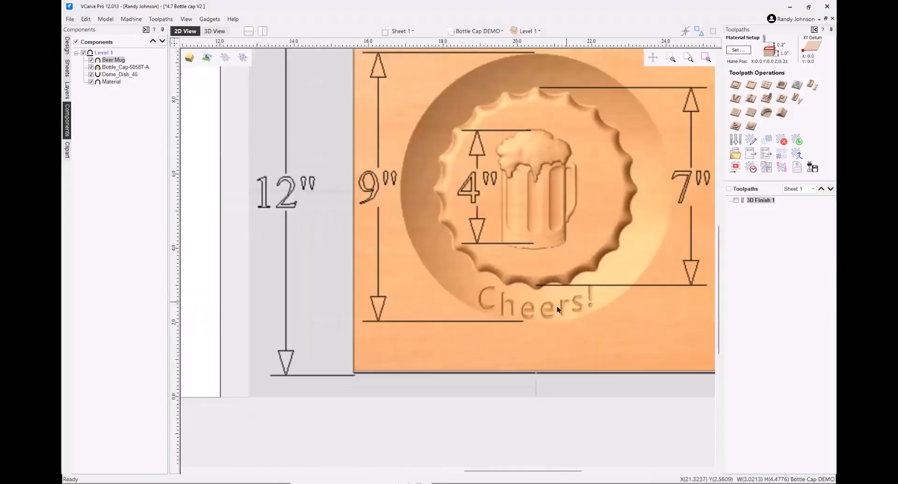
scroll(563, 305, up, 4)
scroll(573, 304, down, 2)
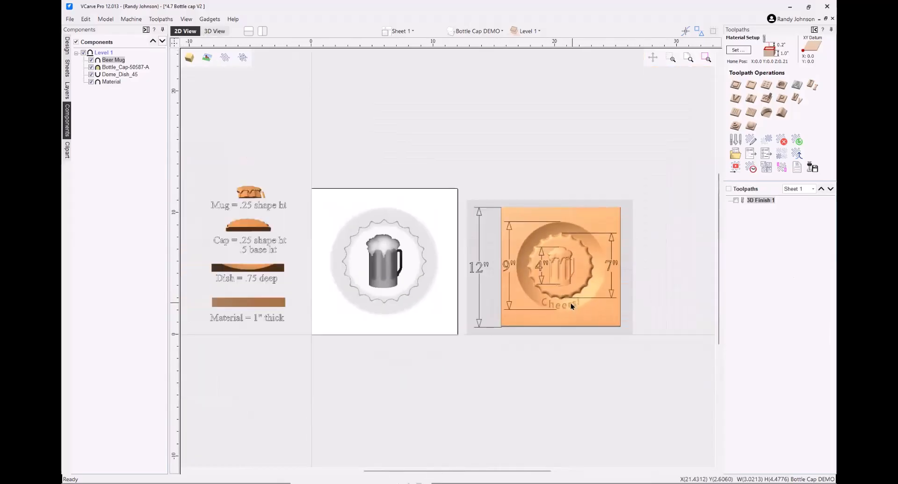
scroll(399, 281, up, 1)
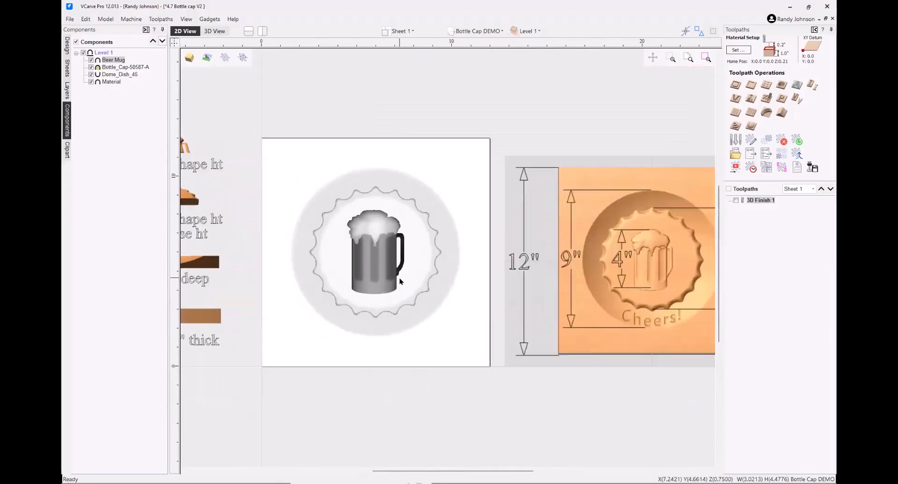
click(383, 326)
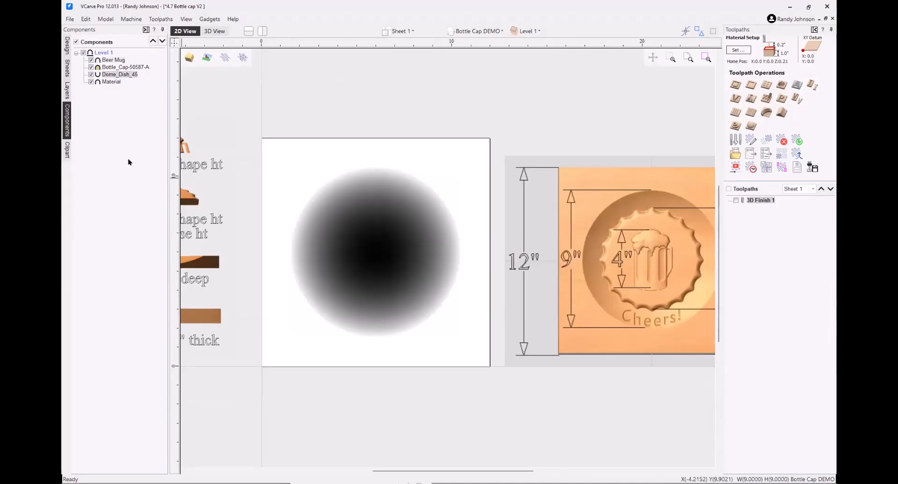
click(68, 47)
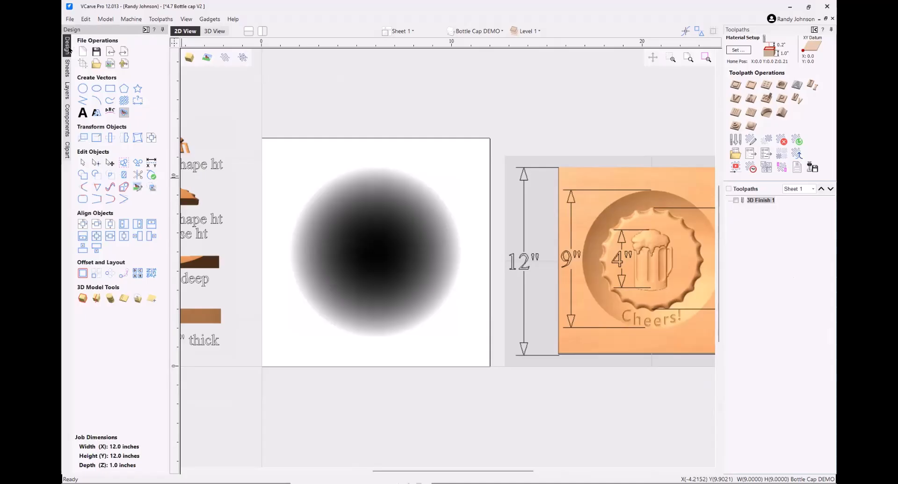
click(82, 302)
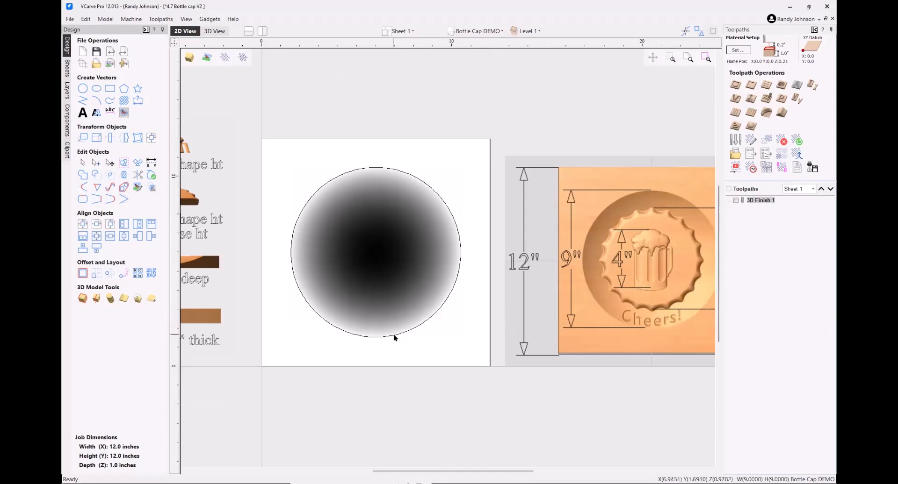
Accept the material setup with a 0.0 inch gap above the model and decline recalculating the toolpaths.
click(738, 129)
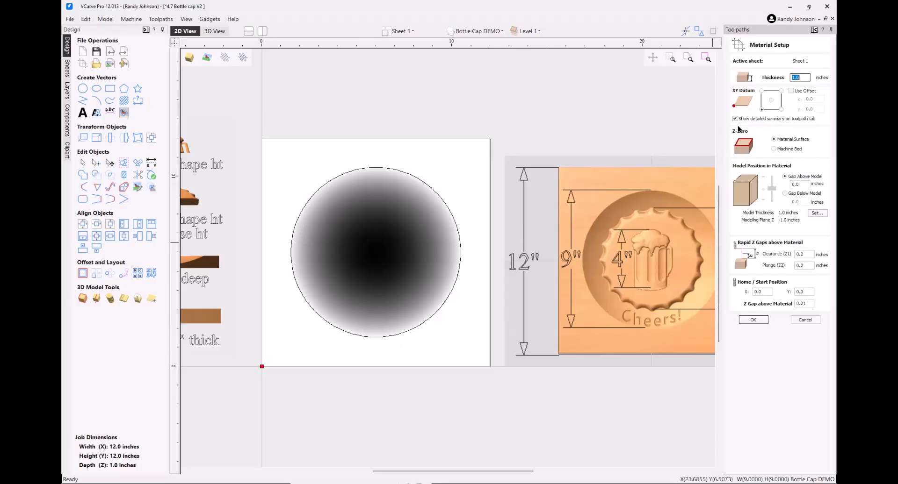
click(746, 322)
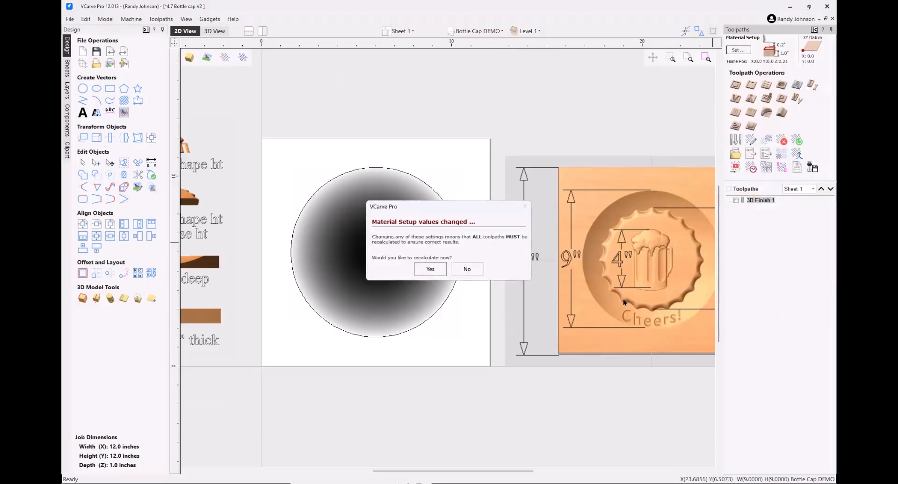
click(472, 270)
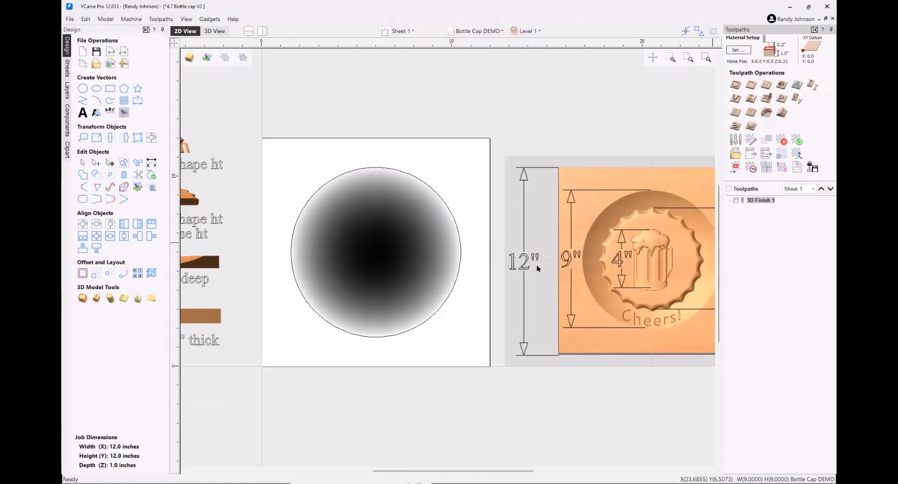
Calculate and preview a 3D Raster roughing toolpath with the 1/4" End Mill, limited to the selected dish boundary vector.
click(735, 126)
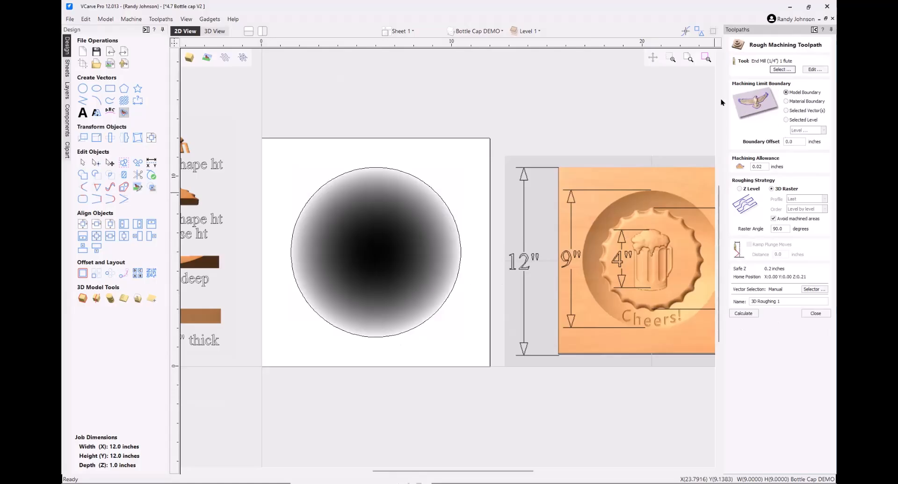
click(786, 111)
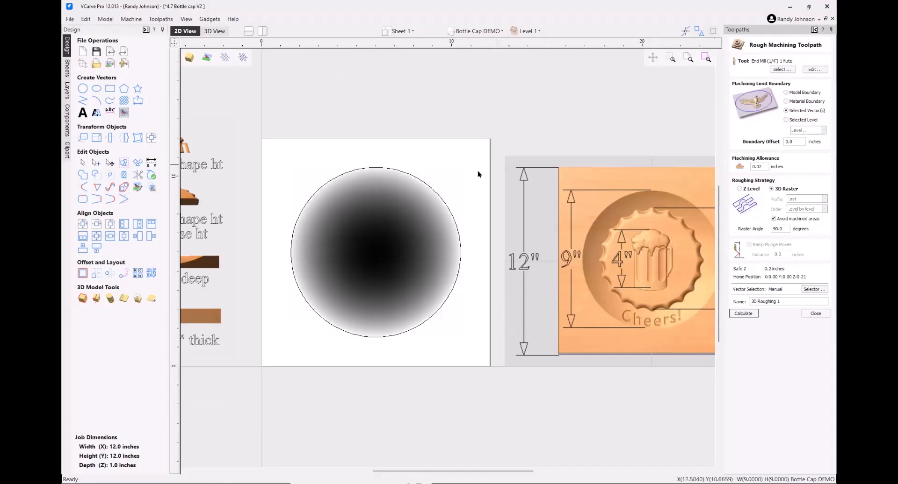
click(396, 173)
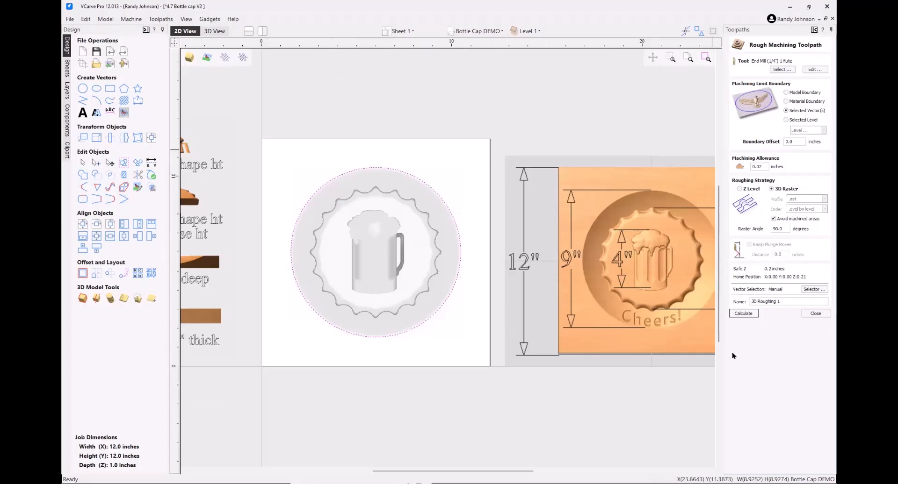
click(743, 314)
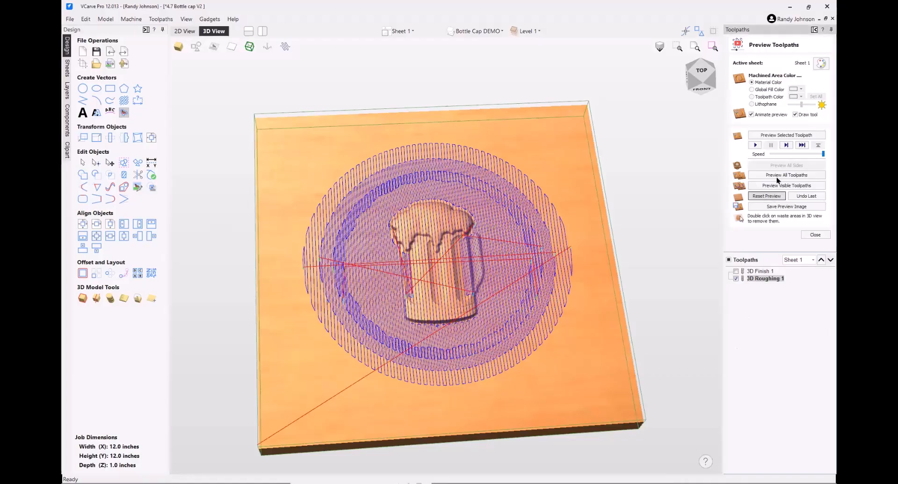
click(783, 136)
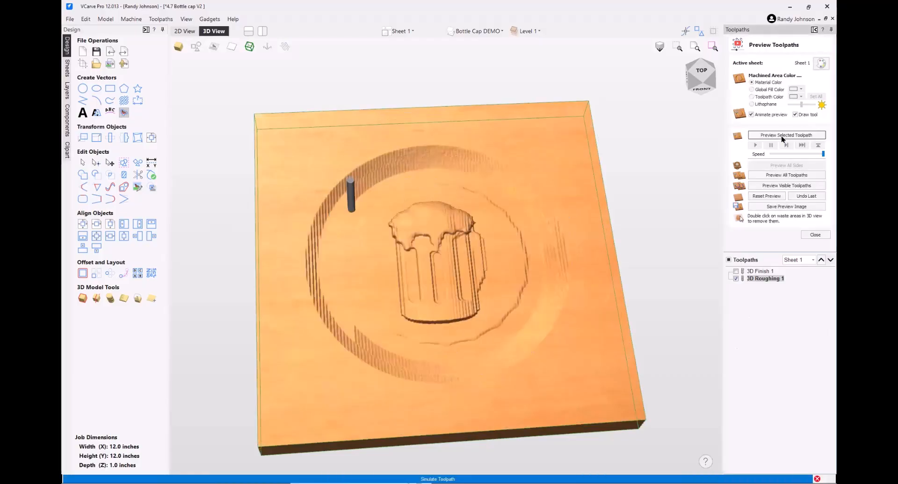
Move 3D Finish 1 below 3D Roughing 1 and recalculate it with the selected dish boundary vector as its machining limit.
click(759, 272)
click(830, 260)
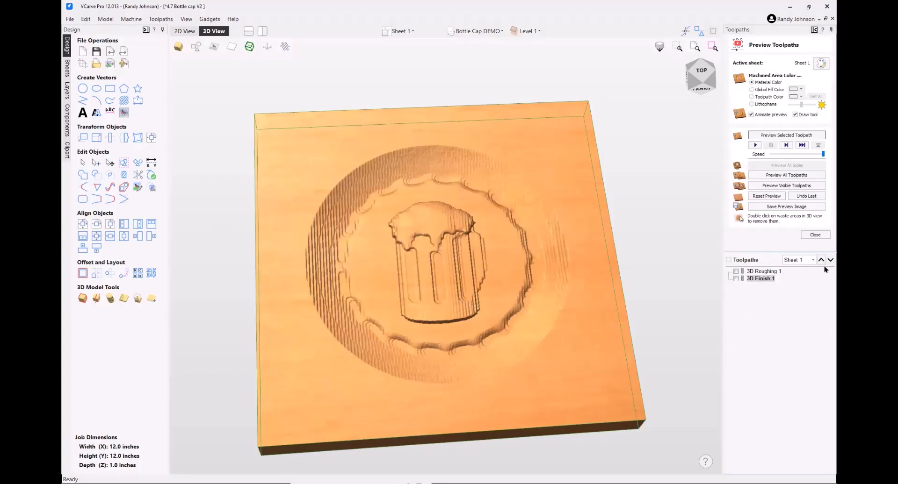
double_click(756, 279)
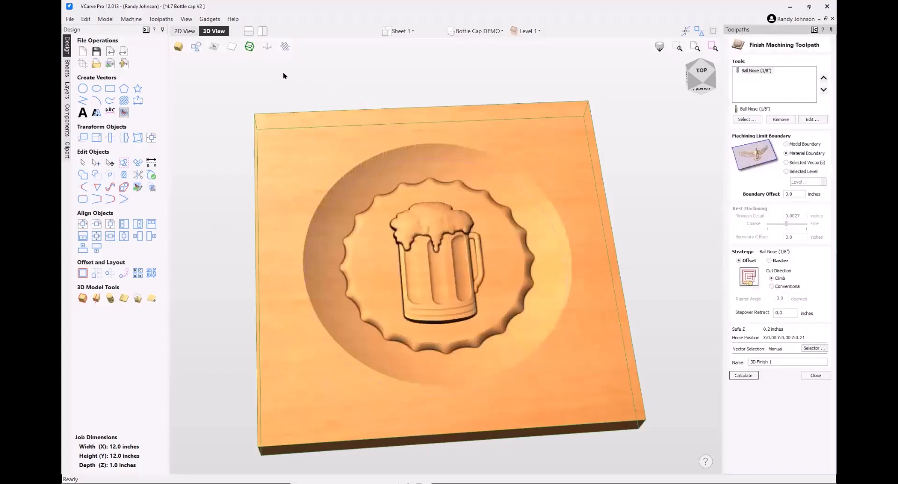
click(196, 49)
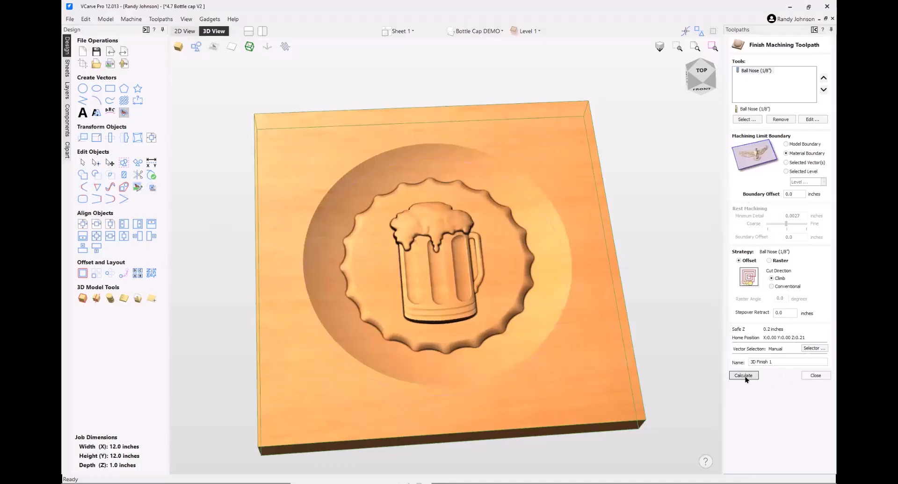
click(185, 31)
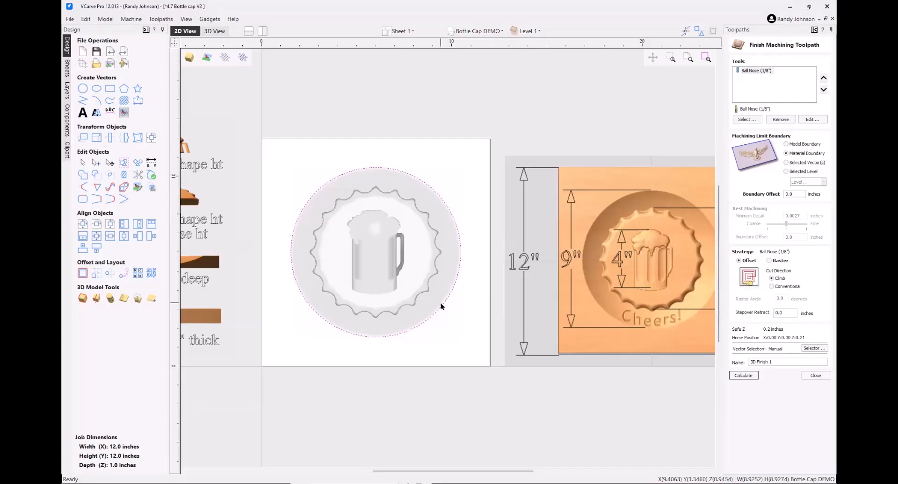
click(786, 162)
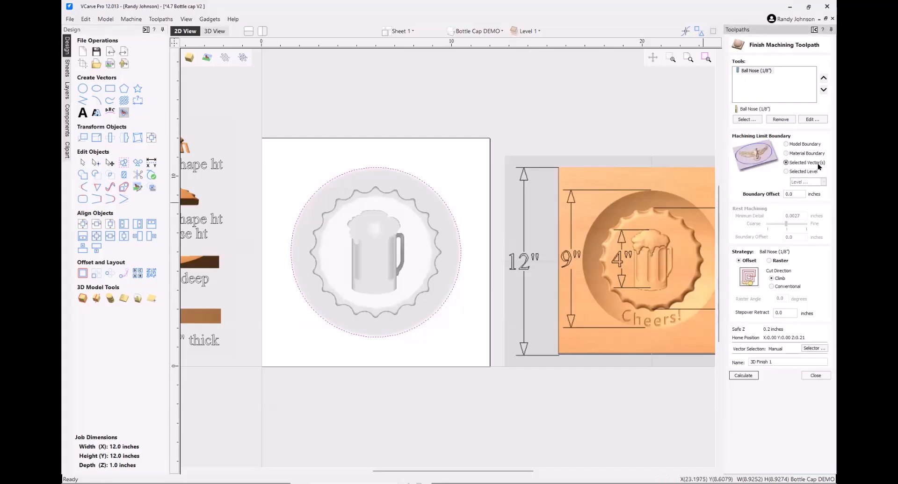
click(747, 378)
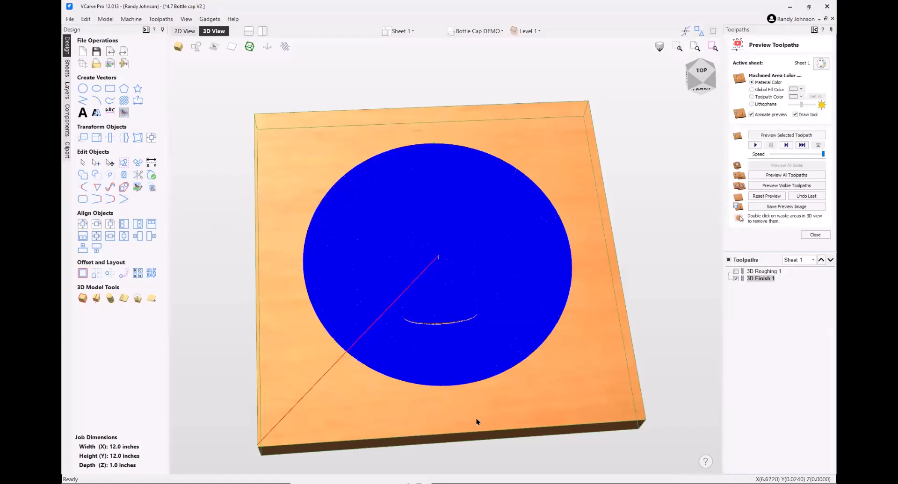
Preview the recalculated 3D Finish 1 toolpath from above, and show the 2D and 3D views together, one above the other.
drag(476, 422, 472, 374)
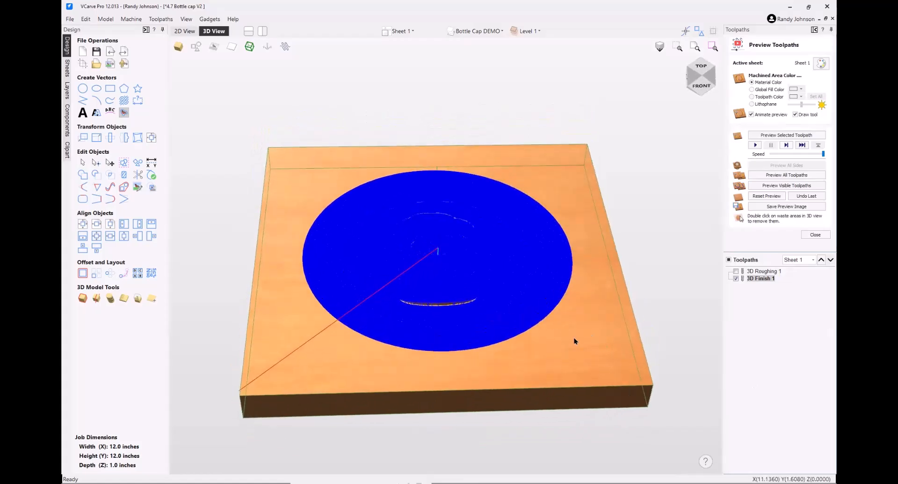
click(785, 135)
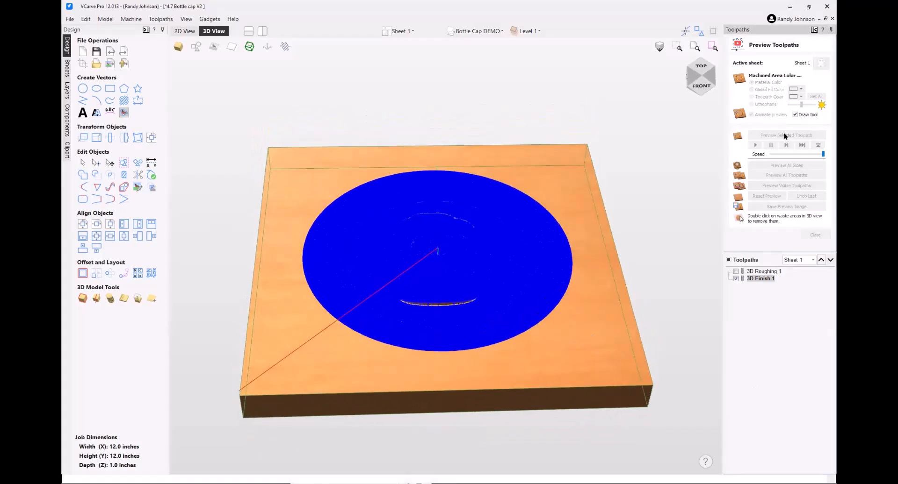
drag(574, 270, 450, 385)
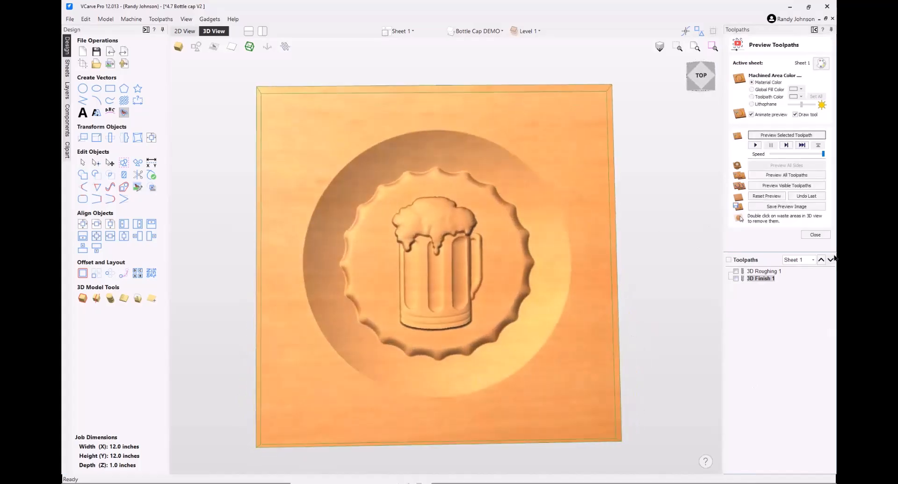
click(823, 235)
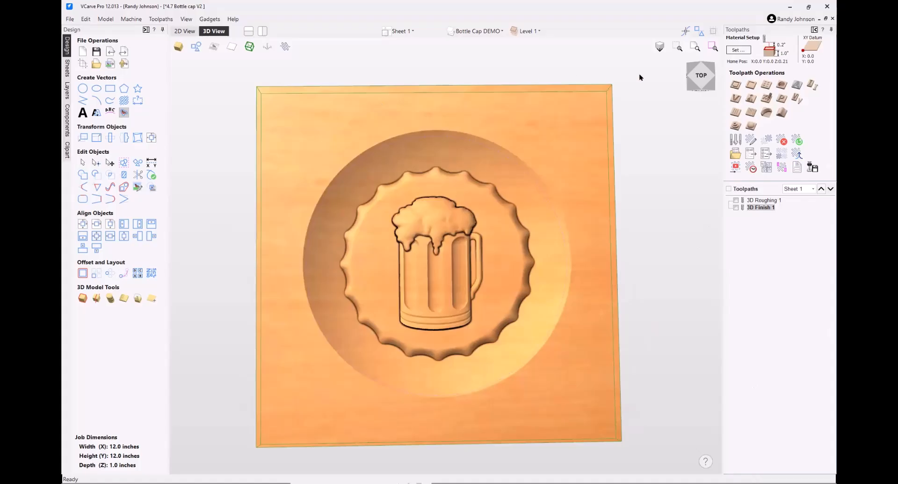
click(249, 31)
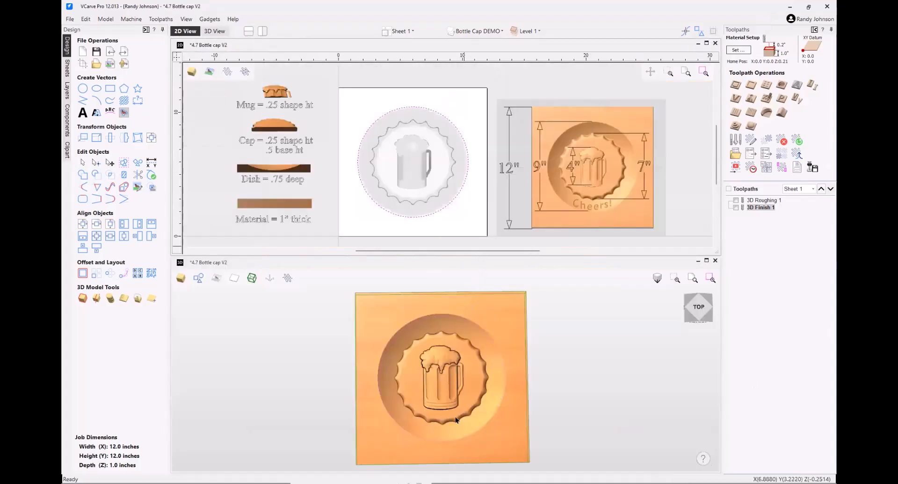
Create the single-line text "Cheers!" in Times New Roman and move it clear of the dish, over the reference image.
scroll(456, 422, up, 3)
scroll(454, 419, down, 3)
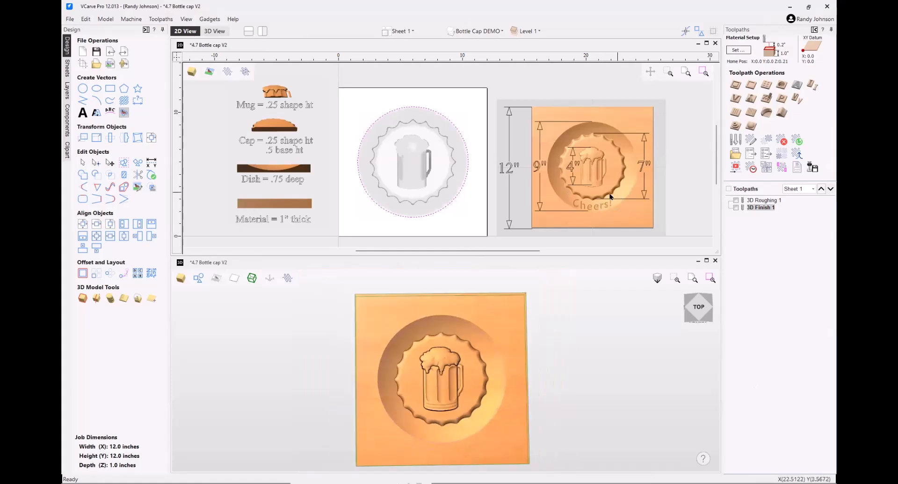
click(380, 226)
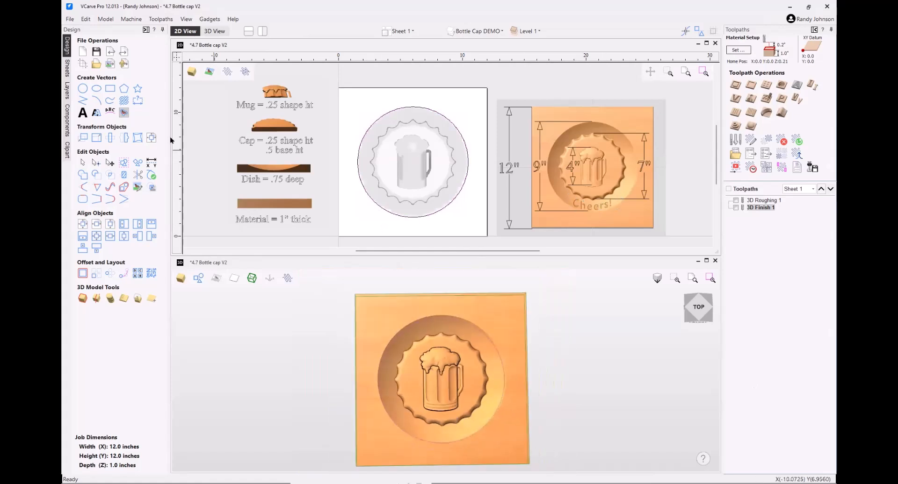
click(82, 112)
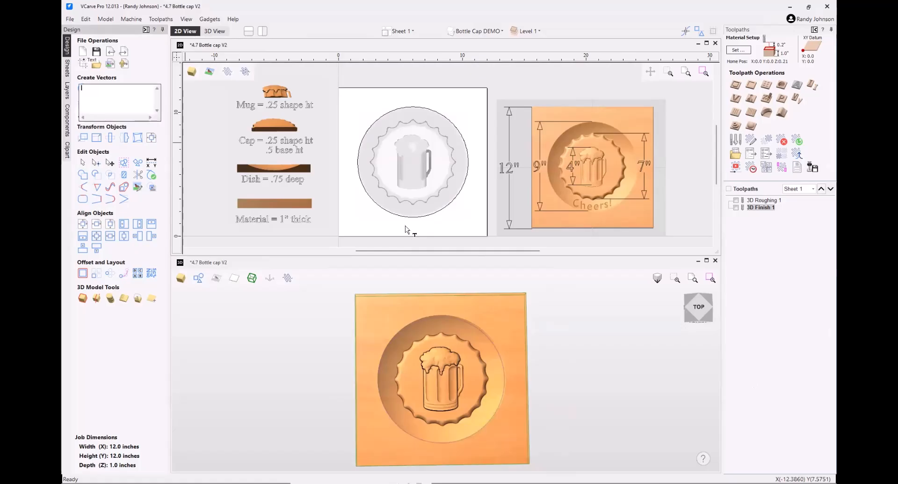
scroll(409, 232, up, 1)
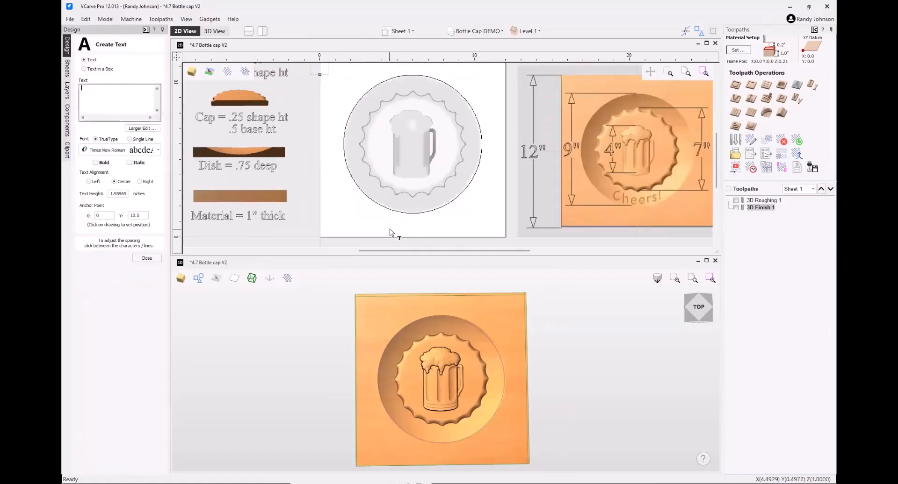
click(394, 226)
text(Ch)
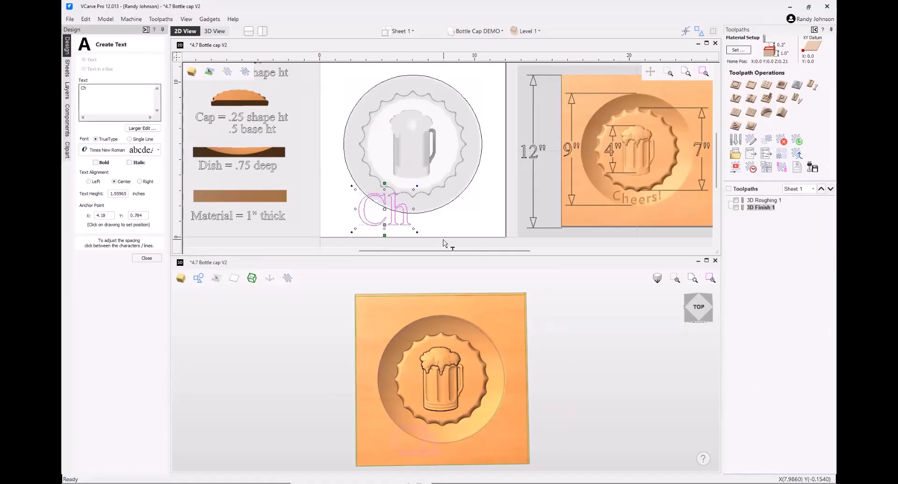
text(eers)
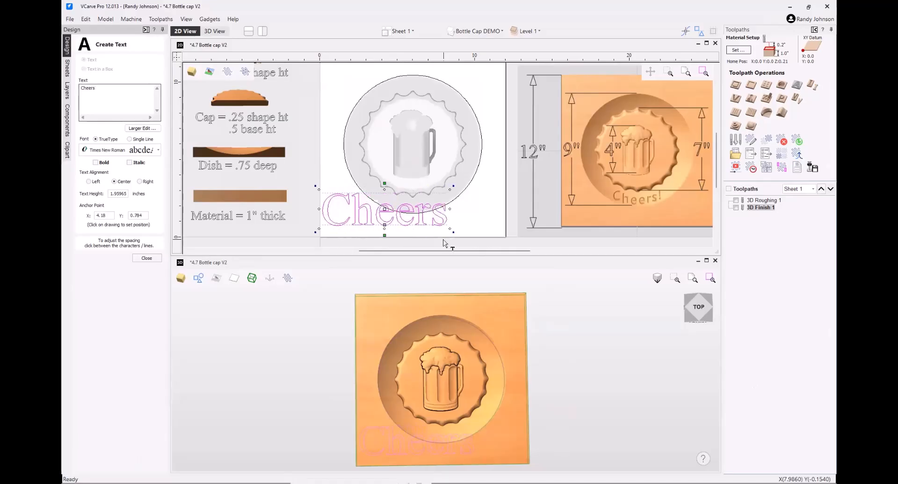
text(!)
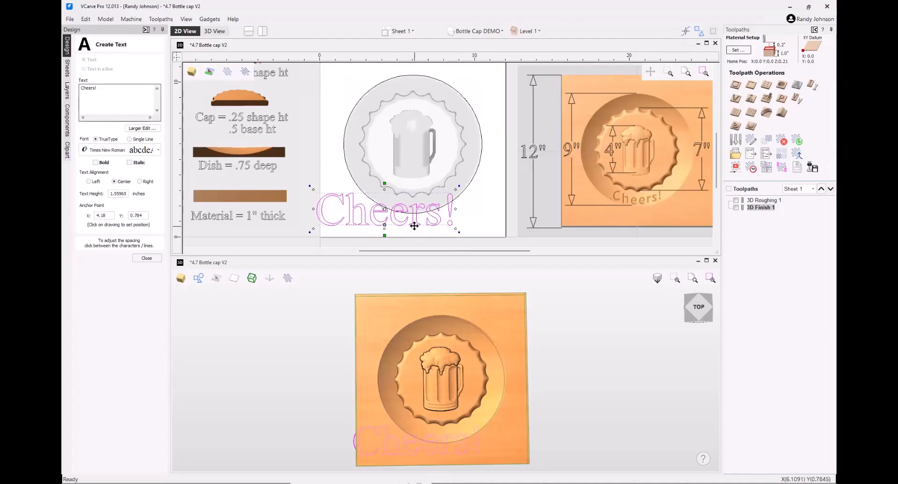
drag(415, 221, 575, 224)
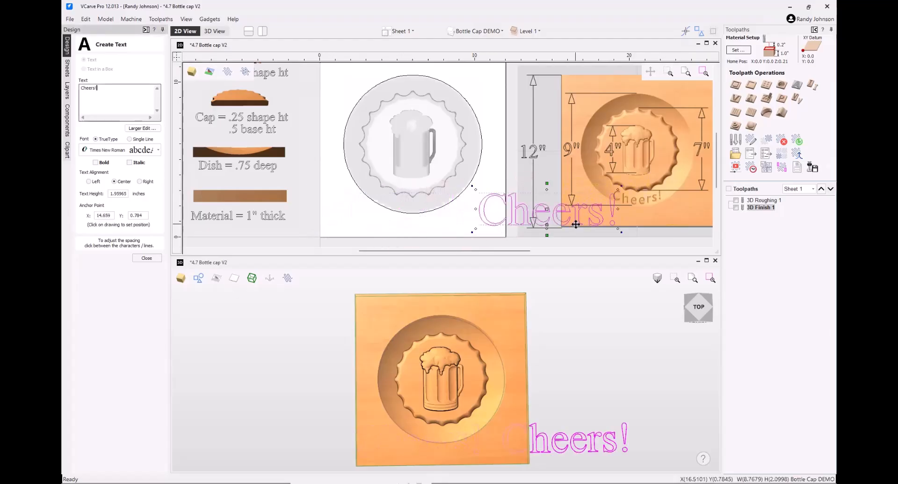
click(146, 258)
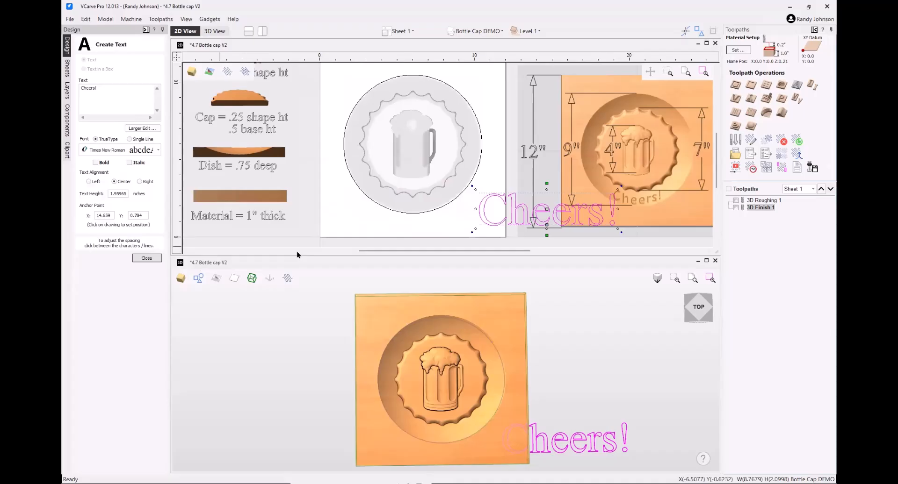
Wrap the "Cheers!" text onto the dish outline circle and slide it around to the lower centre below the mug.
shift+click(430, 213)
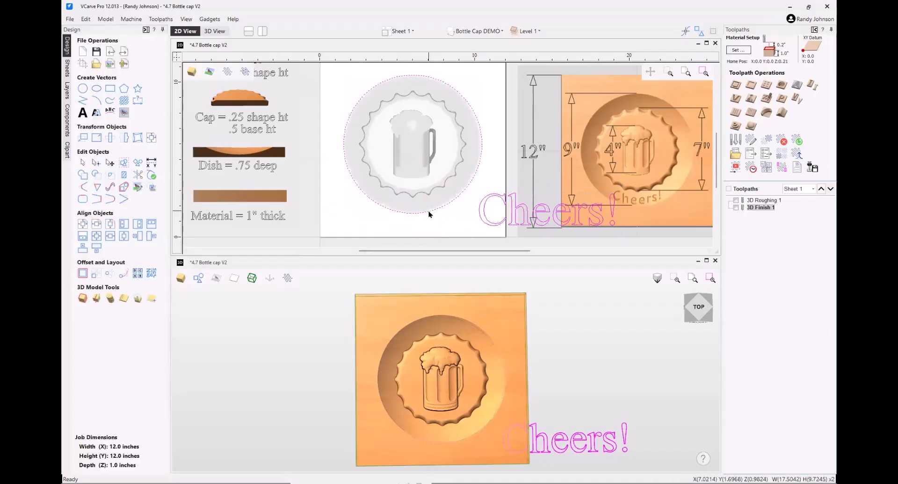
click(110, 114)
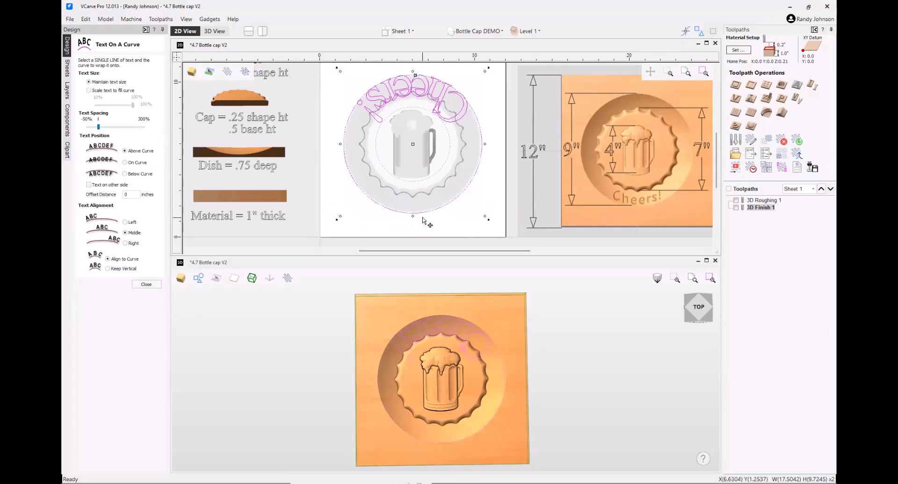
drag(415, 75, 412, 211)
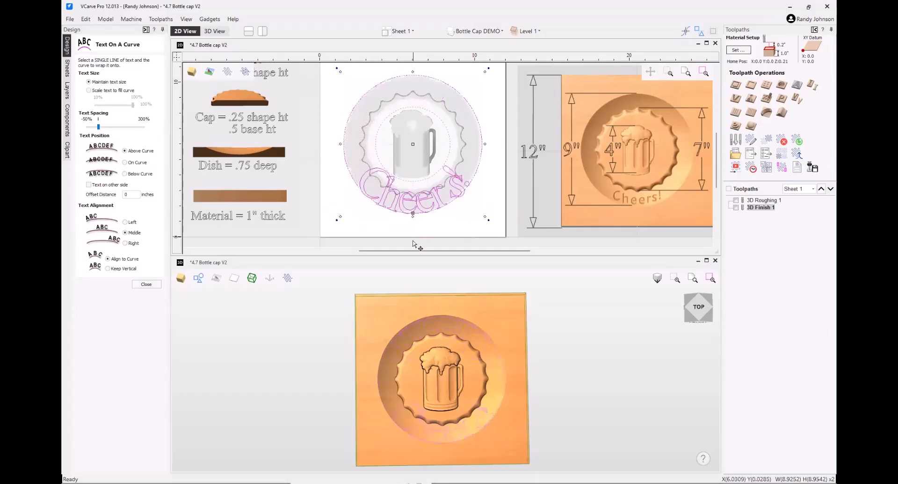
Switch the curved text to Scale text to fill curve and set the scale to 28%.
click(89, 90)
click(119, 105)
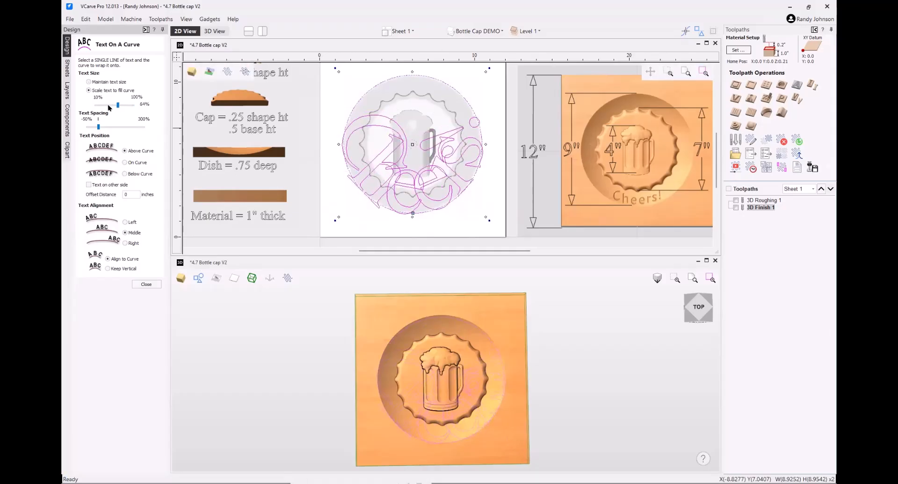
drag(108, 106, 104, 105)
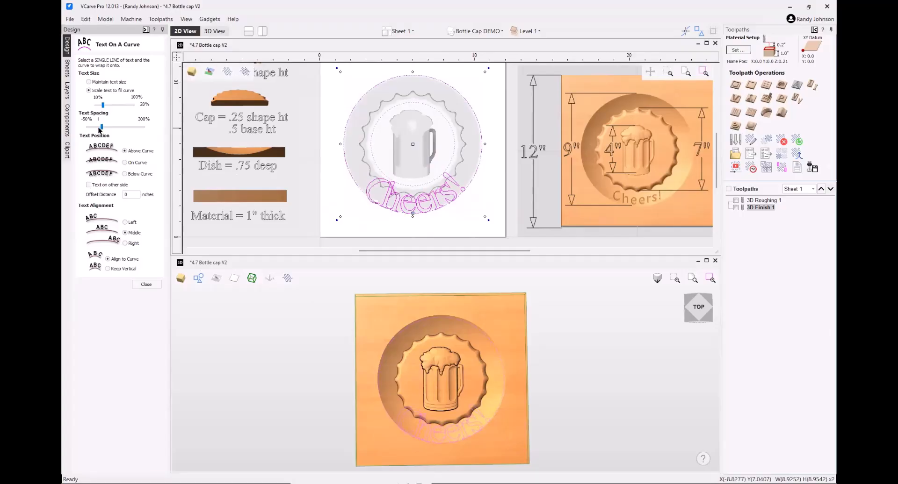
Widen the letter spacing of the curved "Cheers!" text until the letters stand clearly apart.
drag(98, 127, 106, 128)
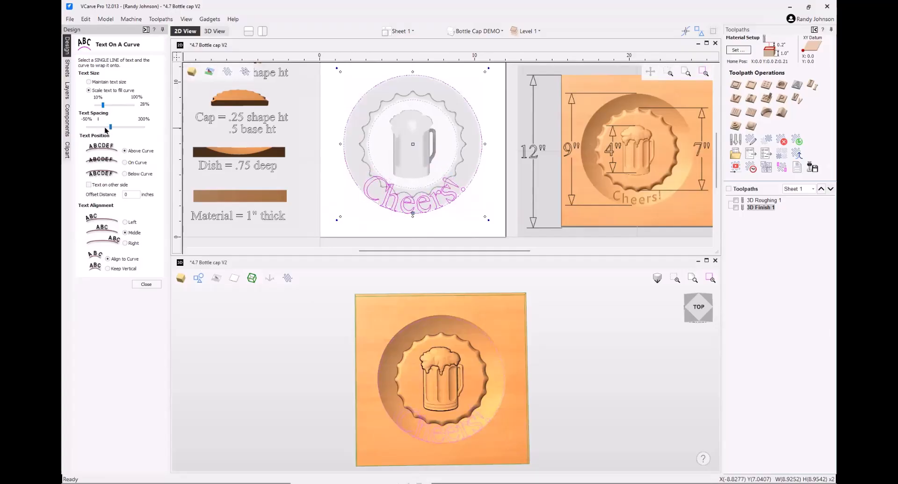
click(135, 127)
click(135, 126)
scroll(425, 195, down, 3)
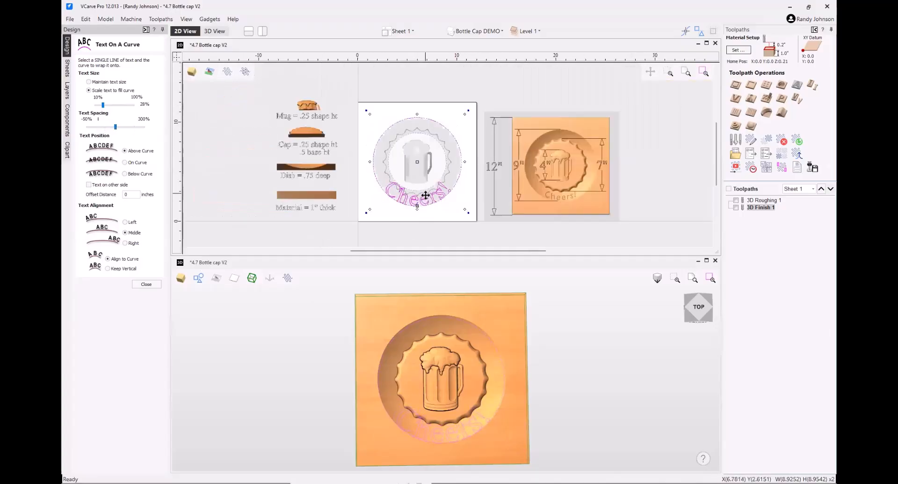
scroll(425, 196, up, 2)
scroll(425, 194, up, 3)
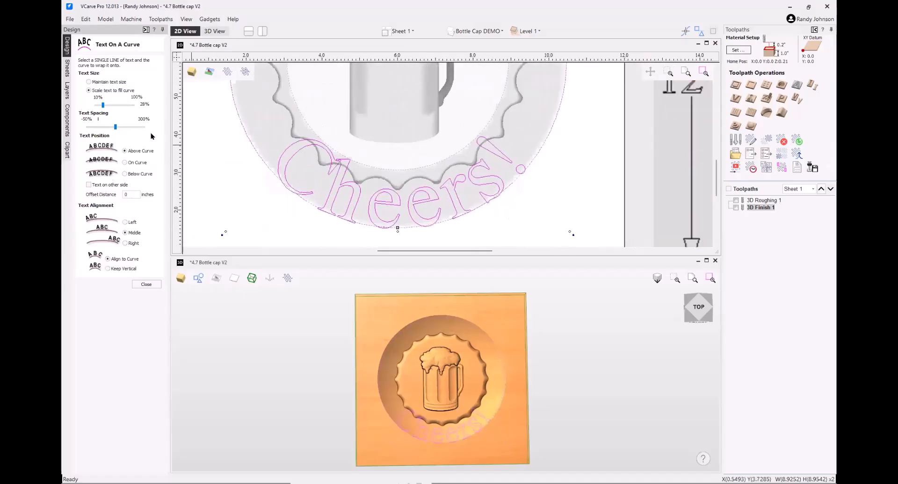
click(116, 127)
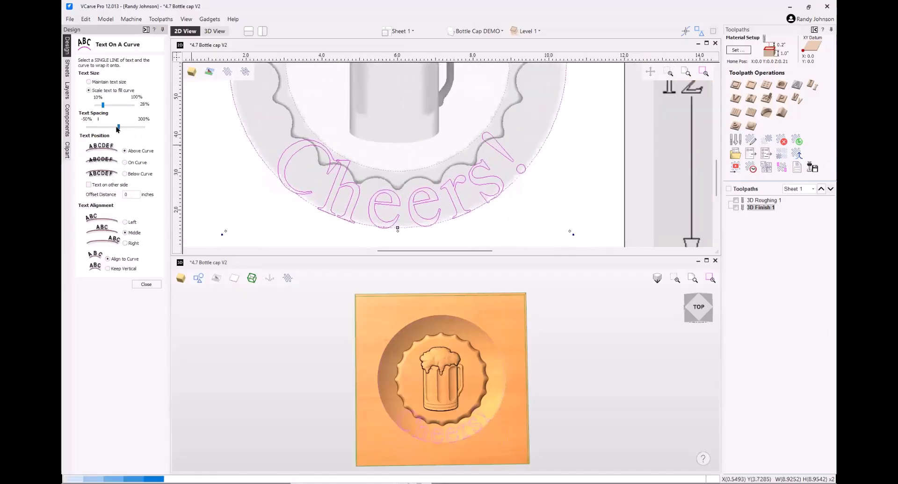
click(116, 129)
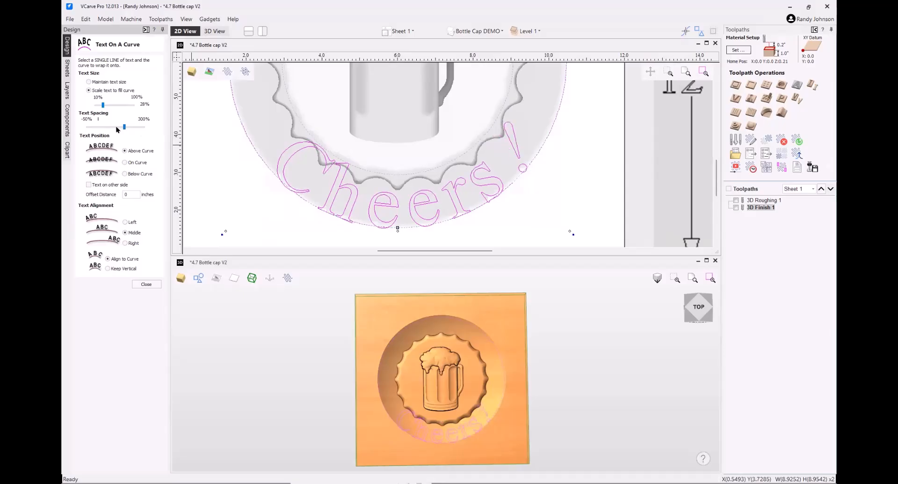
Reduce the curved text's scale to 14% so it fits between the bottle cap edge and the dish outline.
drag(103, 105, 104, 106)
key(Left)
key(Left)
key(Left)
key(Left)
key(Left)
key(Left)
key(Left)
key(Left)
key(Left)
key(Left)
key(Left)
key(Left)
key(Left)
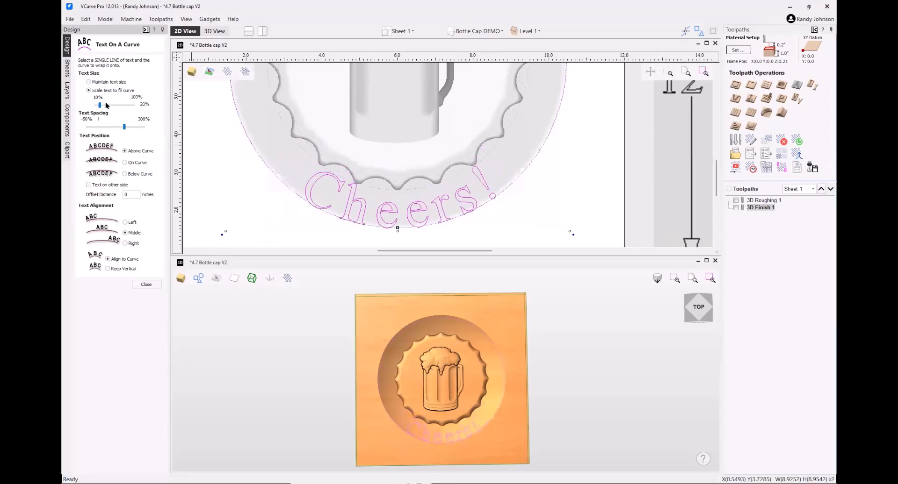
key(Left)
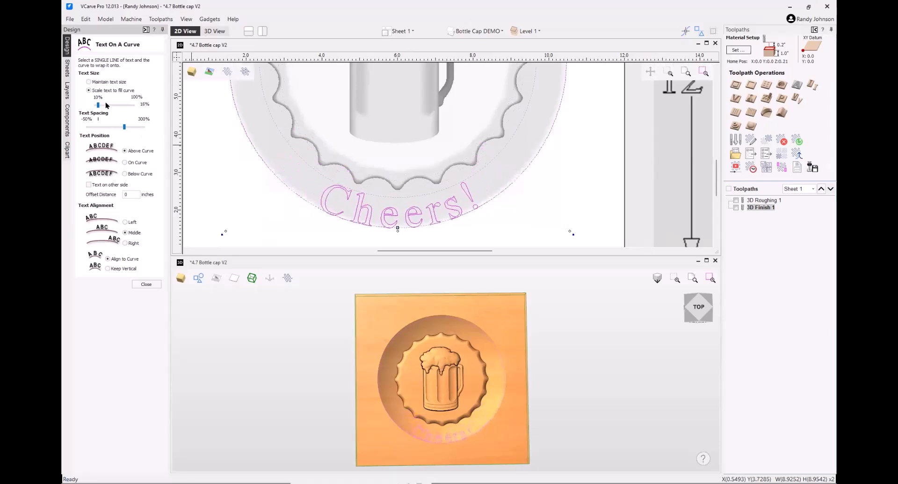
key(Left)
key(Left)
Set the text's offset distance to .25 inches from the dish outline and compare its placement with the reference image.
scroll(509, 217, down, 2)
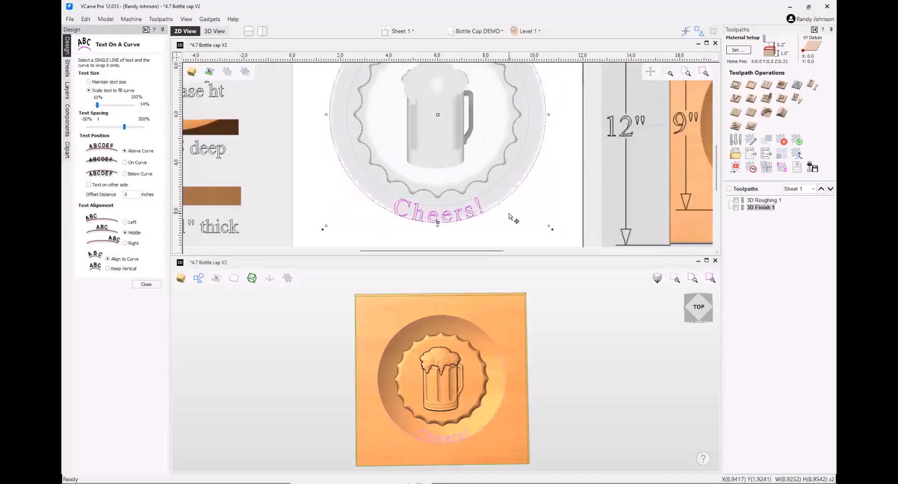
scroll(510, 217, down, 4)
scroll(649, 215, up, 4)
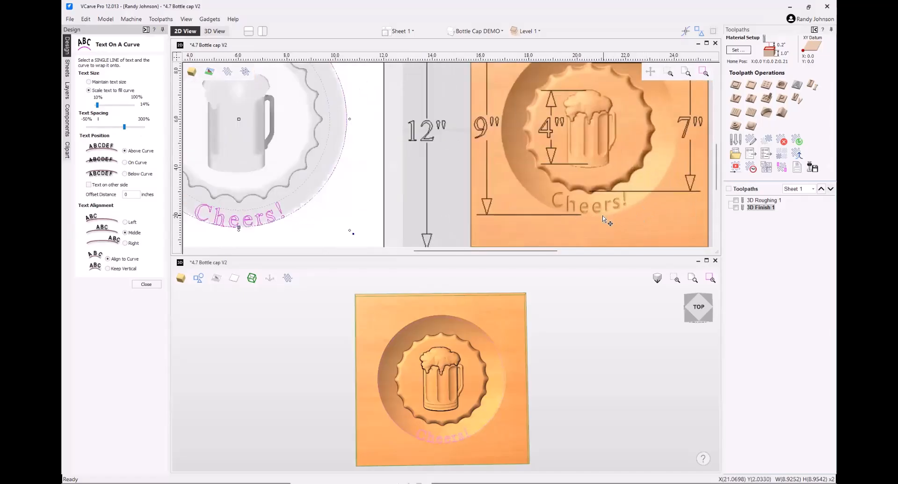
scroll(181, 227, up, 4)
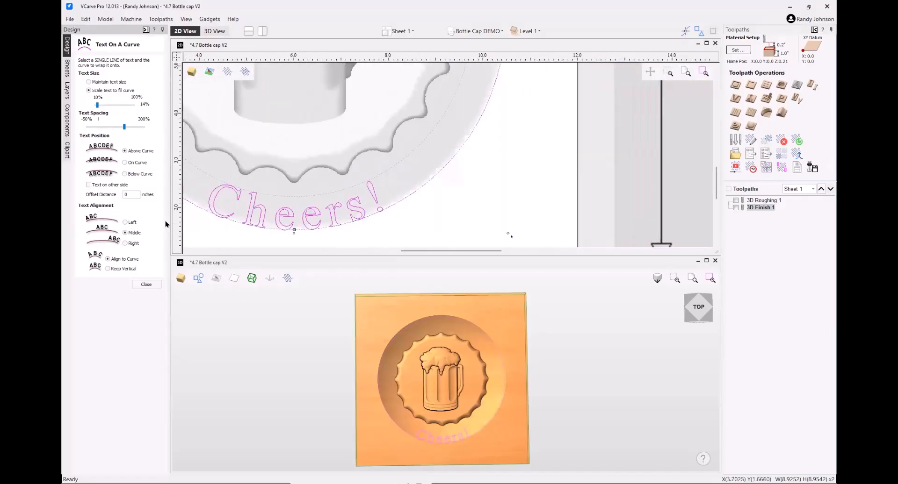
double_click(131, 194)
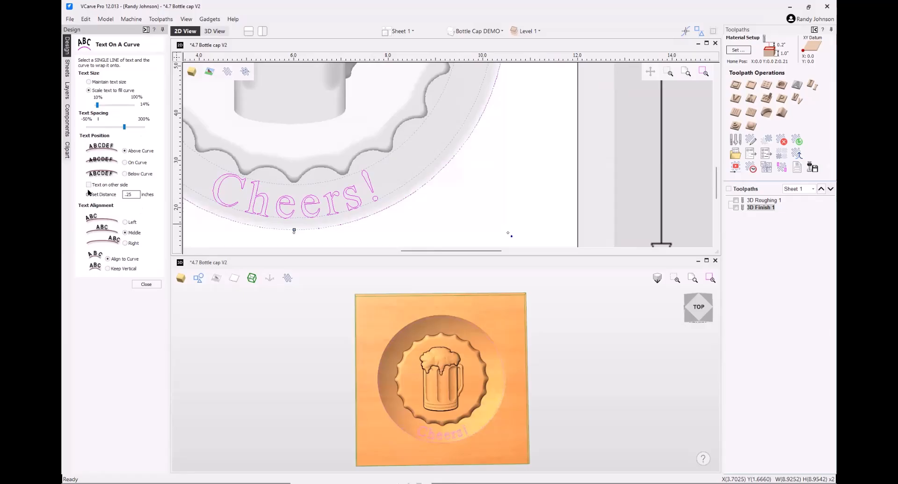
scroll(510, 215, down, 4)
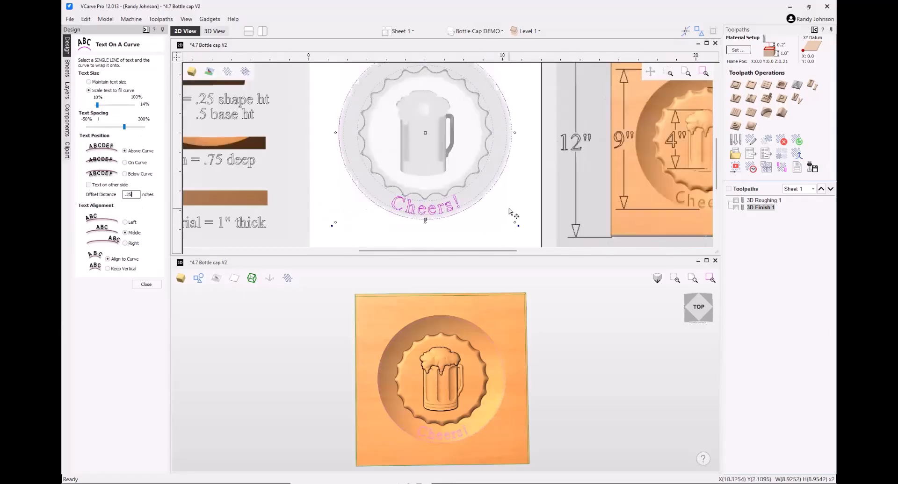
scroll(509, 215, down, 1)
scroll(699, 209, up, 3)
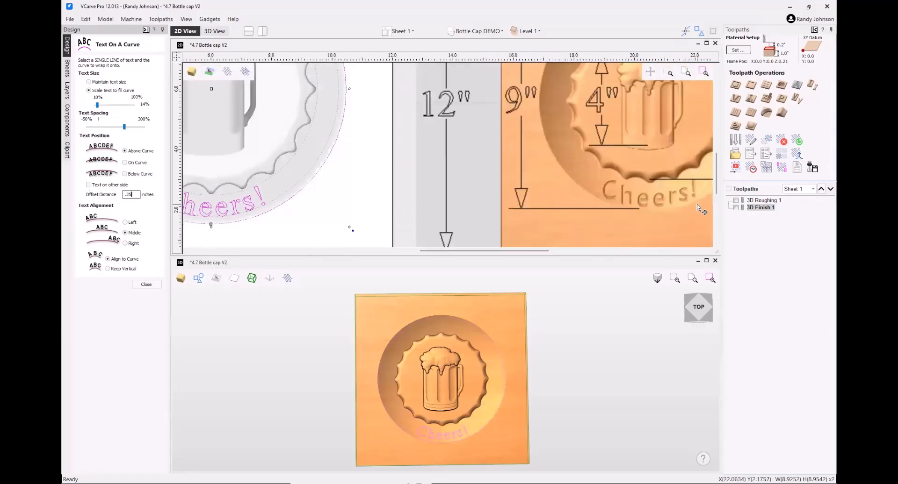
scroll(701, 209, down, 2)
scroll(384, 206, up, 4)
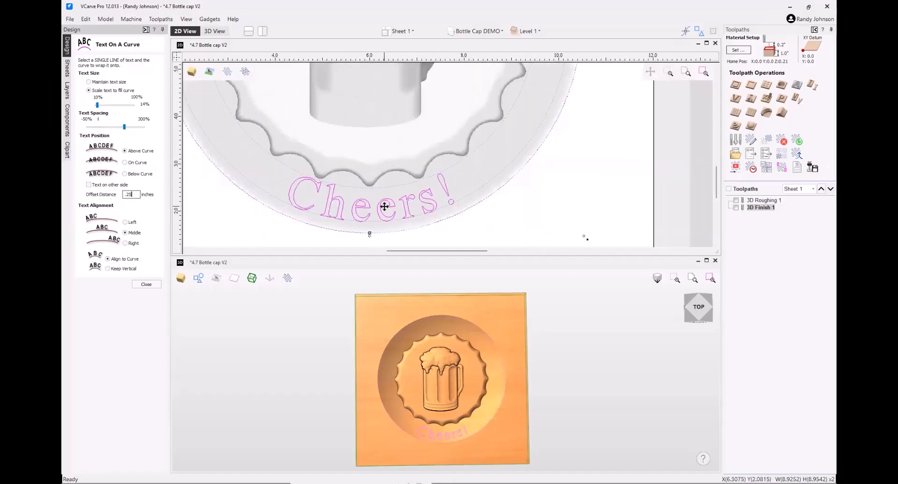
Try Keep Vertical lettering with the text on either side of the curve, and restore Align to Curve.
click(107, 269)
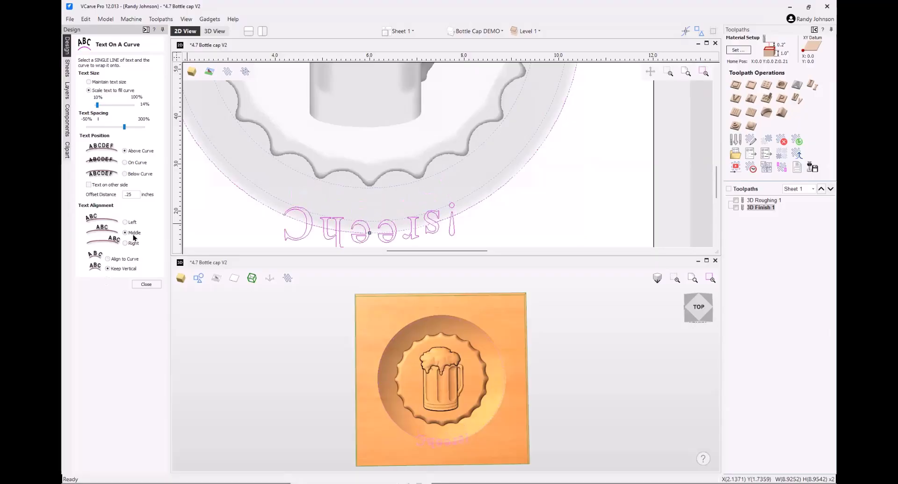
click(89, 185)
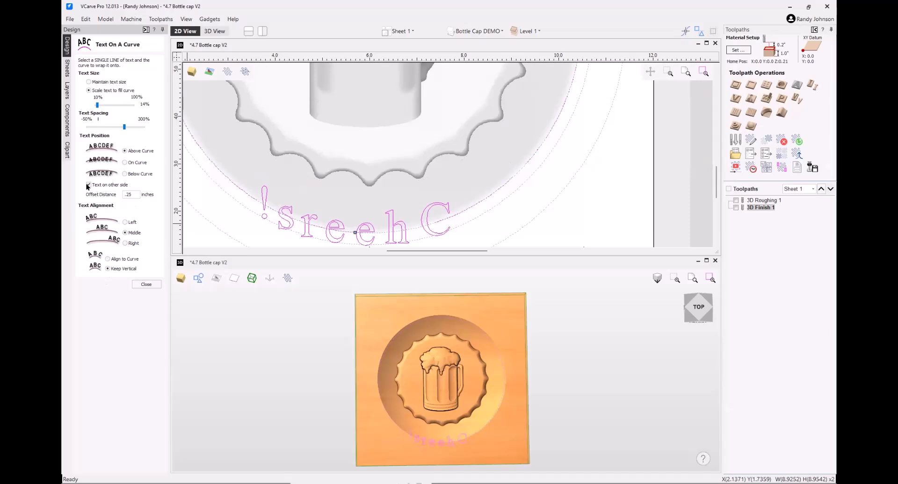
click(88, 185)
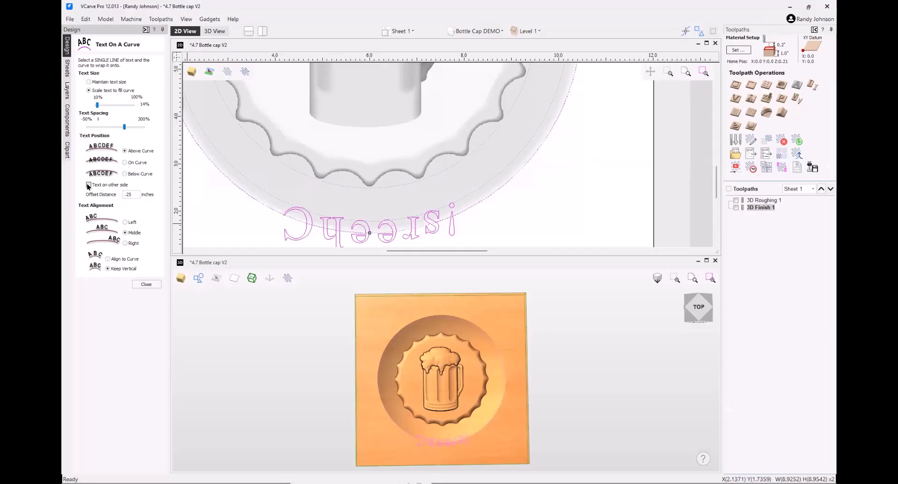
click(107, 260)
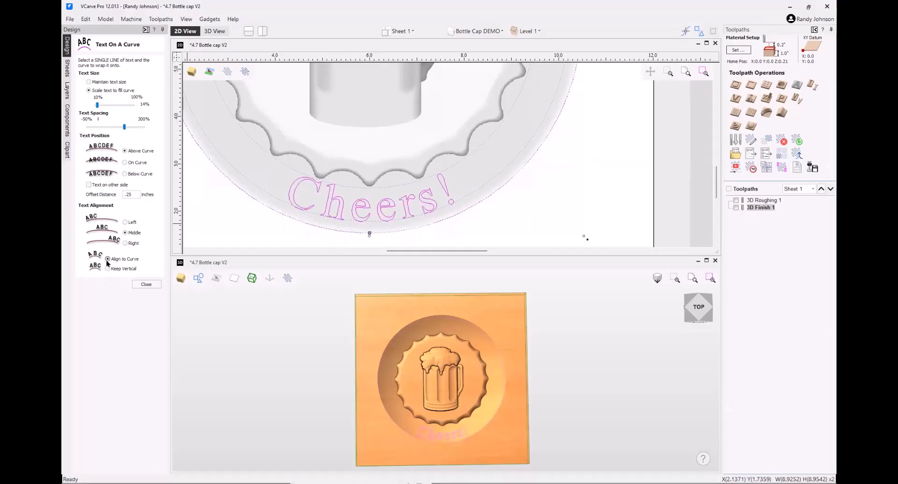
Position the "Cheers!" text below the curve and place it on the other side of the dish outline.
click(124, 174)
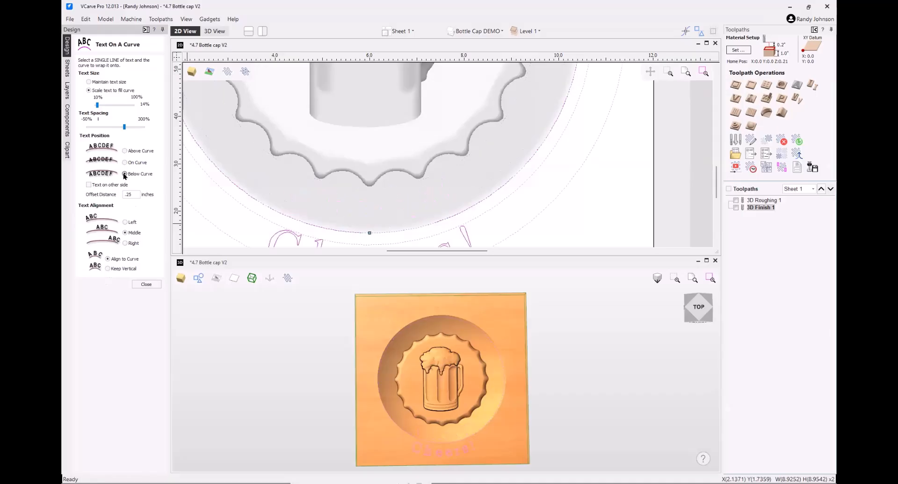
click(88, 185)
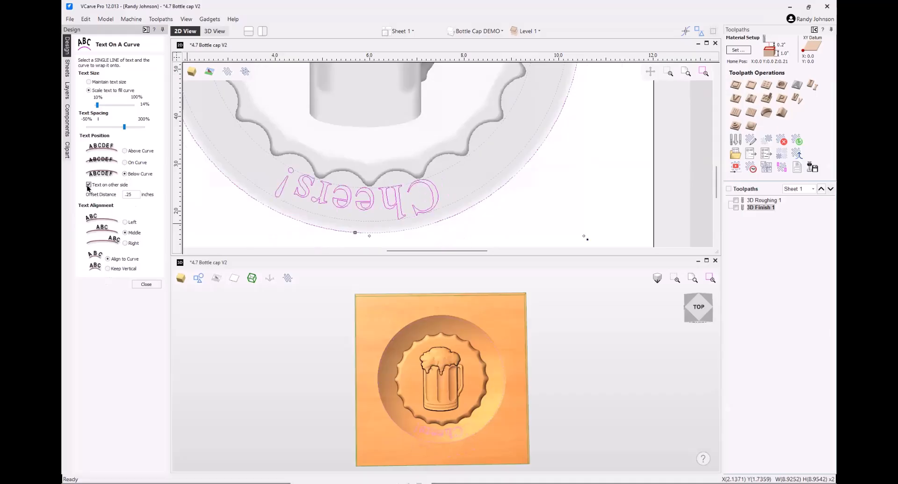
scroll(385, 252, down, 4)
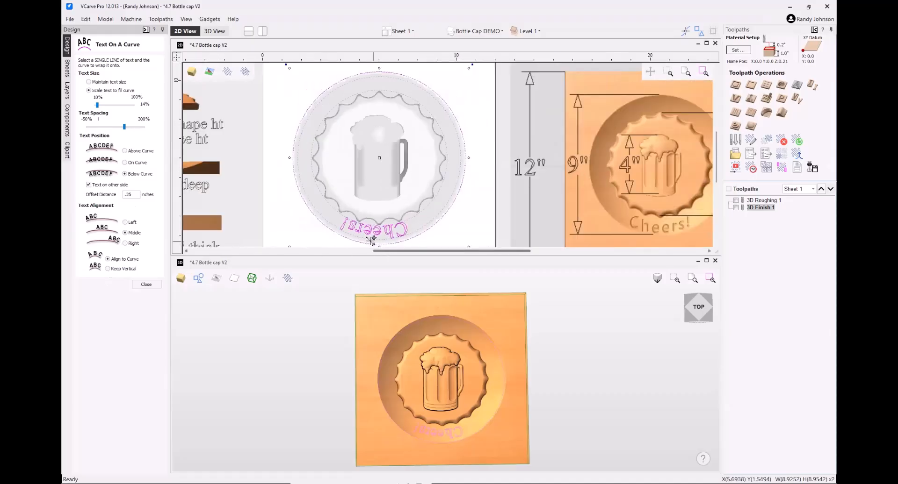
Set the curved "Cheers!" text to Above Curve and finish its placement along the dish outline.
scroll(361, 248, up, 2)
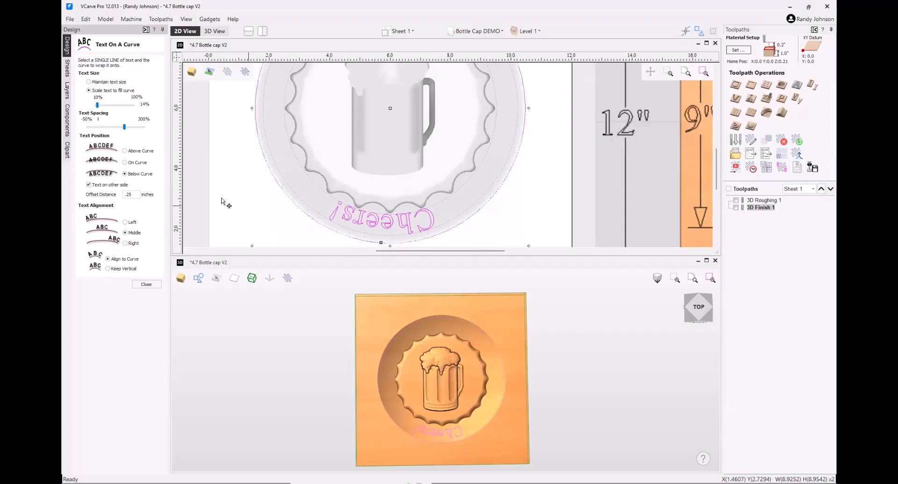
click(126, 152)
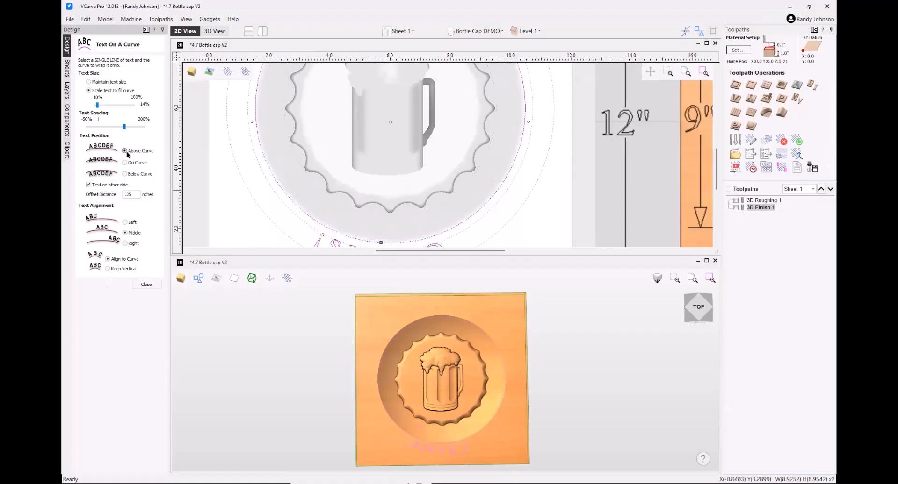
scroll(382, 205, down, 3)
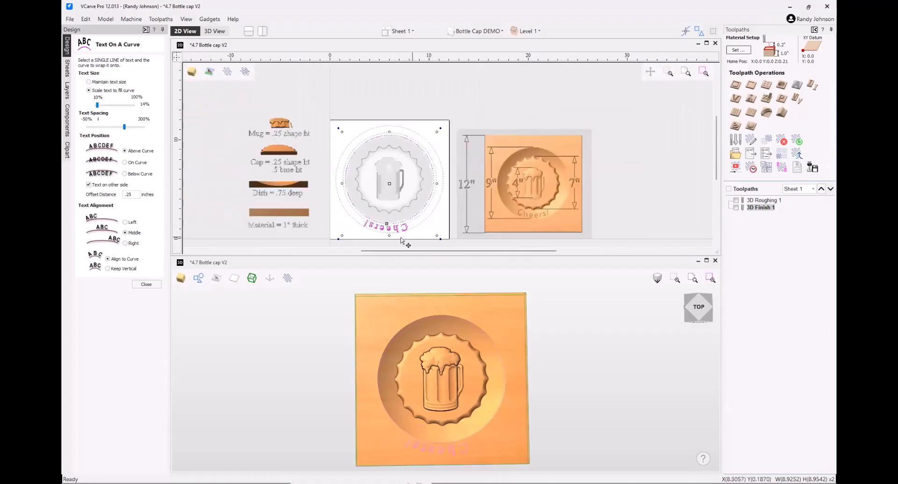
click(407, 242)
click(146, 284)
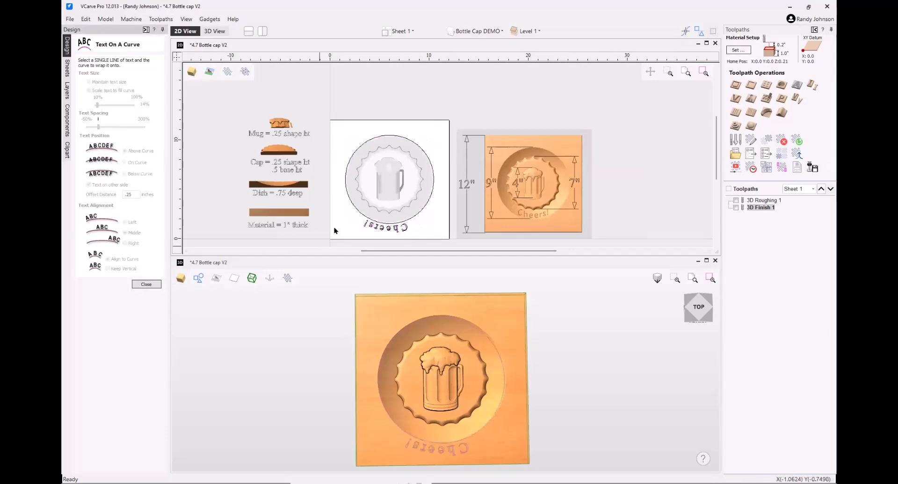
Inspect the dish outline's nodes and delete the outline around the bottle cap.
click(415, 218)
scroll(415, 218, up, 3)
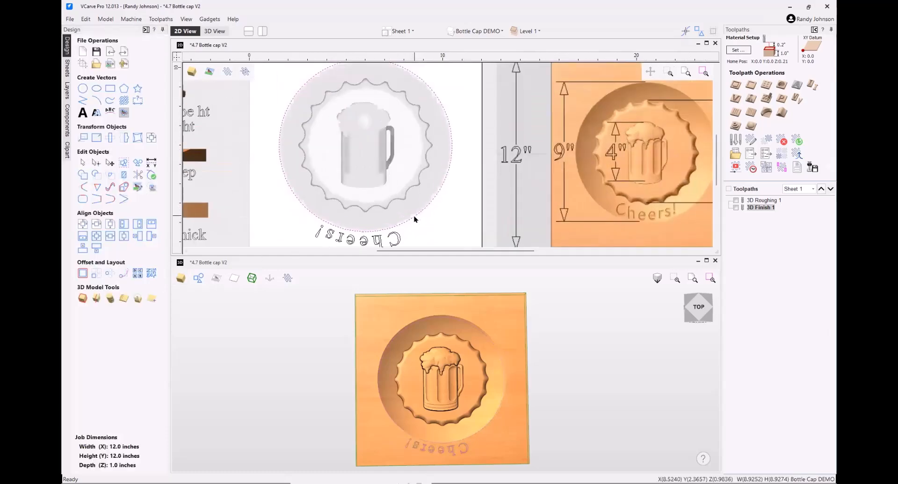
key(n)
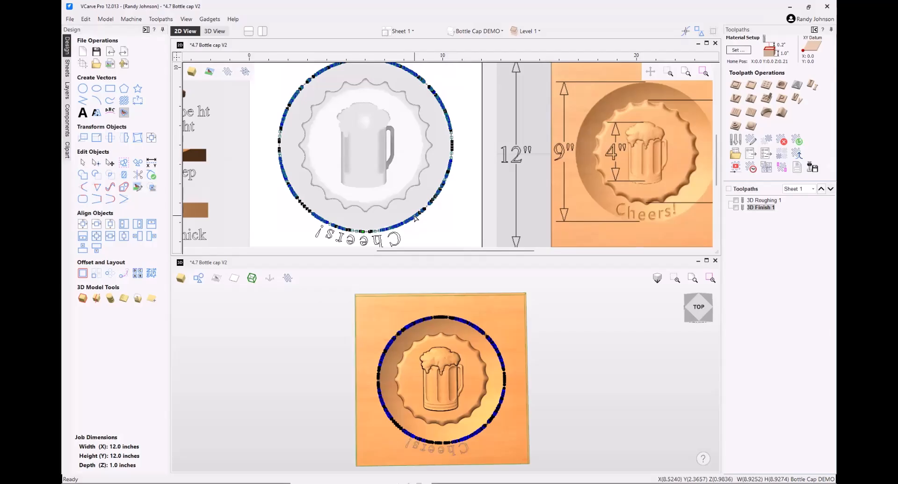
scroll(415, 218, down, 2)
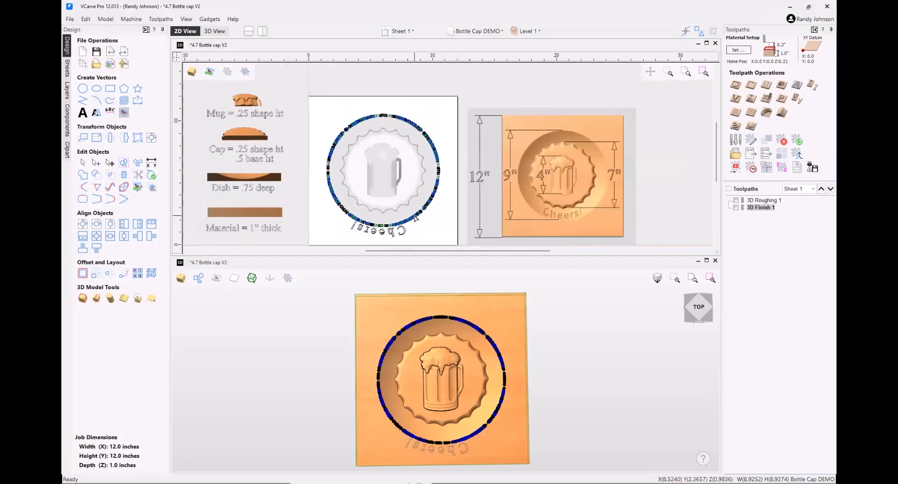
click(415, 219)
scroll(415, 222, up, 3)
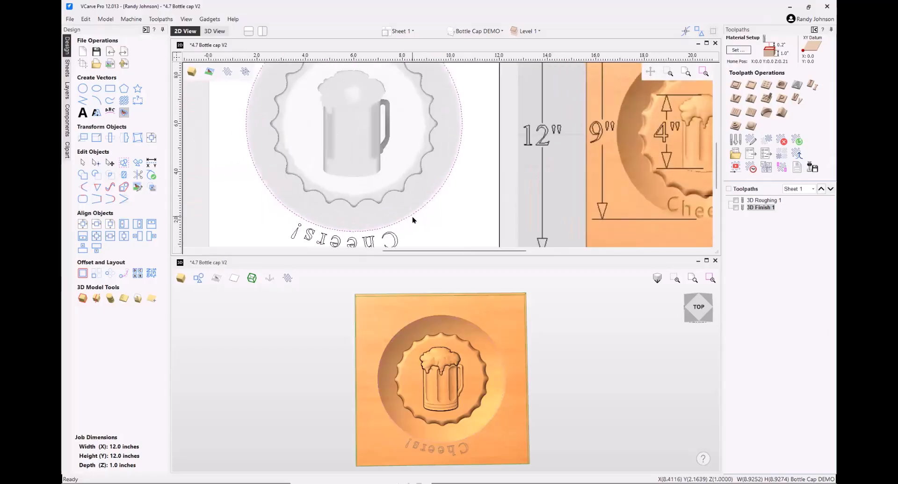
scroll(412, 218, down, 2)
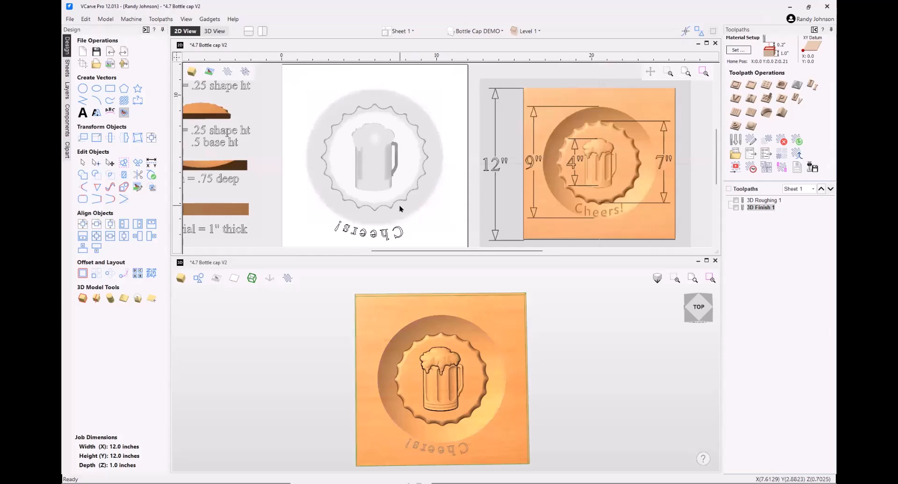
Try to create a replacement dish circle with a diameter of 9 inches, and look for it on the sheet.
click(82, 88)
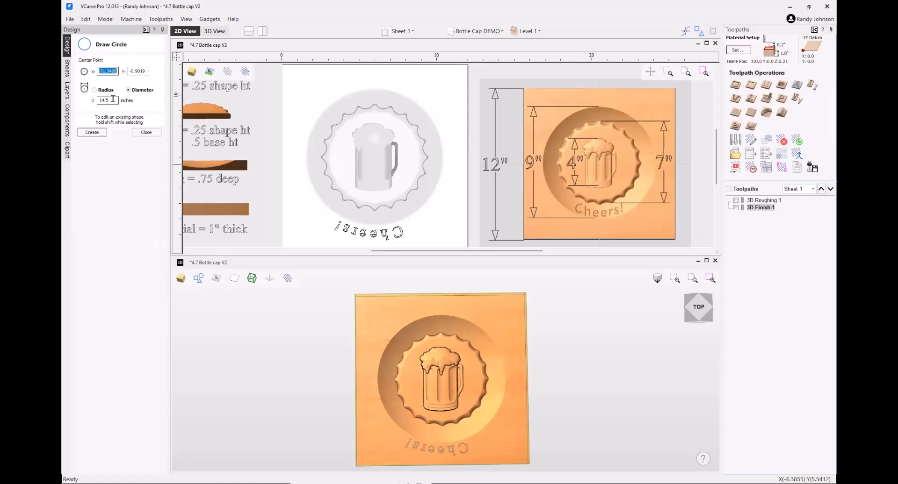
drag(112, 100, 70, 102)
text(9)
click(92, 134)
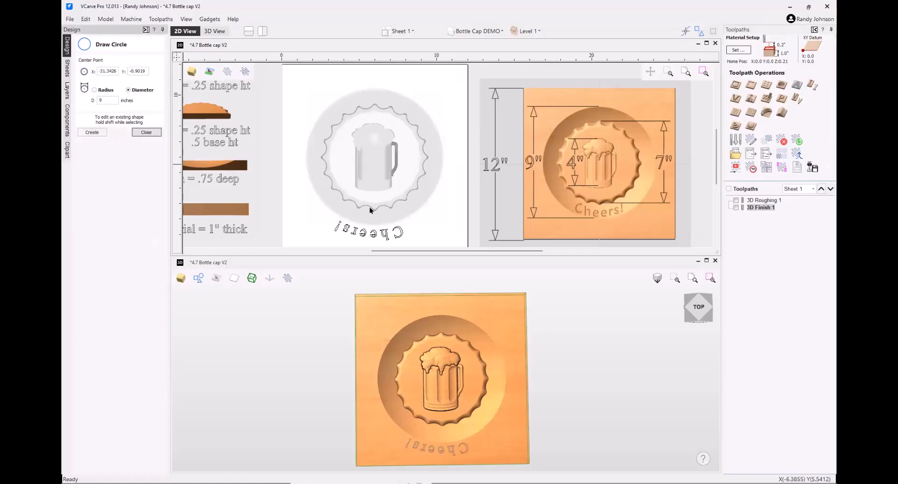
scroll(419, 220, up, 3)
scroll(416, 213, down, 6)
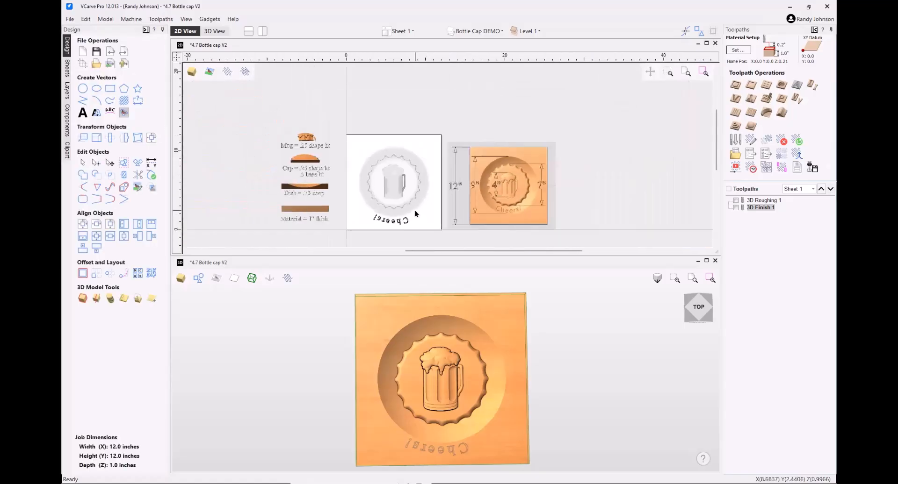
scroll(414, 213, up, 3)
click(414, 214)
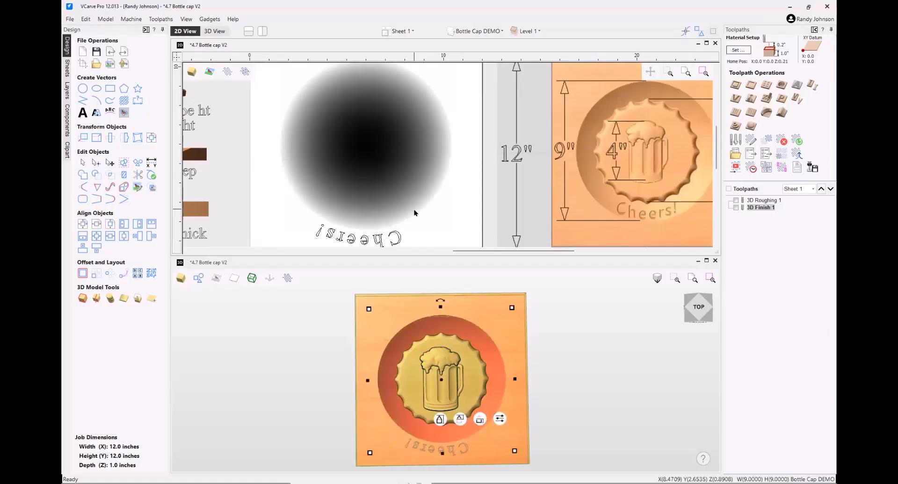
click(421, 221)
Draw a 9-inch diameter circle centred on the sheet at X 6, Y 6.
click(83, 89)
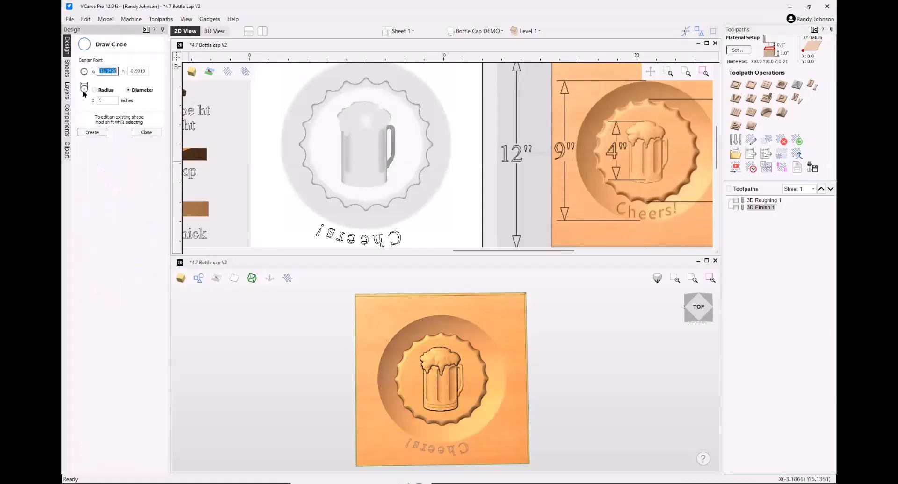
click(93, 133)
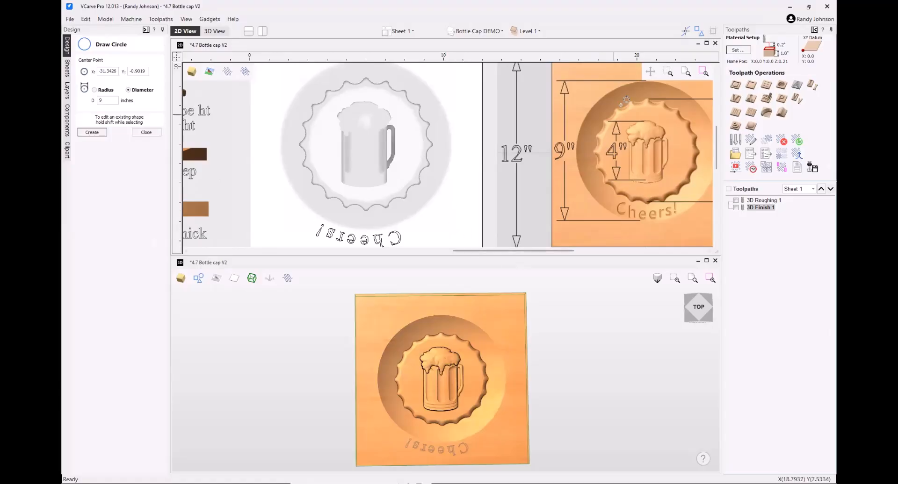
click(707, 43)
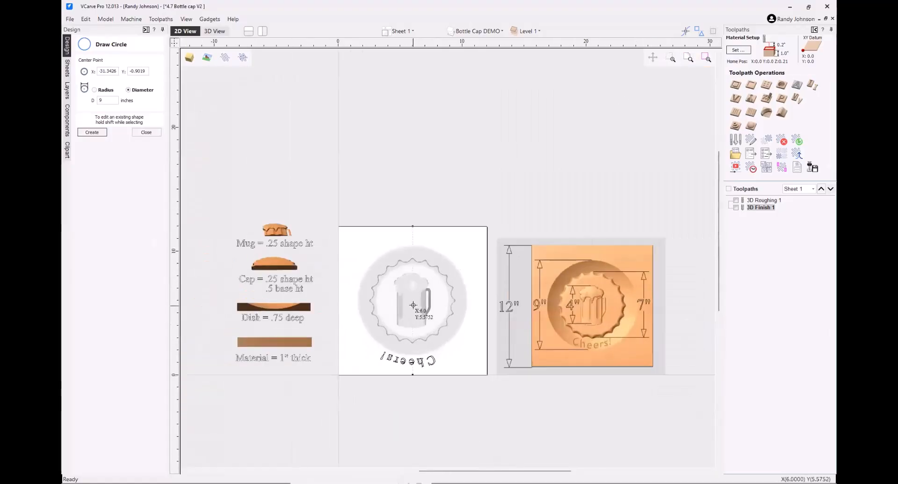
click(413, 305)
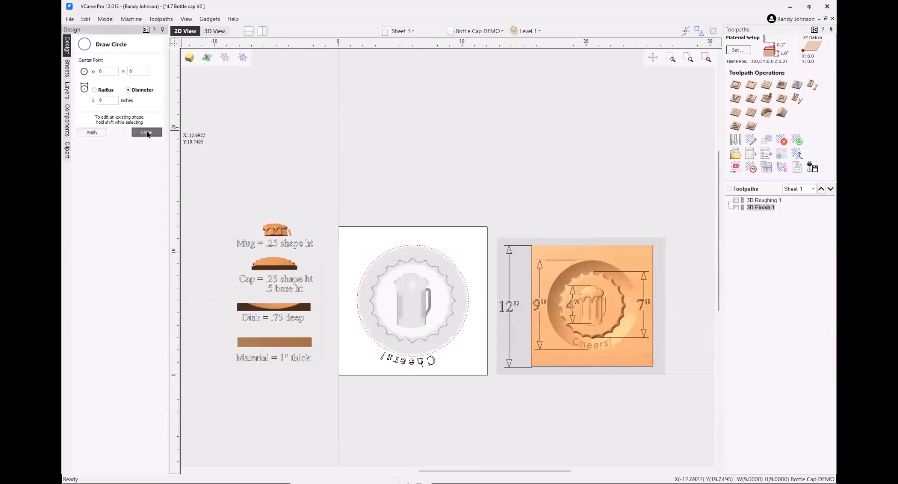
scroll(429, 261, up, 4)
scroll(420, 200, down, 3)
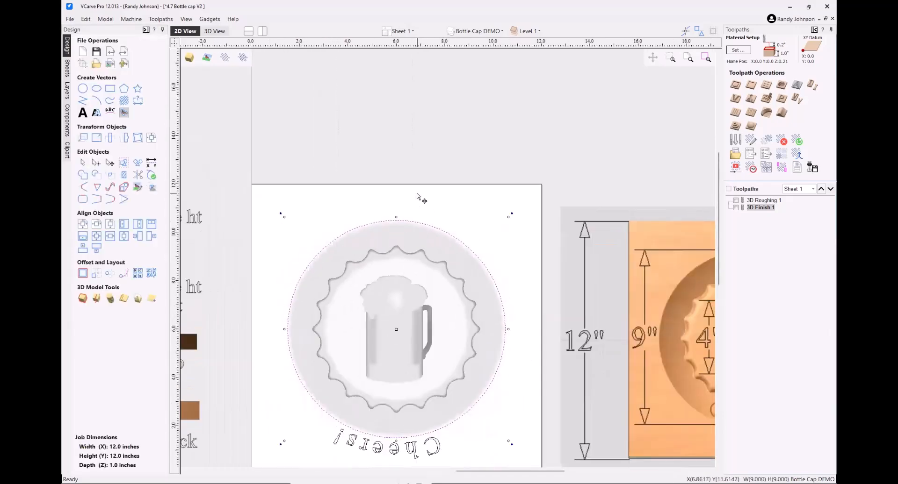
scroll(412, 275, up, 2)
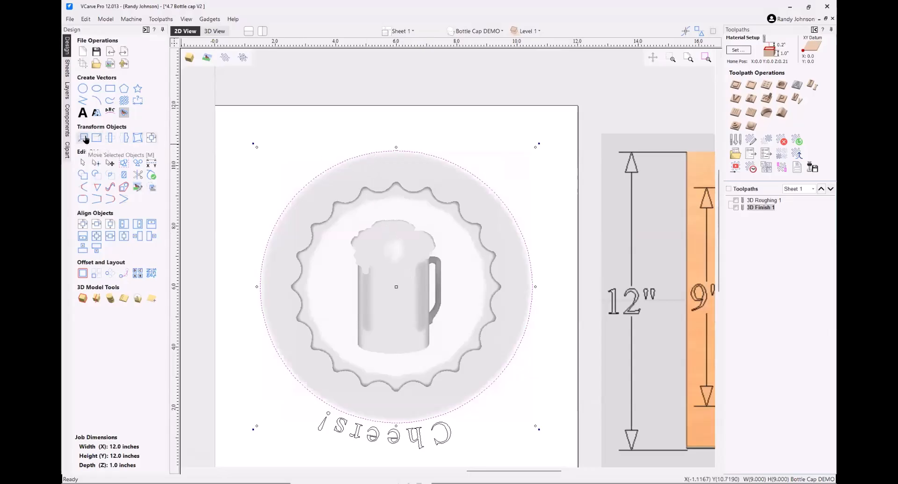
scroll(342, 164, down, 1)
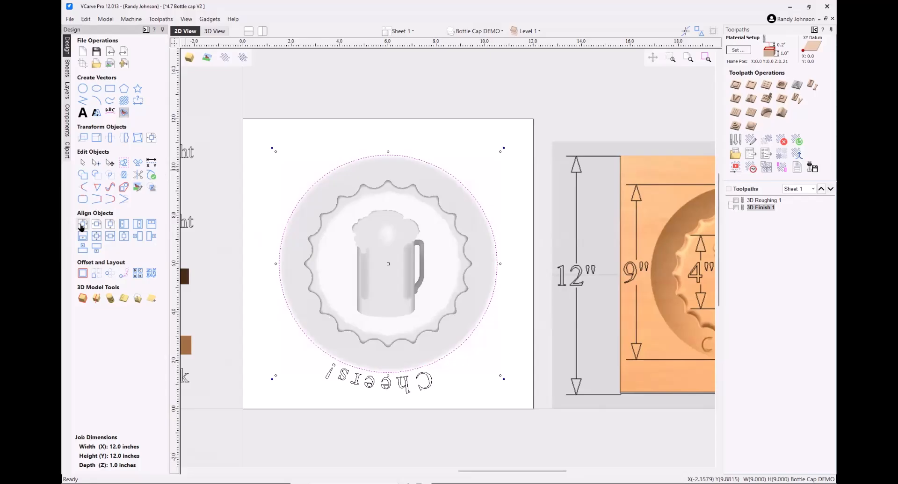
Examine the nodes and start point of the 9-inch dish circle, and leave node editing.
click(231, 327)
click(302, 334)
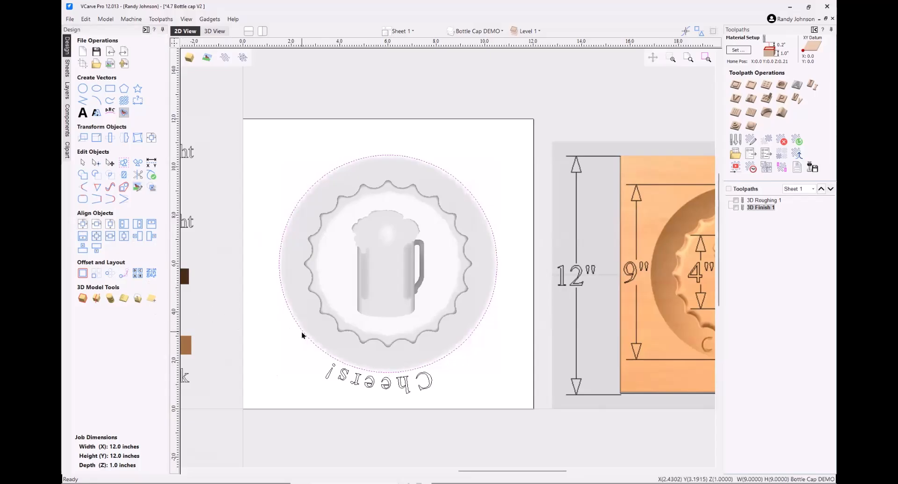
right_click(302, 335)
click(354, 276)
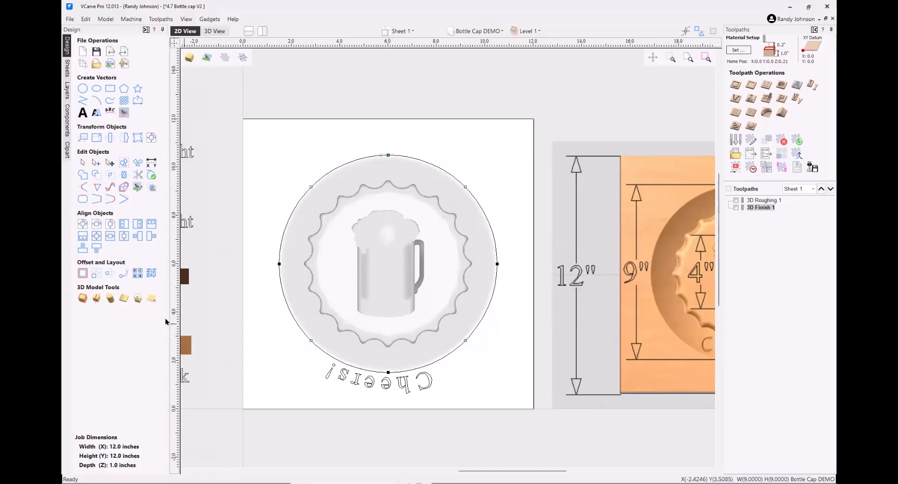
click(371, 385)
click(473, 269)
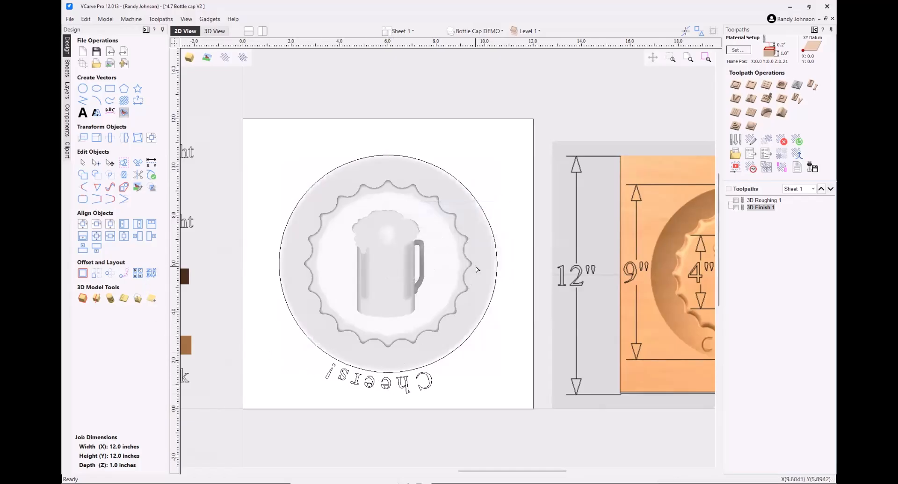
Wrap the "Cheers!" text along the inside of the new circle with Text on other side off and the scale at 12%.
click(425, 378)
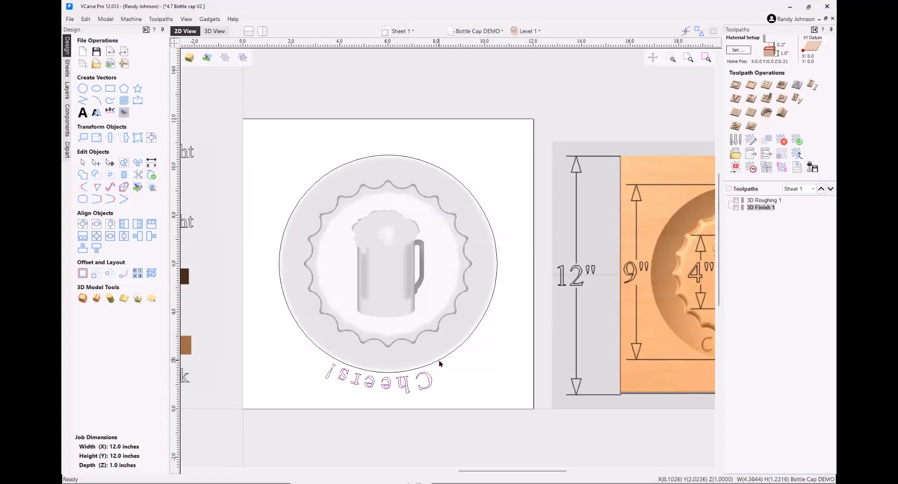
shift+click(436, 364)
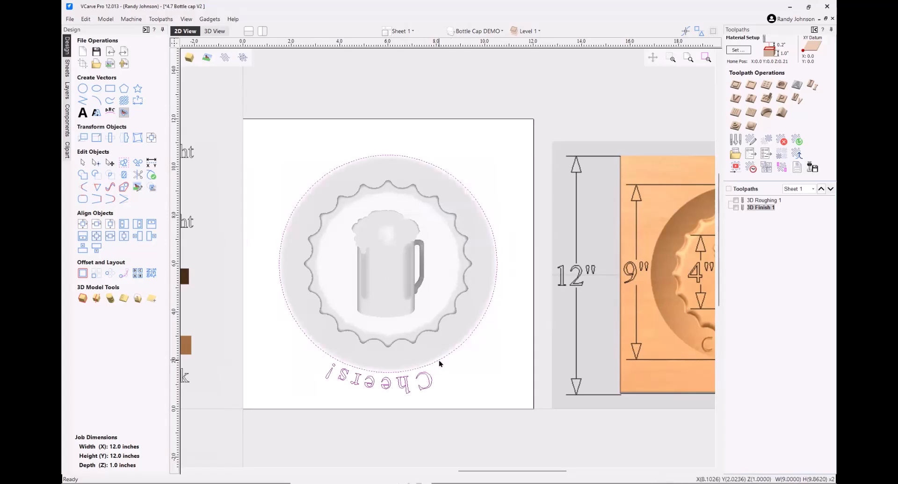
click(110, 112)
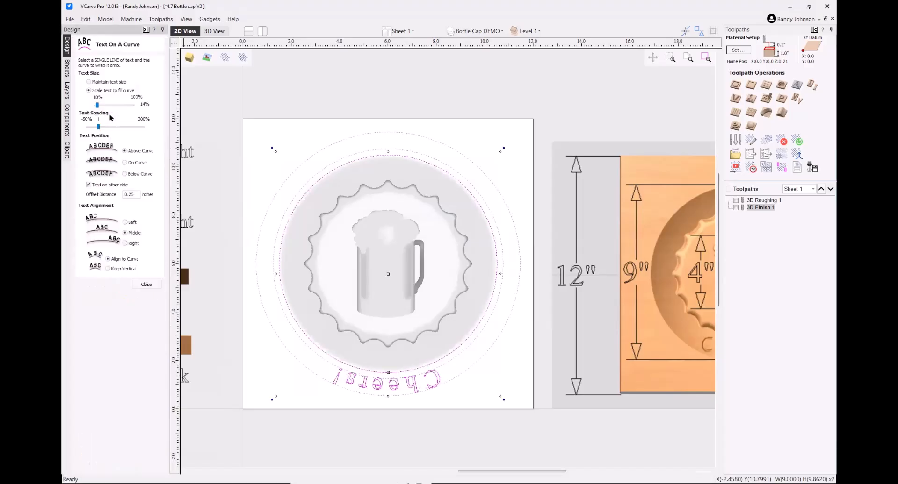
click(89, 186)
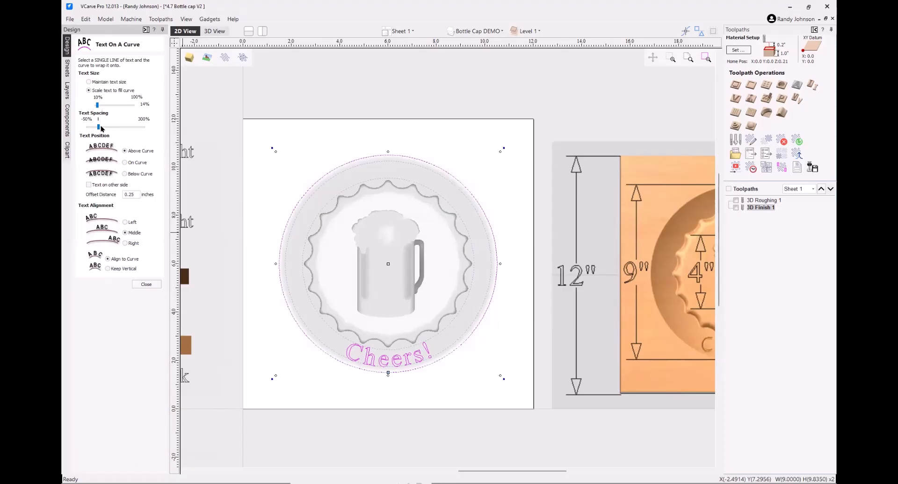
drag(97, 105, 96, 106)
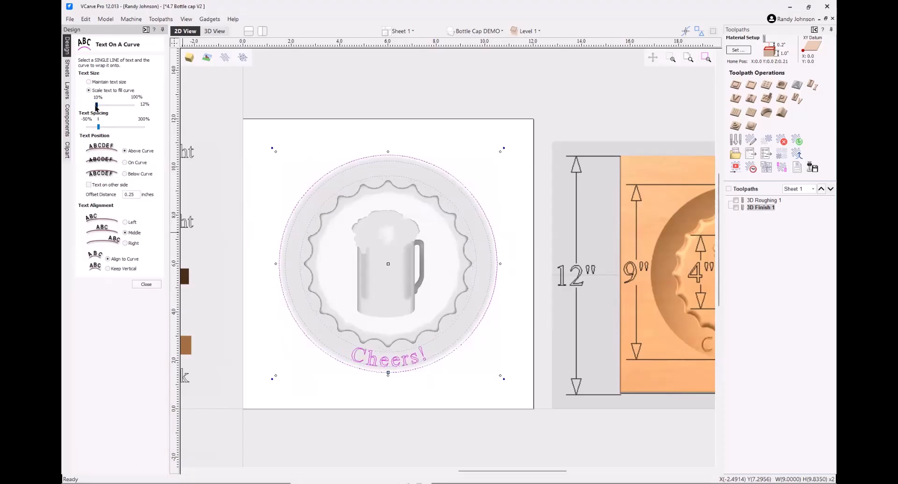
click(152, 284)
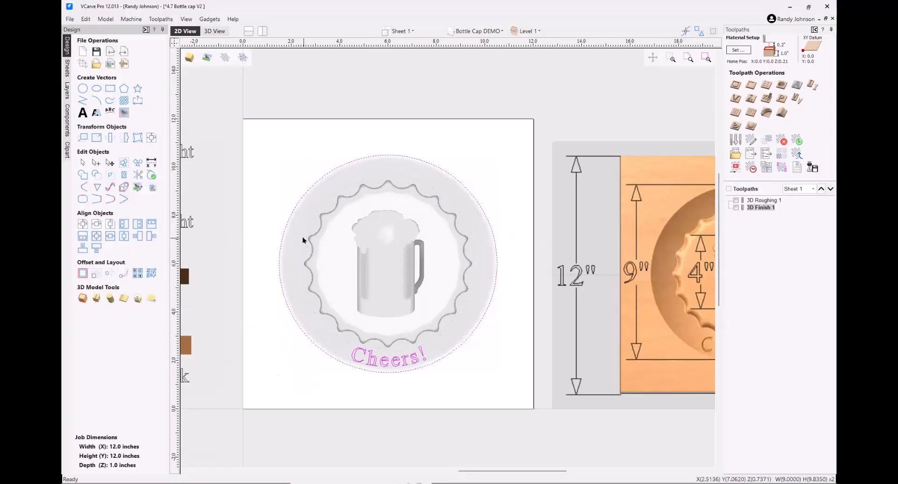
Change the curved "Cheers!" text's alignment to Keep Vertical so its letters stay upright along the dish rim.
scroll(302, 237, down, 2)
click(352, 336)
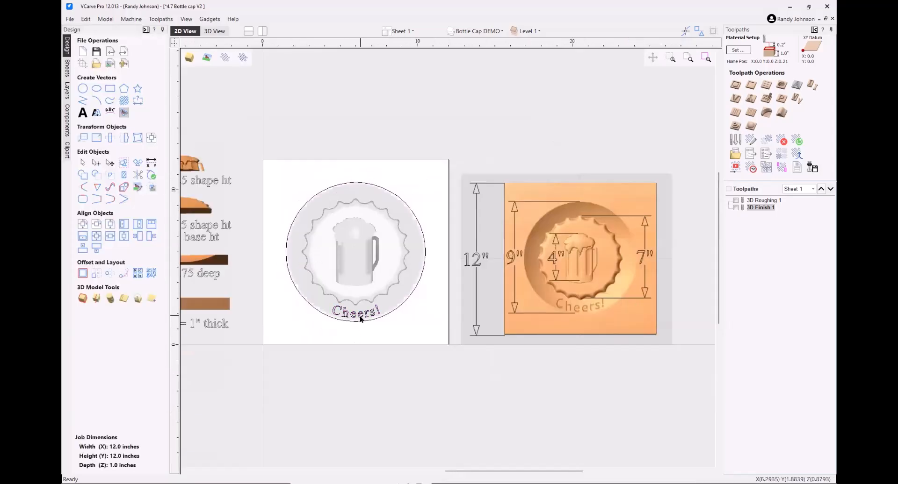
click(361, 319)
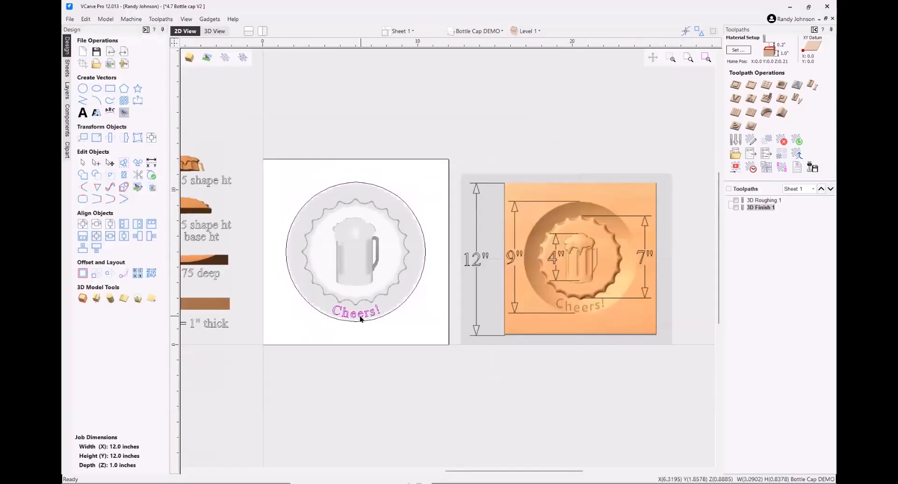
click(111, 114)
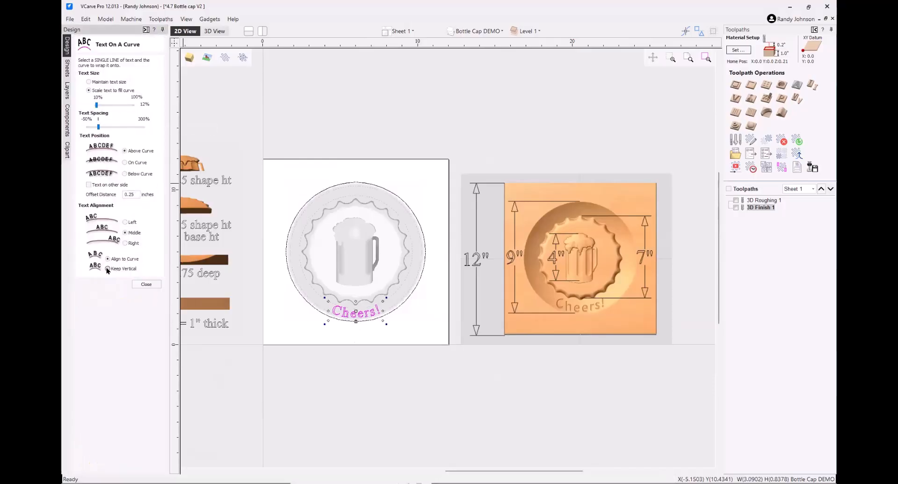
click(107, 270)
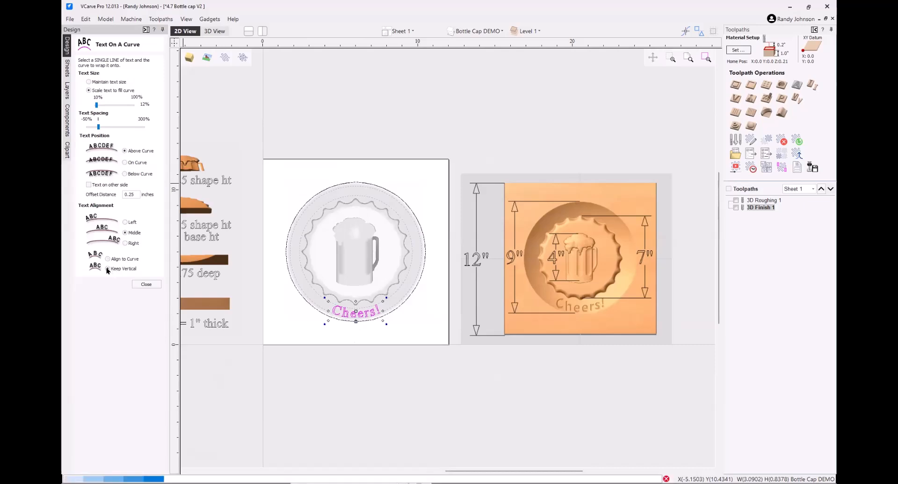
scroll(364, 323, up, 5)
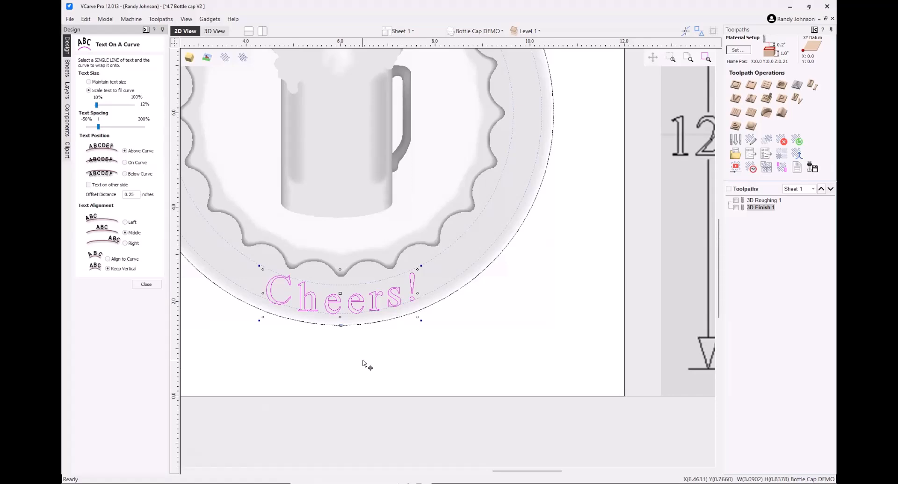
click(147, 284)
scroll(254, 359, down, 3)
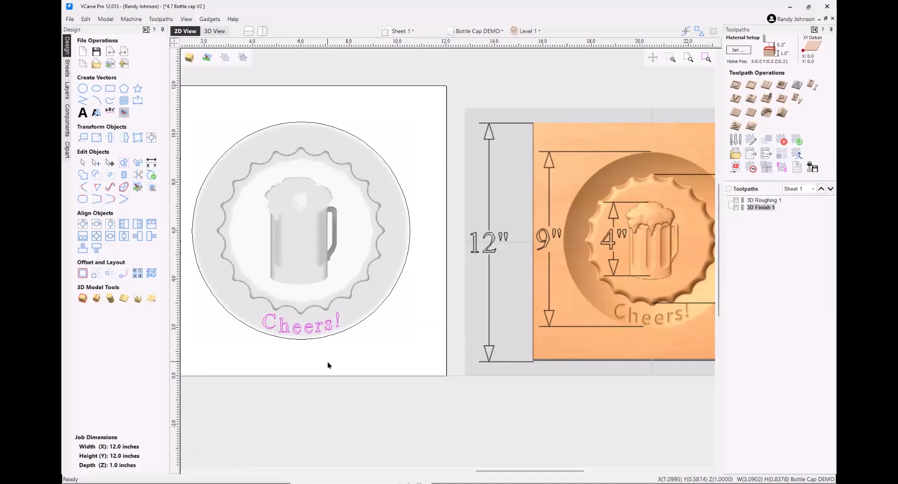
Start a V-Carve toolpath for the curved "Cheers!" text on the dish rim.
click(328, 366)
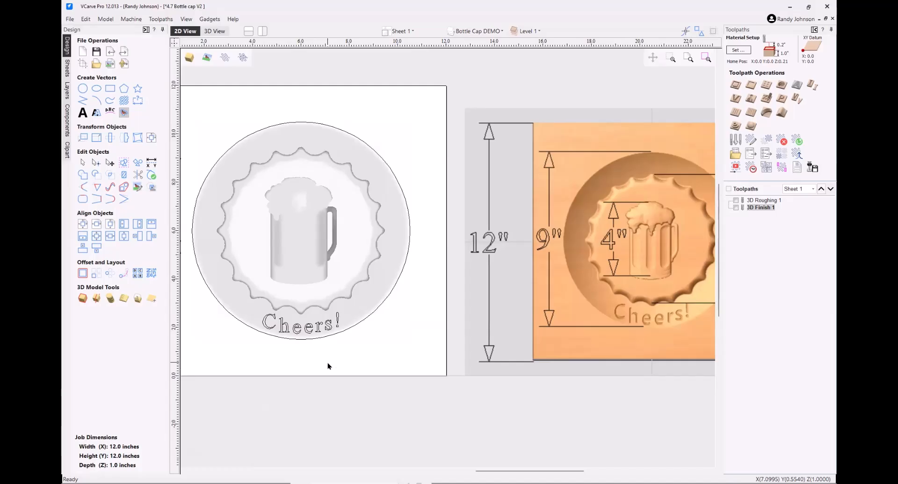
scroll(292, 354, down, 1)
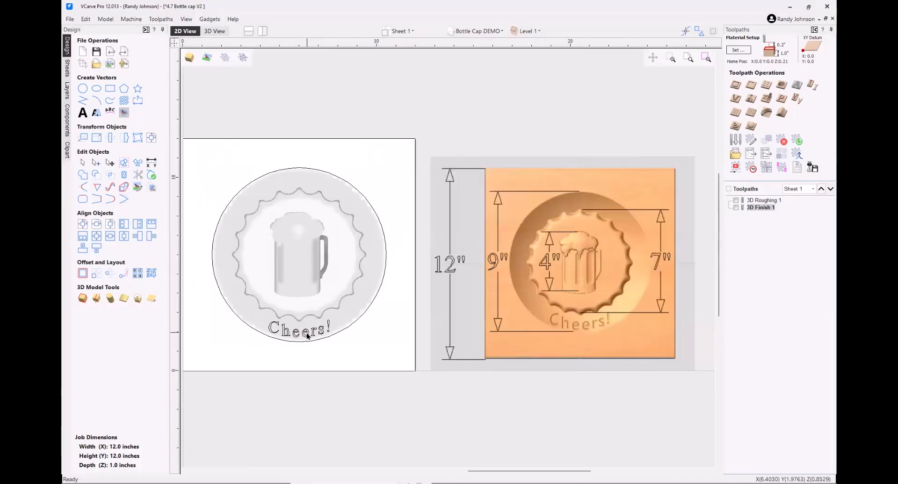
click(308, 336)
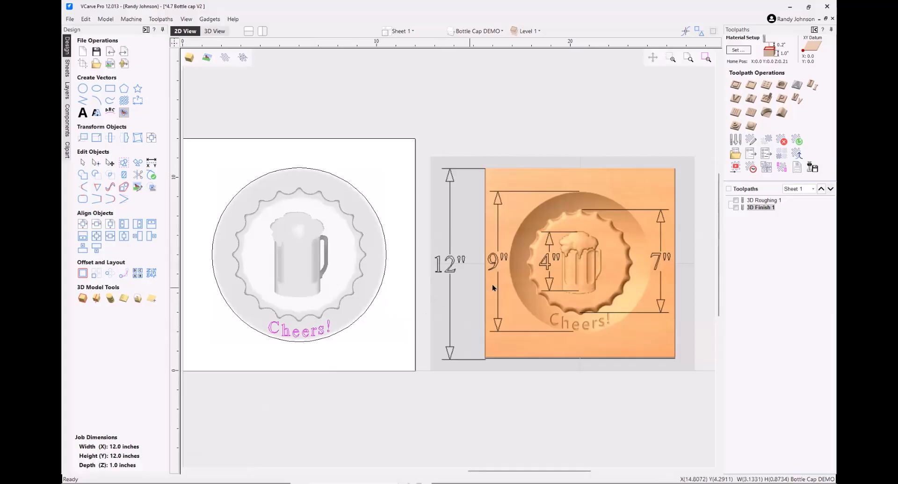
click(734, 99)
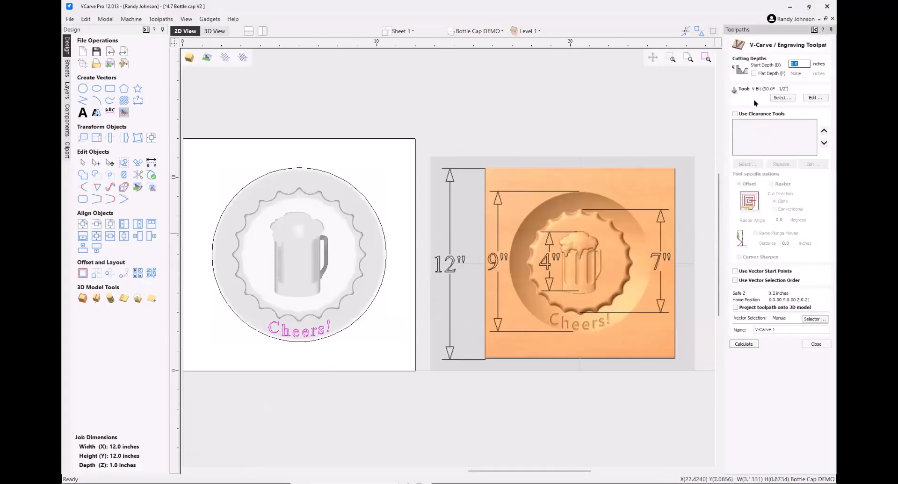
Browse the tool database's V-bits and filter the tools to Hardwood material on the Shark HD 520 machine.
click(776, 98)
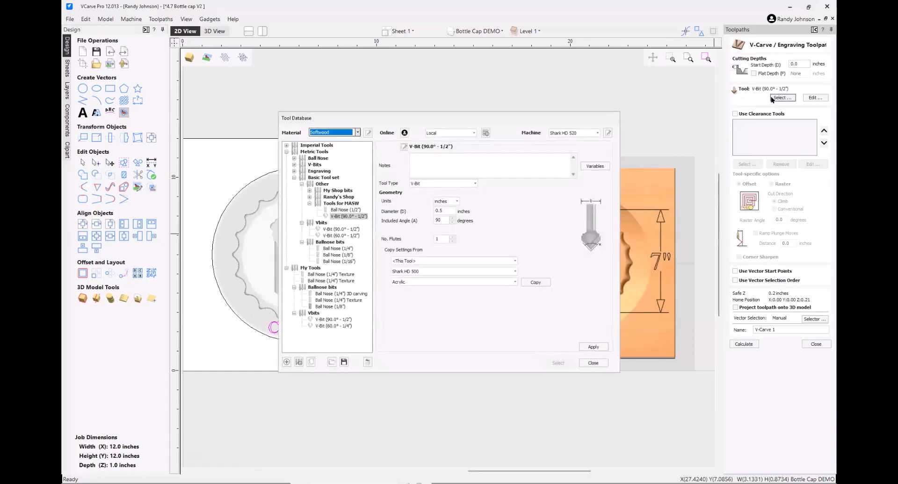
click(341, 236)
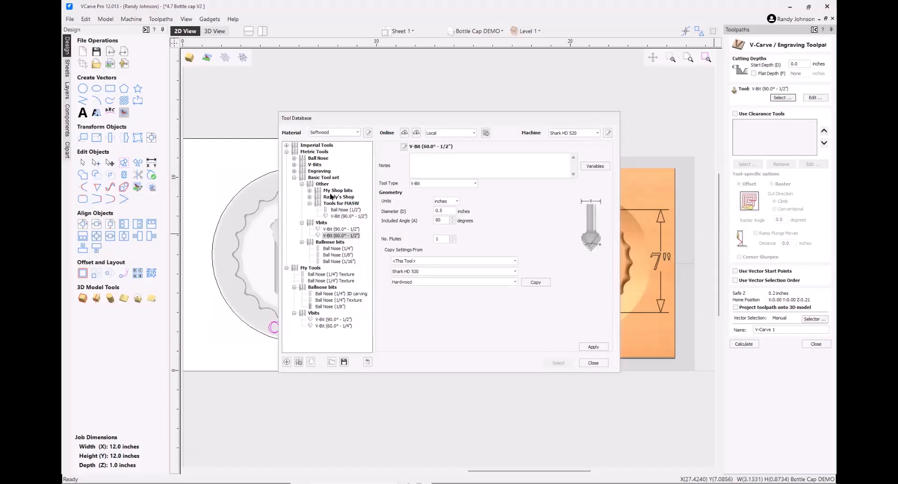
click(286, 146)
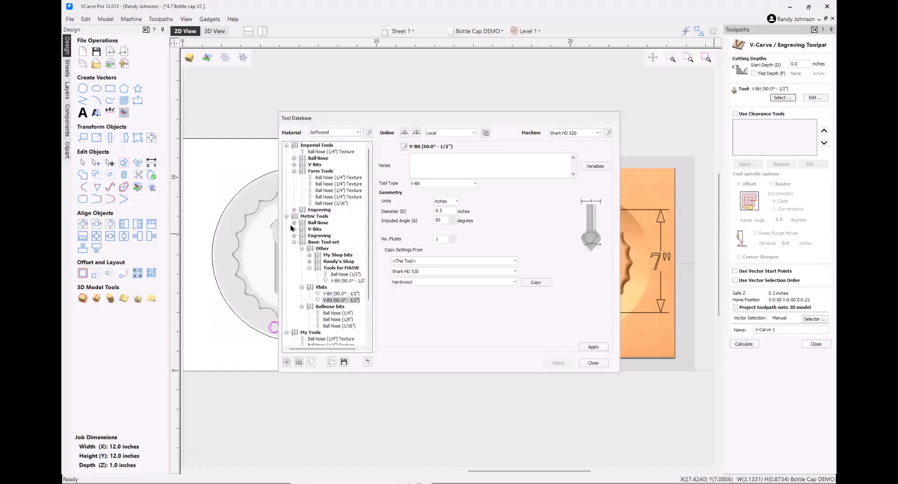
click(286, 216)
click(293, 164)
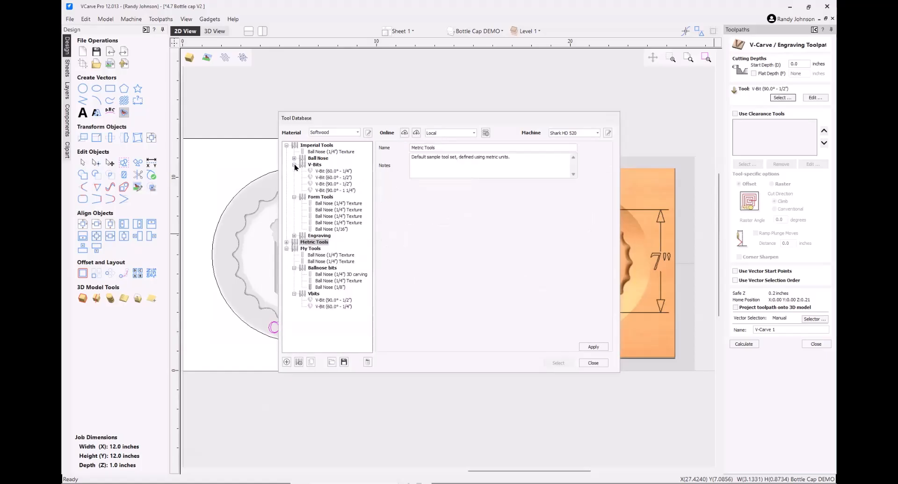
click(357, 132)
click(328, 147)
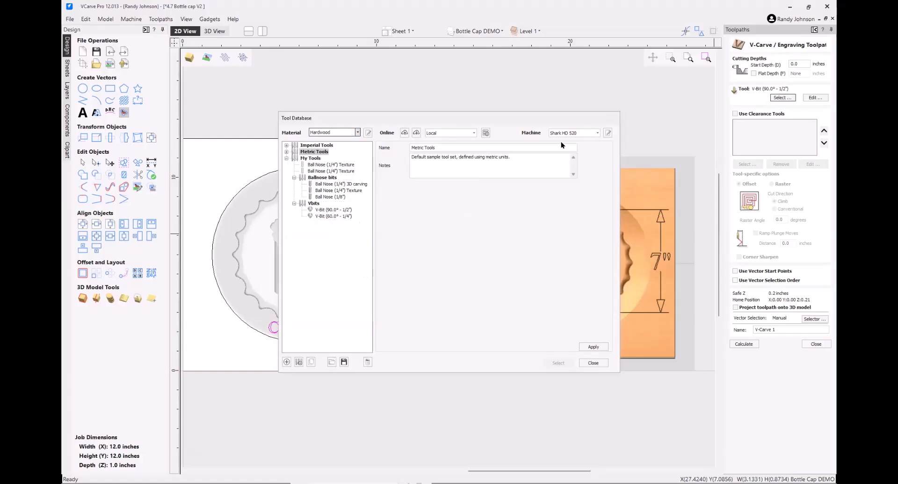
click(579, 134)
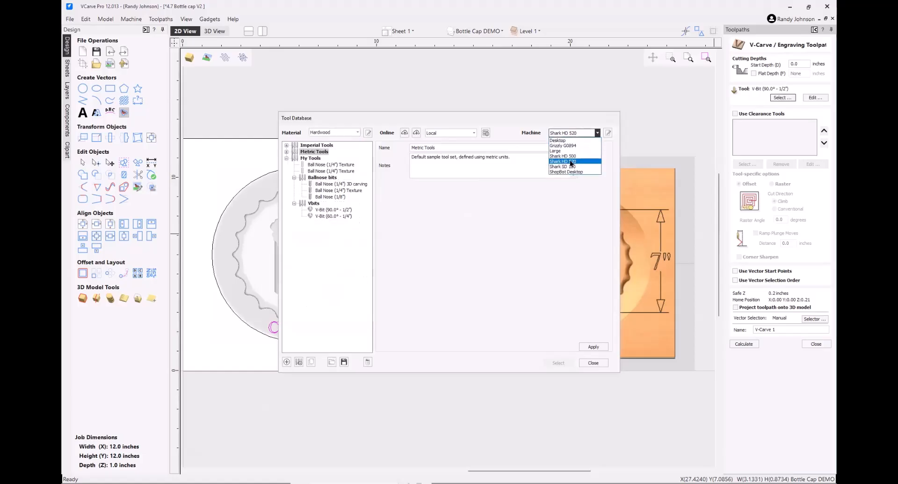
click(571, 162)
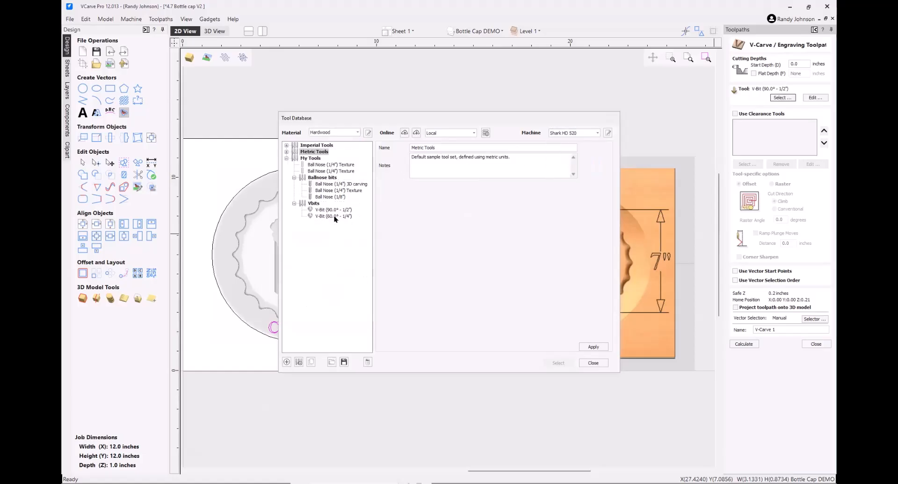
Assign the V-Bit (60.0° - 1/4") from My Tools and calculate the V-Carve toolpath projected onto the 3D model.
click(322, 217)
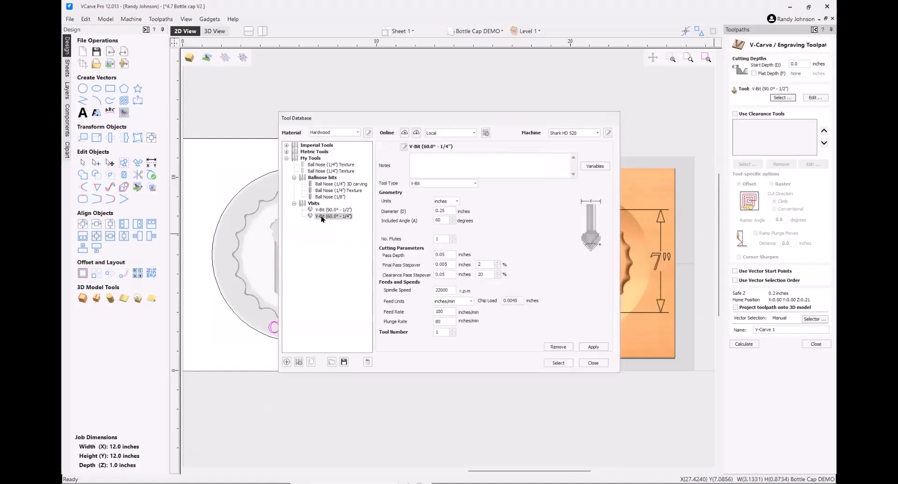
click(558, 363)
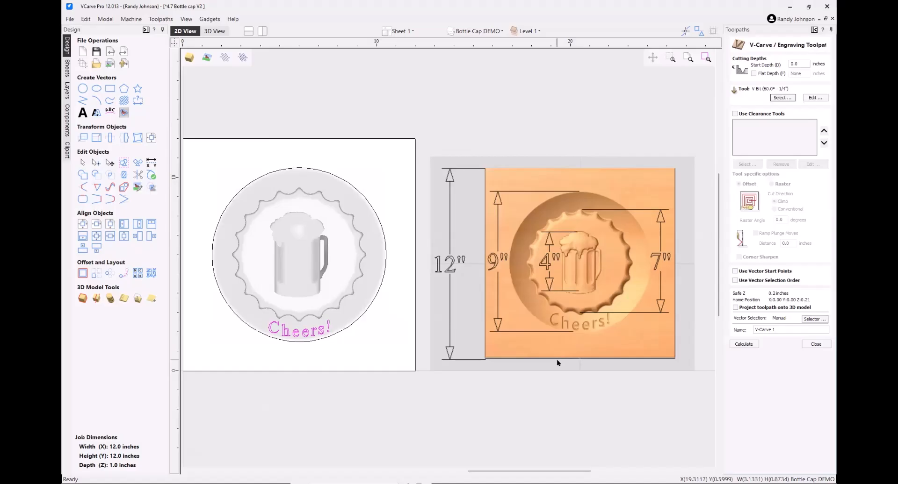
click(734, 307)
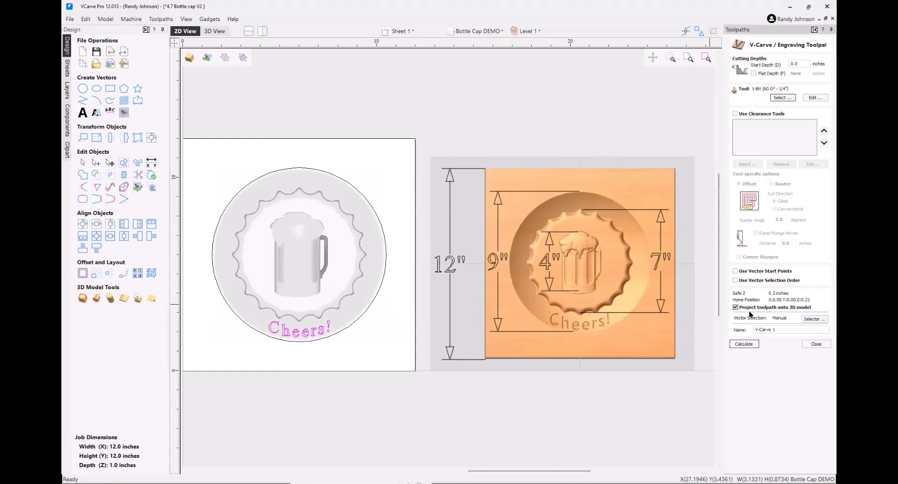
click(744, 344)
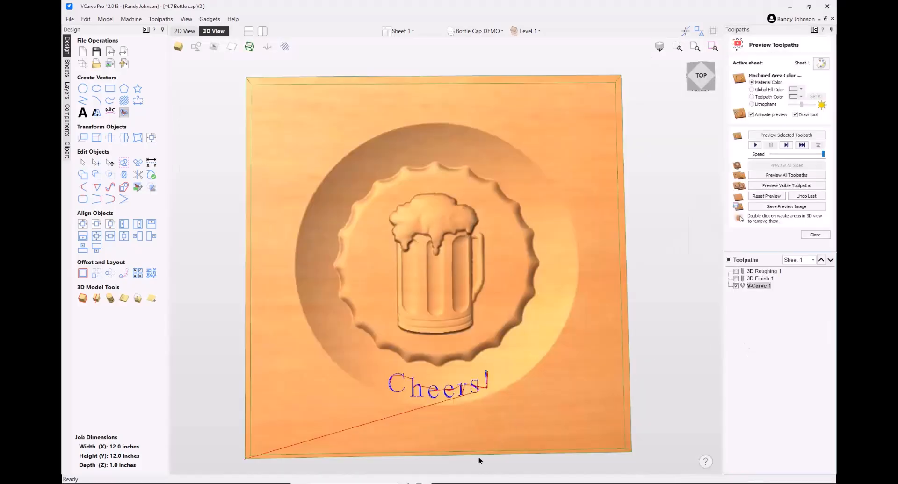
Recalculate the V-Carve toolpath without projecting it onto the 3D model, and inspect its path above the dish.
drag(478, 457, 463, 322)
scroll(423, 288, up, 3)
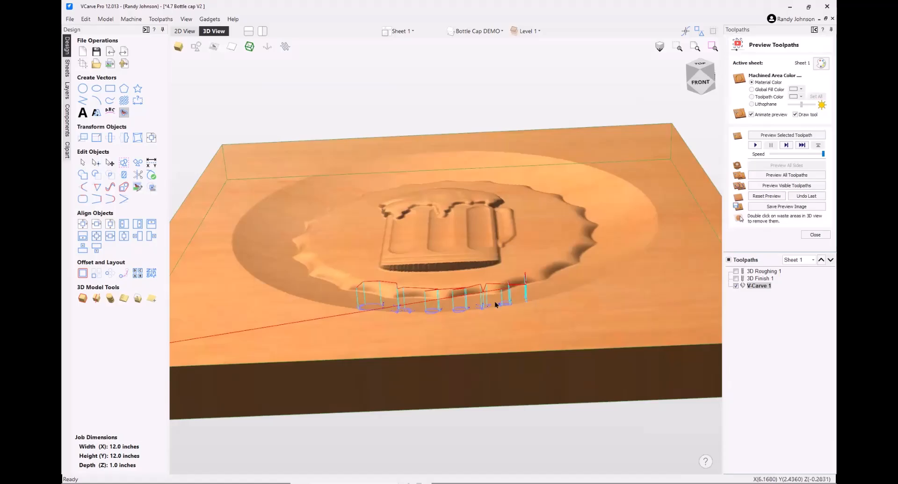
double_click(755, 285)
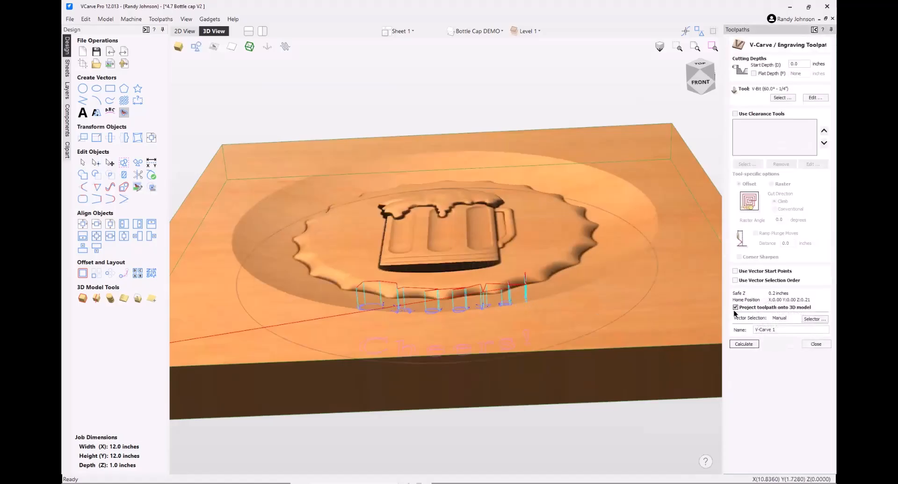
click(735, 308)
click(740, 344)
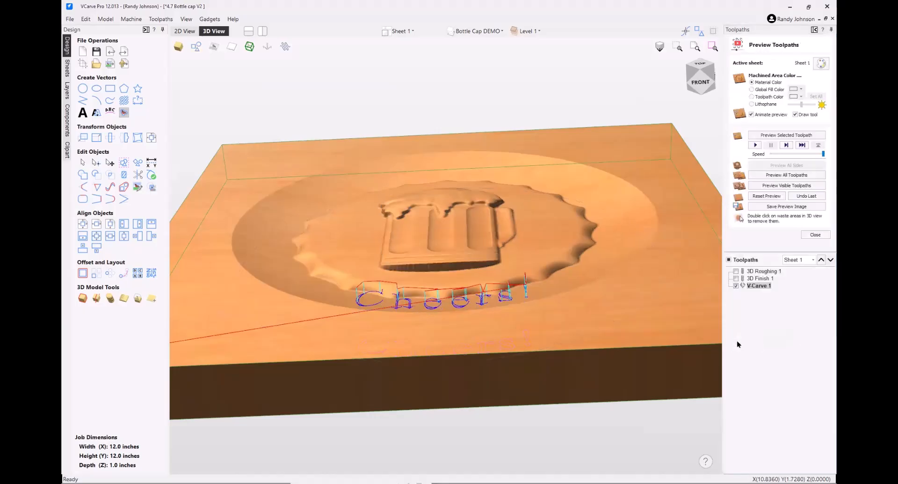
drag(466, 369, 597, 237)
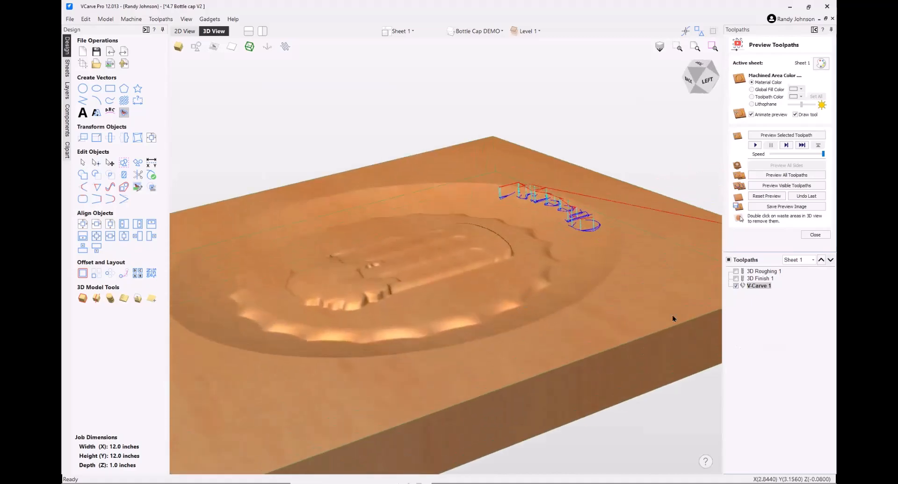
Turn projection onto the 3D model back on for the V-Carve toolpath and recalculate it.
double_click(754, 286)
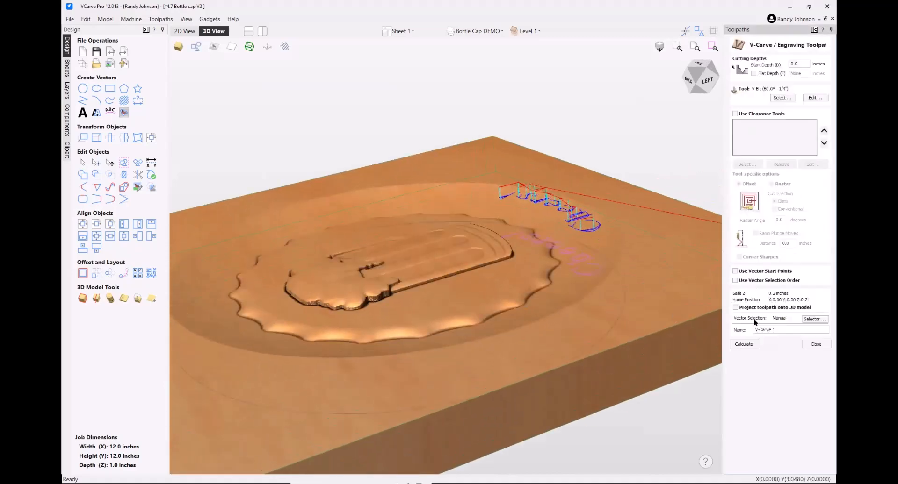
click(735, 307)
click(743, 344)
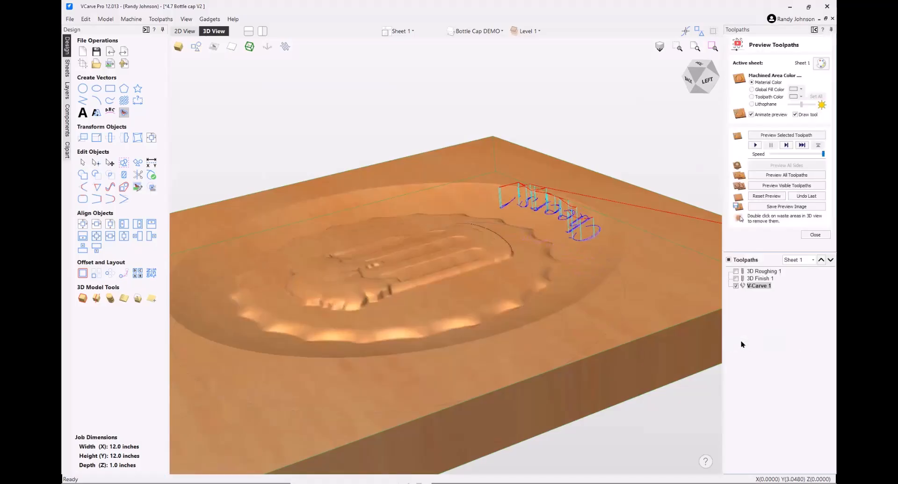
Preview the V-Carve toolpath cutting the "Cheers!" lettering, examine the whole dish from above, and close the preview.
drag(629, 368, 281, 402)
click(795, 135)
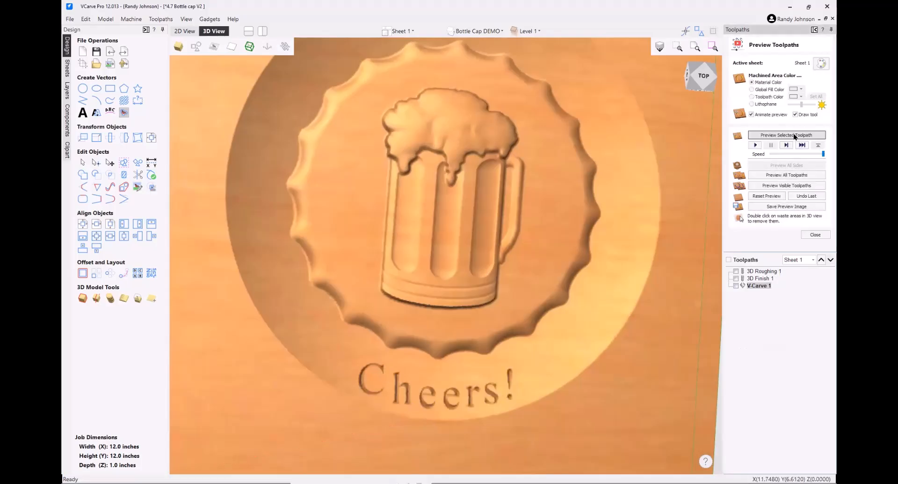
scroll(505, 300, down, 3)
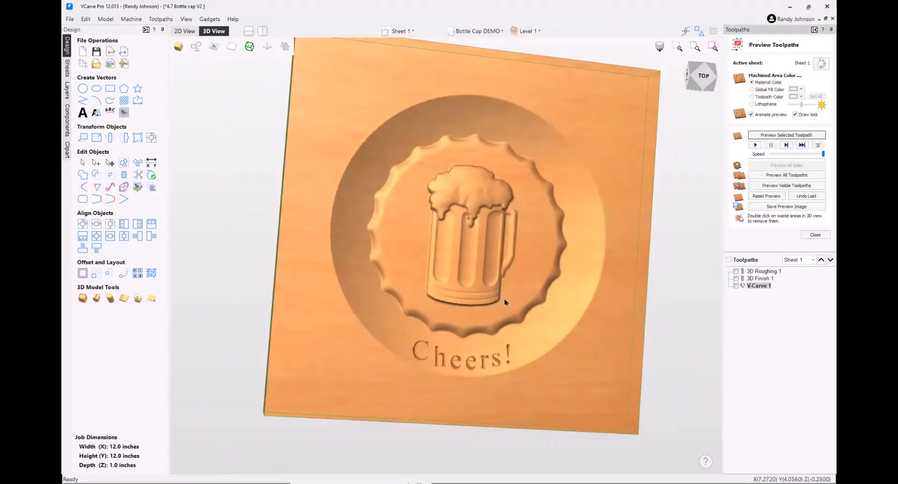
drag(615, 189, 598, 174)
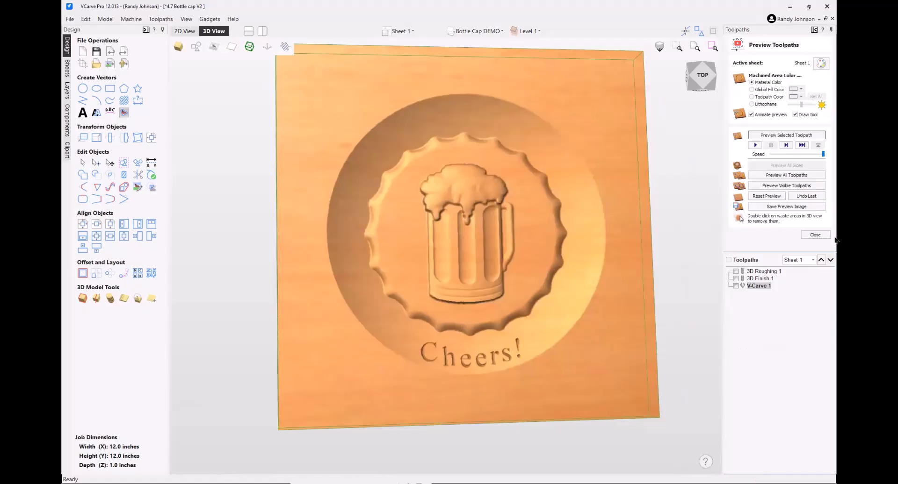
click(815, 235)
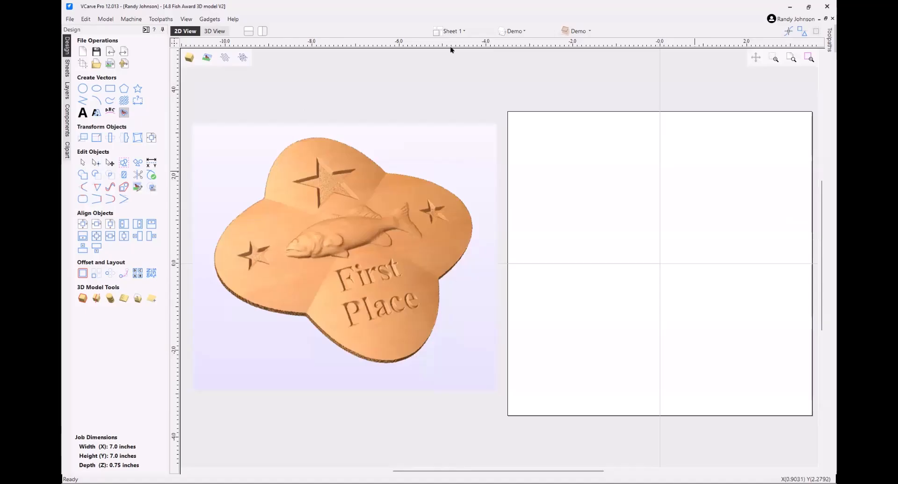
Add the Dome_Dish_60 dome from the Domes (Dishes) clipart folder to the Fish Award sheet.
scroll(274, 159, down, 2)
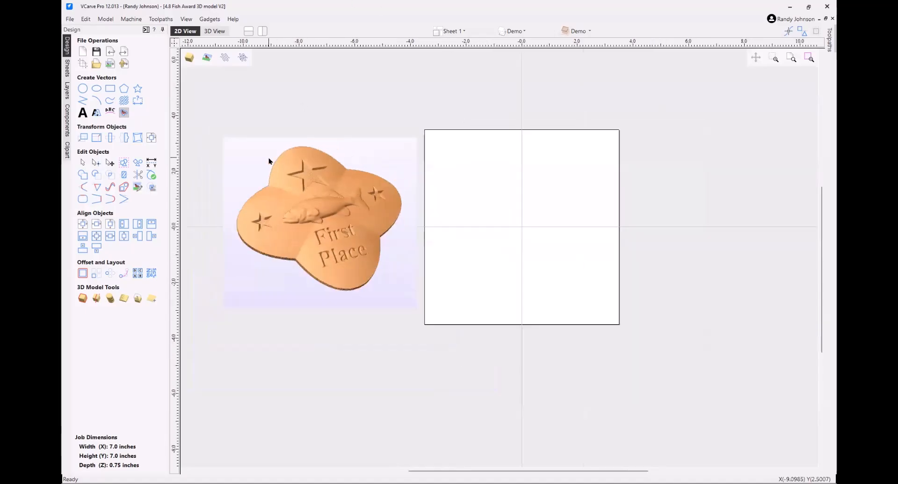
scroll(333, 227, up, 2)
scroll(330, 226, down, 1)
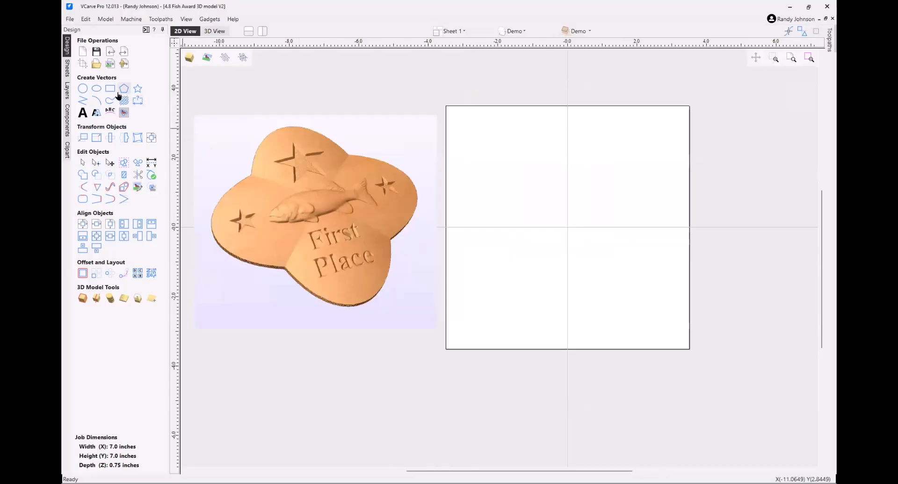
click(66, 150)
double_click(82, 64)
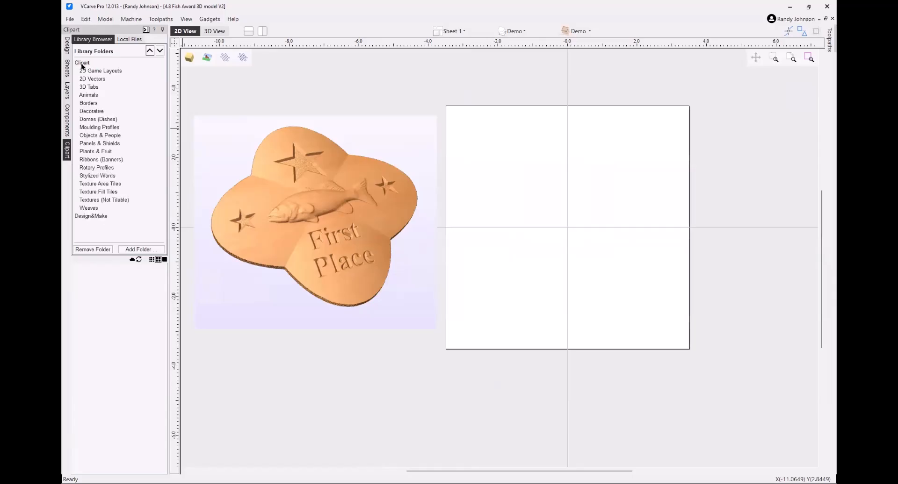
click(96, 120)
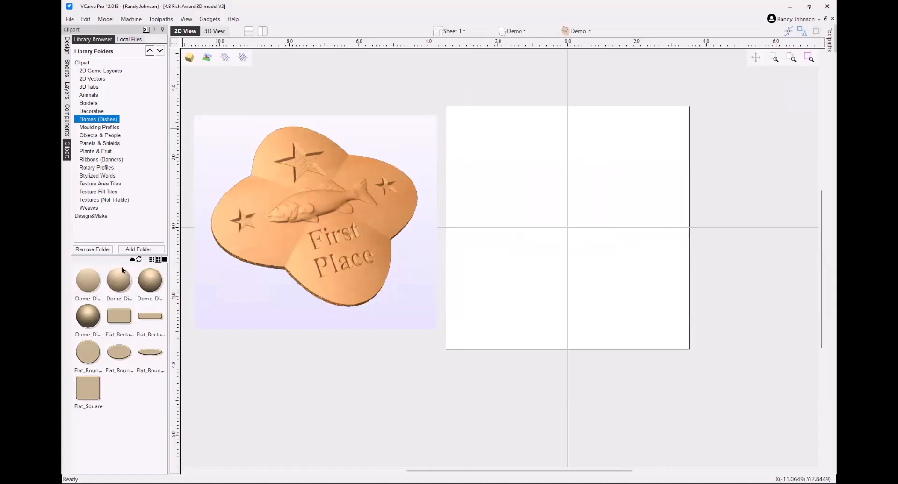
double_click(146, 277)
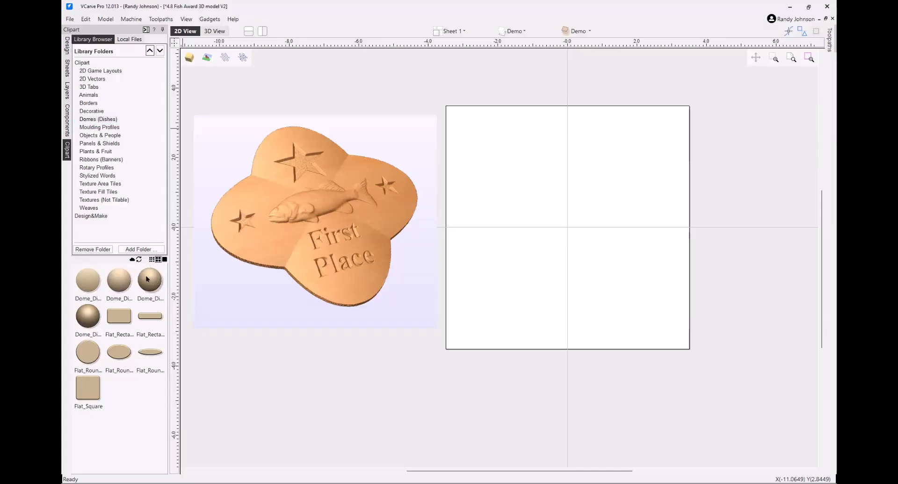
Show the 2D and 3D views side by side and examine the dome's profile from the front.
click(263, 31)
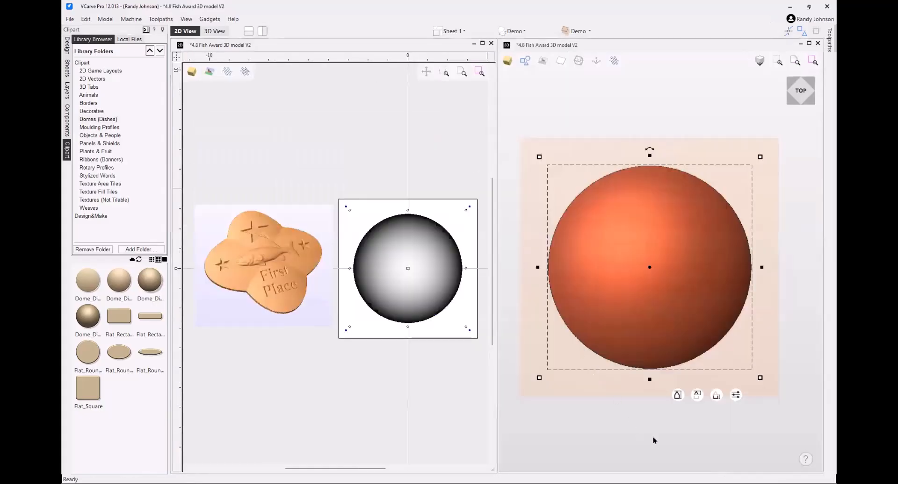
drag(665, 305, 672, 203)
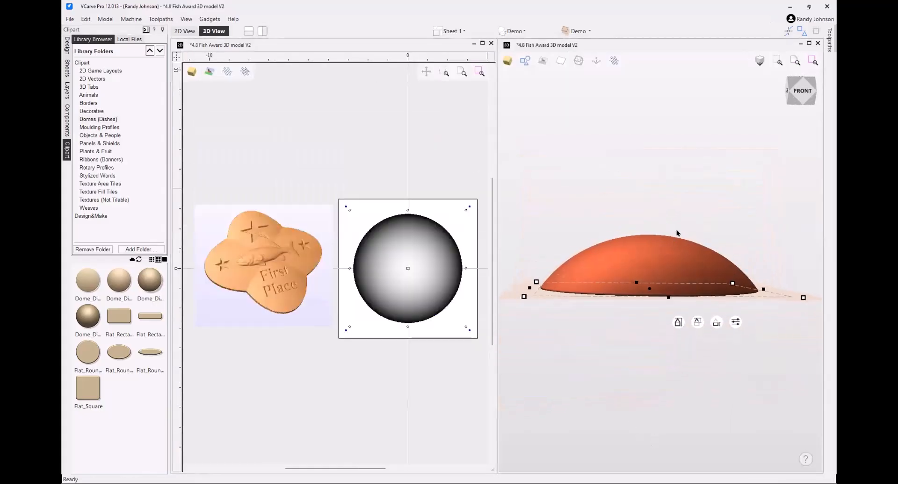
drag(652, 355, 653, 364)
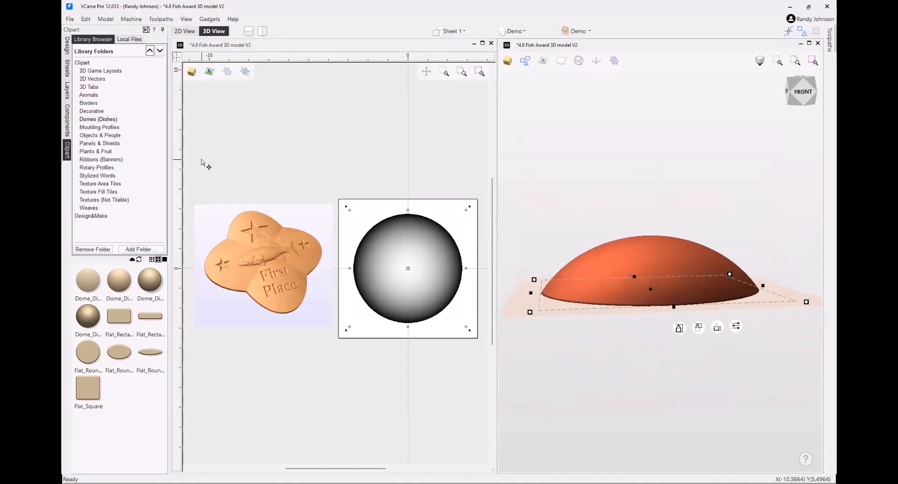
Open the properties of the Dome_Dish_60 component and set its shape height to 0.25 inches.
click(68, 124)
click(66, 48)
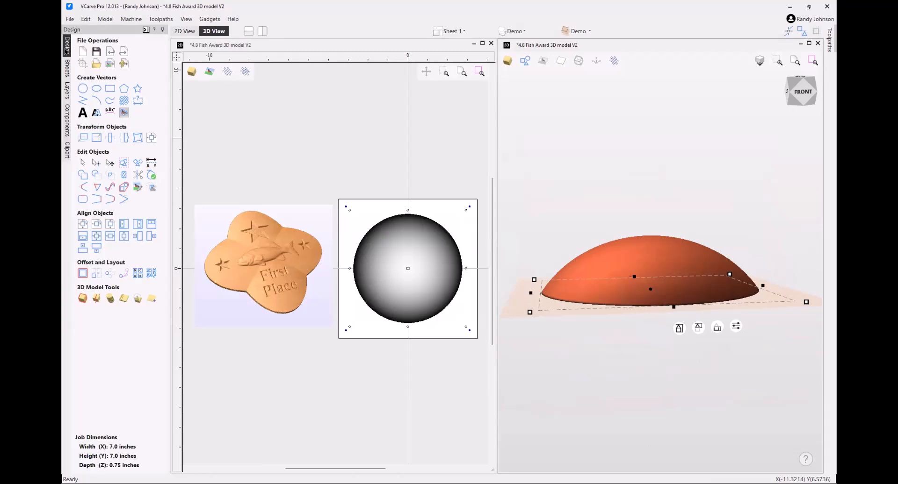
click(68, 127)
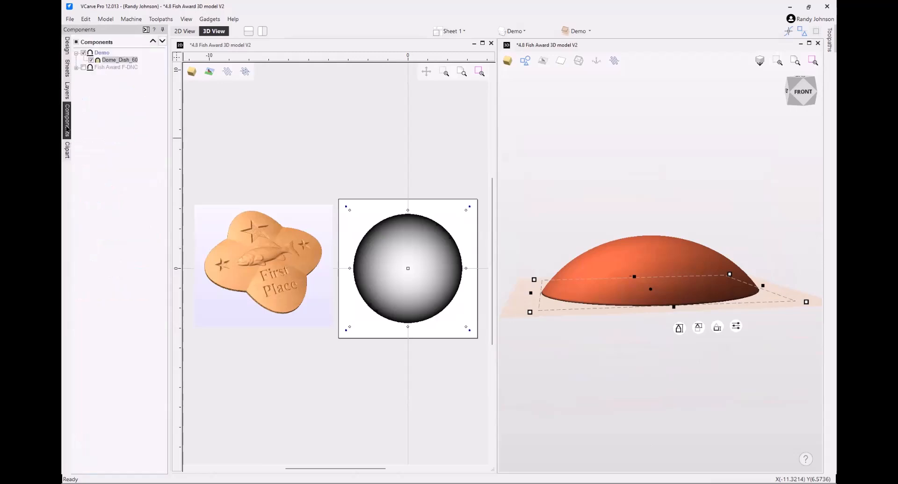
double_click(99, 60)
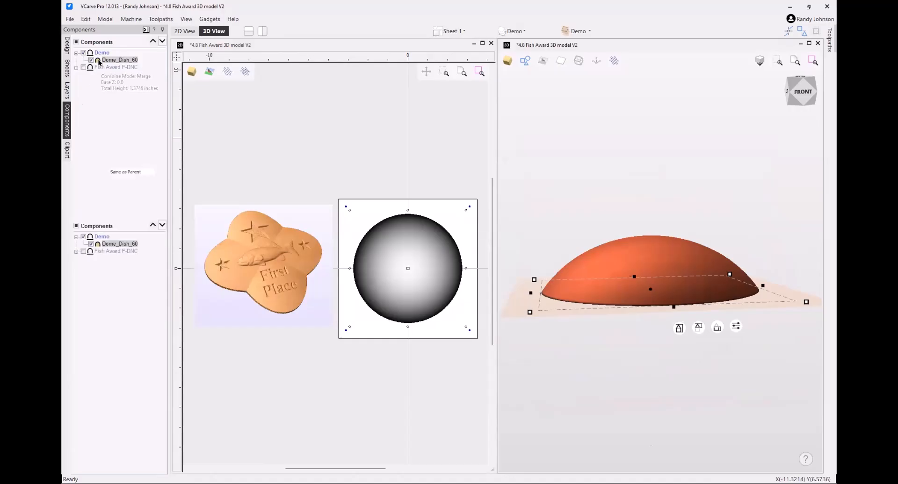
double_click(124, 95)
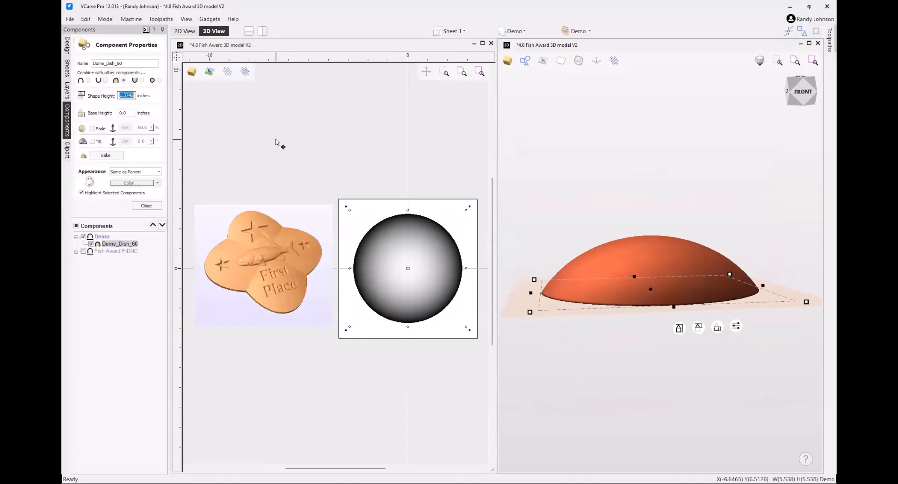
key(BackSpace)
key(Tab)
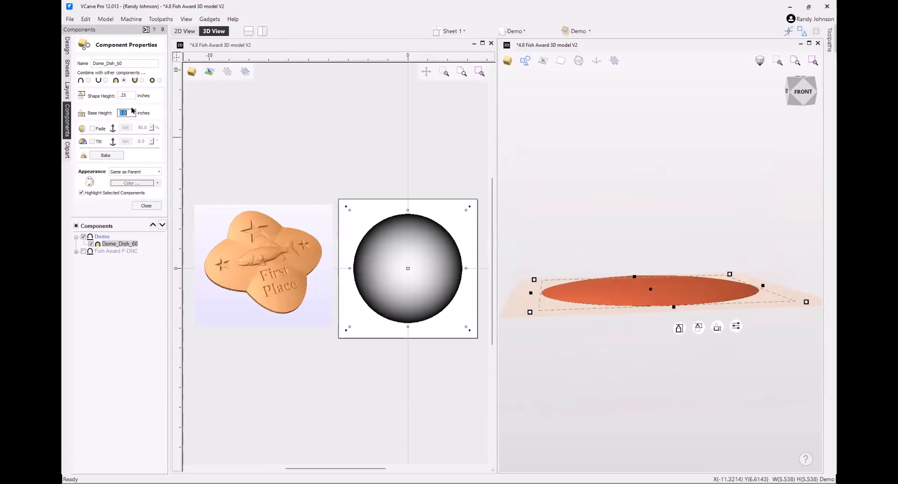
Set the dome's shape height to 0.5 inches, check its profile in 3D, and close the component properties.
double_click(132, 95)
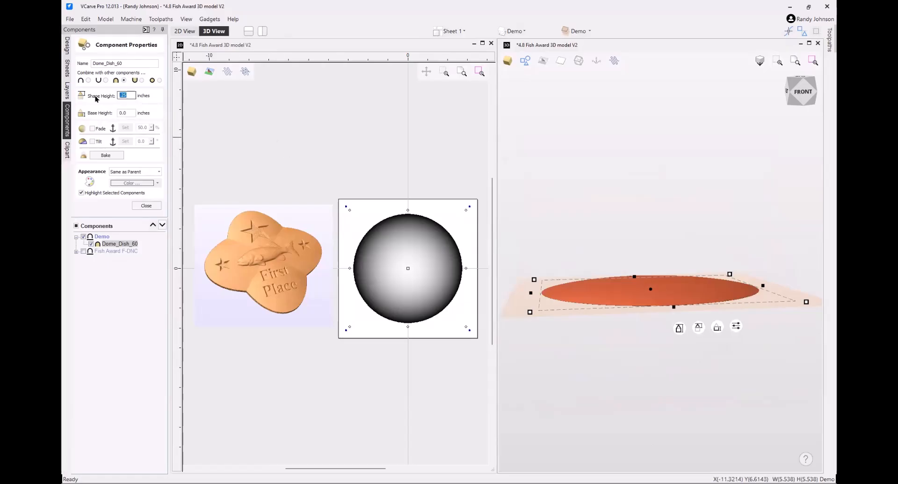
text(.5)
key(Tab)
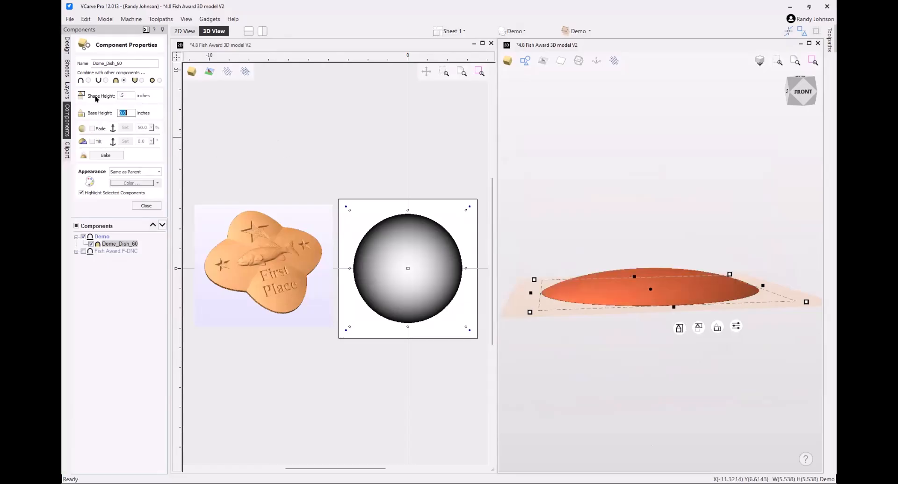
drag(625, 359, 738, 203)
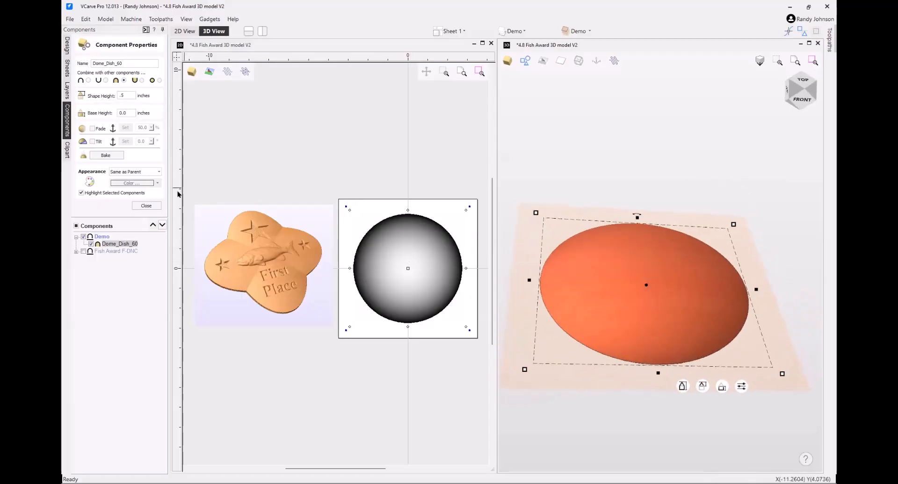
click(147, 206)
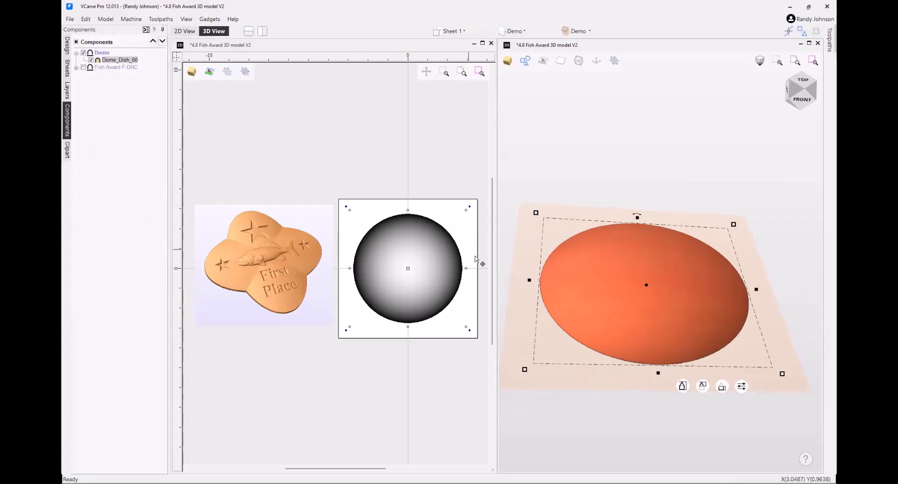
Narrow the dome freehand to an oval about 2.27 inches wide and move it near the sheet's centre.
click(428, 271)
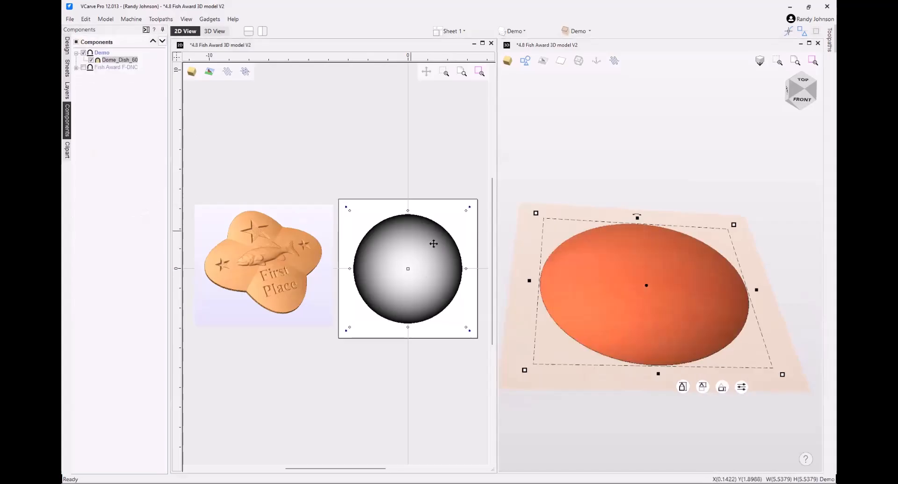
drag(466, 269, 396, 291)
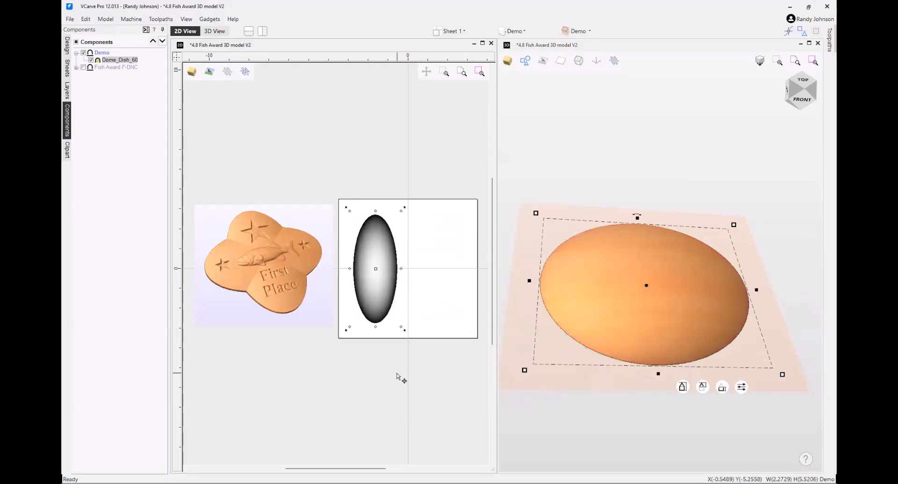
drag(379, 269, 404, 269)
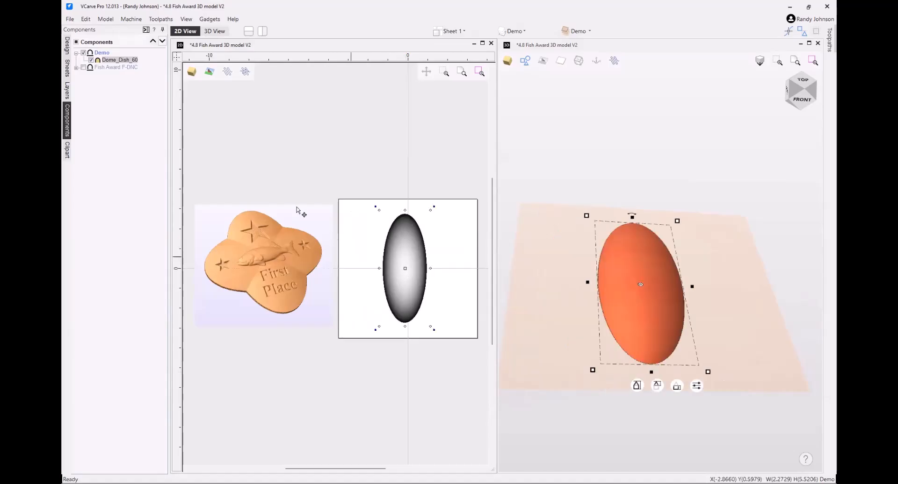
Open Set Size for the dome and undo its freehand narrowing and move.
click(68, 47)
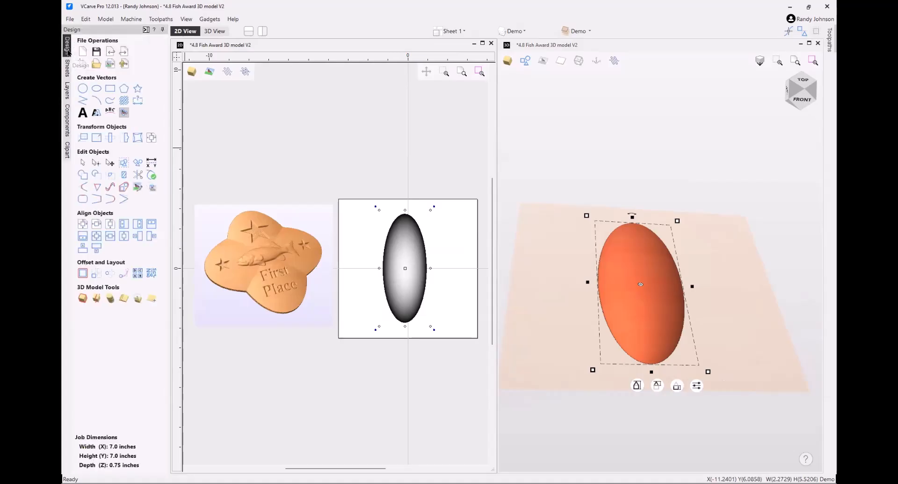
click(95, 139)
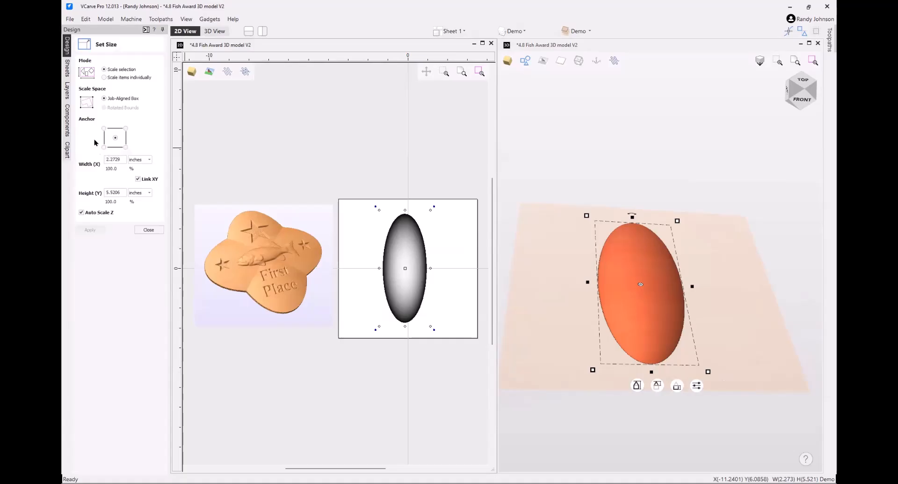
click(348, 157)
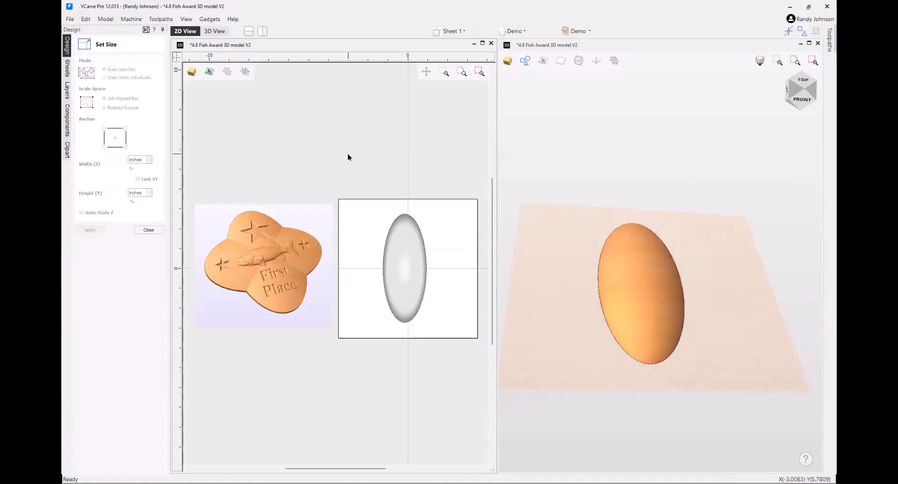
key(ctrl+z)
key(ctrl+z)
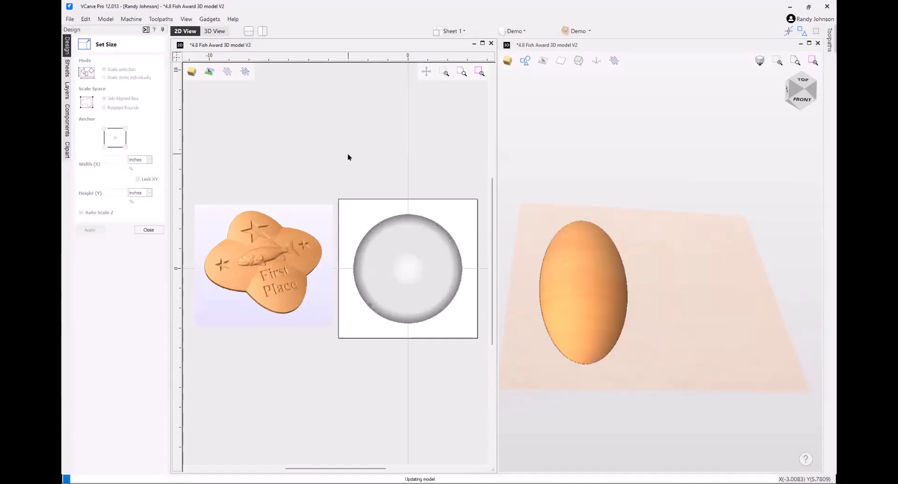
Turn off XY linking and automatic Z scaling for the round dome and set its width to 4 inches.
click(408, 267)
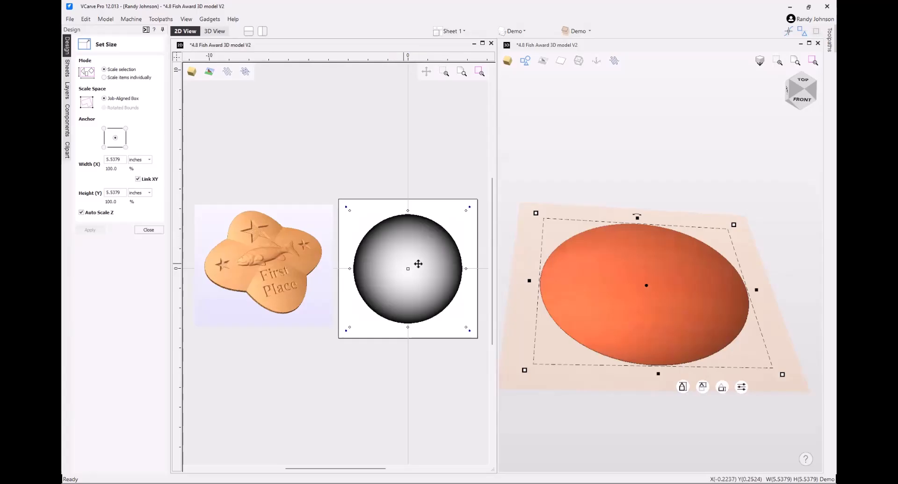
click(81, 213)
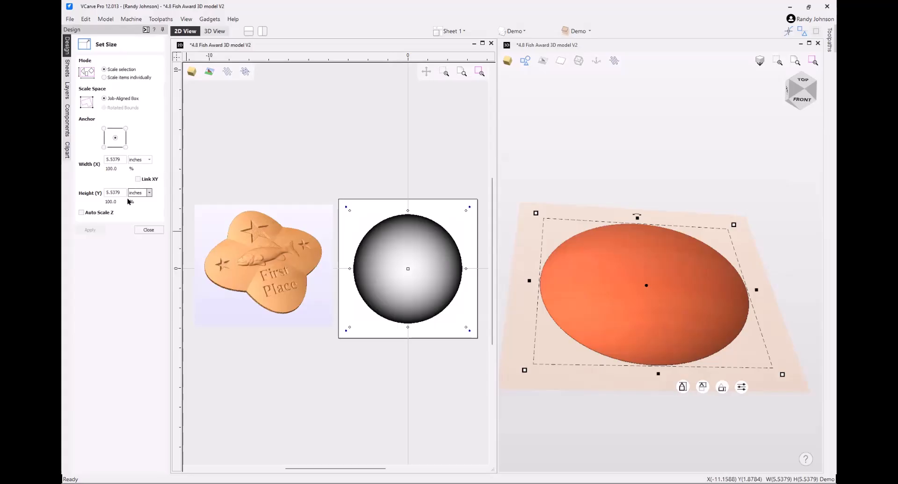
double_click(125, 159)
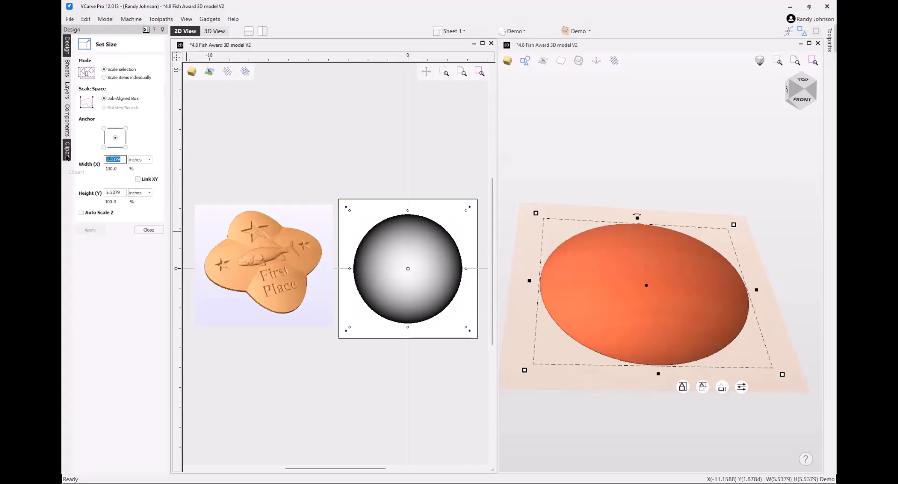
text(4)
key(Tab)
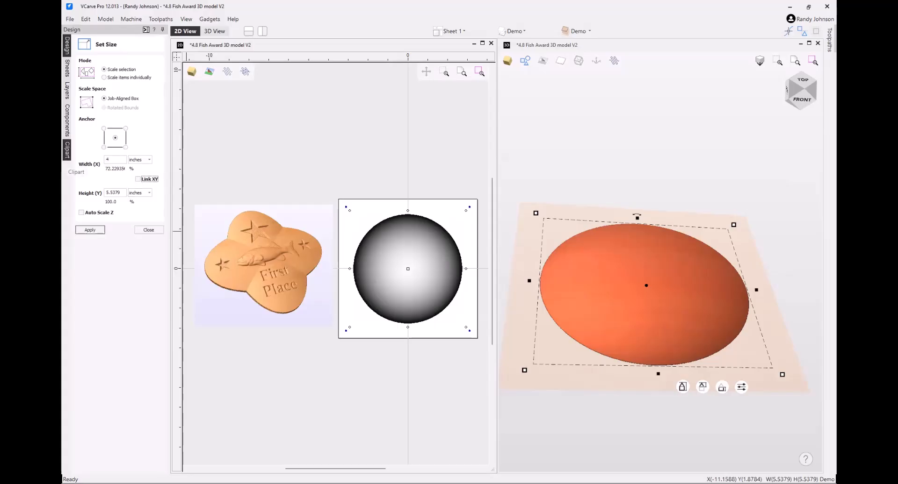
click(88, 230)
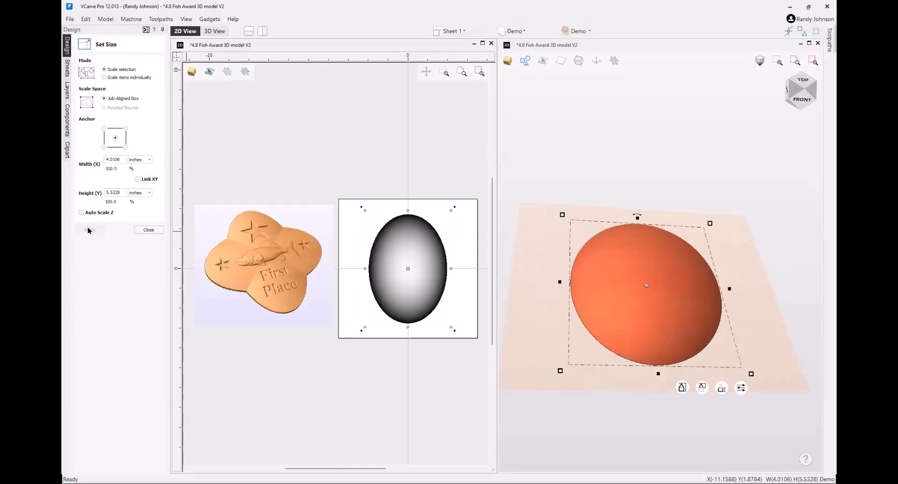
Set the dome's Y height to 6 inches, leaving XY unlinked.
double_click(115, 192)
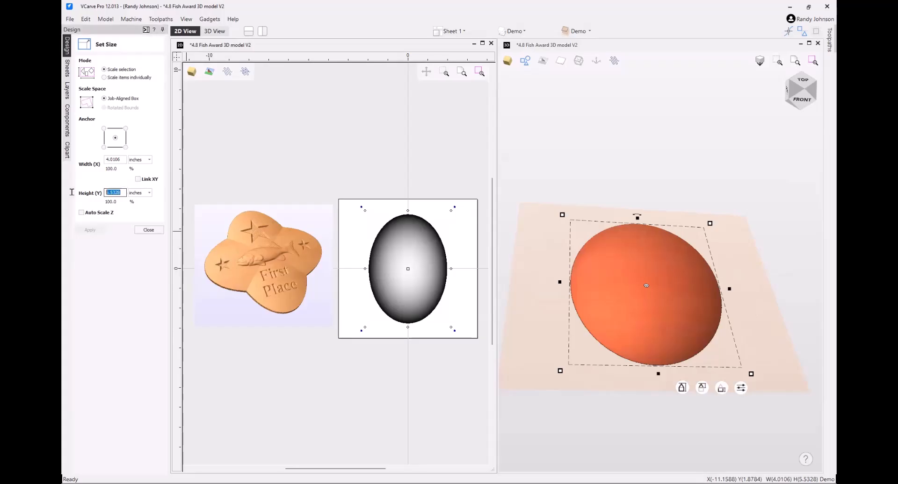
text(6)
key(Tab)
click(96, 231)
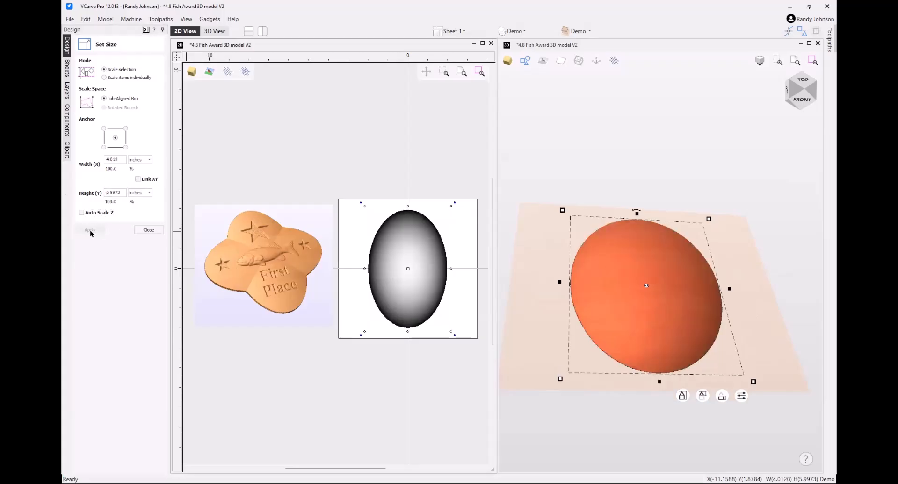
Set the oval dome's width to 3.5 inches and close Set Size.
double_click(124, 159)
text(3.5)
key(Tab)
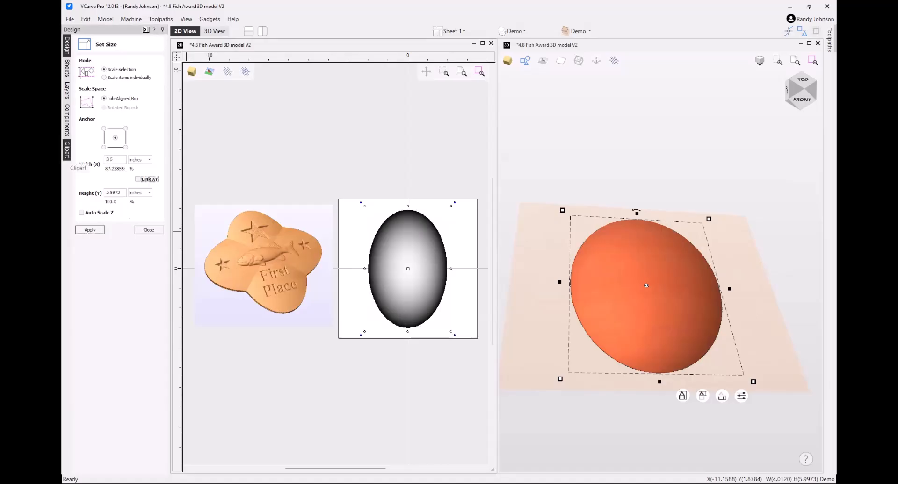
click(90, 230)
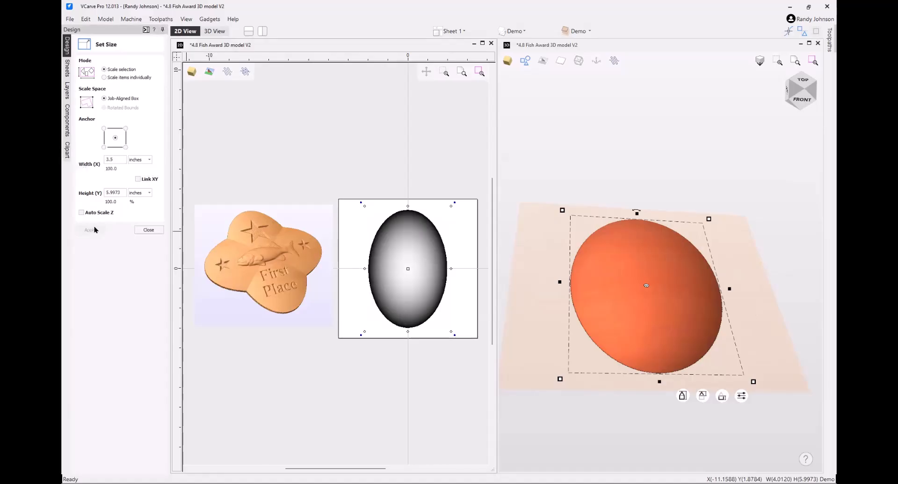
click(140, 229)
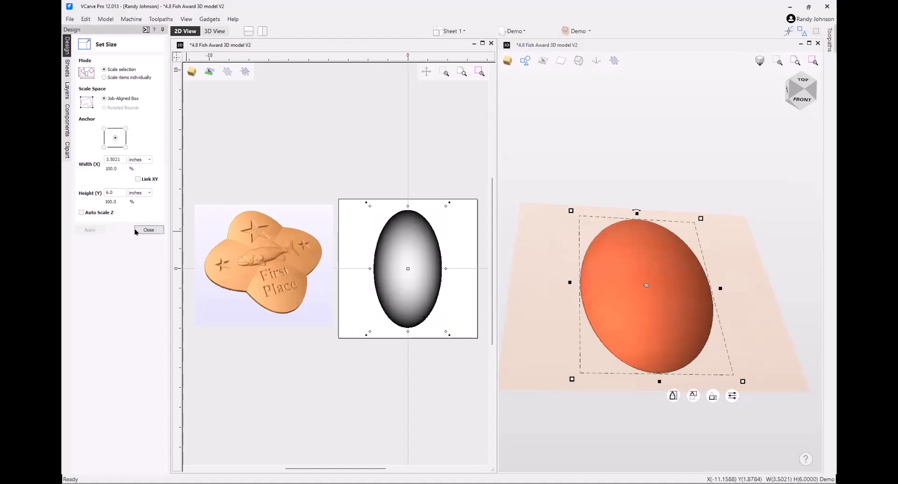
Check the oval dome's total height in the component list and duplicate the dome in place.
click(68, 120)
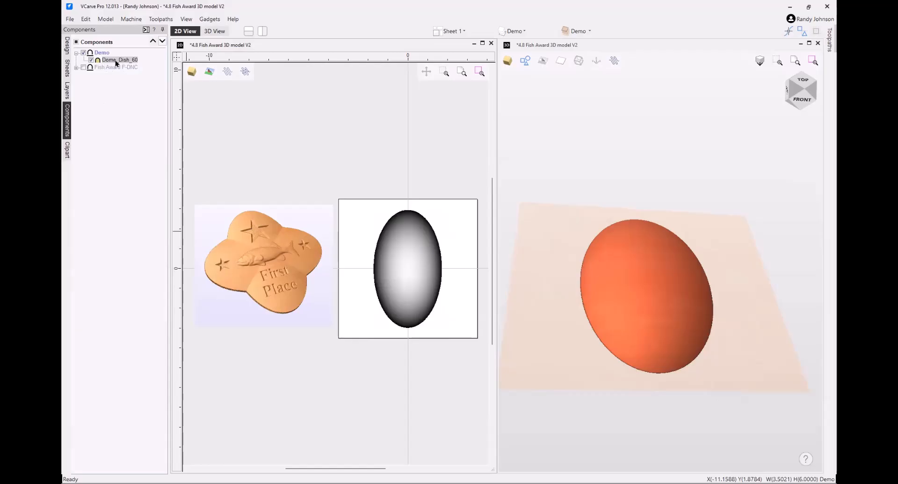
mouse_move(112, 63)
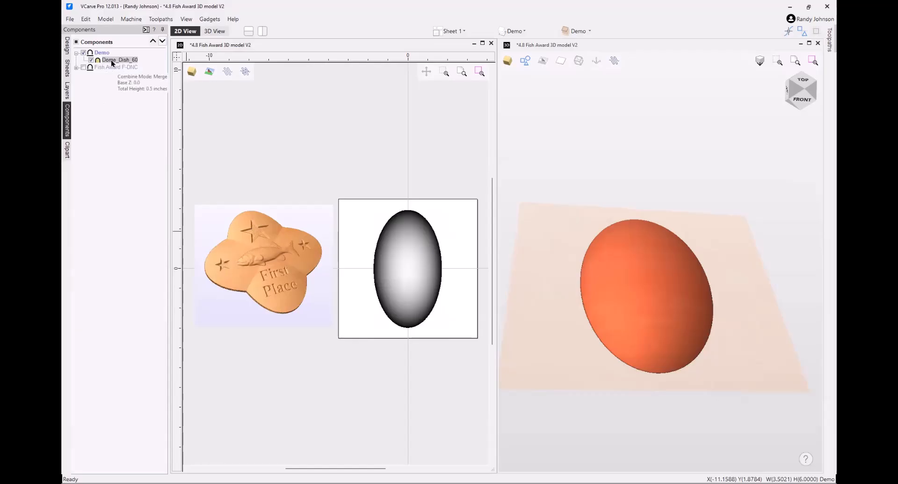
right_click(410, 246)
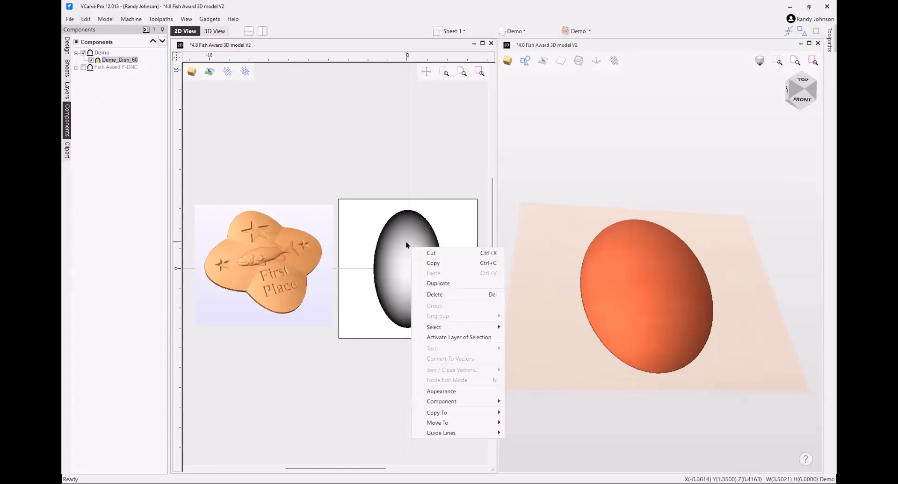
click(437, 284)
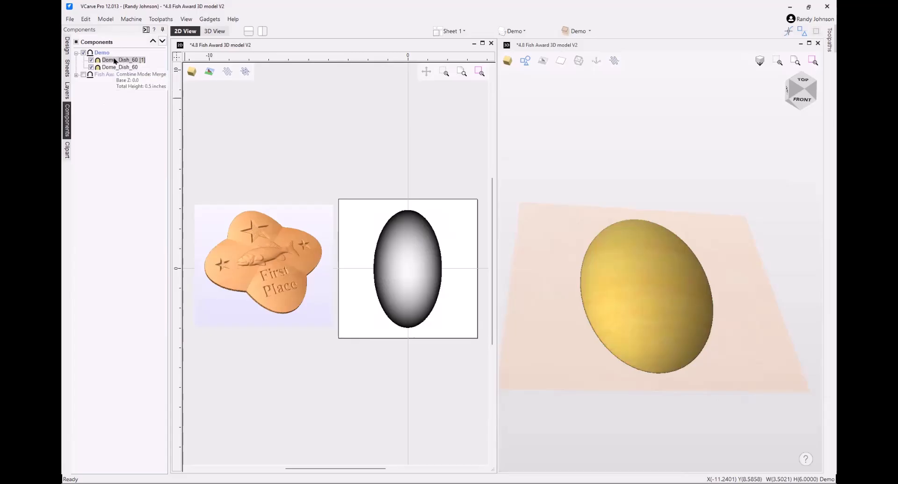
Rotate the duplicate dome 90 degrees in two 45-degree increments so it crosses the original.
click(406, 242)
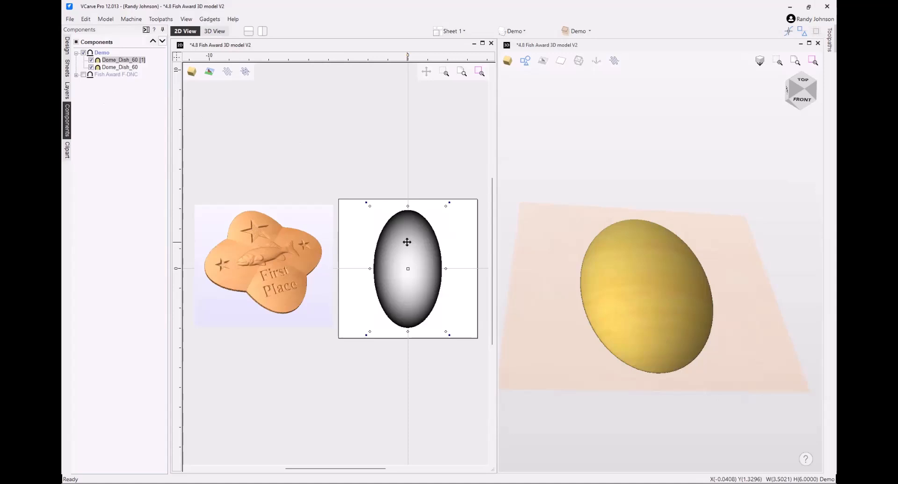
key(4)
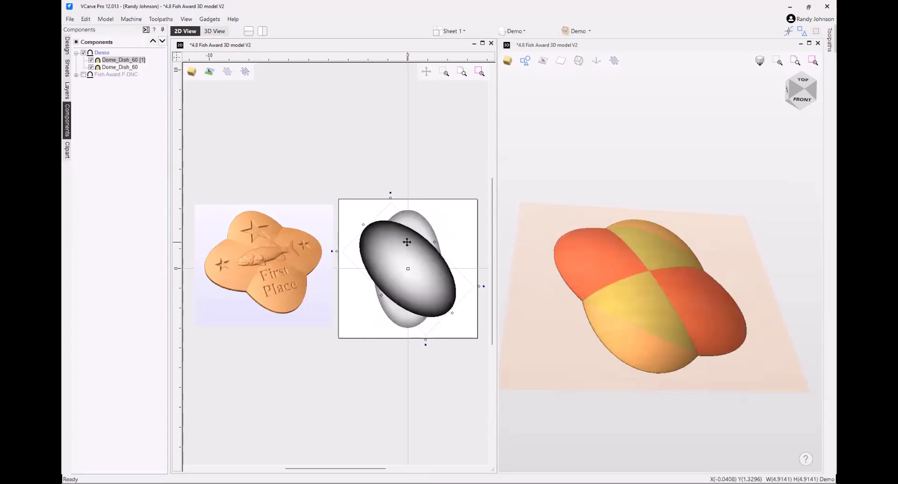
key(4)
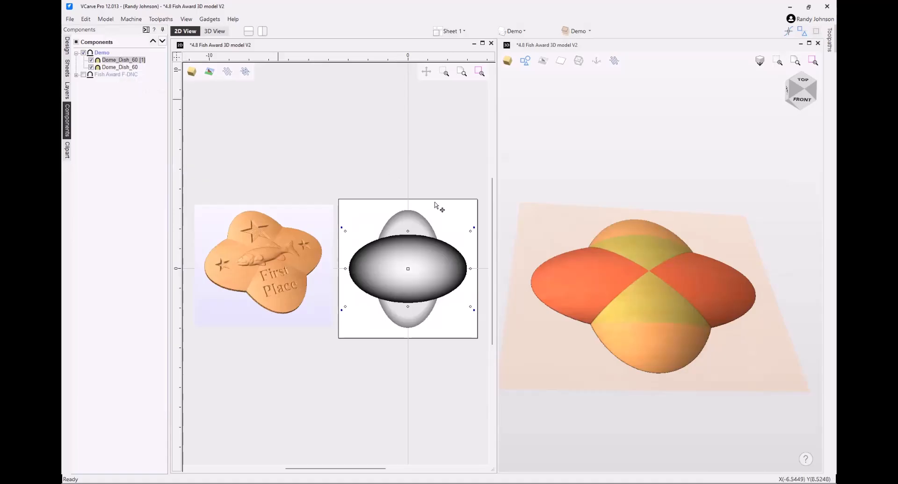
Deselect the domes and examine the merged four-lobed shape from above in 3D.
drag(596, 403, 609, 466)
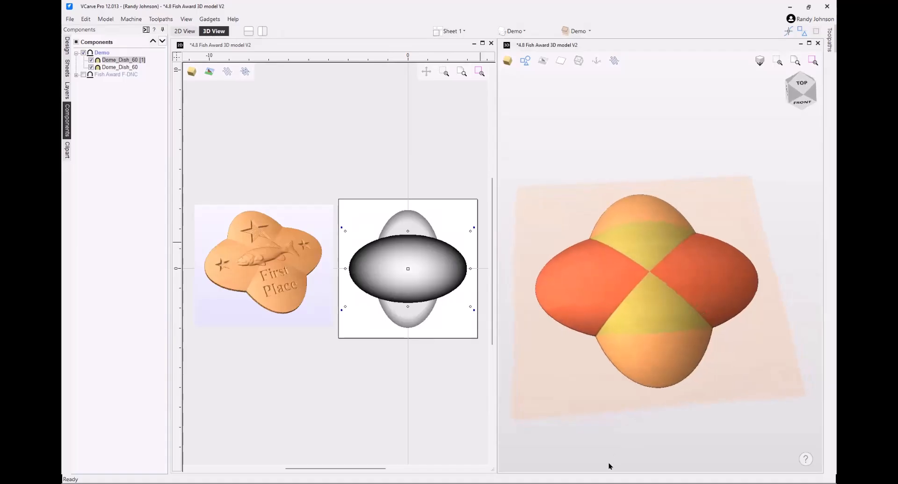
click(429, 376)
drag(669, 401, 663, 456)
right_click(663, 453)
click(563, 403)
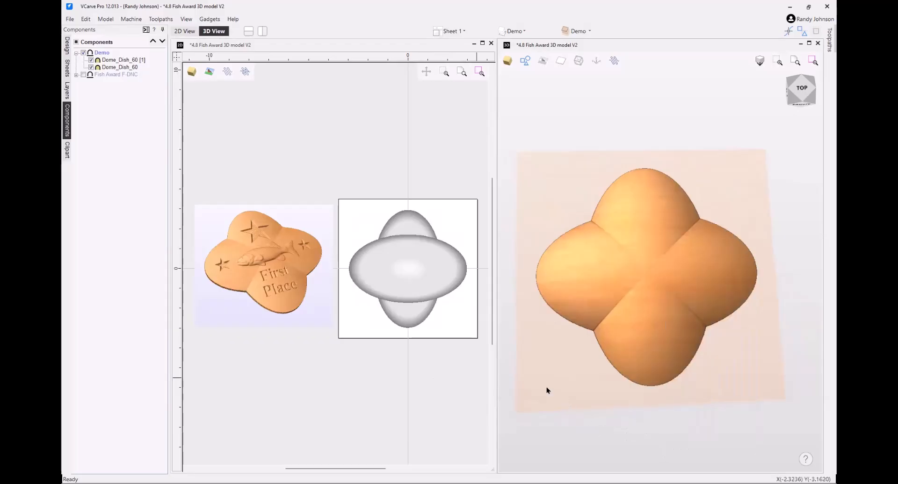
Insert the Bass-50034-A clipart from the Animals library folder into the award model.
click(67, 45)
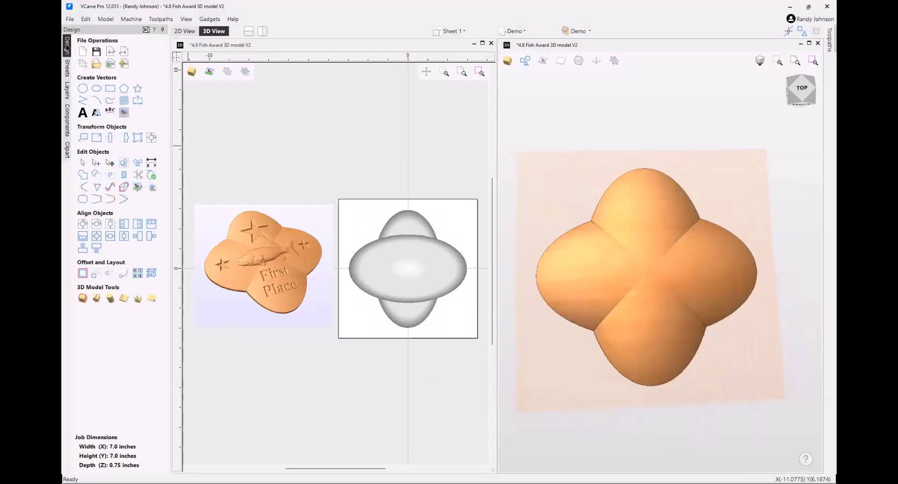
click(67, 150)
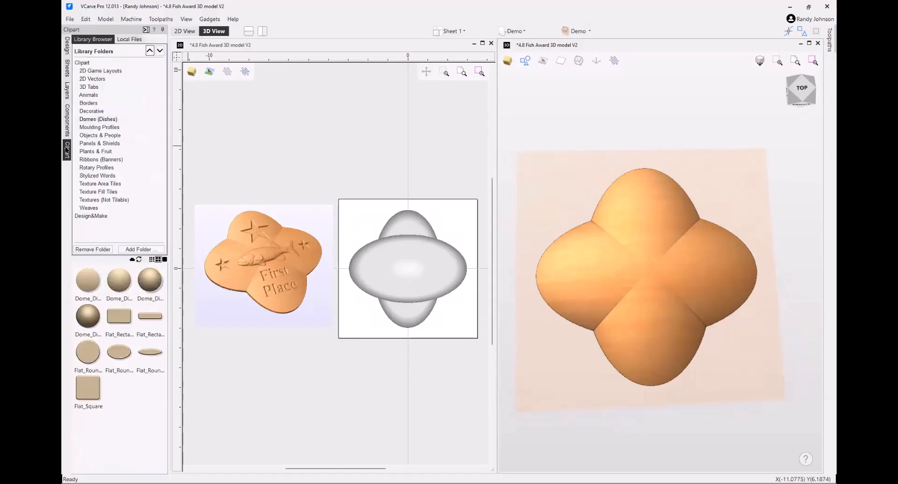
click(86, 96)
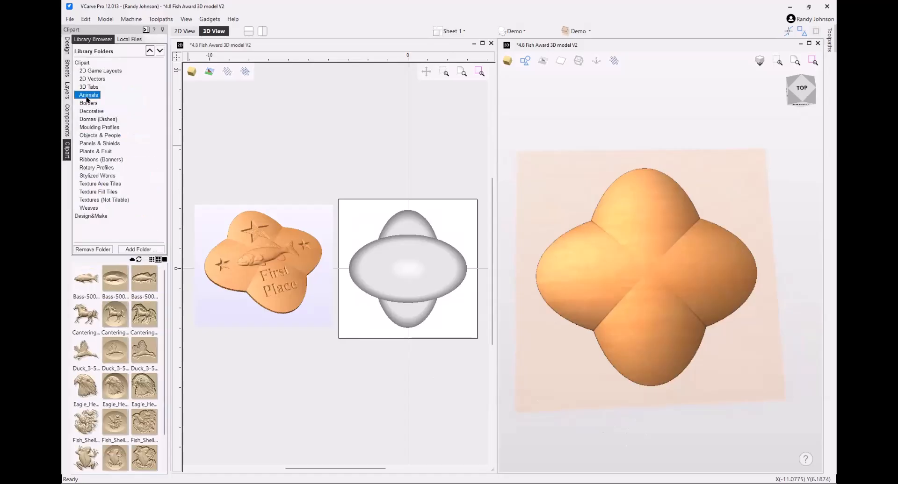
double_click(84, 280)
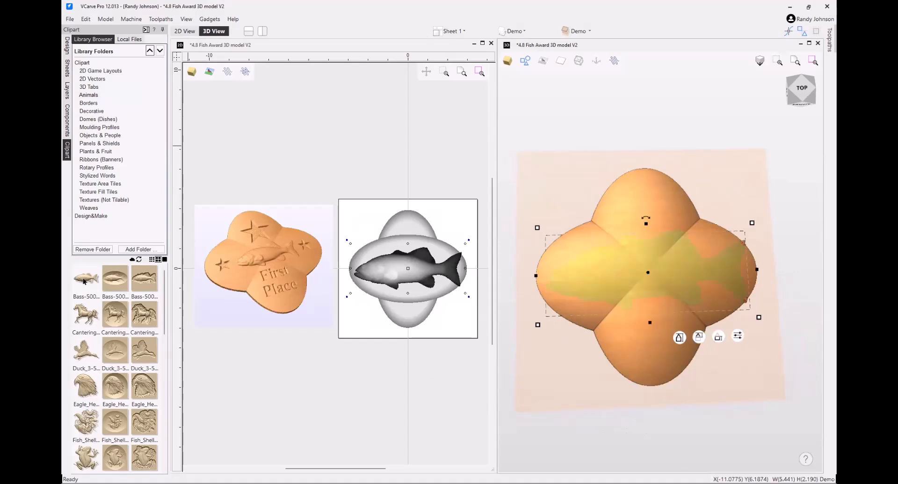
Change the bass component's combine mode to Add so it sits on top of the domes.
click(70, 124)
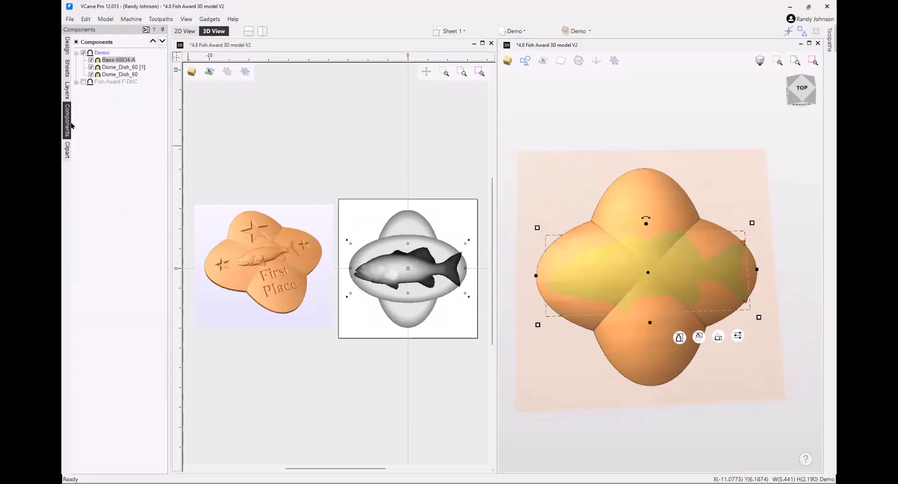
right_click(125, 61)
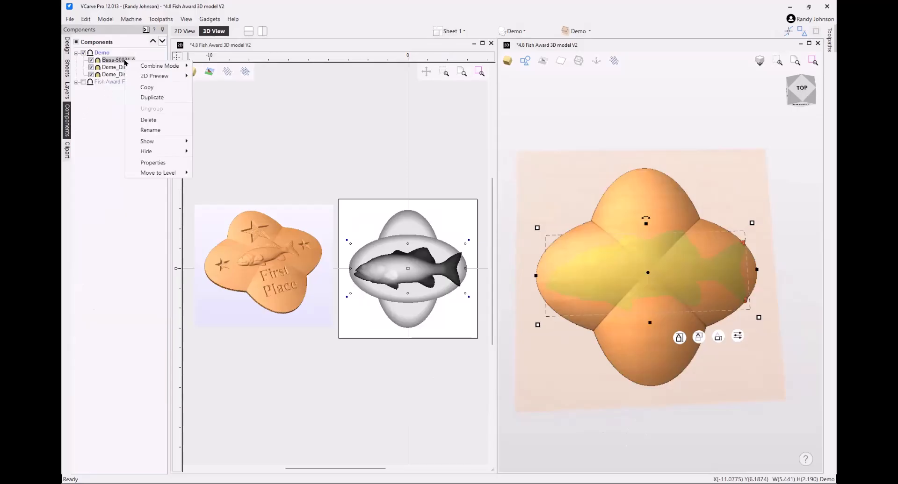
mouse_move(165, 70)
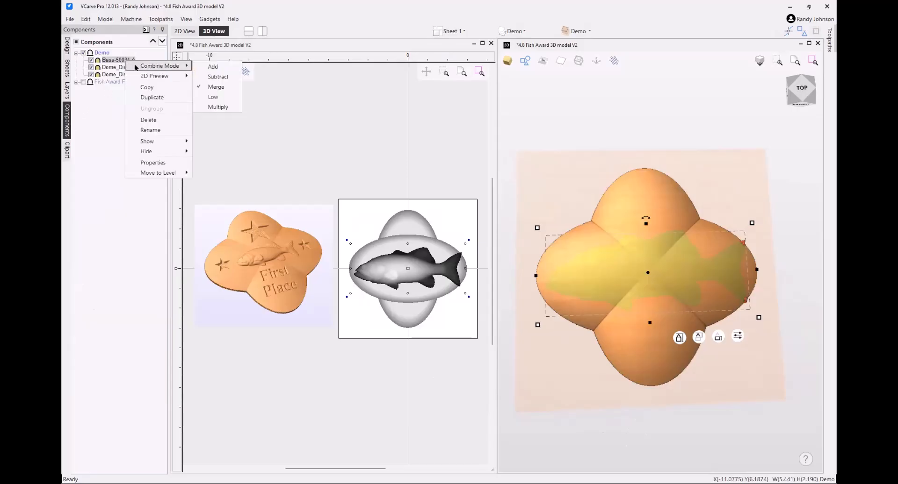
click(213, 67)
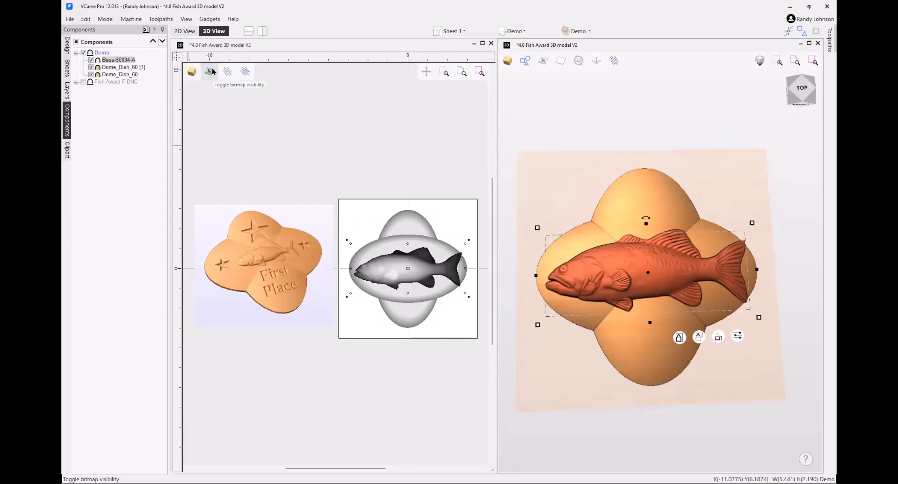
Resize the bass to 5 inches wide with linked proportions and Auto Scale Z enabled.
click(67, 47)
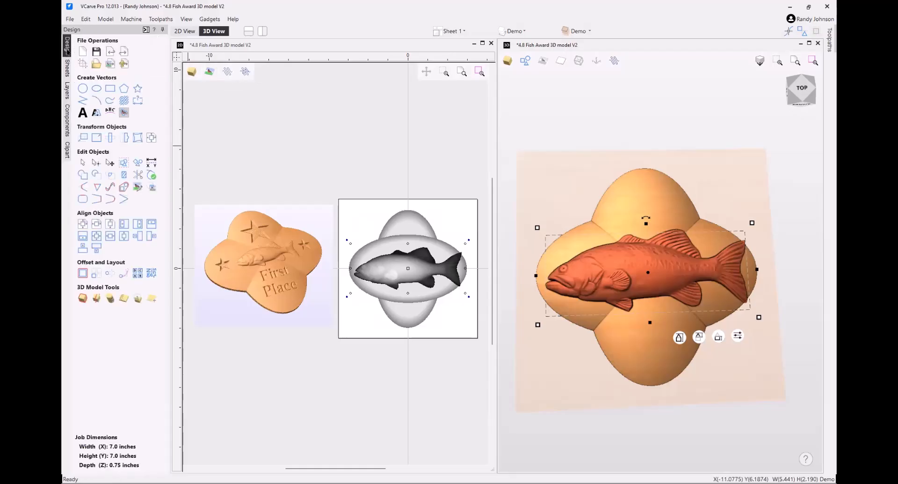
click(97, 138)
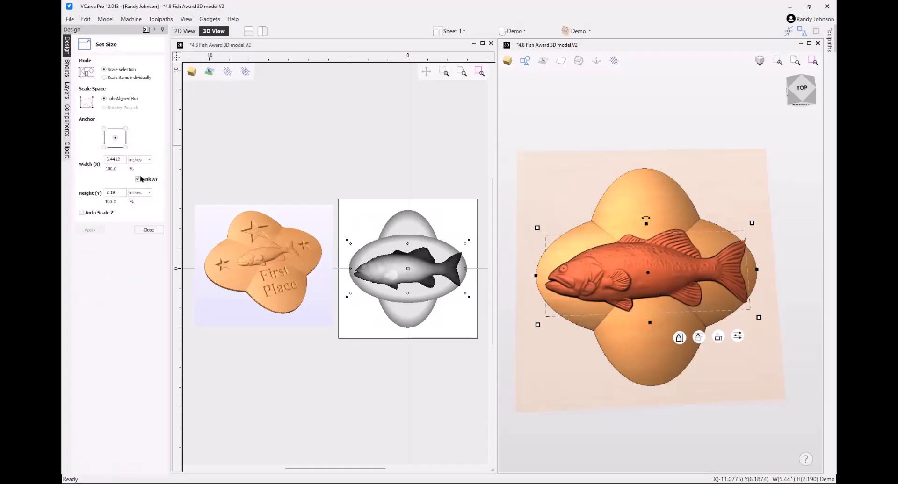
click(81, 213)
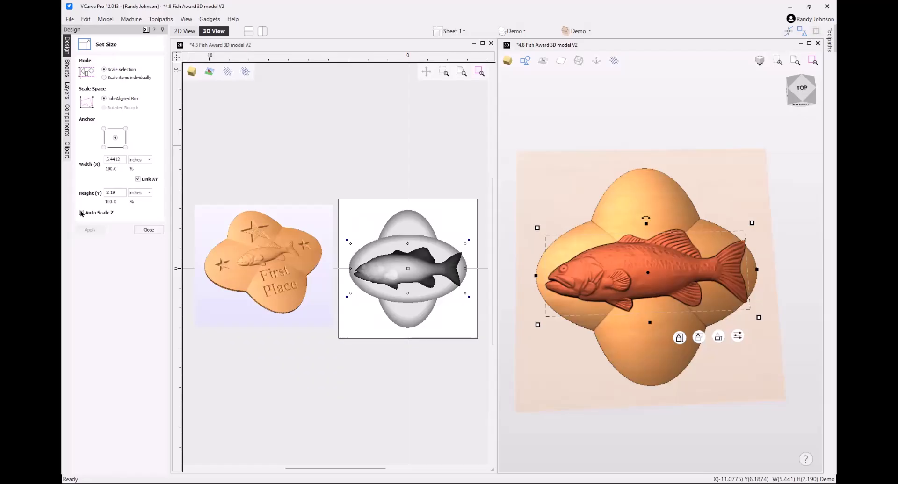
double_click(126, 160)
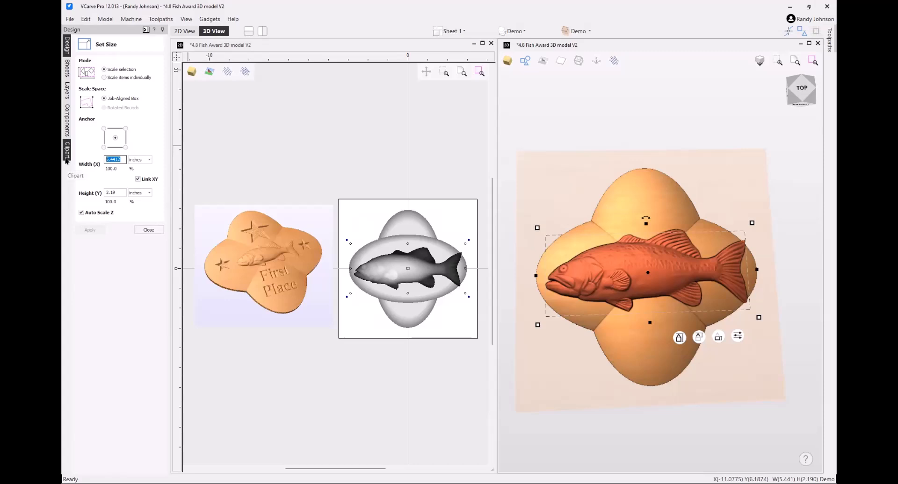
text(5)
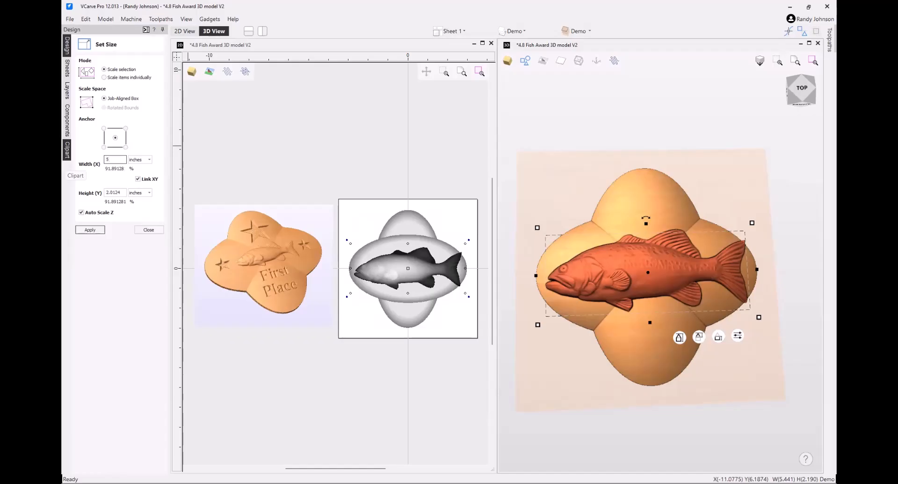
click(81, 229)
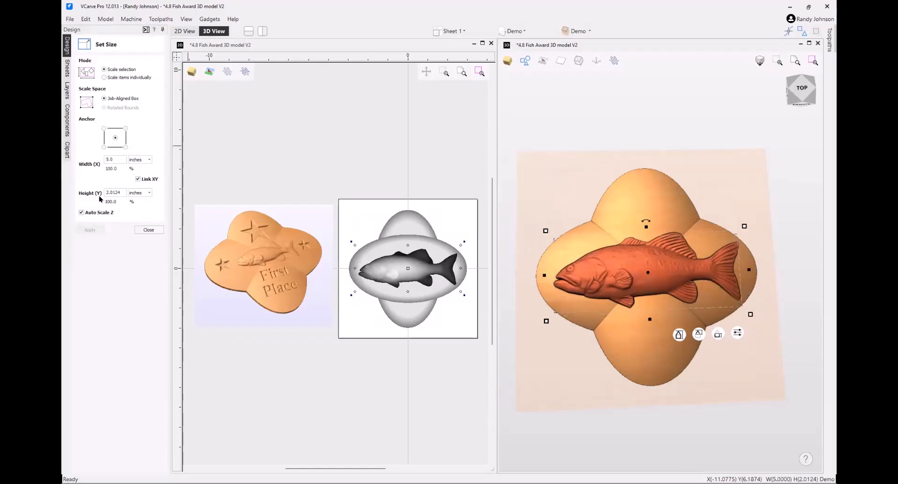
Try a bass width of 3 inches, settle on 4 inches, and leave Set Size.
text(3)
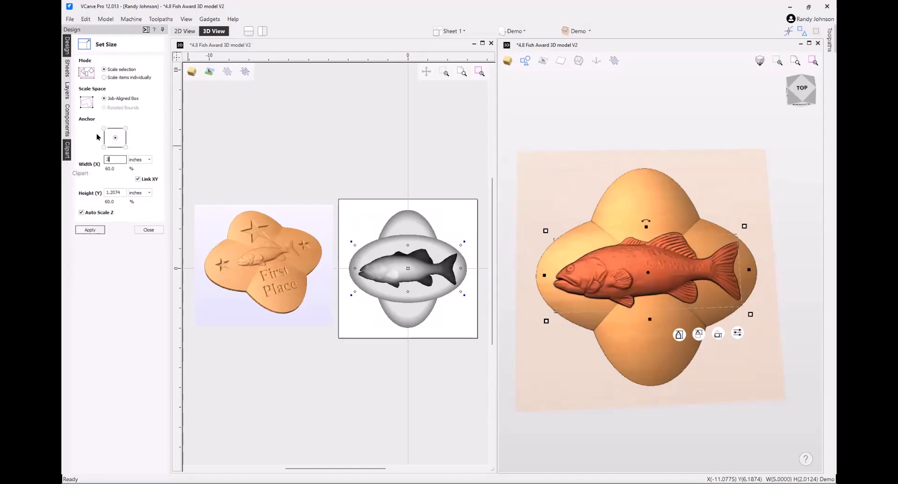
click(90, 229)
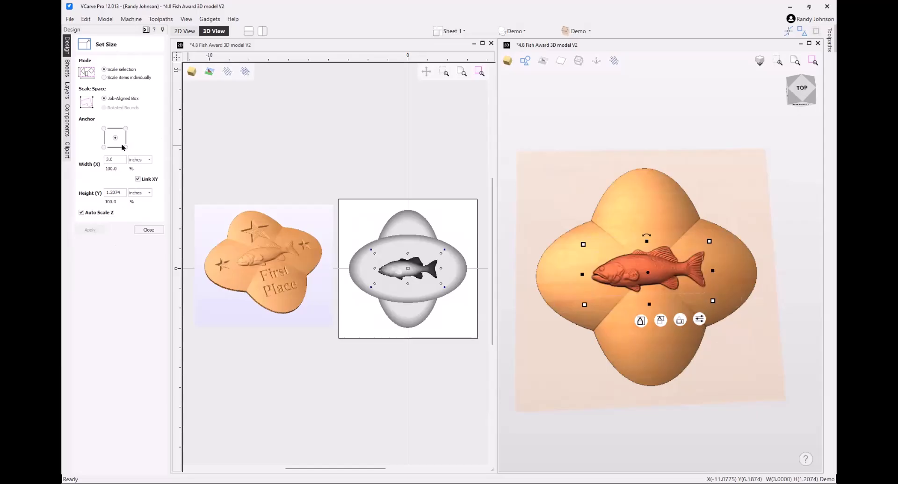
text(4)
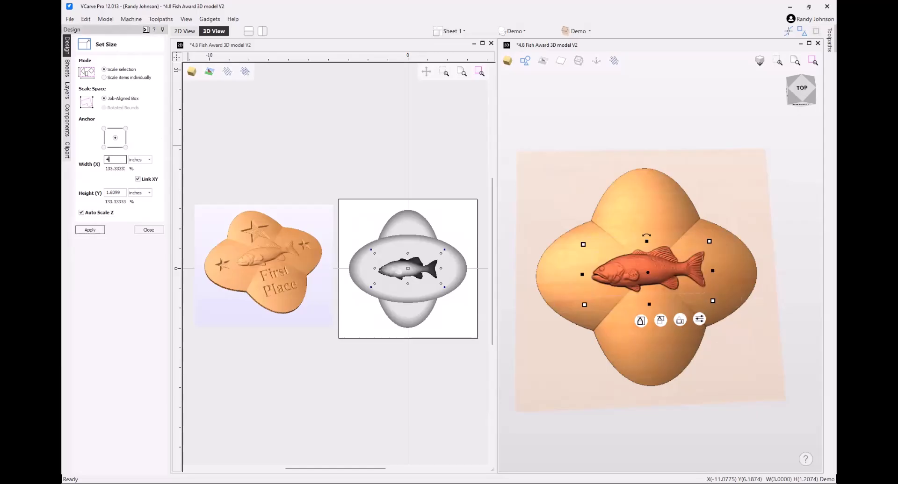
click(90, 230)
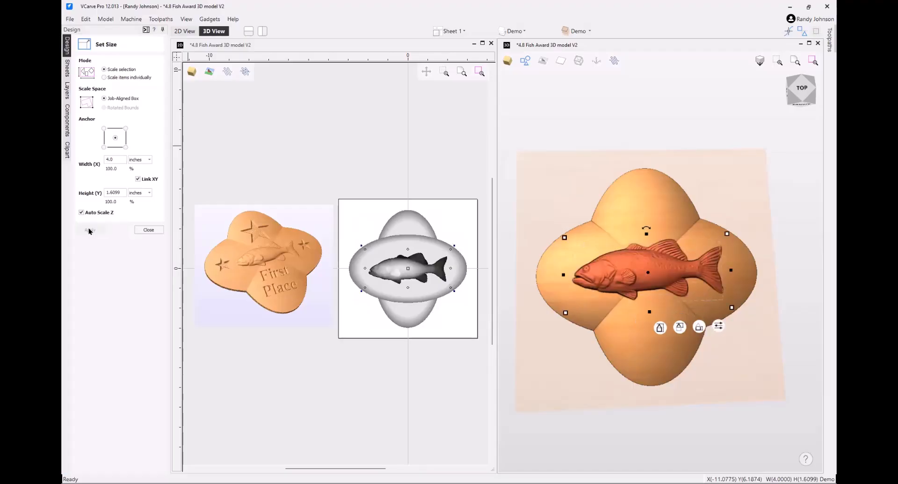
key(Escape)
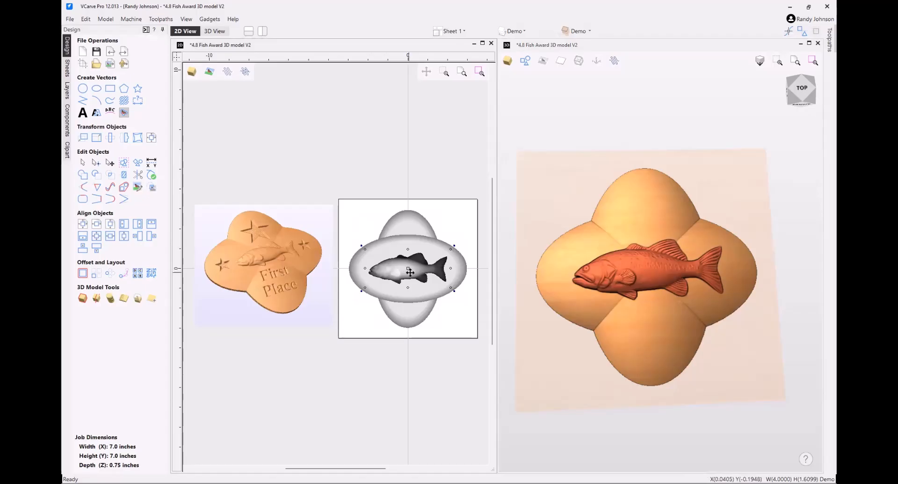
Unlink the bass's XY proportions, set its height to 2 inches, and close Set Size.
click(97, 138)
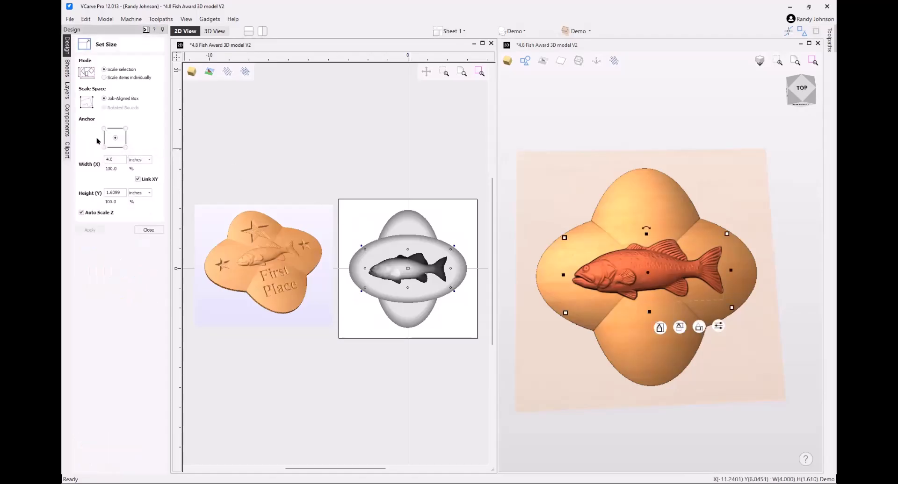
click(138, 179)
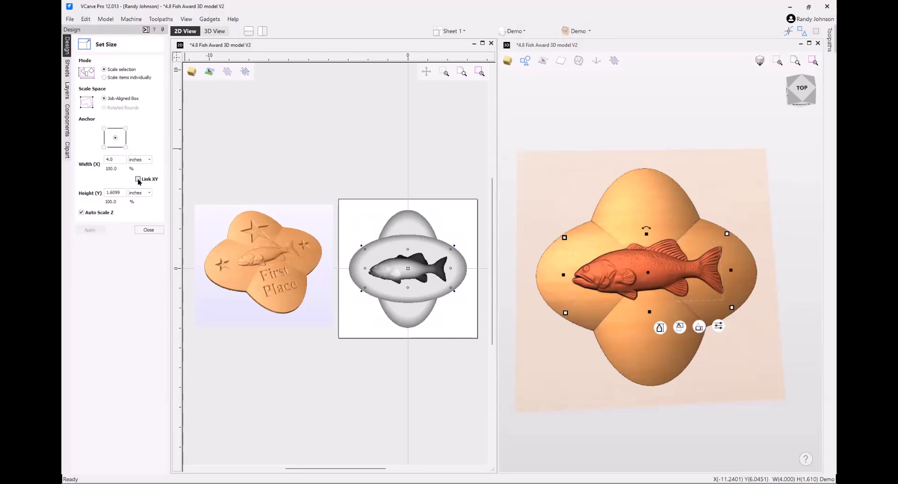
double_click(115, 193)
text(2)
click(93, 232)
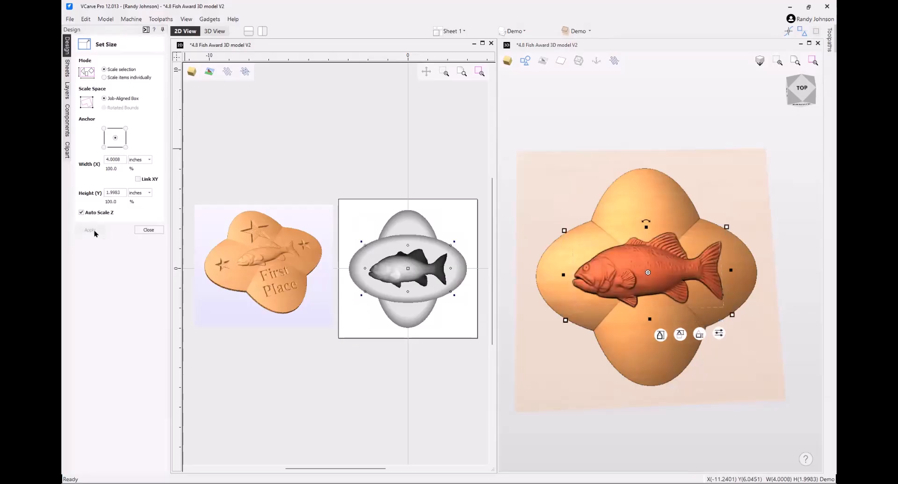
click(149, 230)
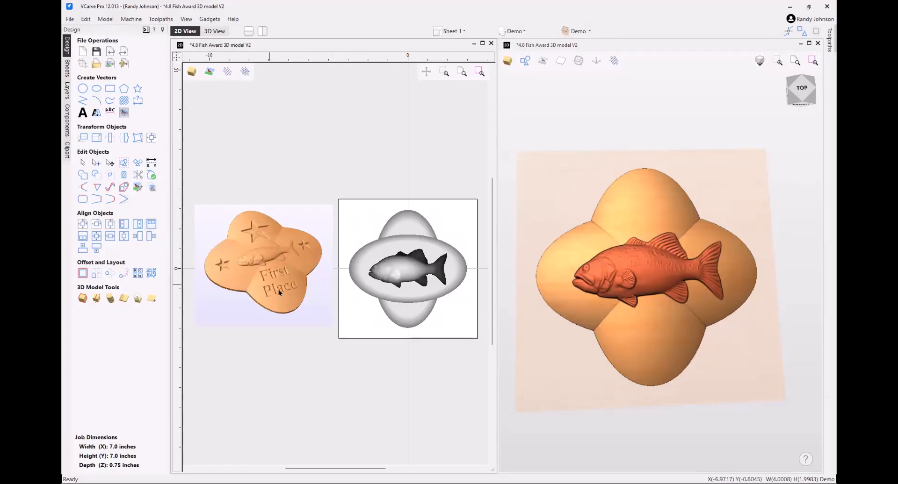
Deselect the bass by selecting the reference image, and examine the model's side profile from a low front angle in 3D.
right_click(326, 296)
click(257, 236)
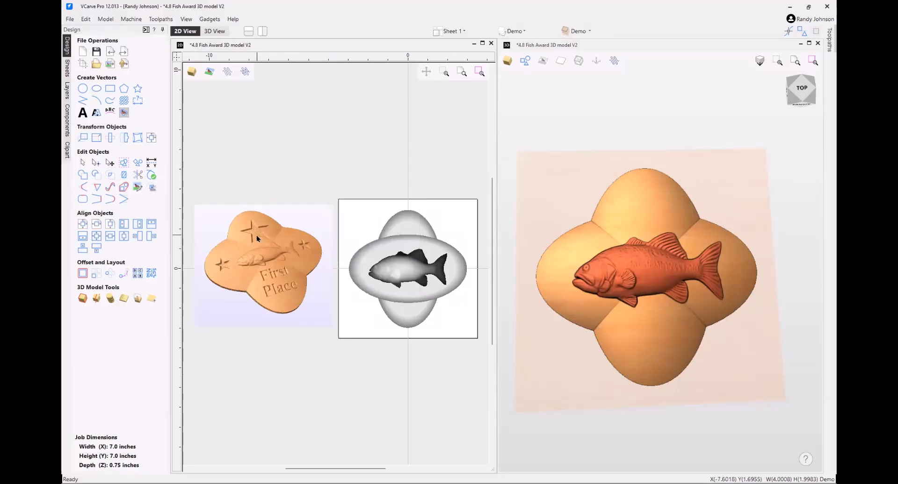
click(257, 239)
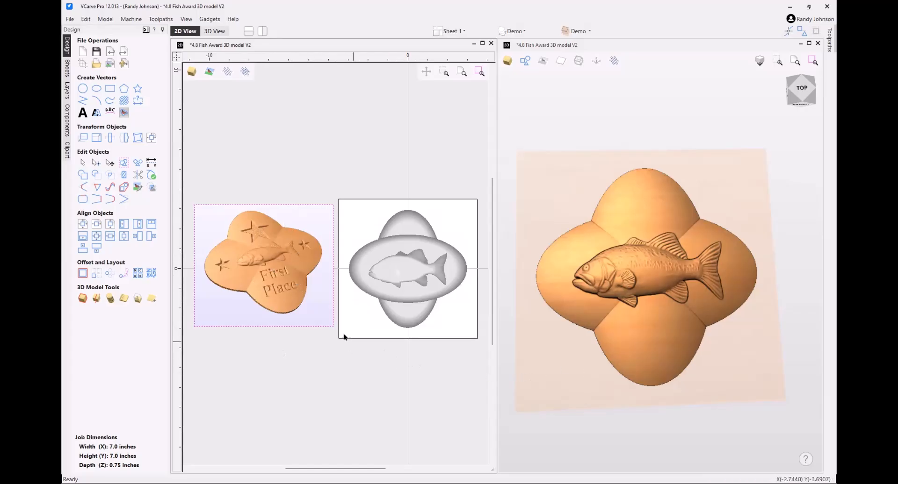
drag(639, 427, 661, 262)
scroll(619, 332, up, 2)
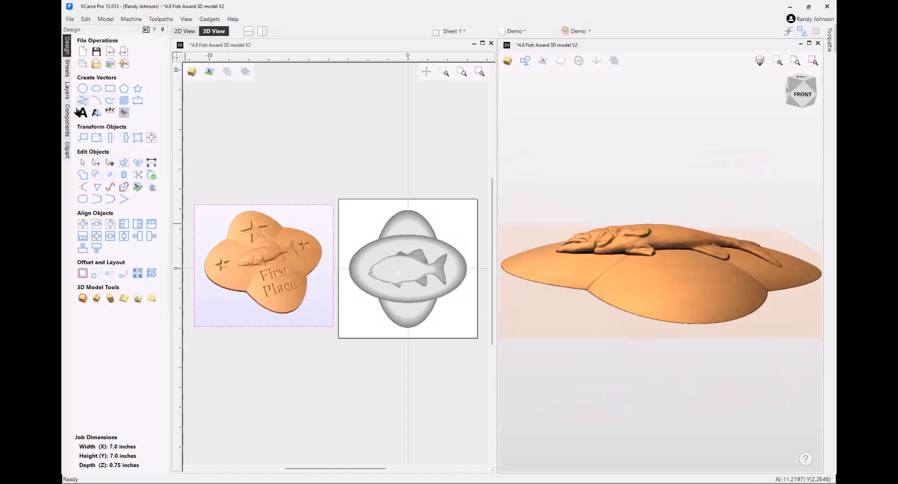
Open the properties of the horizontal dome Dome_Dish_60 [1] and set its base height to .25 inches.
click(67, 121)
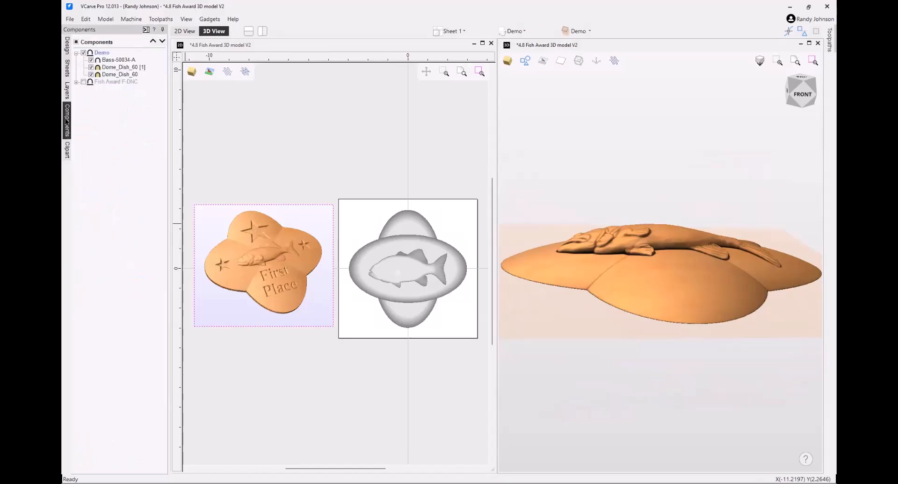
click(110, 70)
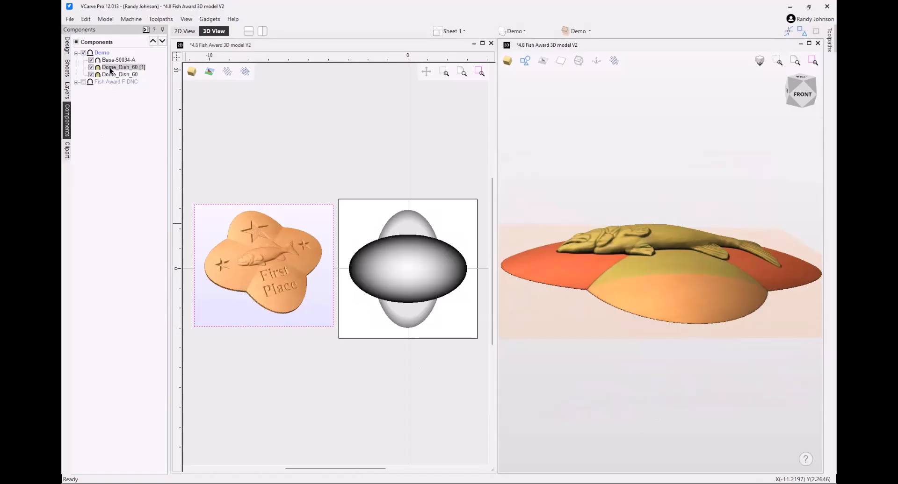
double_click(111, 69)
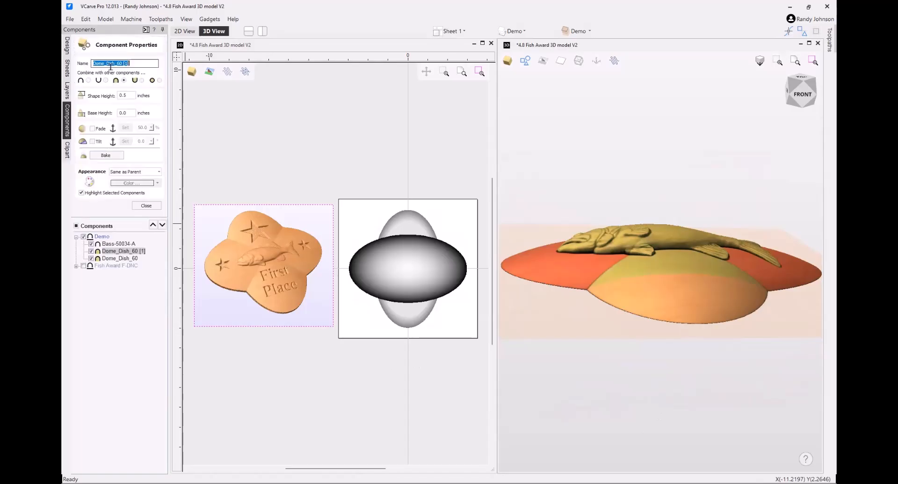
click(131, 112)
drag(130, 113, 93, 112)
text(.)
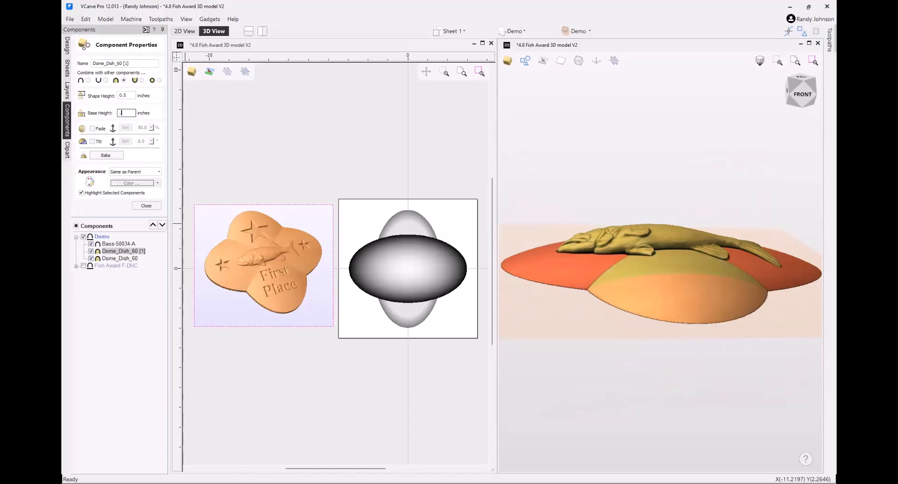
text(25)
key(Tab)
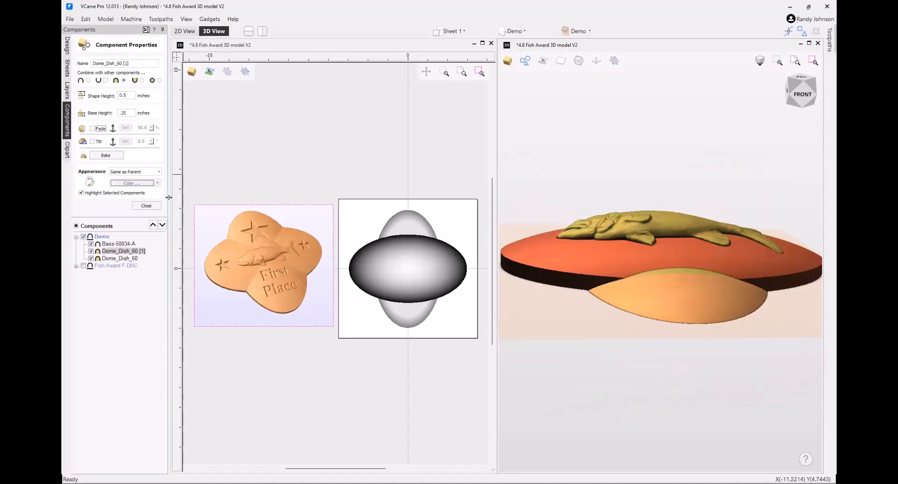
Reduce the horizontal dome's base height to .125 inches.
click(126, 96)
click(122, 113)
text(1)
key(Tab)
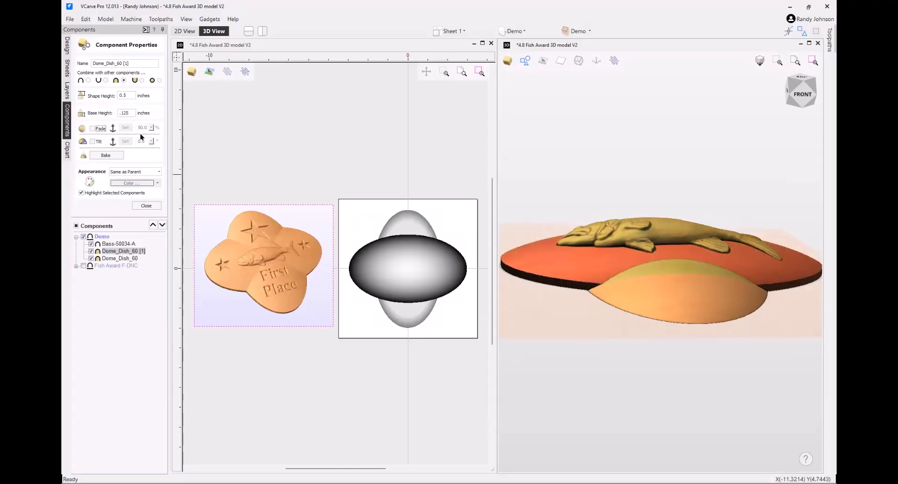
Set the base height of the vertical dome Dome_Dish_60 to .125 inches.
click(119, 259)
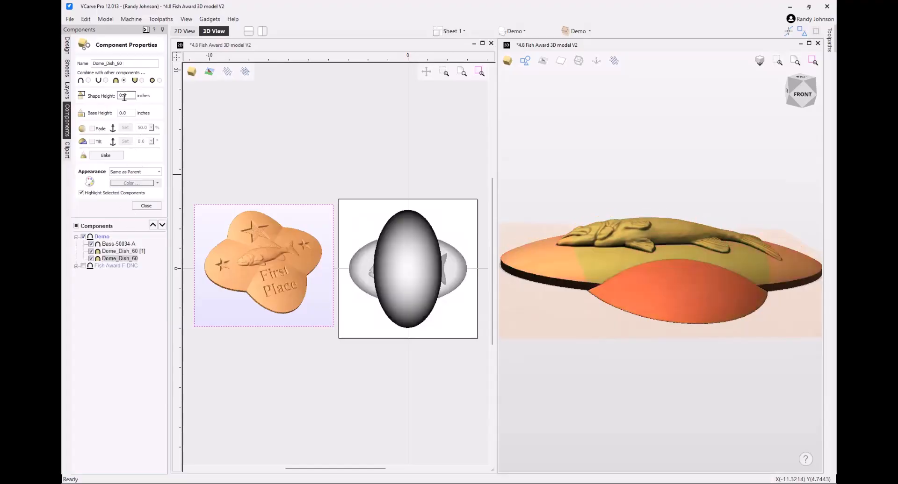
double_click(128, 113)
text(.125)
key(Tab)
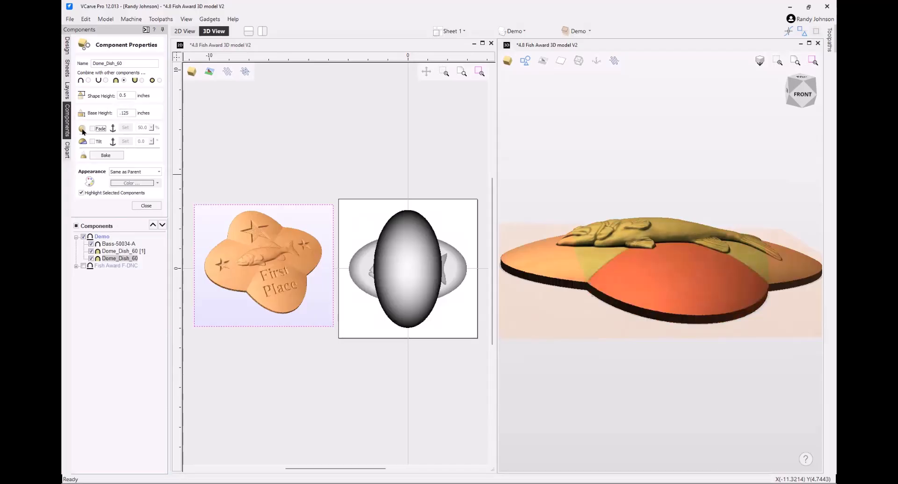
Set the shape height of the Bass-50034-A component to .25 inches and close its properties.
click(118, 245)
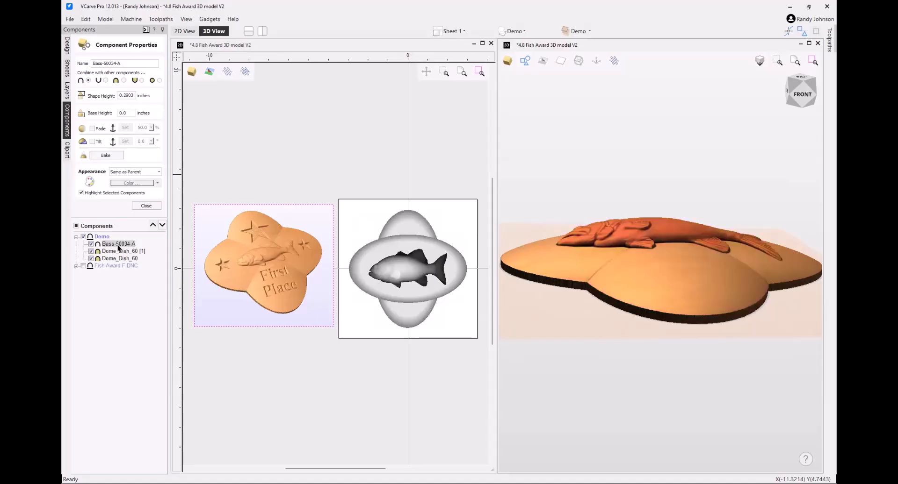
double_click(134, 96)
text(.25)
key(Tab)
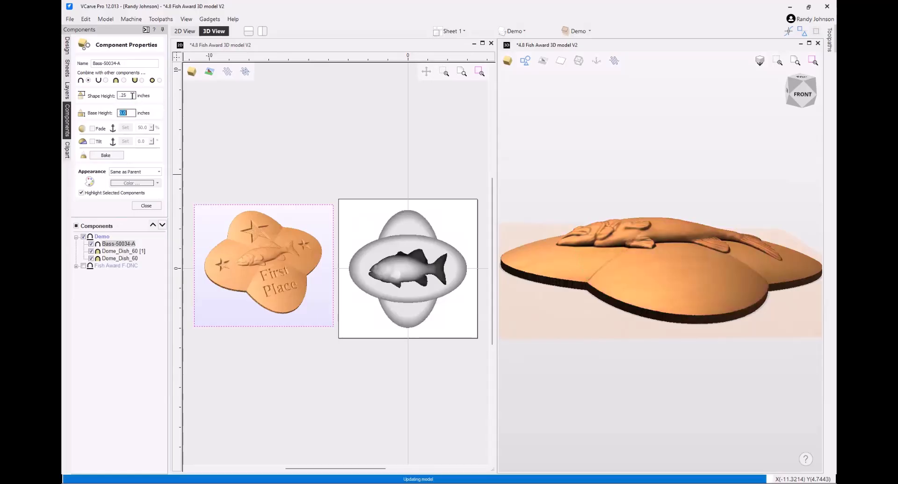
click(147, 206)
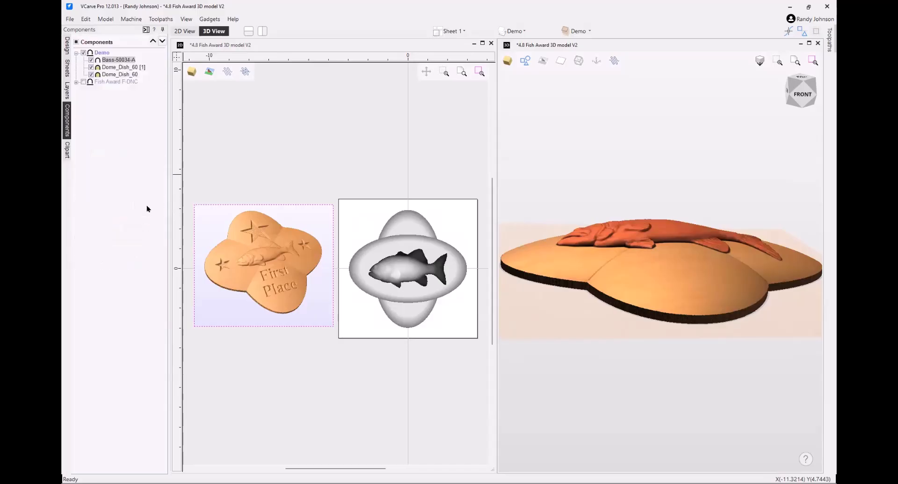
Maximize the 3D view and examine the bass on the crossed domes from several angles.
drag(518, 201, 622, 323)
scroll(602, 157, up, 2)
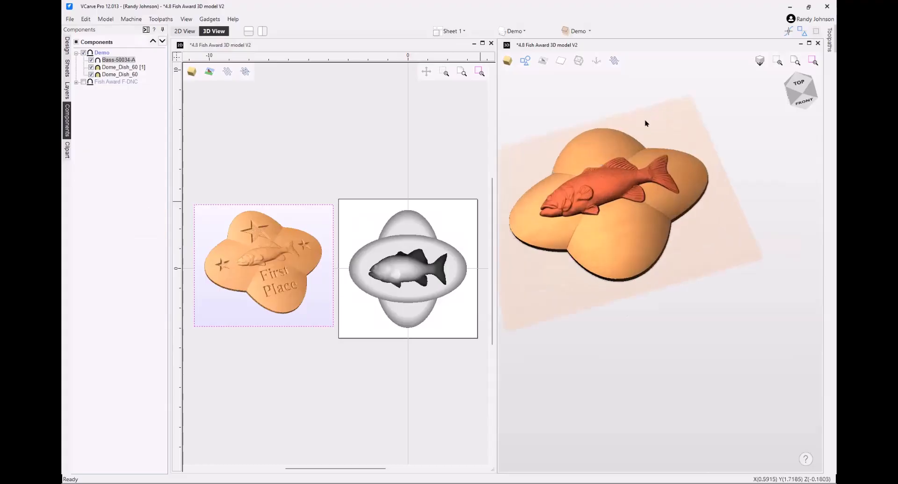
click(809, 44)
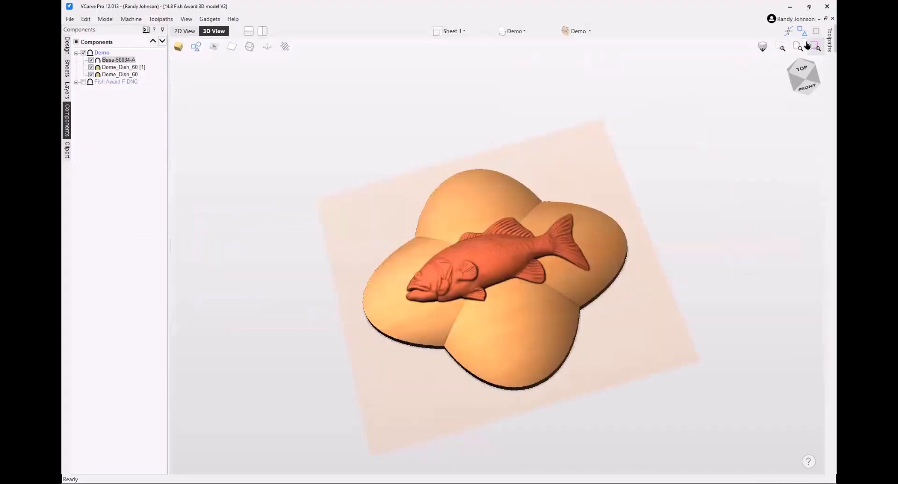
drag(464, 348, 521, 287)
Open the Material Setup to check the model thickness against the material, and keep the toolpaths pane pinned open.
click(831, 44)
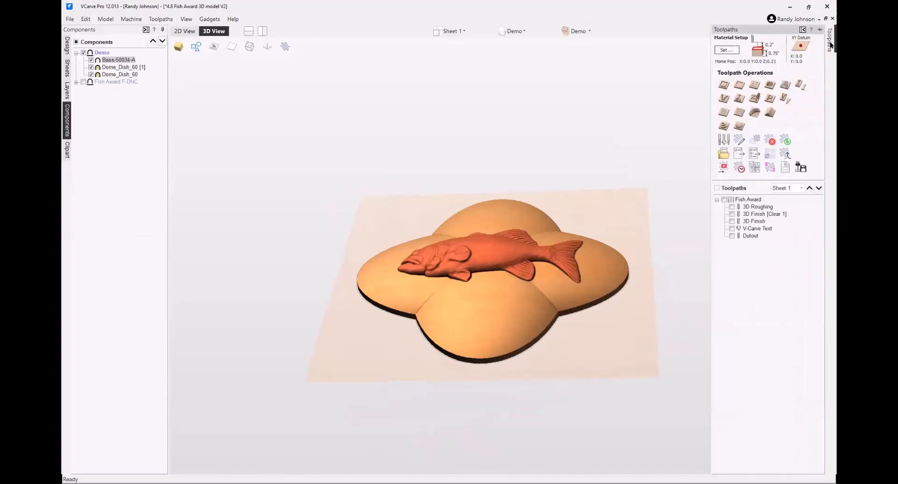
click(727, 50)
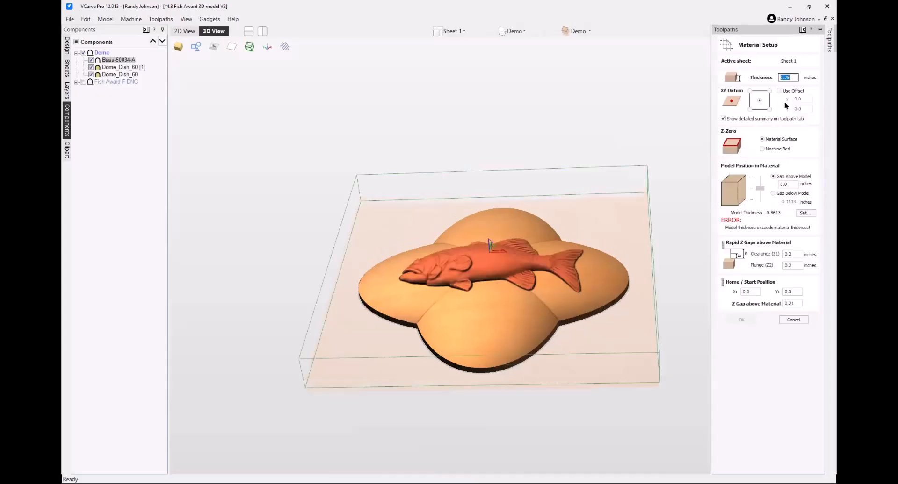
click(793, 76)
drag(529, 411, 514, 347)
drag(541, 277, 545, 338)
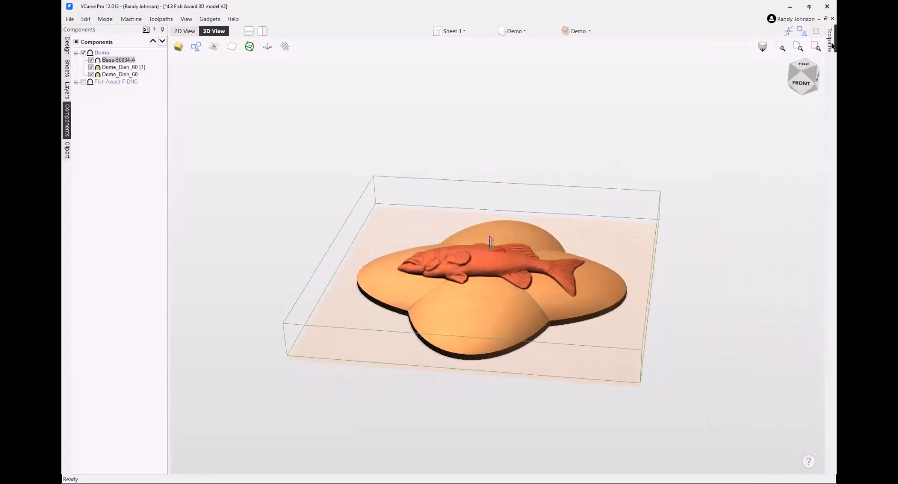
mouse_move(831, 46)
click(821, 30)
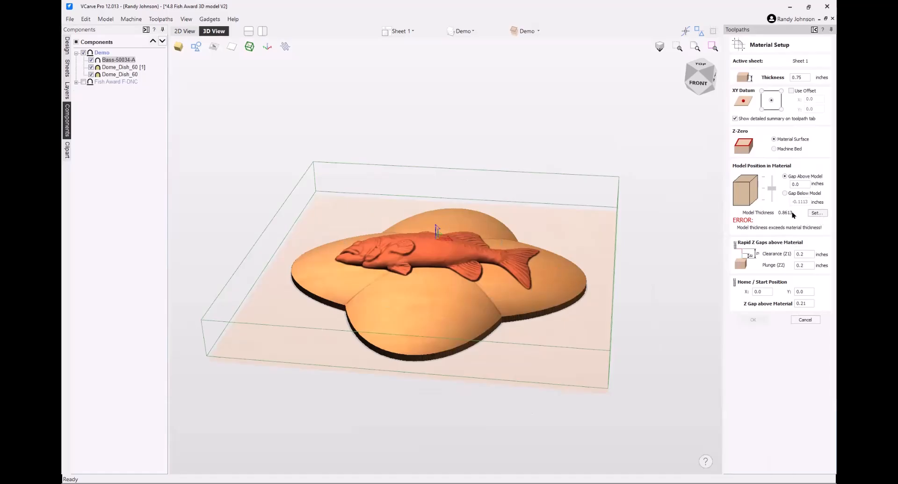
Scale the whole model to a new height of .75 inches, accept the material setup and recalculate all toolpaths.
click(816, 214)
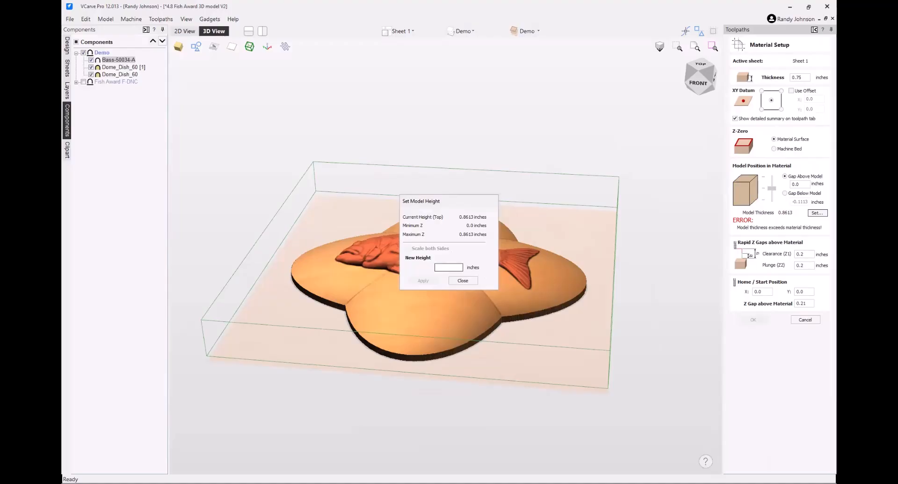
text(75)
click(419, 282)
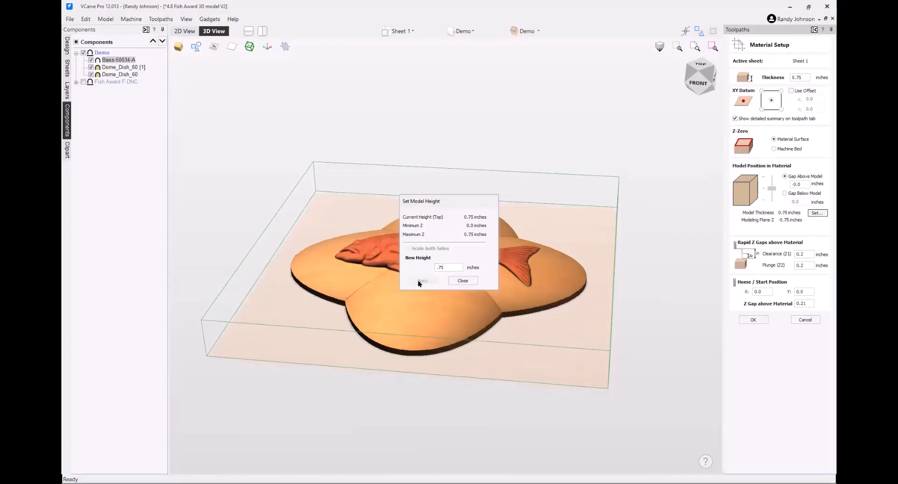
click(469, 282)
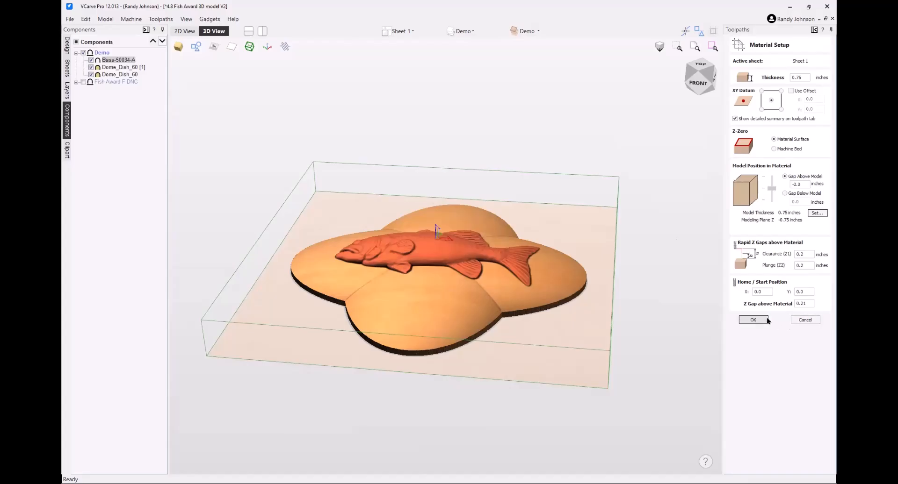
click(752, 320)
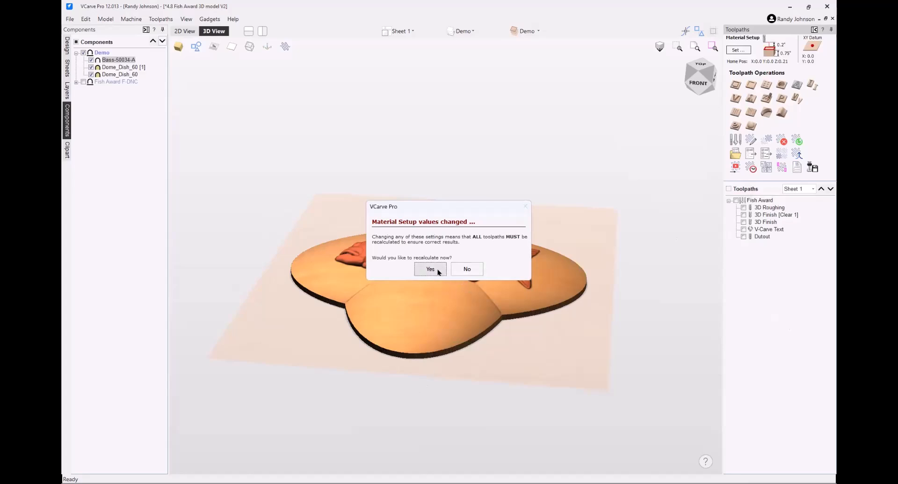
click(431, 270)
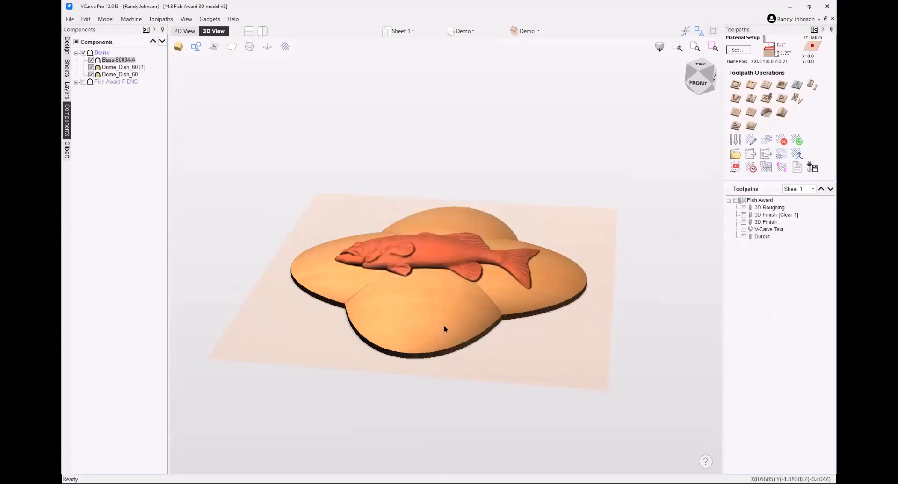
Examine the scaled model from above in 3D, return to the 2D view and show the design tools.
drag(444, 329, 476, 362)
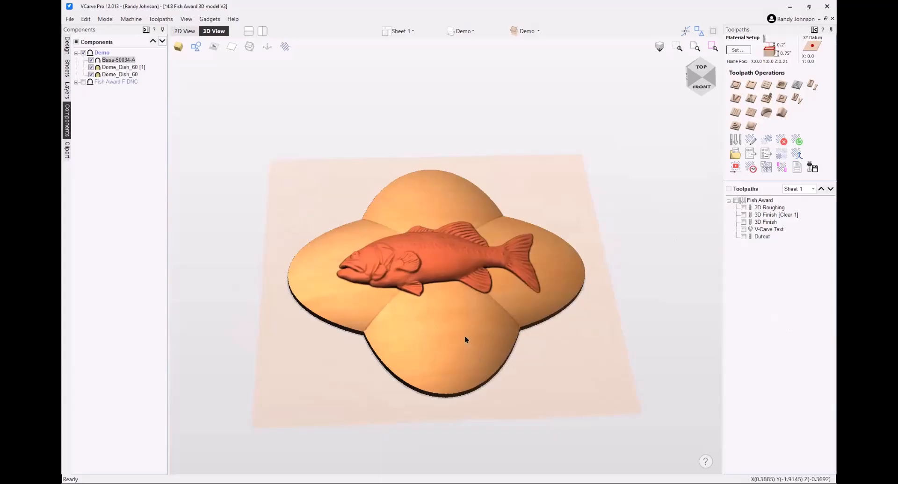
click(190, 31)
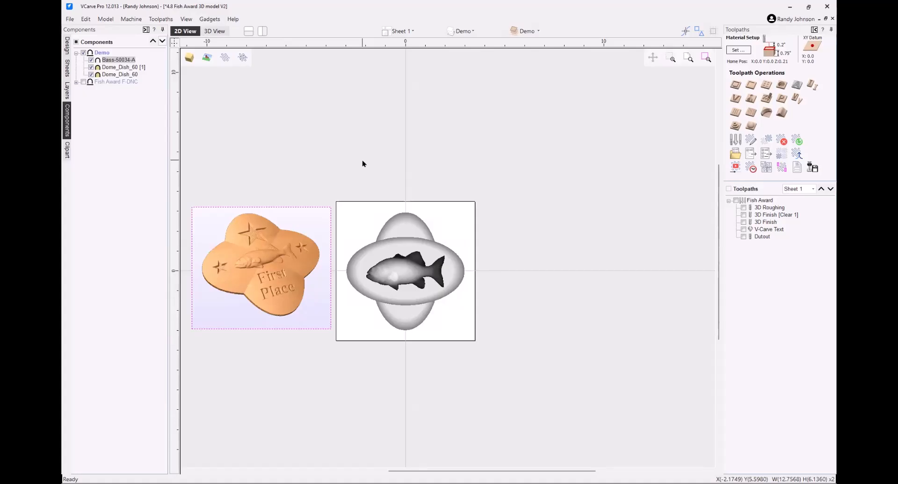
click(68, 52)
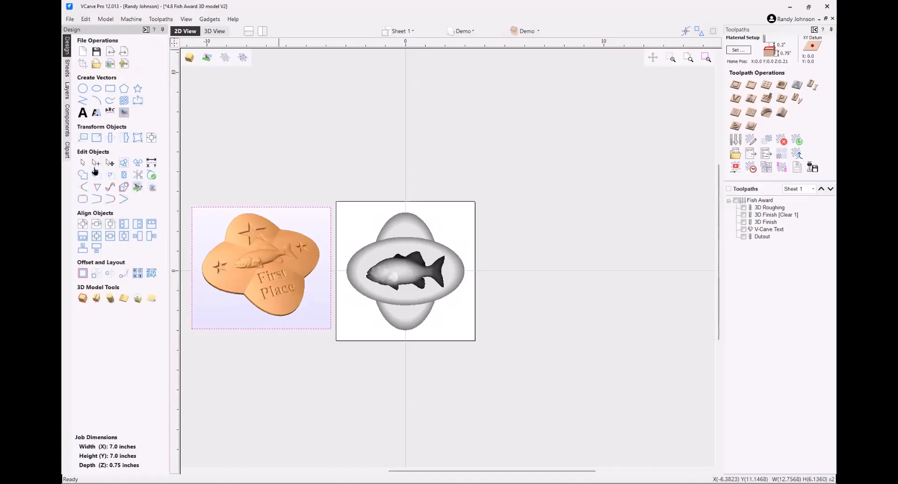
click(67, 121)
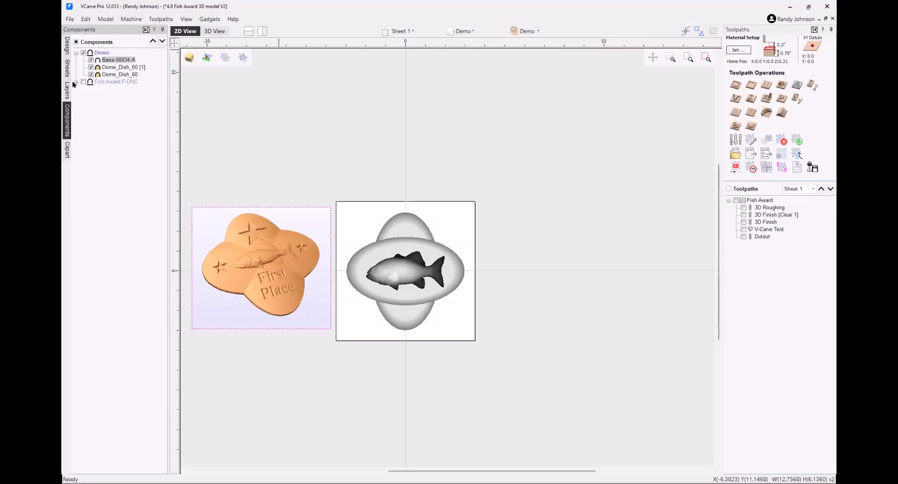
click(67, 49)
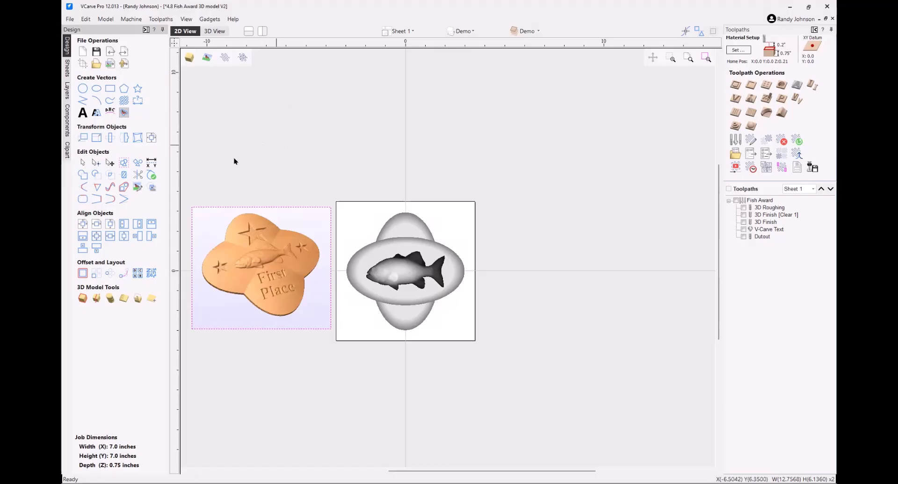
Show the clipart library and delete the bass and both oval domes from the sheet.
click(67, 149)
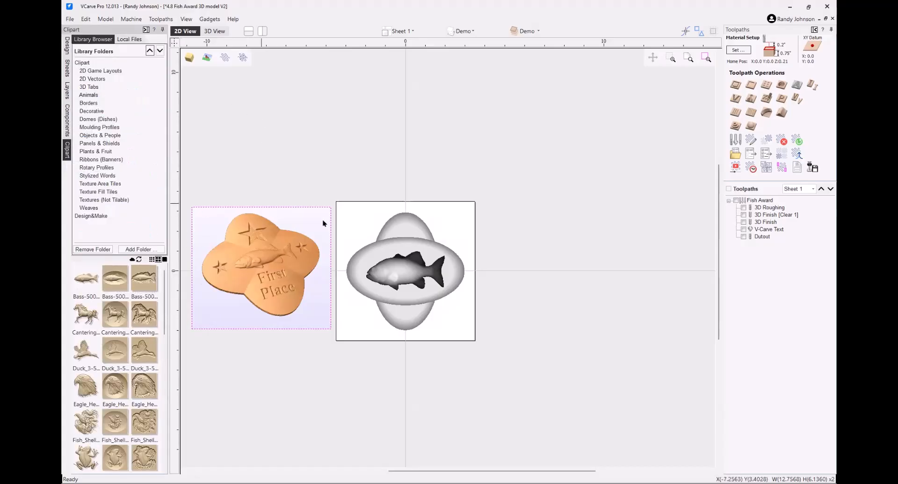
click(539, 368)
key(Delete)
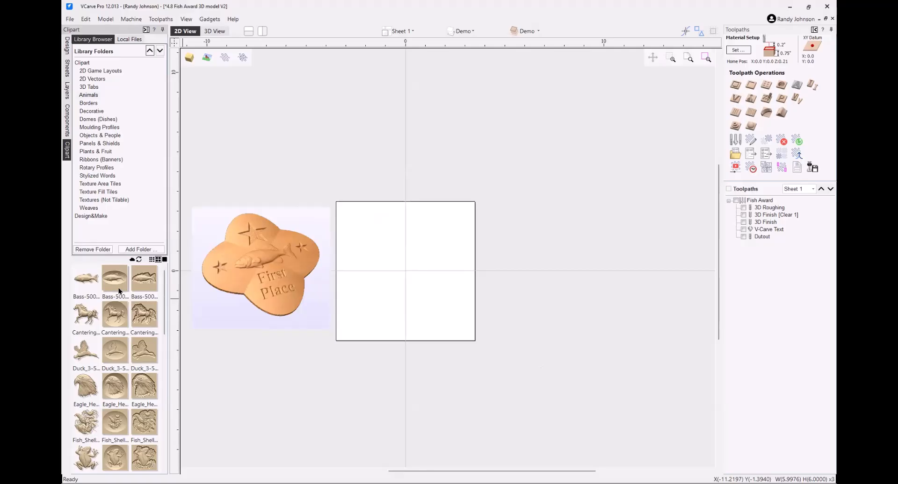
Insert the recessed oval dish version of the bass from the Animals clipart, deselect it and view it in 3D.
double_click(116, 281)
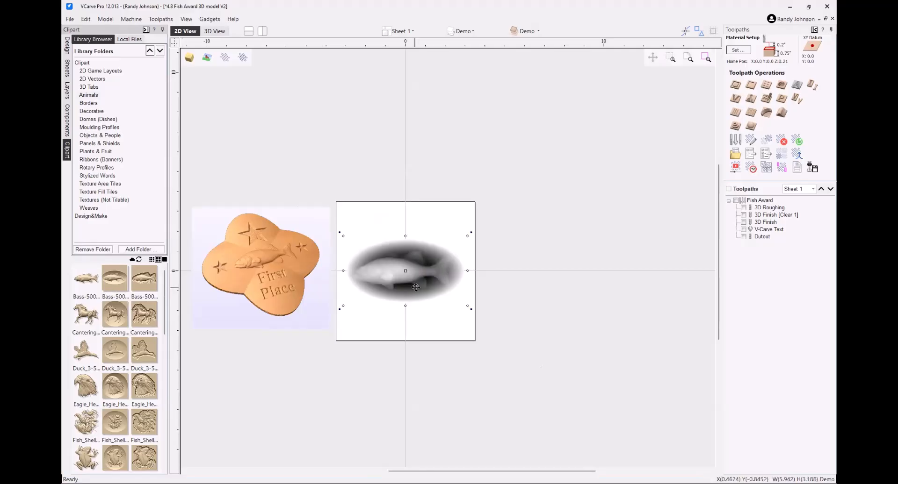
right_click(442, 378)
click(411, 380)
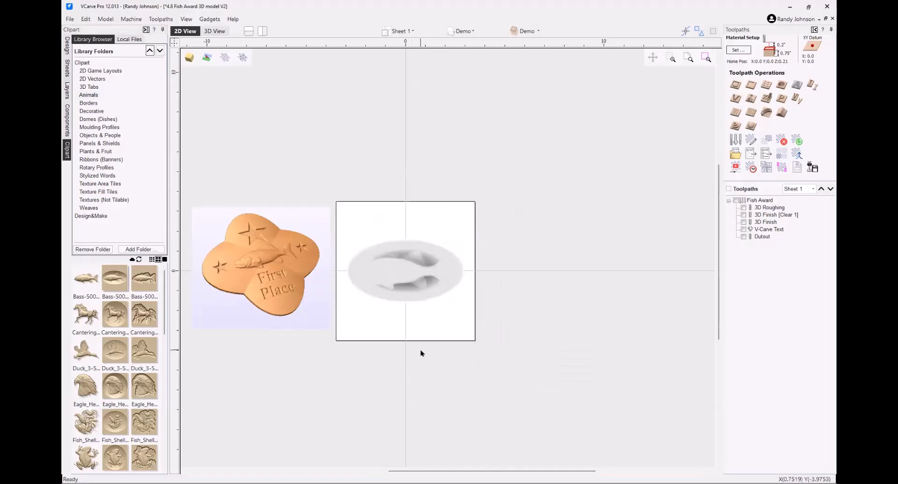
click(213, 33)
drag(411, 395, 425, 351)
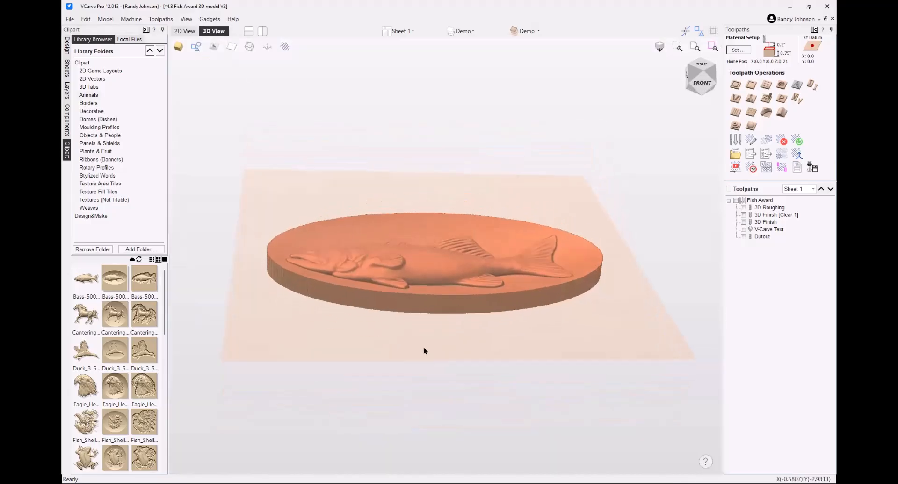
Recalculate the 3D Roughing toolpath with Model Boundary as the machining limit, and preview its cut.
double_click(769, 209)
drag(543, 274, 524, 345)
drag(424, 423, 469, 377)
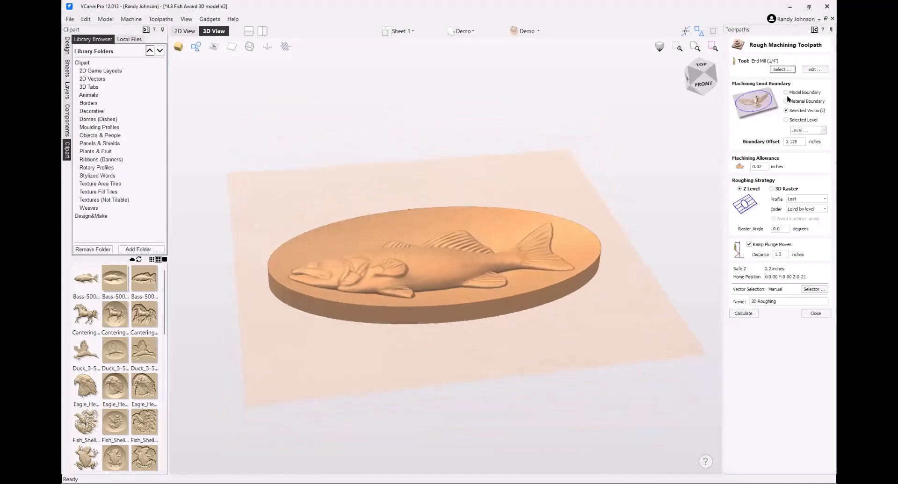
click(786, 93)
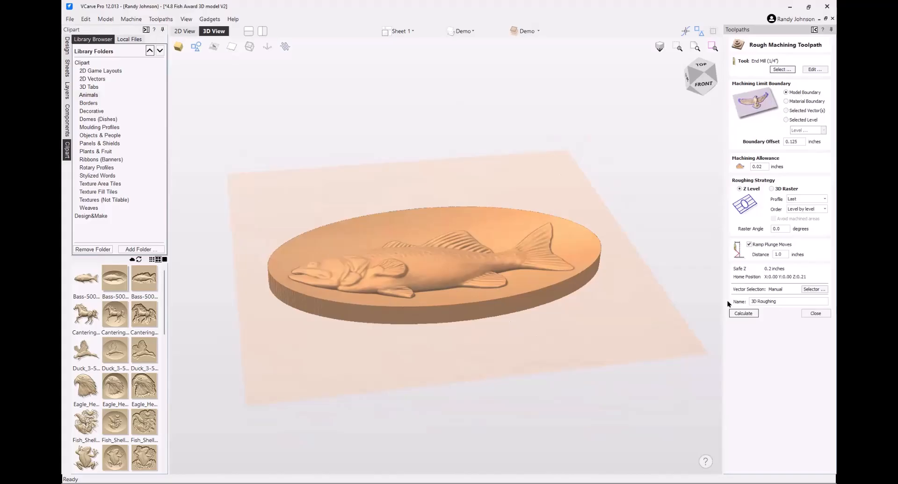
click(743, 314)
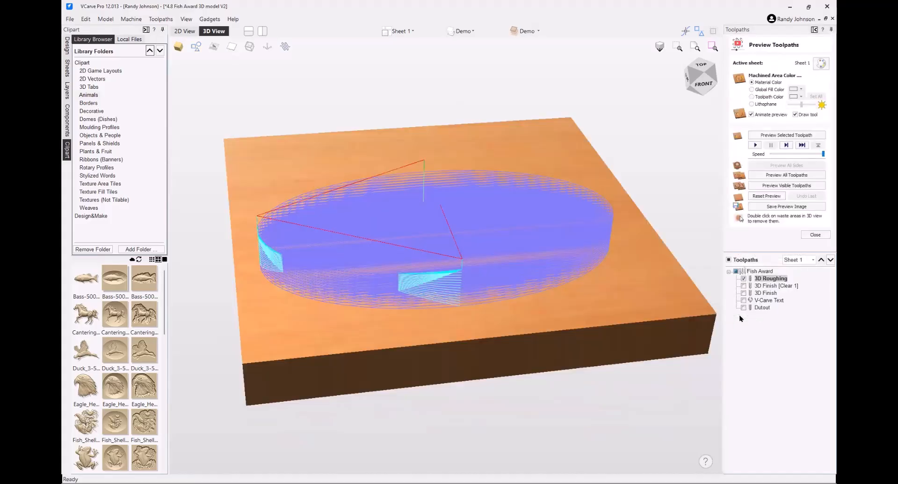
click(773, 136)
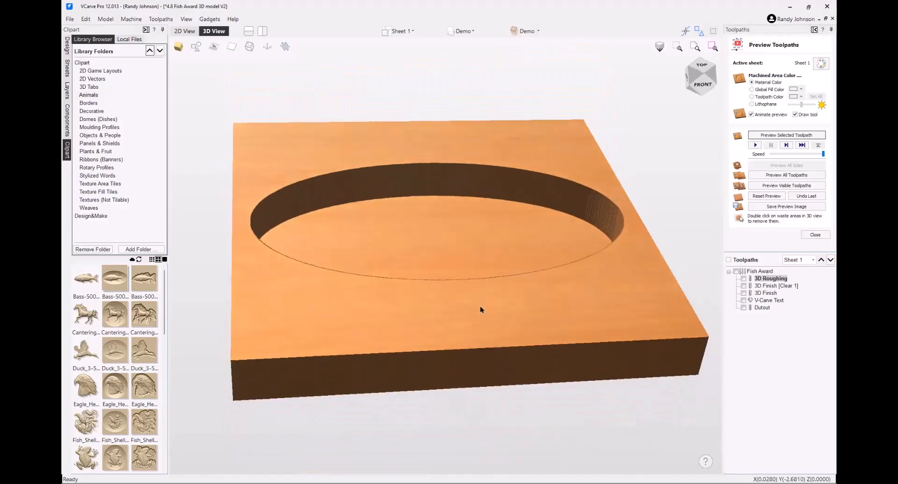
click(815, 235)
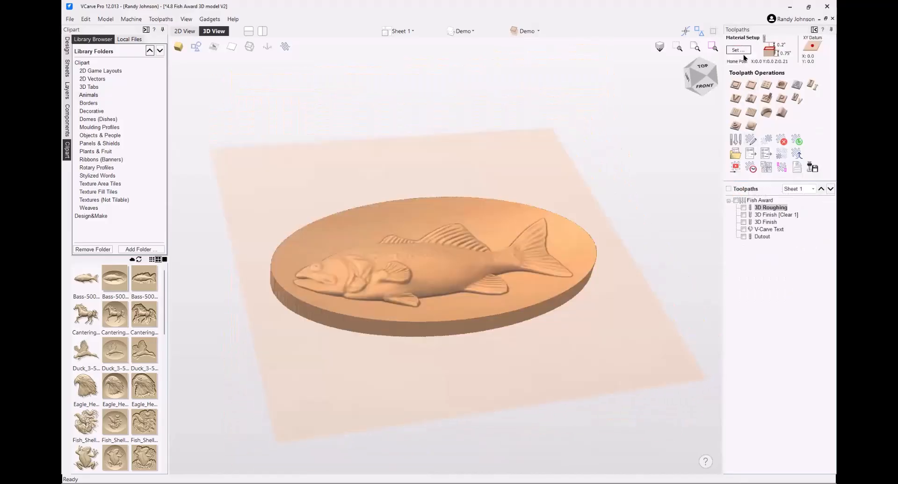
Raise the model to the top of the material with a 0.0 inch gap above it, declining the toolpath recalculation.
click(738, 50)
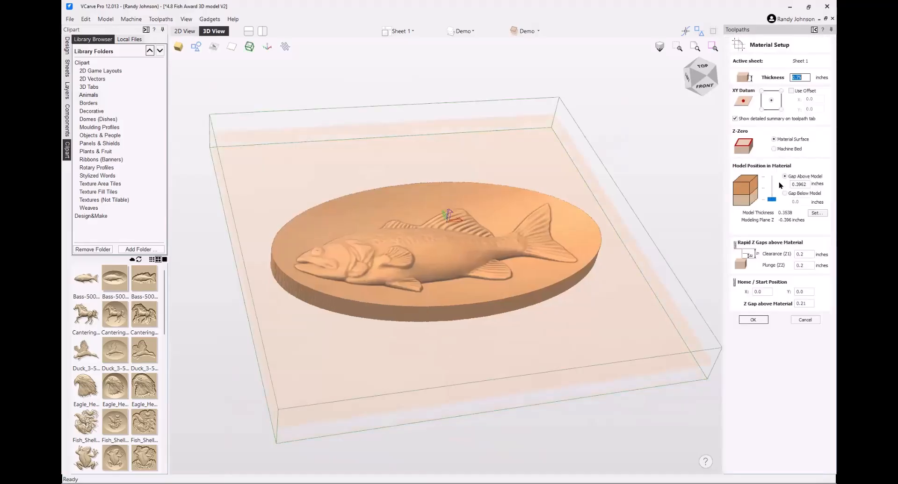
drag(772, 201, 771, 177)
click(758, 320)
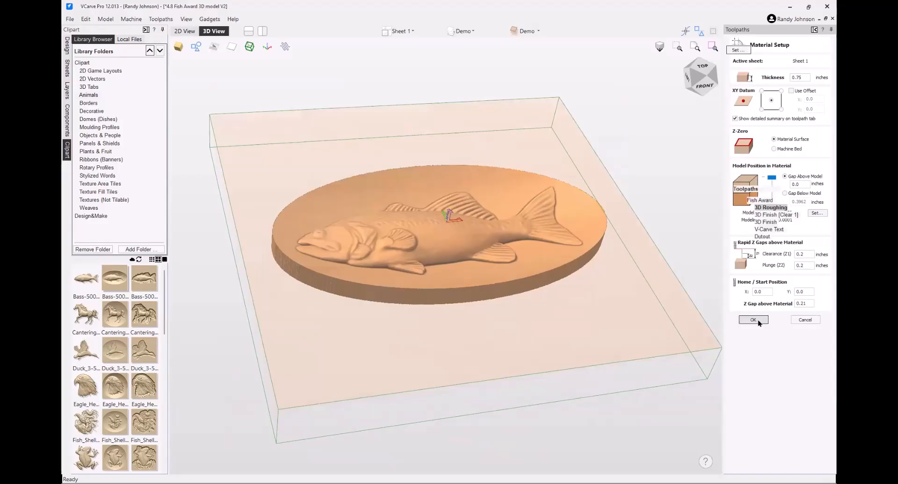
click(469, 268)
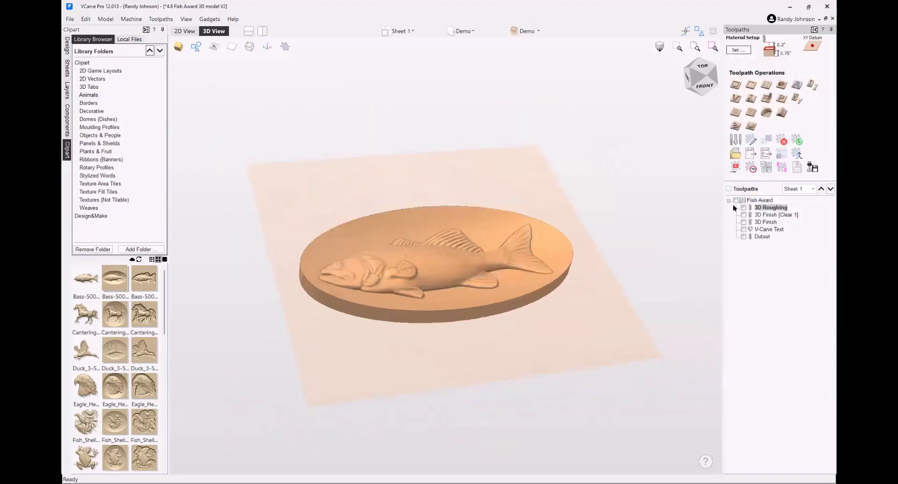
Recalculate the 3D Roughing toolpath for the raised model, reset the preview and simulate the cut again.
double_click(763, 208)
click(744, 313)
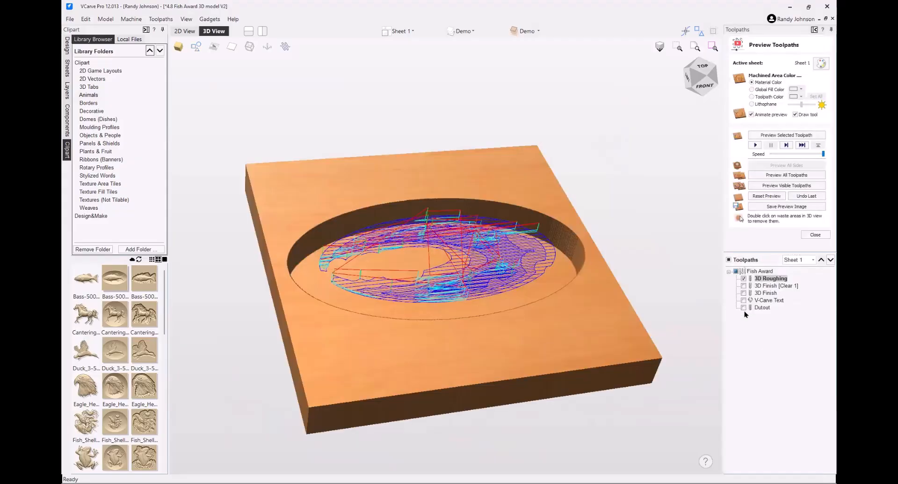
click(769, 197)
click(798, 135)
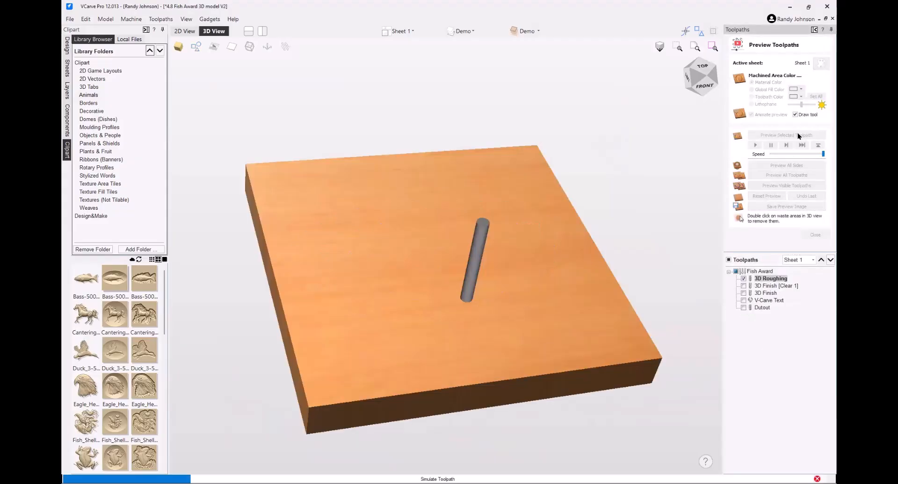
drag(440, 330, 418, 364)
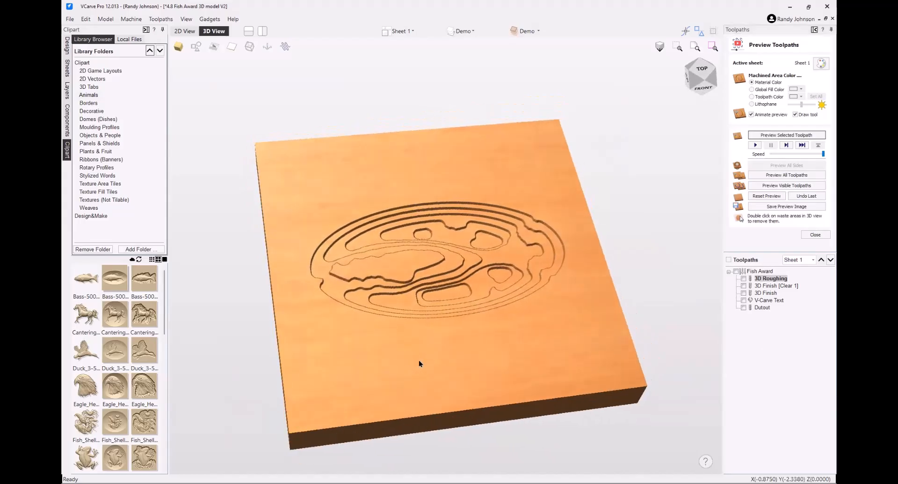